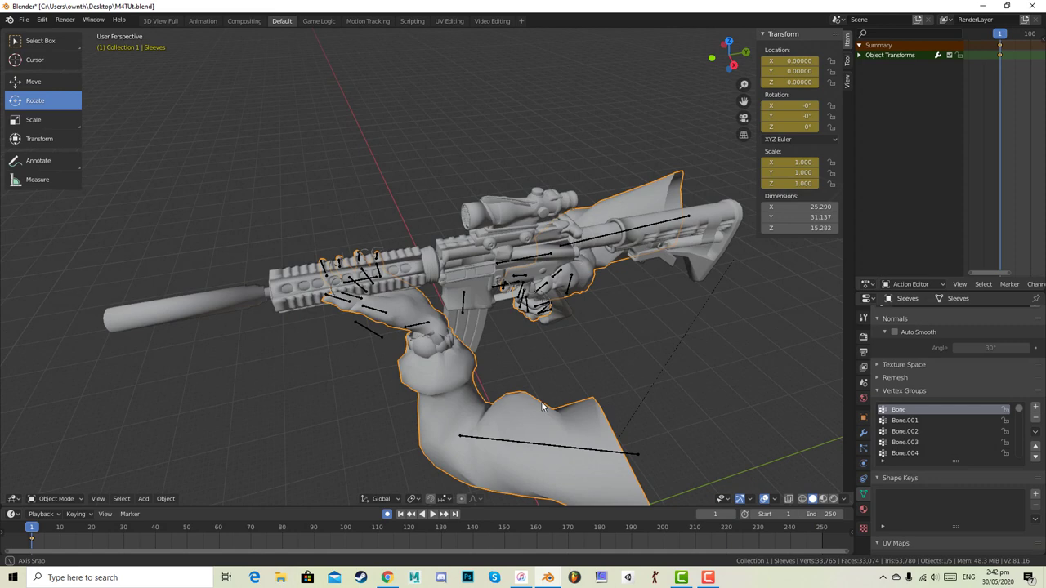
middle_click_drag(523, 384, 491, 343)
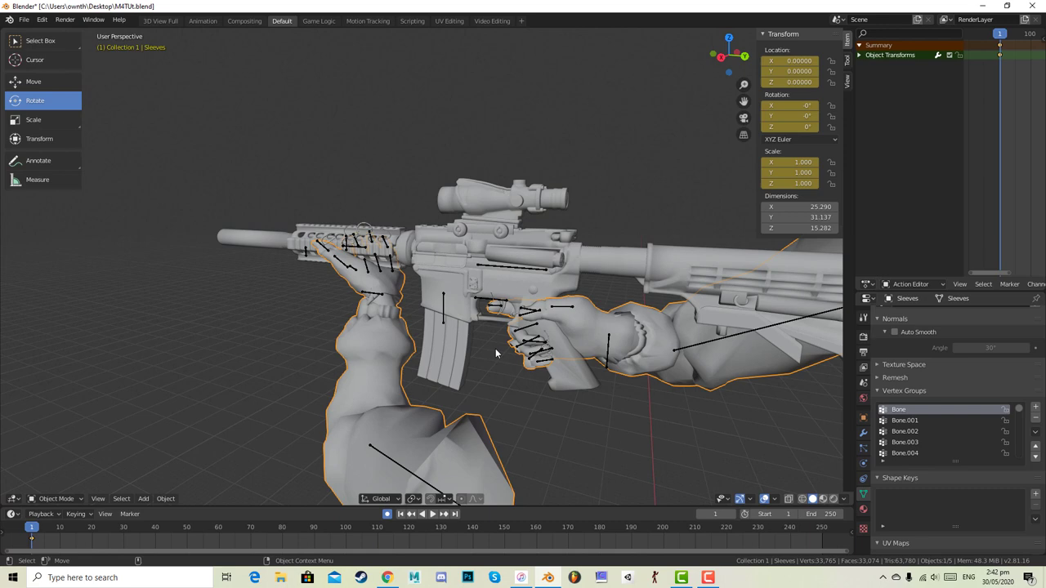
middle_click_drag(472, 349, 492, 374)
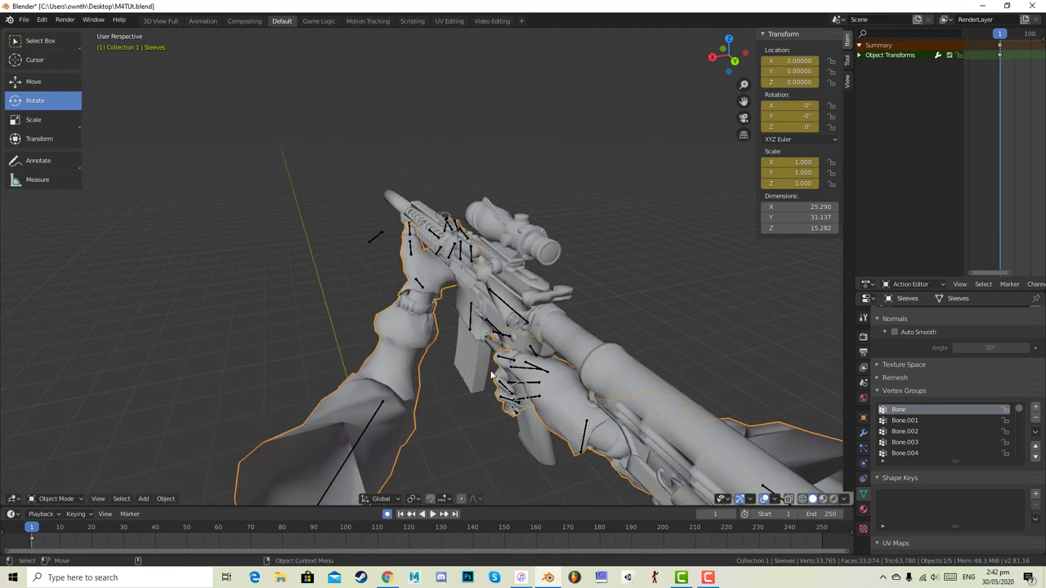
scroll(482, 374, "up", 2)
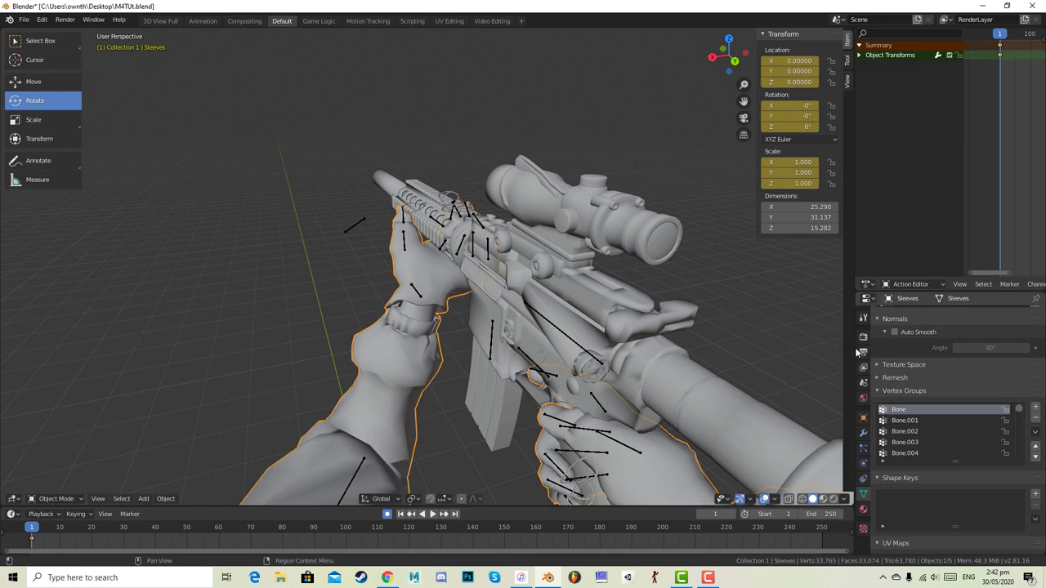
middle_click_drag(823, 347, 486, 332)
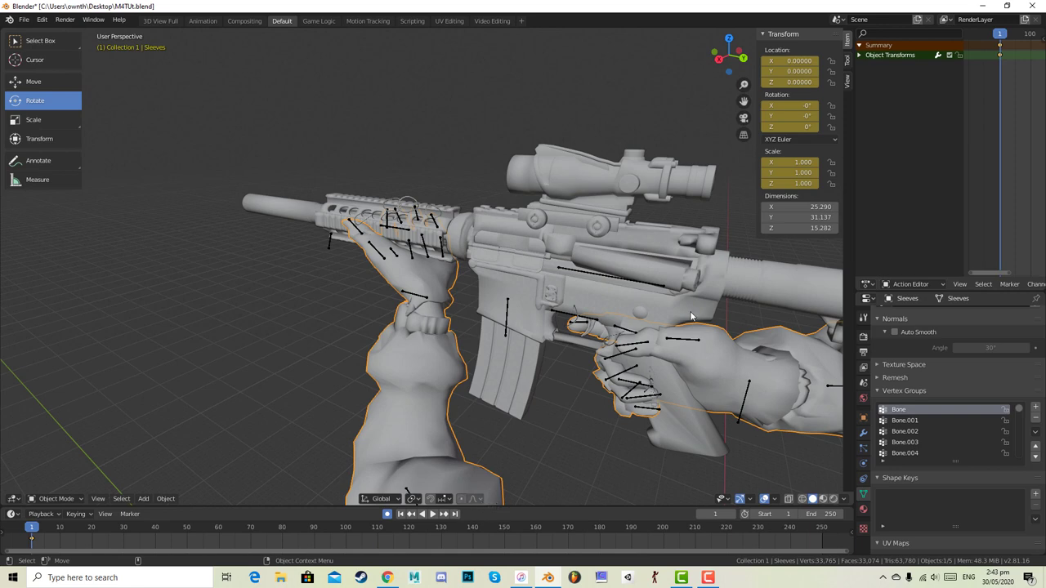
mouse_move(691, 316)
middle_mouse_down()
mouse_move(638, 311)
mouse_move(749, 288)
mouse_move(706, 320)
middle_mouse_up()
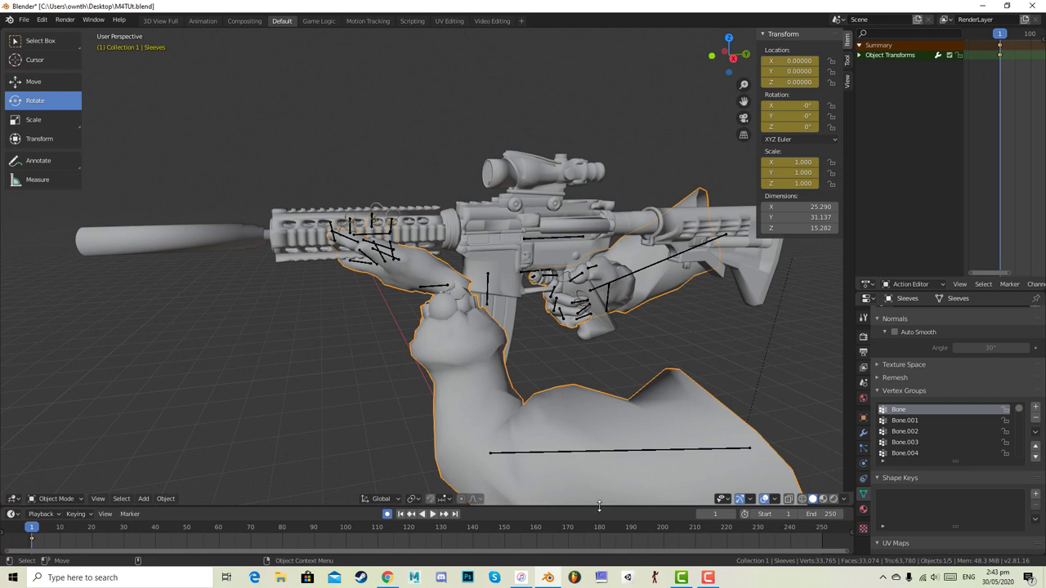
- Enlarge the timeline area and split it into two side-by-side editors
left_click_drag(600, 506, 490, 373)
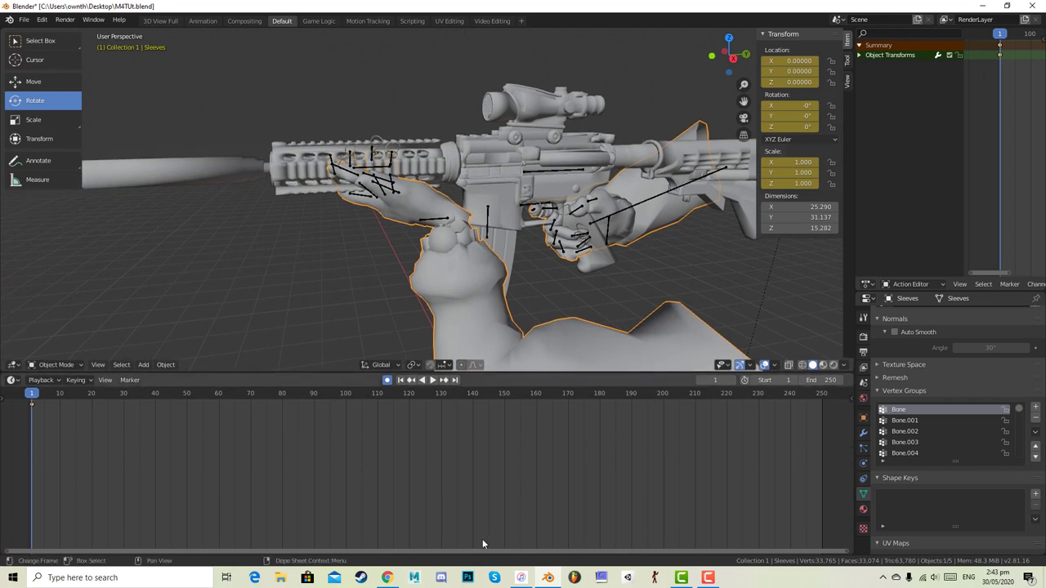
right_click(475, 554)
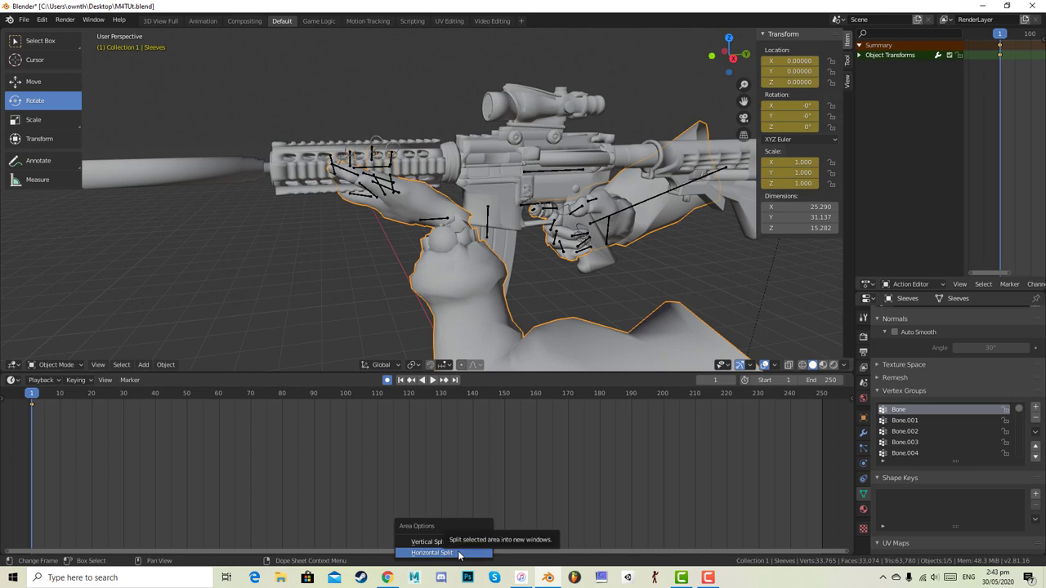
left_click(459, 554)
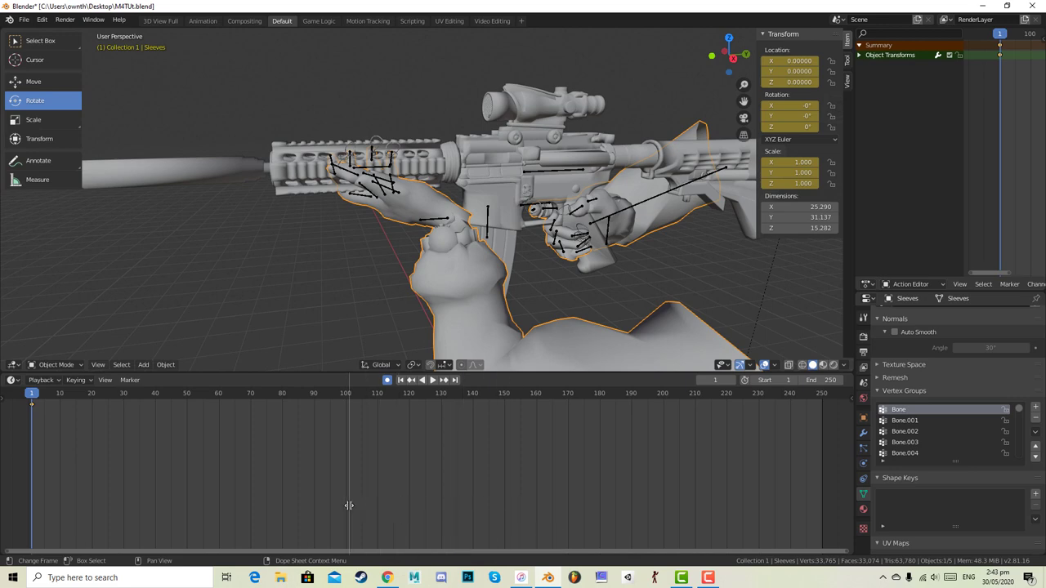
left_click(349, 506)
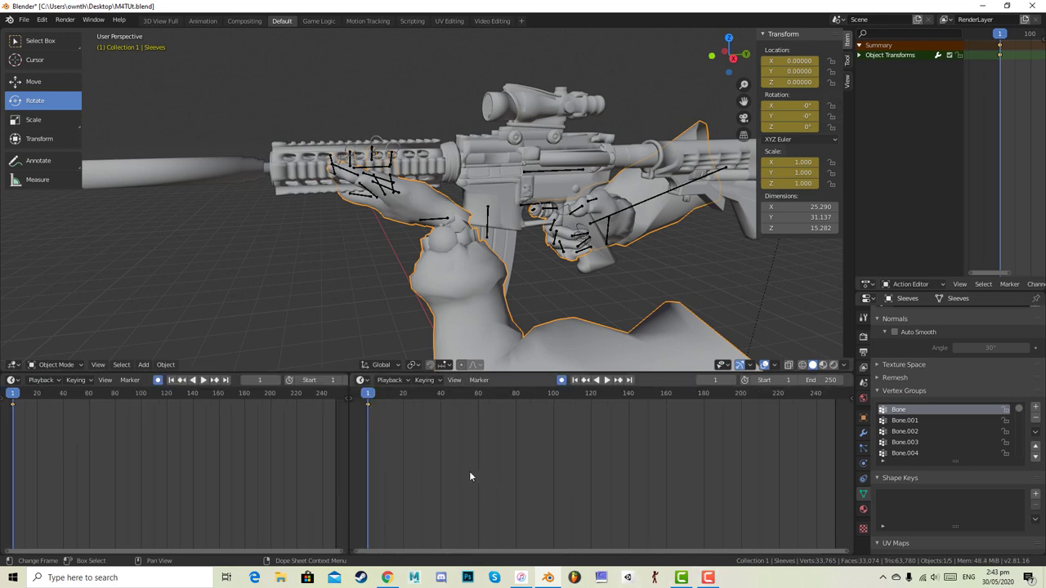
- Change the smaller timeline editor to a 3D Viewport and display the scene through the camera
left_click(13, 380)
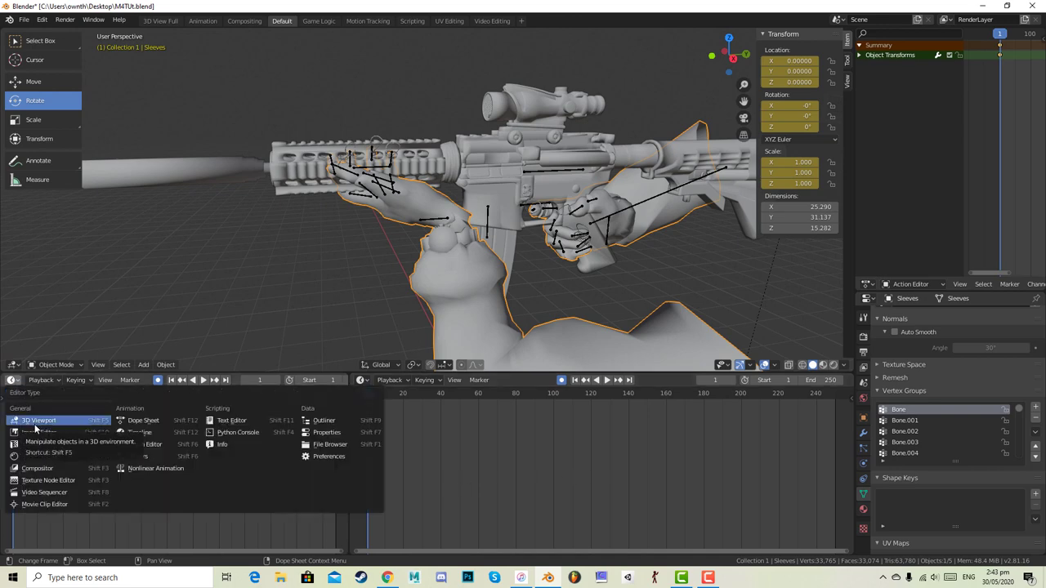
left_click(35, 424)
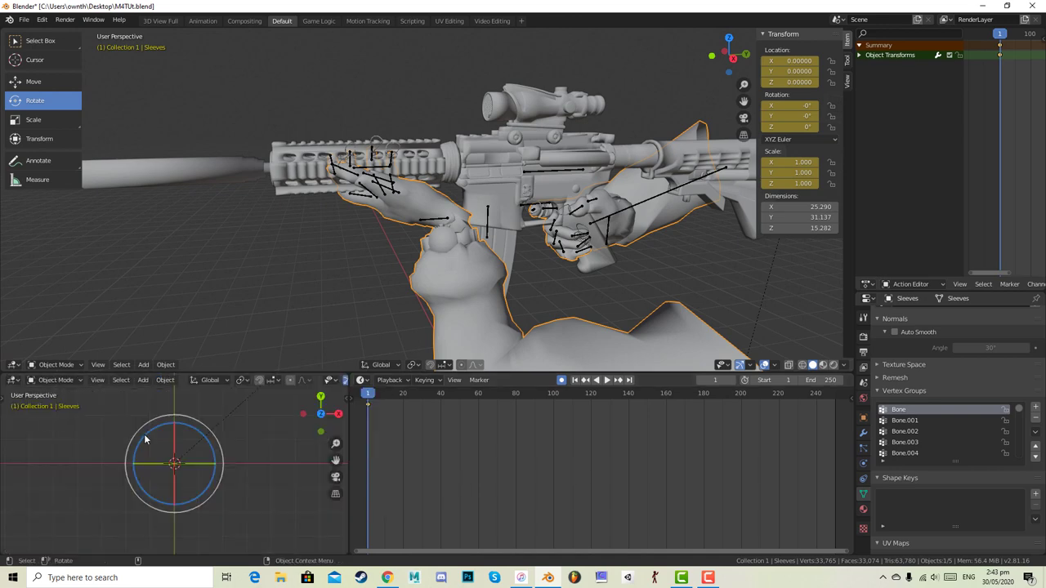
left_click(94, 382)
mouse_move(153, 271)
left_click(265, 282)
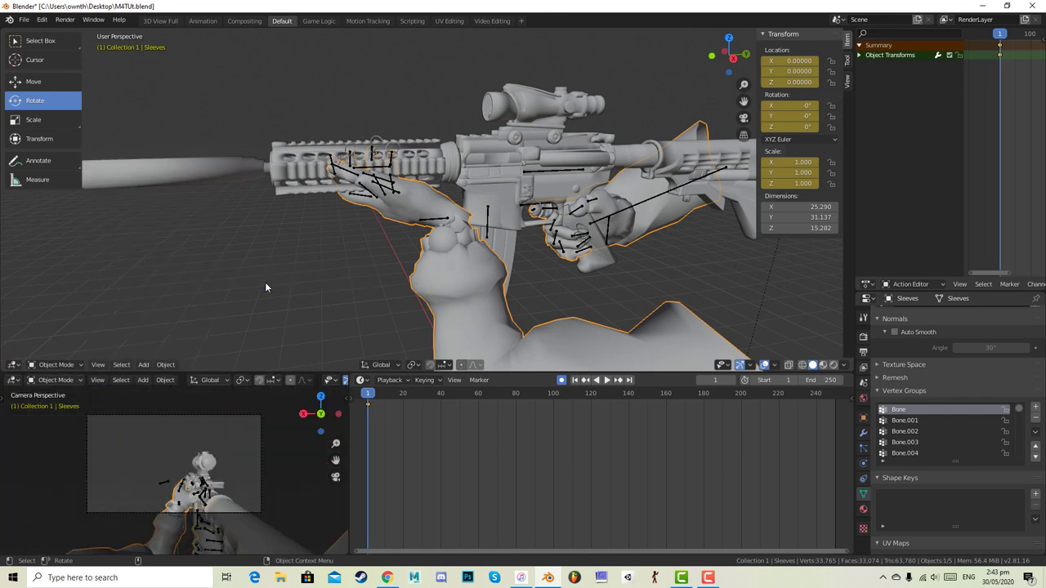
- Zoom in on the camera view and make its viewport wider and taller
scroll(237, 434, "up", 5)
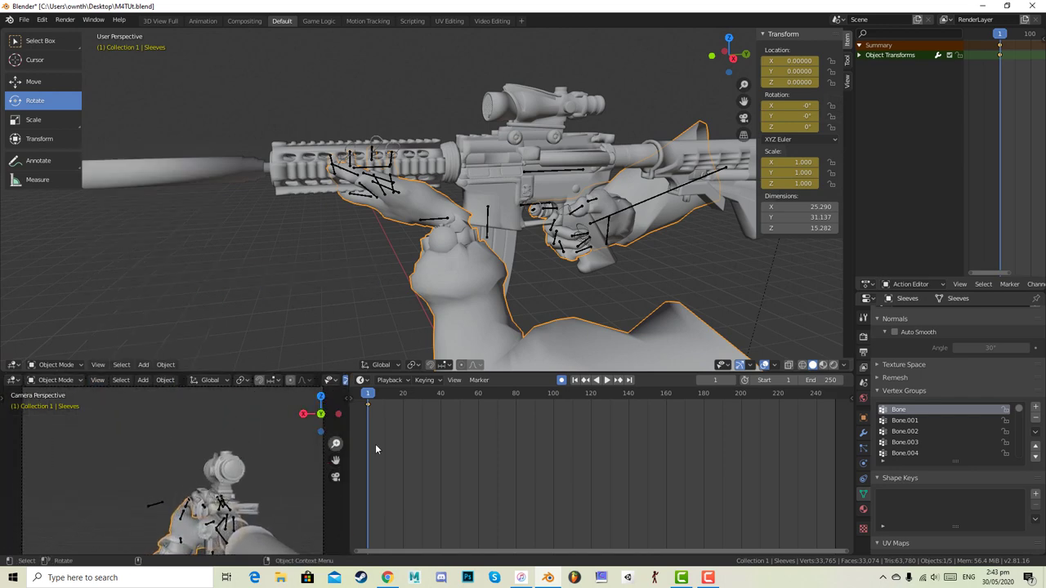
left_click_drag(350, 451, 401, 452)
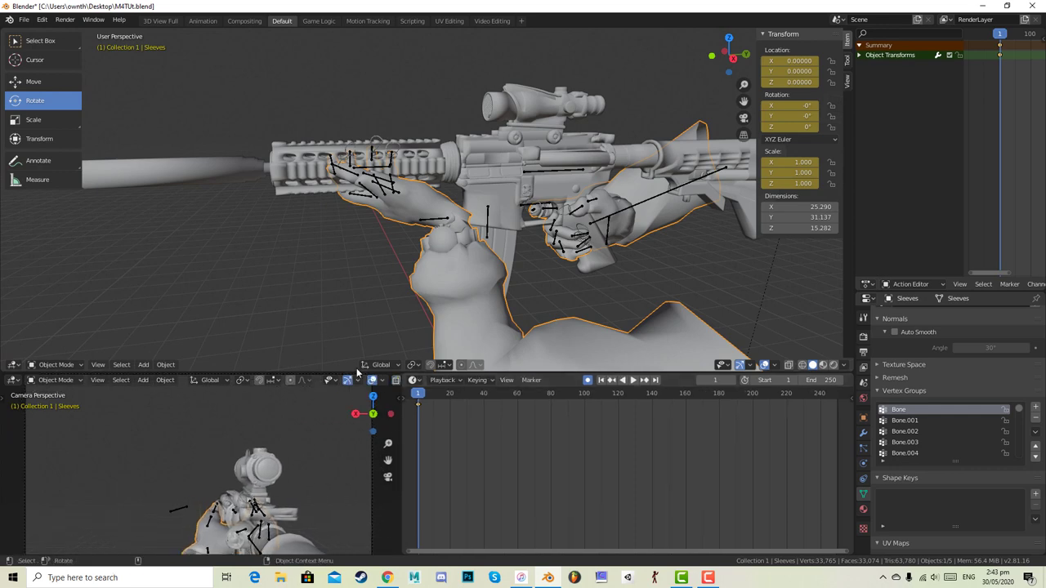
left_click_drag(356, 372, 357, 328)
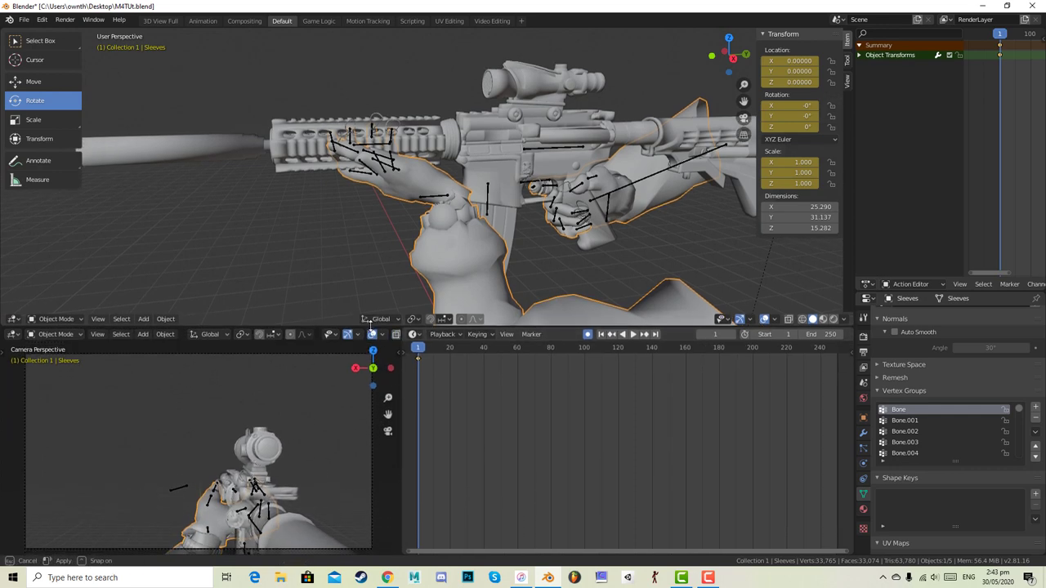
- Select the armature bone running through the rifle's receiver for posing
scroll(657, 240, "down", 2)
middle_click_drag(590, 252, 480, 265)
left_click(517, 193)
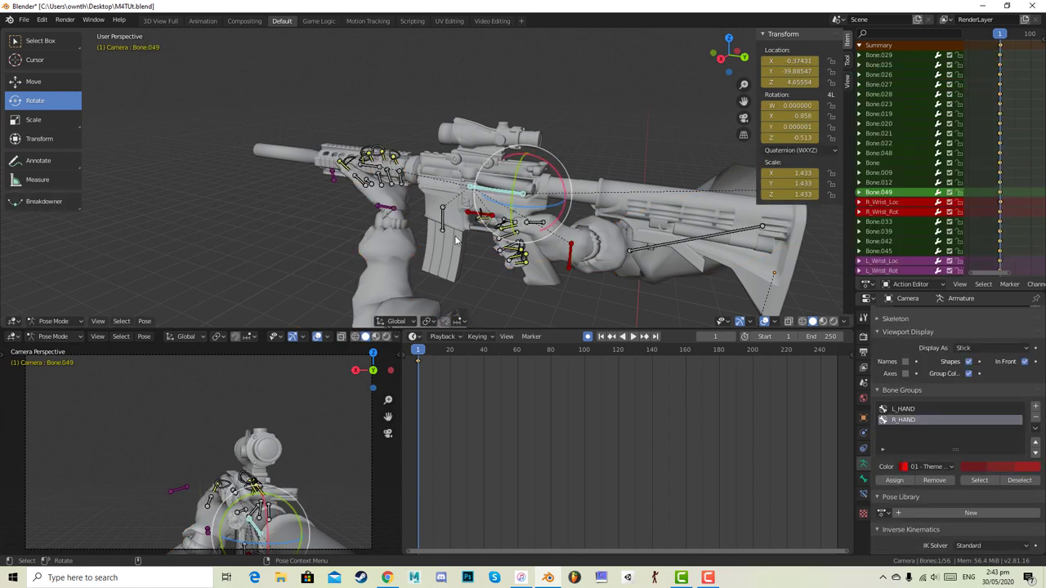
middle_click_drag(389, 257, 474, 243)
middle_click_drag(585, 243, 441, 167)
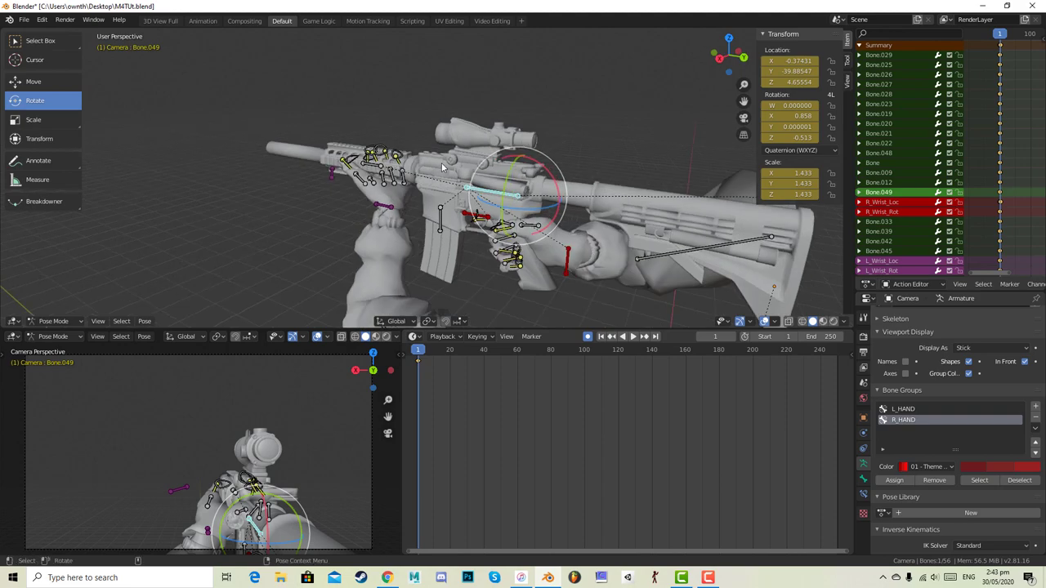
middle_click_drag(568, 162, 582, 227)
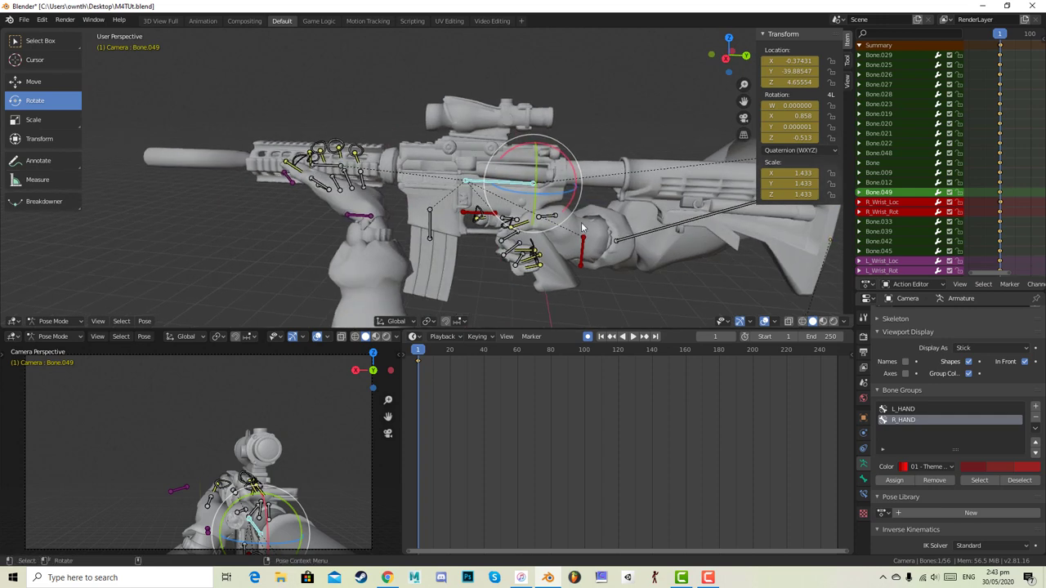
middle_click_drag(503, 255, 536, 241)
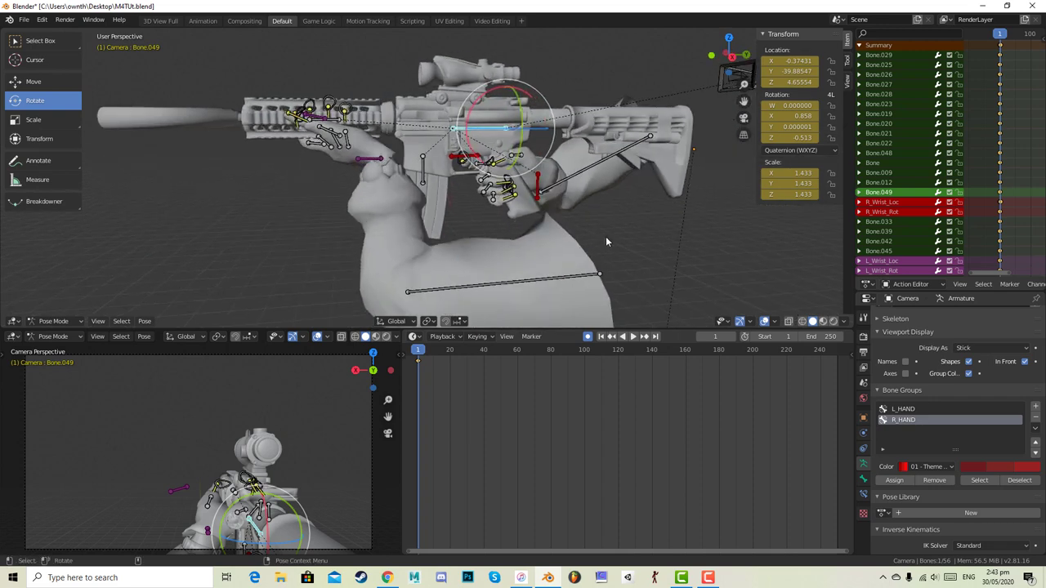
middle_click_drag(606, 236, 396, 225)
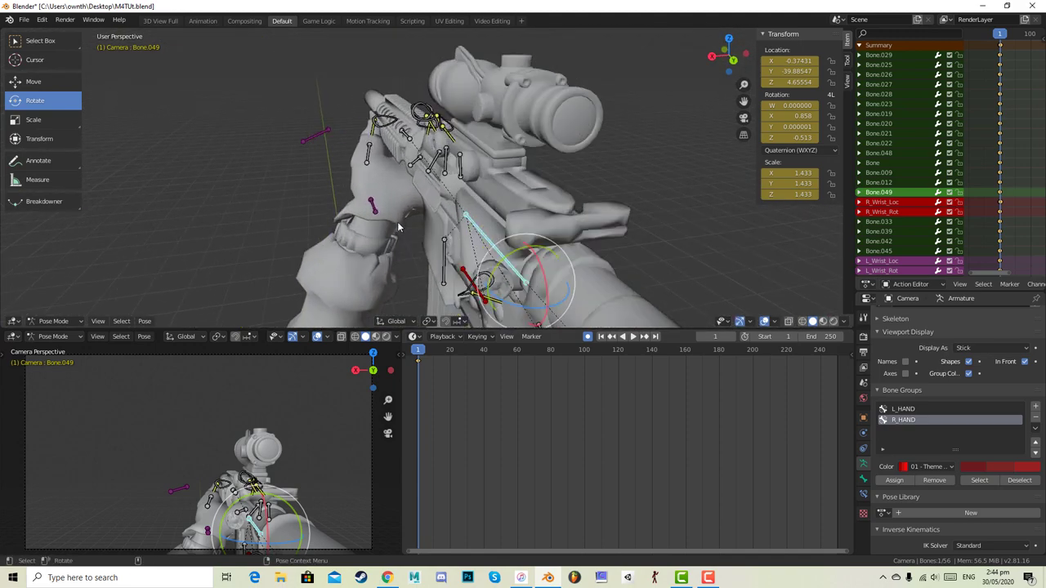
middle_click_drag(399, 226, 448, 207)
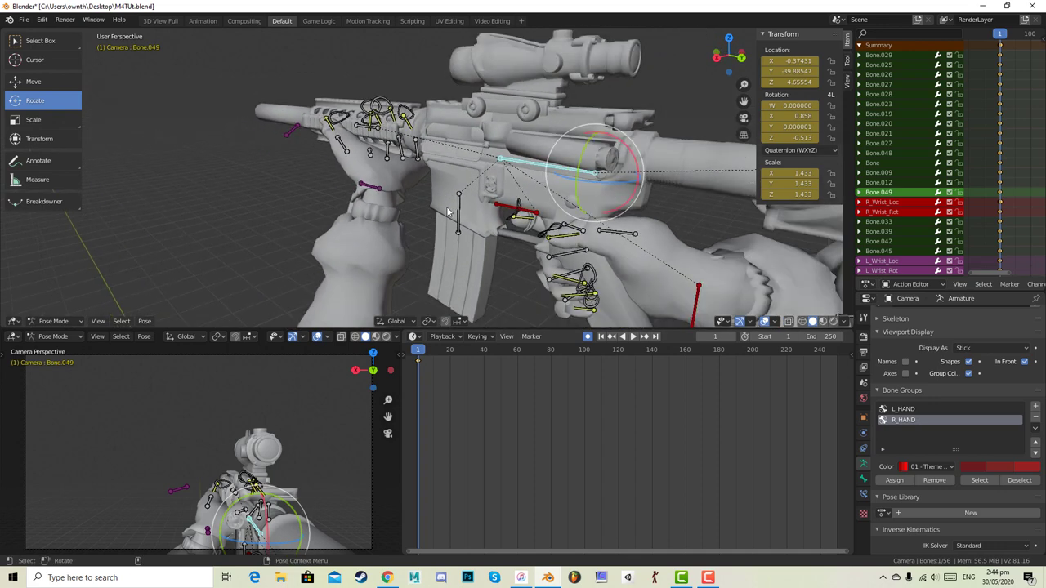
- Hide the Sleeves arm mesh in Object Mode and return the armature to Pose Mode
key("ctrl+Tab")
left_click(384, 238)
key("h")
middle_click_drag(465, 224, 481, 252)
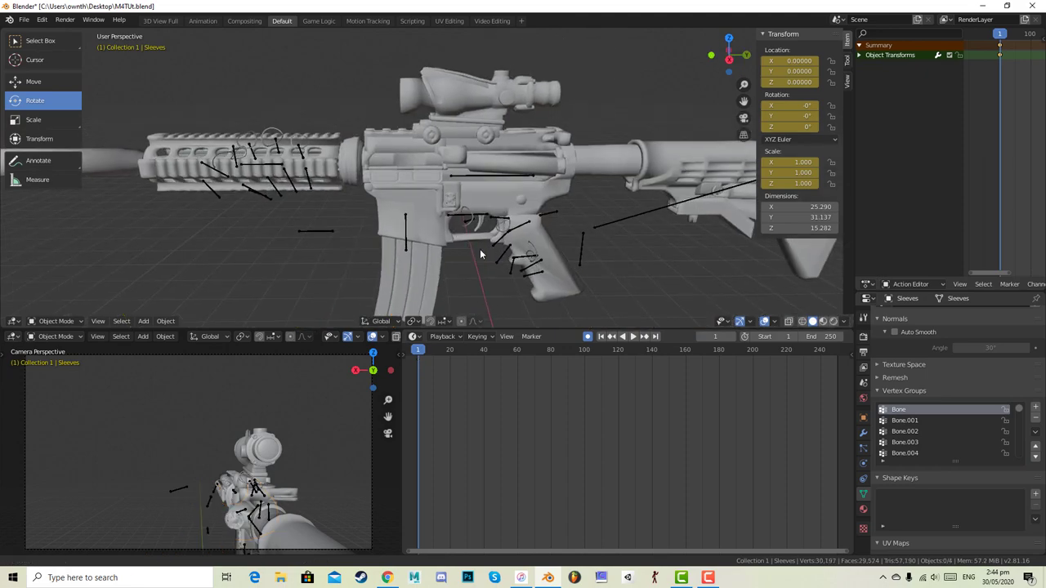
scroll(482, 252, "up", 2)
left_click(527, 180)
key("ctrl+Tab")
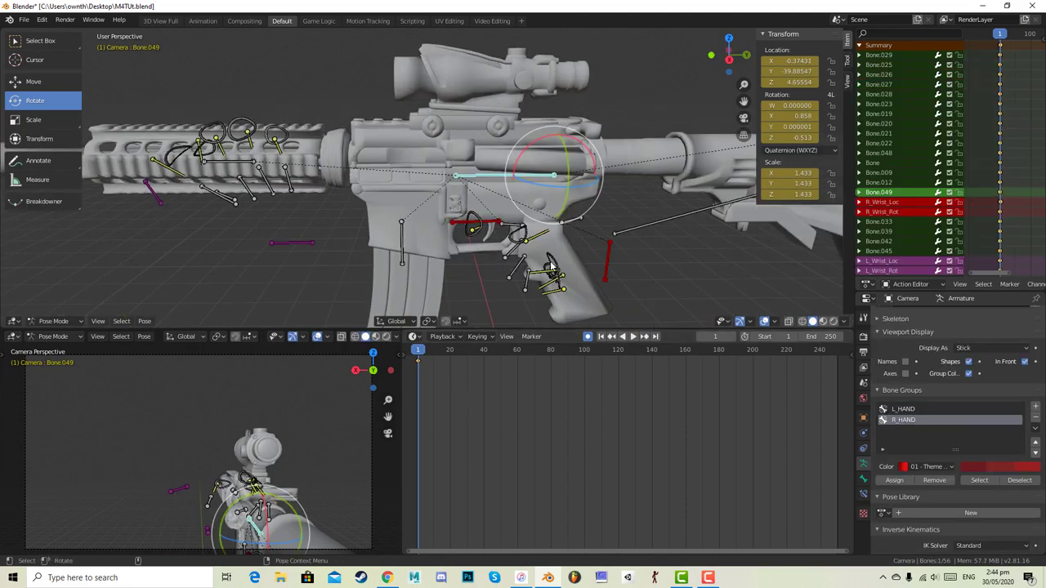
- Try moving the rifle's receiver bone and selecting all the bones, undoing each attempt
middle_click_drag(553, 263, 457, 265)
scroll(457, 265, "down", 2)
key("g")
left_click(488, 285)
key("ctrl+z")
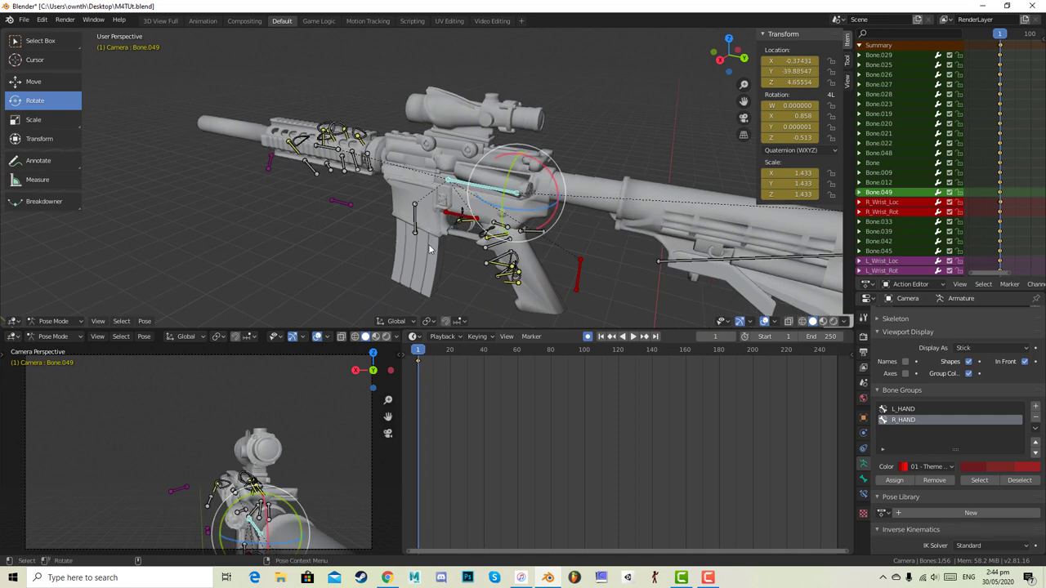
key("a")
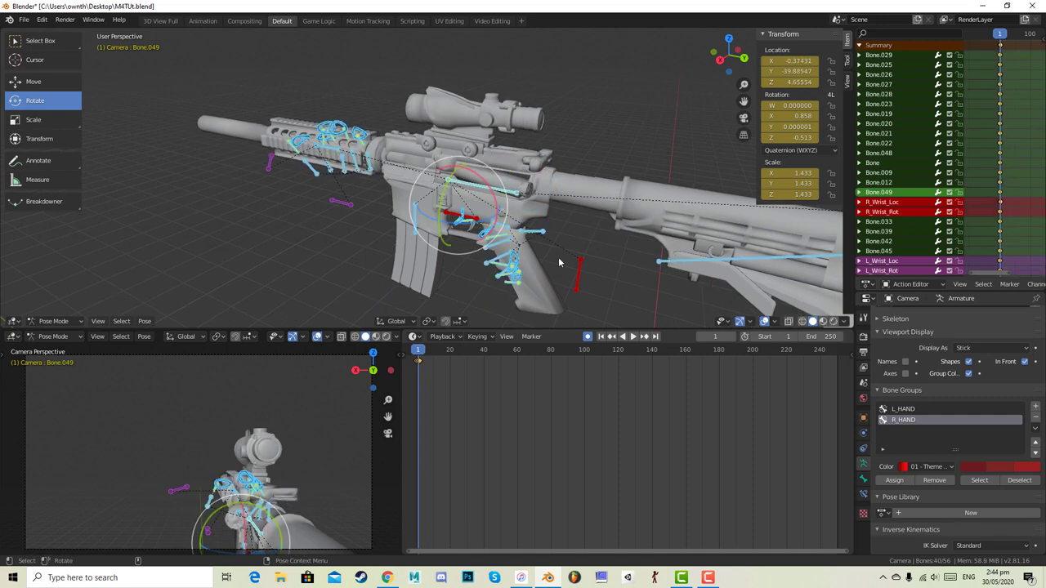
key("ctrl+z")
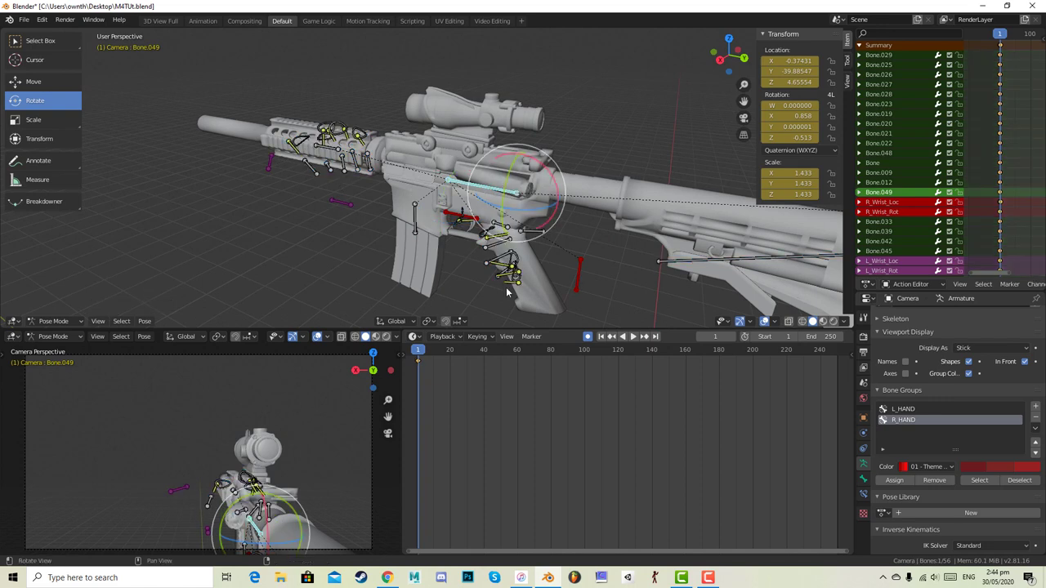
- Set the timeline's active keying set to LocRot
middle_click_drag(507, 291, 521, 283)
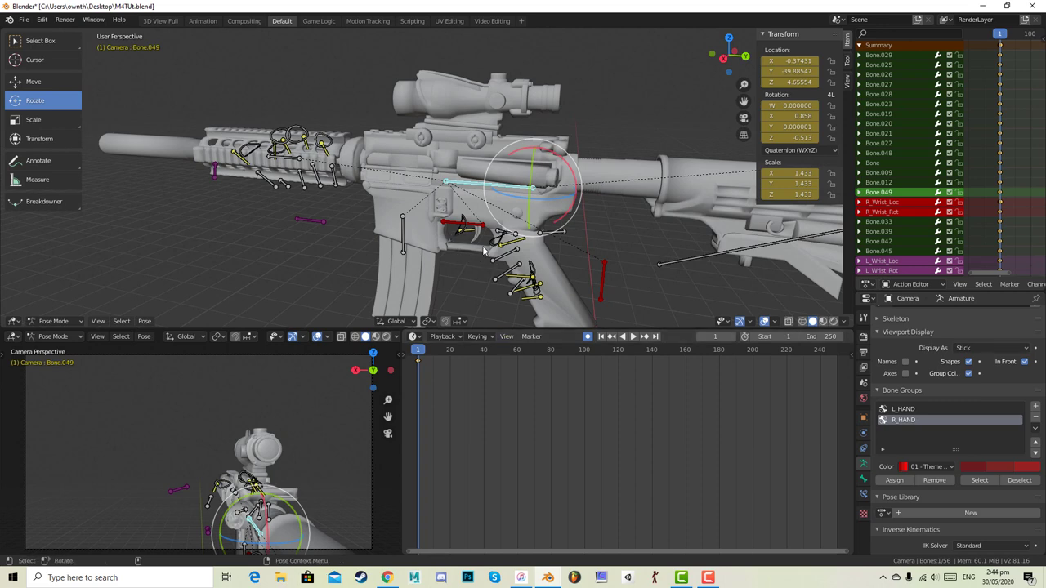
key("i")
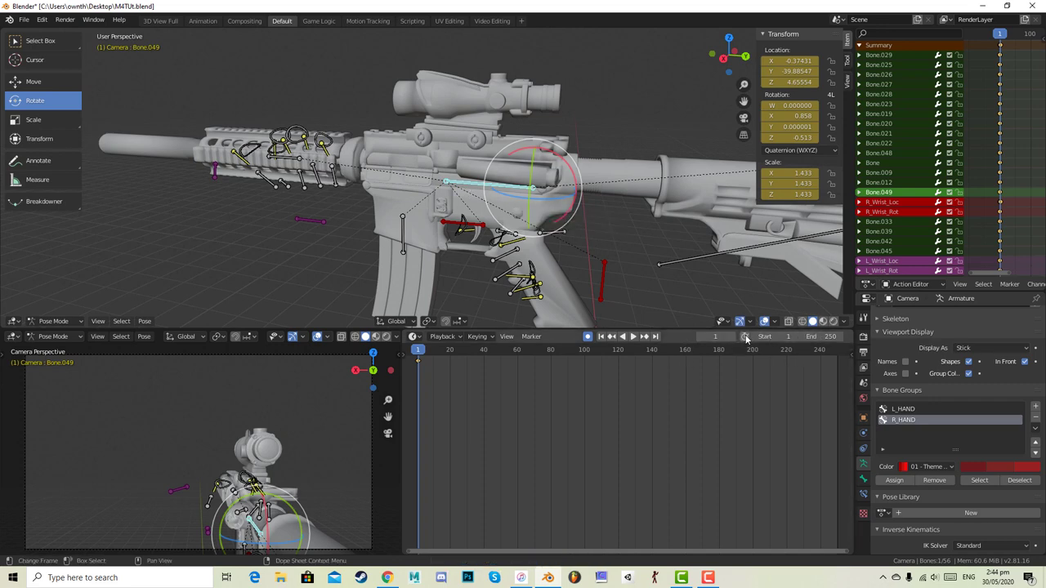
left_click(479, 339)
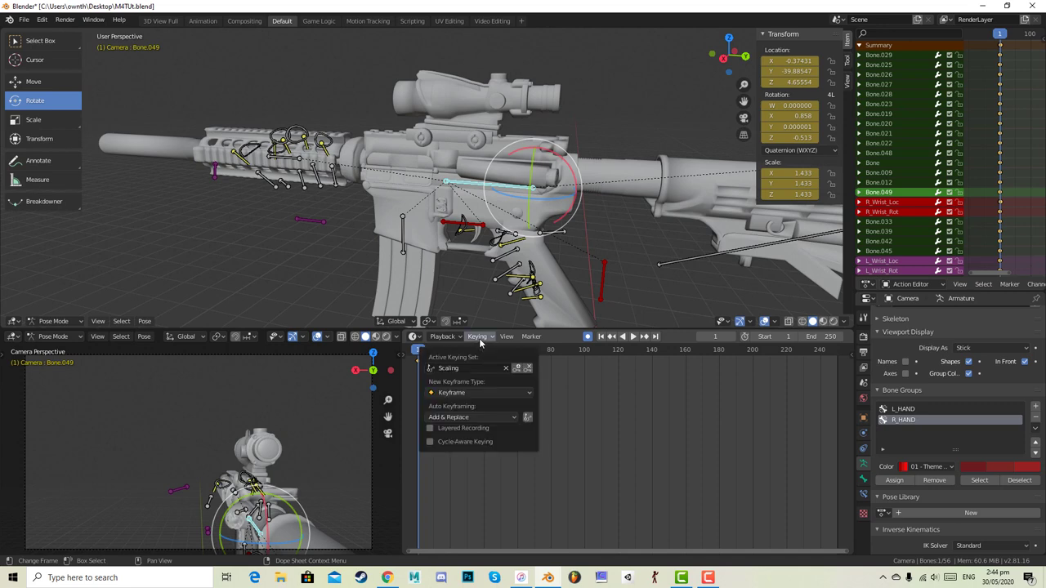
left_click(451, 369)
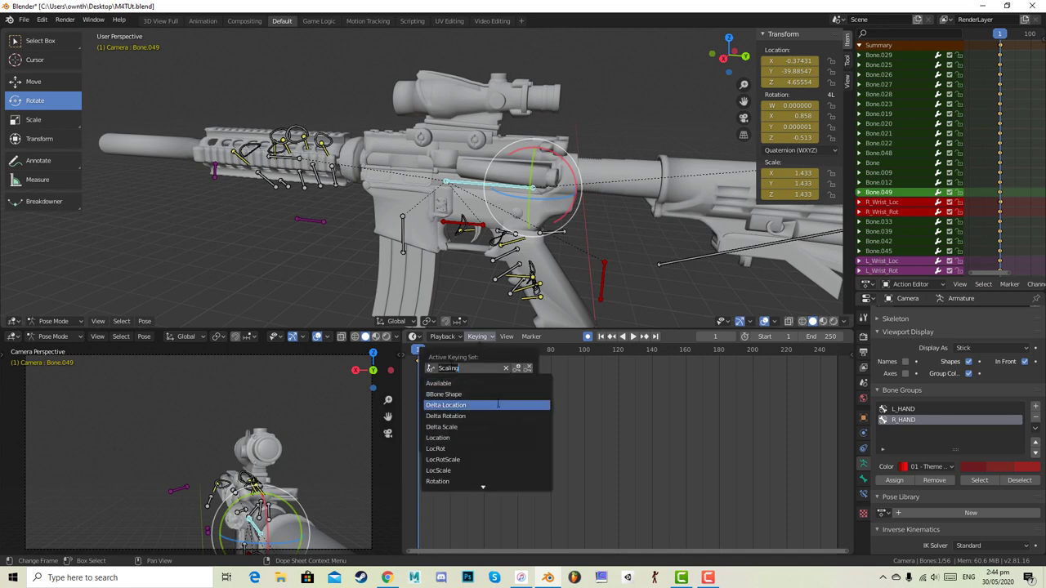
left_click(489, 449)
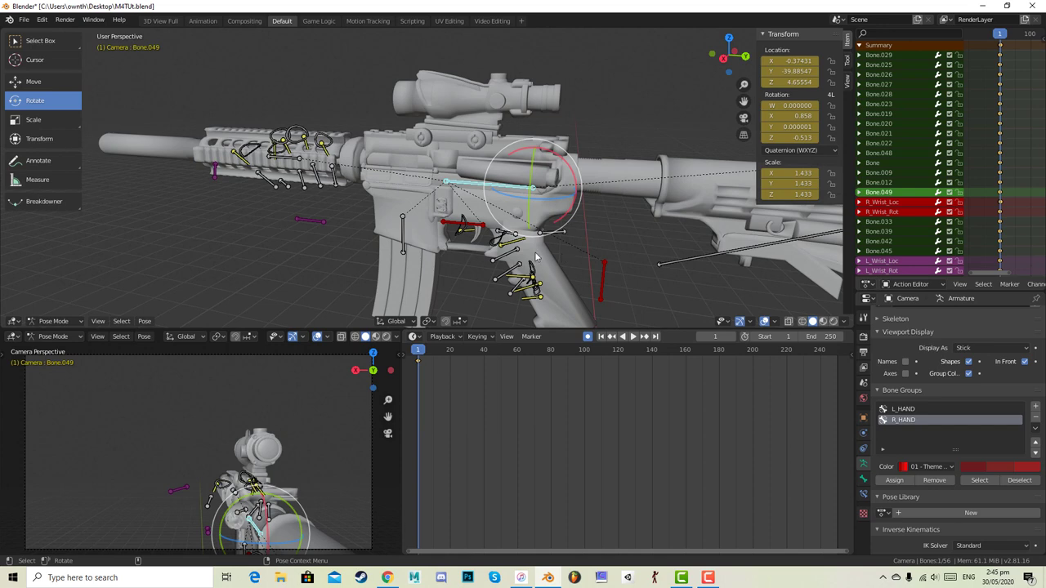
- Advance the timeline from the first frame to frame 20
middle_click_drag(554, 249, 653, 264)
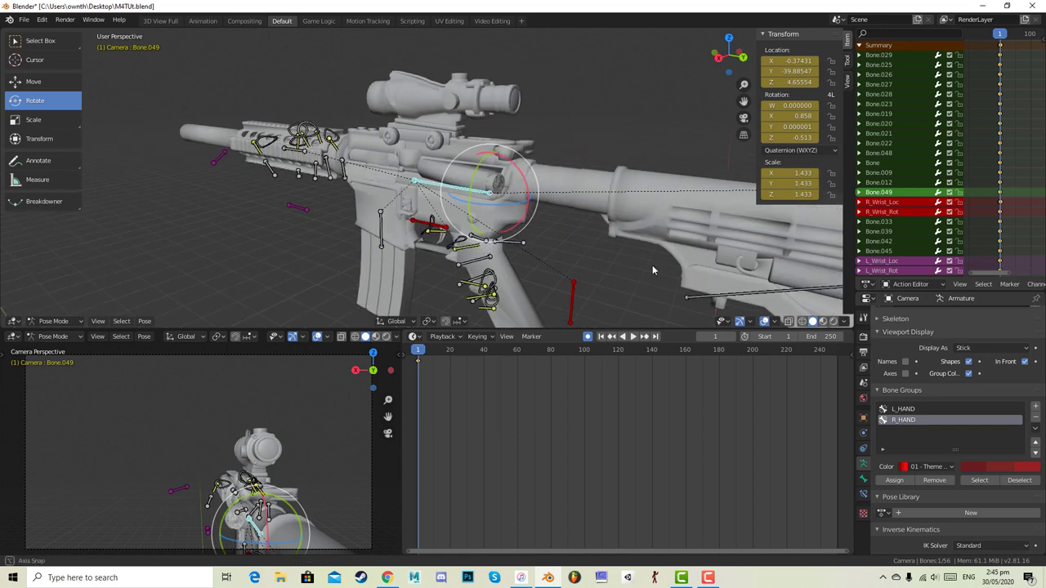
left_click(845, 321)
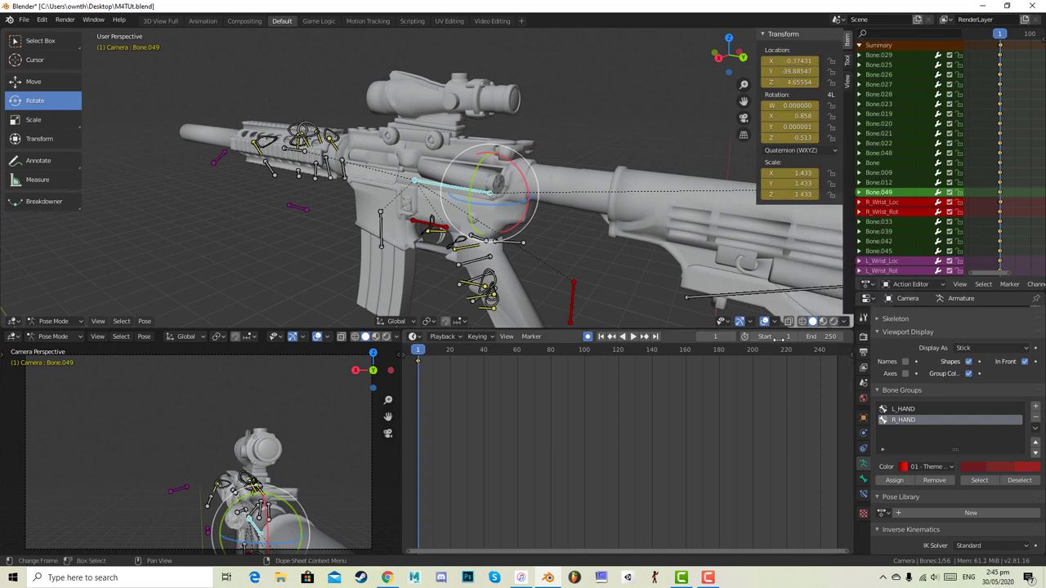
left_click(588, 336)
middle_click_drag(509, 237, 538, 239)
left_click_drag(420, 351, 431, 354)
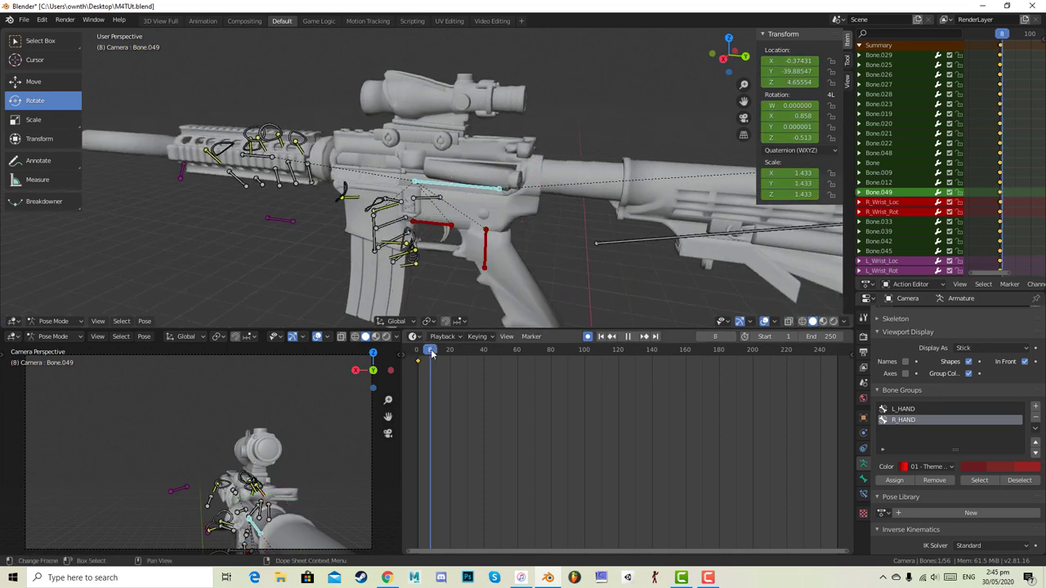
key("space")
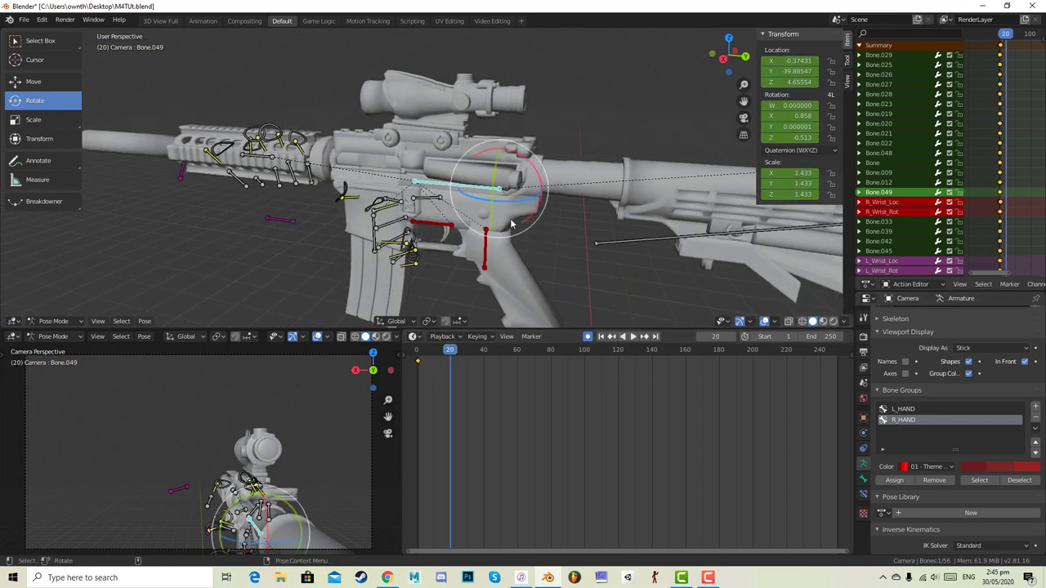
left_click_drag(536, 159, 529, 219)
right_click(530, 219)
key("g")
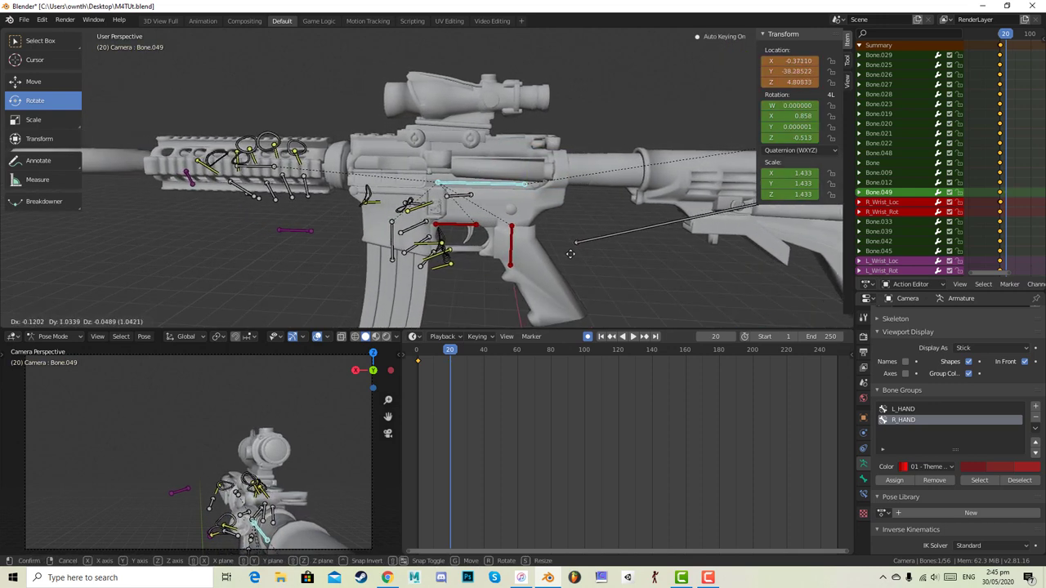
- At frame 20, tilt the rifle's receiver bone and move it to about X -1.06, Y -39.24, Z 5.34
key("r")
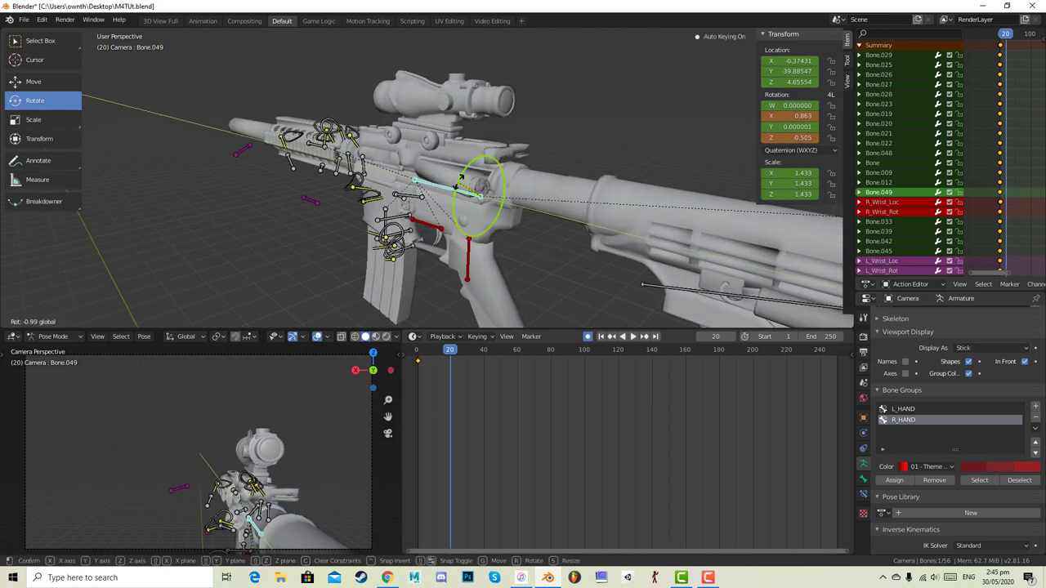
left_click_drag(459, 182, 510, 174)
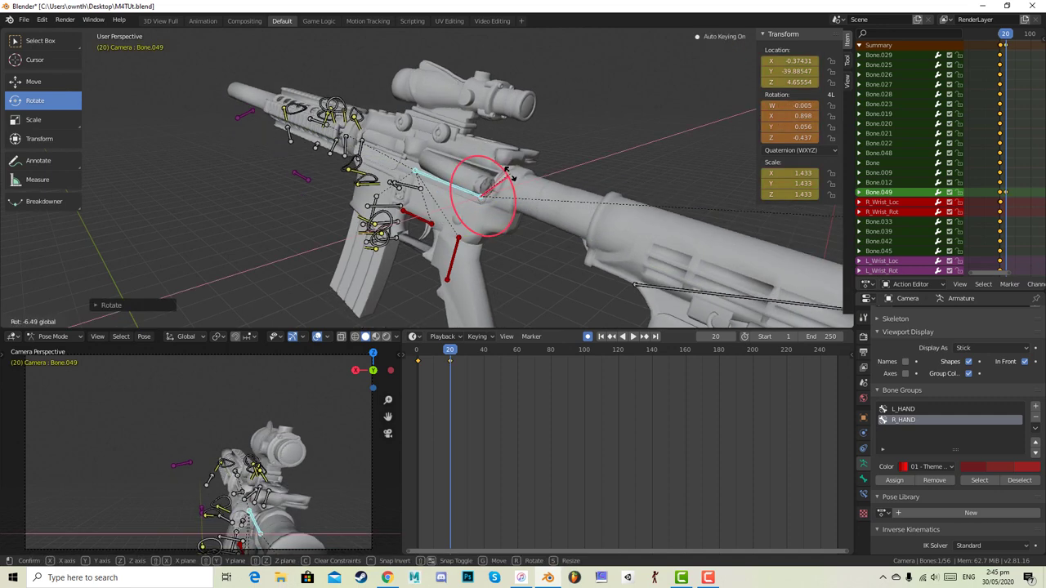
key("g")
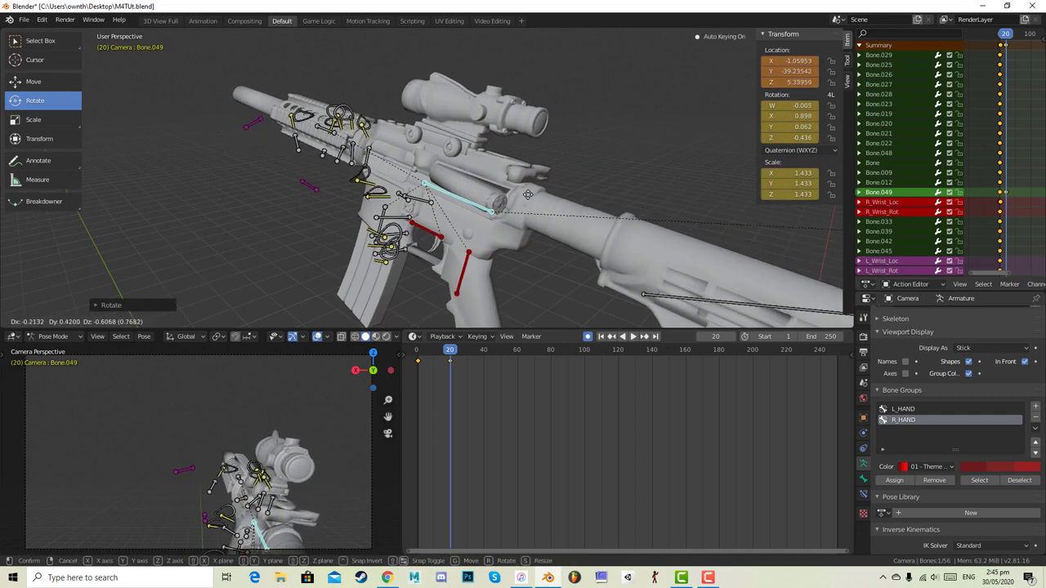
left_click(528, 194)
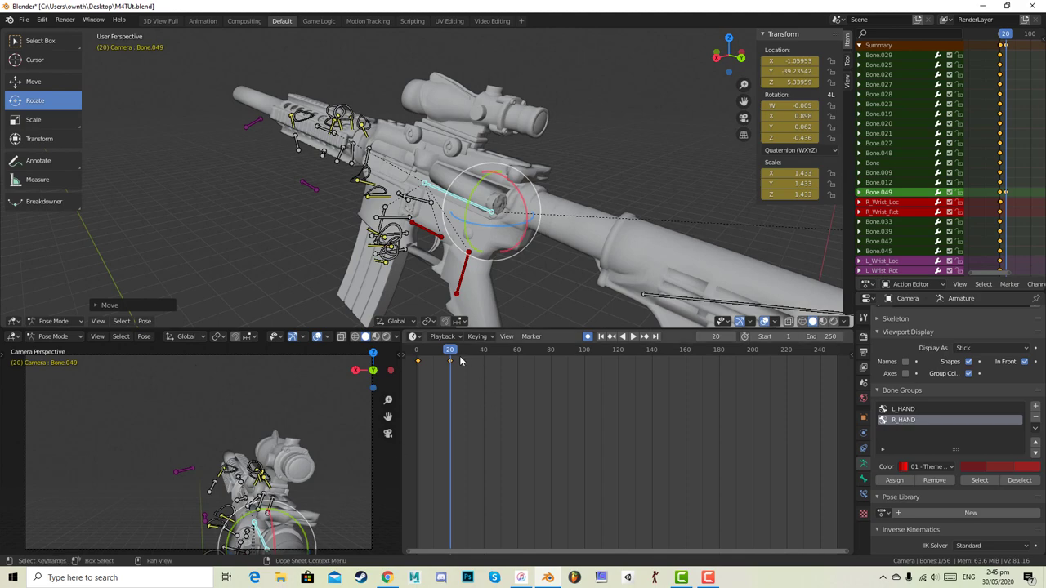
- At frame 31, rotate the receiver bone to about X 0.877, Z -0.480 and nudge its location to about X -1.18, Y -39.21, Z 5.39
key("space")
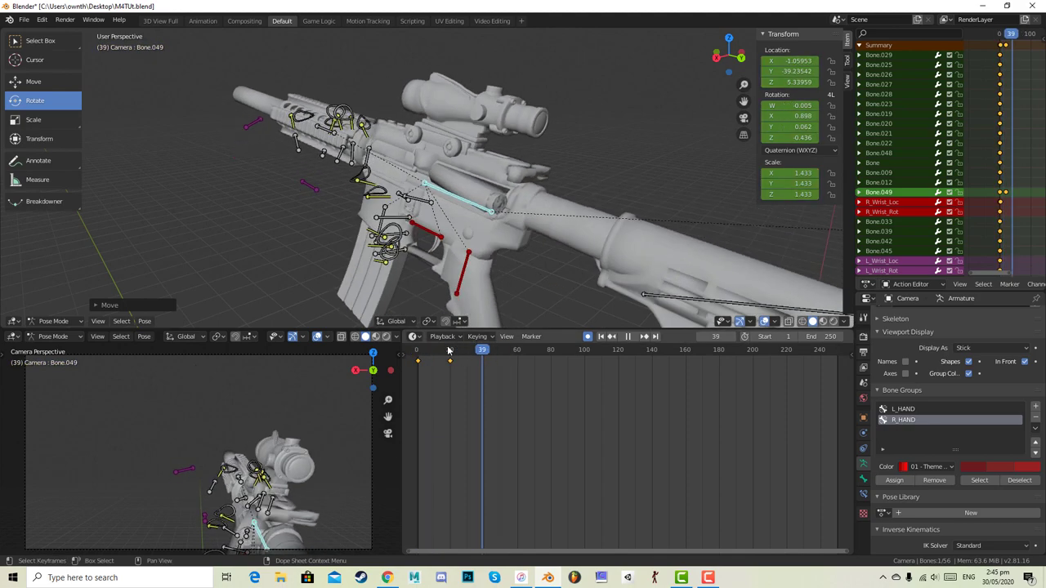
left_click_drag(448, 350, 468, 362)
key("r")
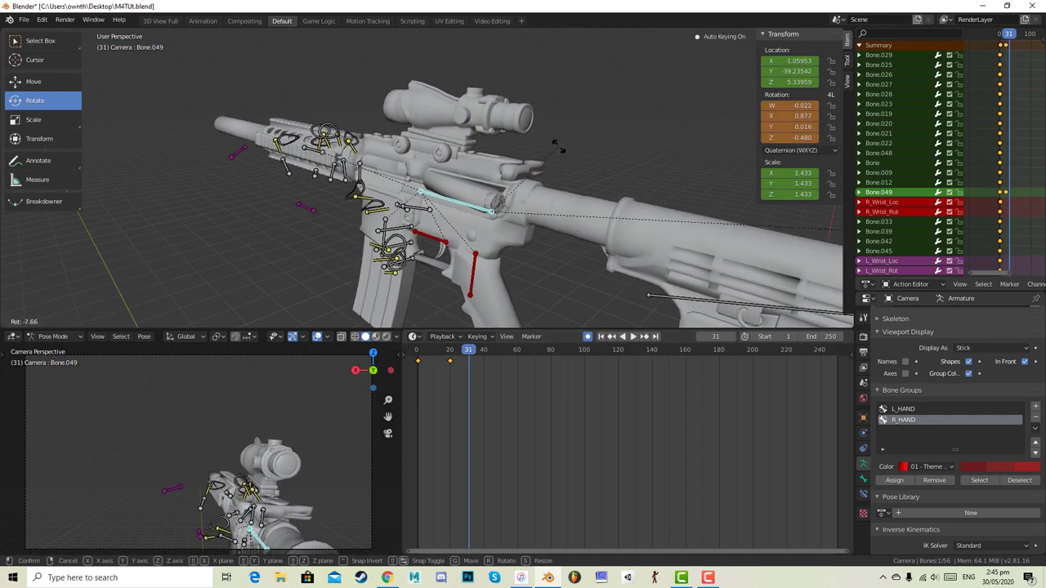
left_click(559, 145)
- Advance to frame 54 and insert a keyframe there that holds the receiver bone's pose
key("space")
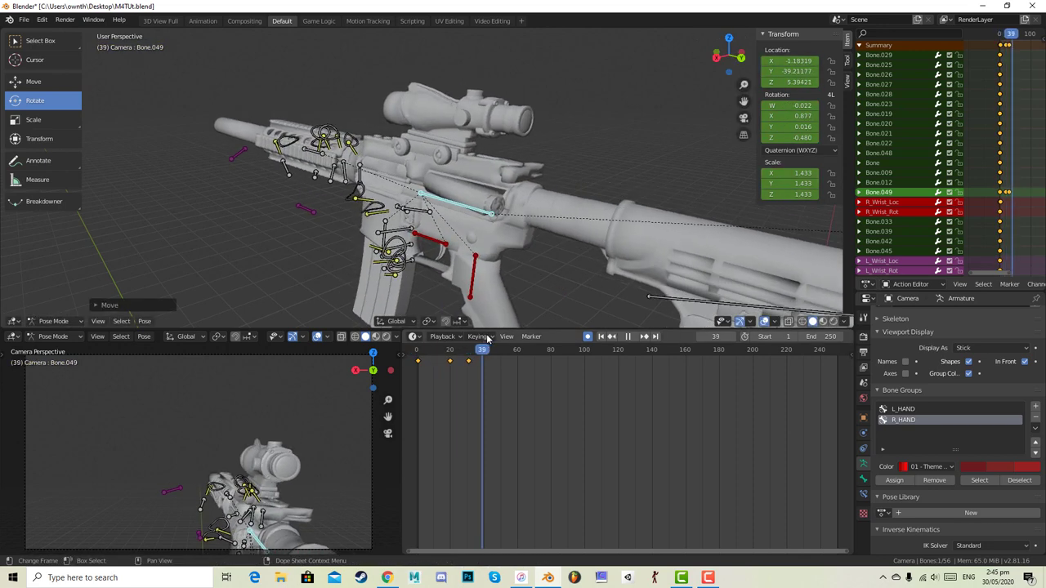
key("space")
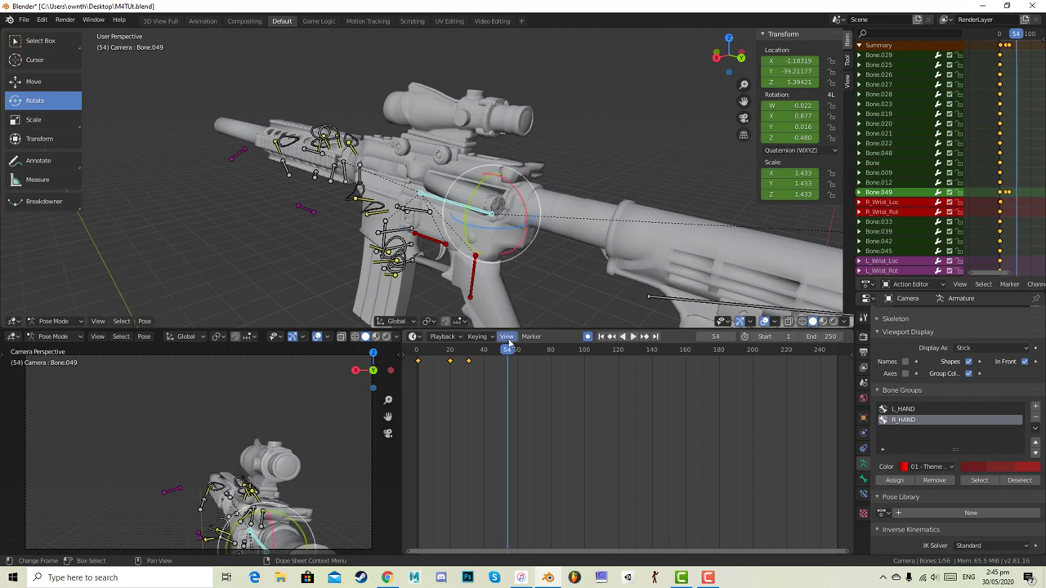
key("i")
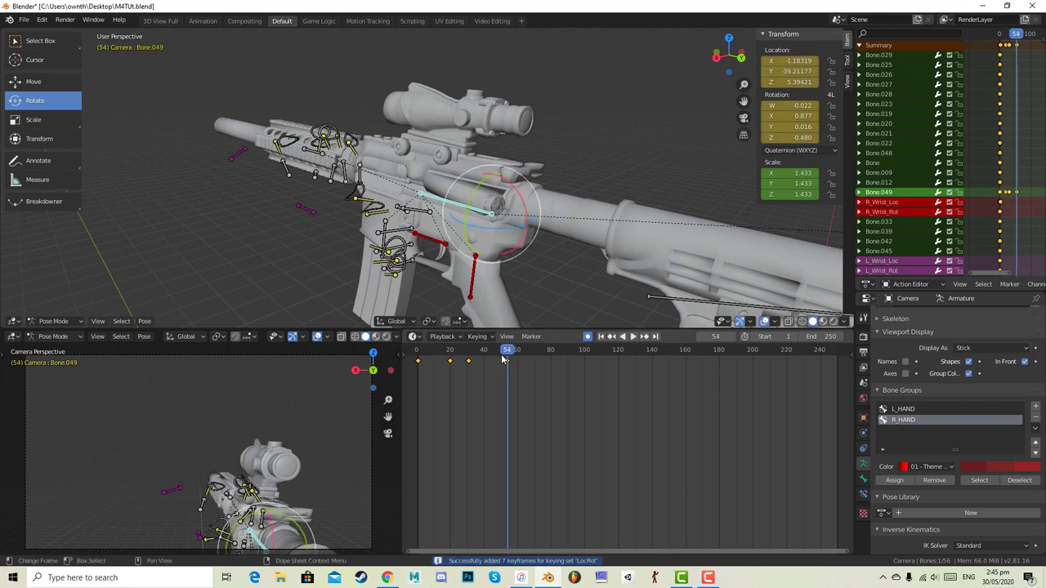
- At frame 62, move the receiver bone to about X -0.12, Y -39.29, Z 5.02 and rotate it slightly
left_click_drag(512, 350, 521, 350)
key("g")
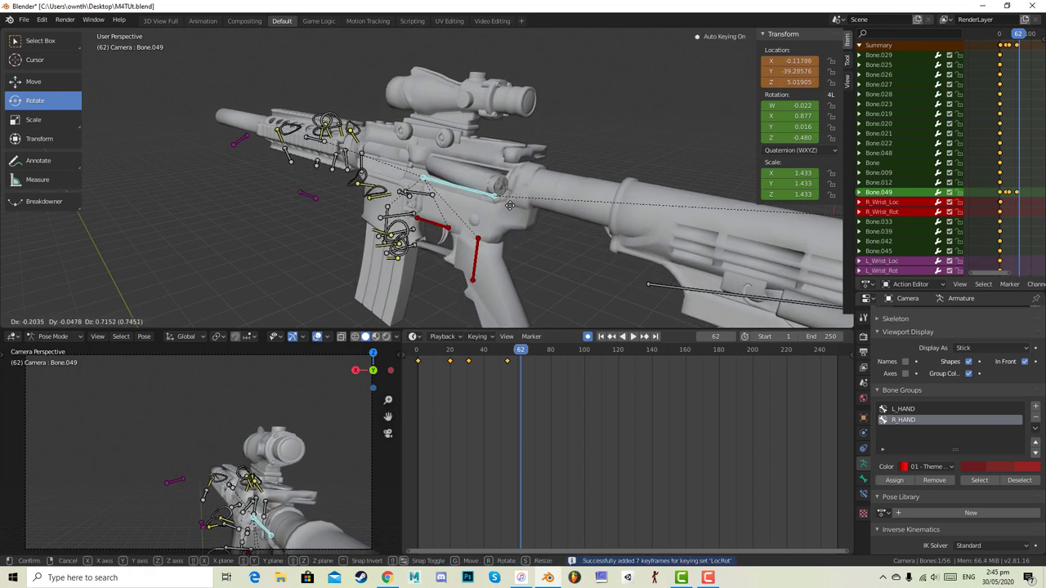
left_click(509, 212)
left_click_drag(479, 182, 482, 233)
- Paste a copy of the first frame's keyframe at frame 78 to bring the rifle back to its starting pose
key("space")
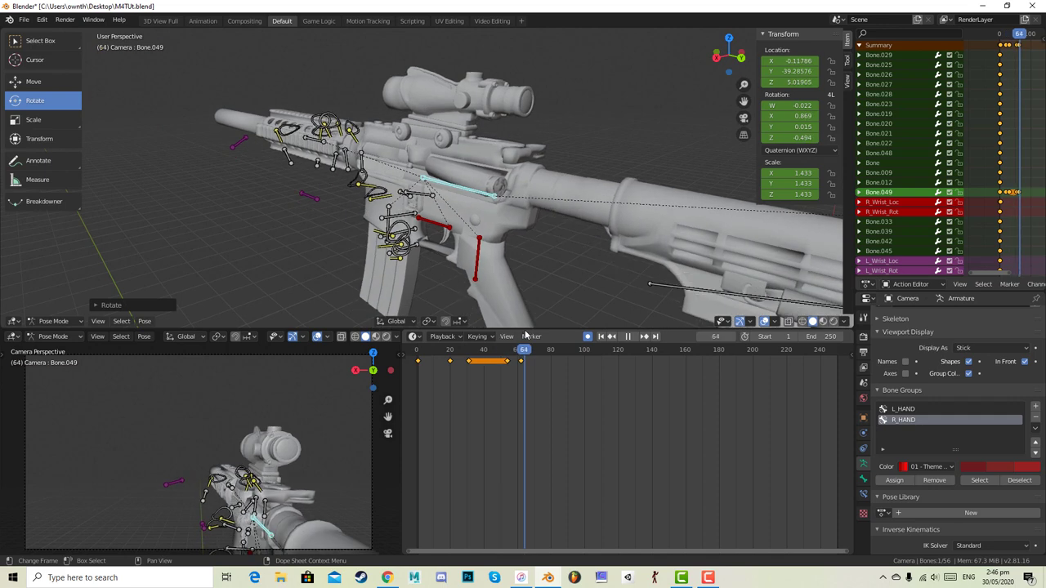
key("space")
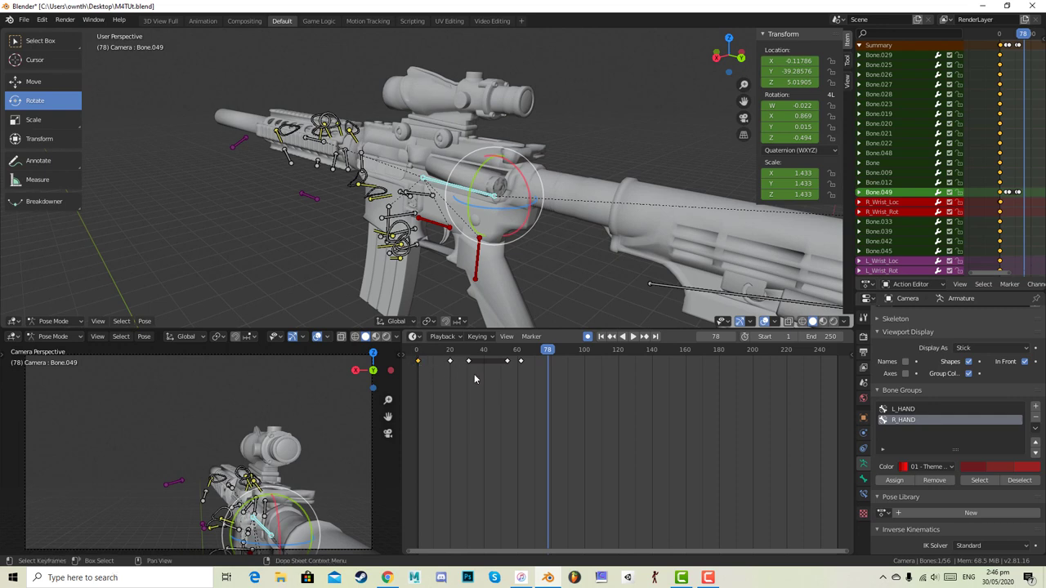
key("ctrl+v")
- Play the animation from the start to check the rifle's movement
left_click_drag(527, 351, 480, 350)
key("Escape")
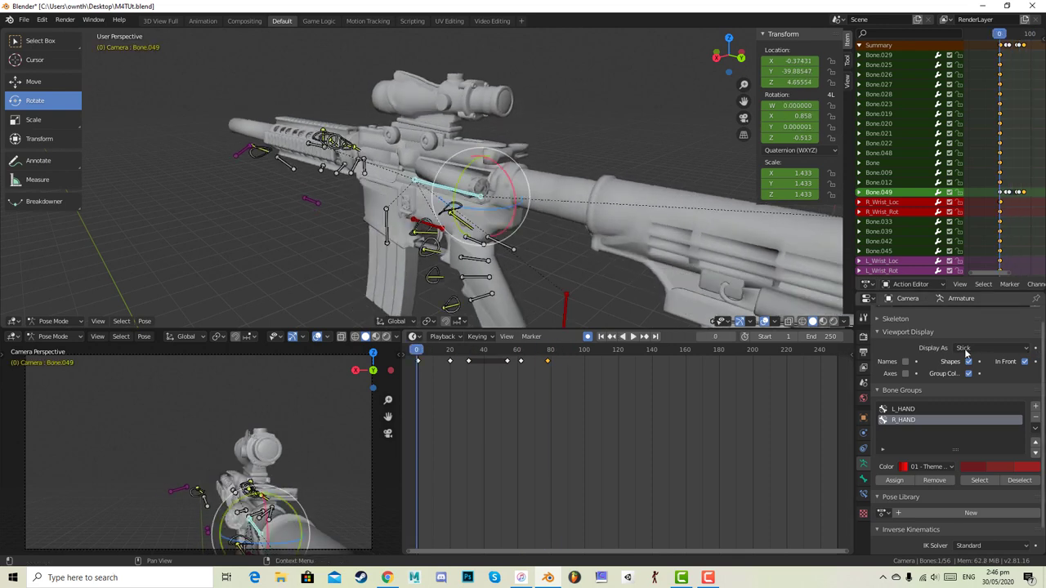
left_click(632, 336)
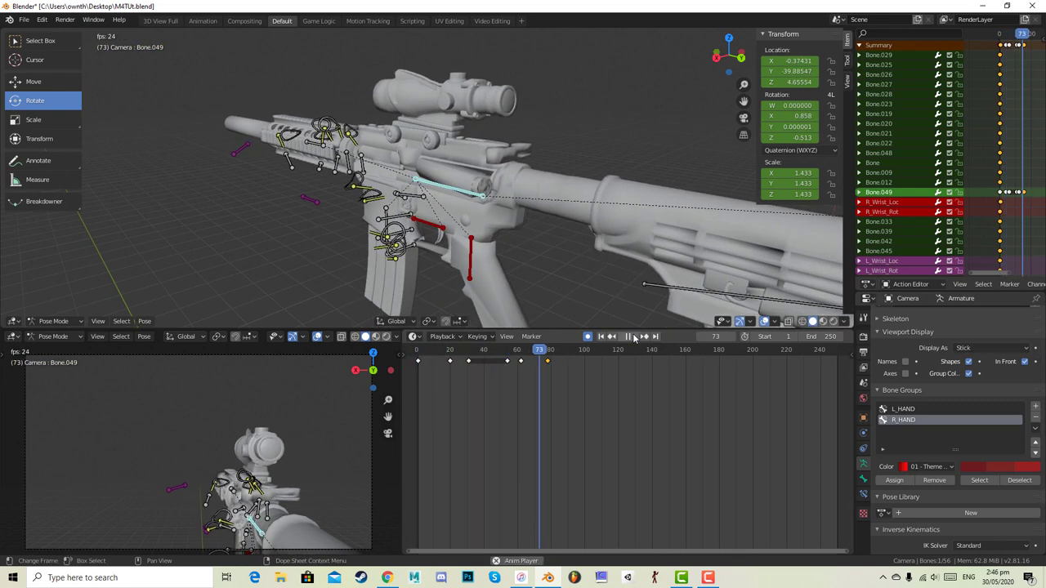
left_click(634, 338)
- Set the output frame rate to 30 fps and play the animation from the start to check its speed
scroll(961, 416, "up", 1)
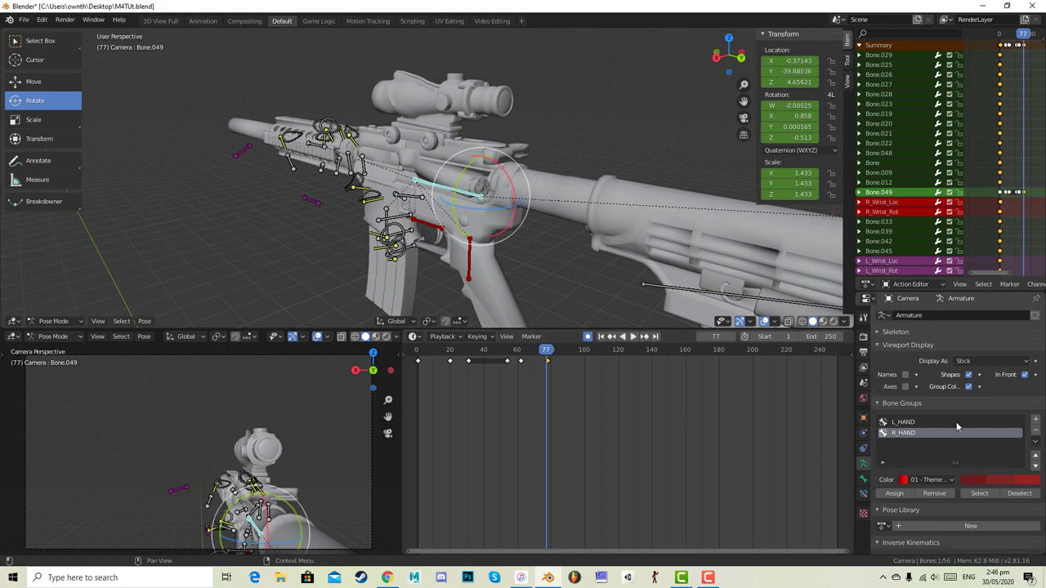
left_click(864, 352)
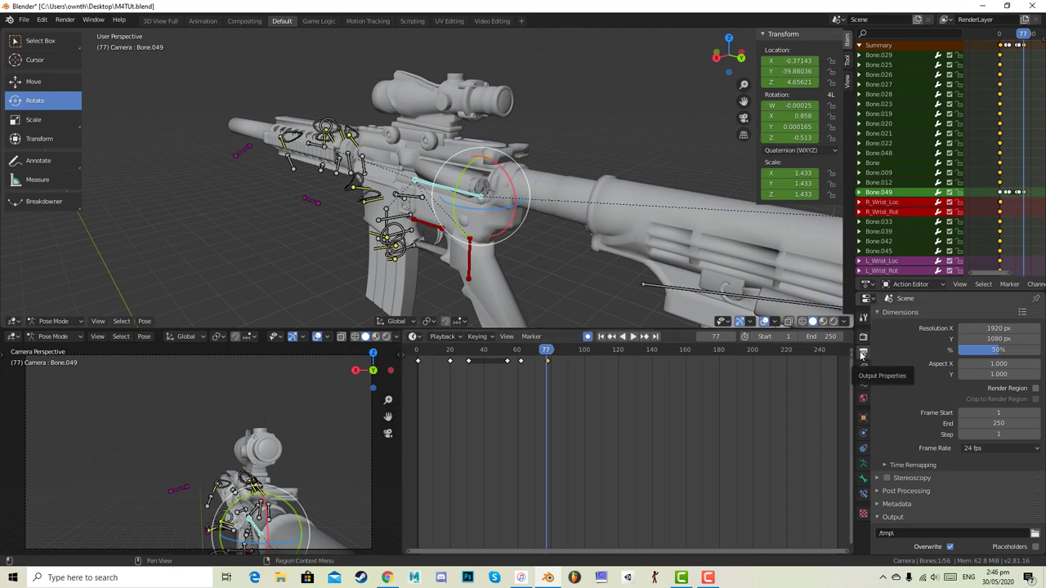
left_click(982, 449)
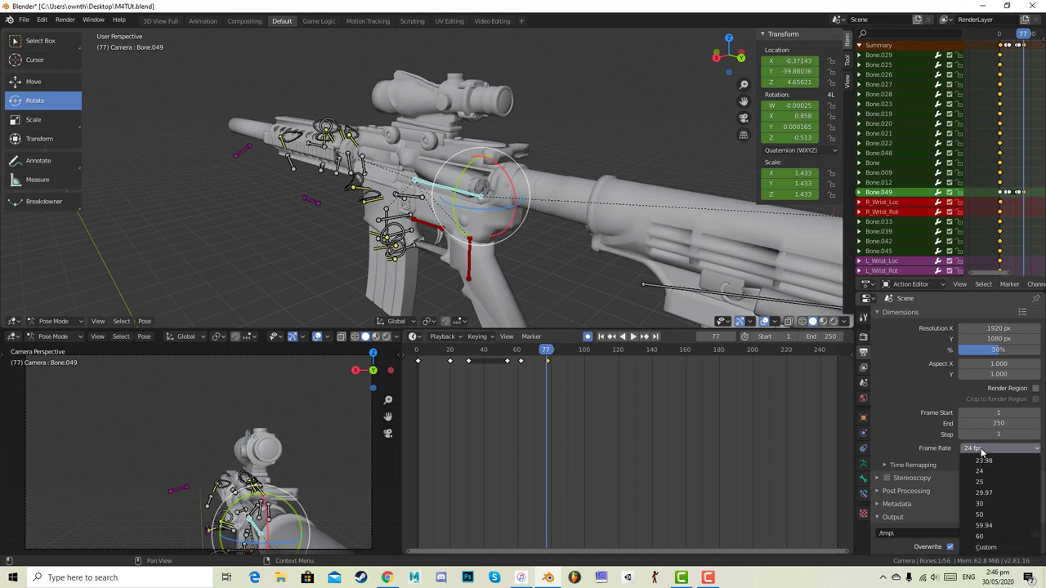
left_click(1001, 507)
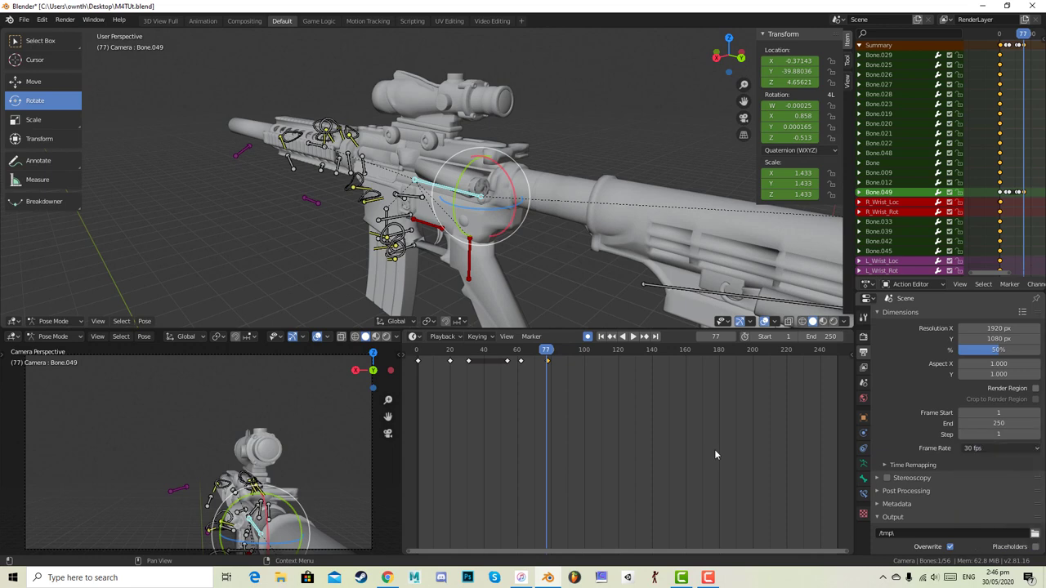
left_click(417, 351)
left_click(637, 337)
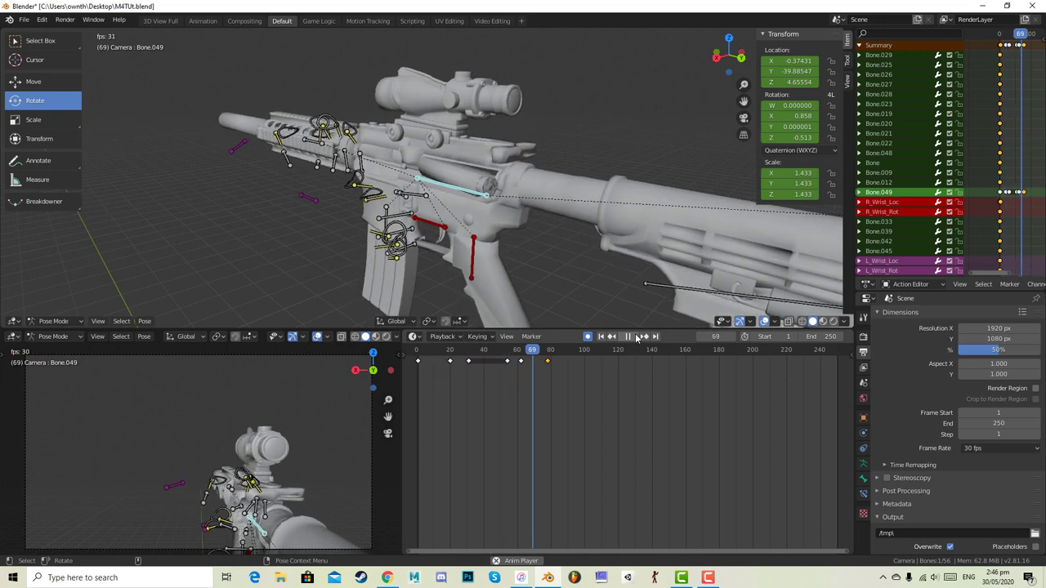
left_click(637, 337)
- Set the animation's end frame to 80 and play the shortened loop from the start
left_click(546, 355)
left_click_drag(545, 360, 420, 353)
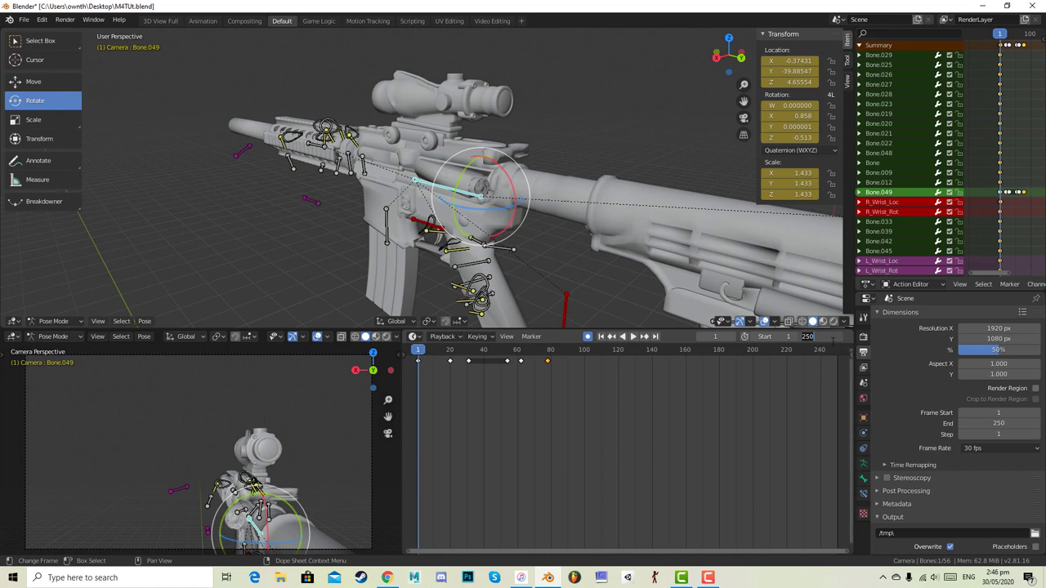
key("Return")
left_click_drag(537, 356, 408, 351)
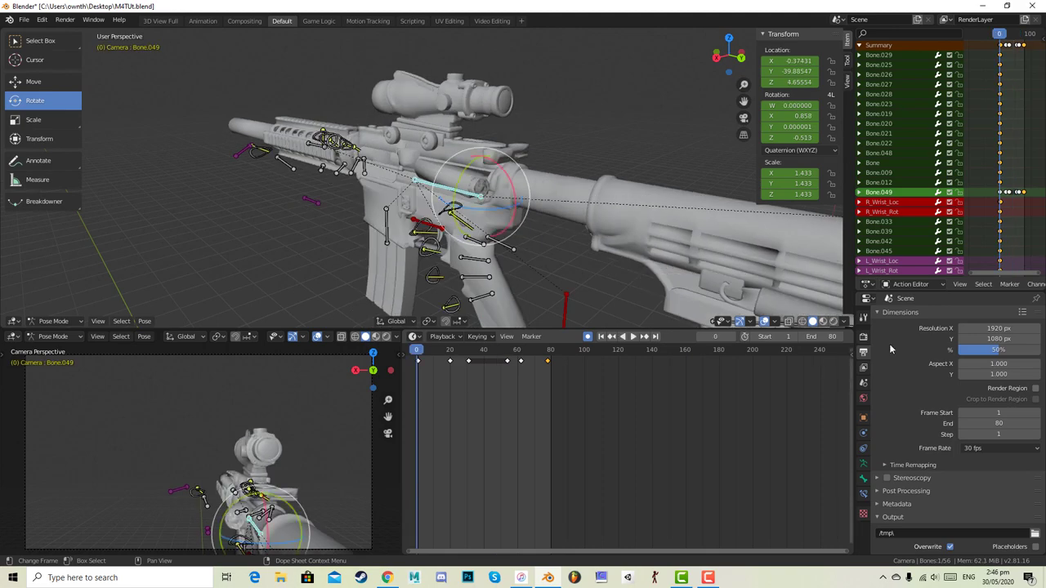
left_click(632, 336)
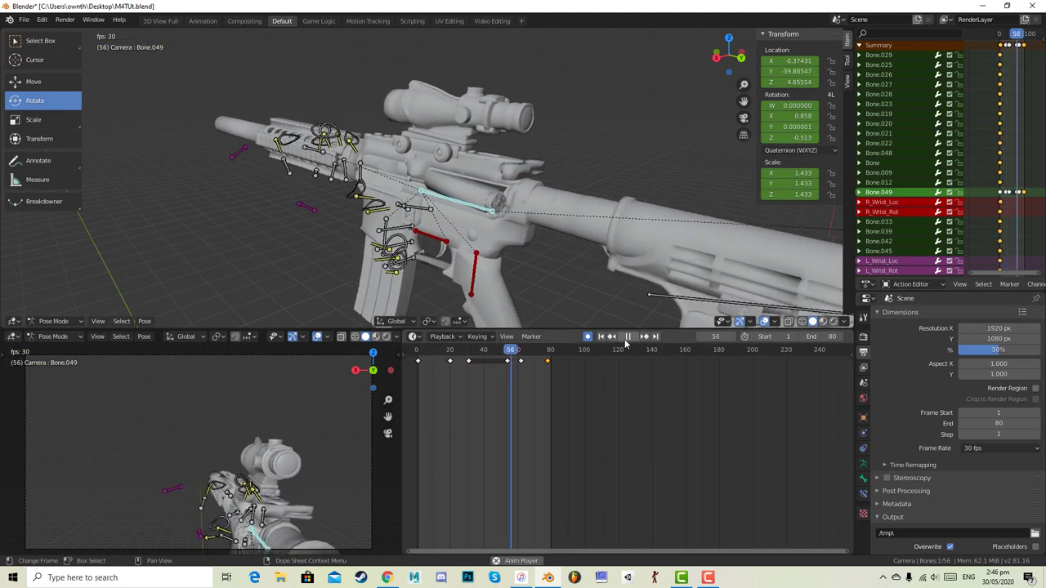
left_click(628, 339)
- Examine the rifle's motion and keyframe timing up close by scrubbing and replaying the loop
middle_click_drag(418, 157, 468, 142)
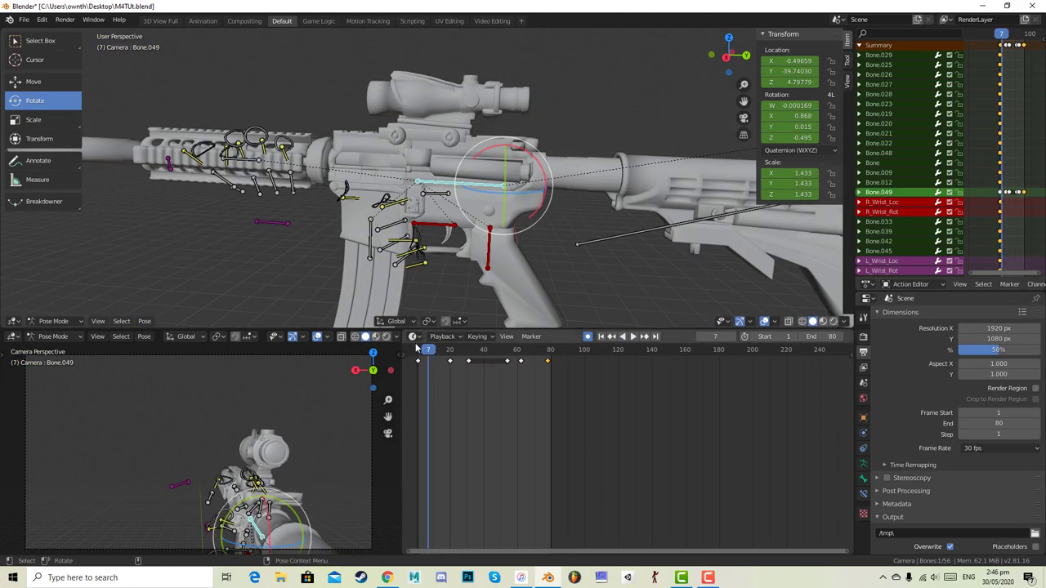
key("space")
key("Escape")
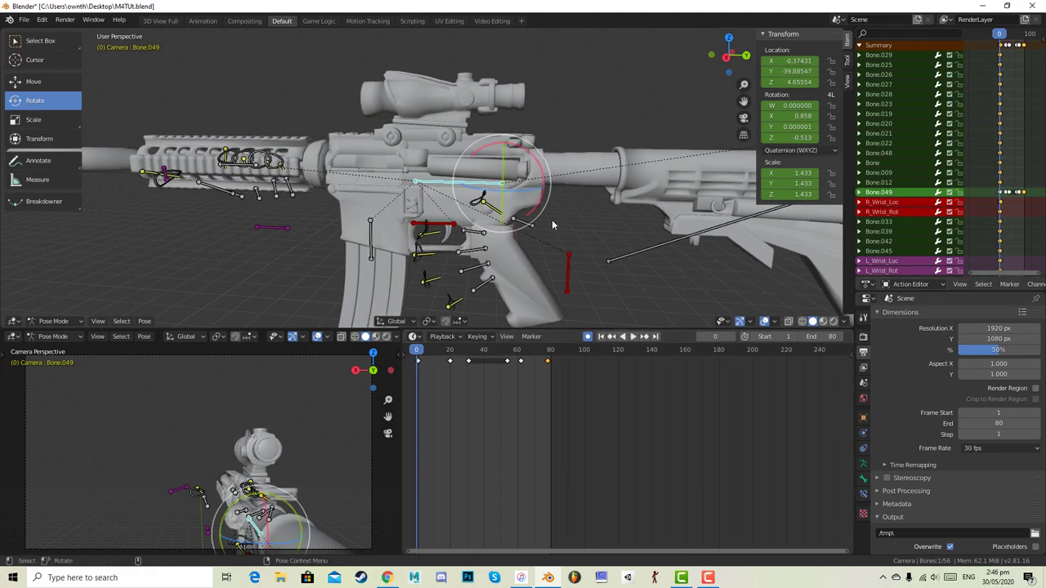
middle_click_drag(552, 224, 468, 357)
middle_click_drag(483, 204, 473, 312)
scroll(452, 368, "up", 3)
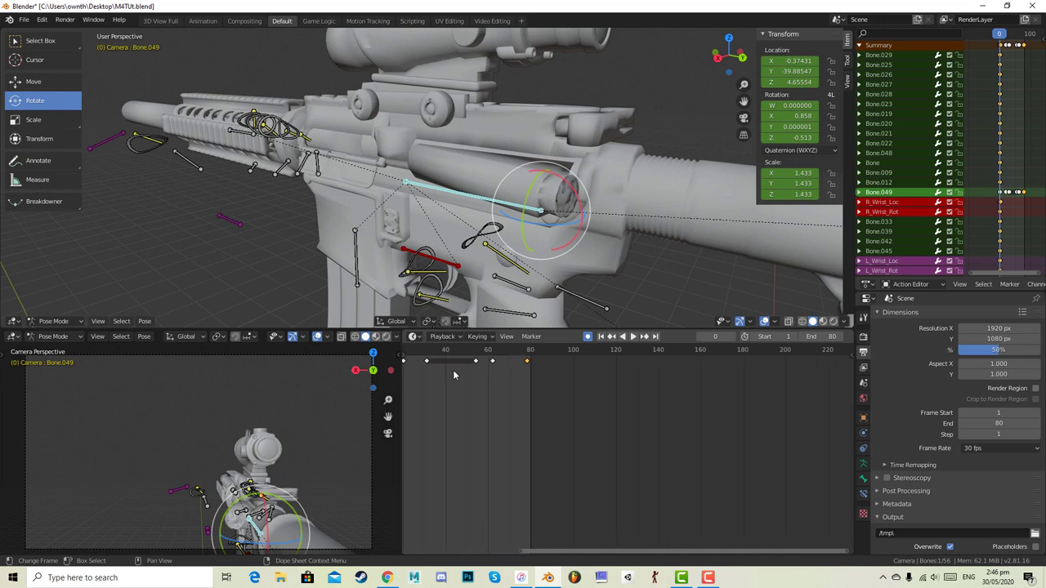
middle_click_drag(453, 371, 624, 386)
scroll(529, 405, "up", 6)
scroll(546, 410, "up", 1)
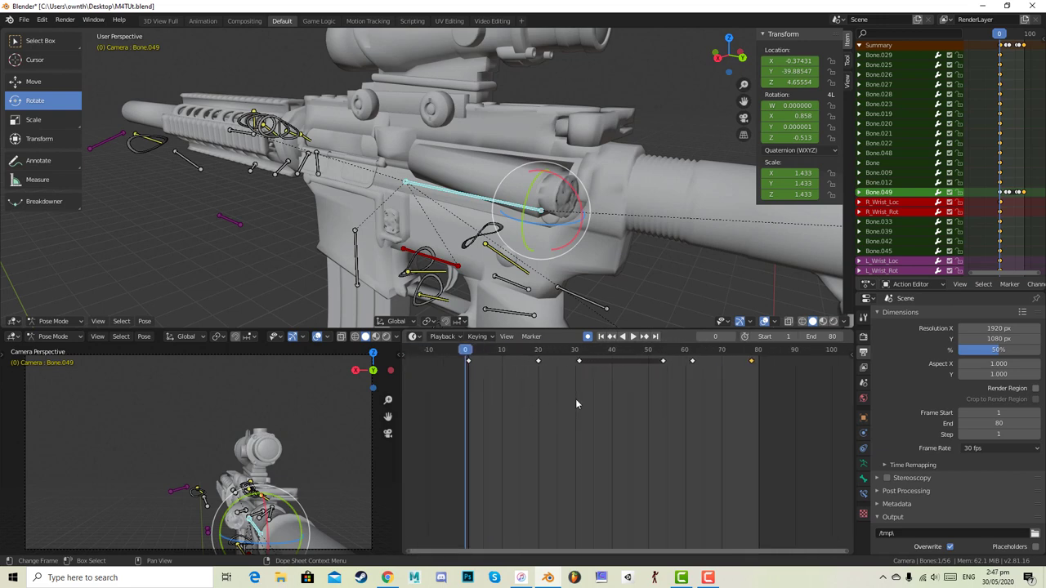
middle_click_drag(576, 401, 574, 435)
key("space")
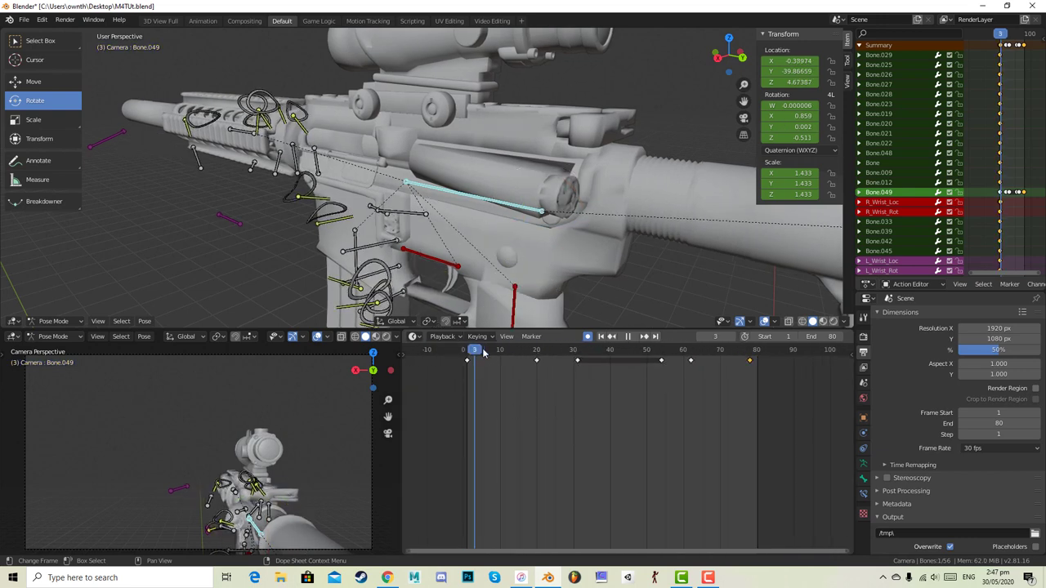
mouse_move(470, 354)
left_mouse_down()
mouse_move(576, 350)
mouse_move(456, 362)
left_mouse_up()
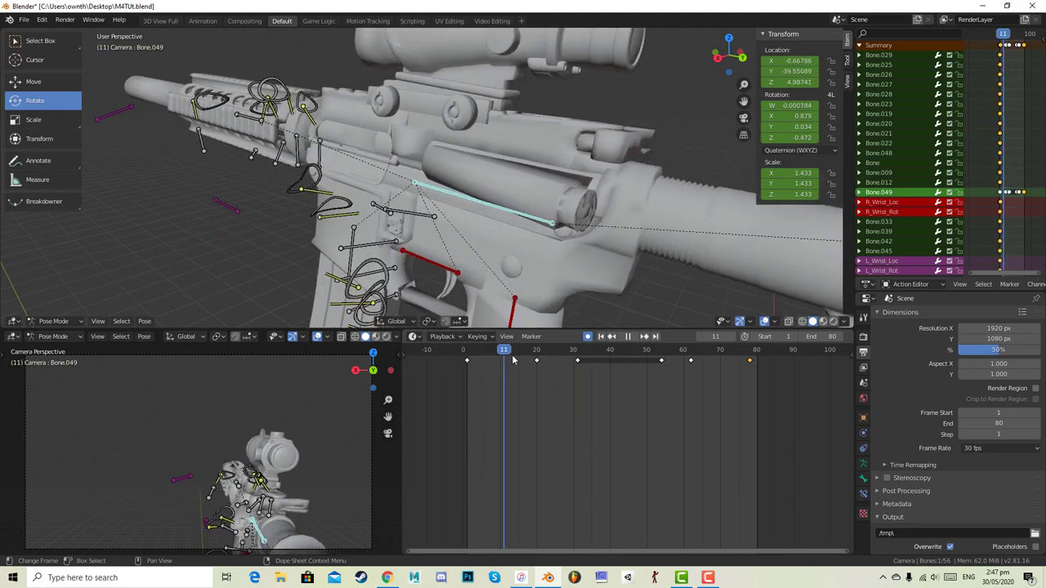
key("Escape")
left_click(636, 338)
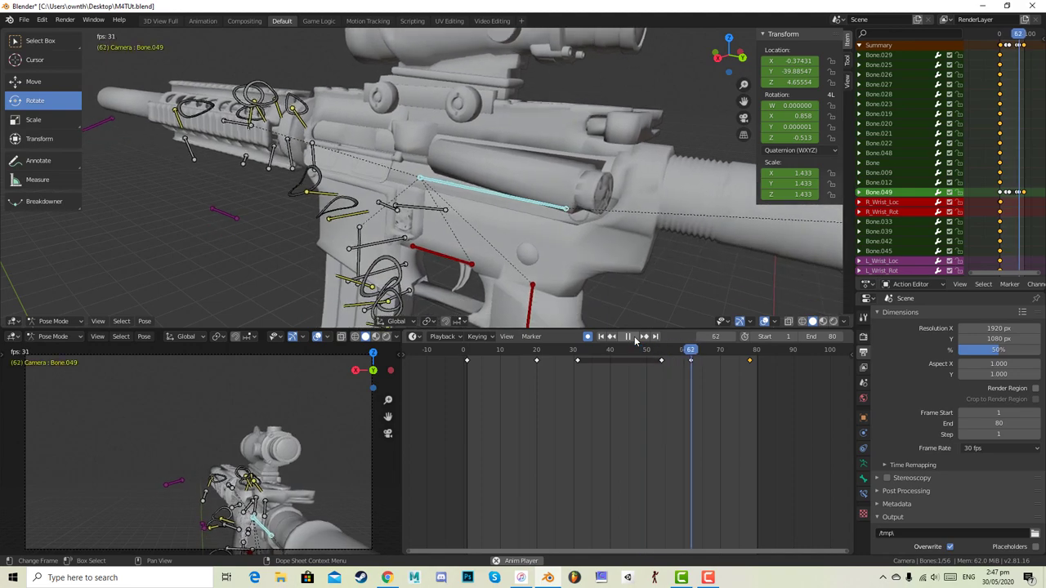
left_click(636, 340)
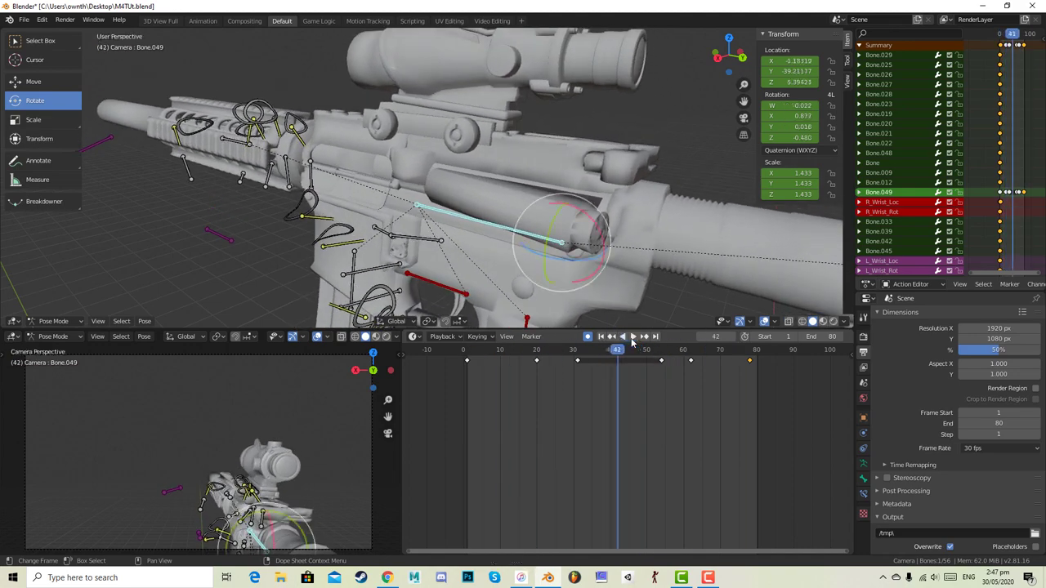
- Move the frame 20 keyframe to frame 10 and the frame 31 keyframe to frame 20, playing back the new timing
left_click_drag(470, 352, 496, 362)
left_click_drag(577, 362, 532, 365)
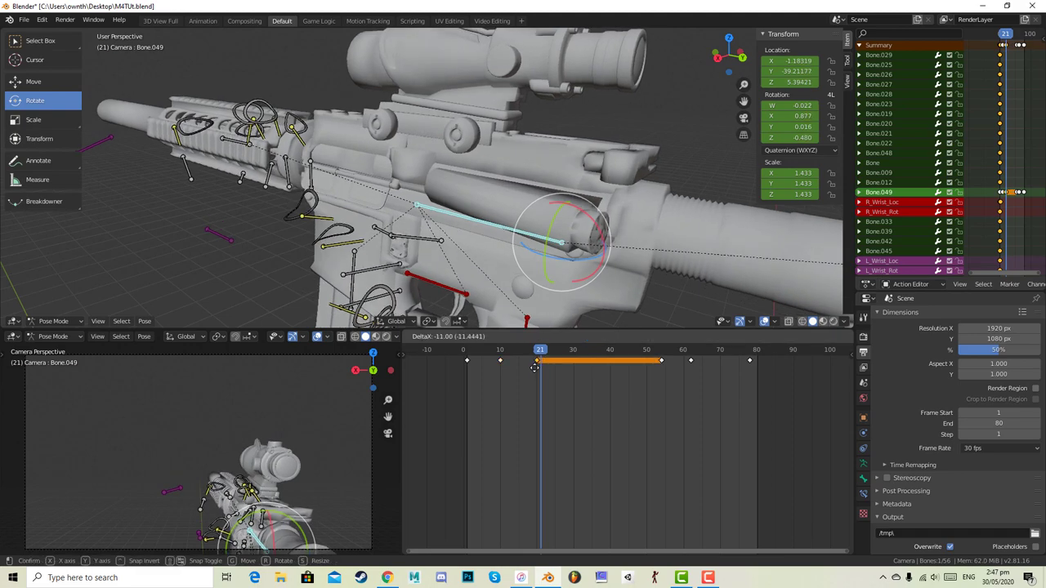
left_click(635, 338)
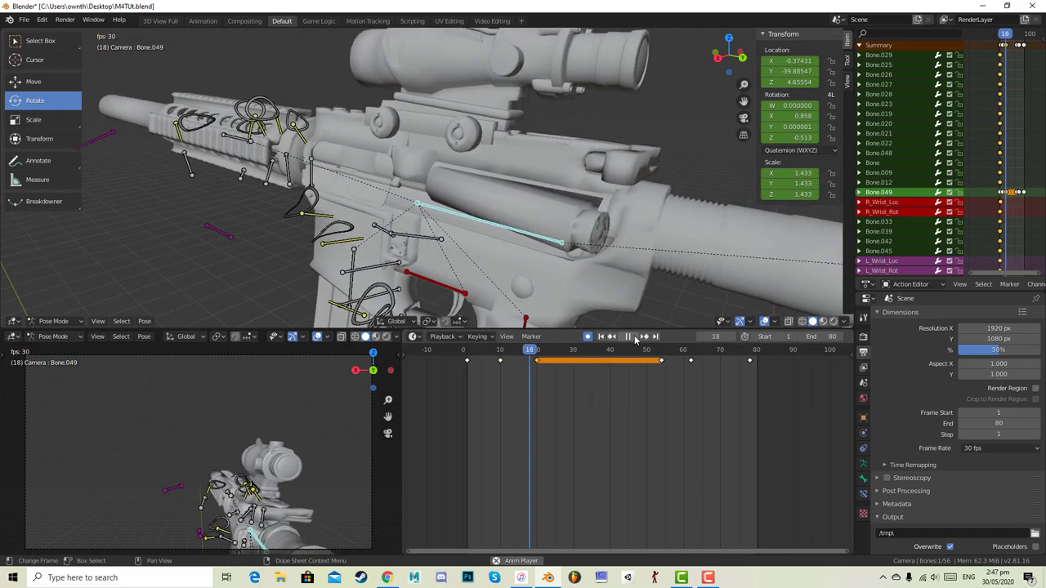
left_click(636, 337)
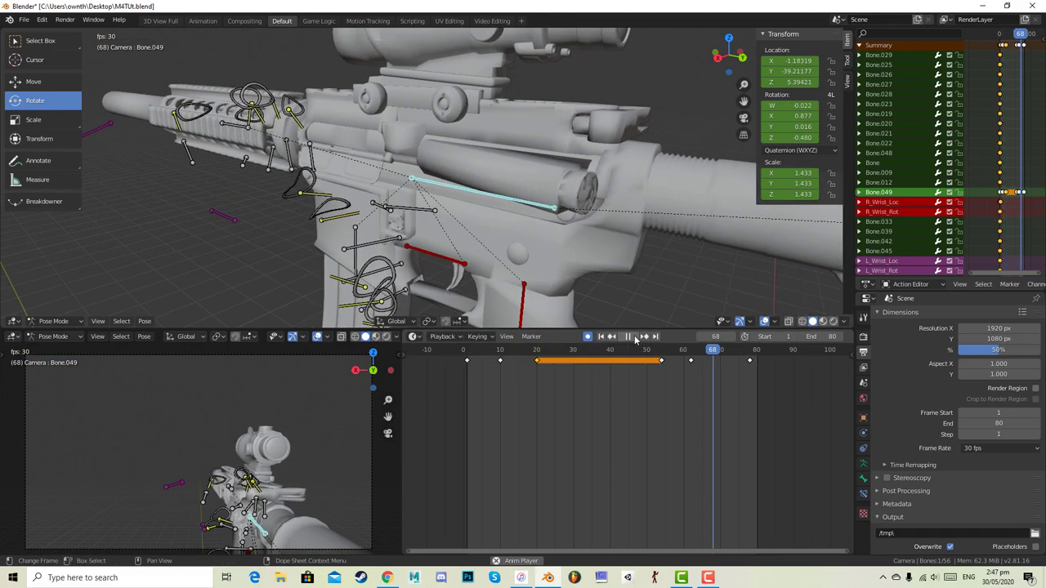
- Move the hold keyframe from frame 54 to about frame 32 and return the playhead to frame 0
left_click(631, 337)
left_click_drag(660, 360, 580, 360)
left_click_drag(474, 350, 464, 350)
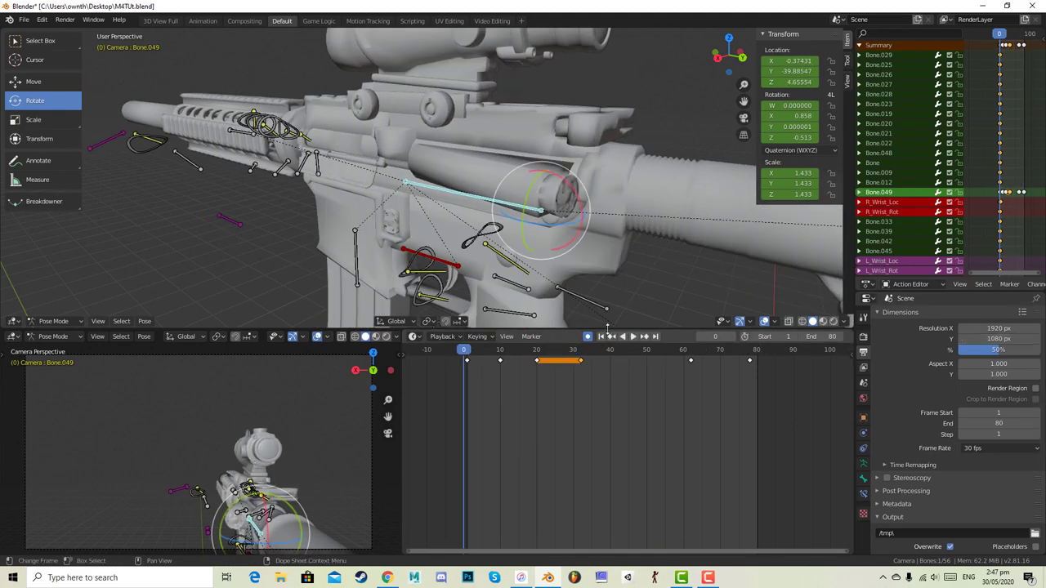
- Move the frame 62 keyframe to frame 35 and the frame 78 keyframe to frame 44
left_click(635, 338)
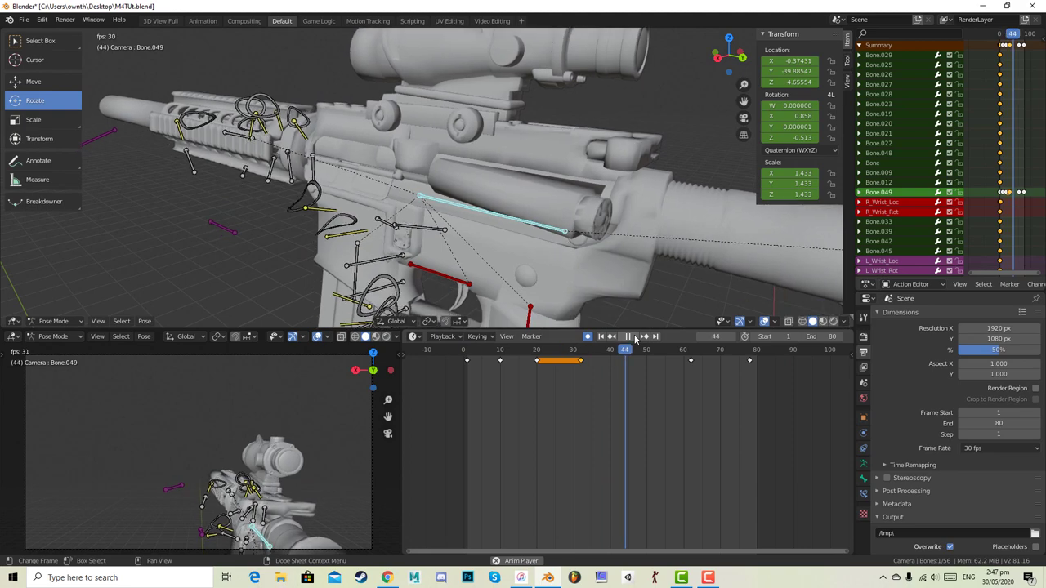
left_click_drag(609, 352, 629, 351)
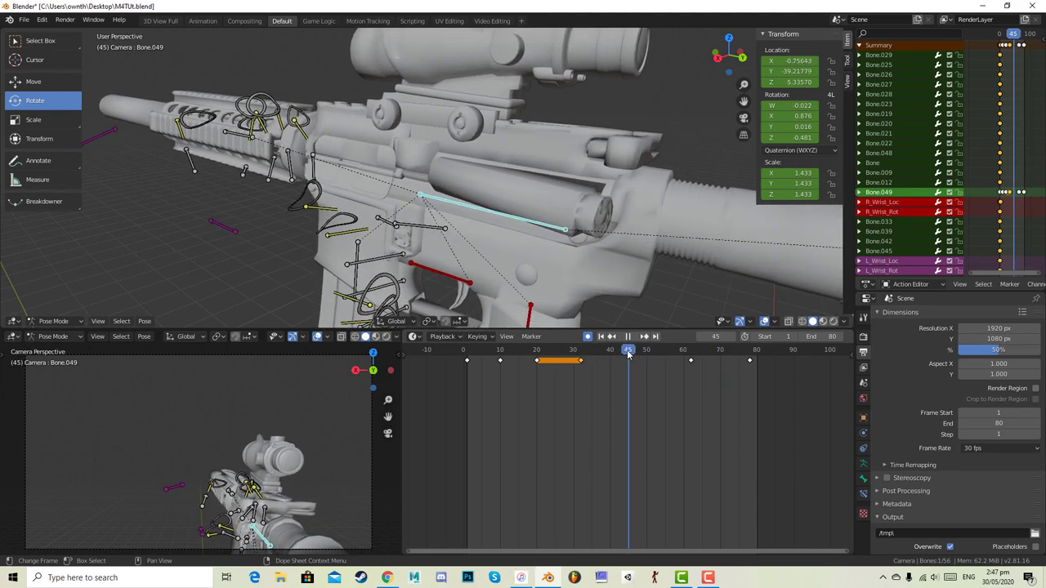
left_click_drag(691, 360, 611, 351)
key("space")
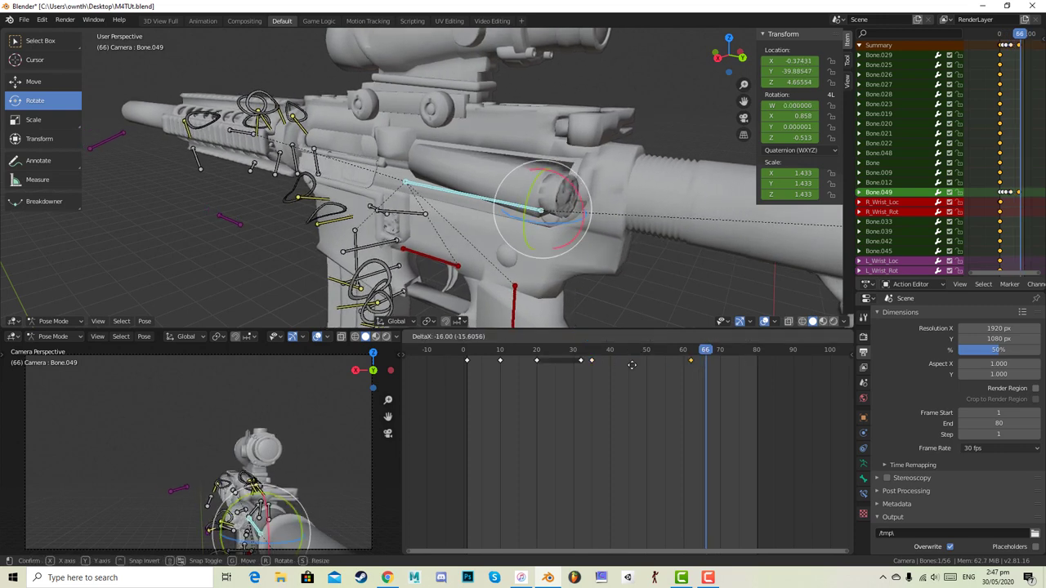
left_click(624, 358)
- Set the animation's end frame to 46 and play the loop from the start
left_click(464, 351)
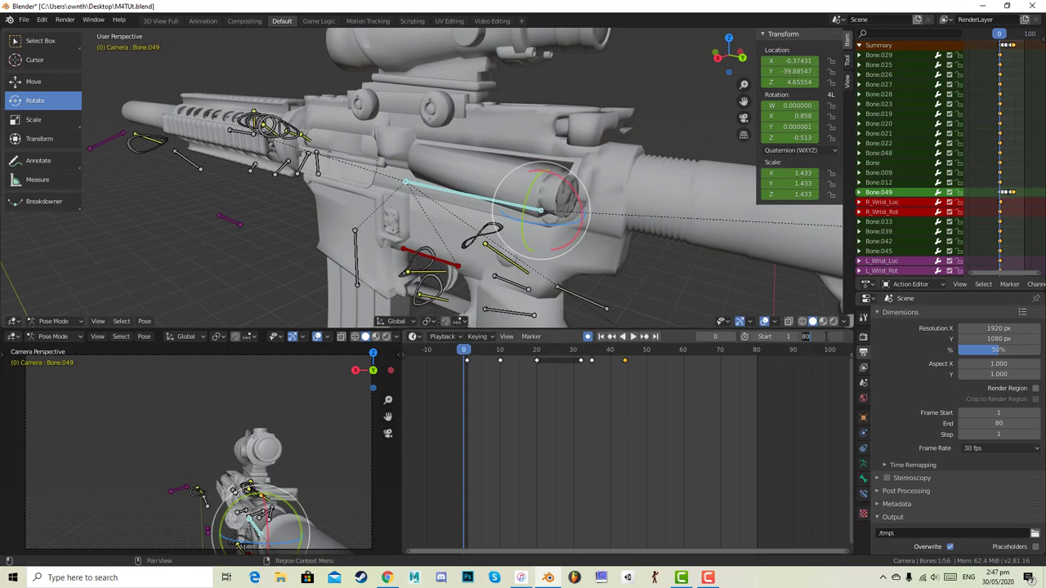
key("Return")
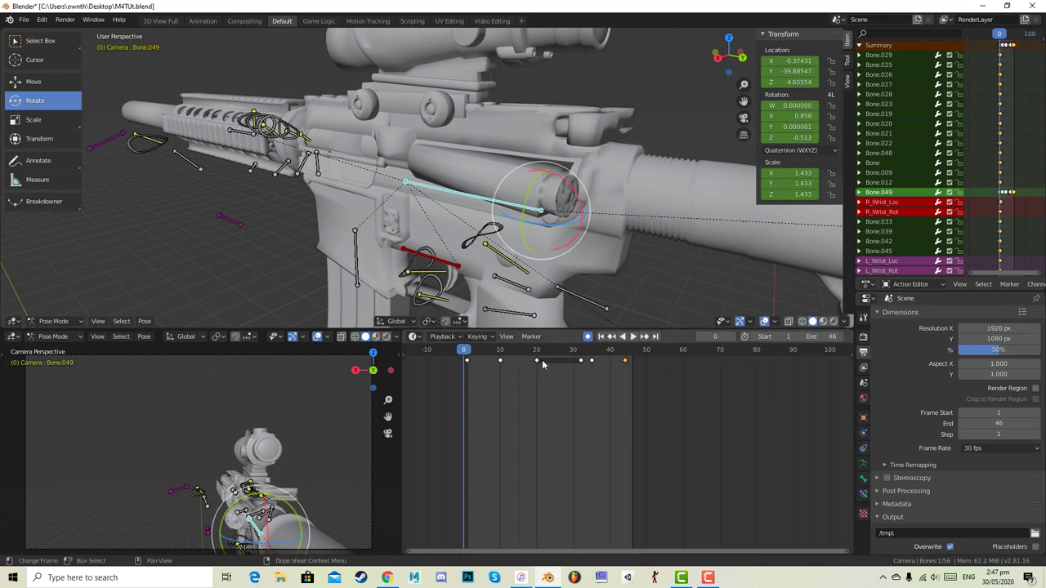
left_click(635, 339)
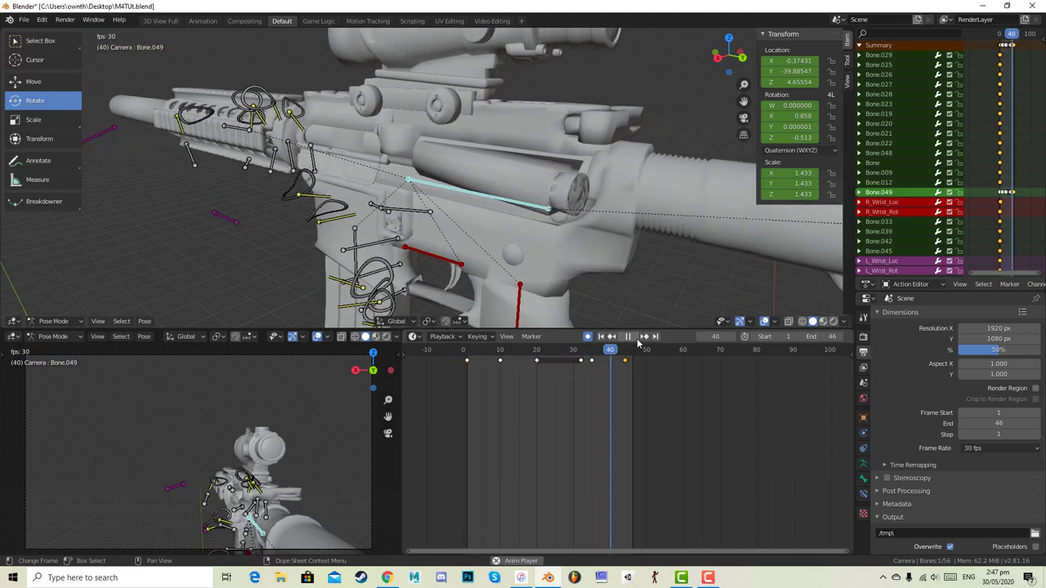
left_click(636, 340)
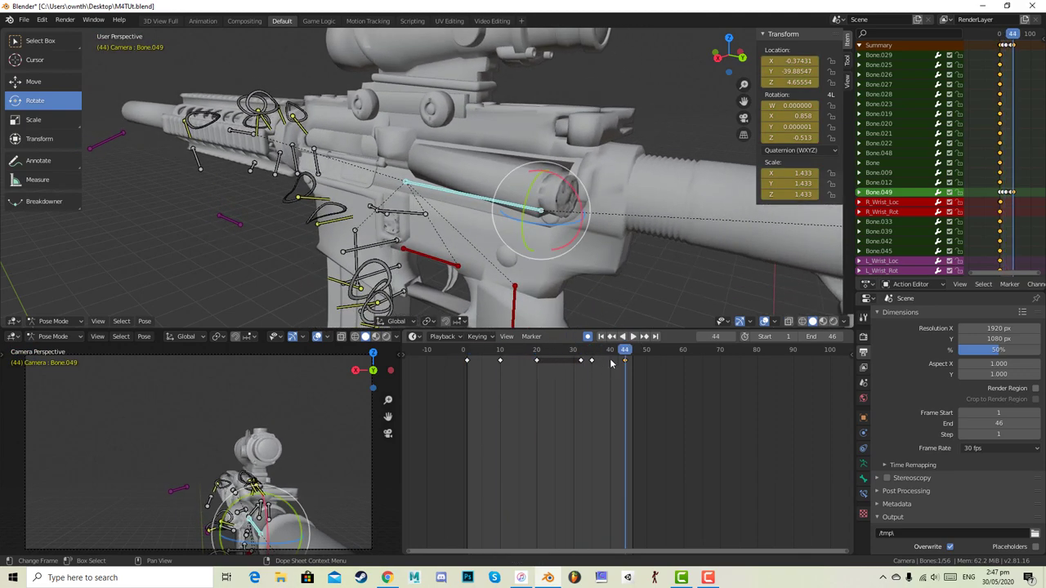
- Extend the end frame to 49, move the last keyframe to frame 48, and replay the loop
left_click_drag(626, 360, 629, 359)
left_click(633, 359)
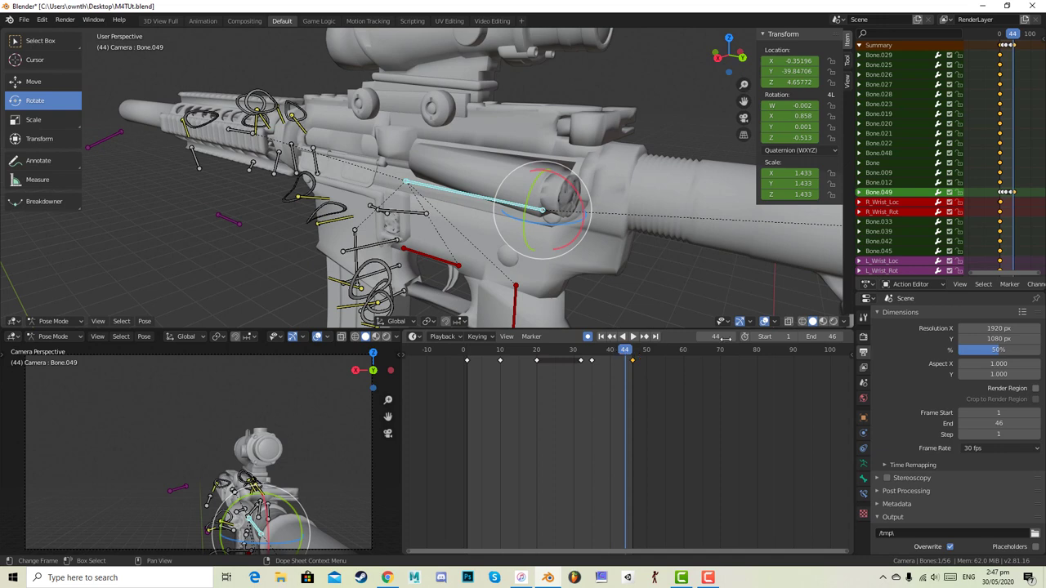
left_click_drag(812, 336, 824, 336)
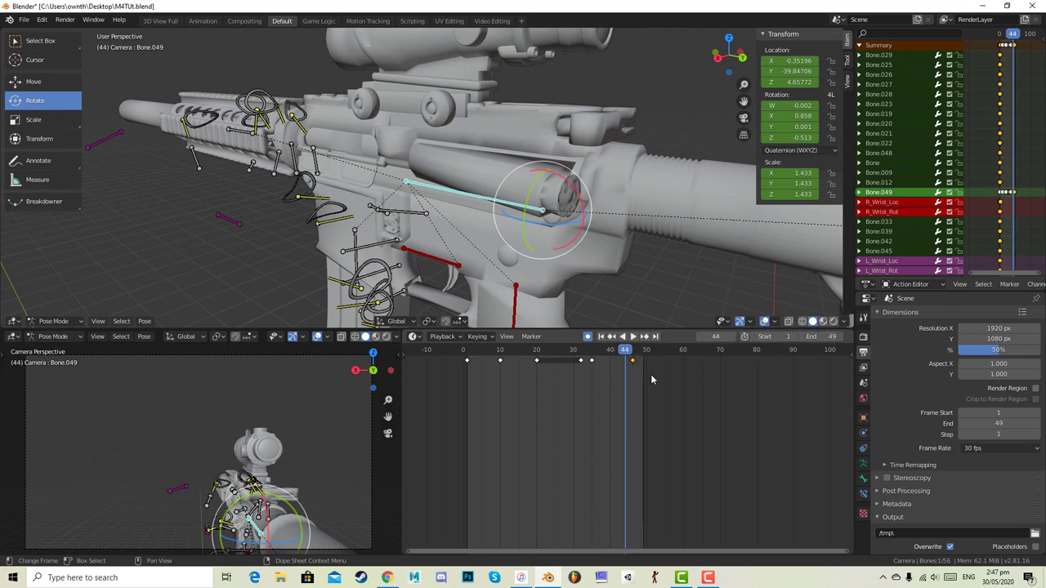
left_click_drag(634, 360, 462, 351)
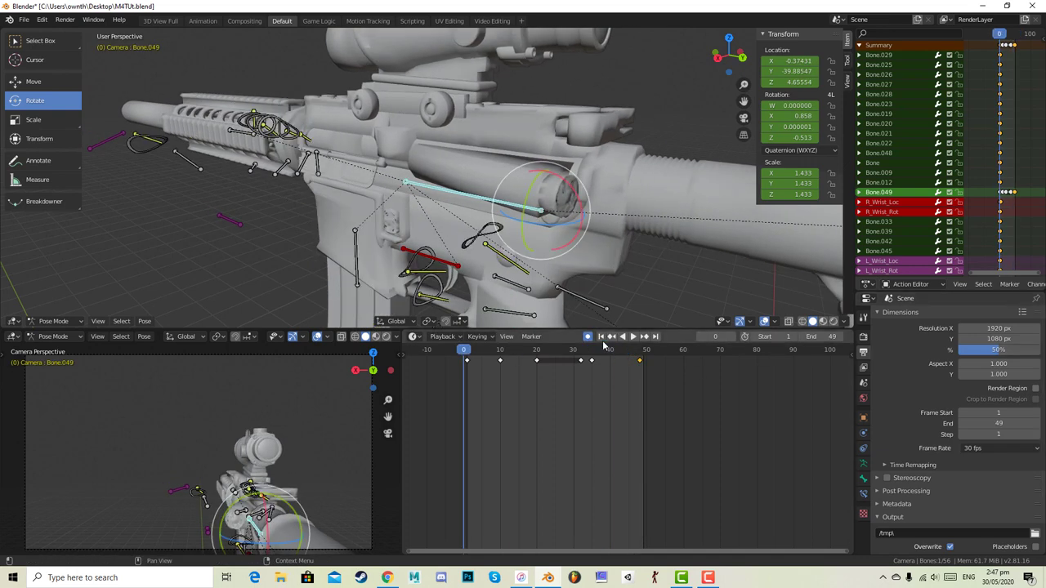
left_click(637, 336)
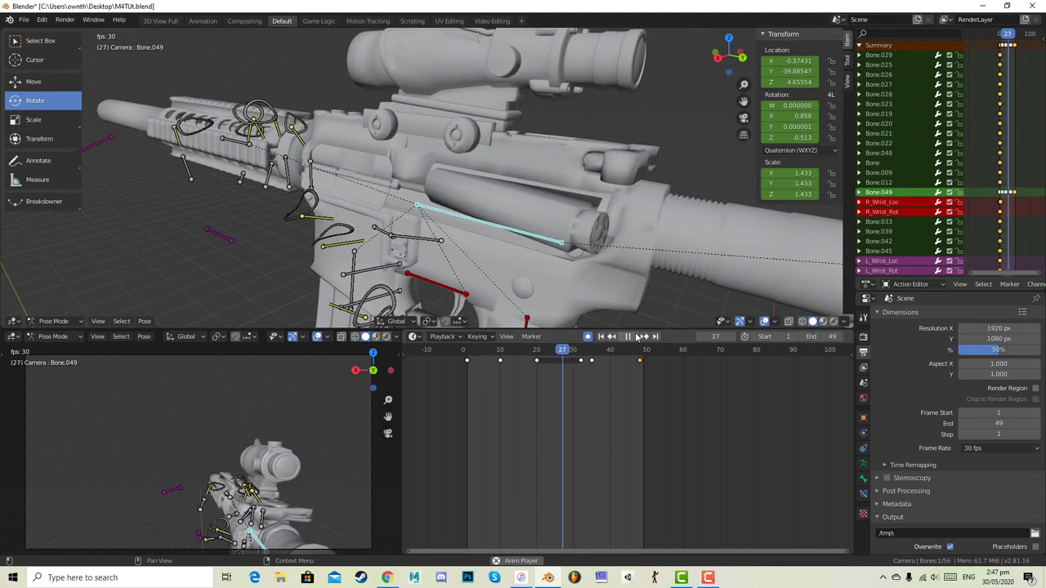
key("space")
- Save the project over the existing M4TUt.blend on the Desktop
left_click(24, 18)
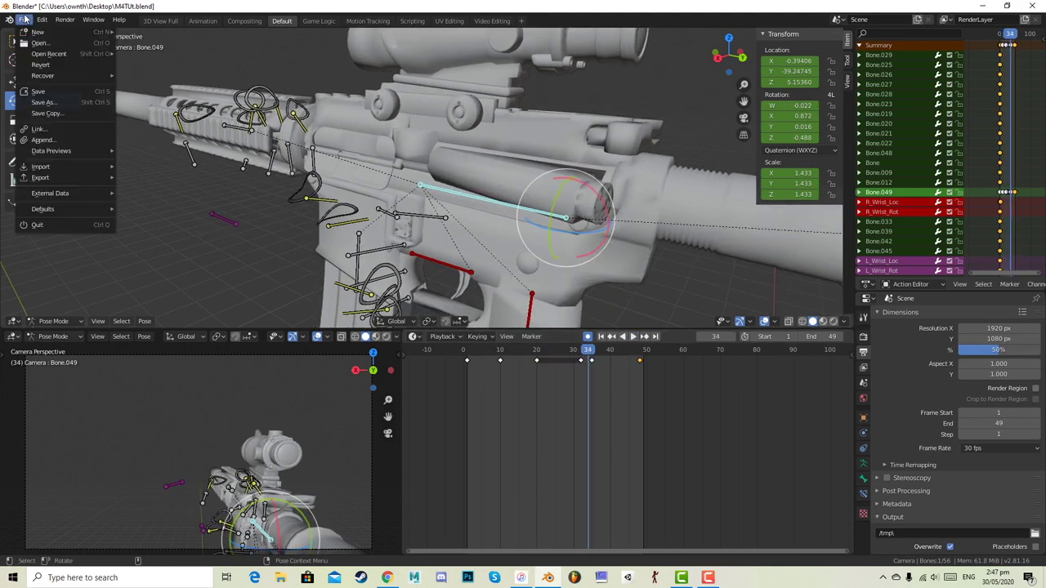
left_click(41, 104)
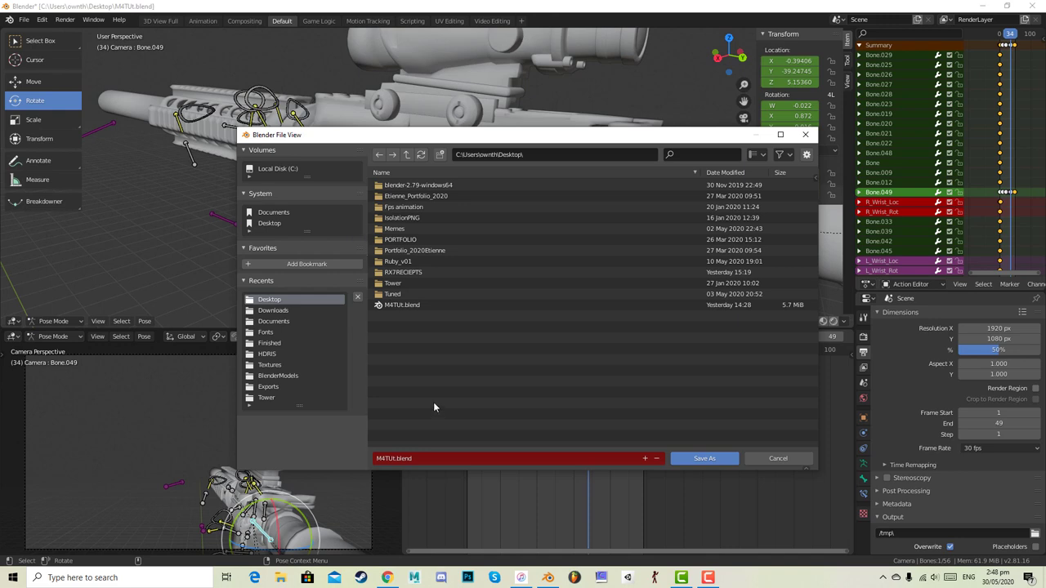
left_click(707, 458)
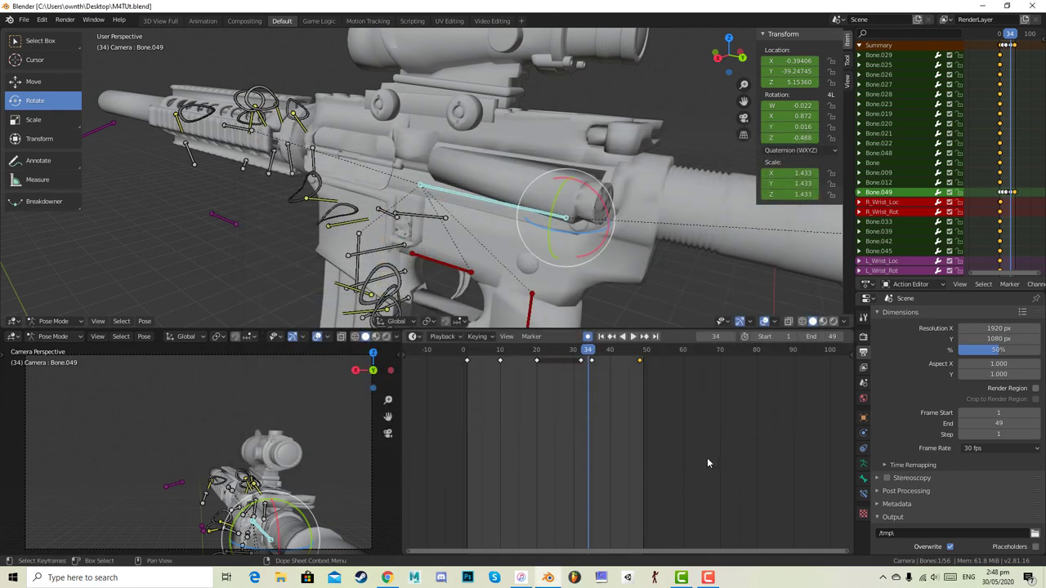
- Examine the start of the tilting motion by scrubbing and replaying the frames between 0 and 10
left_click_drag(582, 351, 414, 357)
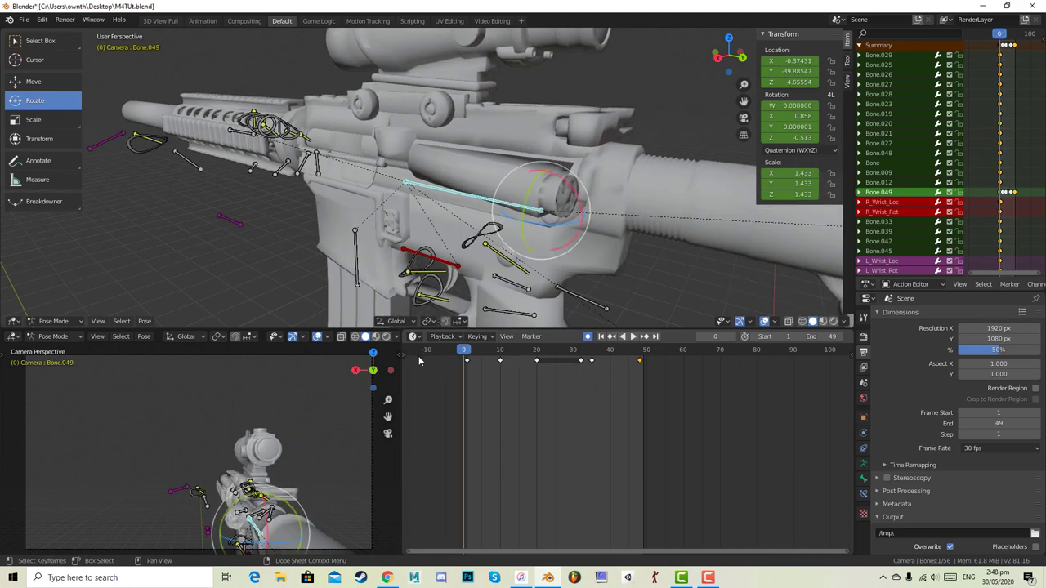
key("space")
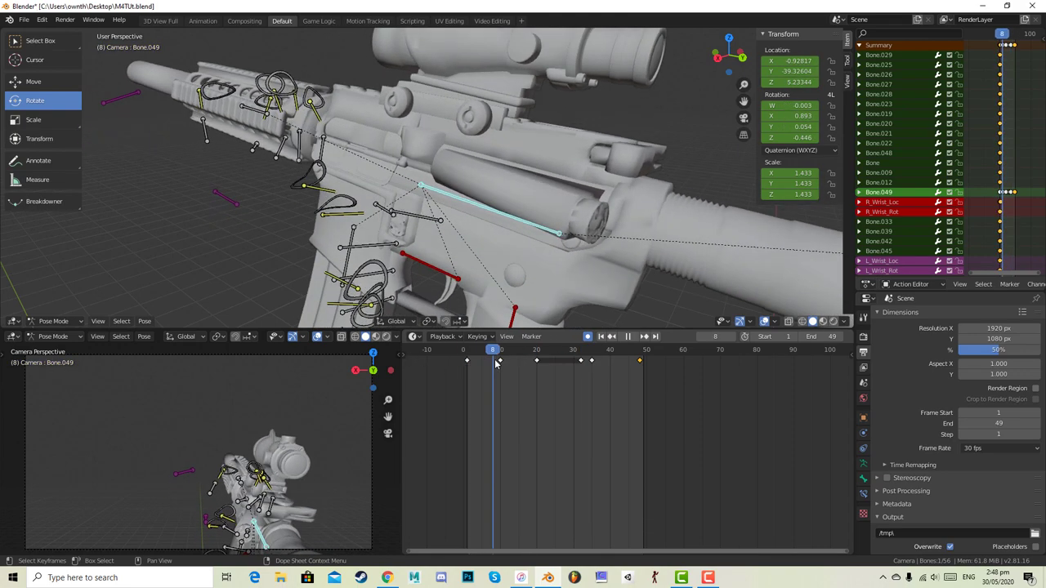
left_click_drag(493, 352, 468, 371)
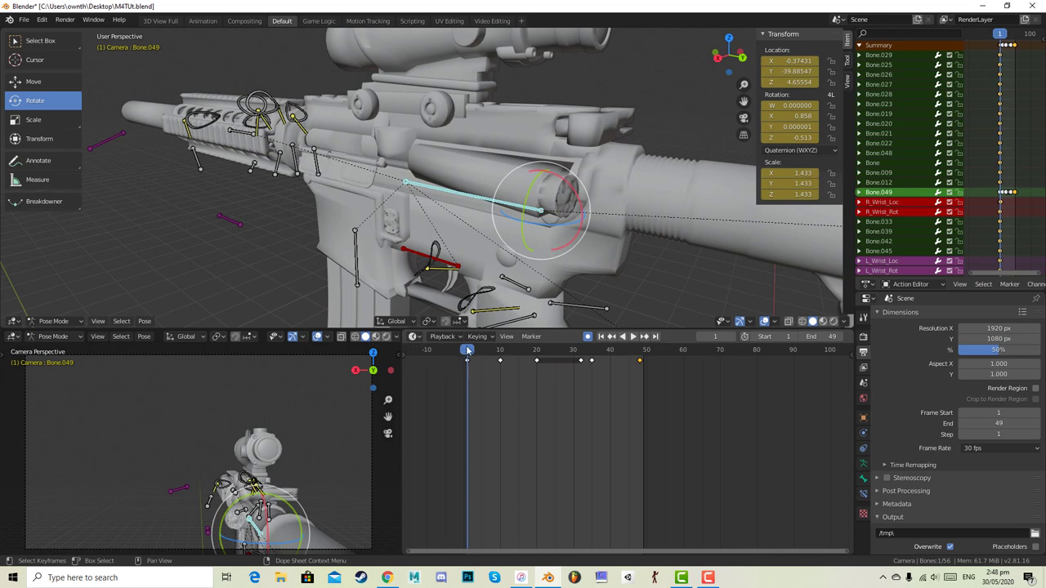
key("space")
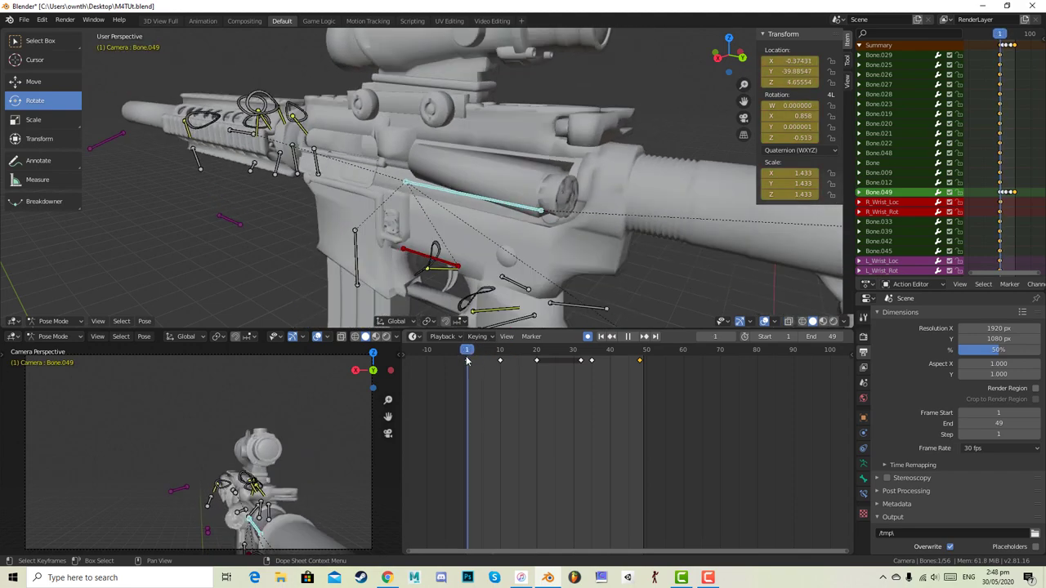
mouse_move(467, 360)
left_mouse_down()
mouse_move(497, 362)
mouse_move(463, 365)
left_mouse_up()
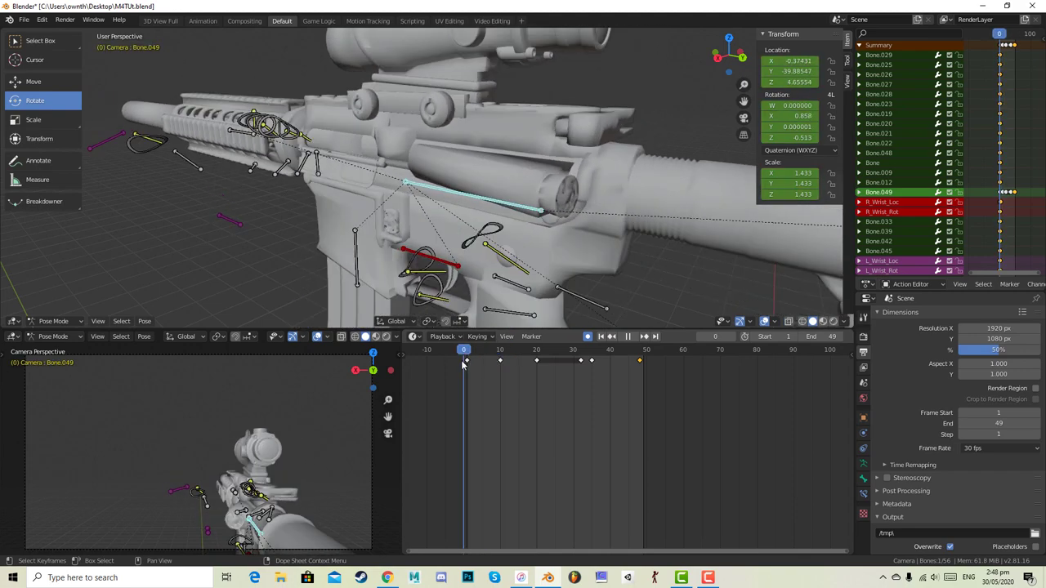
left_click(454, 367)
left_click(468, 366)
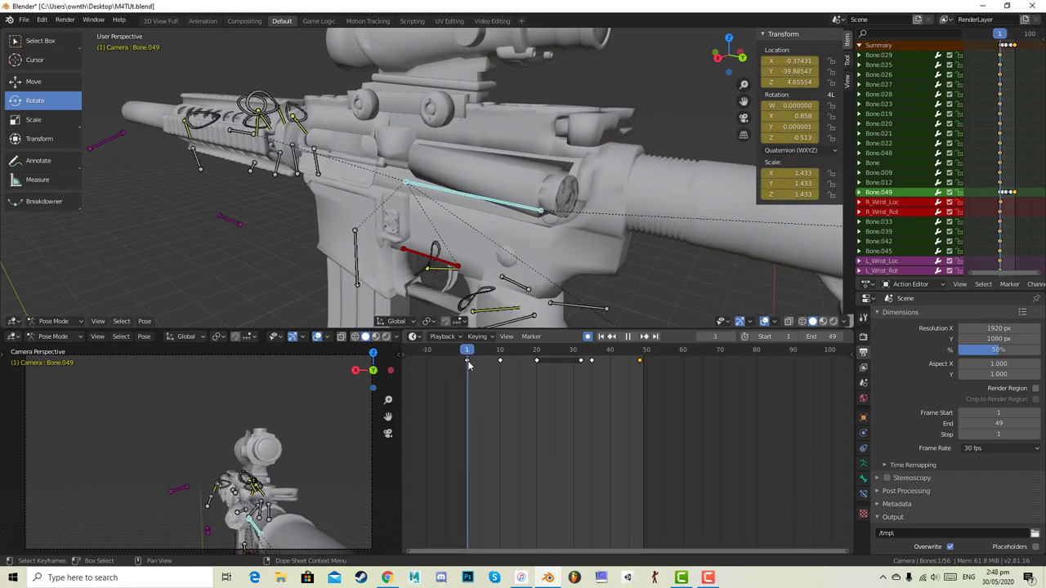
left_click_drag(470, 365, 480, 365)
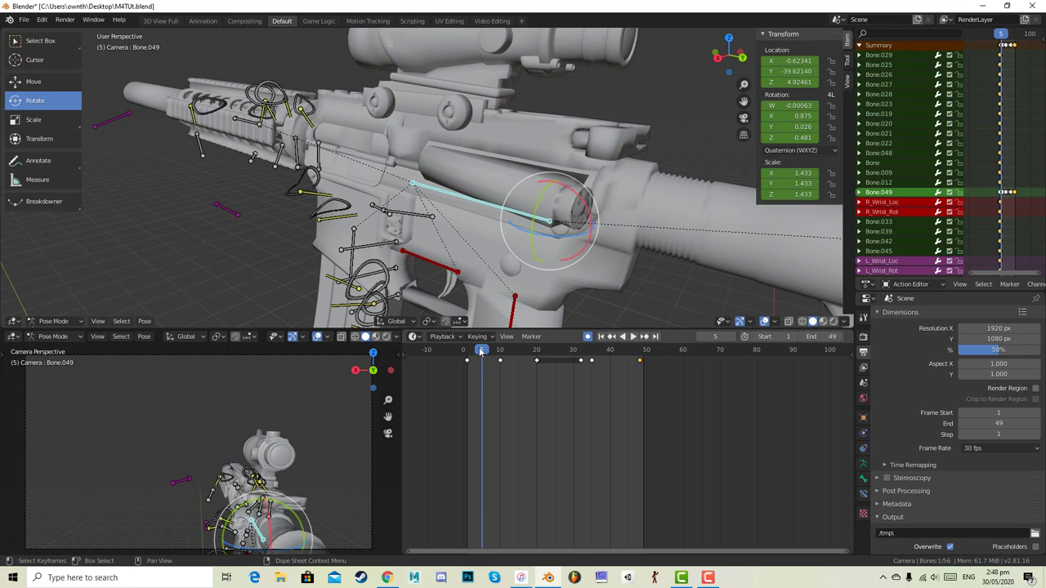
left_click_drag(481, 351, 472, 353)
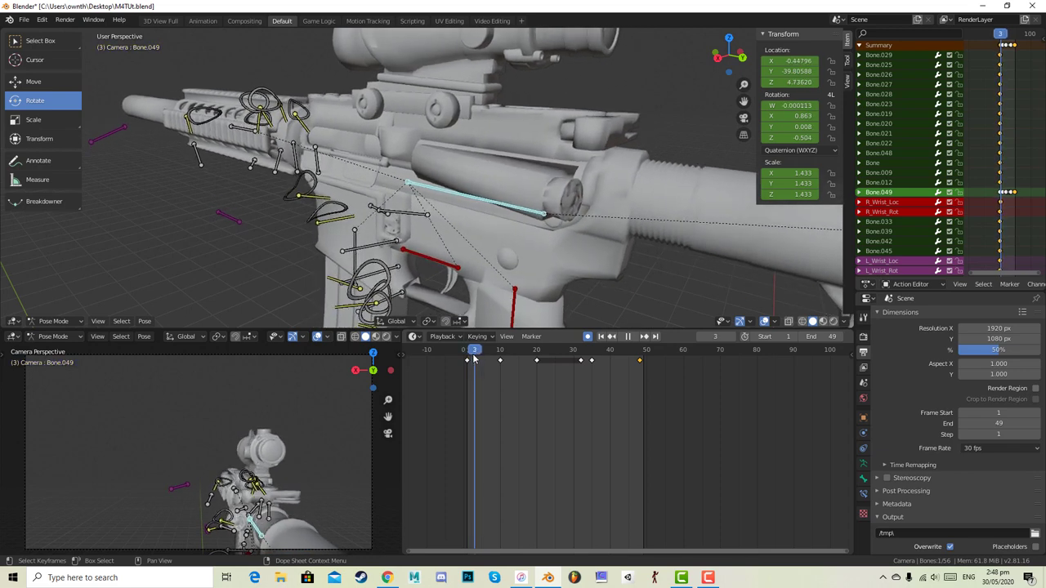
mouse_move(488, 358)
left_mouse_down()
mouse_move(536, 357)
mouse_move(469, 351)
left_mouse_up()
left_click(472, 353)
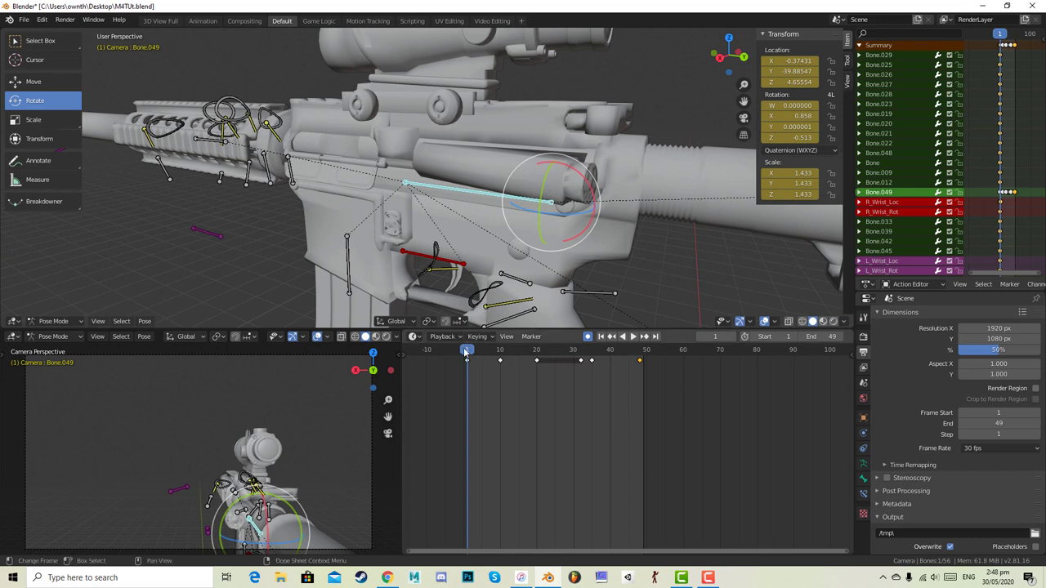
- At frame 4, move the receiver bone to about X -0.498, Y -39.110, Z 4.951 with auto keying
key("space")
key("g")
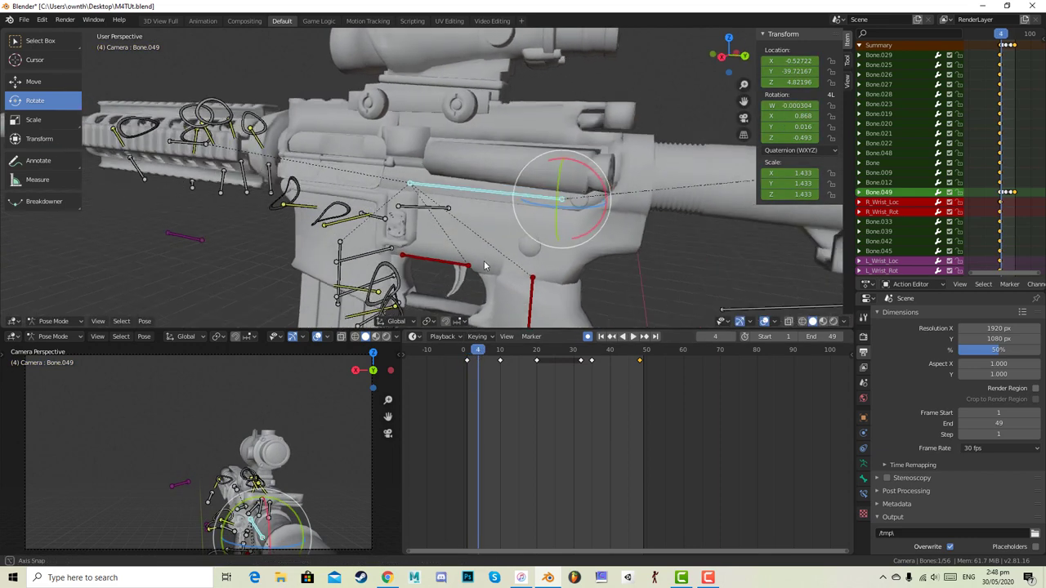
left_click(501, 260)
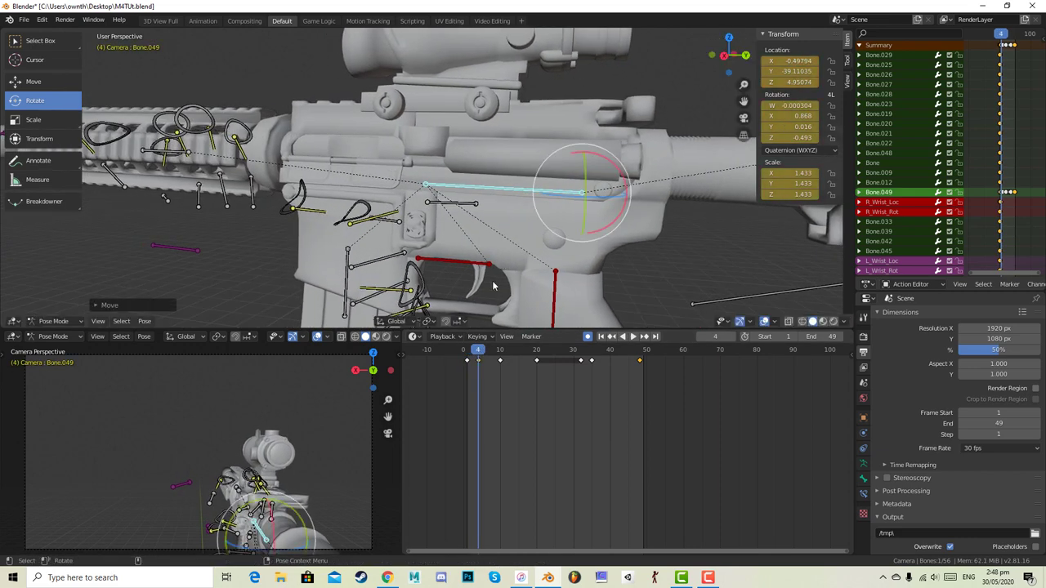
- At frame 7, keyframe the receiver bone moved about -0.35 in Y and 0.28 in Z
left_click(467, 361)
left_click_drag(465, 354, 489, 349)
key("g")
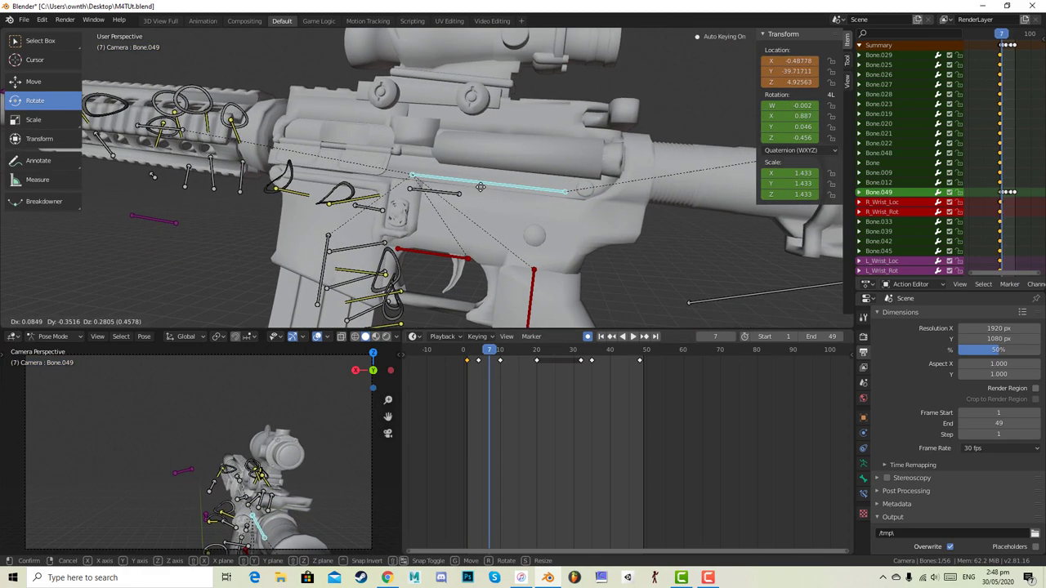
left_click(480, 187)
- Rotate the receiver bone slightly at frame 10 and play back the opening tilt
left_click_drag(471, 349, 500, 360)
left_click_drag(597, 171, 595, 169)
key("space")
left_click_drag(504, 338, 463, 341)
key("space")
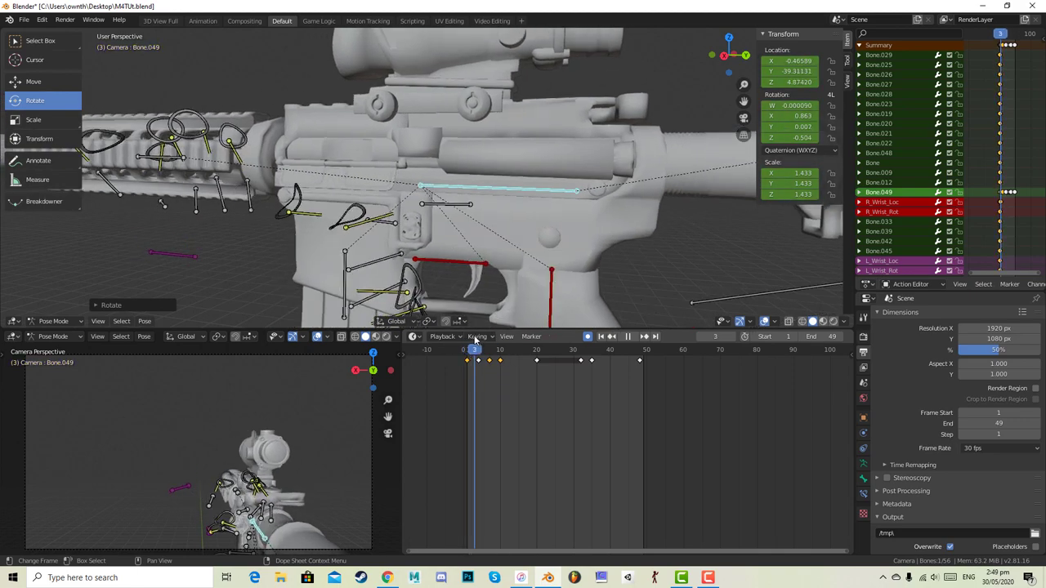
key("space")
- At frame 10, move the receiver bone along Y to about -40.77 and replay the opening motion from frame 1
key("Left")
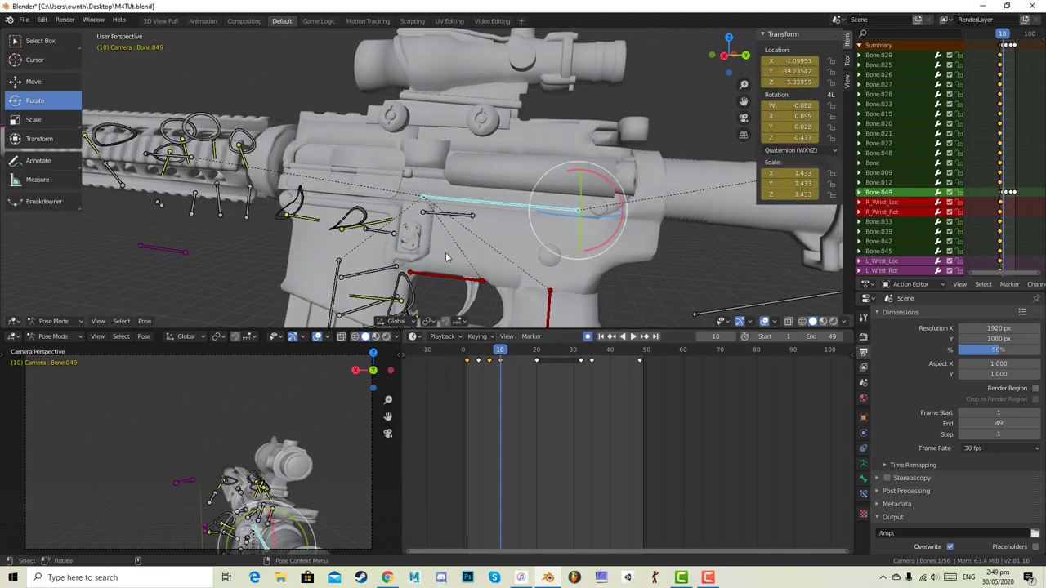
left_click_drag(635, 215, 594, 212)
middle_click_drag(487, 286, 486, 270)
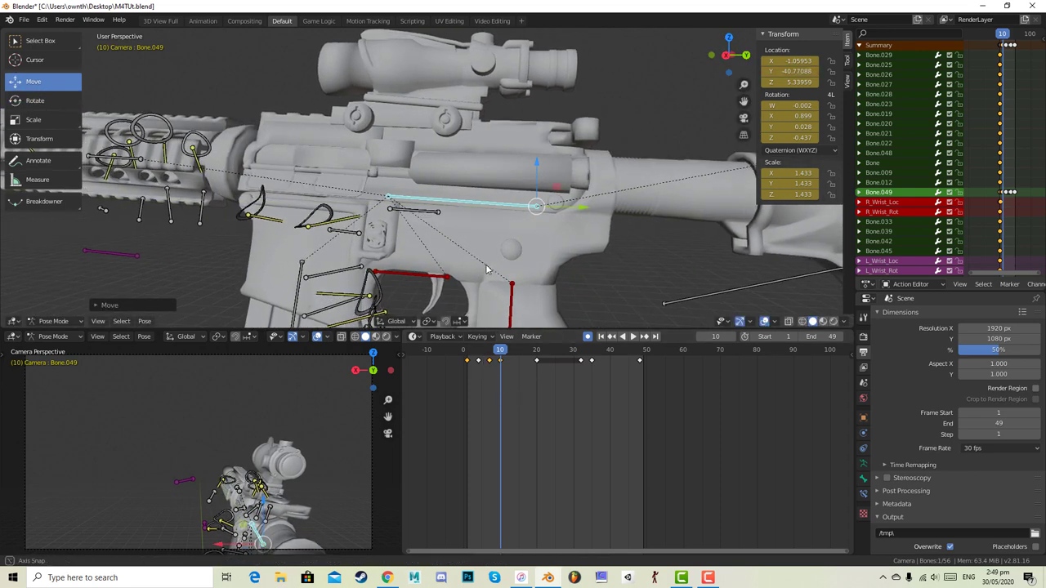
scroll(456, 303, "down", 1)
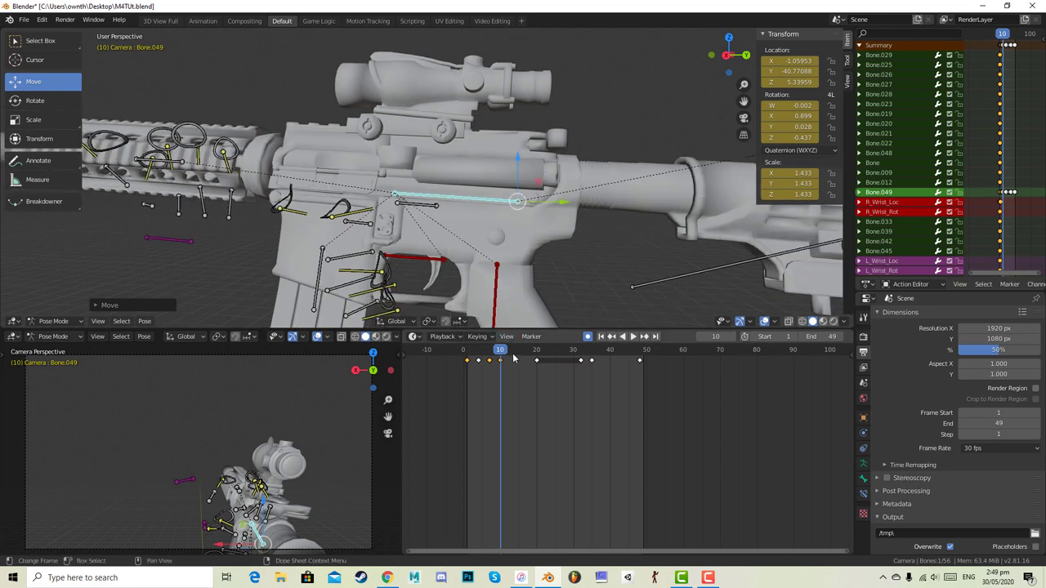
left_click_drag(501, 354, 463, 349)
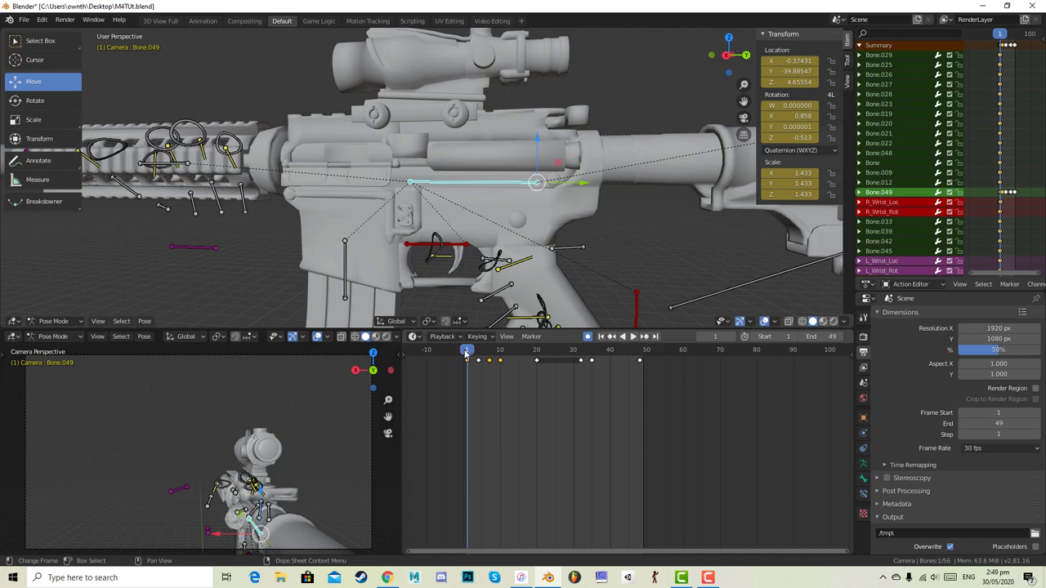
key("space")
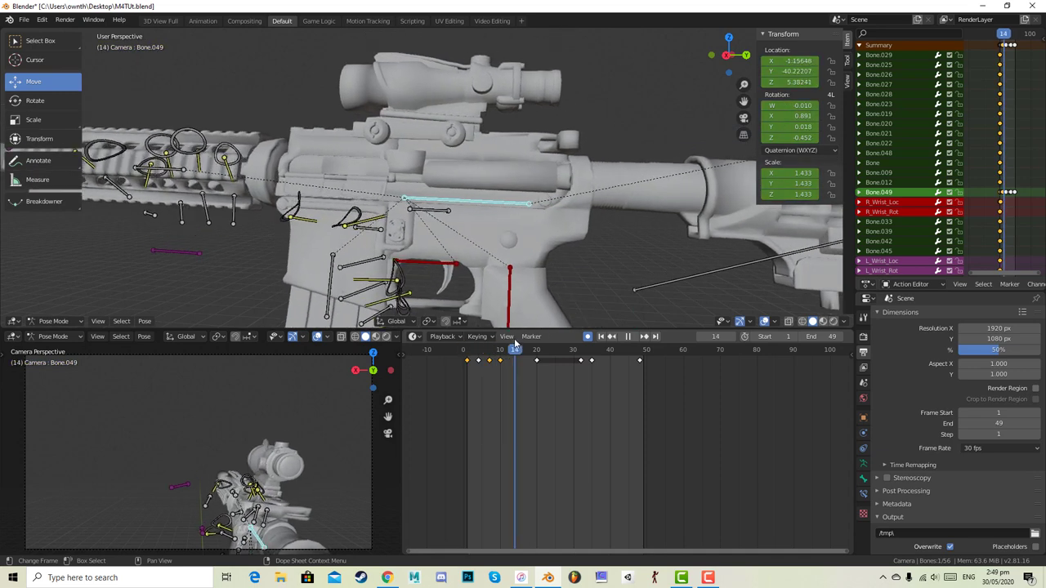
mouse_move(457, 349)
left_mouse_down()
mouse_move(493, 343)
mouse_move(468, 348)
left_mouse_up()
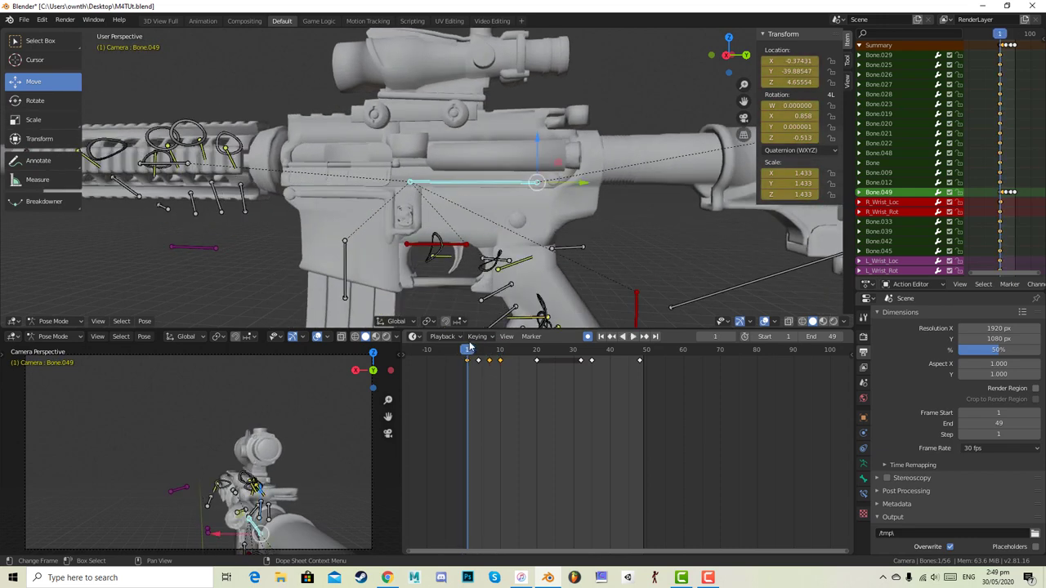
key("space")
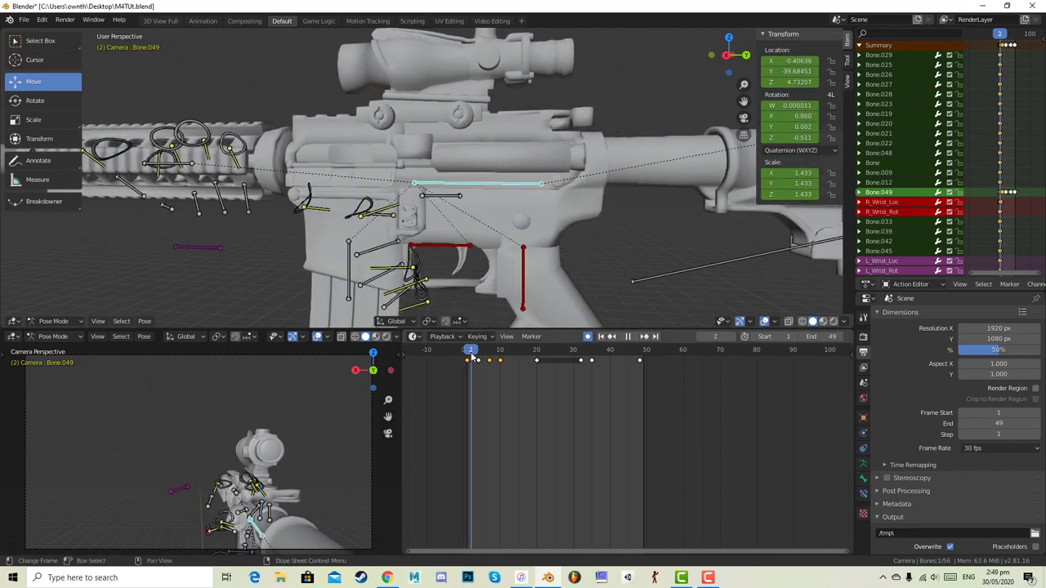
left_click(460, 350)
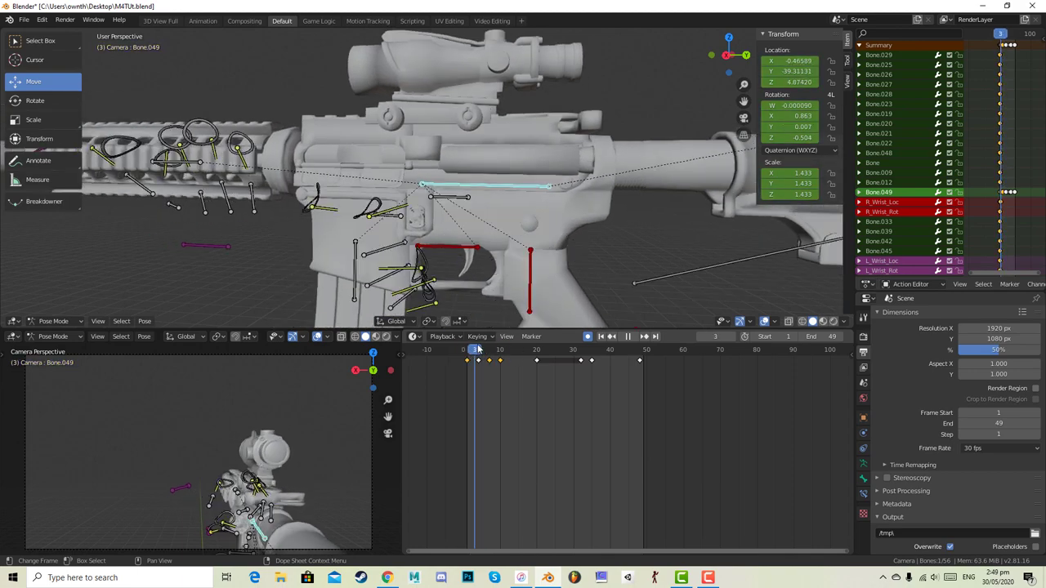
- At frame 4, rotate the receiver bone to about X 0.845, Y 0.016, Z -0.532 and play back the motion
left_click_drag(499, 345, 478, 350)
middle_click_drag(454, 198, 440, 198)
left_click(22, 101)
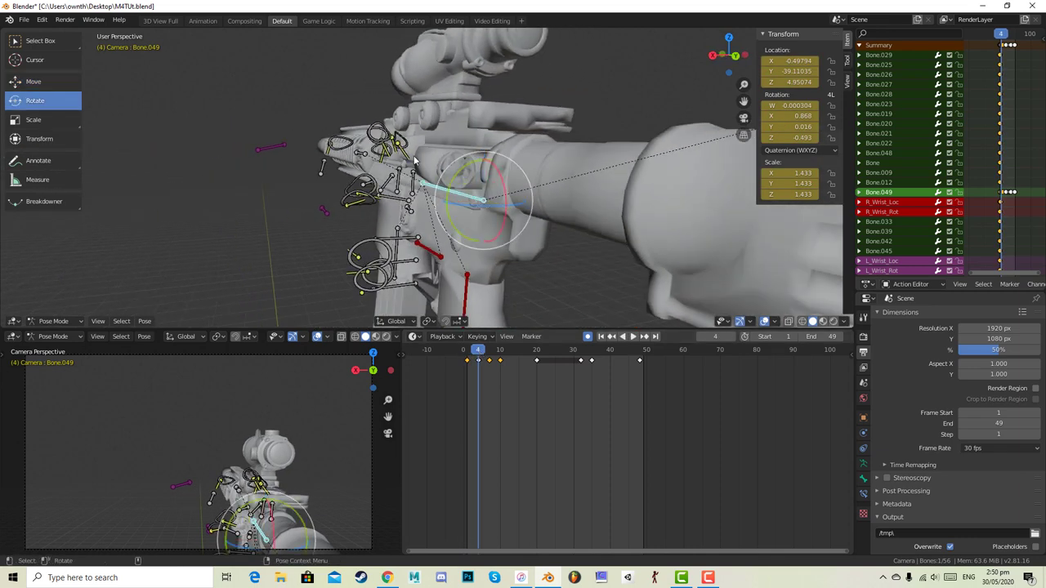
left_click_drag(457, 177, 448, 211)
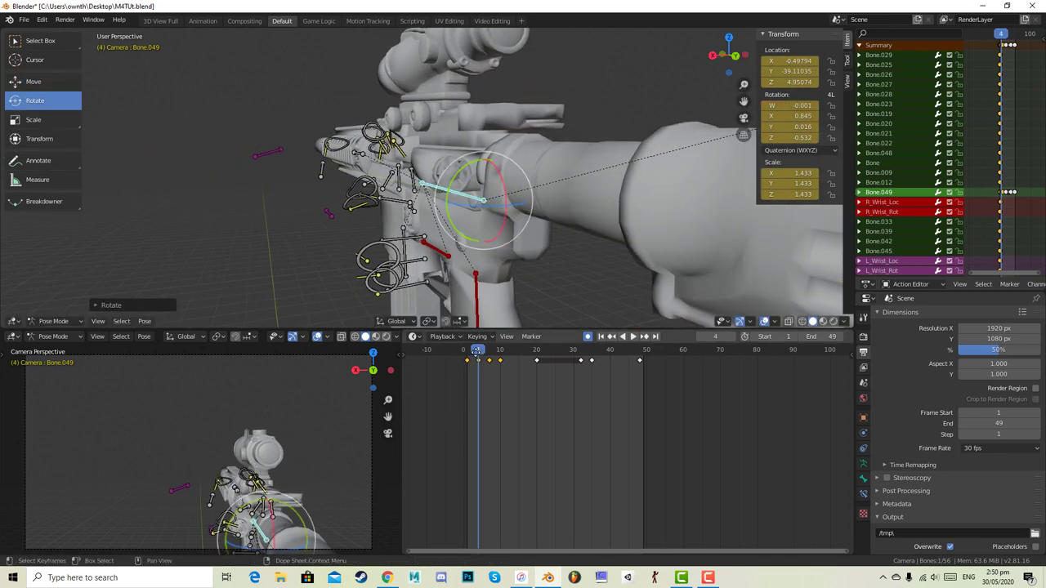
key("space")
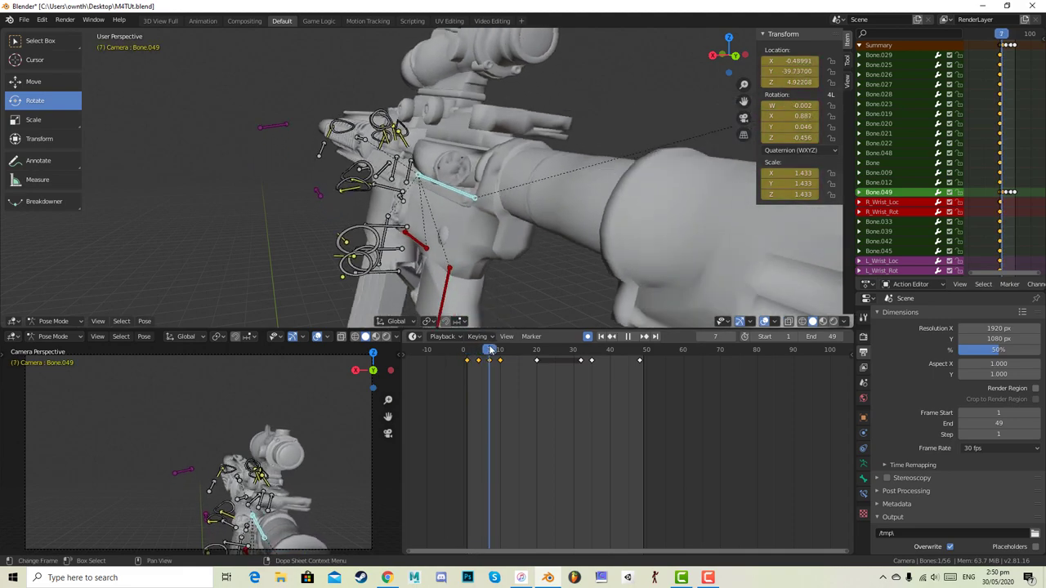
- Try an extra pose at frame 2 by rotating the receiver bone slightly, and play back the opening motion
left_click_drag(490, 350, 471, 358)
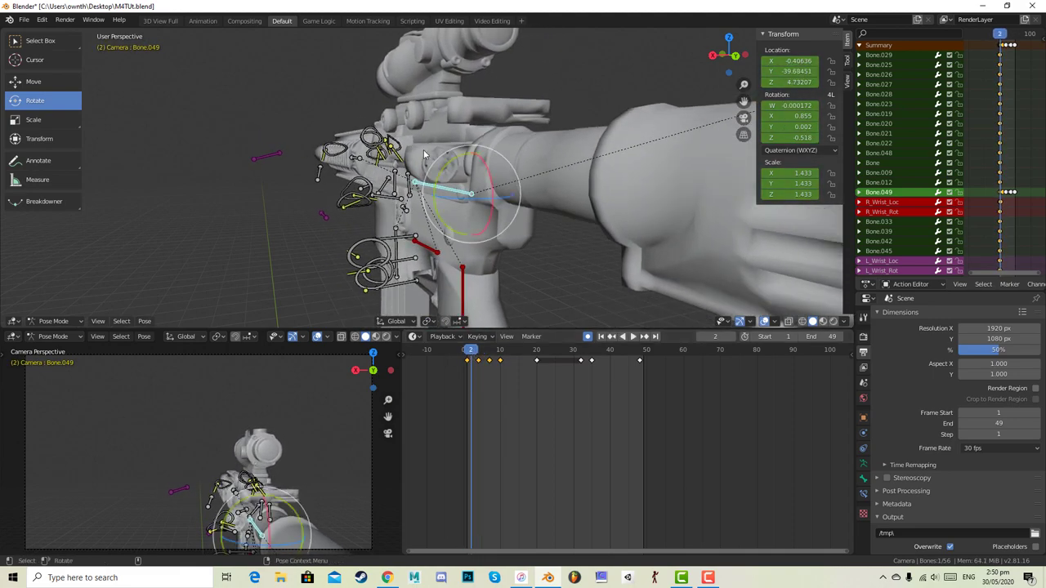
middle_click_drag(424, 155, 556, 147)
key("r")
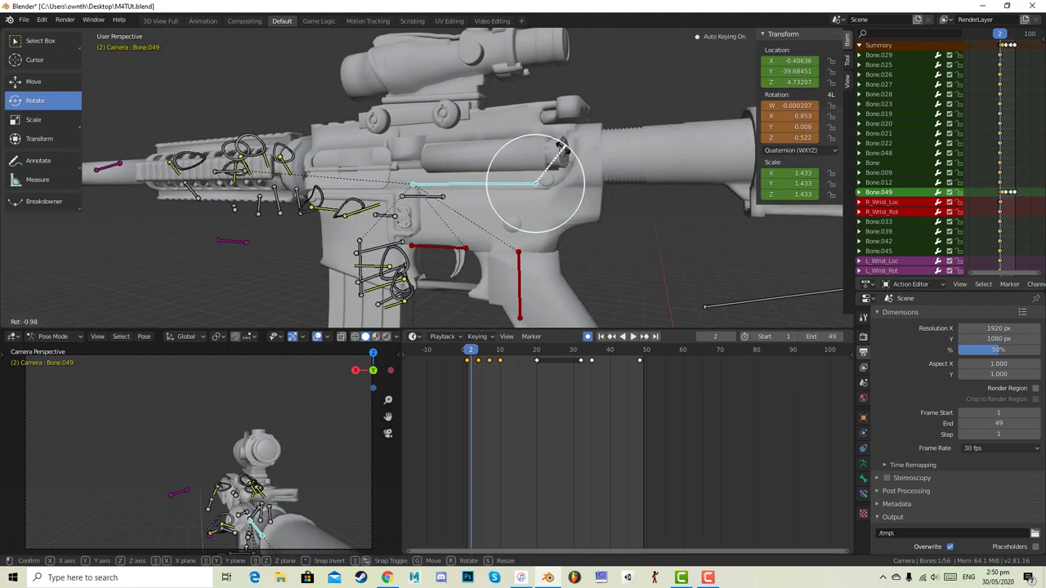
left_click(562, 145)
key("space")
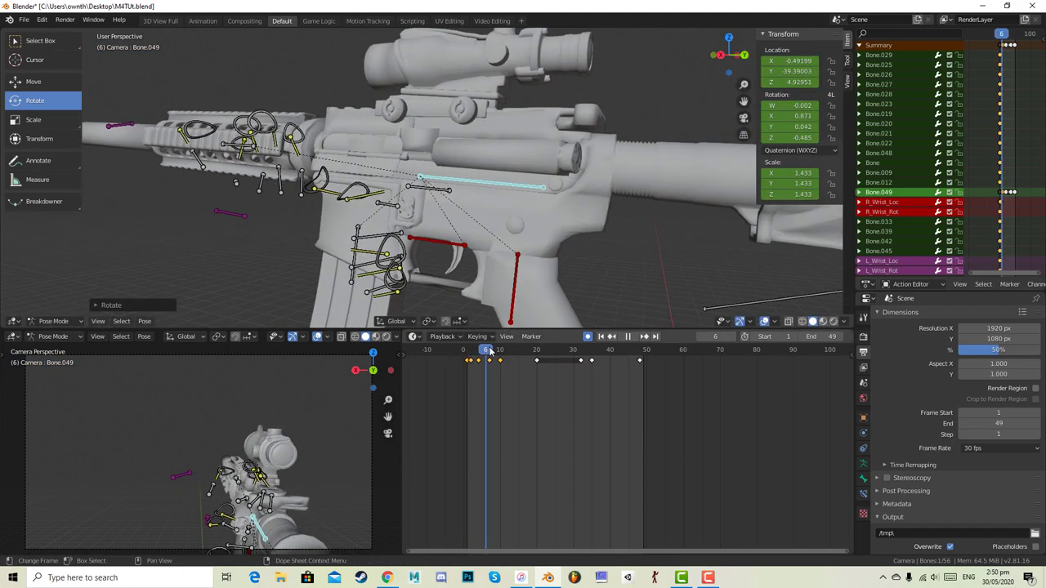
- At frame 4, rotate the receiver bone slightly to a Y rotation of about -0.006, and delete the keyframe at frame 2
mouse_move(486, 350)
left_mouse_down()
mouse_move(465, 353)
mouse_move(479, 352)
left_mouse_up()
left_click_drag(579, 164, 560, 168)
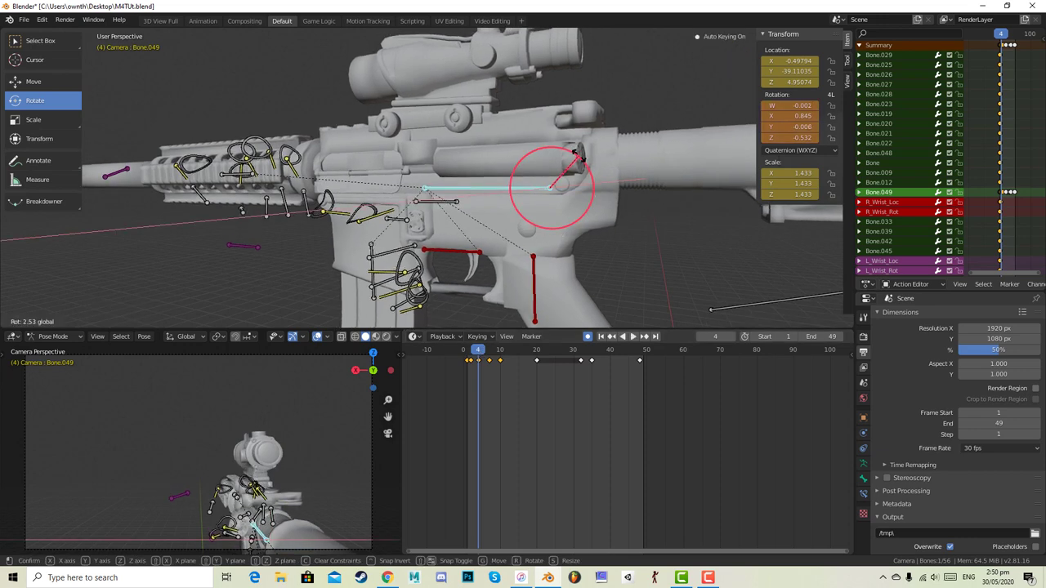
left_click(472, 362)
key("x")
left_click(476, 371)
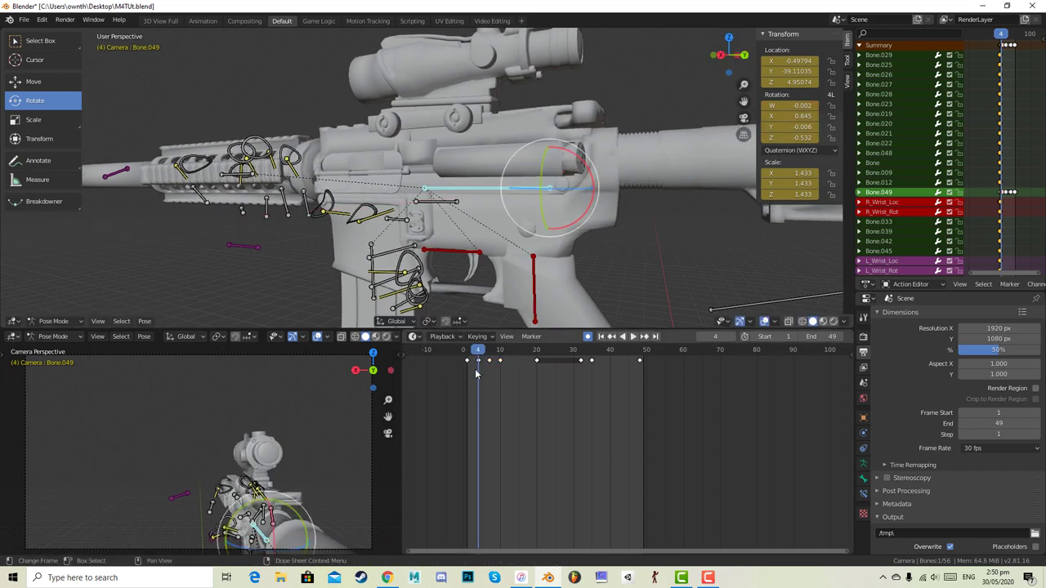
- Replay the receiver bone's opening motion through frame 7 and return to frame 3
left_click_drag(478, 353, 474, 355)
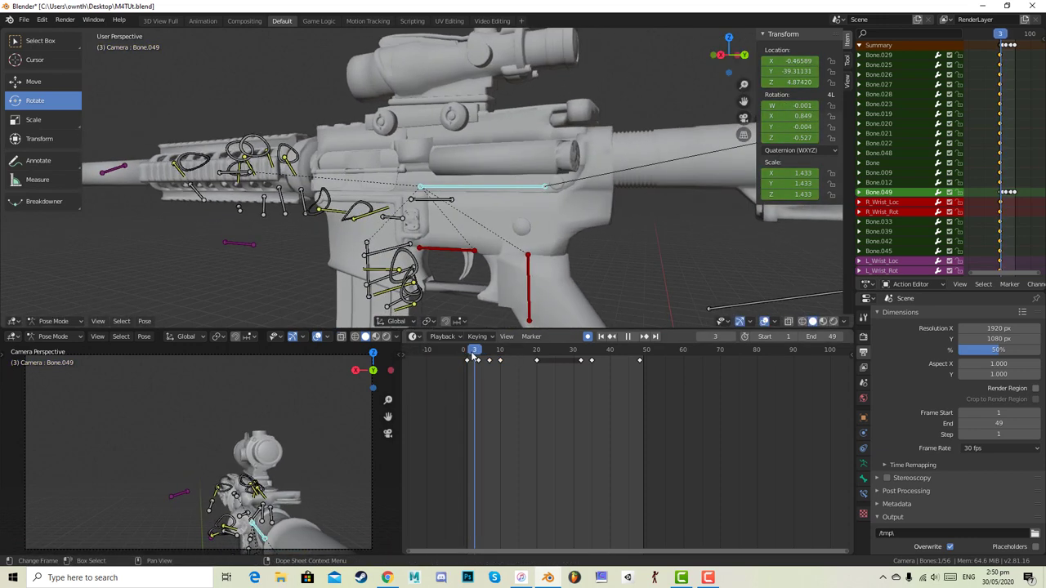
key("space")
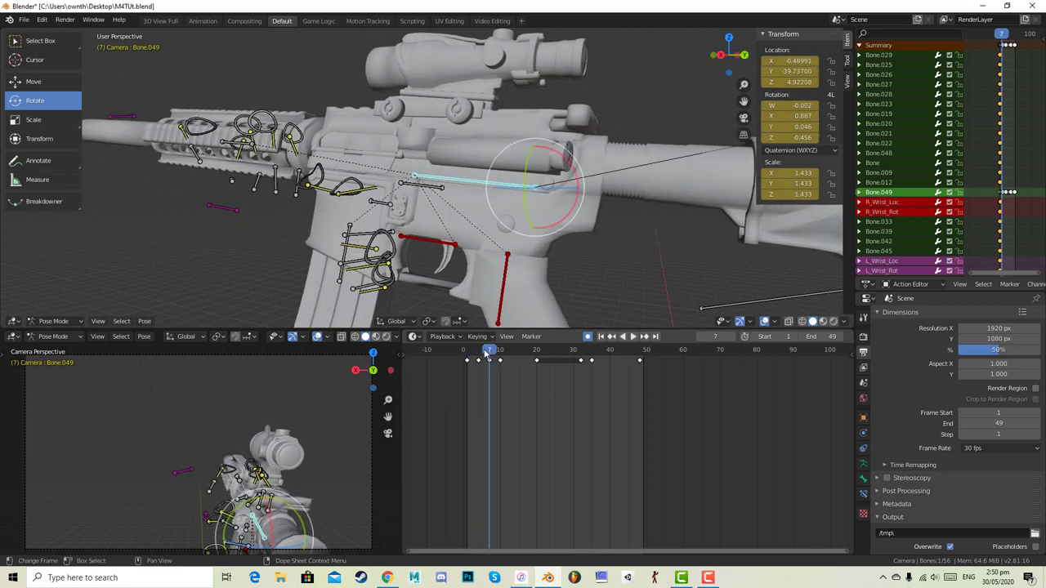
mouse_move(484, 352)
left_mouse_down()
mouse_move(461, 355)
mouse_move(490, 355)
mouse_move(474, 354)
left_mouse_up()
key("space")
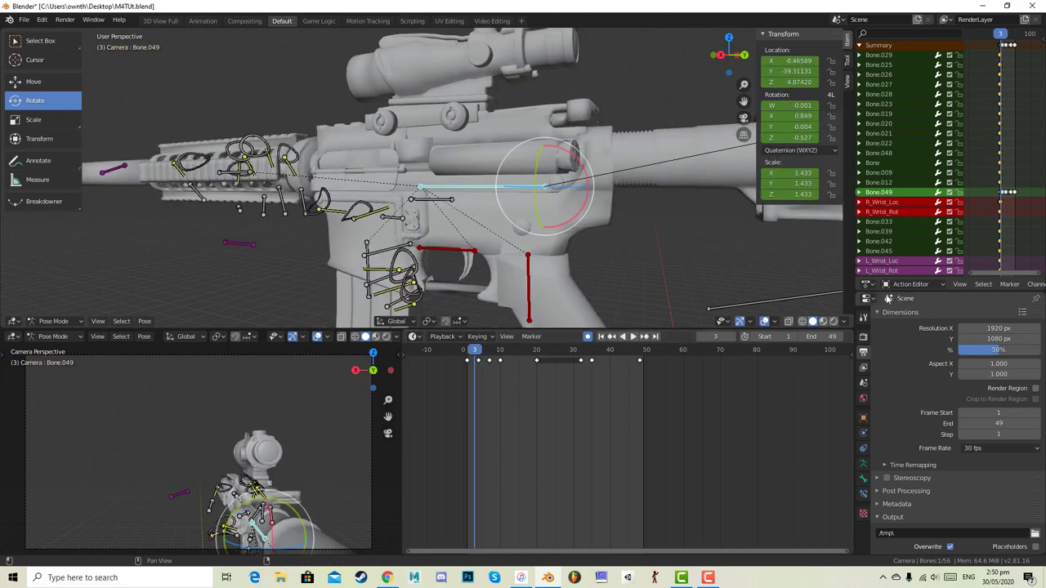
- Replace the Action Editor with the Graph Editor and widen its area
left_click_drag(851, 264, 769, 280)
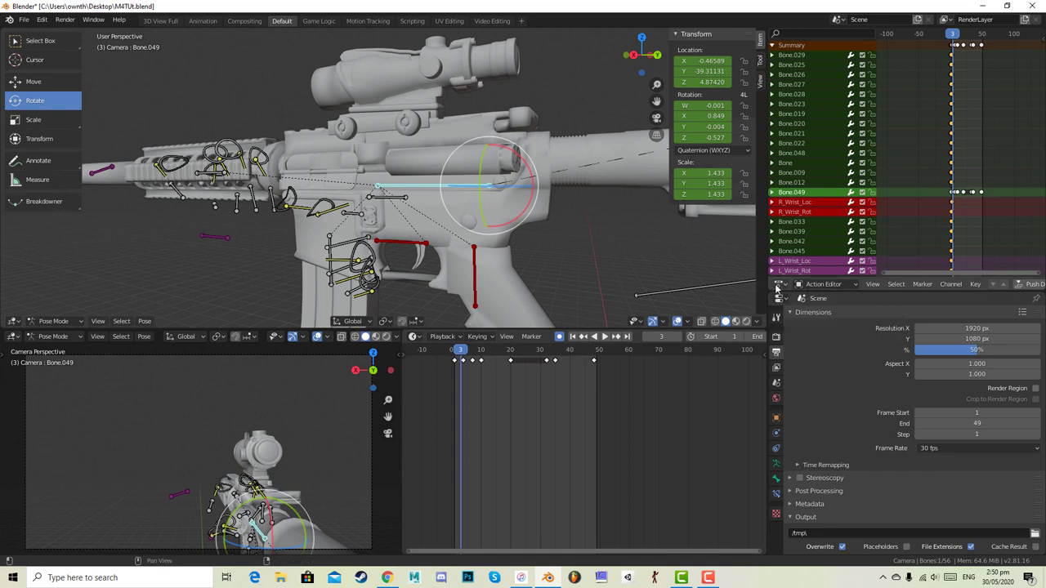
left_click(781, 286)
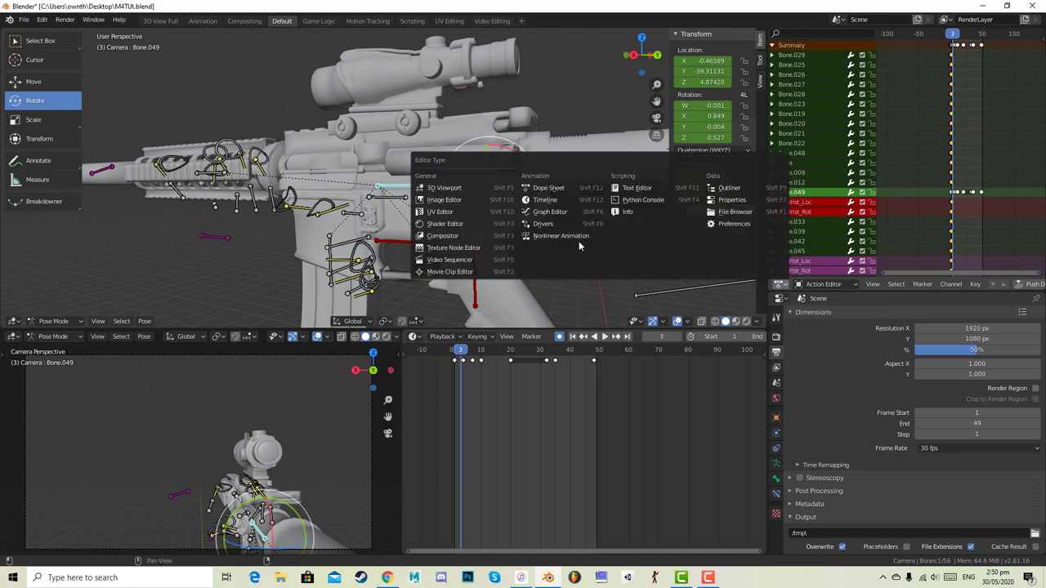
left_click(551, 211)
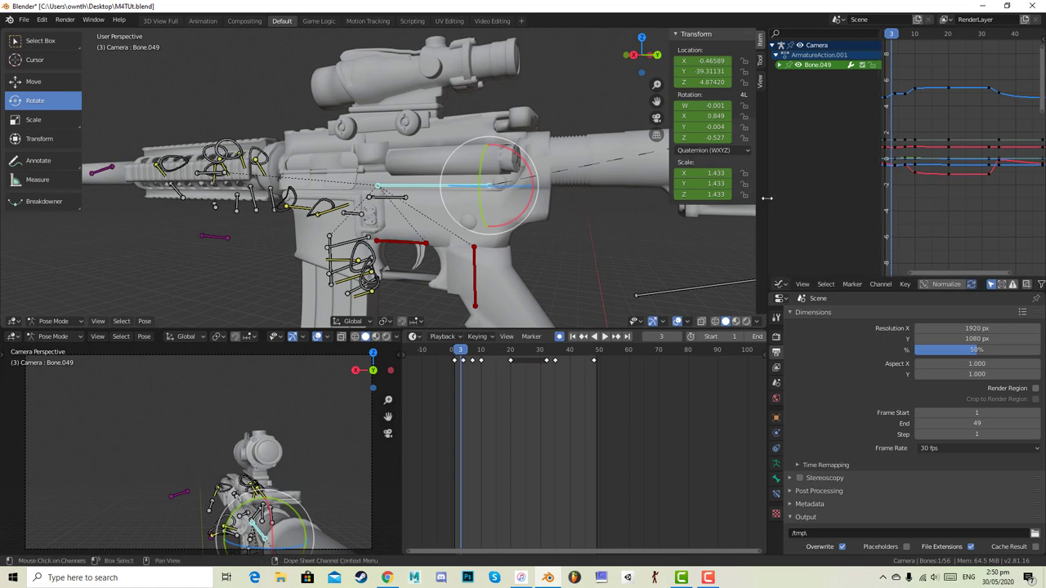
left_click_drag(767, 197, 629, 196)
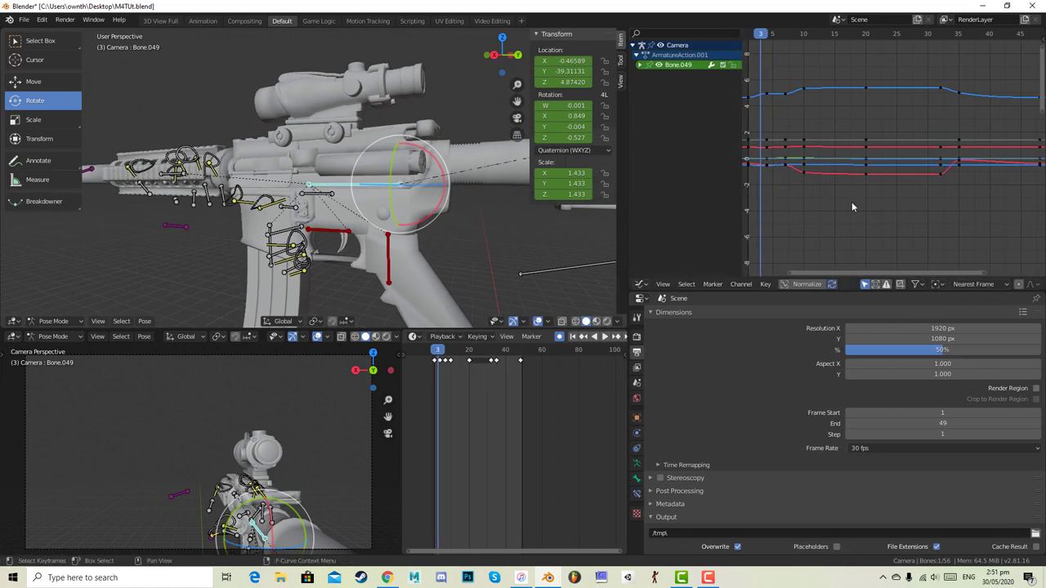
- Frame the receiver bone's curves around frames 1 to 14 and expand the Bone.049 channel group
scroll(850, 204, "up", 2)
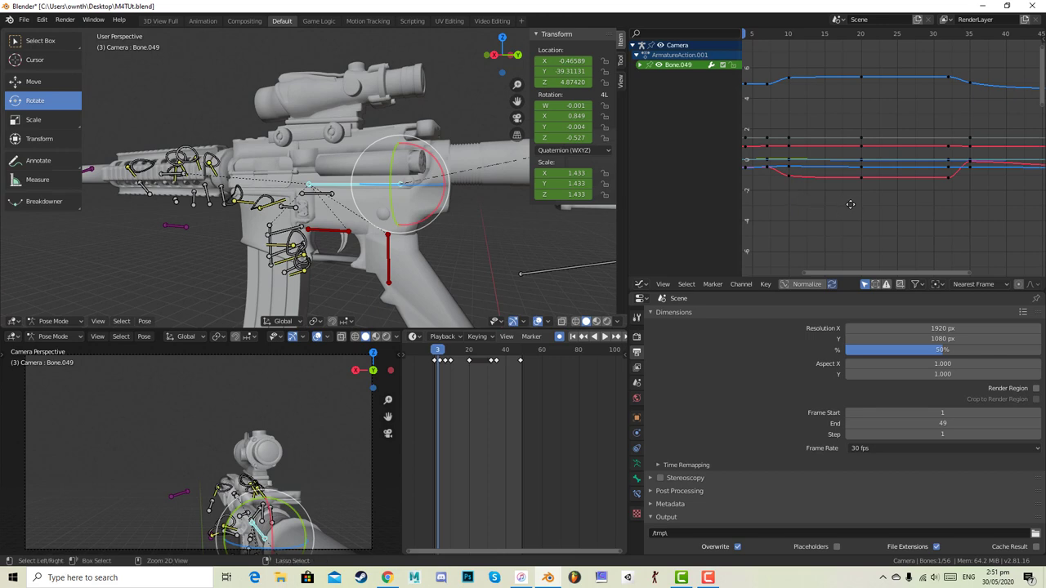
middle_click_drag(850, 204, 886, 211, "ctrl")
scroll(931, 226, "up", 3)
scroll(905, 216, "up", 1, "ctrl")
mouse_move(886, 211)
middle_mouse_down()
mouse_move(959, 210)
mouse_move(868, 206)
middle_mouse_up()
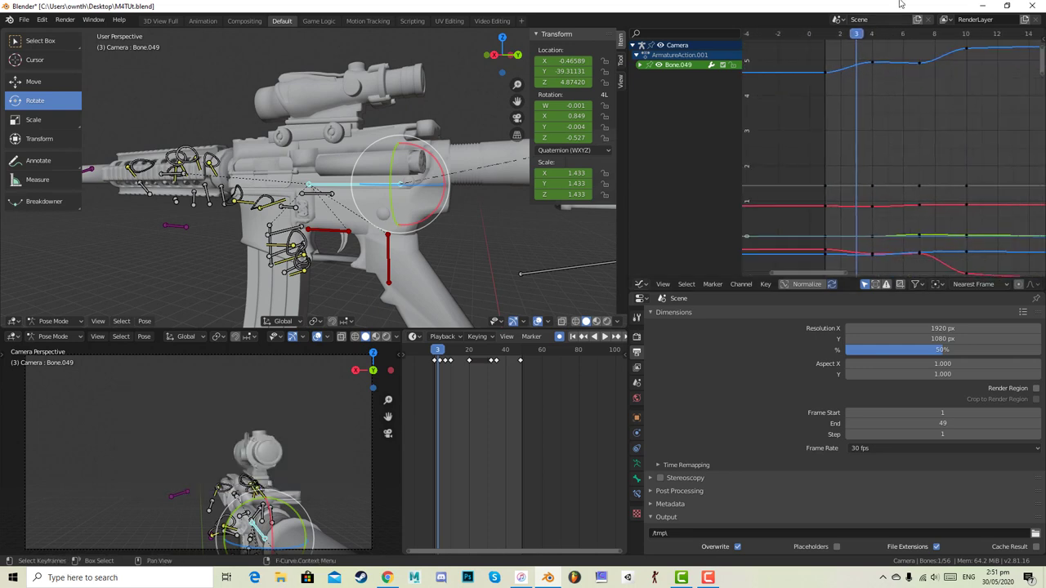
left_click(639, 66)
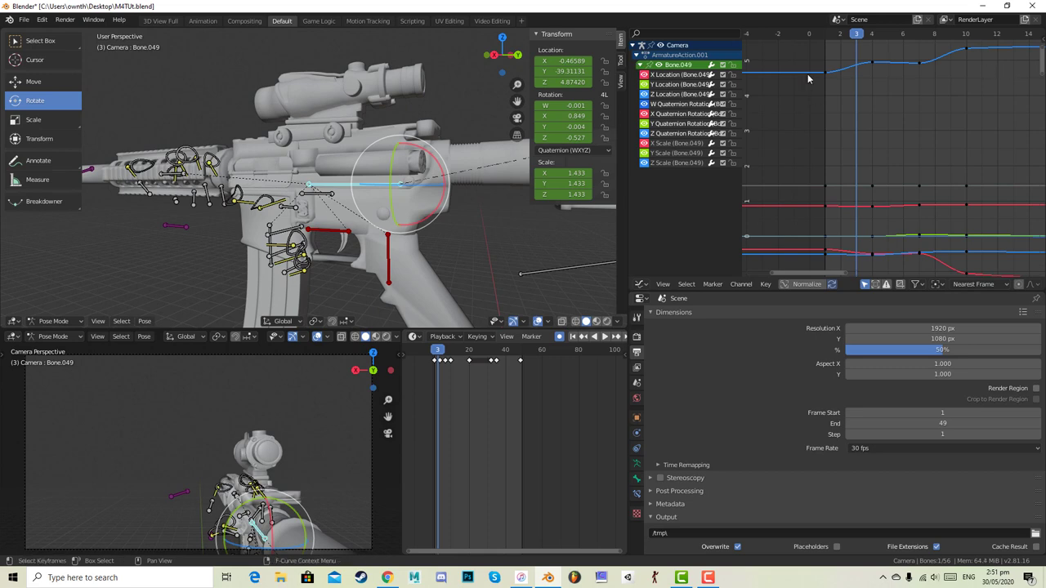
- At frame 4, try moving the receiver bone far from its pose to examine its curves, and undo the move
left_click(306, 186)
left_click(370, 186)
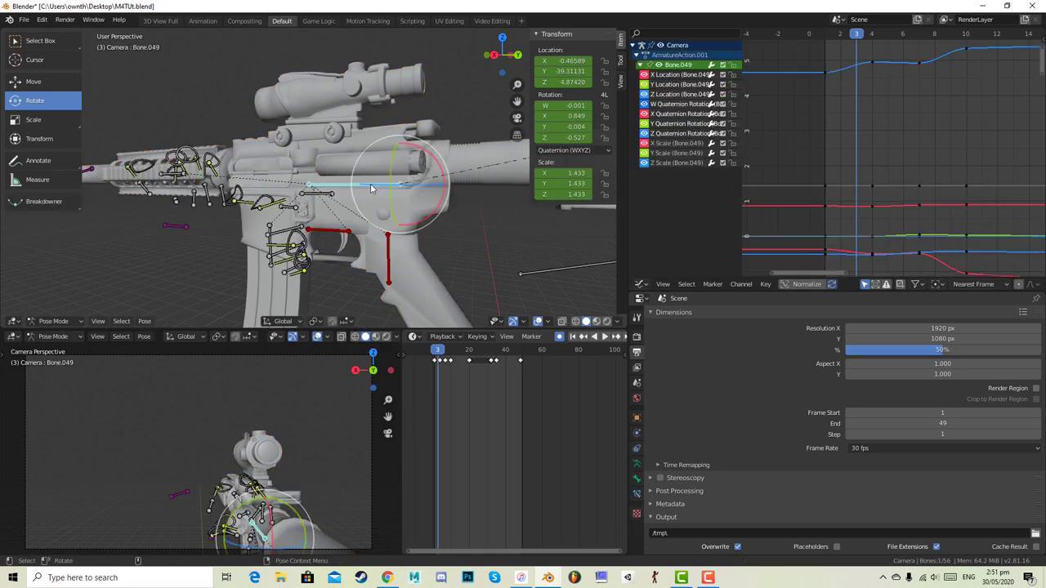
left_click(433, 353)
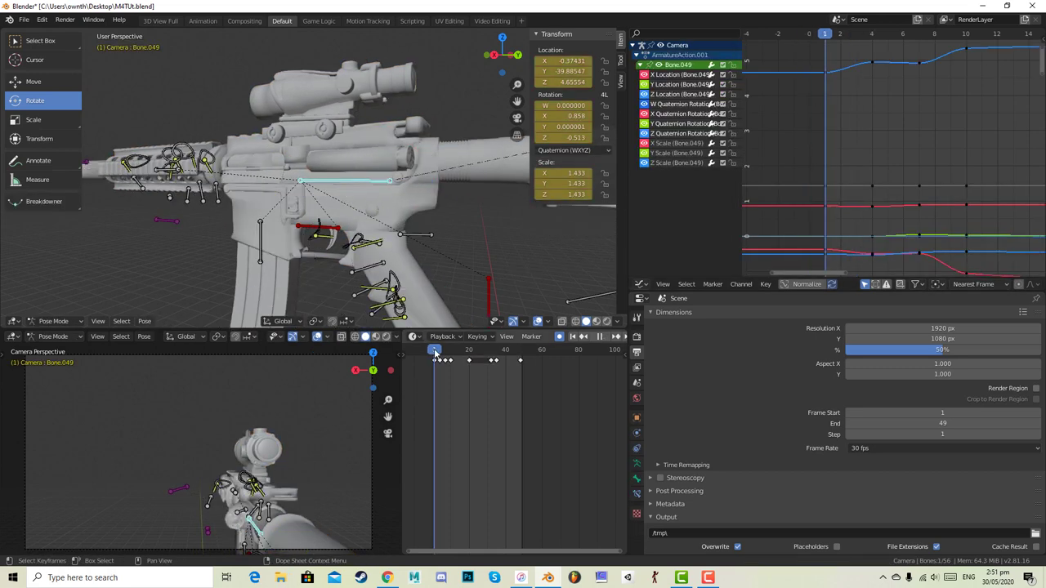
left_click_drag(433, 353, 440, 350)
key("g")
left_click(350, 88)
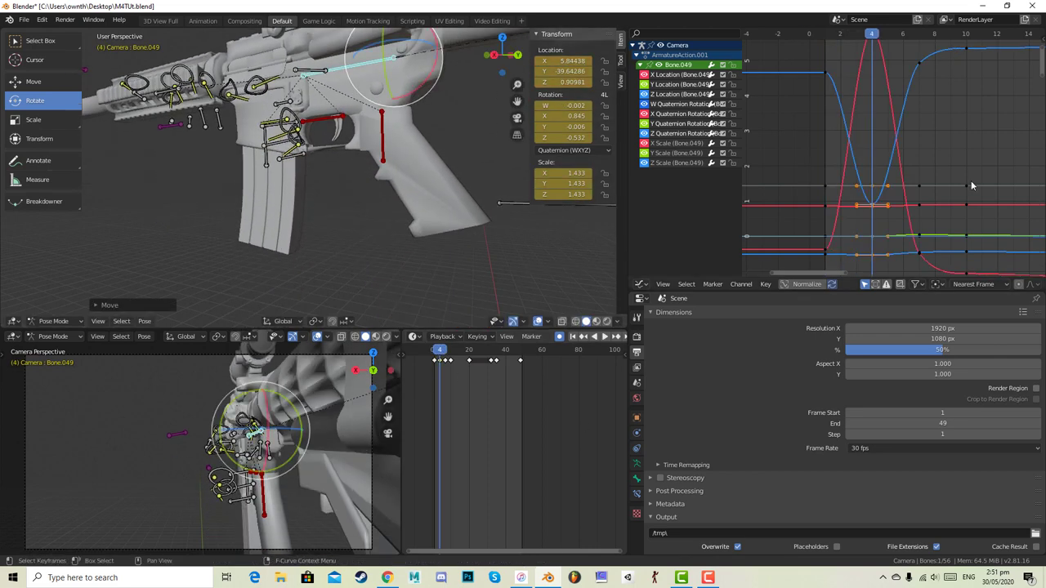
scroll(912, 168, "down", 1)
scroll(867, 49, "down", 1)
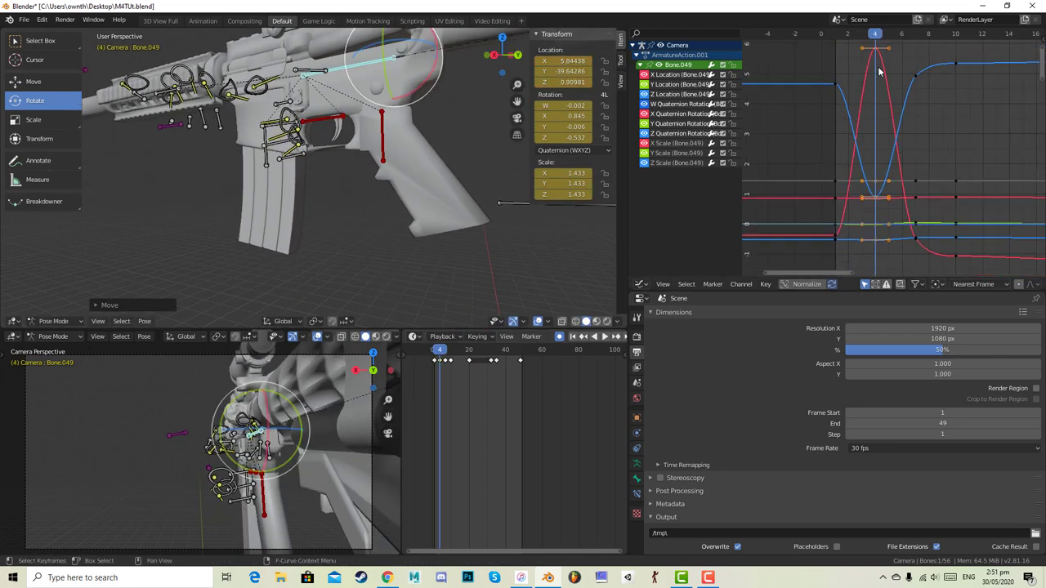
key("ctrl+z")
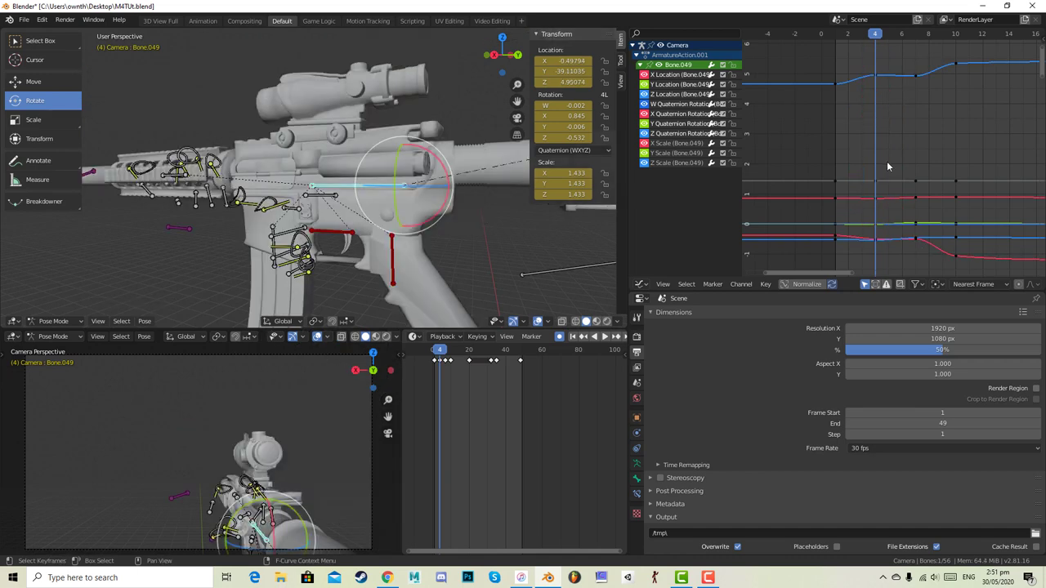
- Lower the Z Location curve's keyframe at frame 4 slightly and play back the opening motion
scroll(861, 97, "up", 1)
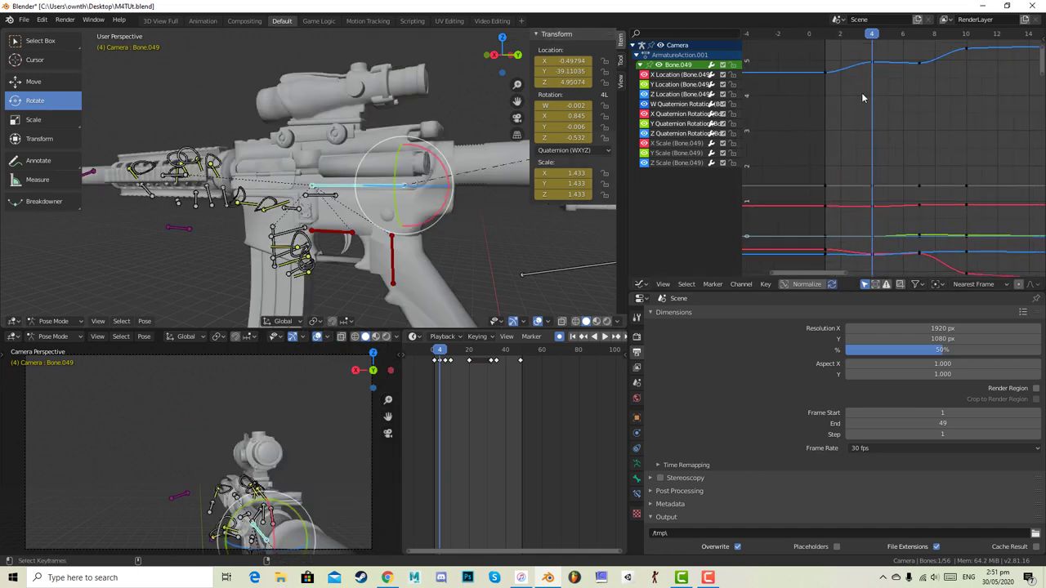
scroll(881, 135, "up", 1)
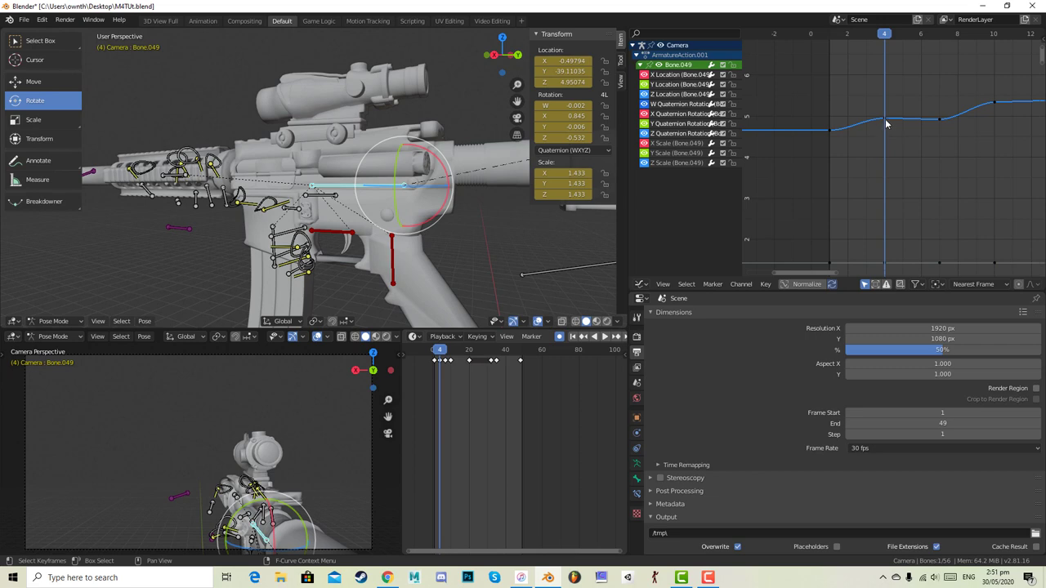
left_click(887, 123)
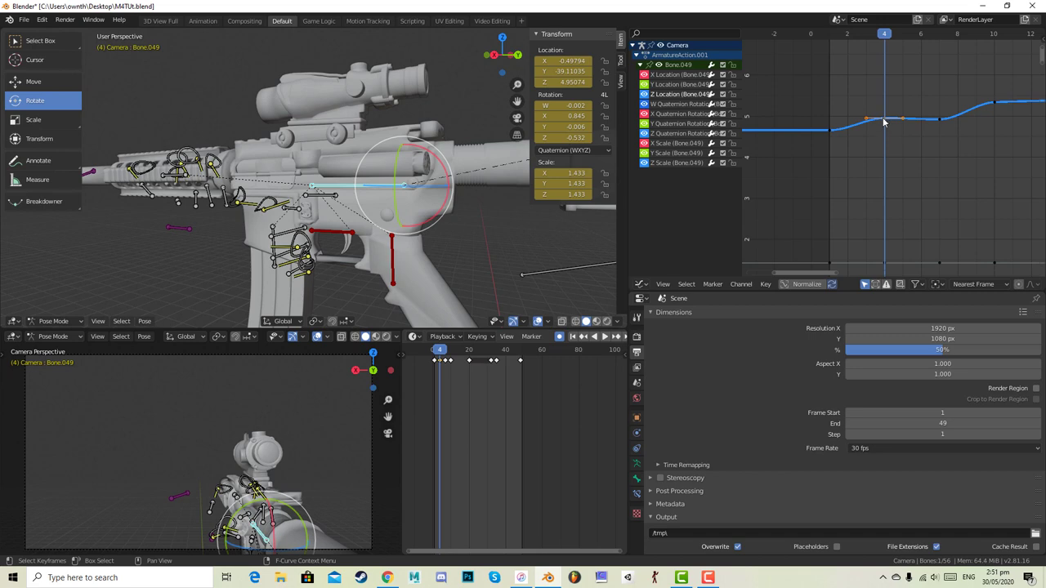
key("g")
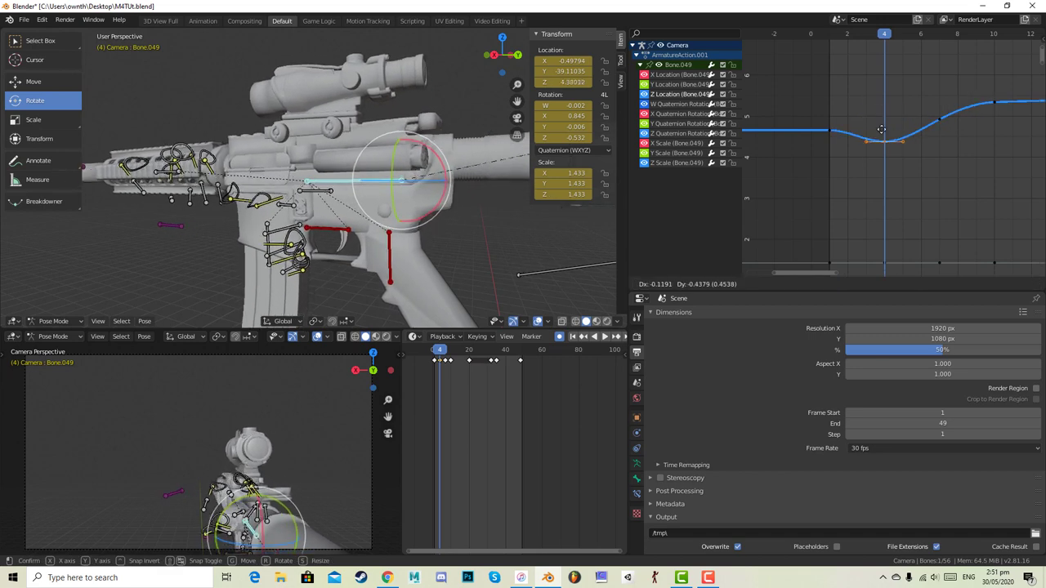
left_click(882, 122)
key("space")
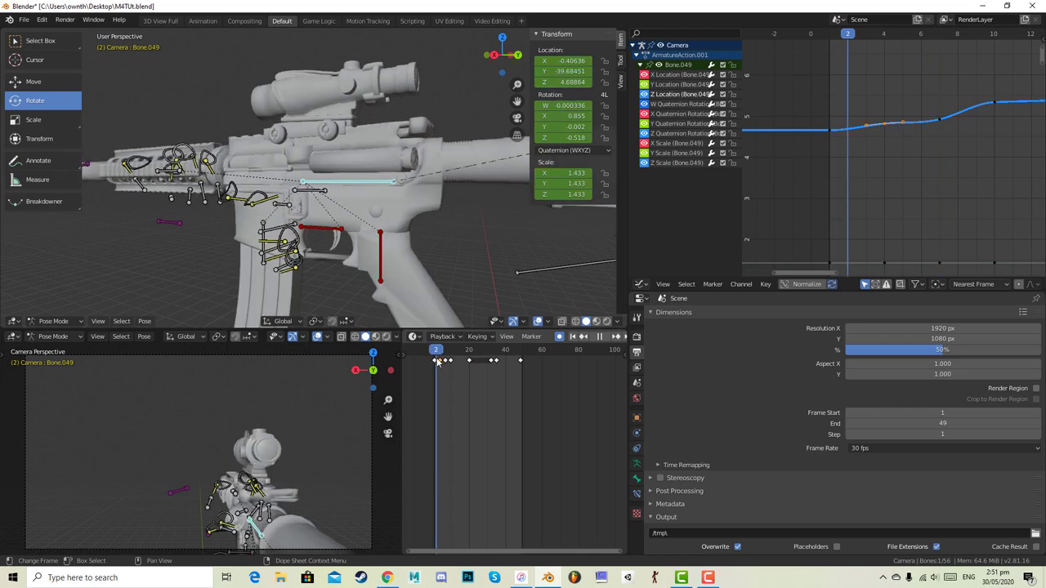
key("space")
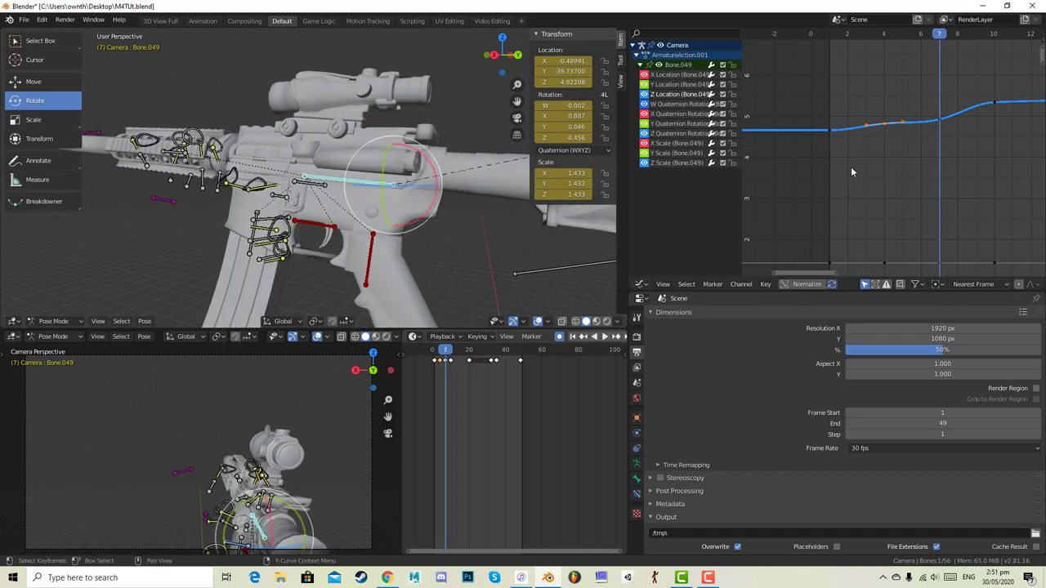
- Try rotating the receiver bone at frame 7 and undo the rotation
middle_click_drag(852, 171, 828, 84)
left_click_drag(426, 164, 437, 169)
key("ctrl+z")
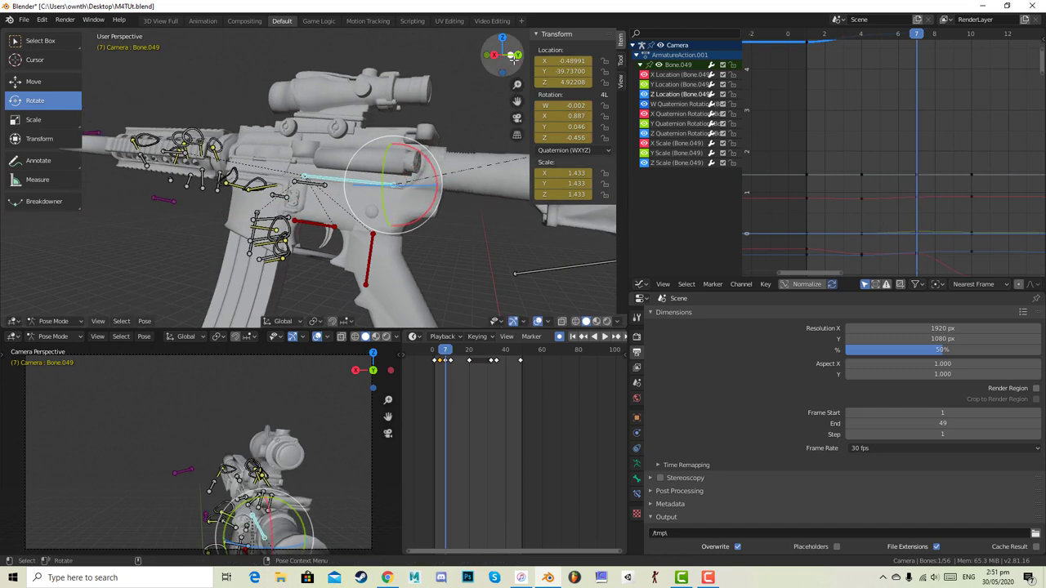
- Examine the receiver bone's quaternion rotation curves one by one around frame 7
middle_click_drag(902, 190, 888, 134)
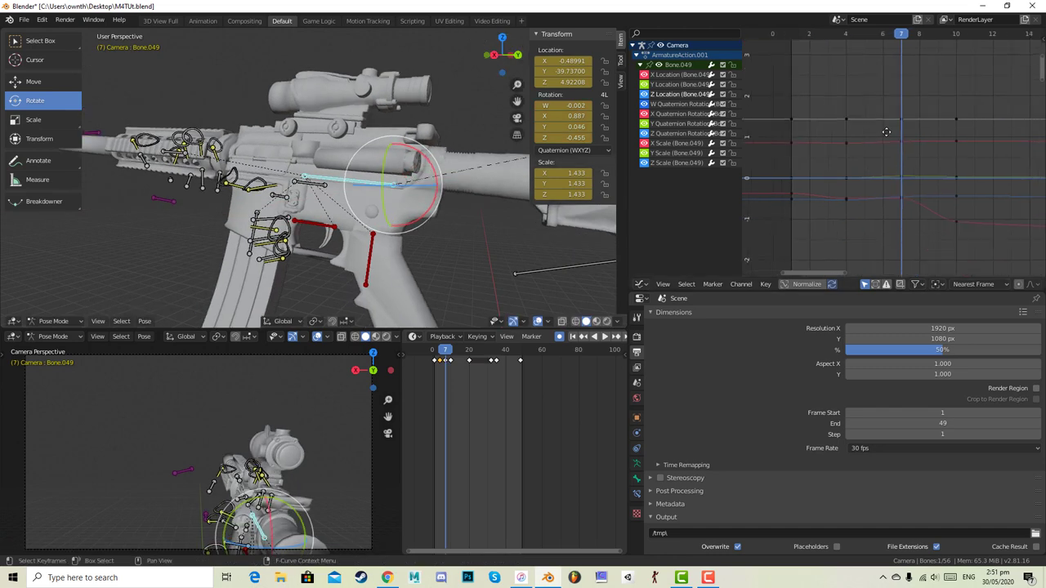
left_click(672, 114)
left_click(674, 133)
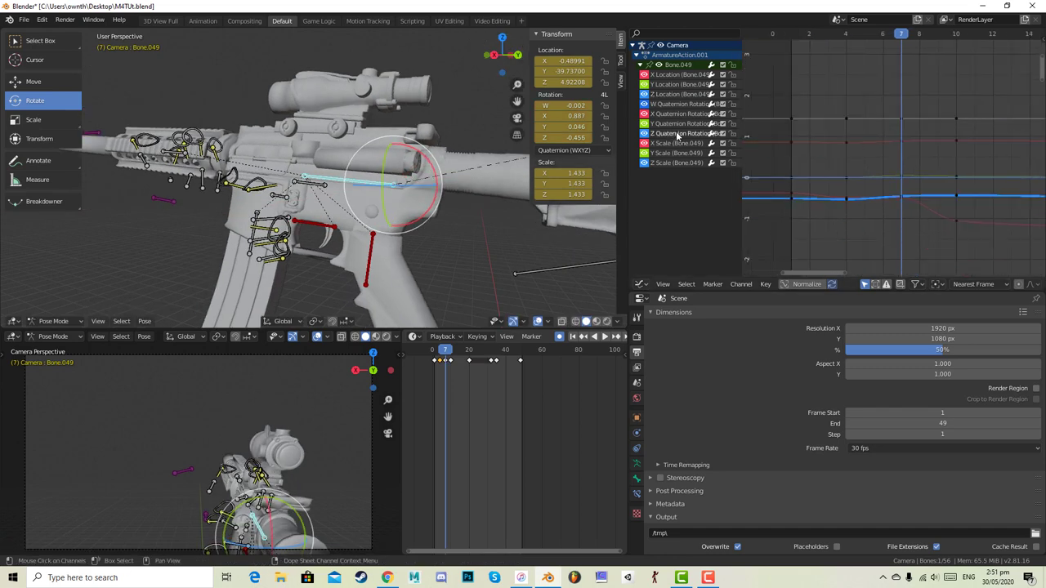
left_click(685, 124)
left_click(685, 115)
left_click(682, 105)
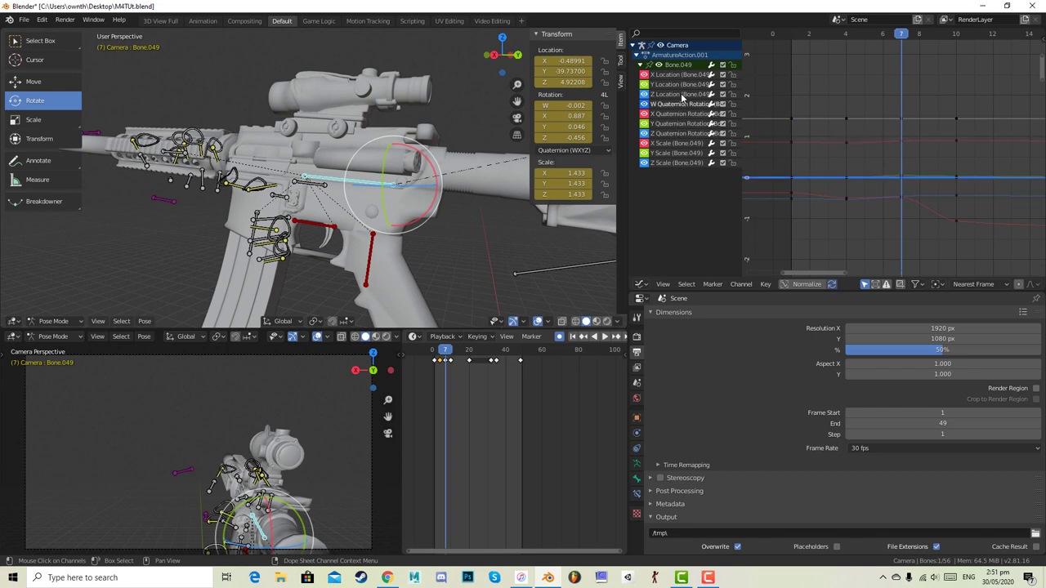
- Try shifting the X Location curve's keyframe at frame 7 and undo the change
left_click(680, 75)
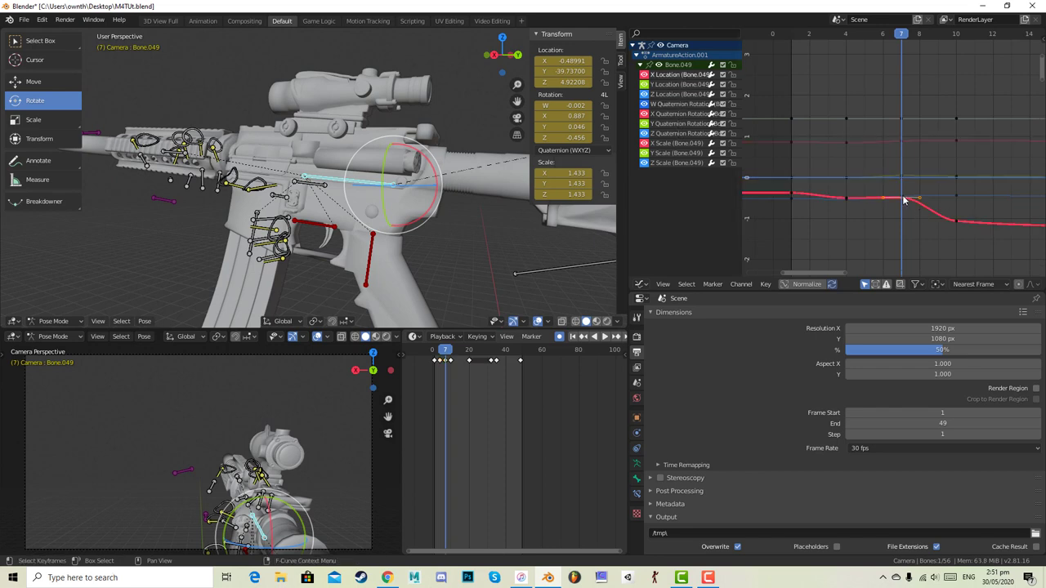
left_click_drag(904, 197, 904, 200)
key("ctrl+z")
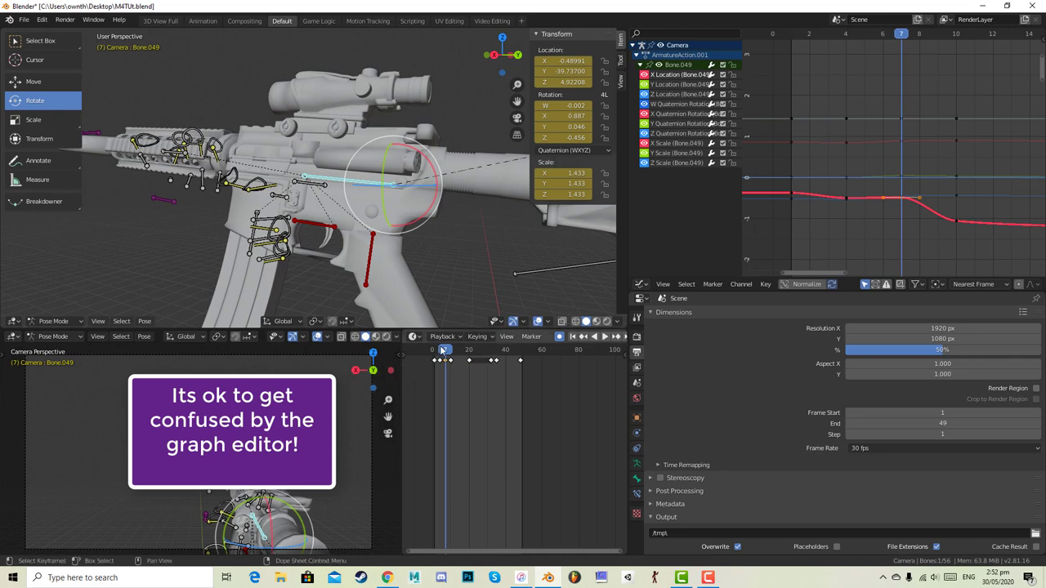
- Play back the motion around frame 6 and examine the receiver bone's Z Location, W Quaternion and X Quaternion curves
key("space")
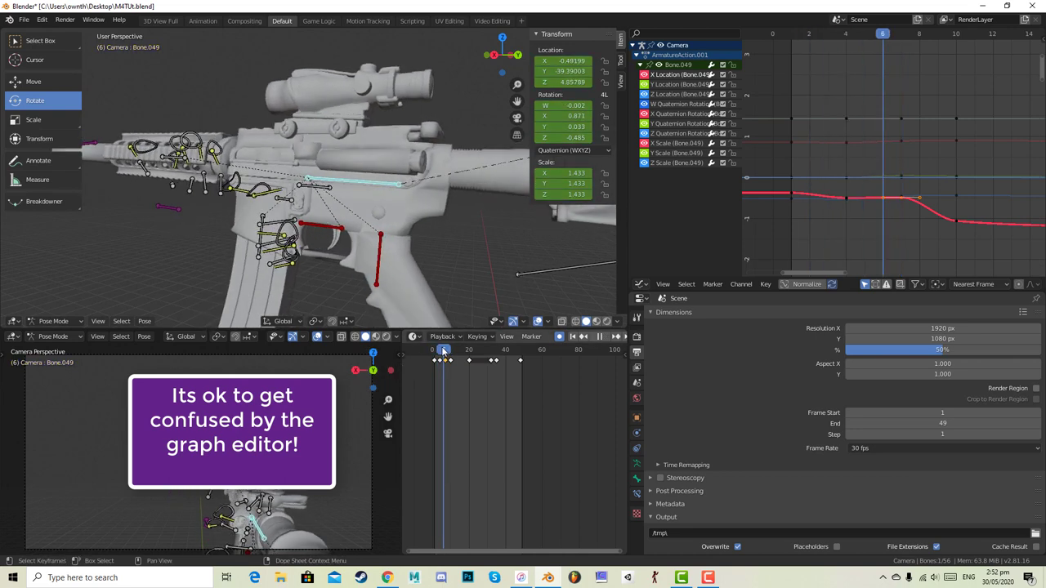
key("space")
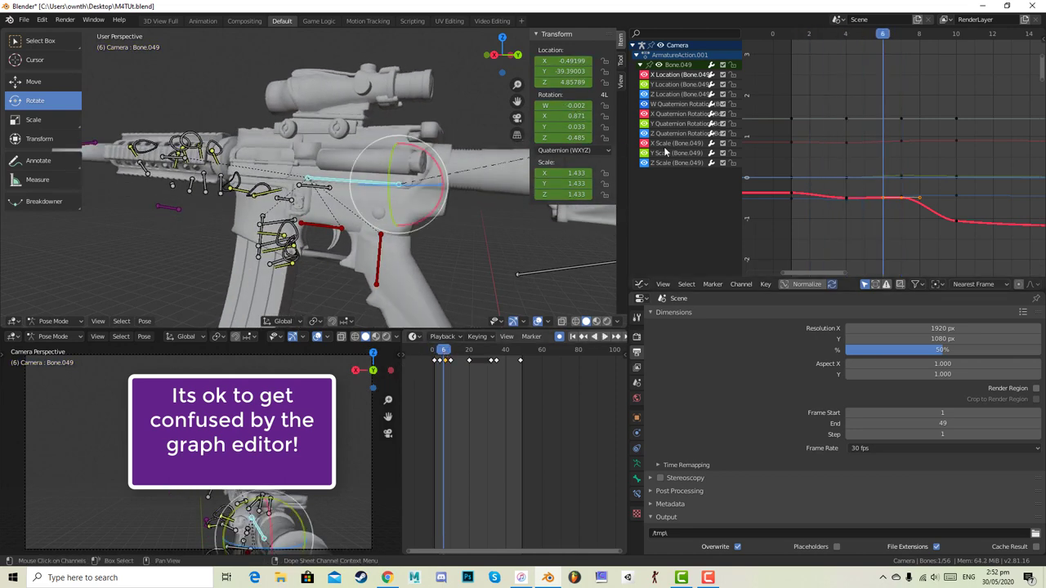
left_click(680, 95)
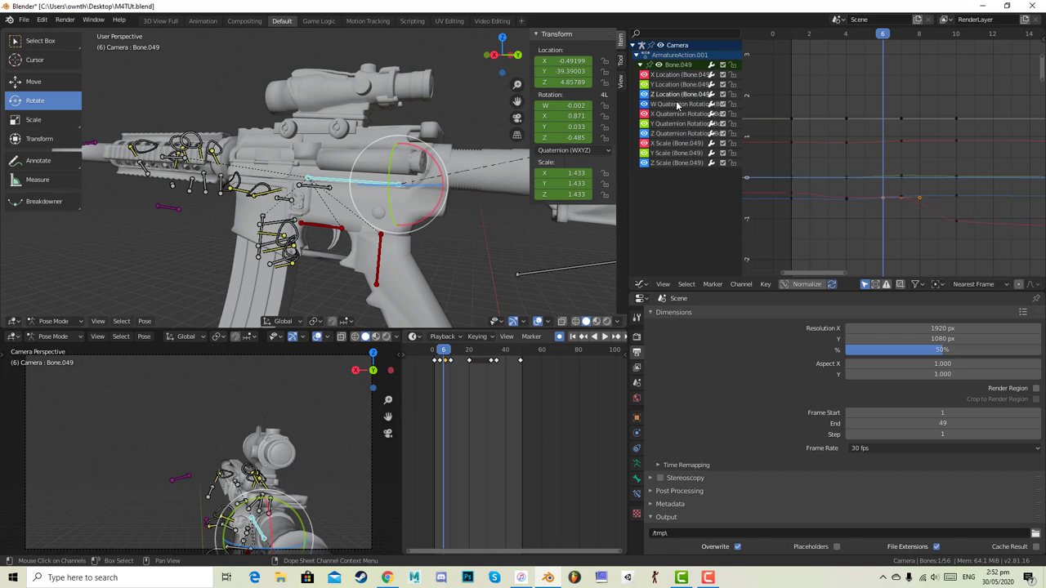
left_click(678, 105)
left_click(912, 141)
scroll(911, 130, "up", 4)
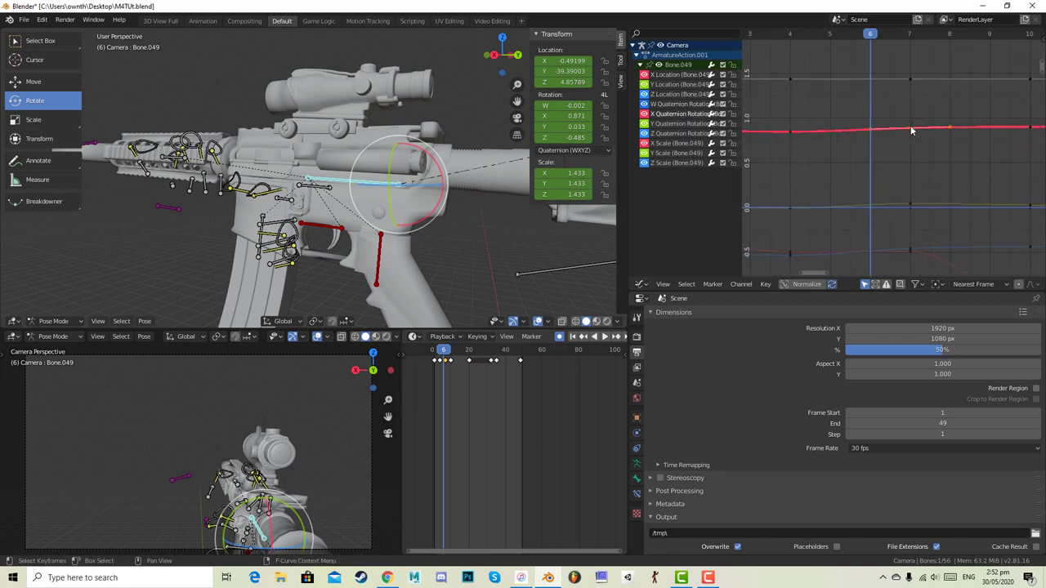
- Try raising the W Quaternion curve's keyframe at frame 7 and lowering the Y Quaternion curve's keyframe there
left_click(902, 206)
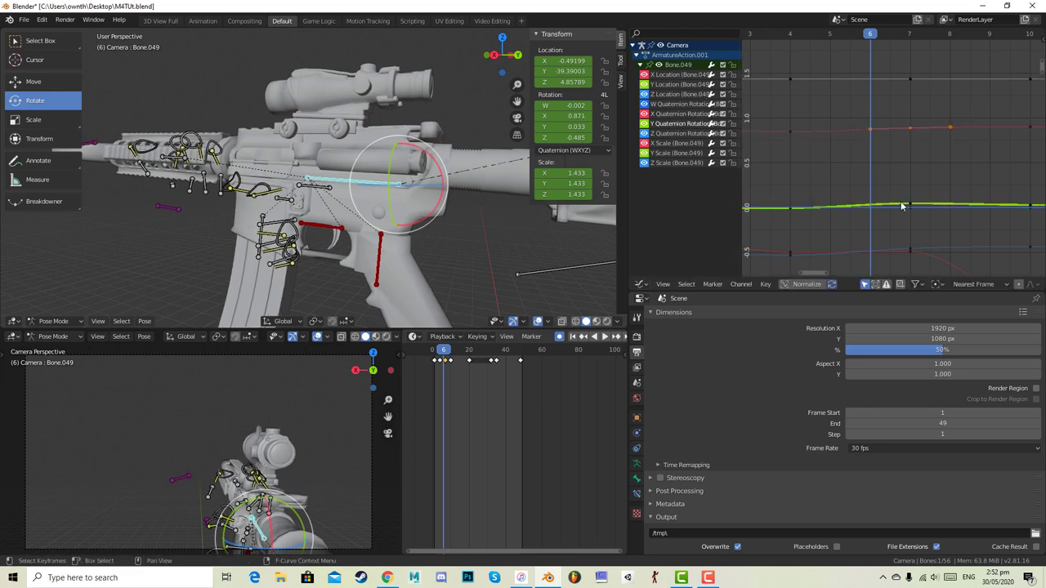
left_click(913, 207)
key("g")
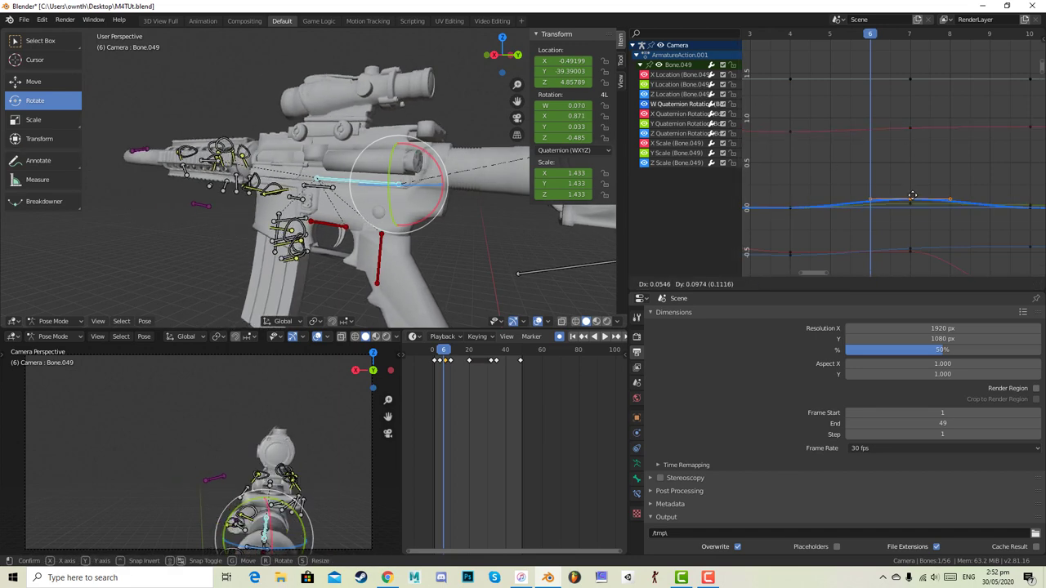
left_click(913, 206)
left_click(911, 206)
key("g")
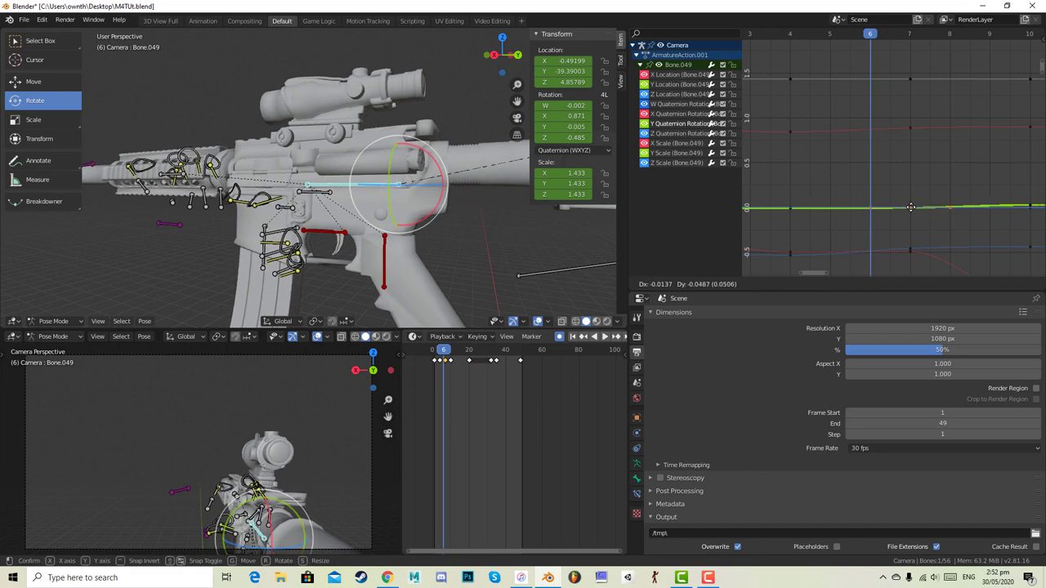
left_click(885, 228)
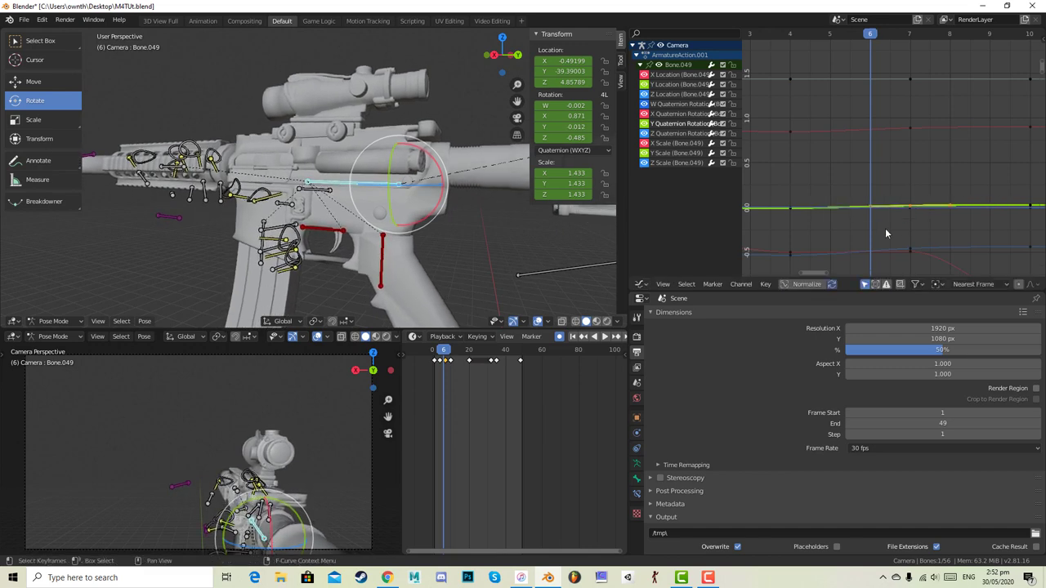
- Delete the Y Quaternion curve's keyframe at frame 7
scroll(897, 232, "up", 1)
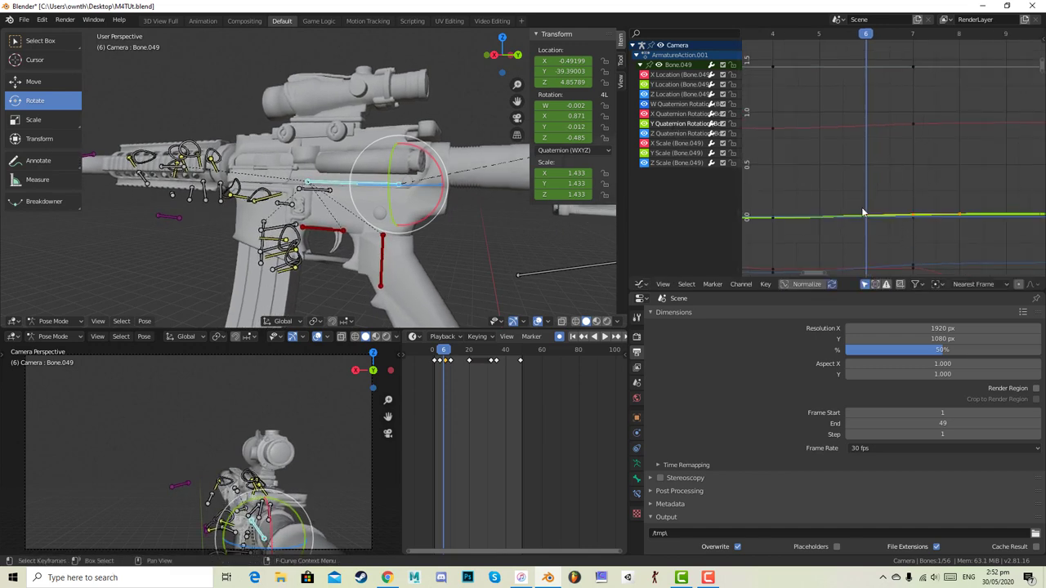
middle_click_drag(901, 205, 873, 219, "ctrl")
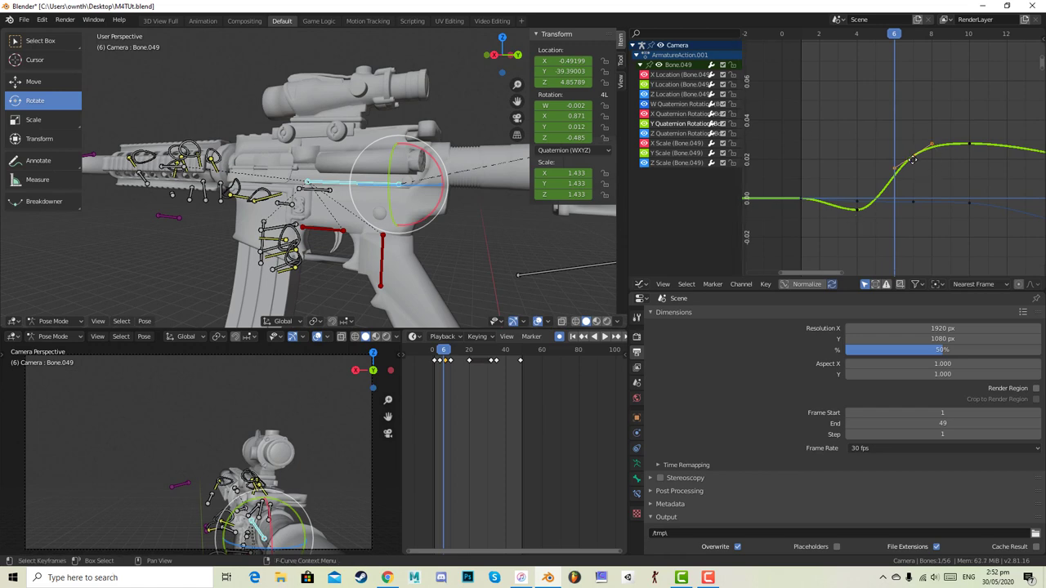
key("x")
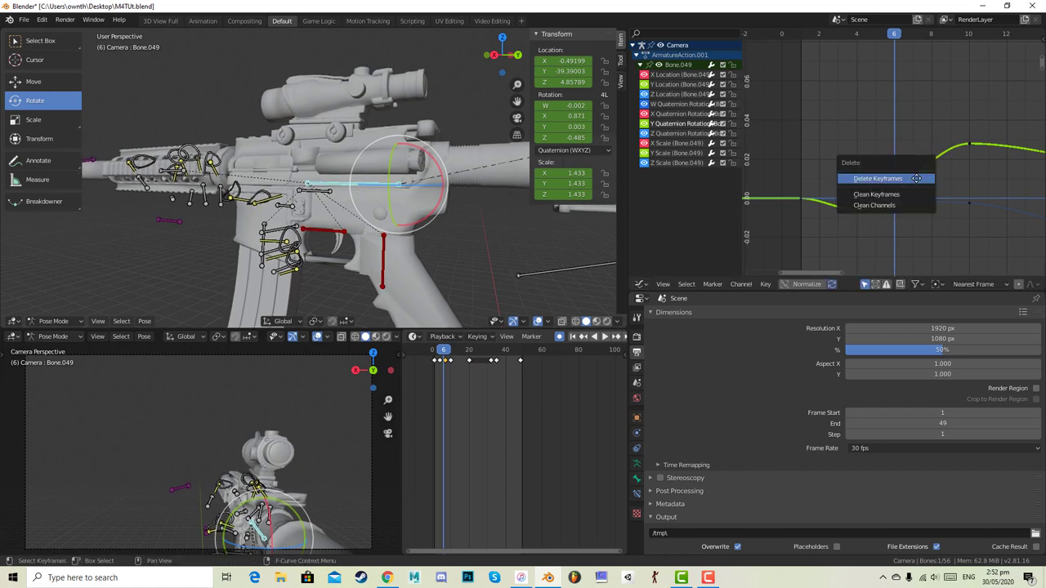
left_click(917, 178)
- Lower the Y Quaternion curve's keyframe at frame 10 and play back the opening frames
left_click_drag(970, 148, 921, 200)
scroll(924, 197, "down", 2)
middle_click_drag(972, 197, 920, 205)
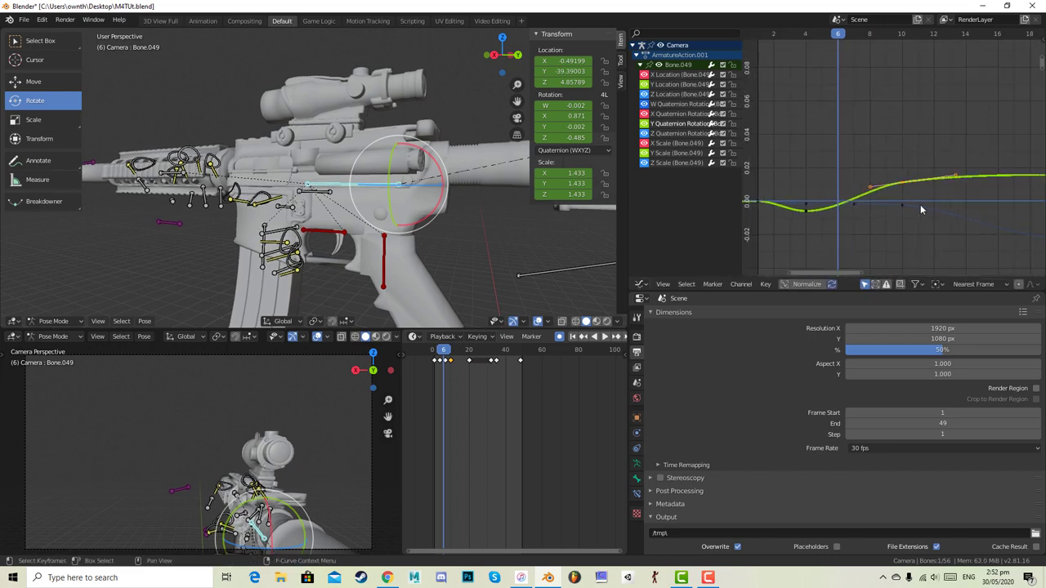
scroll(921, 204, "down", 4)
key("space")
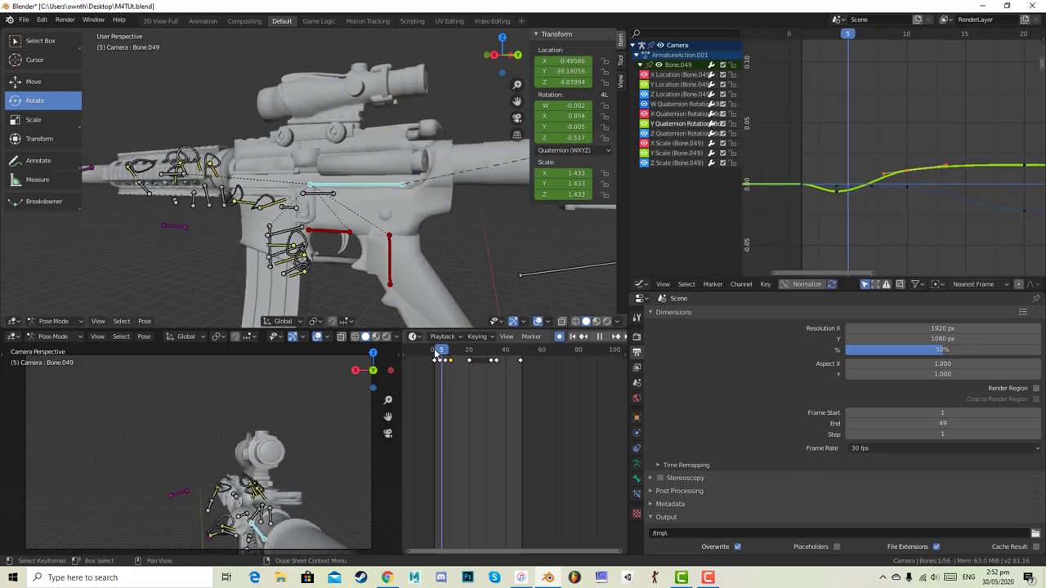
left_click_drag(458, 349, 440, 357)
left_click_drag(442, 356, 444, 356)
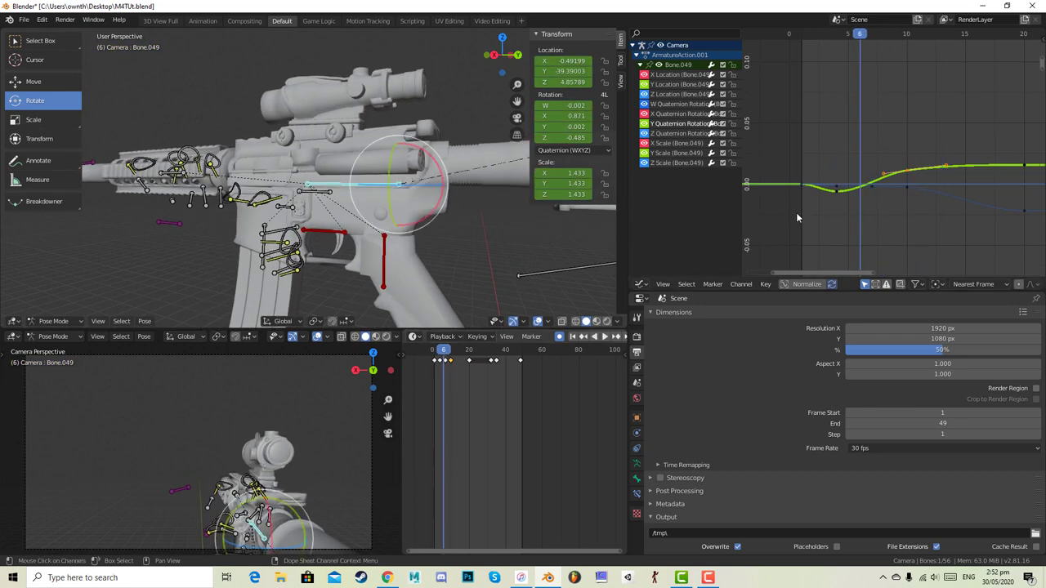
- Raise the Y Quaternion curve's keyframe at frame 10 by about 0.011 and review the motion around frame 6
key("g")
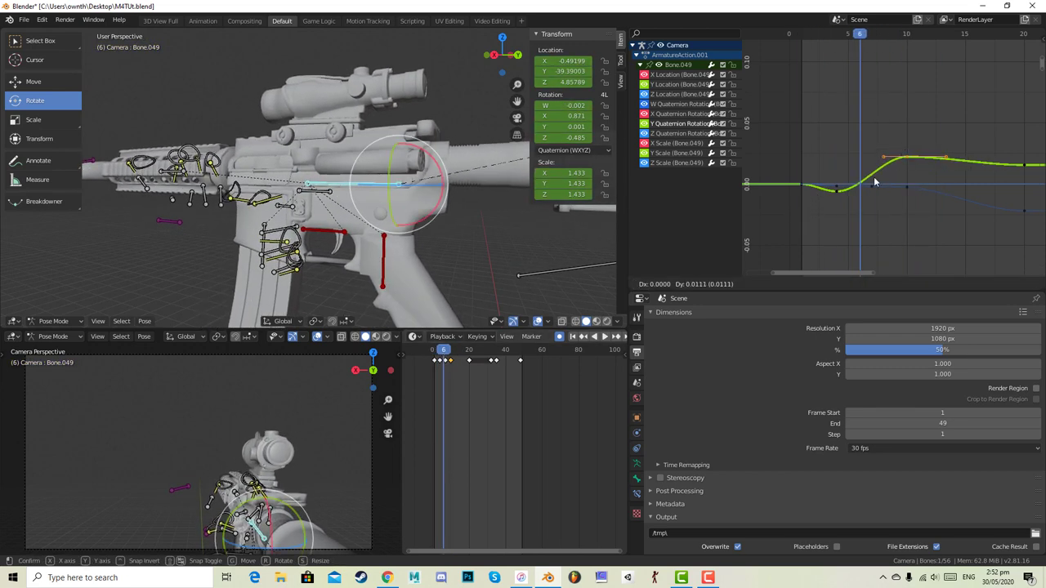
left_click(875, 182)
key("space")
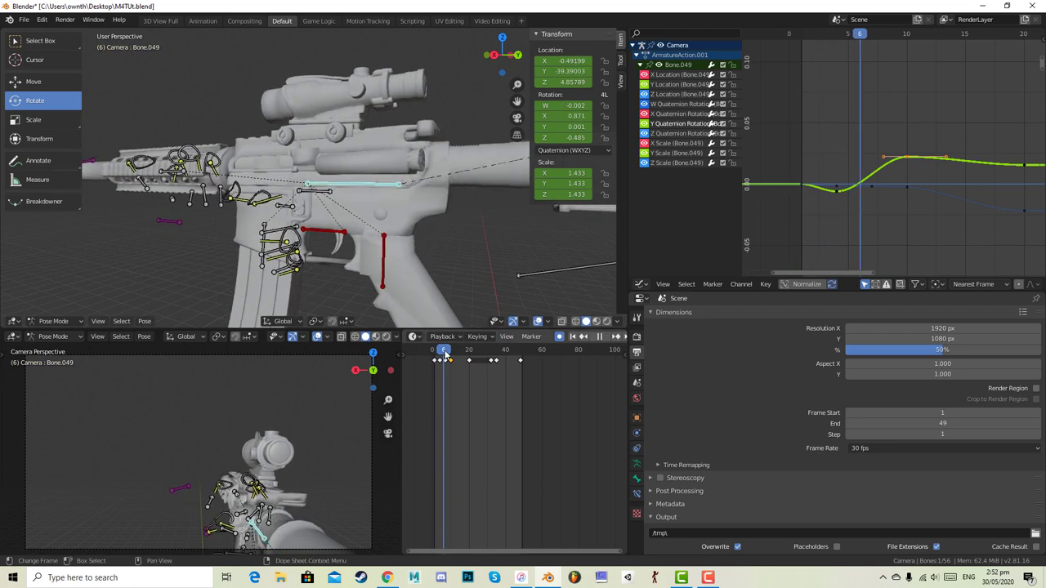
left_click_drag(446, 355, 442, 357)
key("space")
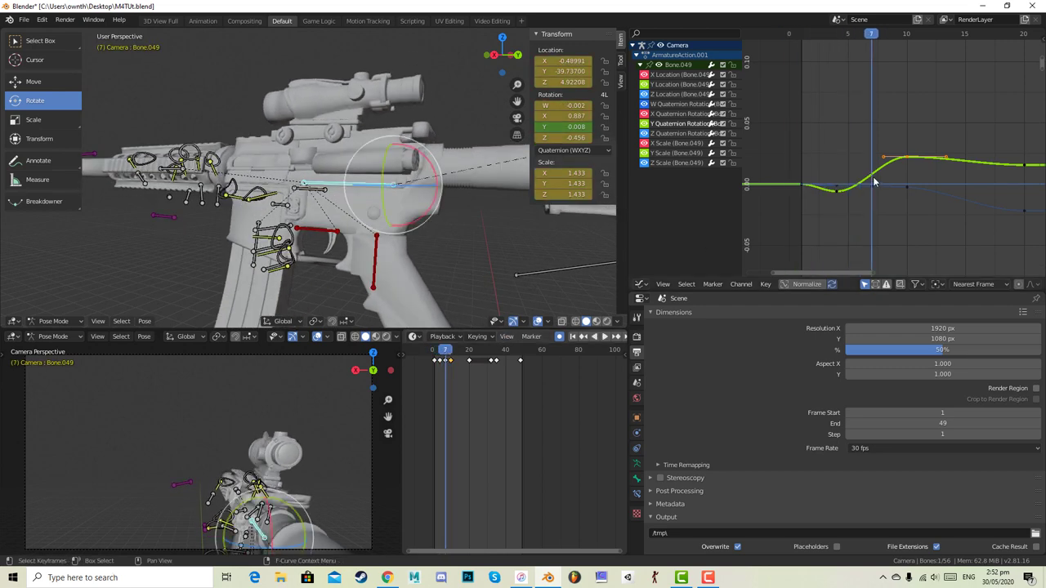
- Shift the Y Quaternion curve's keyframe from frame 4 to frame 6, lower it to about -0.02, and review the motion
key("g")
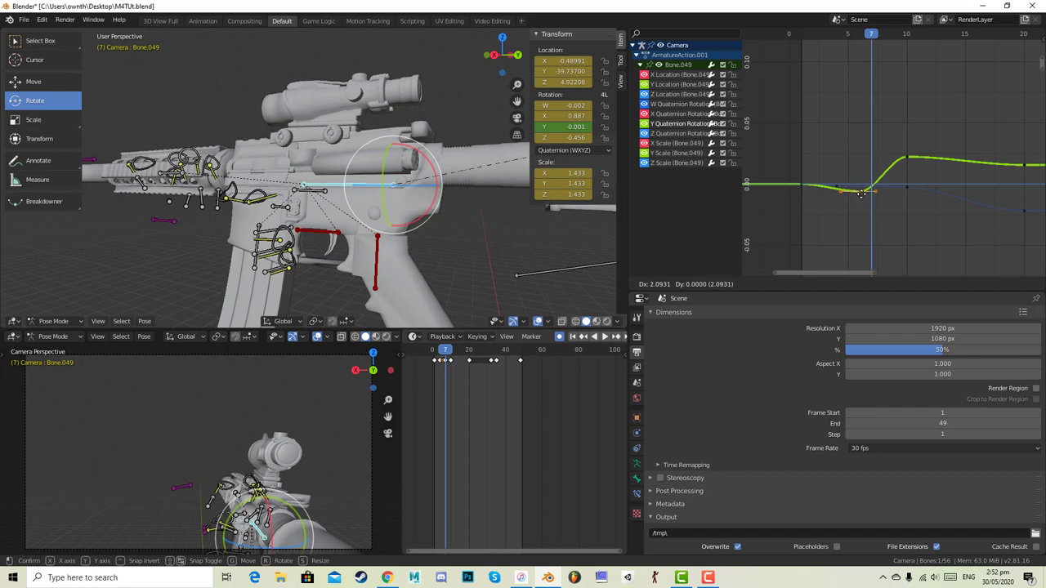
left_click(815, 240)
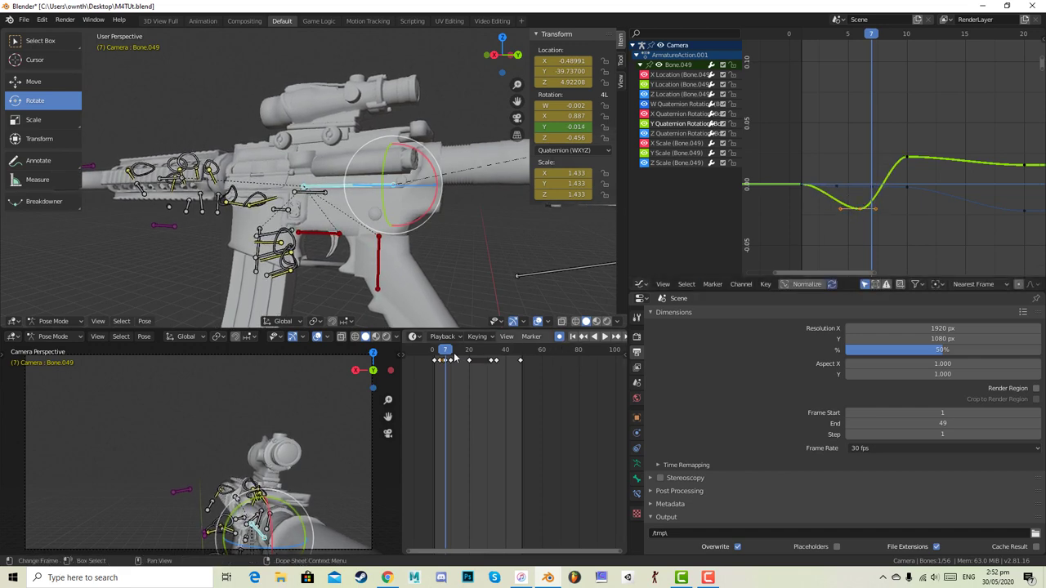
key("space")
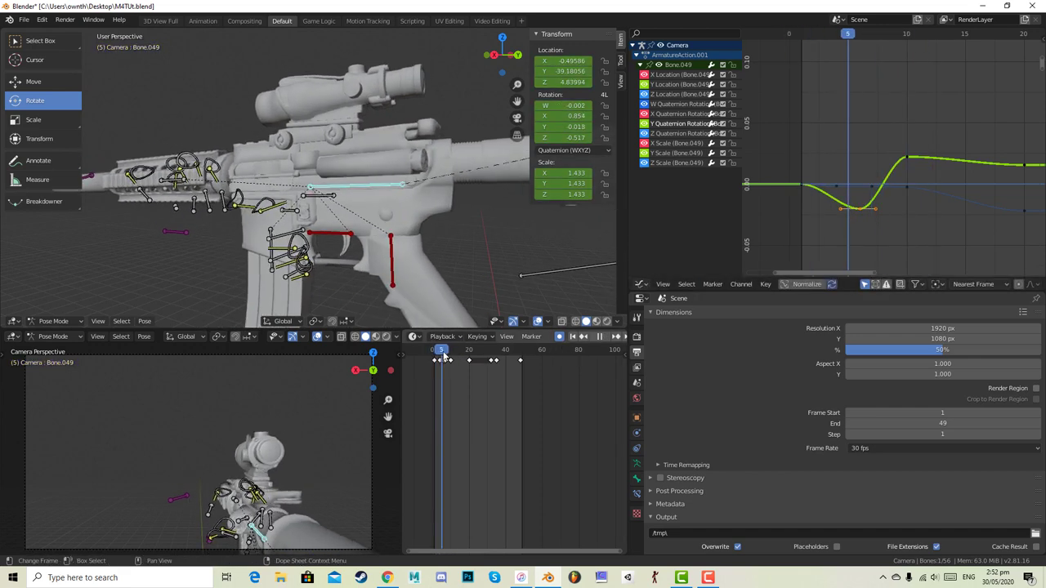
left_click_drag(441, 360, 456, 357)
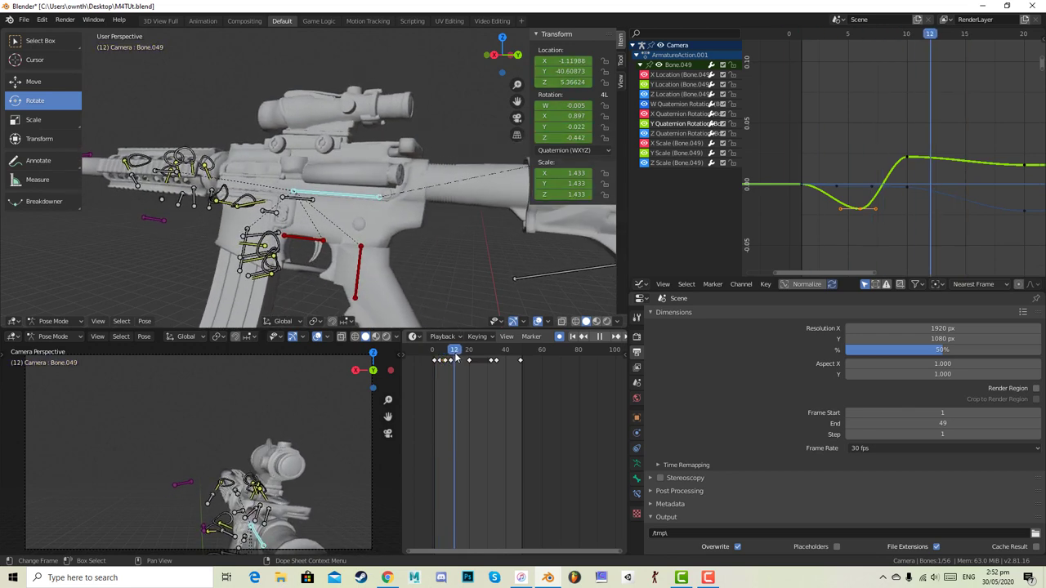
- Move the Y Quaternion curve's keyframe at frame 10 to about frame 11 and raise its right handle slightly
left_click(908, 160)
key("g")
left_click_drag(916, 155, 956, 149)
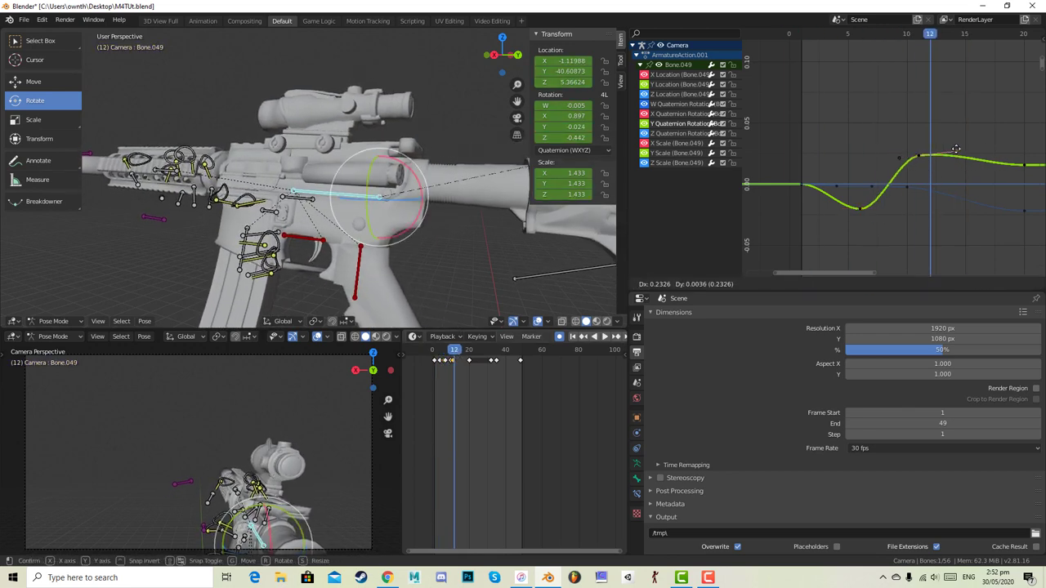
left_click(956, 145)
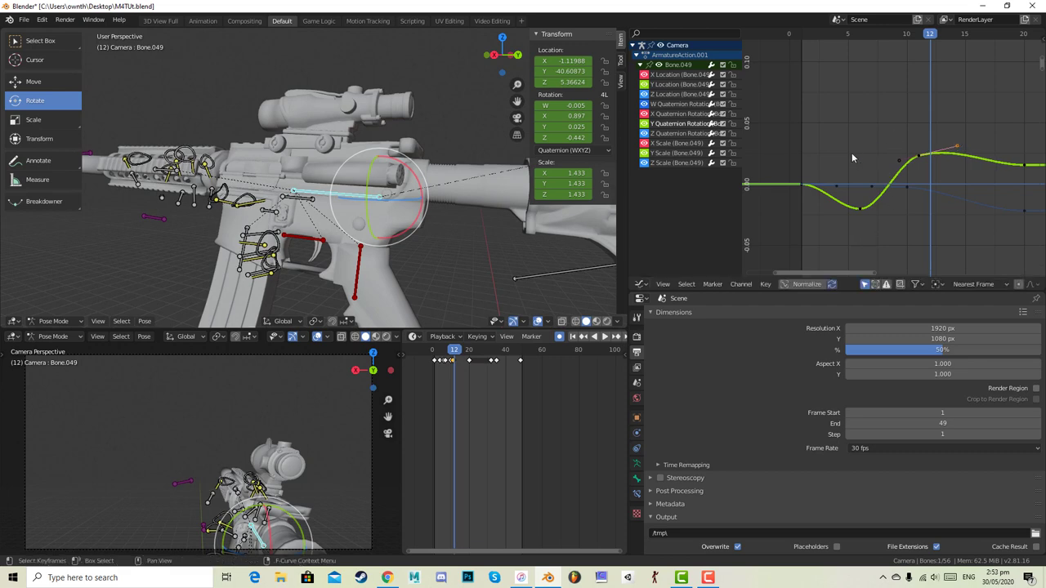
- Play back and scrub the opening frames to review the smoothed rotation
key("space")
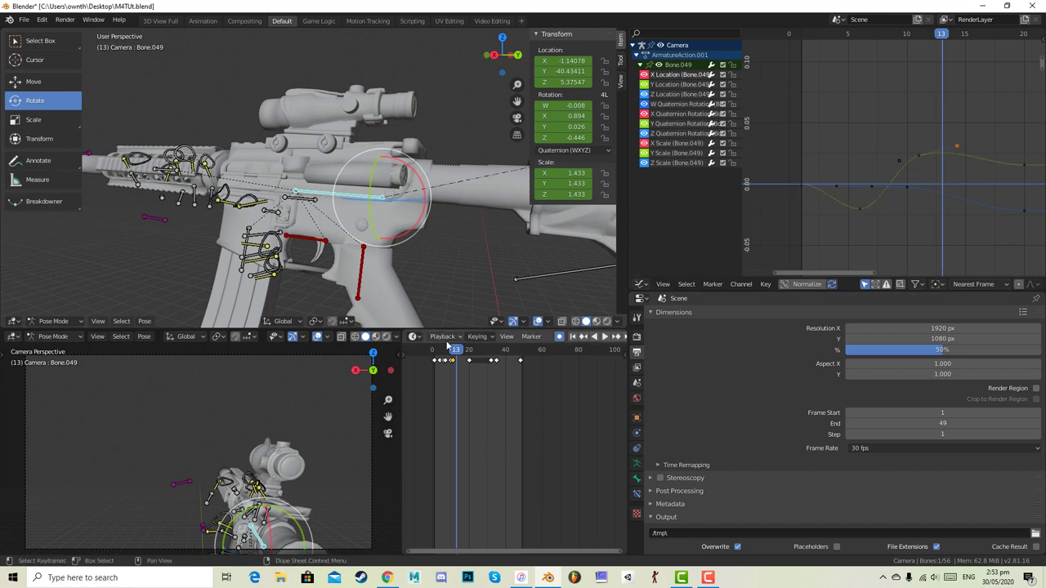
left_click_drag(448, 349, 422, 356)
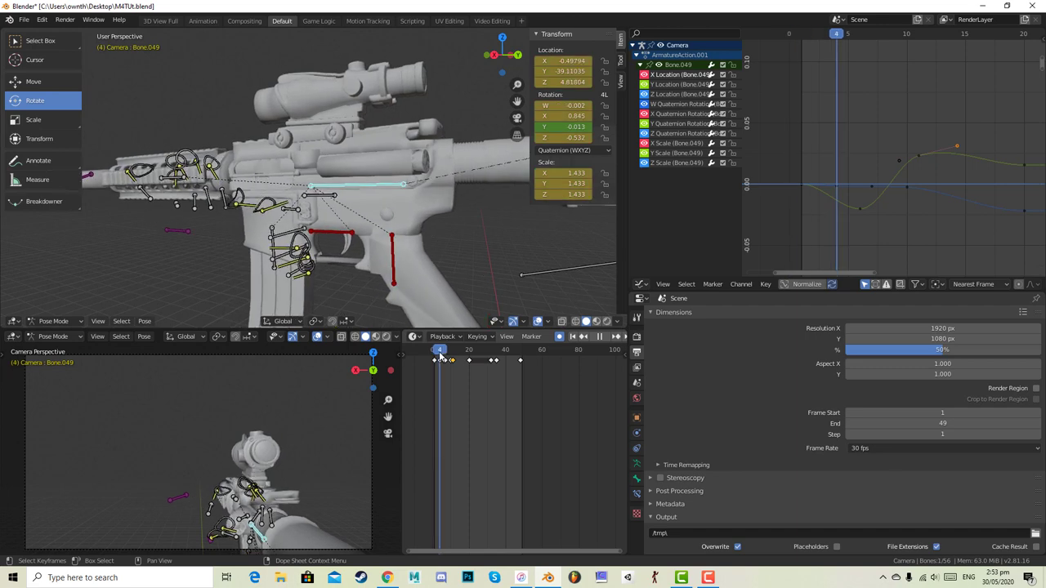
key("space")
- Try moving the receiver bone upward at frame 8 and undo the move
left_click(35, 82)
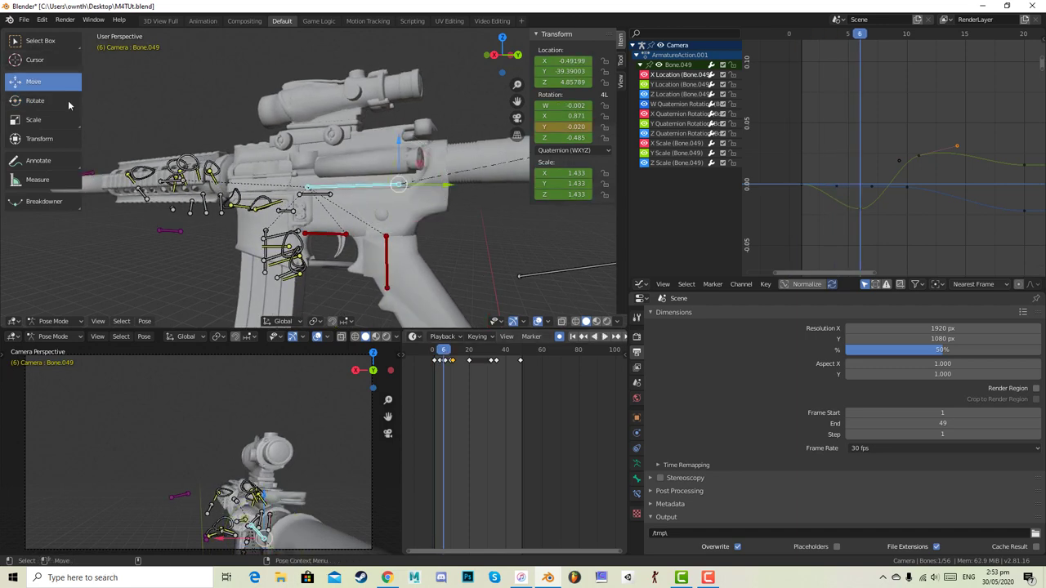
mouse_move(449, 349)
left_mouse_down()
mouse_move(433, 352)
mouse_move(441, 359)
left_mouse_up()
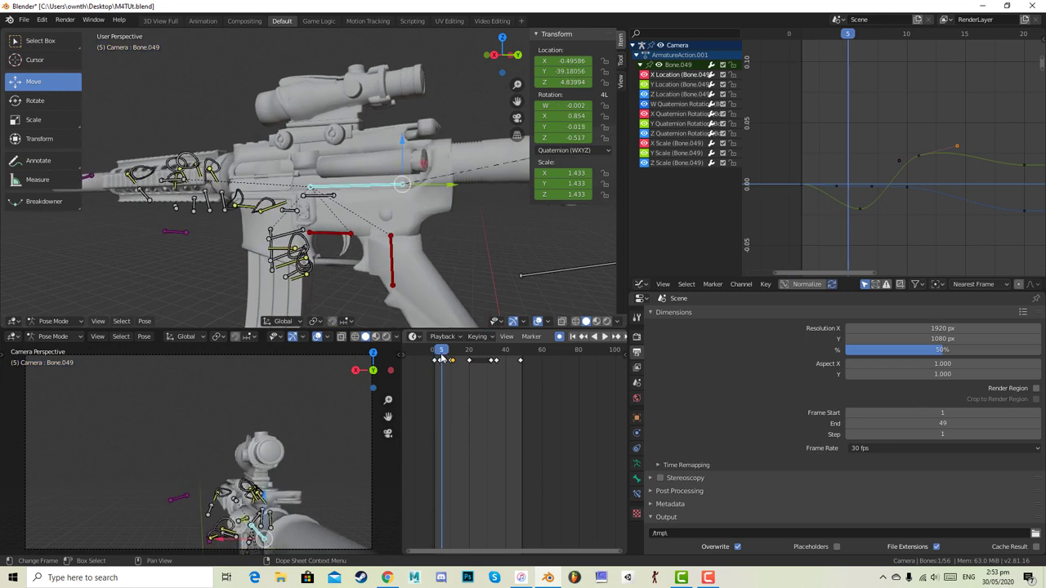
scroll(475, 367, "up", 4)
middle_click_drag(466, 369, 497, 377)
mouse_move(500, 354)
left_mouse_down()
mouse_move(479, 356)
mouse_move(510, 351)
left_mouse_up()
left_click_drag(382, 144, 385, 129)
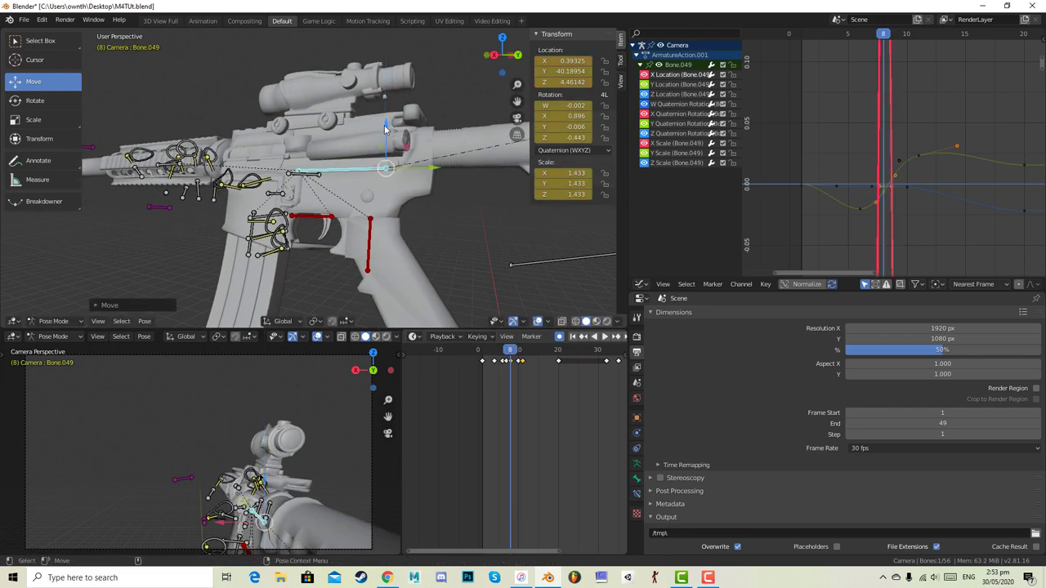
key("ctrl+z")
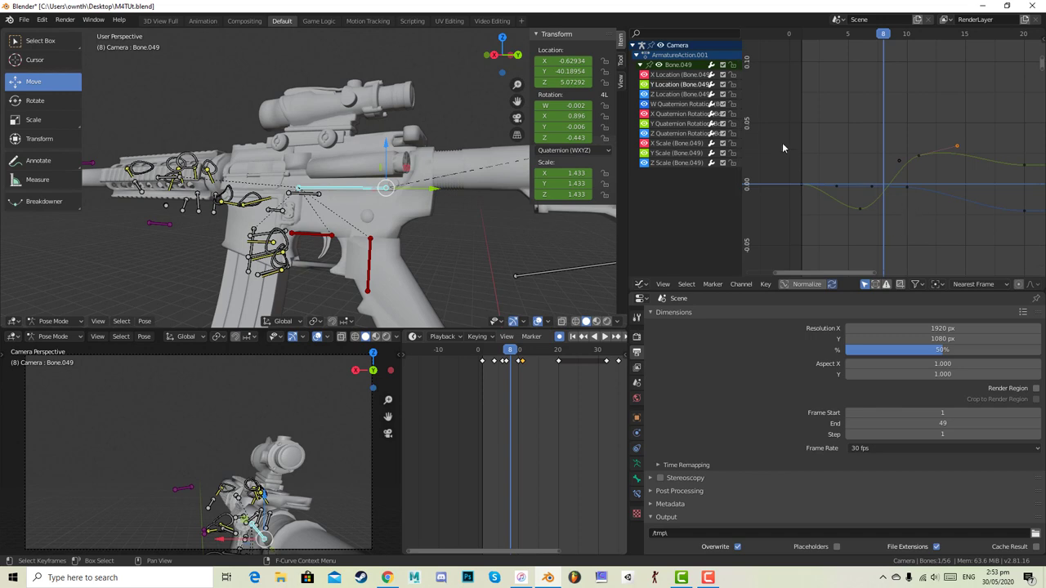
- Try shifting the X Location curve's keyframe at frame 7 one frame forward and lower, and cancel the move
middle_click_drag(929, 252, 919, 82)
scroll(913, 121, "down", 15)
middle_click_drag(897, 246, 915, 96)
scroll(911, 134, "up", 5)
middle_click_drag(906, 140, 906, 66)
scroll(904, 147, "up", 4)
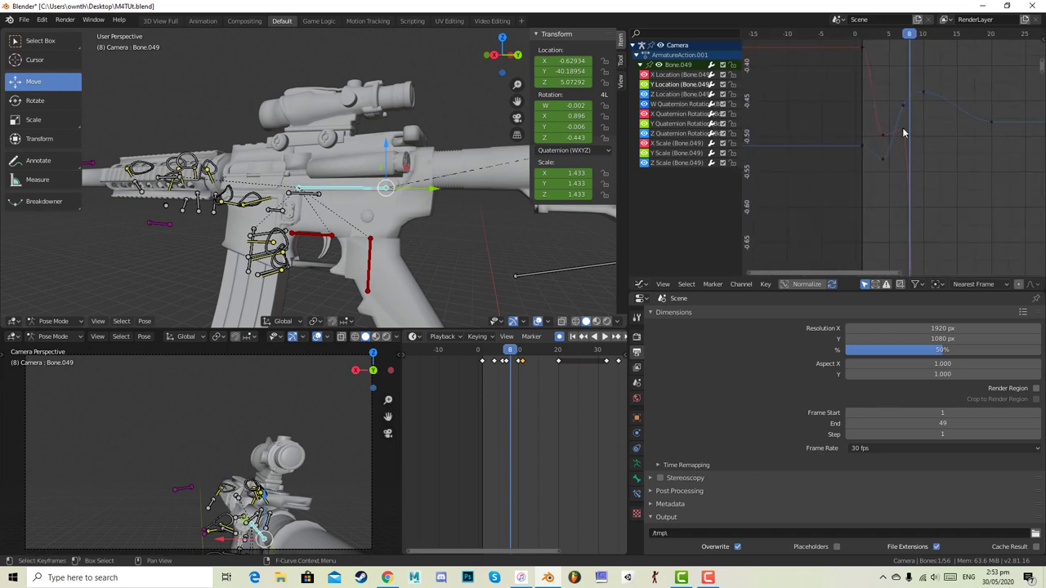
key("g")
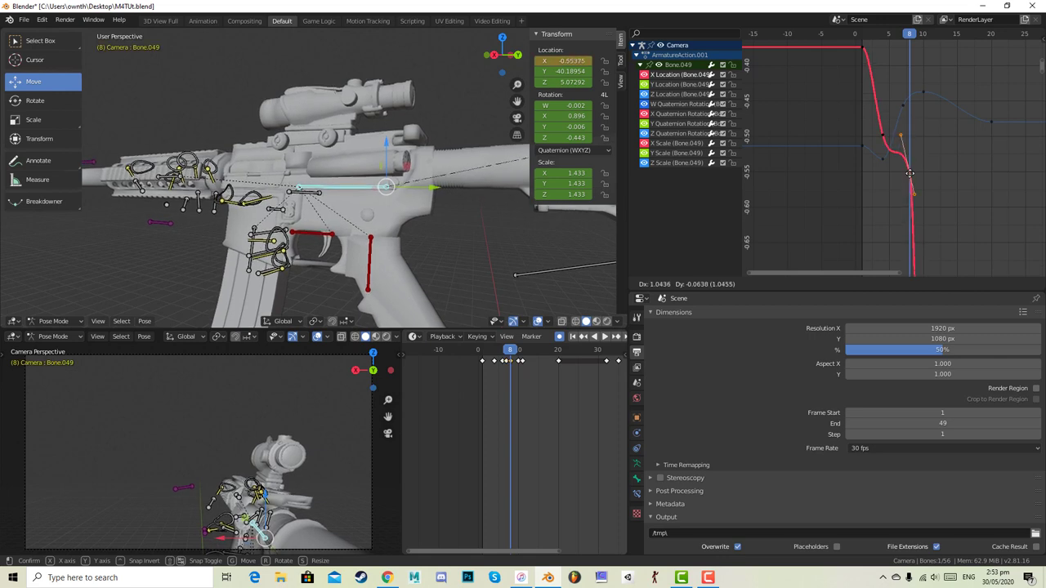
right_click(939, 213)
- Try moving the X Location curve's keyframe at frame 10 and undo the change
scroll(939, 198, "down", 3)
middle_click_drag(939, 213, 904, 129)
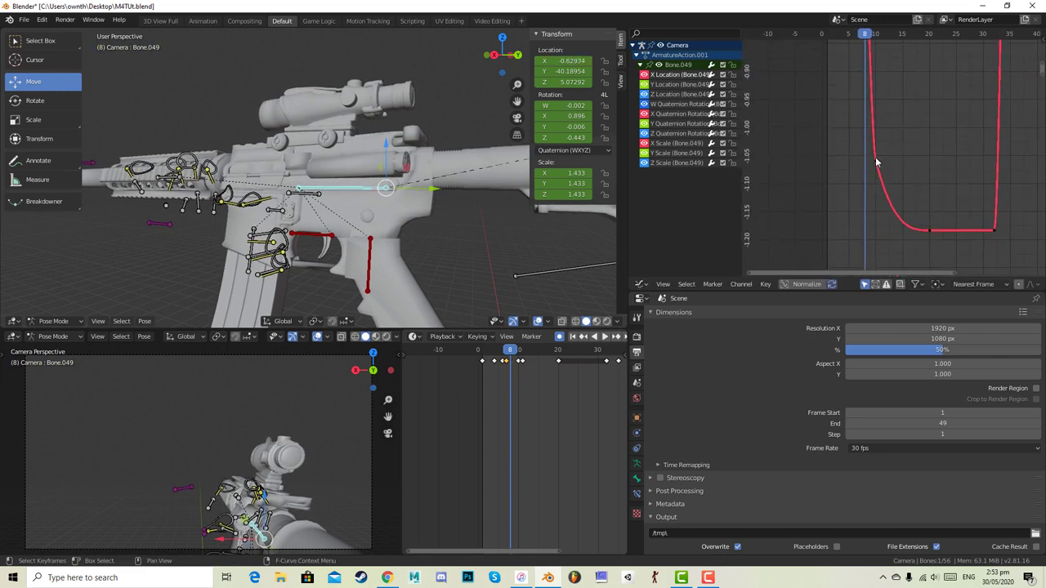
left_click_drag(873, 37, 876, 36)
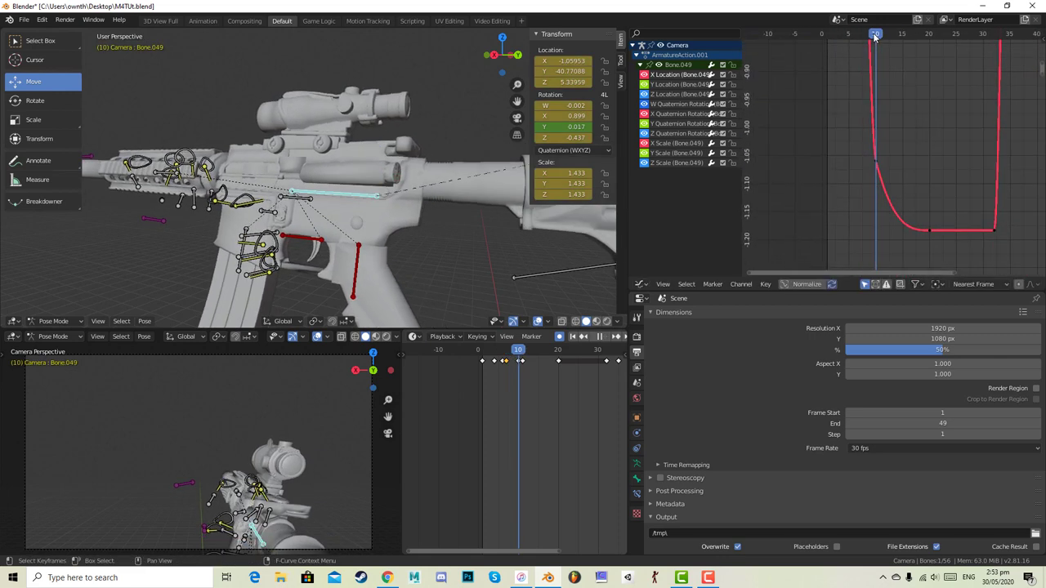
left_click(875, 165)
key("g")
right_click(915, 116)
scroll(931, 246, "down", 1)
middle_click_drag(915, 113, 908, 202)
left_click_drag(866, 35, 880, 36)
left_click_drag(883, 155, 896, 54)
key("ctrl+z")
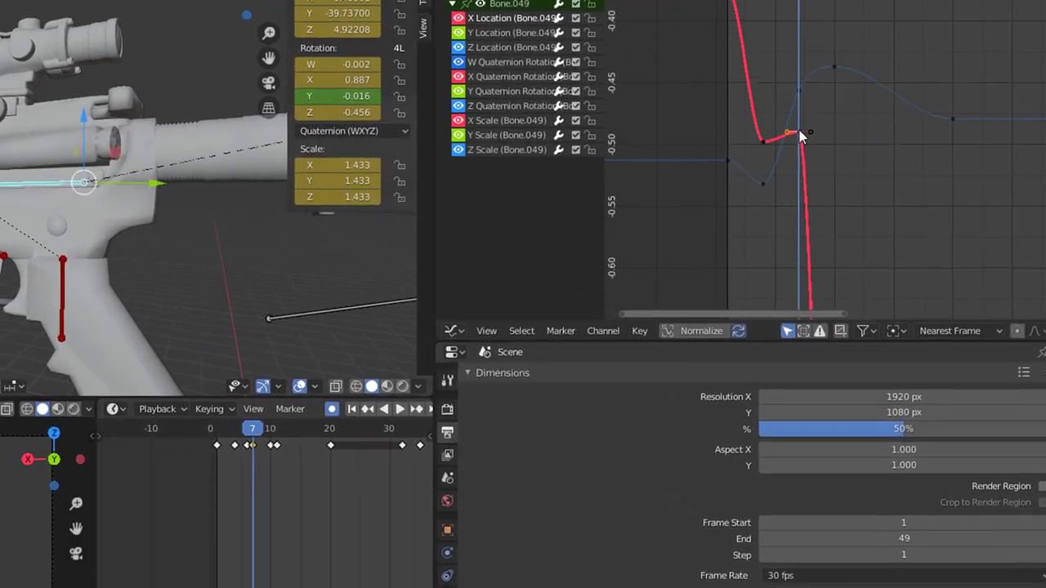
- Raise the X Location curve's keyframe at frame 7 to about -0.47
left_click_drag(799, 131, 801, 106)
middle_click_drag(823, 167, 776, 248)
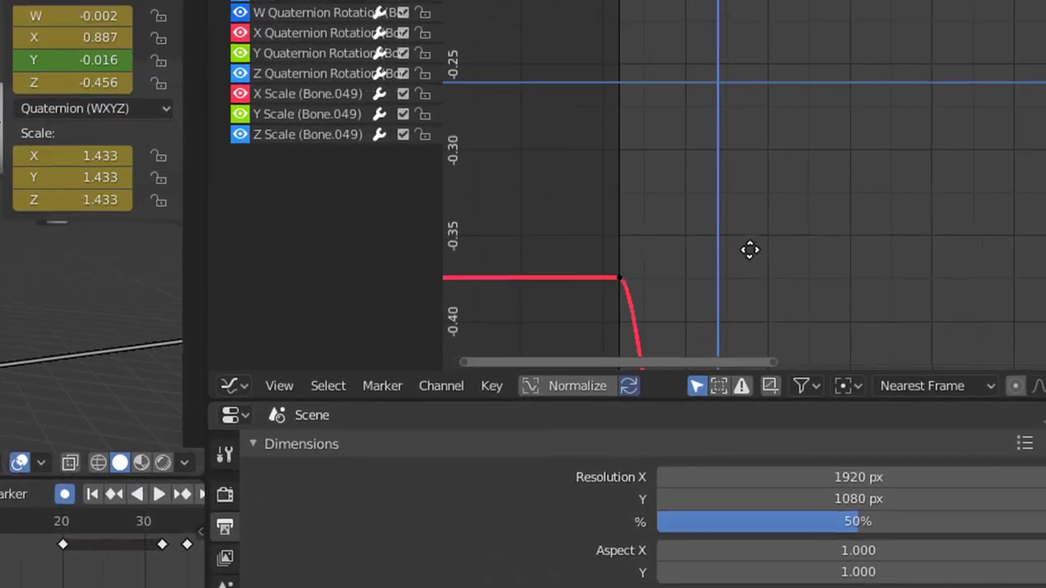
scroll(767, 266, "down", 6)
left_click_drag(668, 344, 668, 275)
key("ctrl+z")
- Try adjusting the bezier handles of the X Location keyframe at frame 7 and revert the changes
key("g")
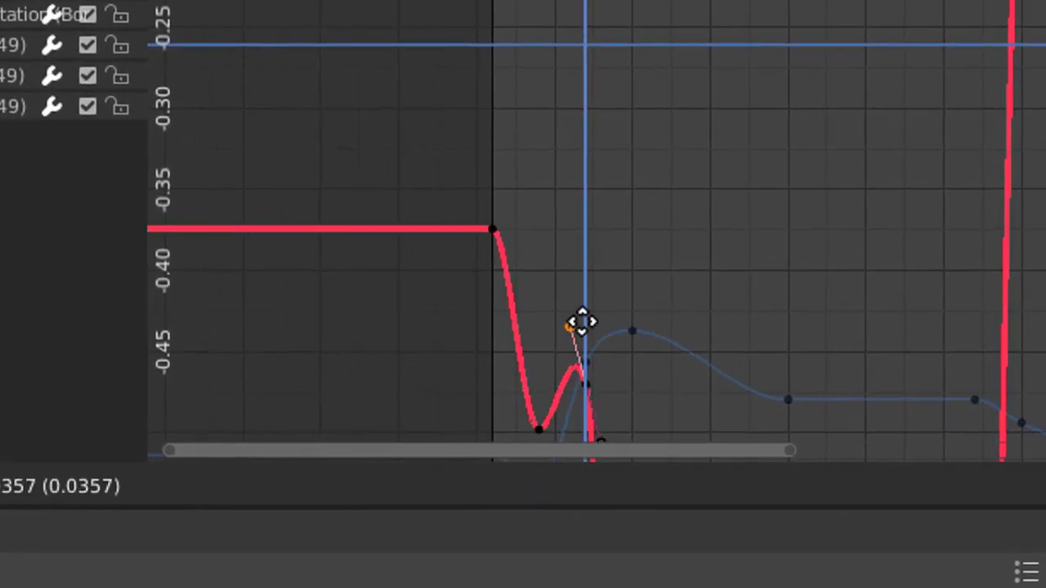
right_click(602, 371)
left_click(613, 377)
key("g")
right_click(551, 384)
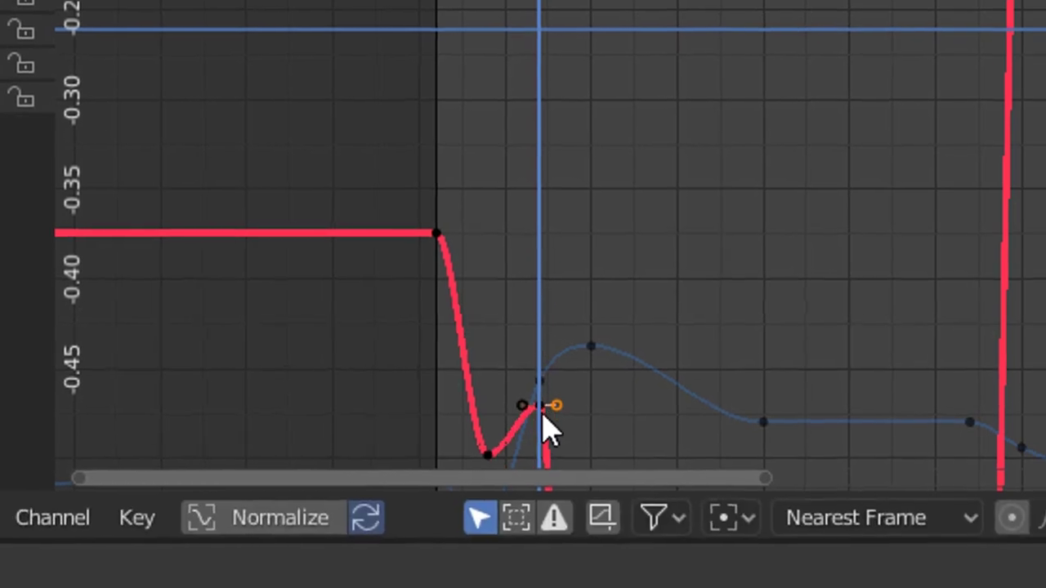
key("g")
left_click(550, 360)
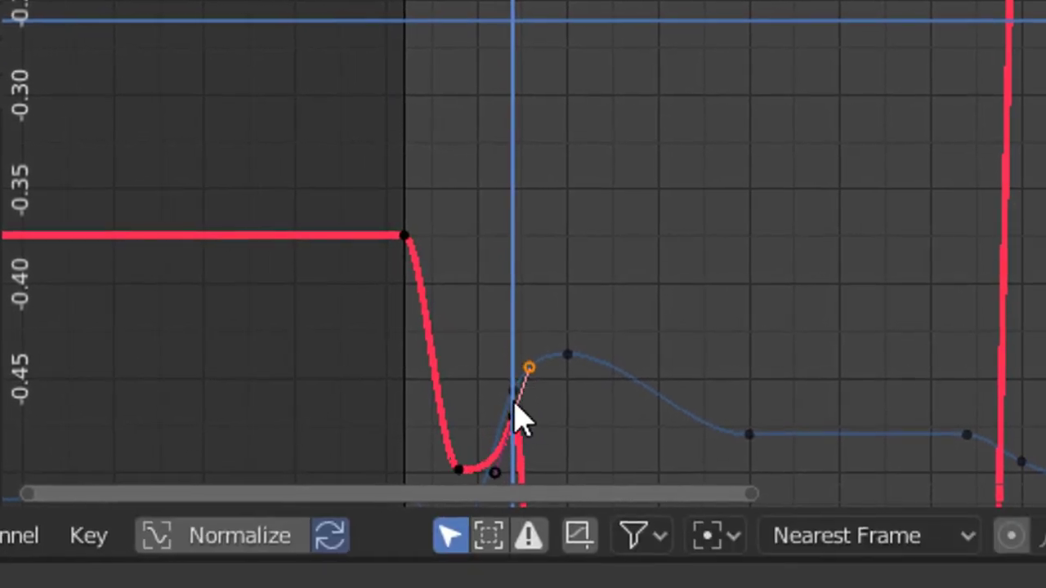
key("ctrl+z")
- Raise the X Location curve's keyframe at frame 7 to about -0.30 and play back the motion
middle_click_drag(551, 425, 546, 255)
scroll(552, 273, "up", 3)
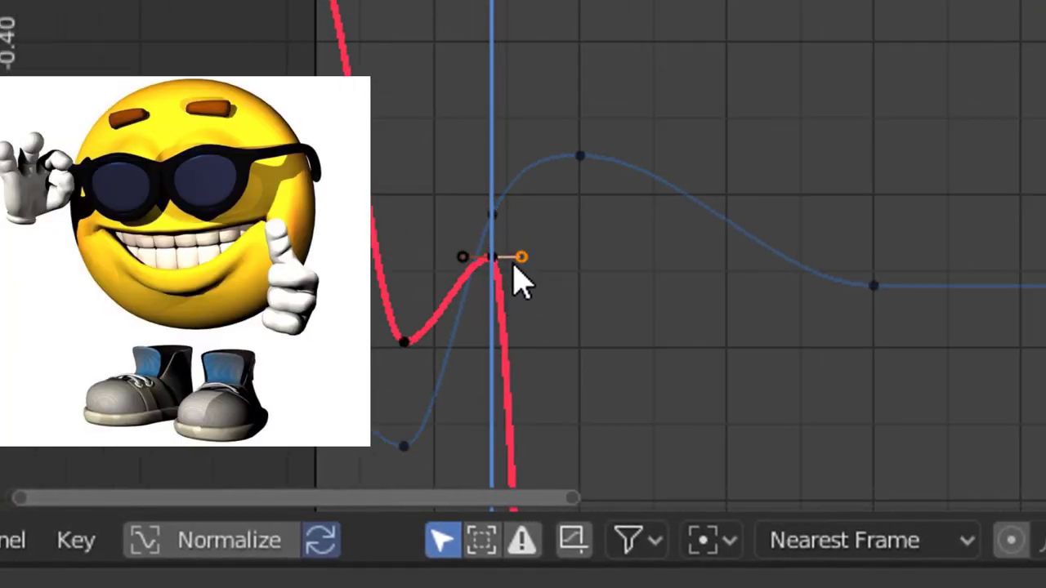
key("g")
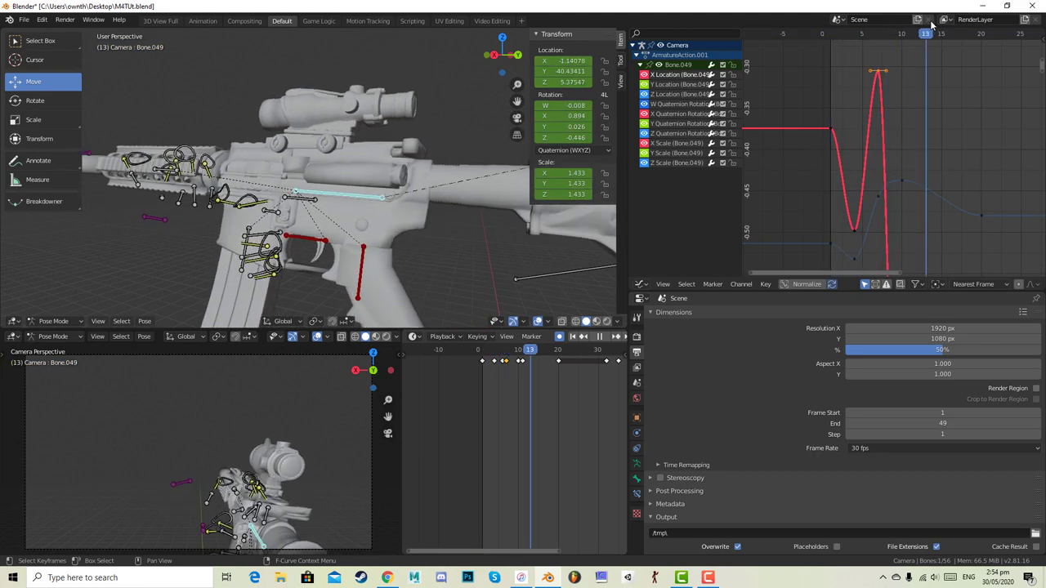
left_click(833, 42)
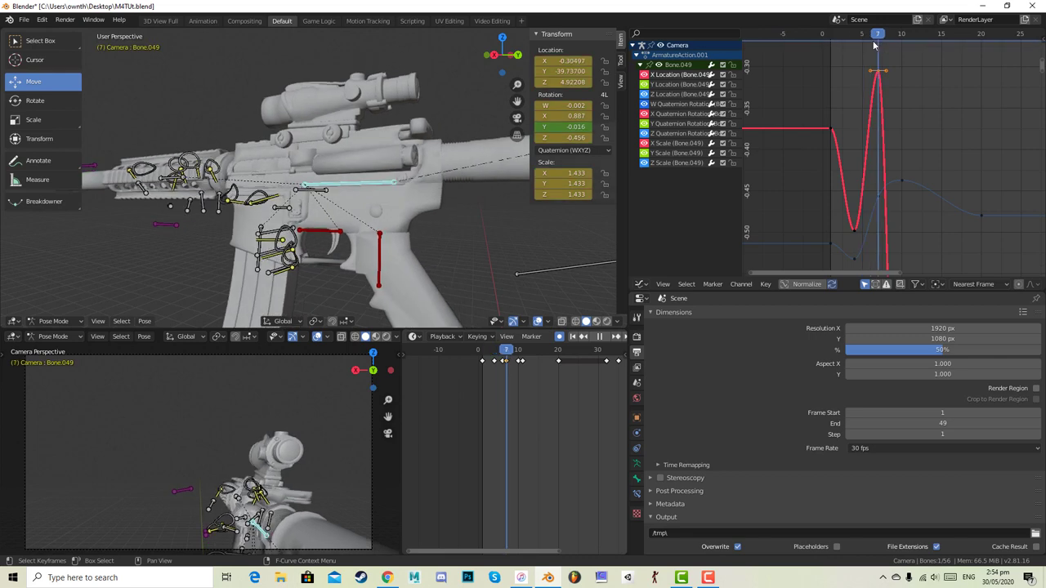
- Raise the X Location curve's keyframe at frame 7 further to about 0.01 and review the playback
left_click_drag(874, 45, 869, 50)
middle_click_drag(883, 90, 879, 287)
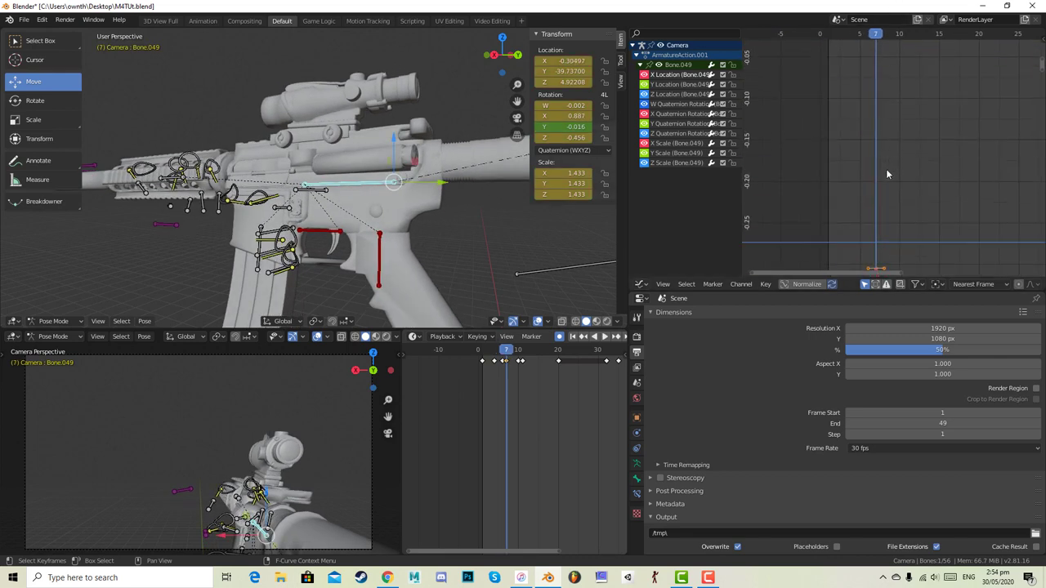
scroll(887, 184, "down", 4)
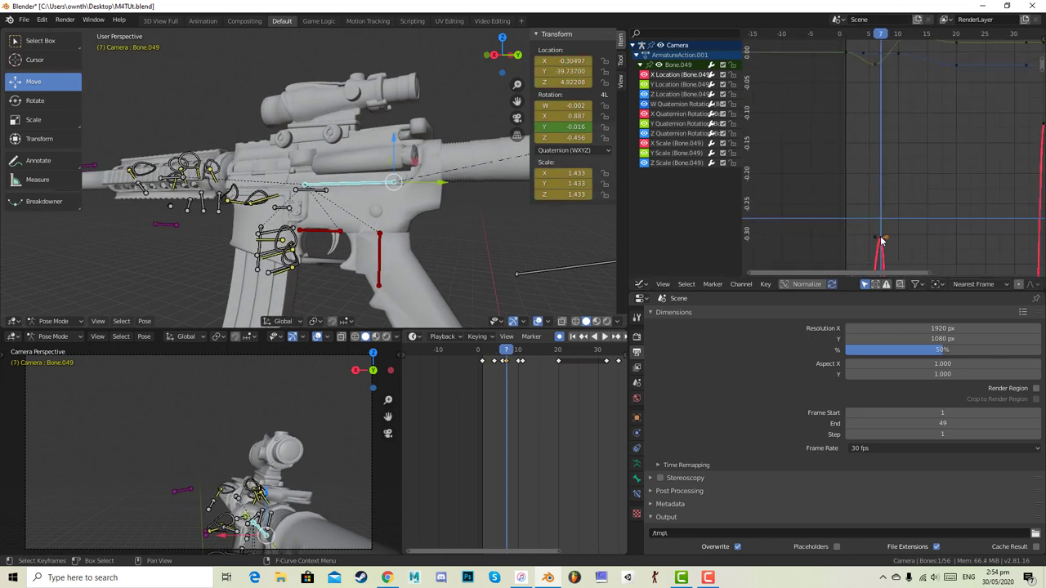
left_click_drag(882, 241, 881, 209)
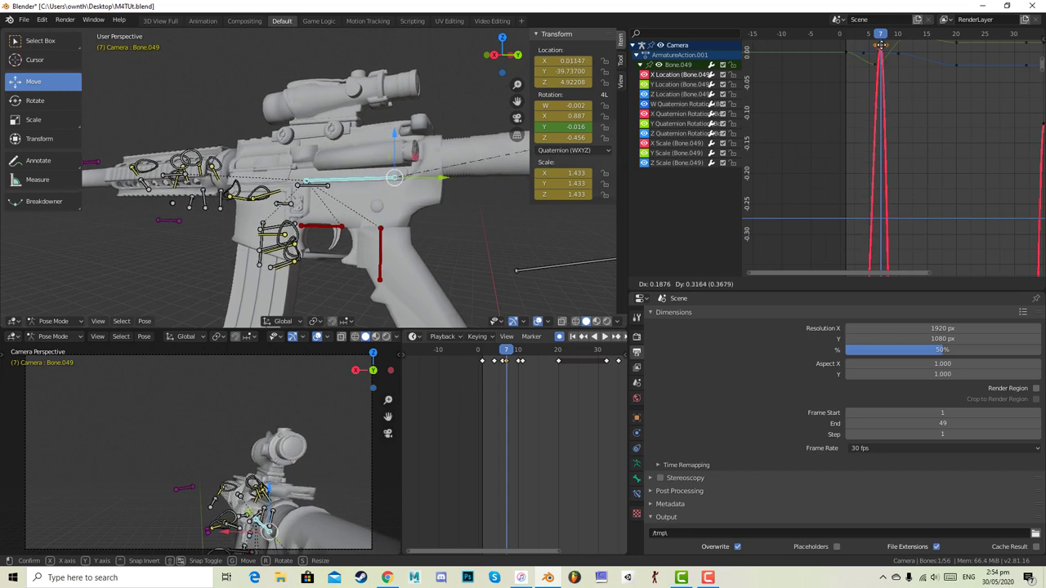
left_click_drag(882, 39, 886, 65)
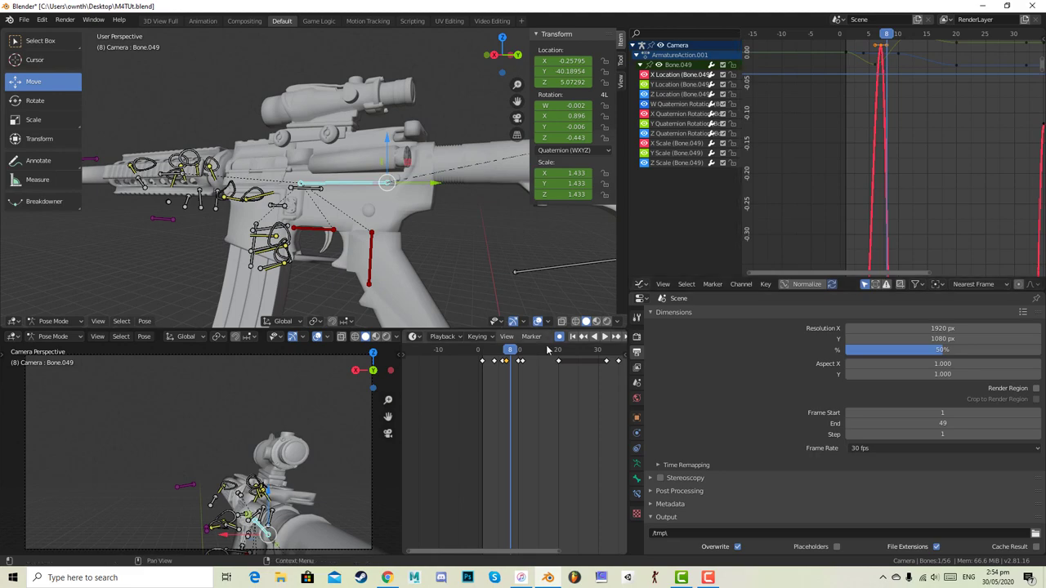
key("space")
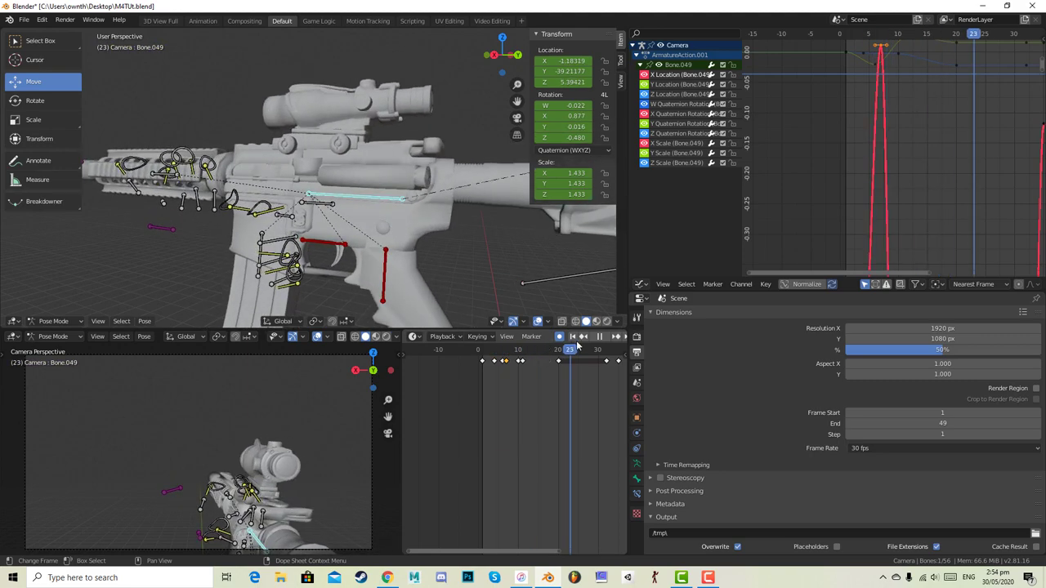
left_click_drag(577, 347, 523, 348)
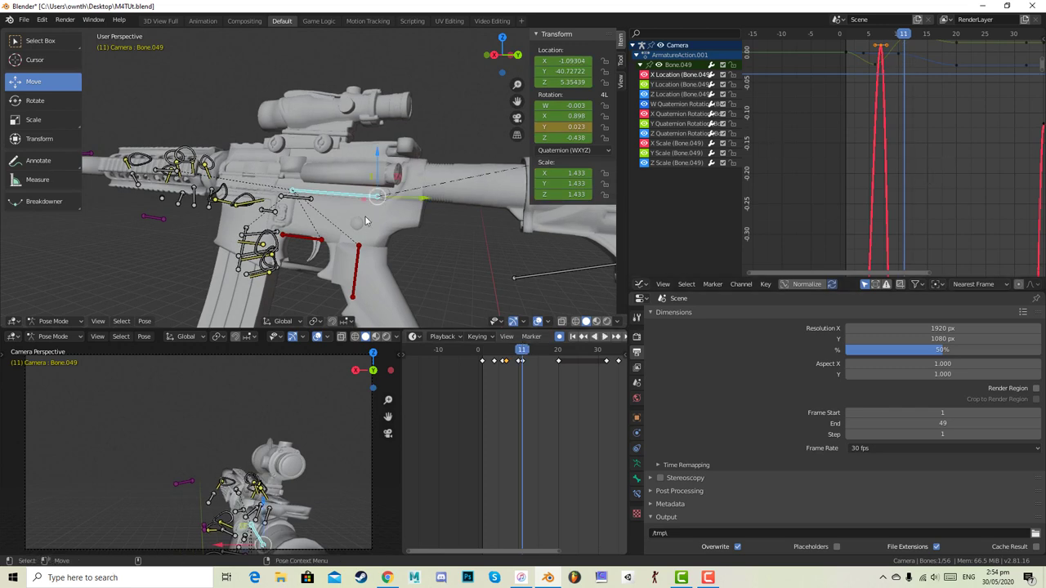
- Try moving the Z Quaternion Rotation curve's keyframe at frame 10 upward and cancel the move
middle_click_drag(881, 200, 899, 184)
scroll(906, 195, "down", 5)
scroll(901, 162, "up", 2)
left_click(890, 158)
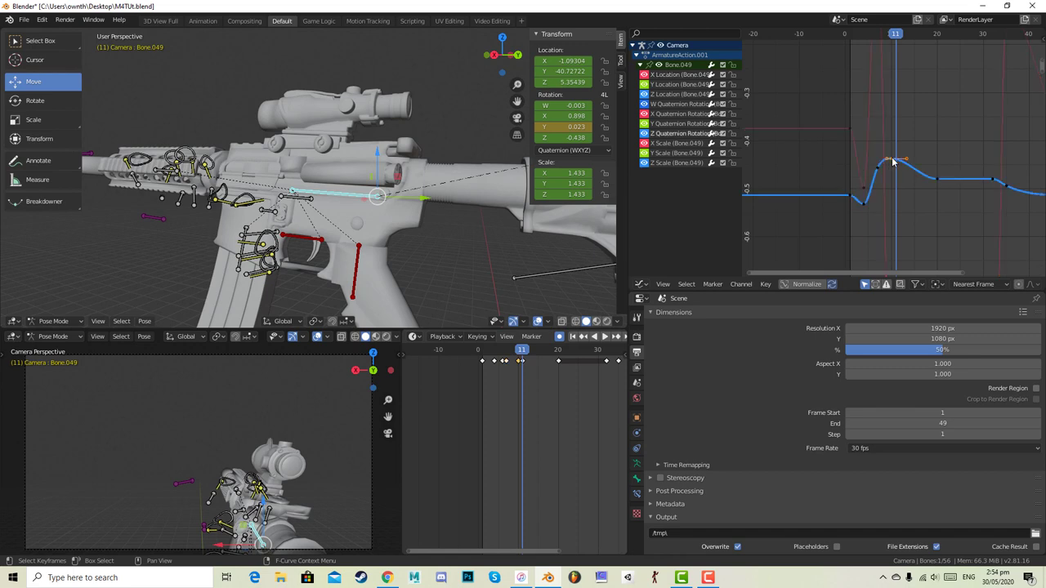
key("g")
right_click(893, 145)
- Lower the Y Quaternion Rotation curve's keyframe at frame 20 to about -0.009
middle_click_drag(953, 172, 945, 85)
scroll(938, 188, "down", 3)
middle_click_drag(936, 211, 957, 163)
middle_click_drag(957, 125, 946, 260)
middle_click_drag(915, 123, 910, 249)
scroll(911, 228, "up", 4)
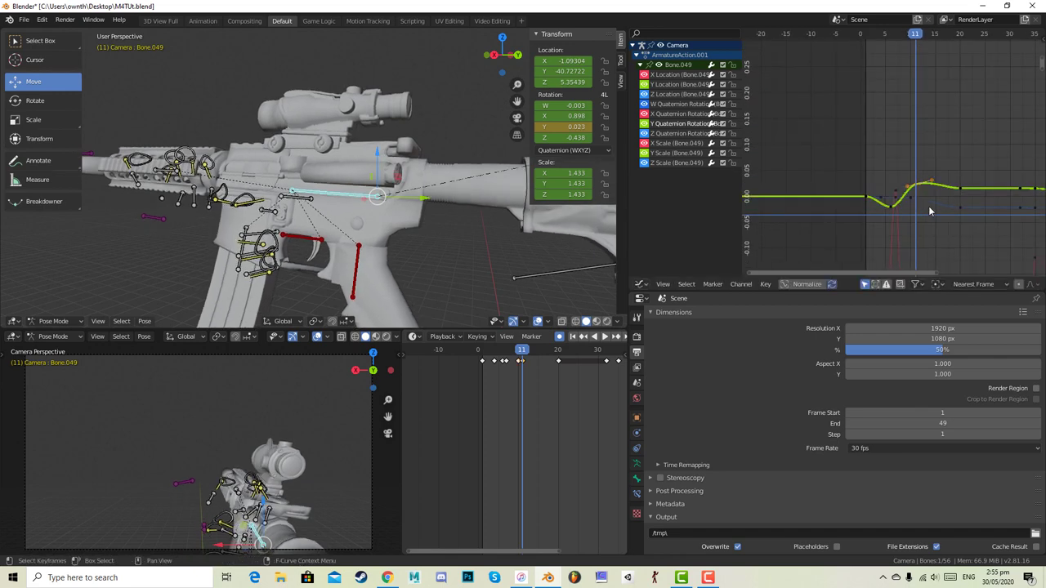
scroll(929, 206, "up", 2)
middle_click_drag(916, 198, 908, 188)
left_click_drag(878, 39, 973, 36)
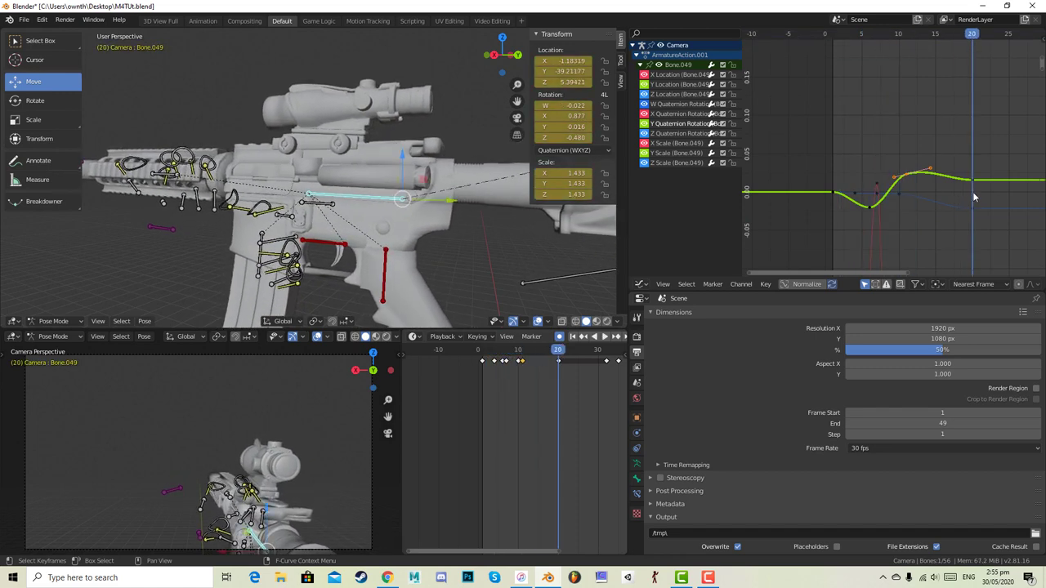
left_click_drag(973, 185, 971, 200)
left_click(971, 204)
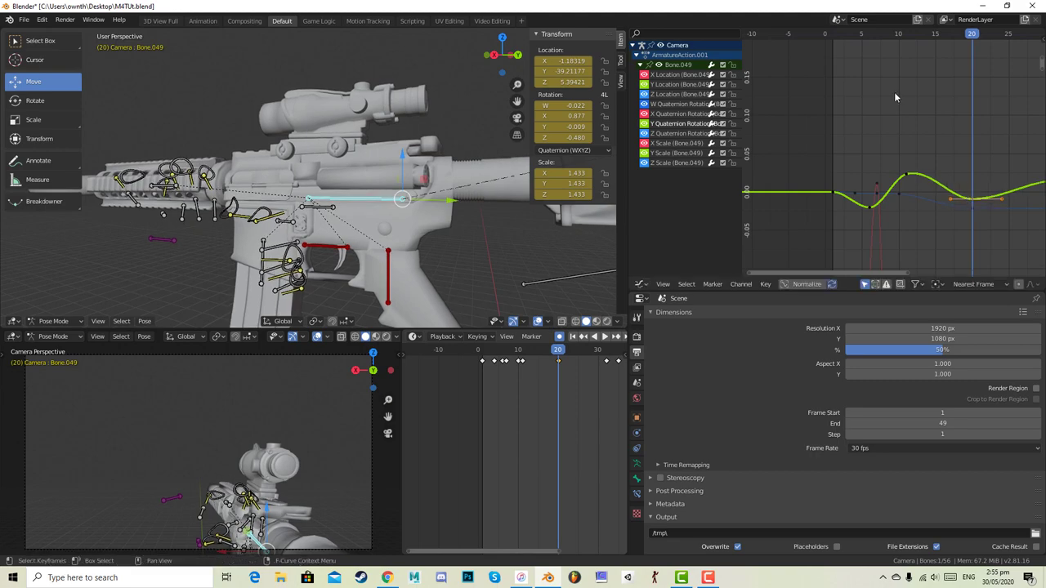
- Play back the motion, try shifting the Y Quaternion Rotation keyframe at frame 20 earlier, and revert the move
key("space")
left_click_drag(845, 39, 943, 38)
left_click_drag(973, 206, 953, 202)
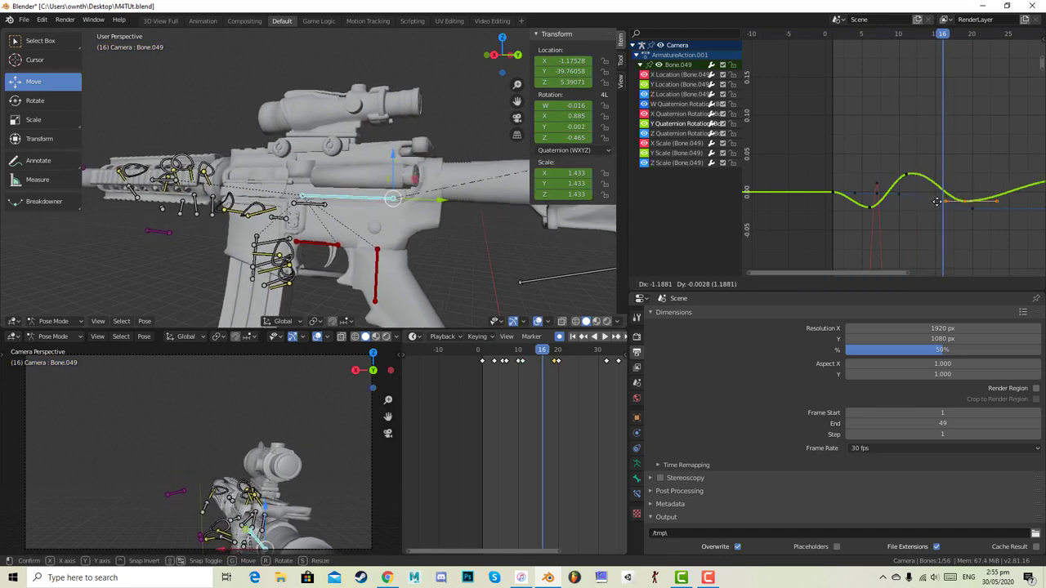
left_click_drag(937, 202, 937, 201)
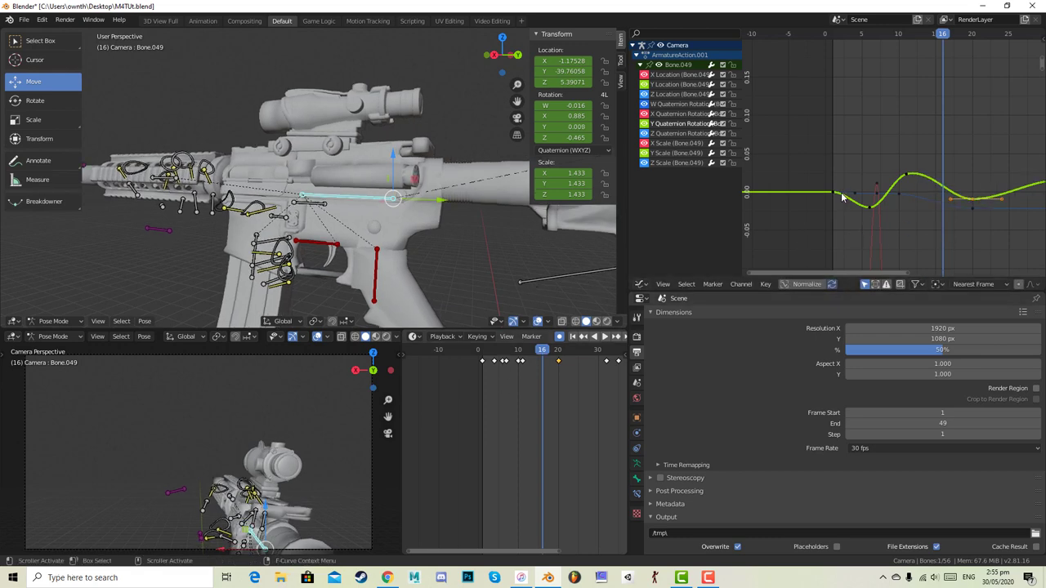
- Move the Y Quaternion Rotation curve's keyframe from frame 20 to frame 16 and play back the result
key("space")
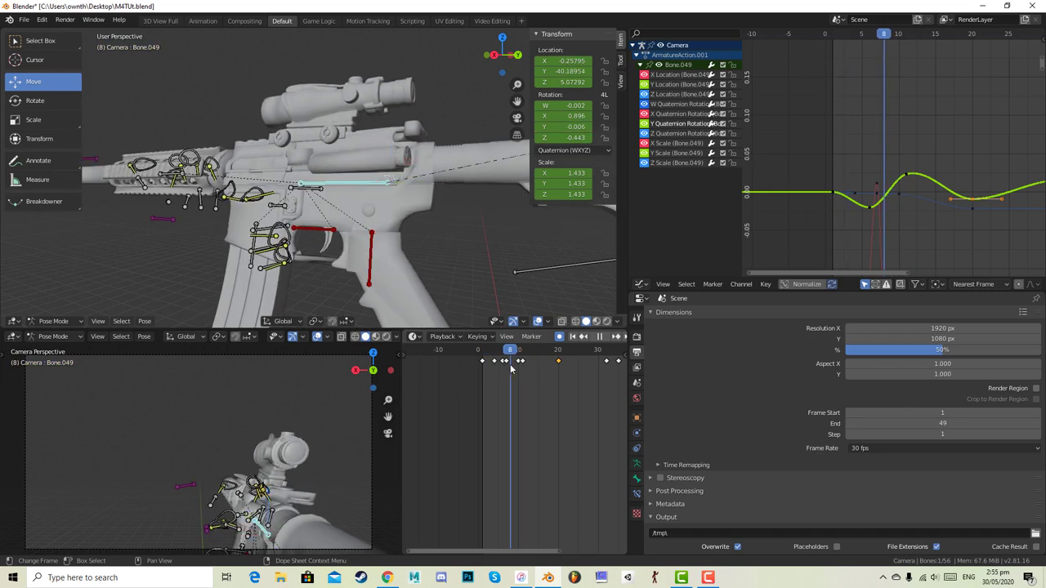
left_click(898, 32)
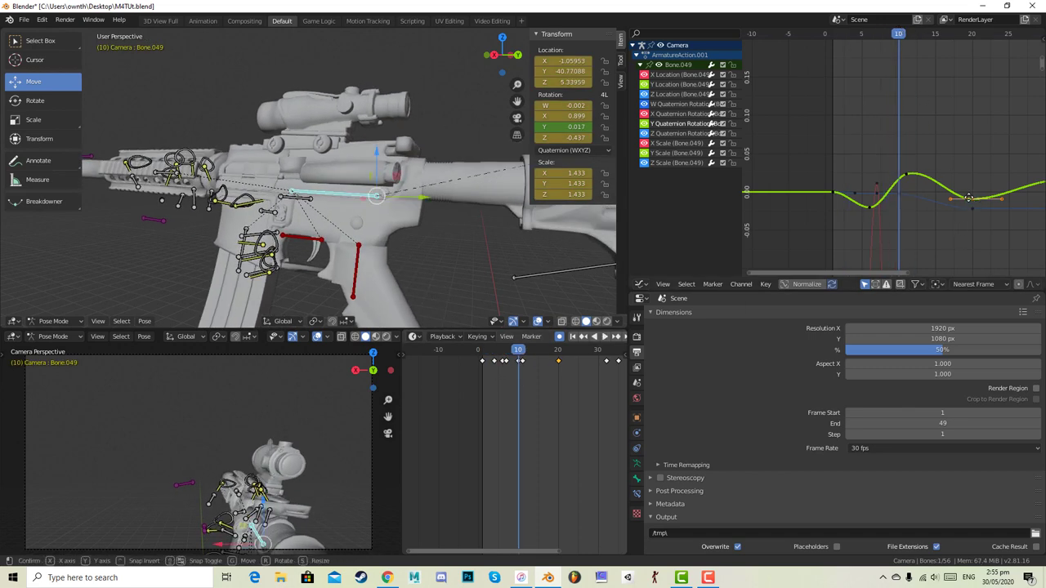
left_click(942, 202)
key("space")
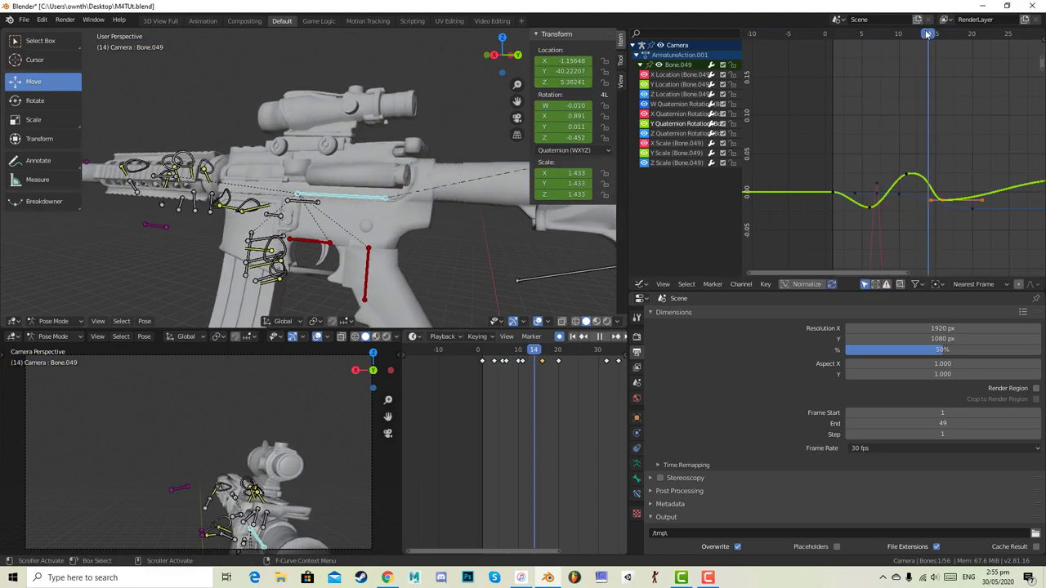
- Move the Y Quaternion Rotation curve's peak keyframe to frame 9 and the dip keyframe after it to frame 14
left_click(906, 38)
left_click_drag(906, 37, 892, 44)
left_click_drag(907, 178, 892, 178)
left_click_drag(943, 202, 902, 175)
left_click_drag(874, 36, 925, 47)
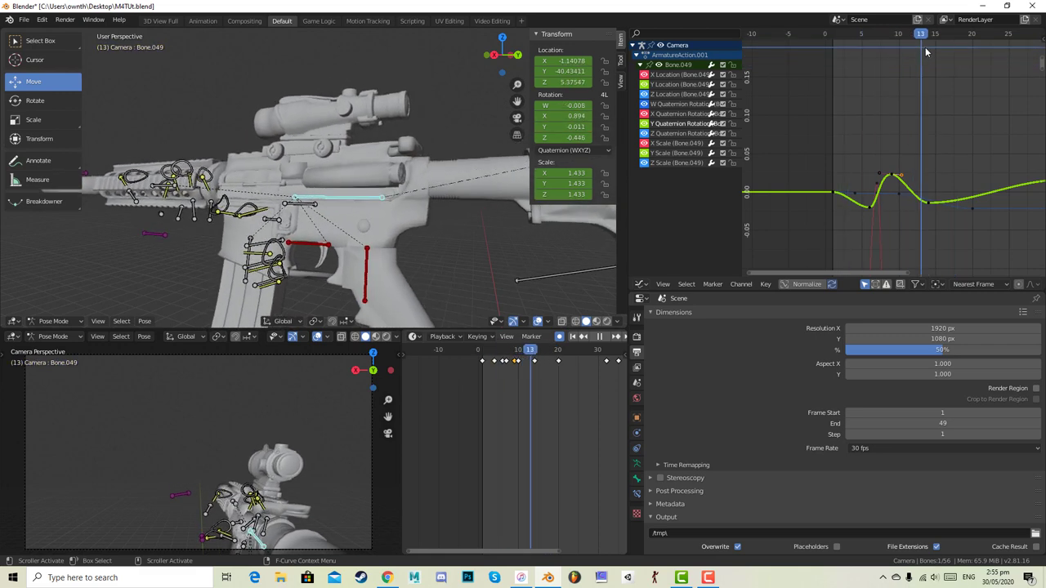
- Shift the Y Quaternion Rotation dip keyframe to frame 13 with its outgoing handle angled downward, and play back the motion
left_click_drag(929, 205, 969, 206)
left_click(953, 211)
middle_click_drag(900, 197, 852, 204)
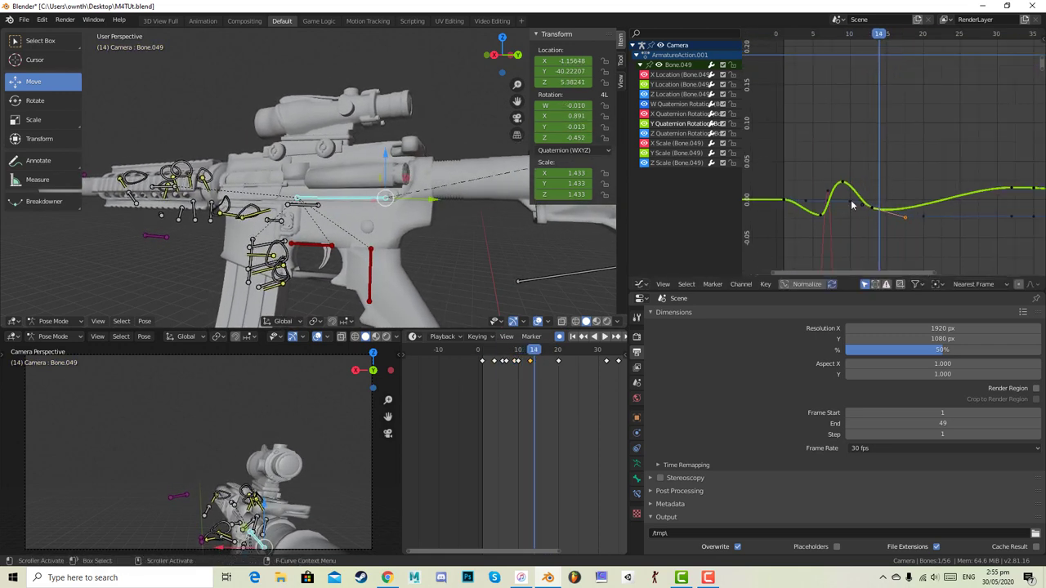
key("space")
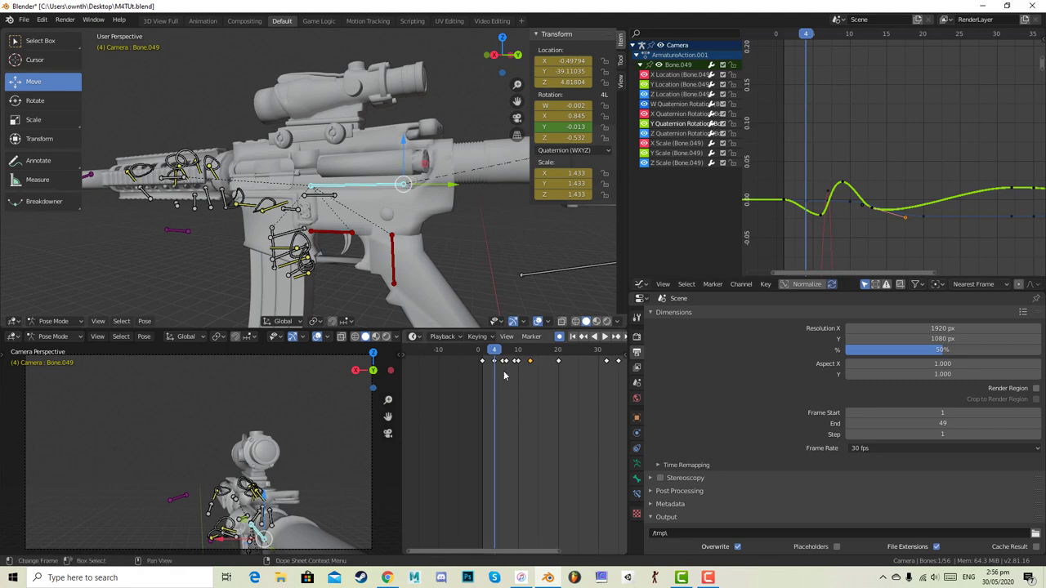
left_click(602, 337)
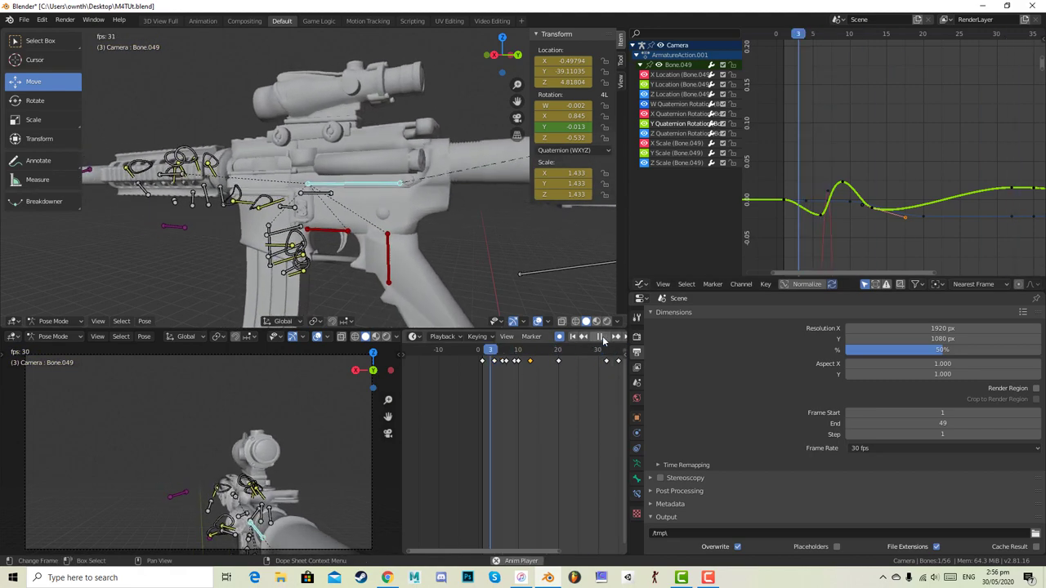
left_click(601, 337)
- Try rotating the receiver bone at frame 20 and undo the rotation
left_click_drag(498, 352, 559, 336)
middle_click_drag(517, 285, 411, 253)
left_click(15, 101)
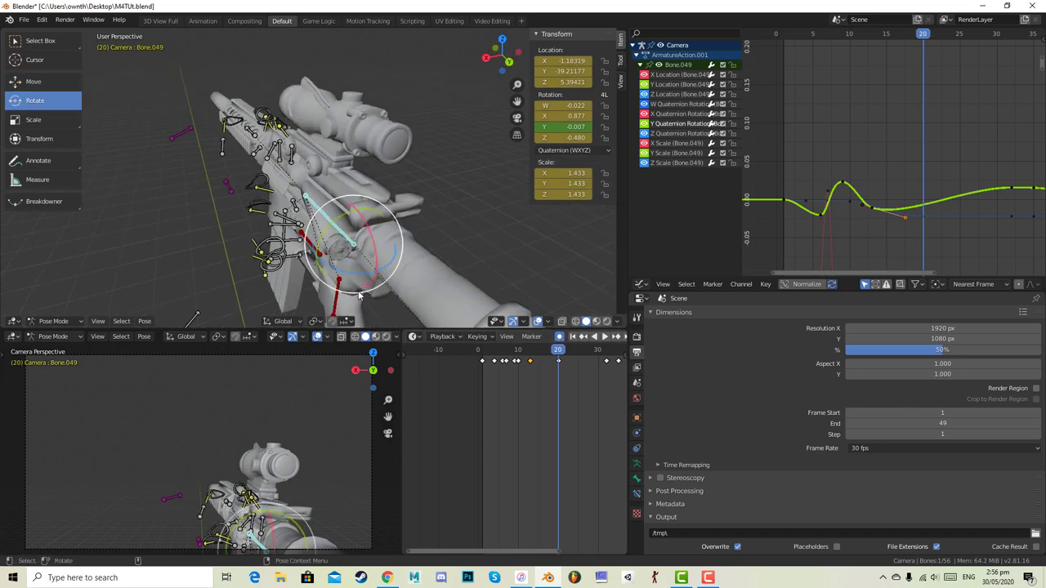
mouse_move(352, 276)
left_mouse_down()
mouse_move(394, 273)
mouse_move(319, 276)
mouse_move(339, 282)
left_mouse_up()
key("ctrl+z")
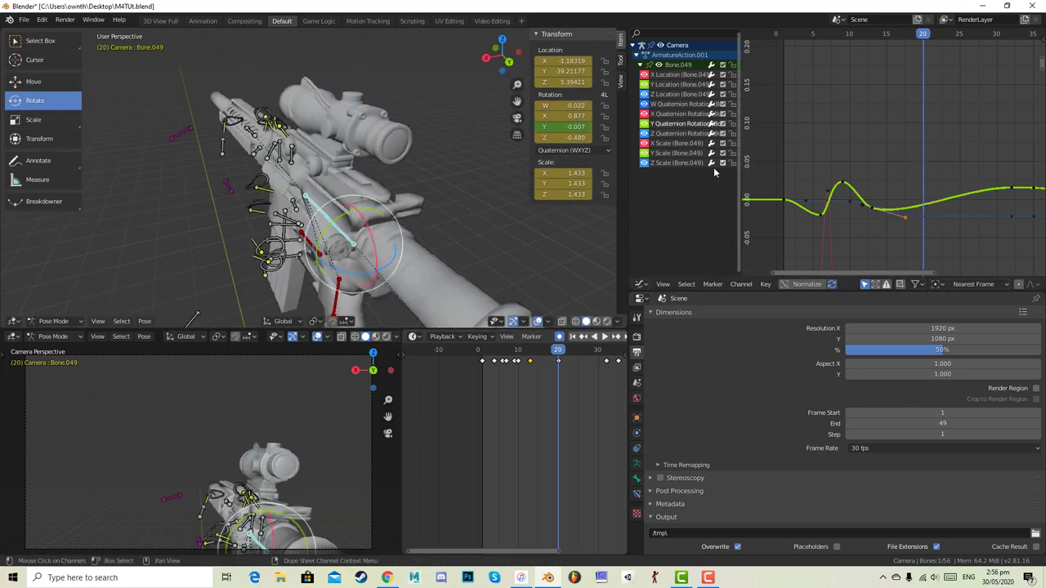
- Delete the W Quaternion Rotation curve's keyframe at frame 20 and play back the motion
middle_click_drag(917, 235, 919, 193)
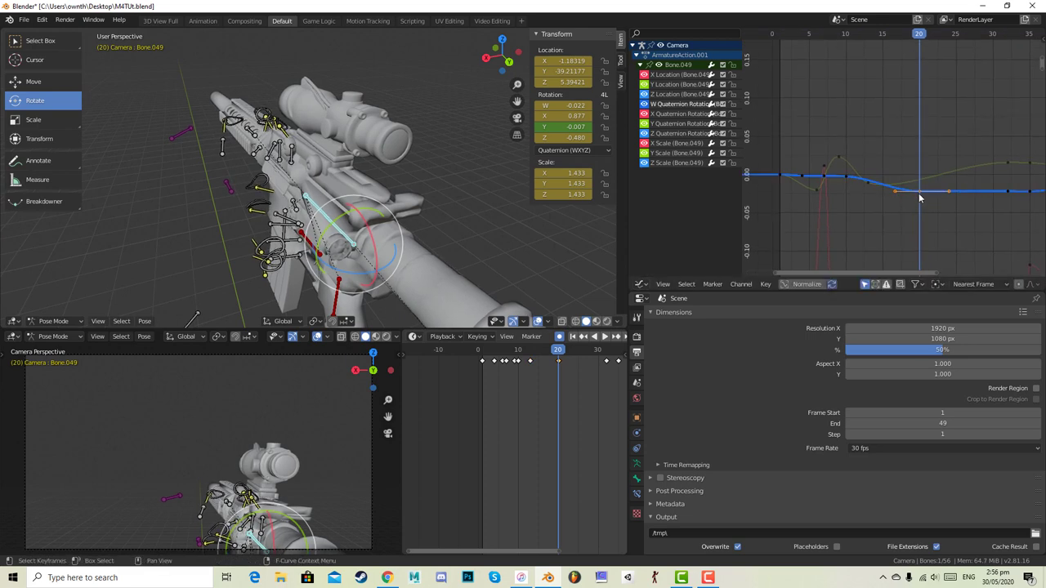
right_click(919, 197)
left_click(922, 197)
key("space")
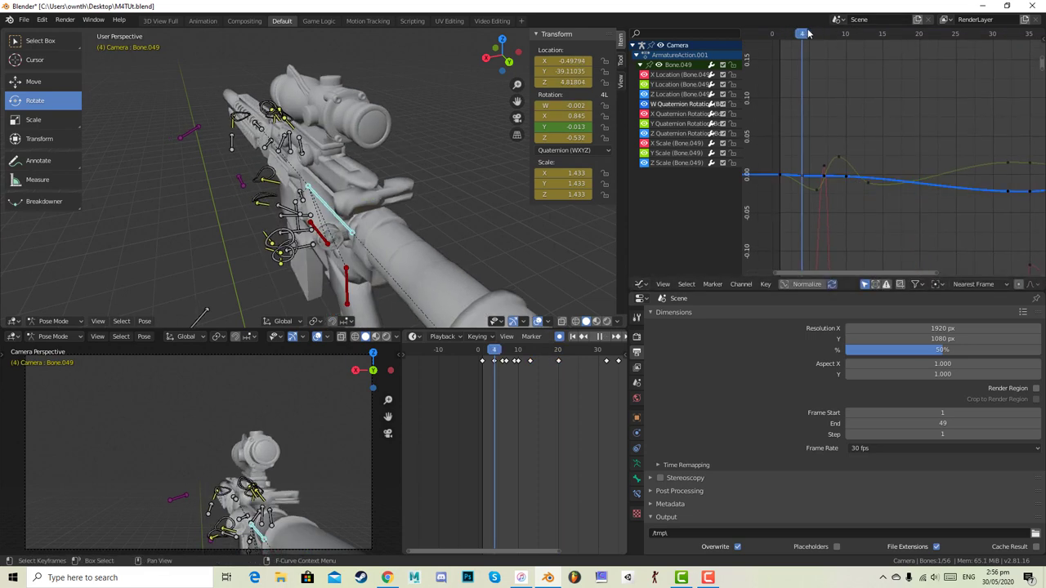
- Move the W Quaternion Rotation curve's keyframe from frame 10 to frame 9, raise it to about 0.003, and play back the motion
left_click_drag(843, 23, 842, 24)
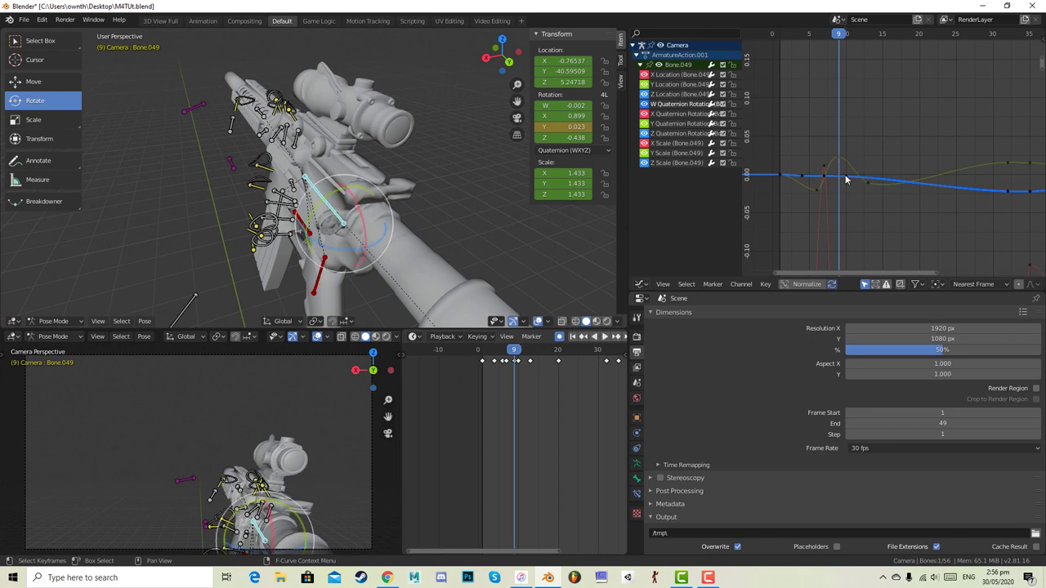
left_click_drag(846, 175, 836, 172)
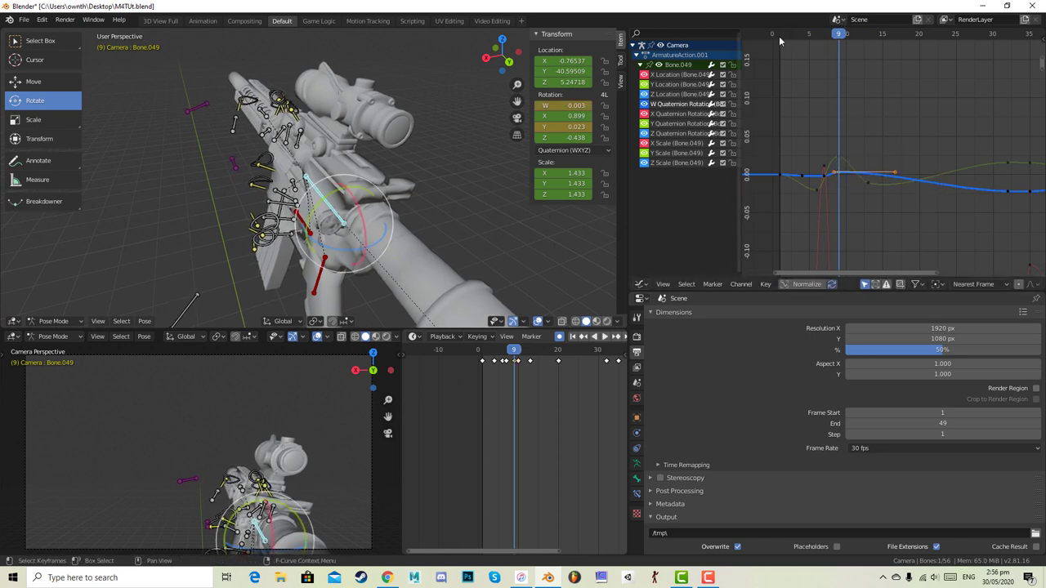
key("space")
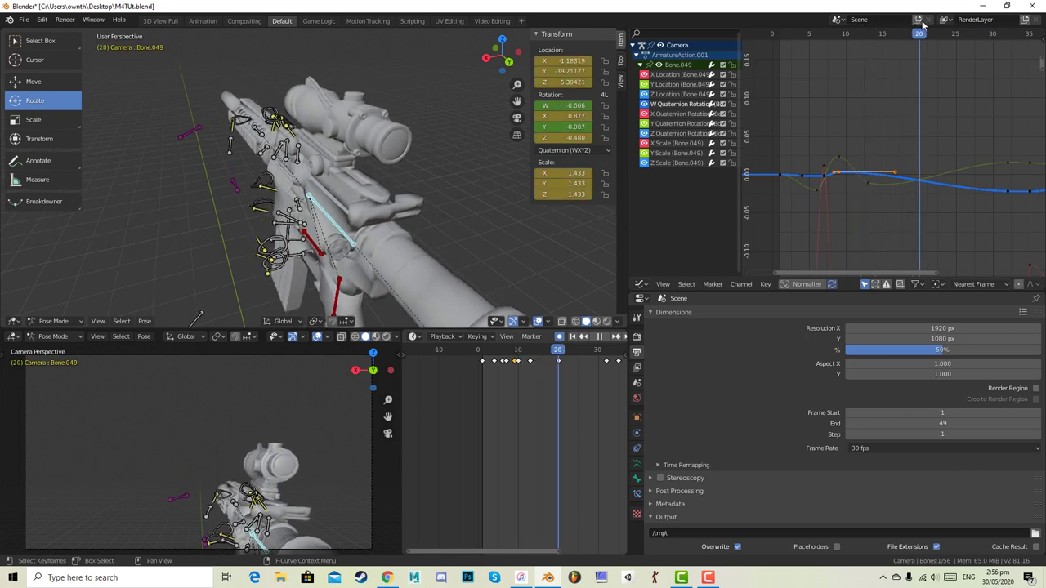
key("space")
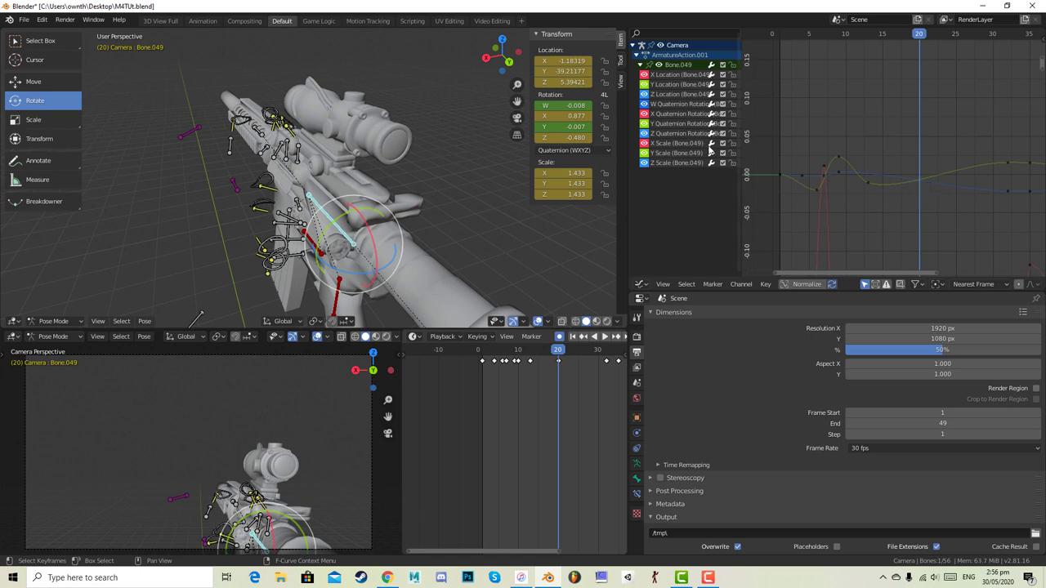
- Insert a keyframe on the receiver bone's W Quaternion Rotation curve at frame 20 and raise it to about 0.004
right_click(678, 139)
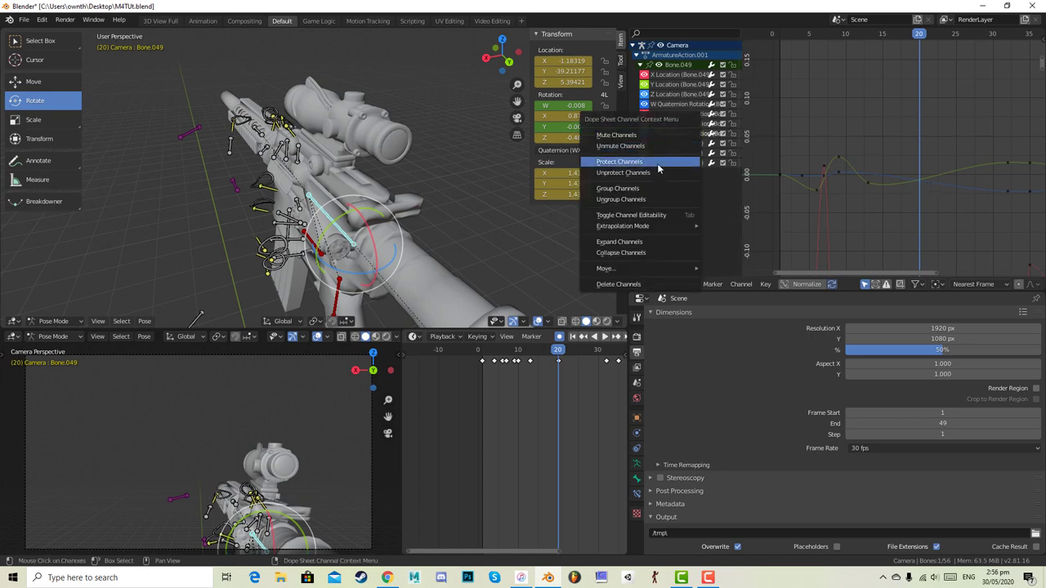
right_click(920, 185)
left_click(919, 181)
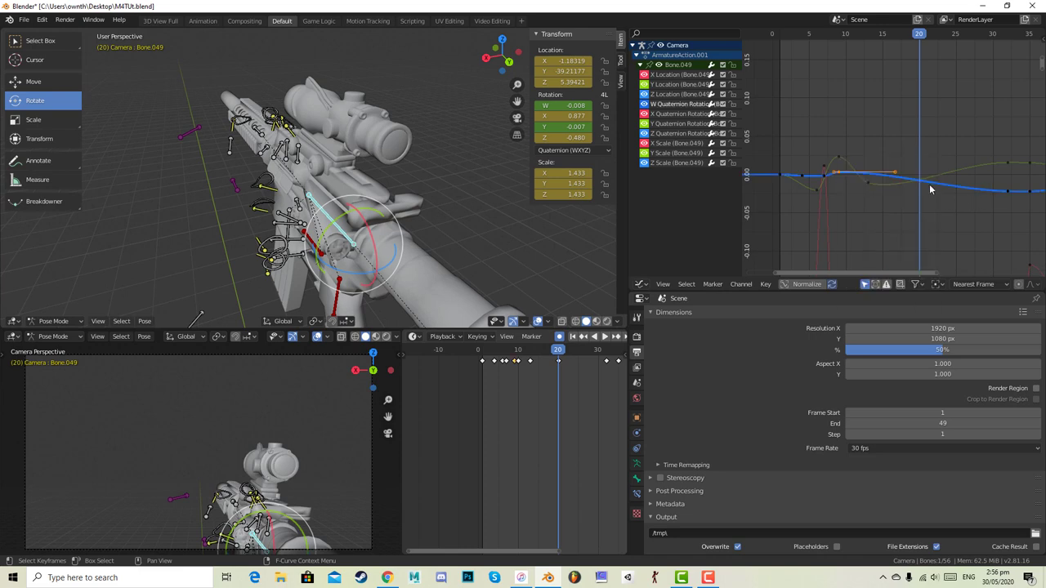
key("i")
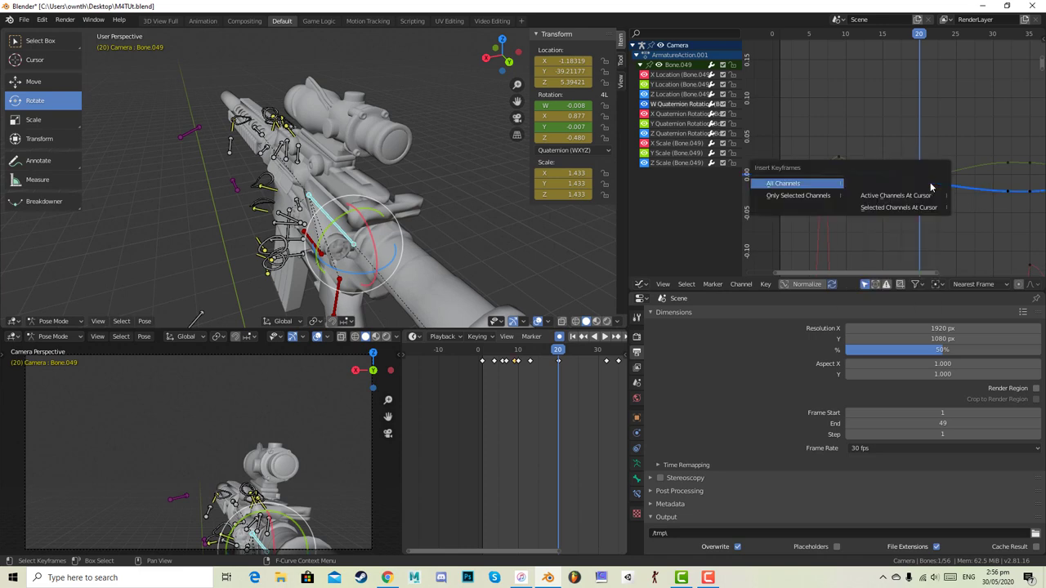
key("Escape")
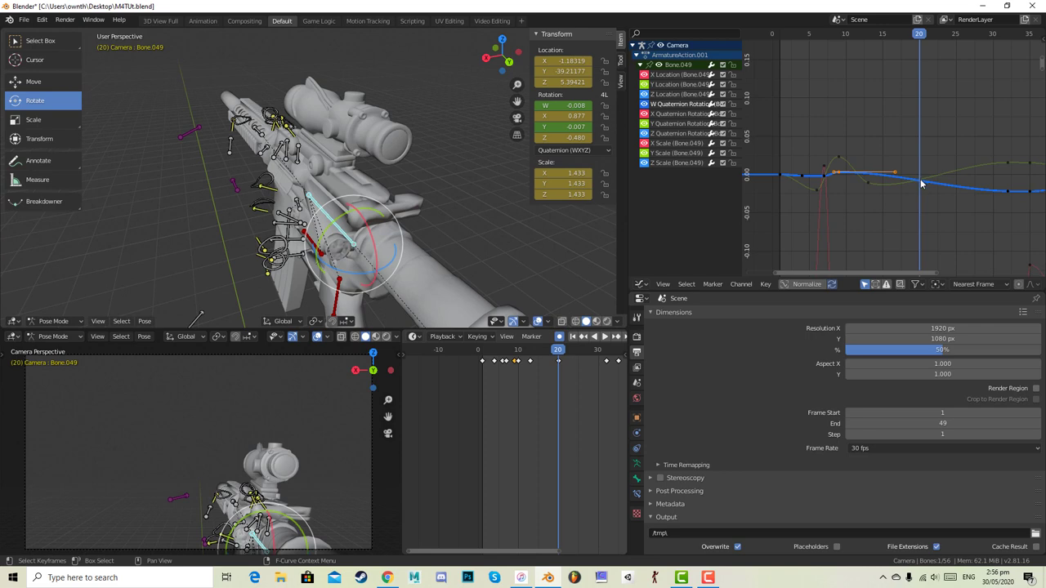
key("i")
left_click(814, 193)
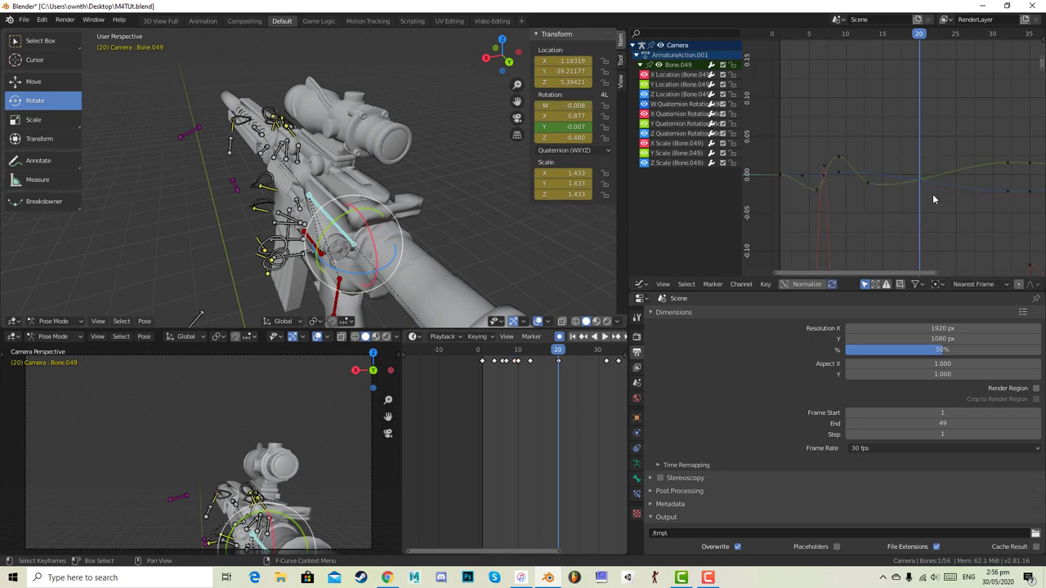
left_click_drag(920, 185, 920, 171)
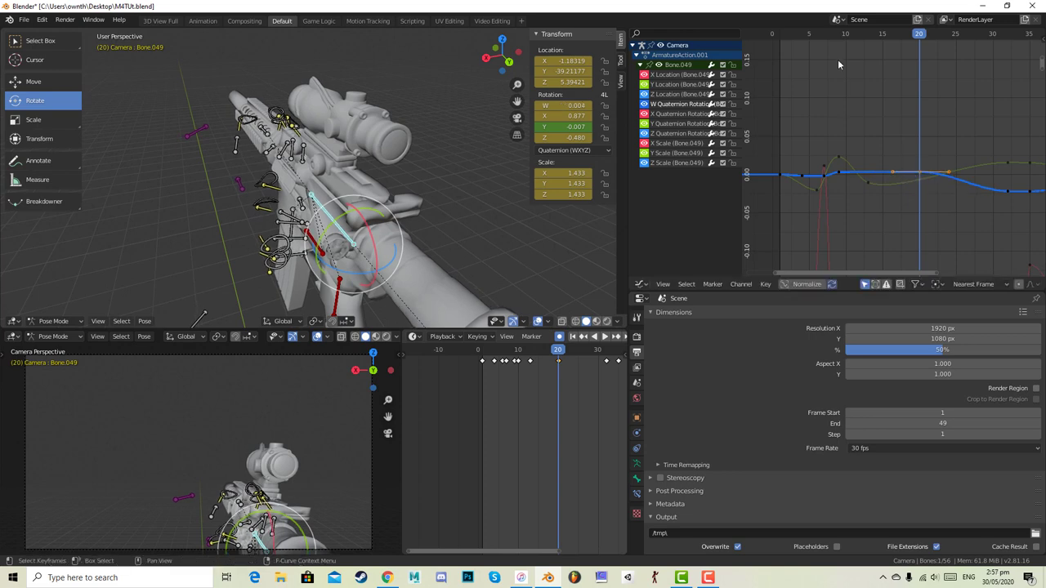
- Scrub through the opening frames and play back the motion to check the reshaped W rotation curve
left_click_drag(840, 34, 905, 18)
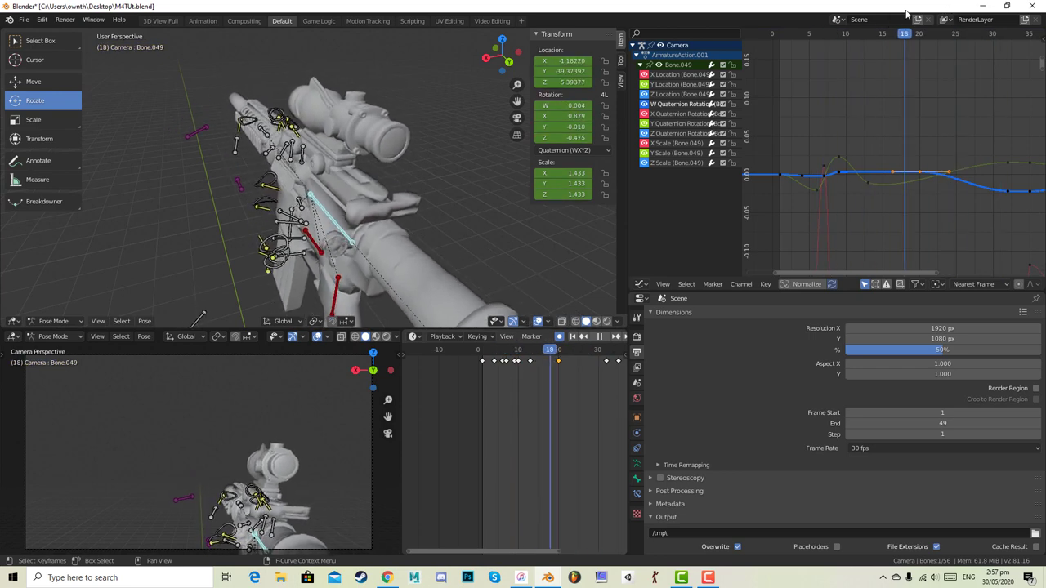
key("Escape")
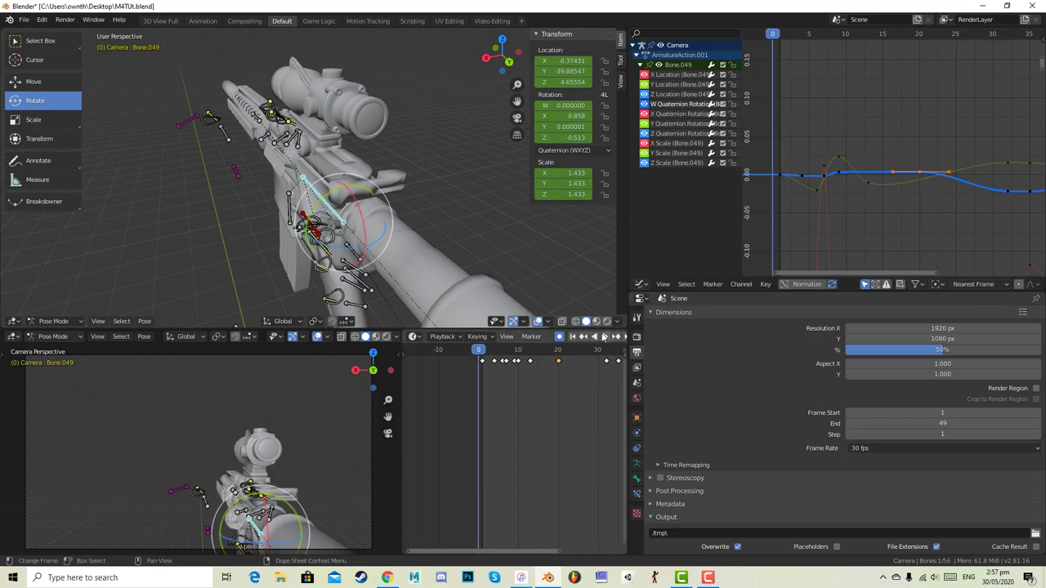
left_click(604, 338)
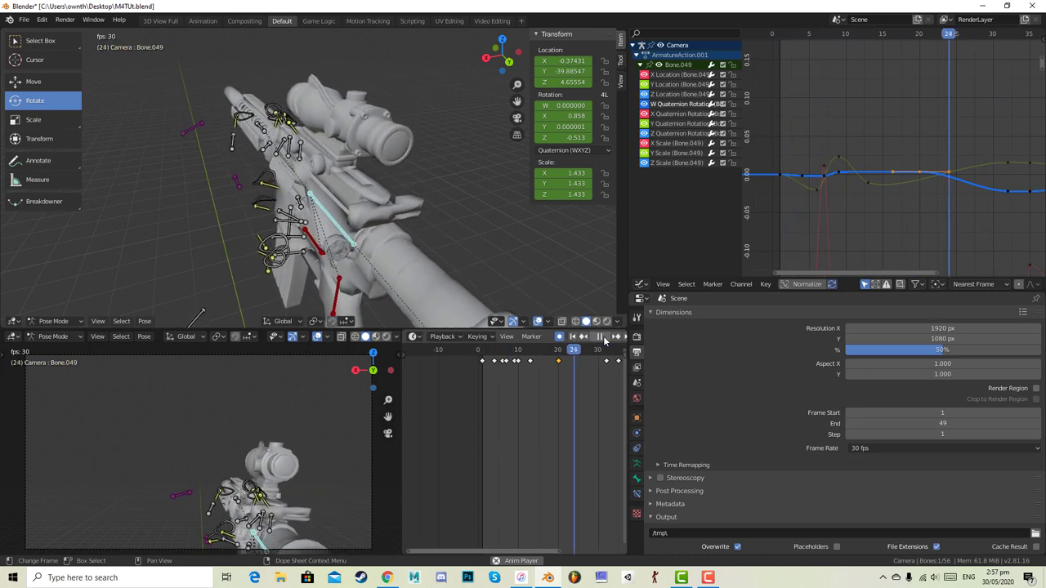
left_click(604, 340)
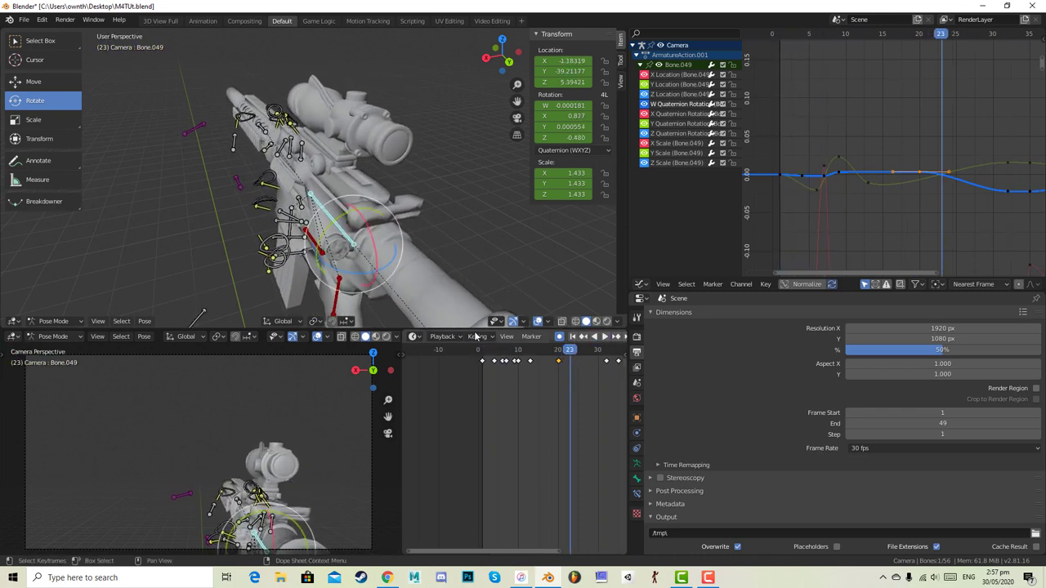
- Rotate the receiver bone at frame 32 to about X 0.924, Y 0.029, Z -0.381 and play back the motion
left_click_drag(481, 349, 606, 349)
key("space")
key("Escape")
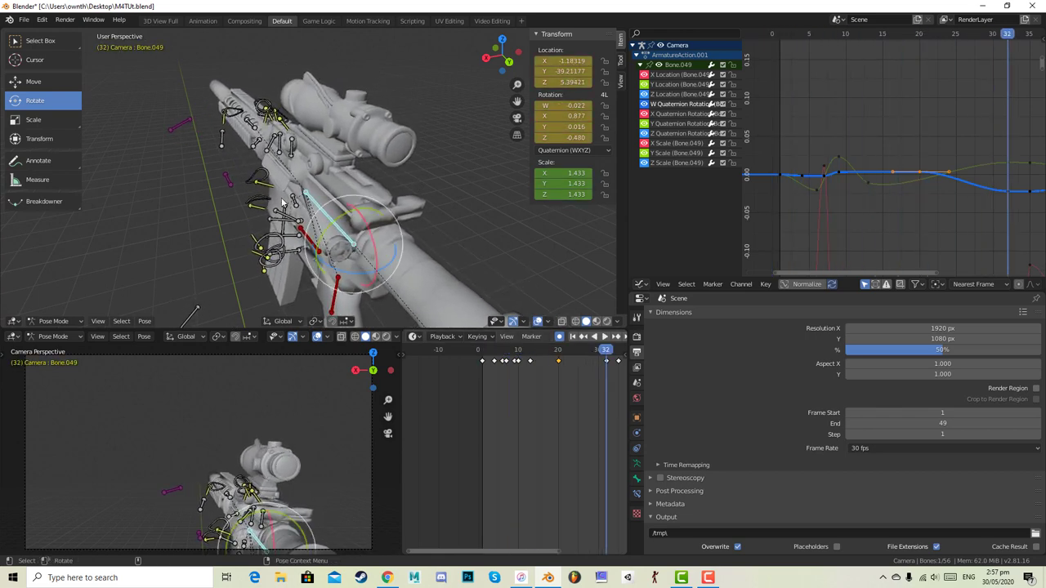
left_click_drag(324, 232, 342, 219)
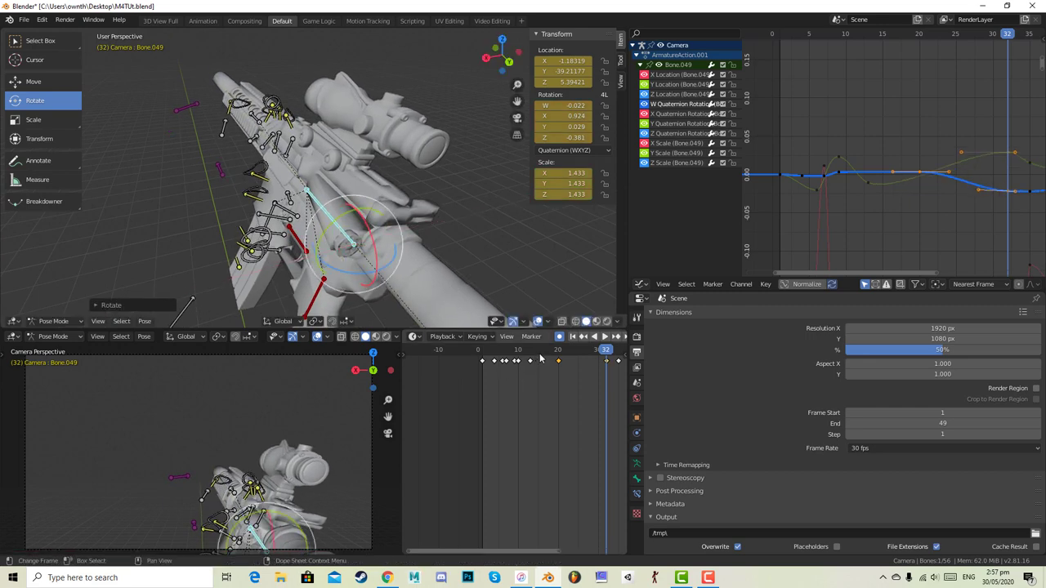
key("space")
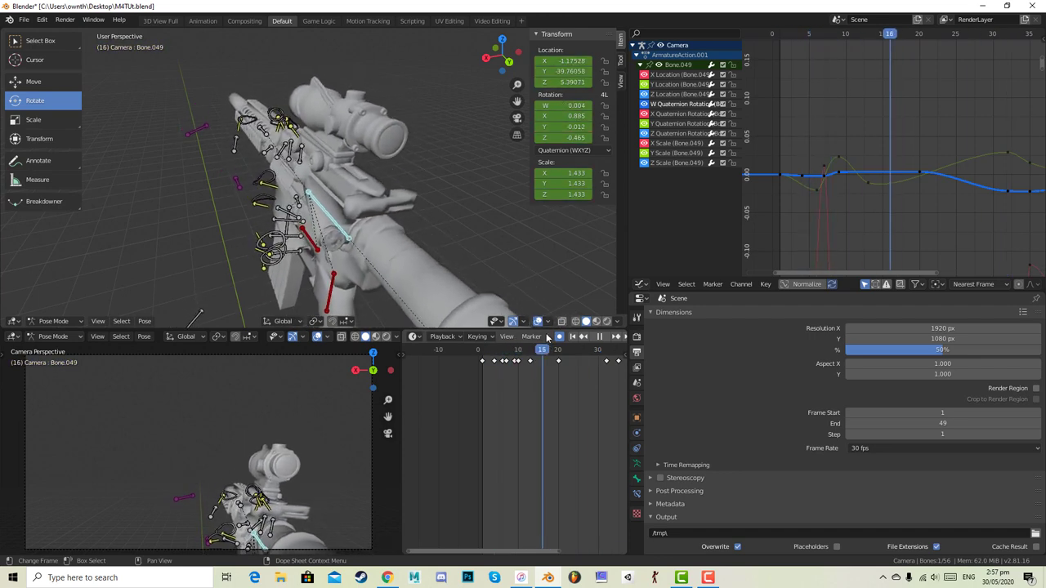
key("space")
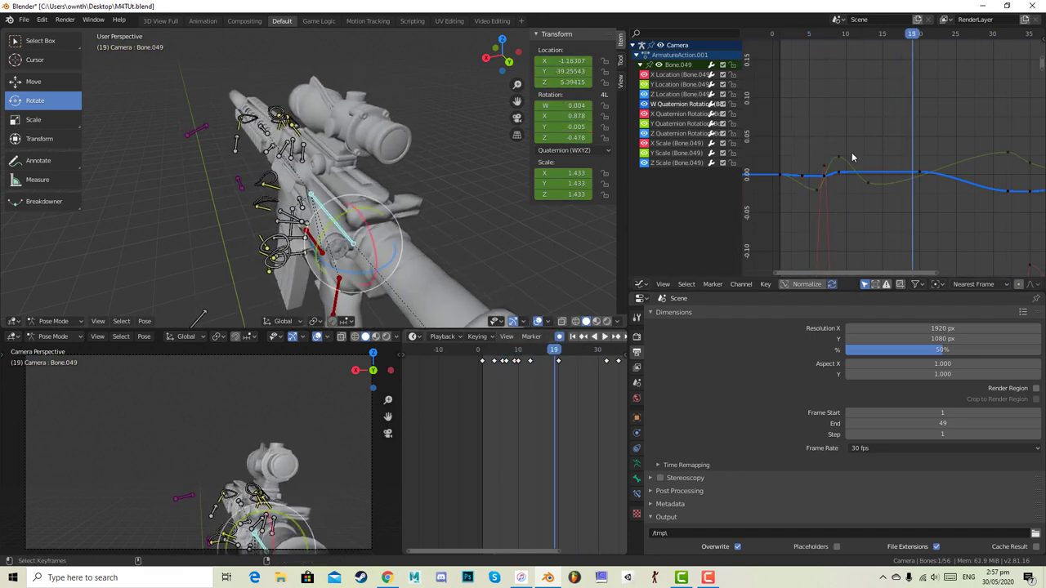
- Examine the receiver bone's curves in the Graph Editor, focusing on the keyframes between frames 1 and 11
scroll(850, 163, "up", 1)
middle_click_drag(830, 210, 871, 168)
scroll(850, 168, "down", 2)
scroll(850, 176, "down", 2)
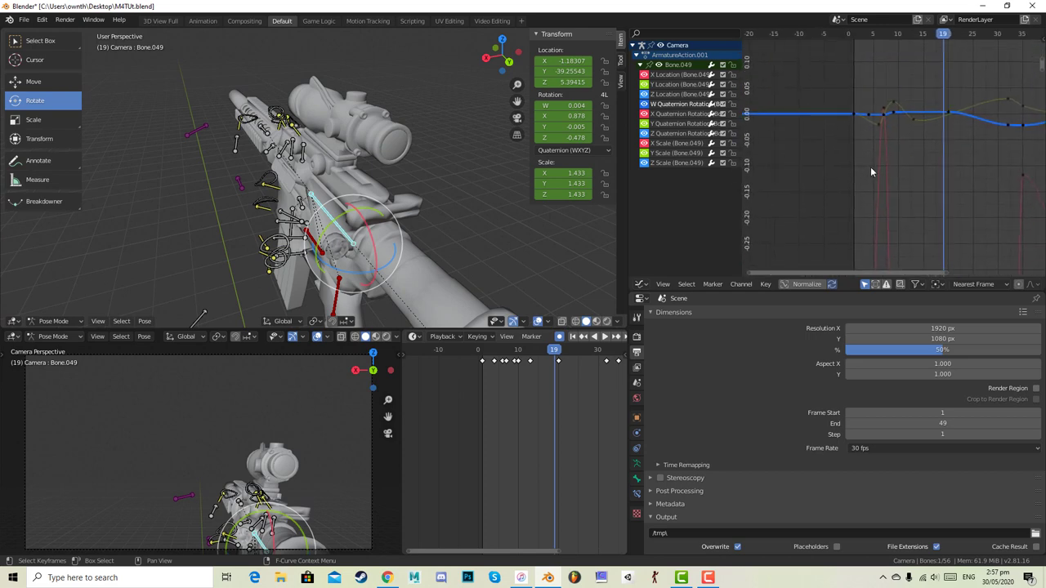
middle_click_drag(963, 160, 812, 196, "ctrl")
scroll(860, 165, "up", 6)
scroll(928, 190, "up", 5)
scroll(927, 190, "up", 4)
left_click_drag(832, 144, 800, 197)
left_click(818, 155)
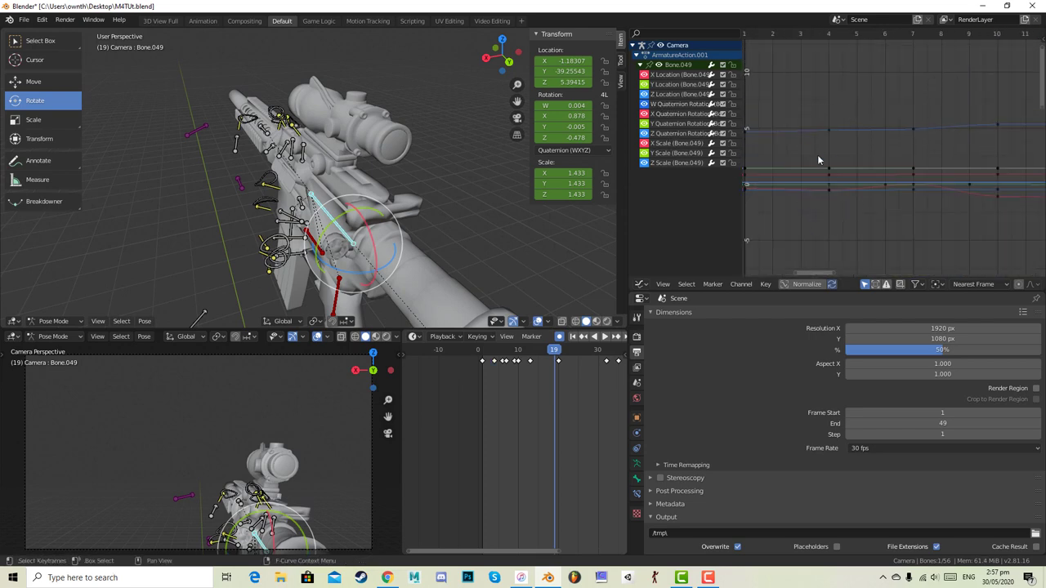
- Play back the motion from the start of the animation
left_click(484, 351)
key("space")
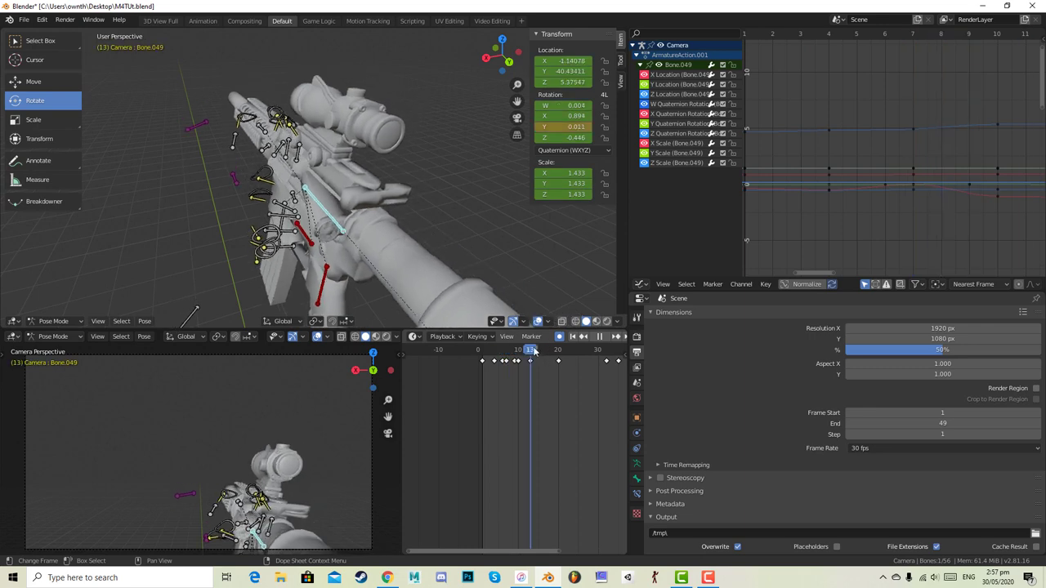
key("space")
- Try to spread the timeline keyframes between frames 4 and 13 by scaling them about frame 7
left_click_drag(561, 381, 491, 357)
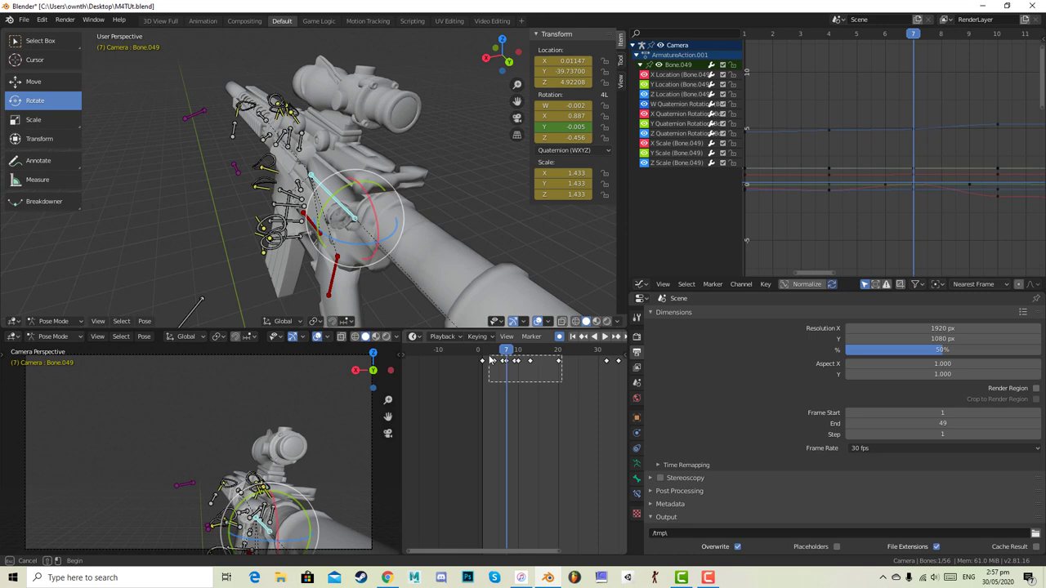
left_click_drag(491, 358, 491, 358)
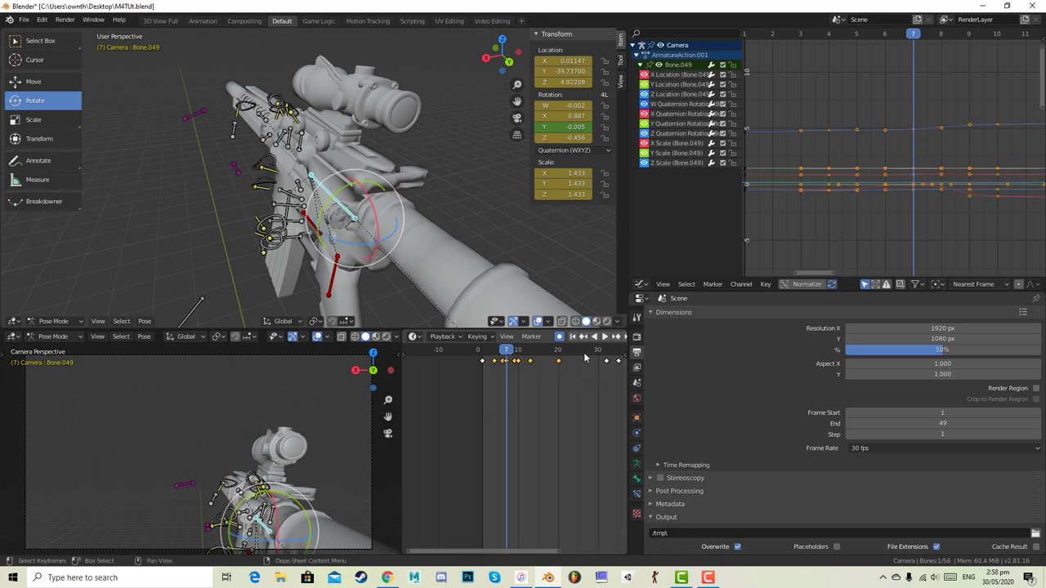
middle_click_drag(519, 381, 537, 361, "ctrl")
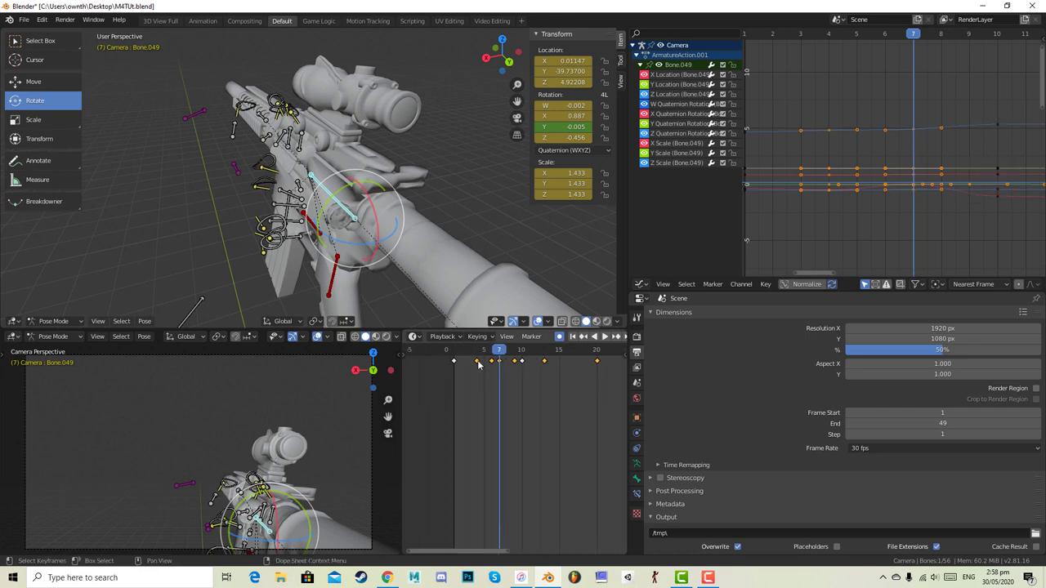
middle_click_drag(557, 402, 546, 365, "ctrl")
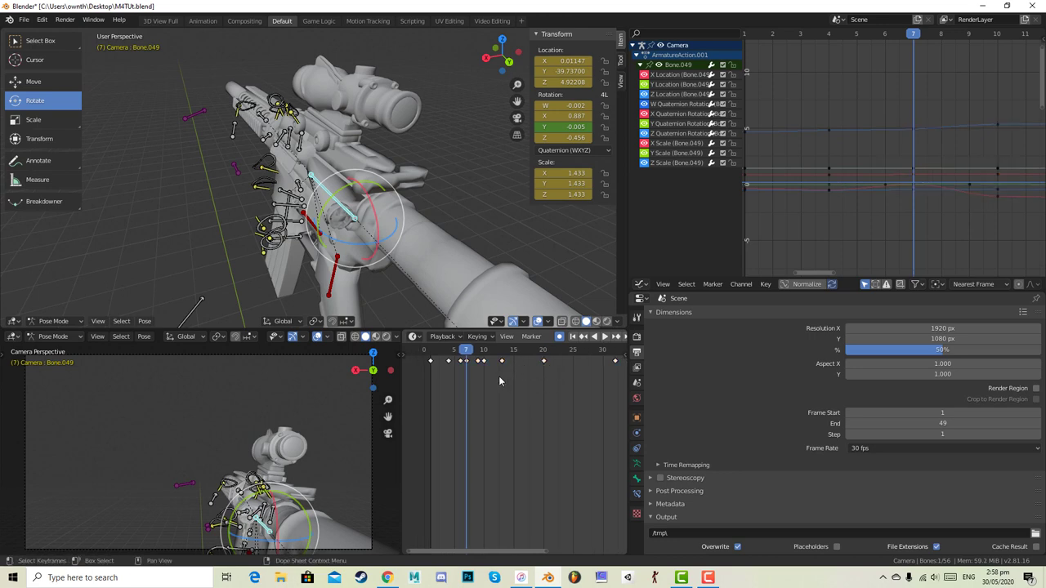
left_click_drag(448, 363, 448, 368)
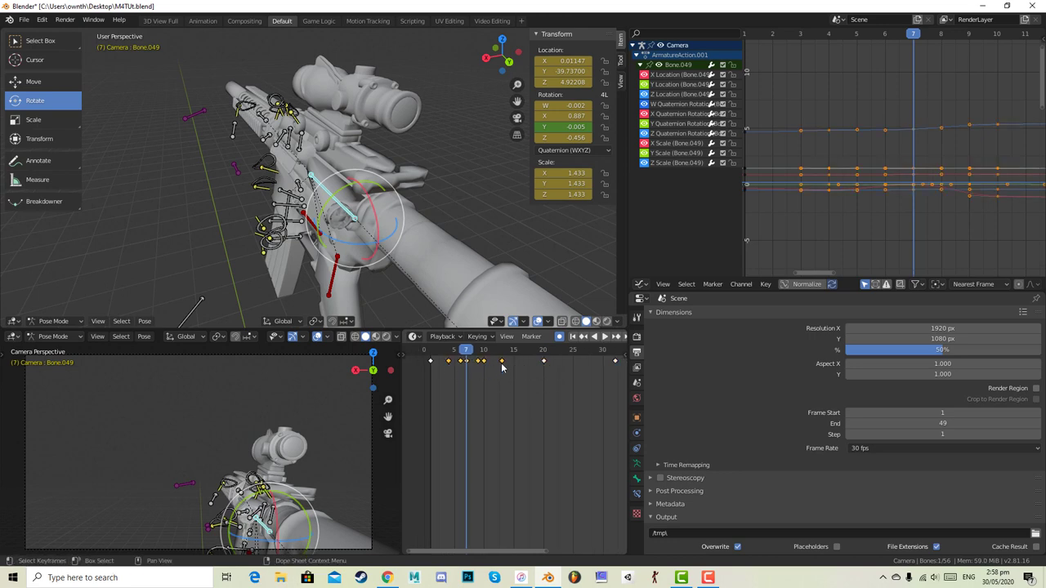
middle_click_drag(574, 398, 549, 403, "ctrl")
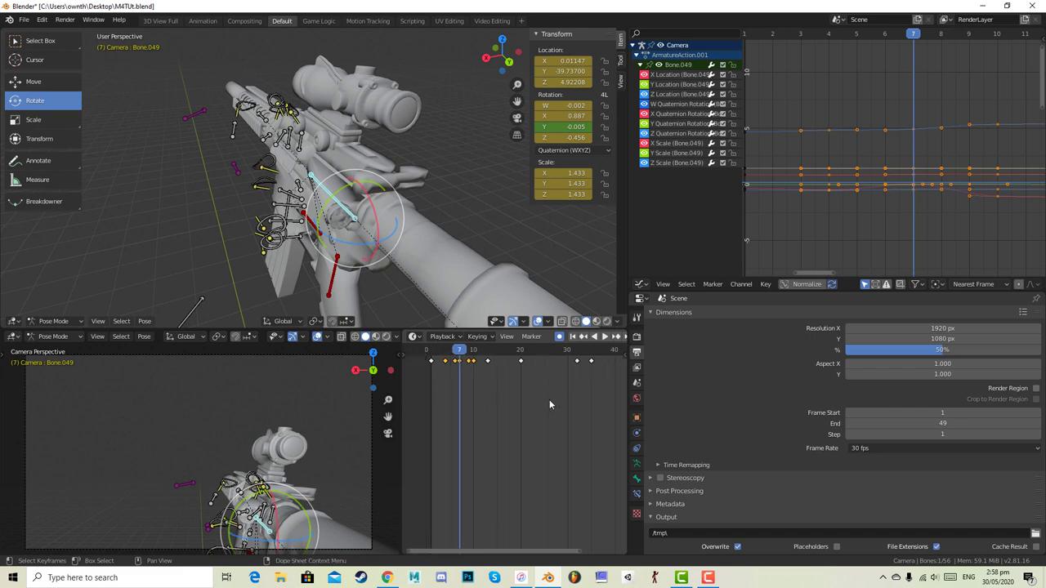
right_click(469, 363)
mouse_move(469, 419)
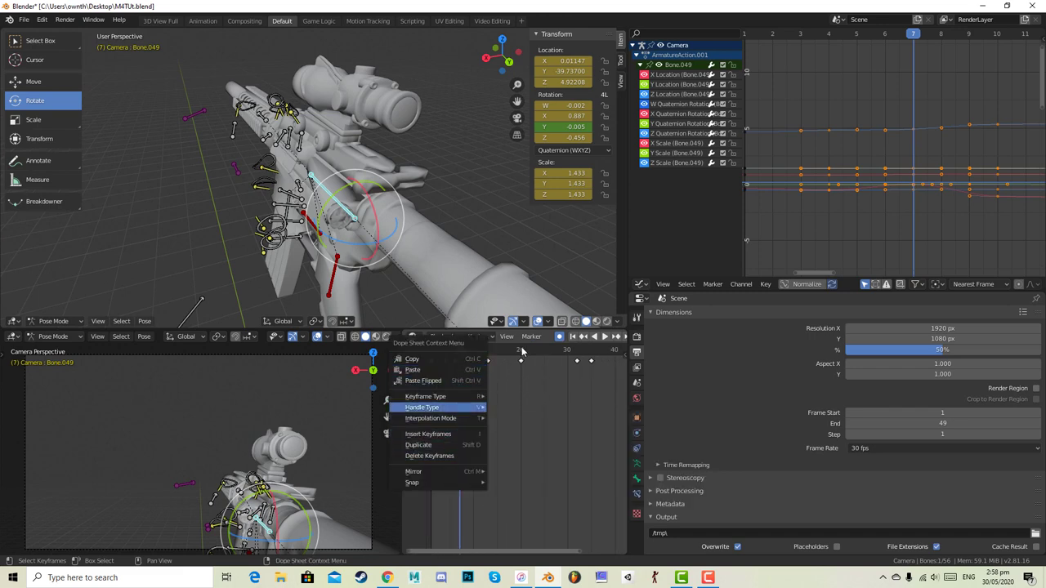
key("s")
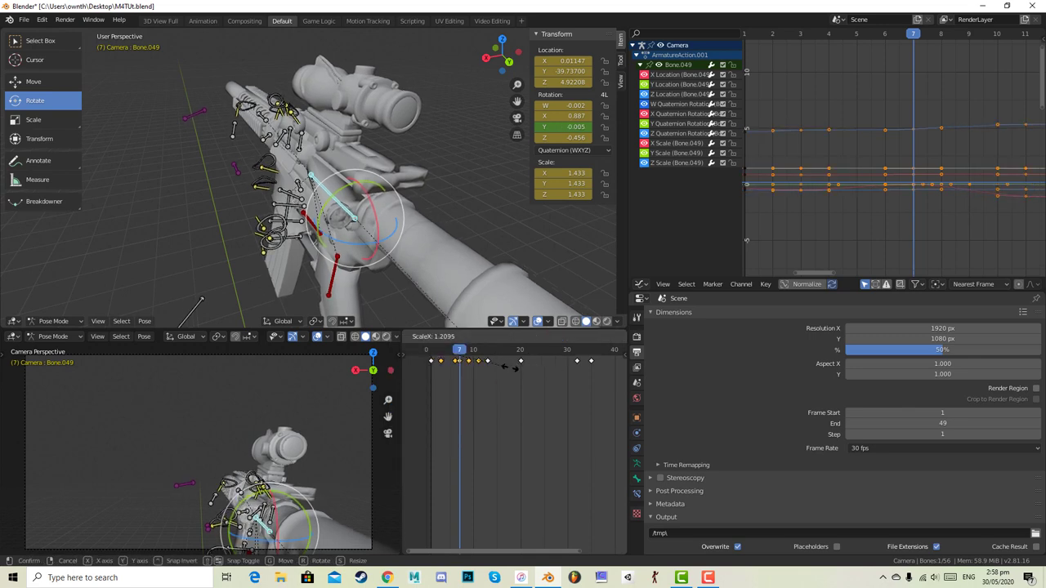
left_click(509, 368)
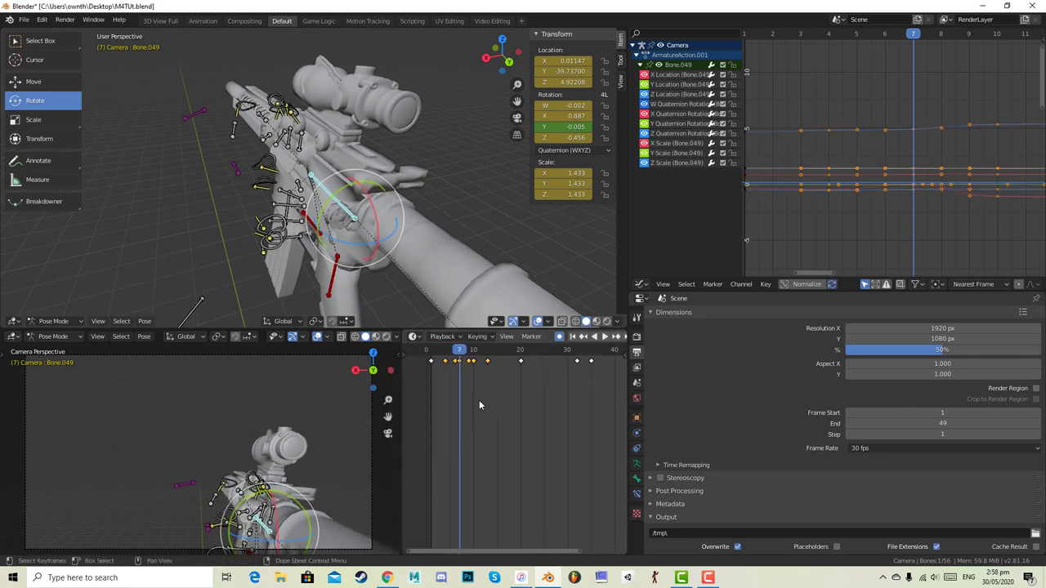
- Spread the keyframes between frames 4 and 13 so they span frames 4 to 19, and move the frame 20 keyframe to frame 23
middle_click_drag(482, 402, 544, 390)
scroll(558, 386, "up", 1)
left_click(559, 384)
left_click_drag(560, 371, 495, 358)
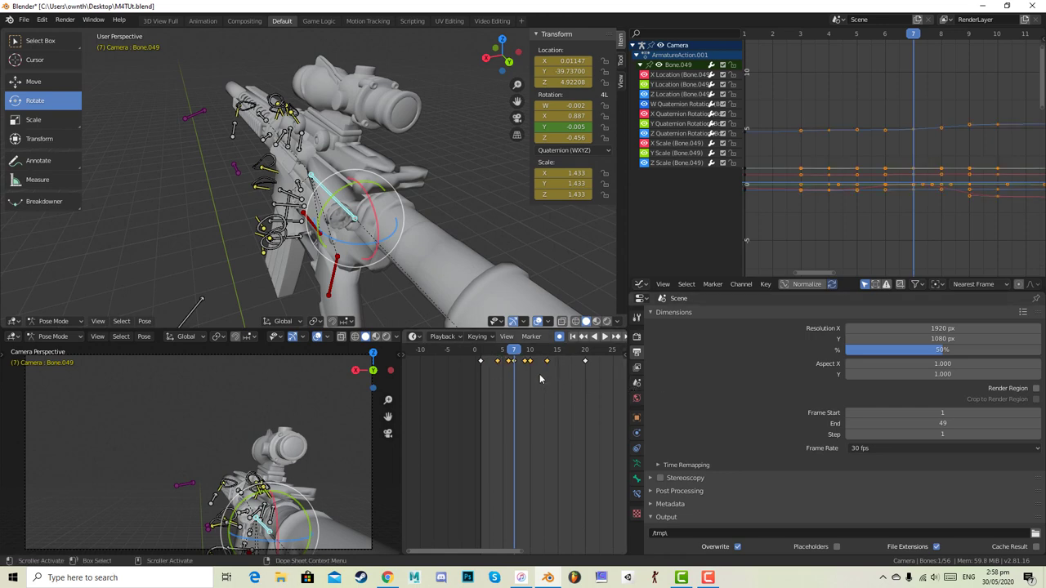
key("g")
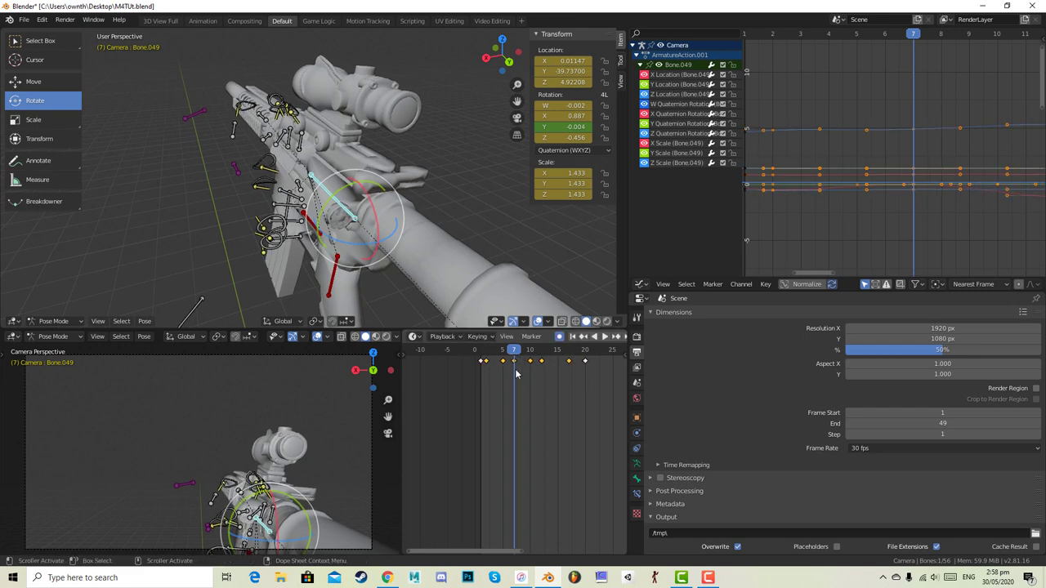
left_click(528, 368)
left_click_drag(584, 363, 603, 363)
- Play back the retimed animation repeatedly, checking the motion around the frame 23 keyframe
left_click_drag(511, 350, 478, 349)
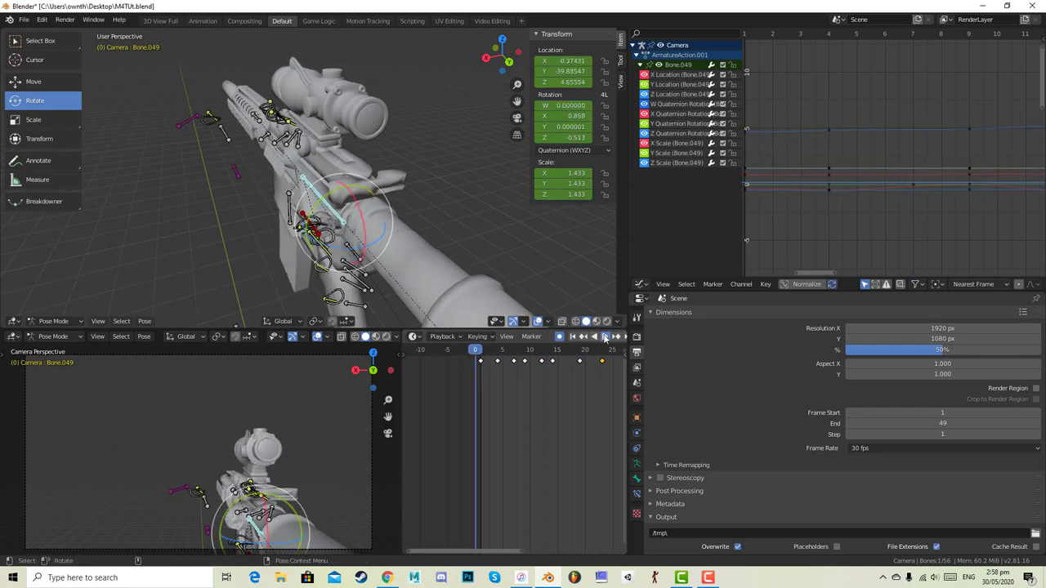
left_click(605, 337)
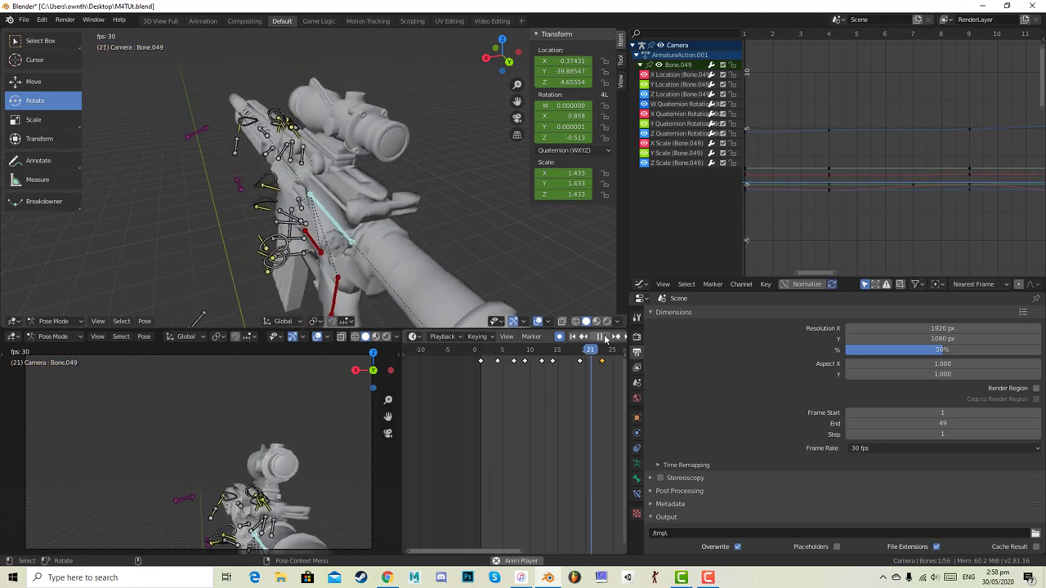
left_click(601, 337)
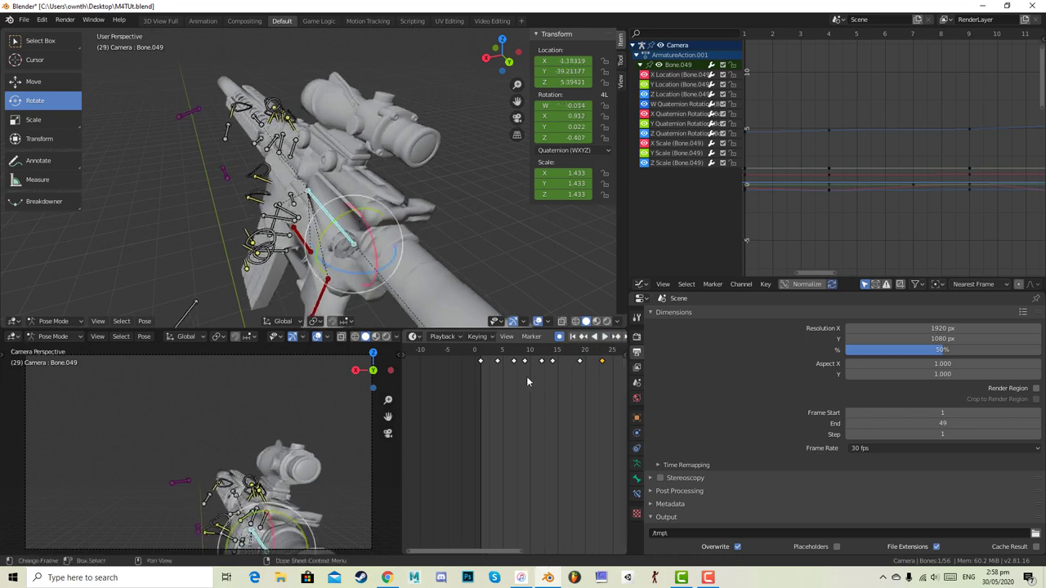
left_click(597, 337)
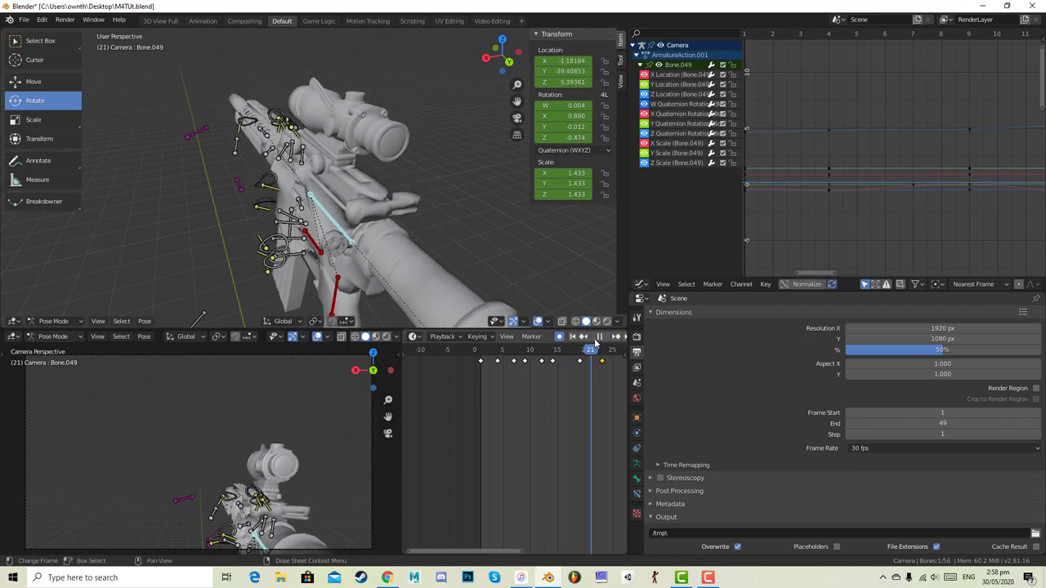
left_click_drag(595, 343, 619, 339)
middle_click_drag(610, 366, 501, 368)
left_click_drag(500, 355, 492, 355)
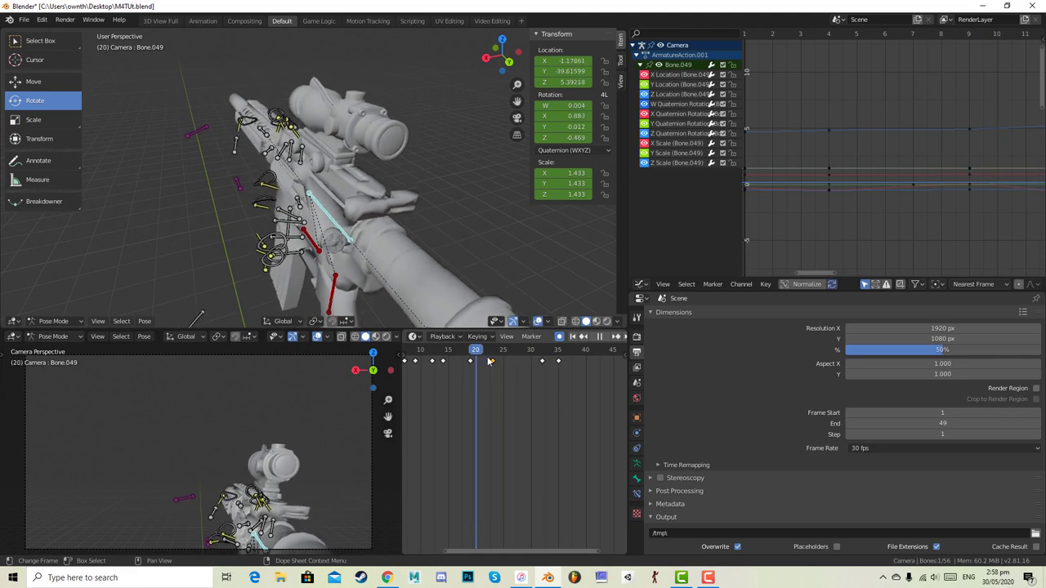
key("Escape")
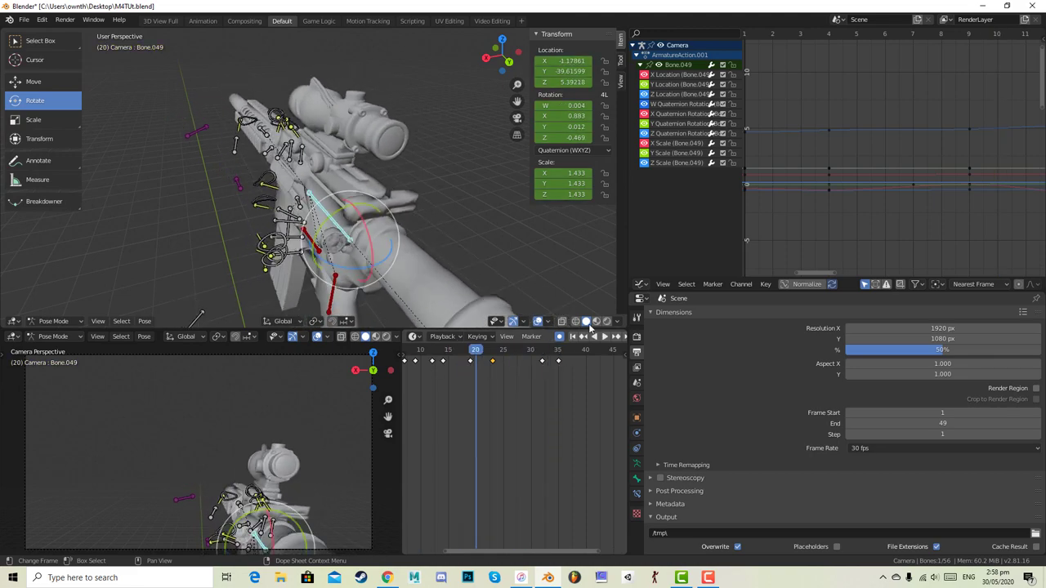
left_click(605, 336)
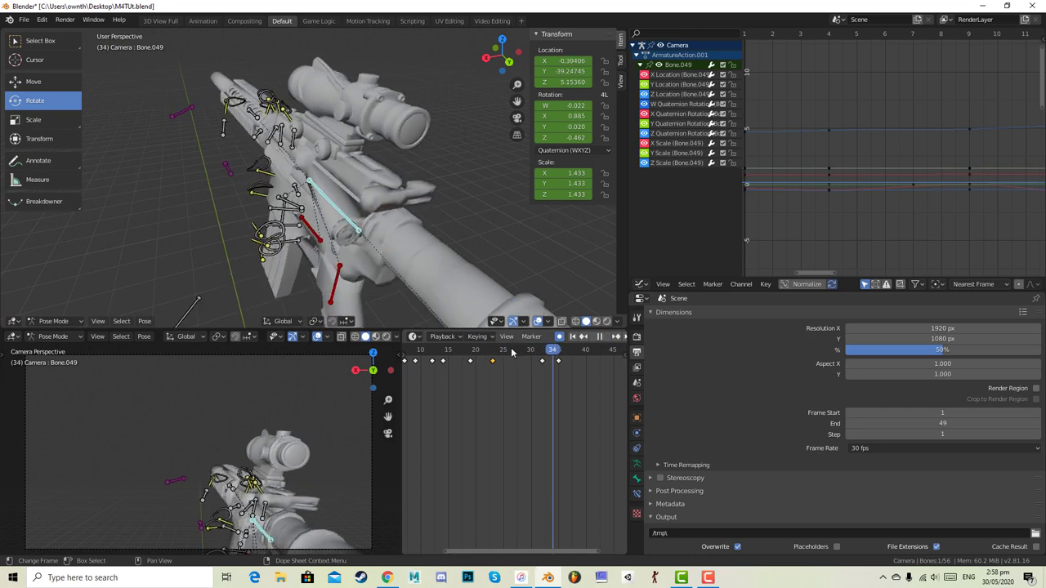
- Key the receiver bone's location and rotation at frame 23 and copy that keyframe to frame 28
key("space")
mouse_move(504, 349)
left_mouse_down()
mouse_move(575, 349)
mouse_move(443, 349)
mouse_move(492, 342)
mouse_move(493, 360)
left_mouse_up()
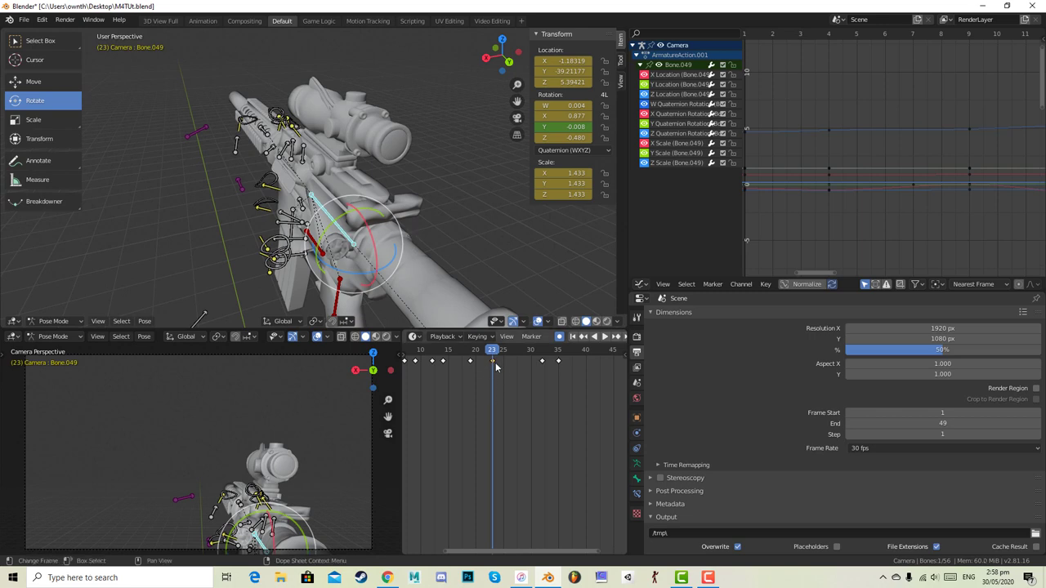
key("i")
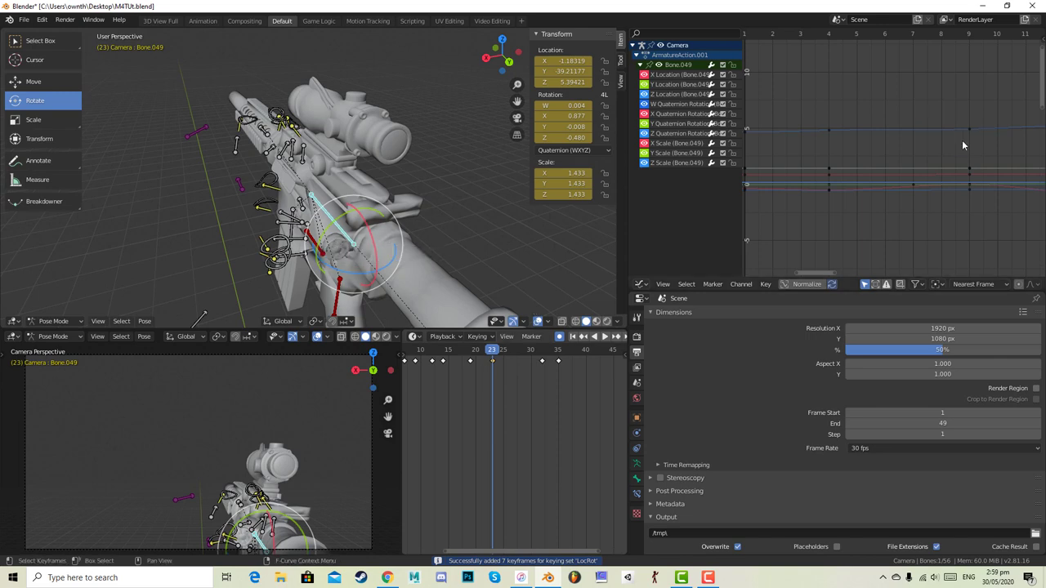
key("KP_Decimal")
middle_click_drag(1002, 183, 965, 202)
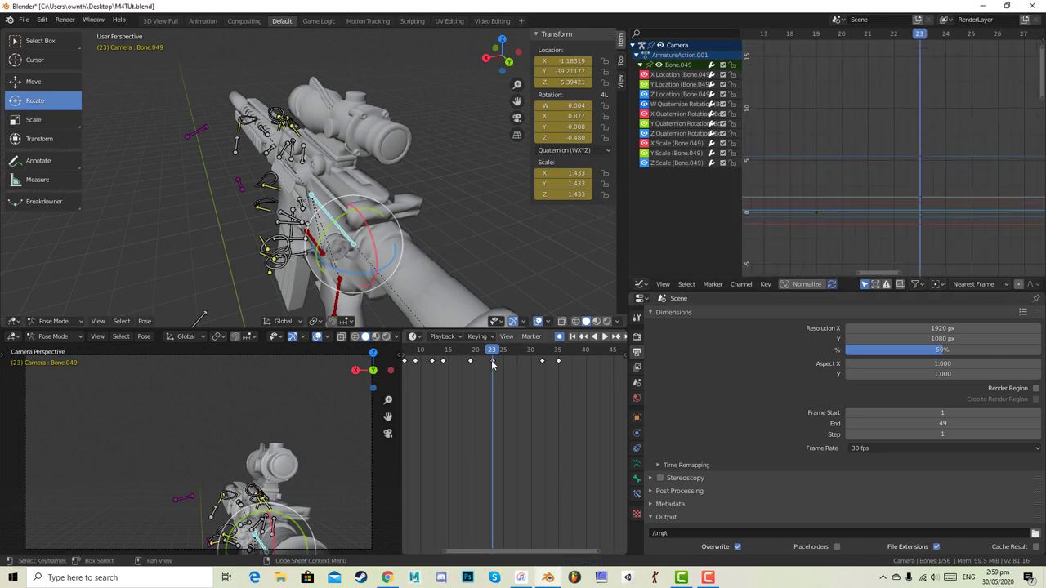
key("ctrl+c")
left_click_drag(493, 351, 536, 358)
key("ctrl+v")
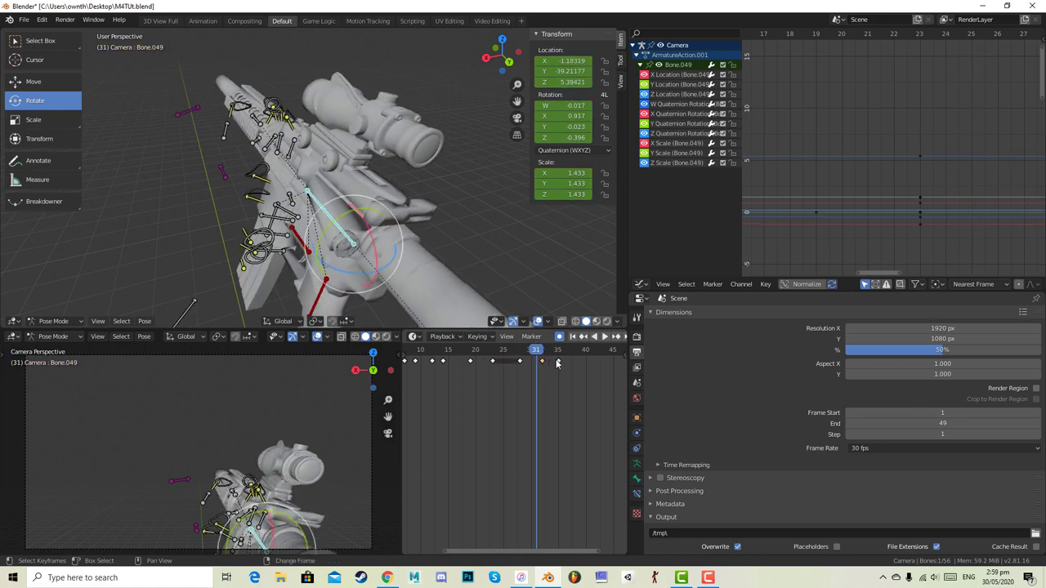
- Shift the keyframes at frames 32 and 35 to frames 34 and 37 and play back the motion around them
key("space")
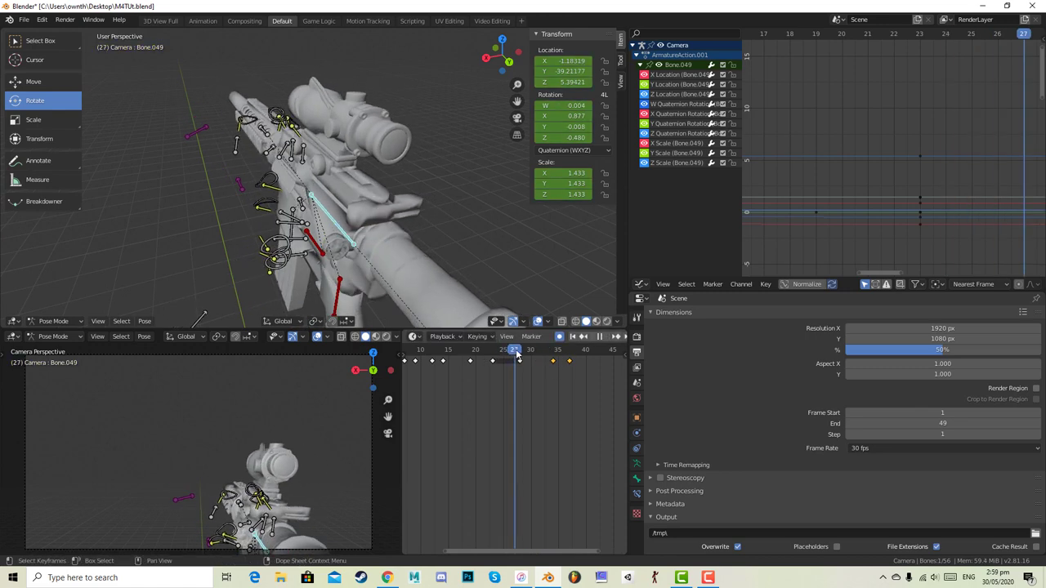
left_click_drag(546, 350, 513, 358)
left_click_drag(524, 353, 554, 352)
middle_click_drag(1010, 201, 881, 219)
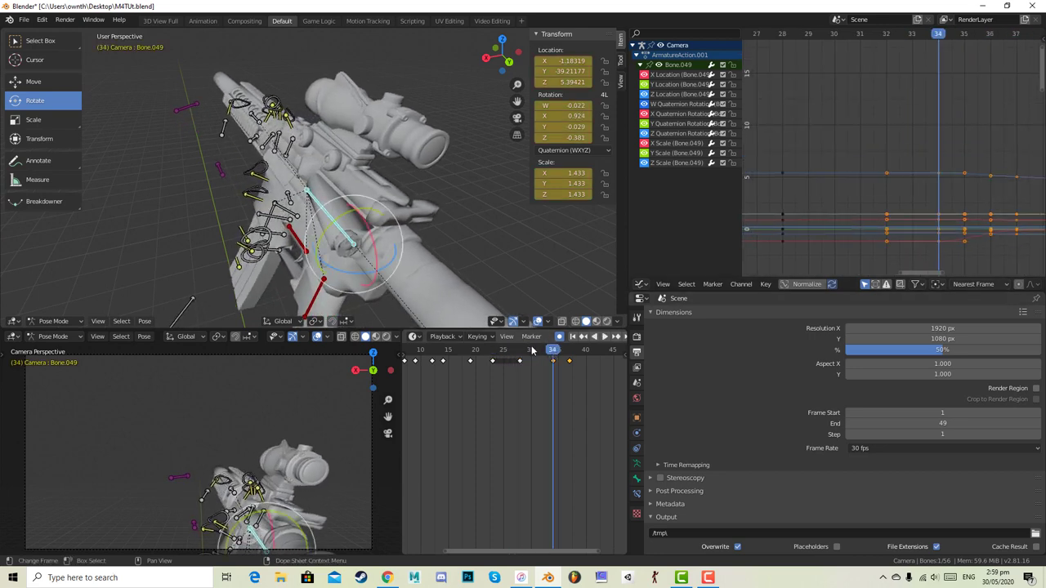
key("space")
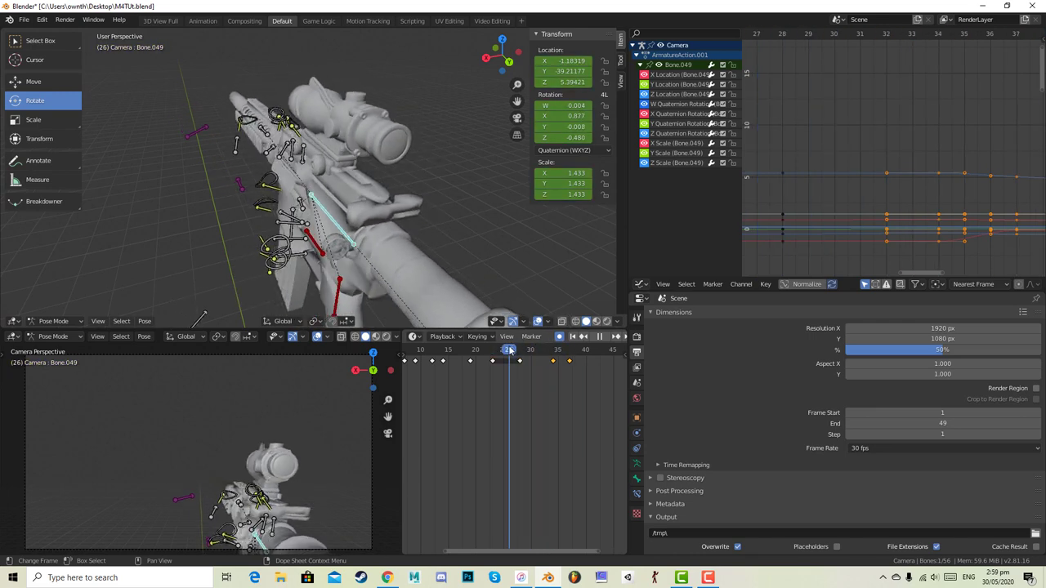
- At frame 31, lower the receiver bone to about X -1.085, Y -39.195, Z 5.091 and rotate it slightly
left_click_drag(510, 350, 537, 349)
left_click_drag(360, 282, 331, 233)
key("ctrl+z")
left_click_drag(497, 241, 461, 263, "alt")
key("g")
left_click(431, 224)
left_click_drag(431, 224, 431, 182, "alt")
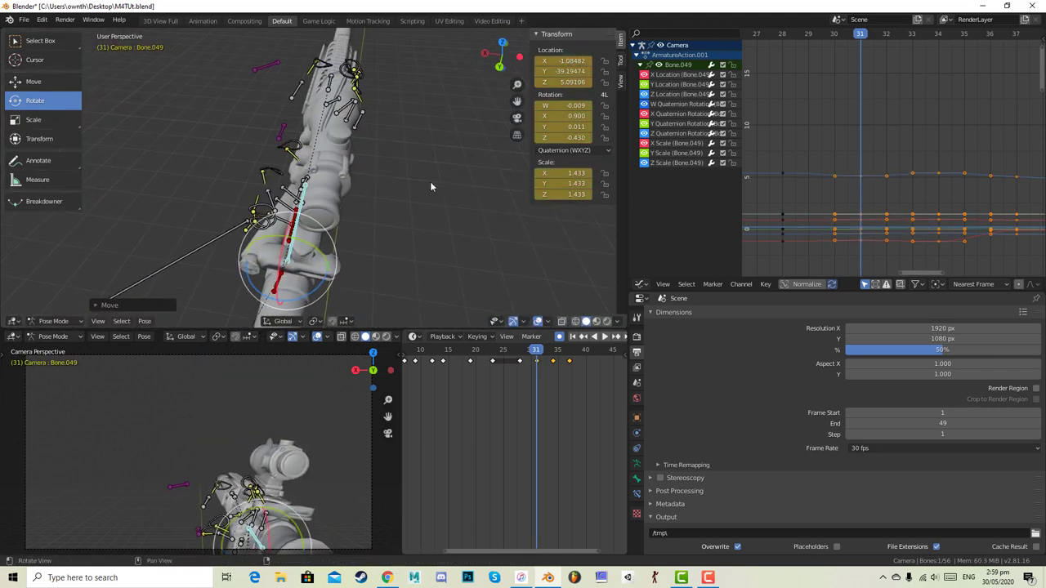
key("r")
left_click(480, 104)
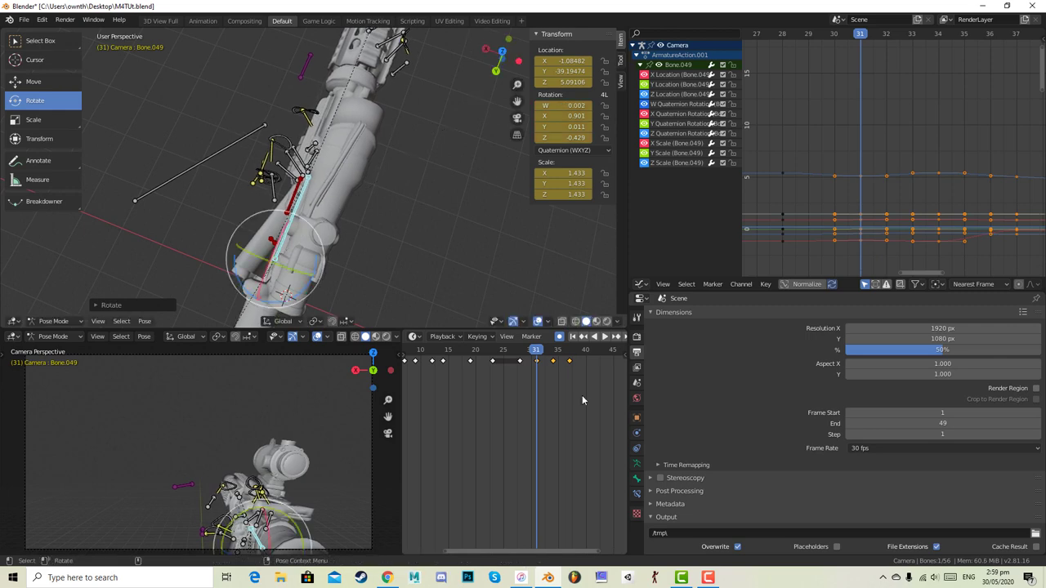
- Play back the motion and examine the receiver bone's curves between frames 28 and 37
key("space")
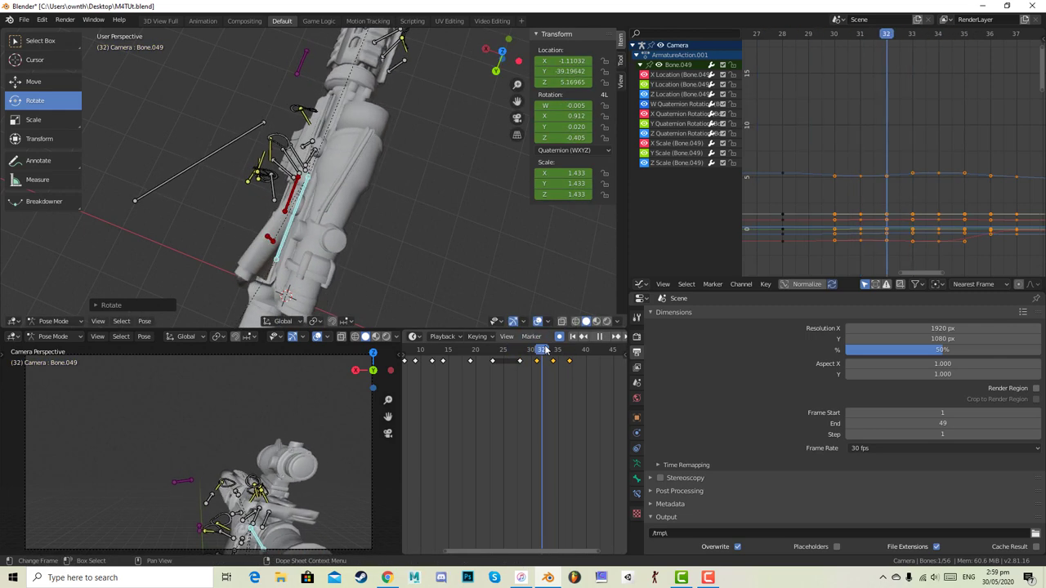
key("space")
left_click(755, 47)
middle_click_drag(862, 207, 904, 326, "ctrl")
middle_click_drag(930, 418, 936, 379)
middle_click_drag(875, 55, 867, 203)
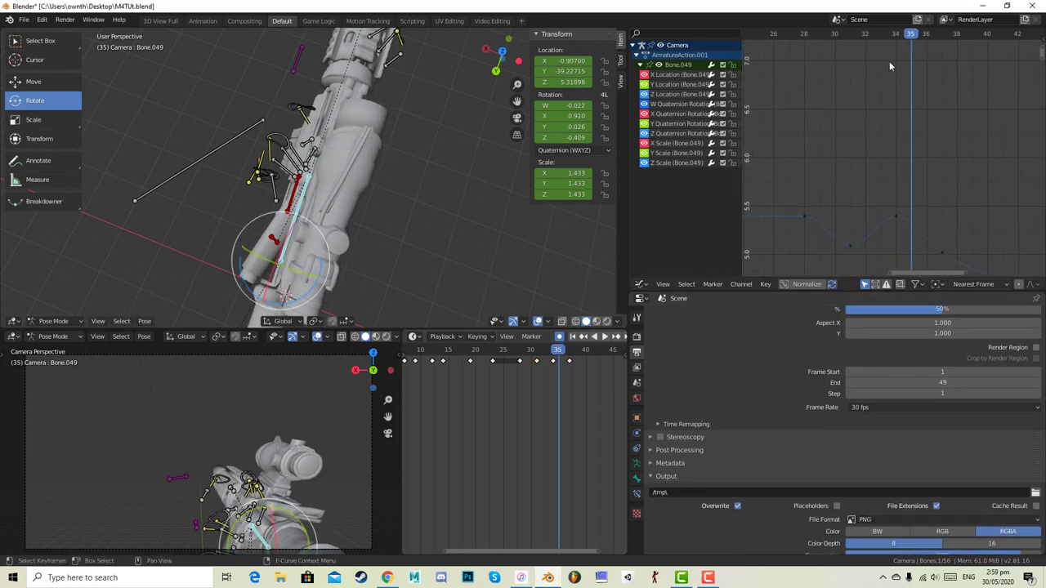
key("space")
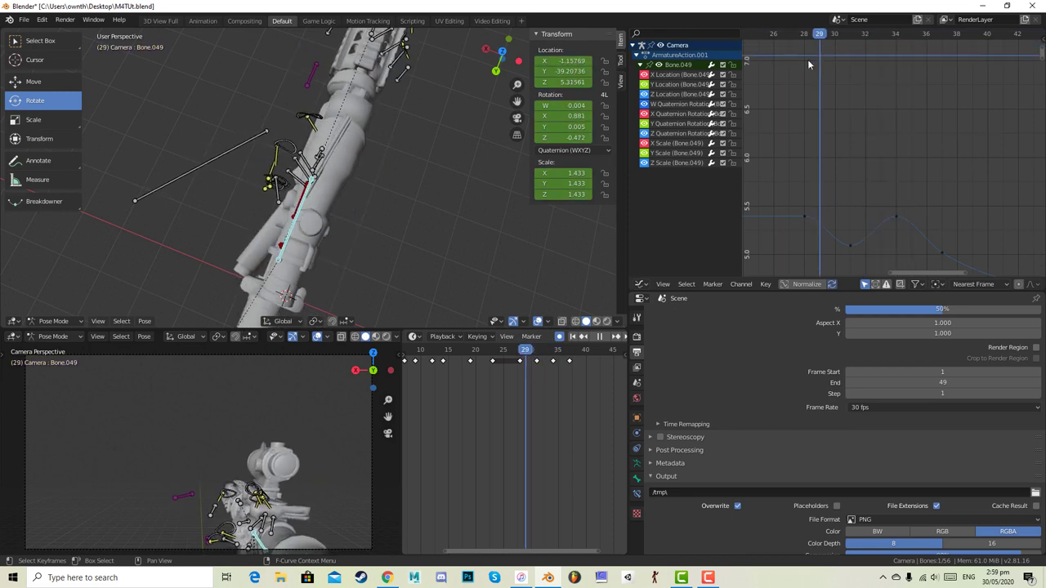
key("space")
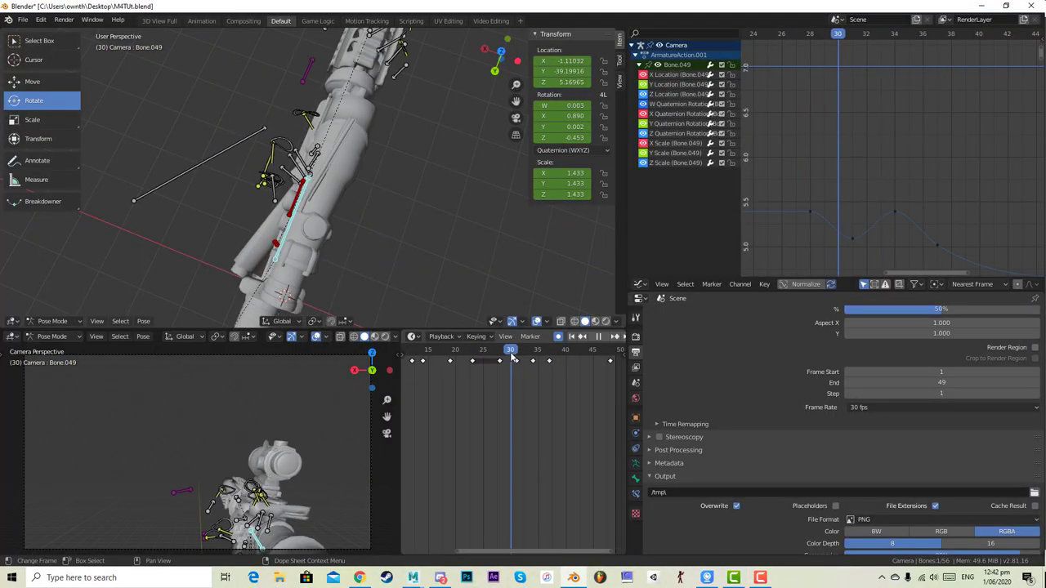
left_click_drag(513, 360, 482, 368)
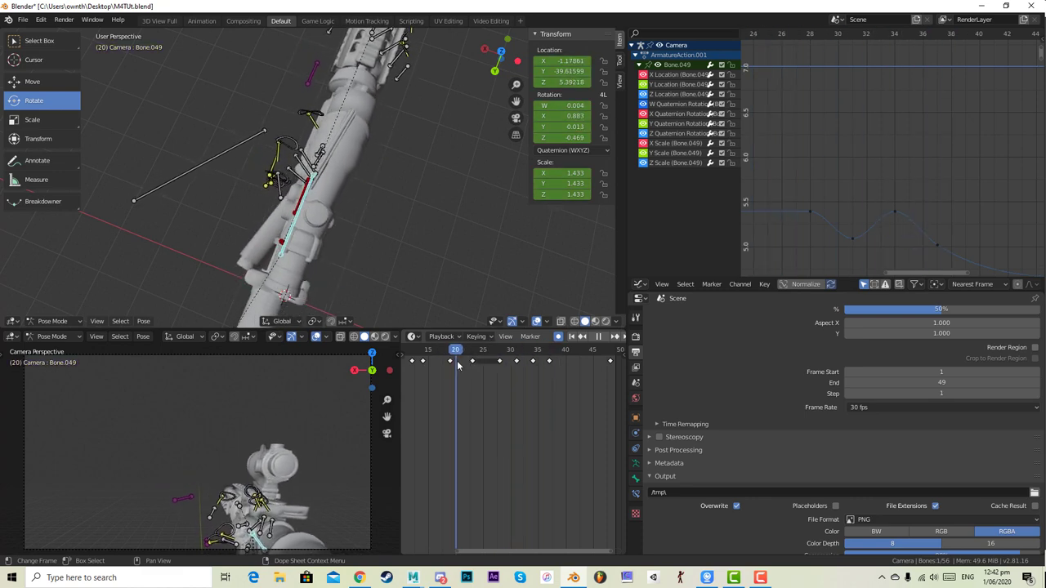
- At frame 28, move the receiver bone to about X -1.377, Y -38.666, Z 5.510 and rotate it slightly
left_click_drag(462, 360, 499, 367)
middle_click_drag(474, 212, 500, 176)
left_click(12, 83)
middle_click_drag(433, 260, 454, 225)
left_click_drag(442, 217, 429, 196)
left_click(414, 176)
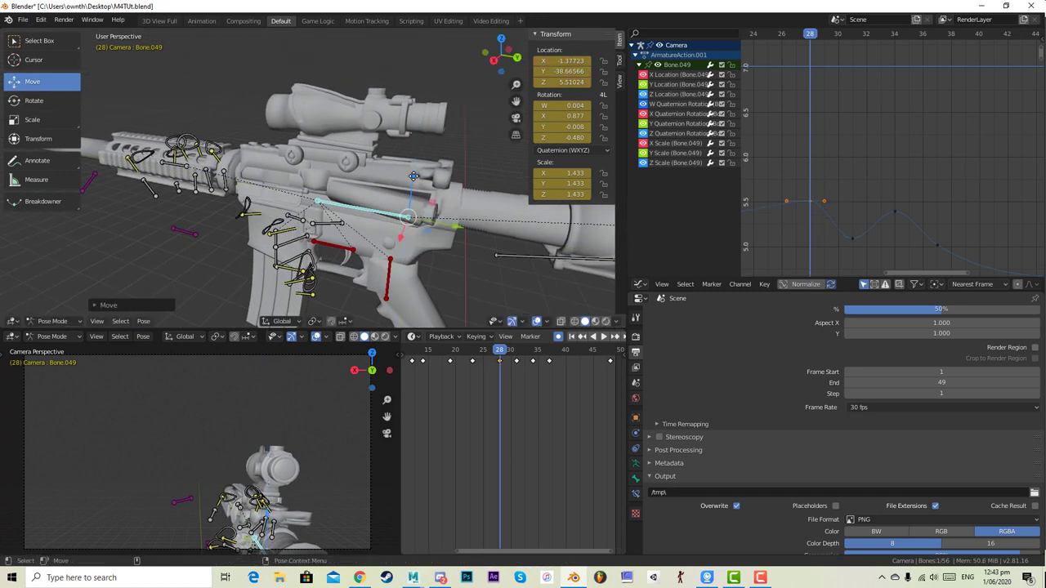
left_click(10, 100)
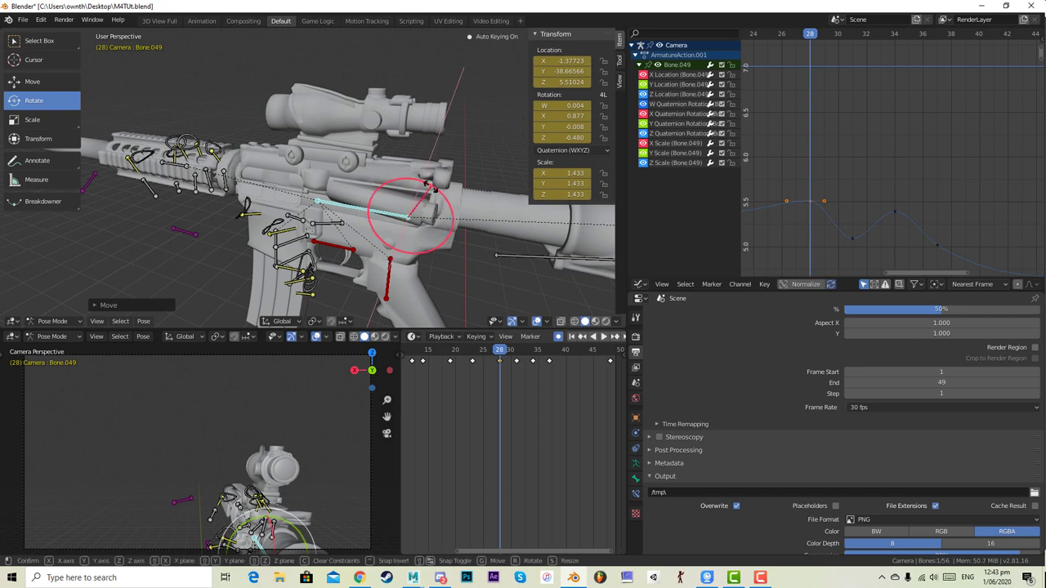
left_click_drag(426, 192, 406, 202)
- Shift the keyframes at frames 31, 34 and 37 to frames 33, 36 and 39
left_click_drag(475, 353, 516, 350)
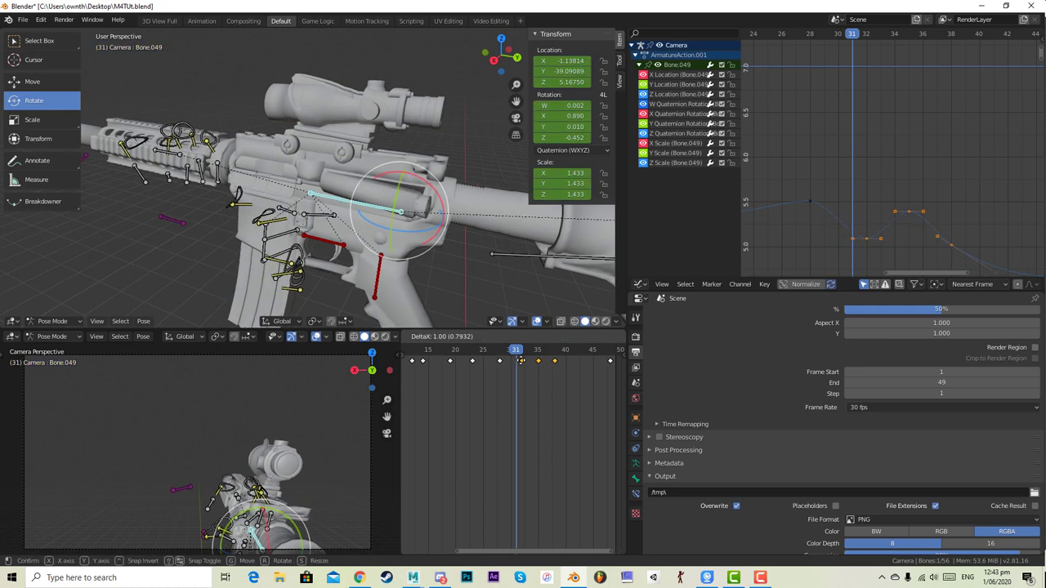
mouse_move(515, 353)
left_mouse_down()
mouse_move(499, 351)
mouse_move(528, 351)
mouse_move(483, 362)
mouse_move(506, 364)
left_mouse_up()
scroll(850, 141, "down", 1)
- Try to move the X Location curve's key at frame 28 and undo the change
middle_click_drag(836, 200, 876, 91)
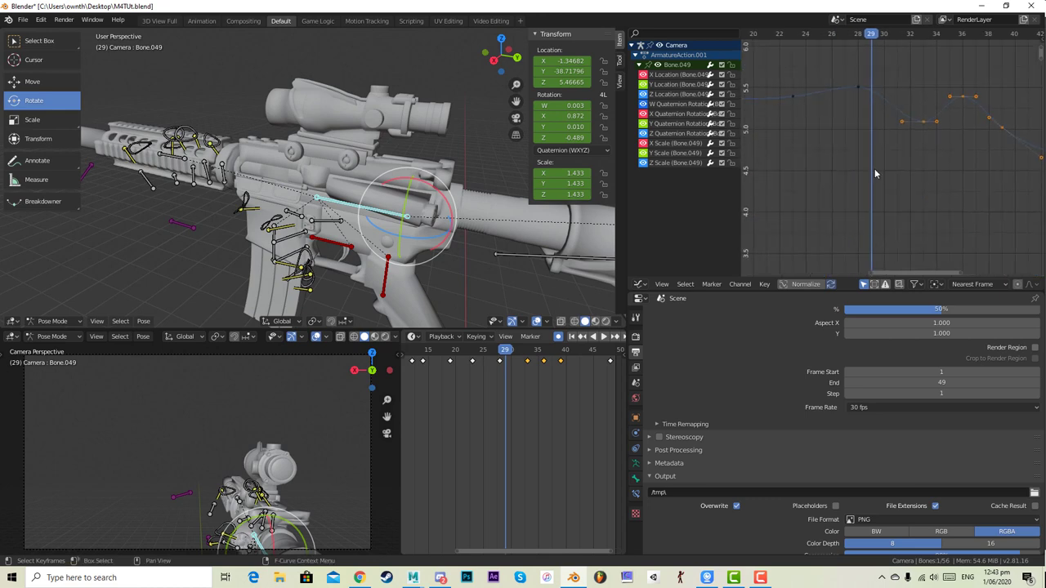
middle_click_drag(877, 250, 867, 34)
middle_click_drag(884, 231, 929, 153)
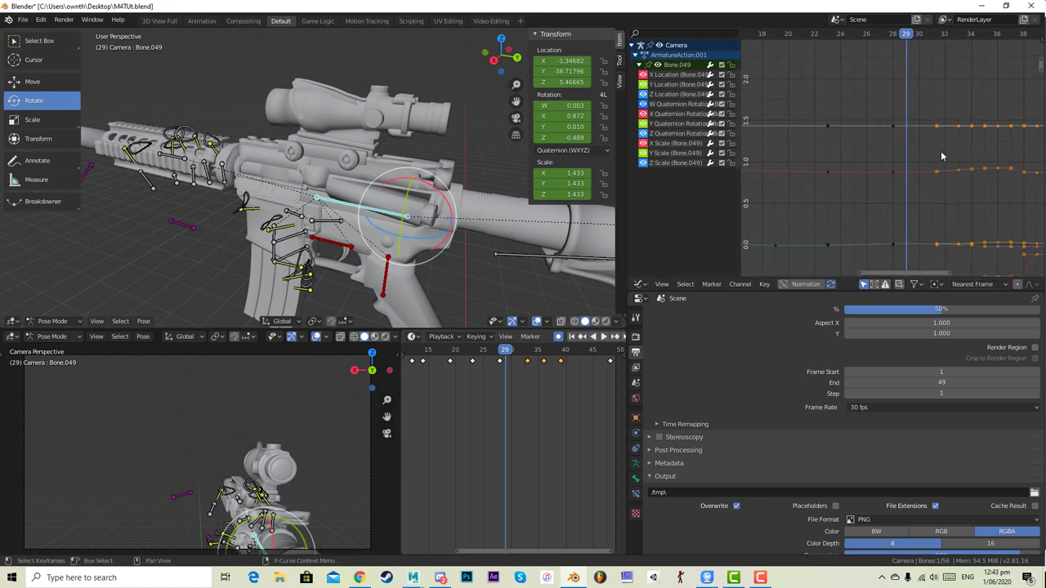
middle_click_drag(913, 197, 895, 129)
scroll(895, 131, "up", 4)
middle_click_drag(893, 262, 896, 181)
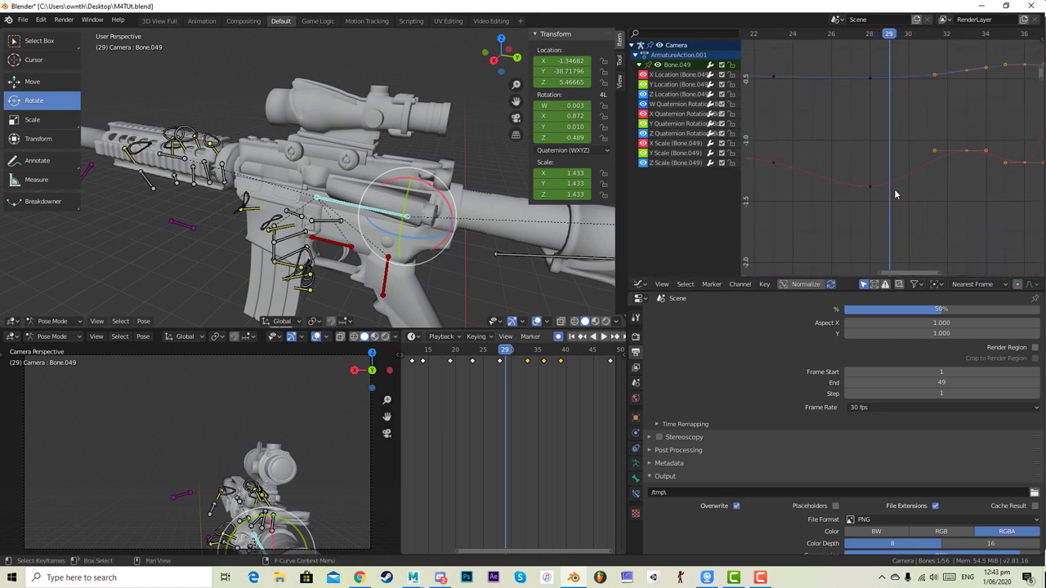
mouse_move(871, 189)
left_mouse_down()
mouse_move(868, 179)
mouse_move(866, 194)
left_mouse_up()
key("ctrl+z")
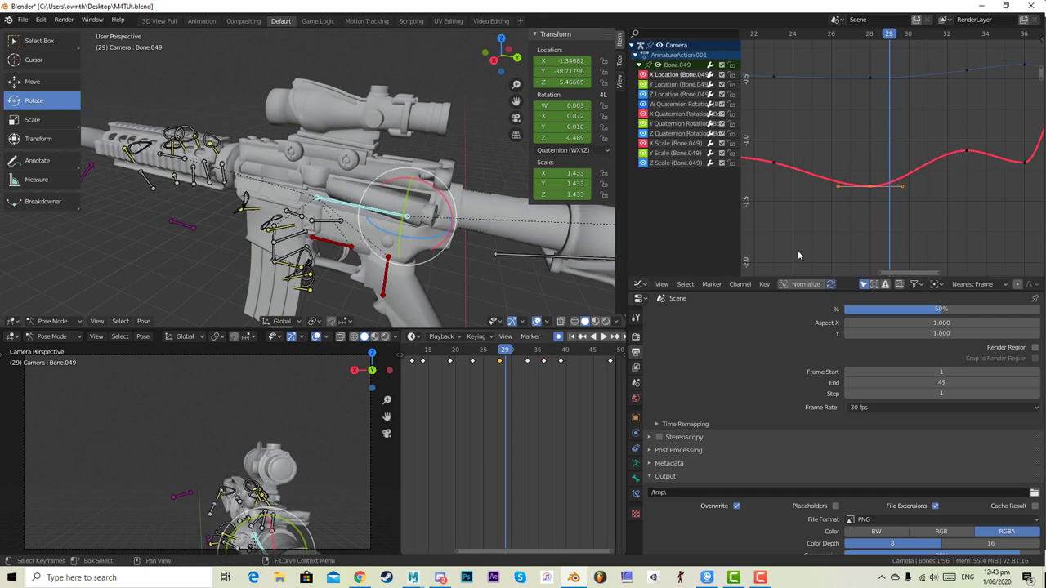
- Play back the motion repeatedly between frames 27 and 32
key("space")
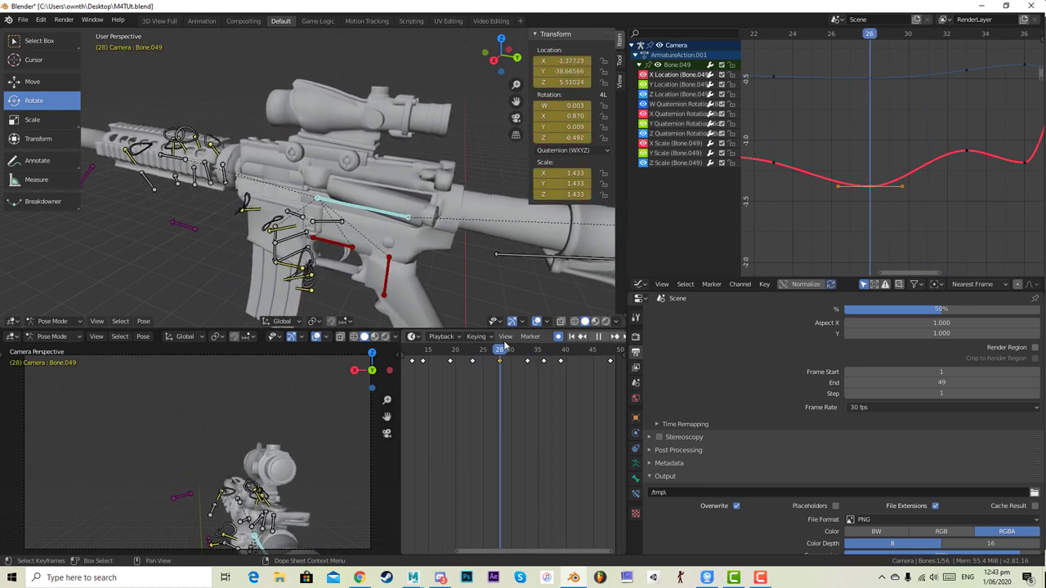
key("space")
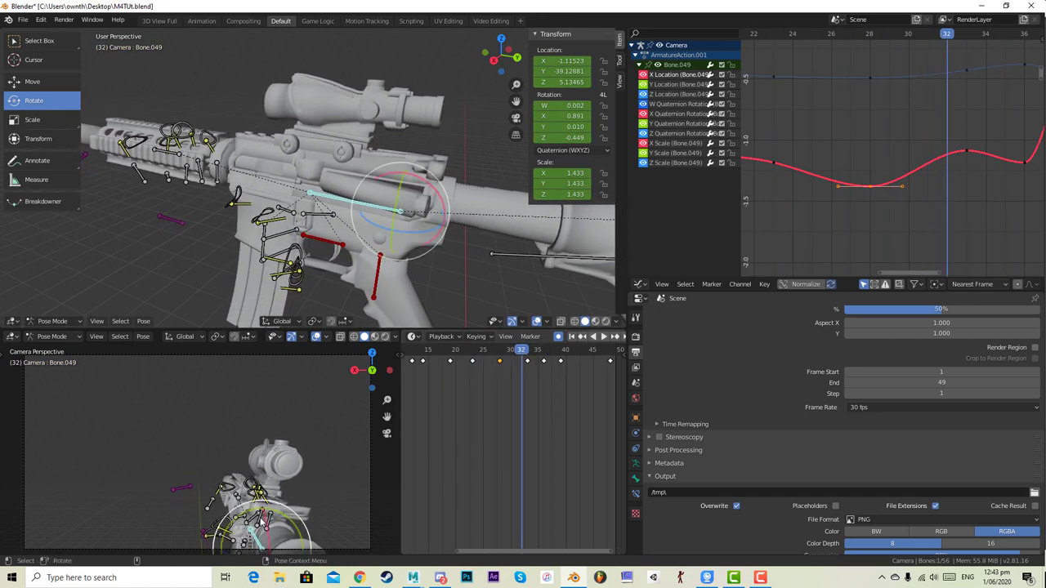
key("space")
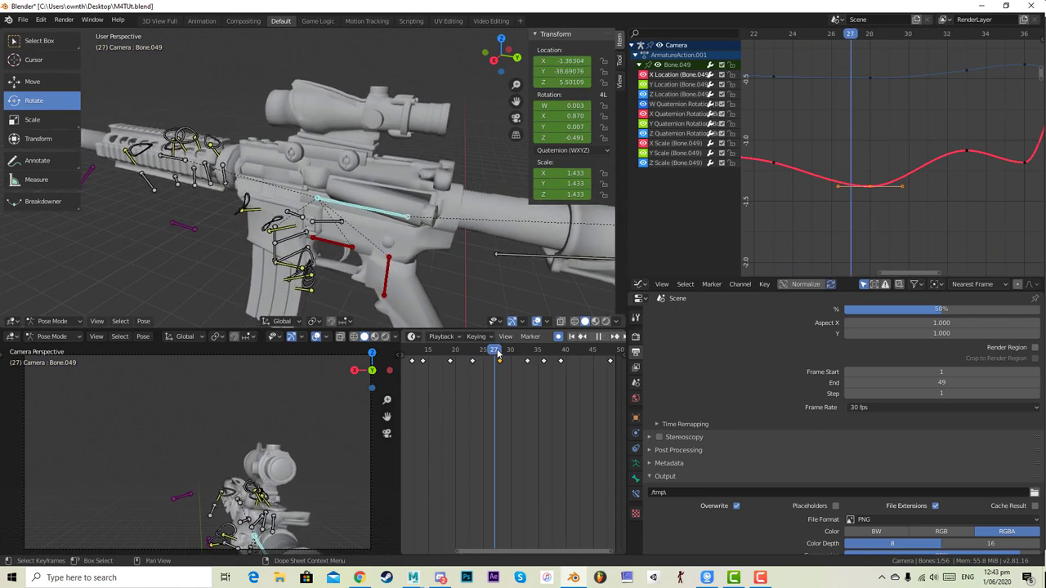
key("space")
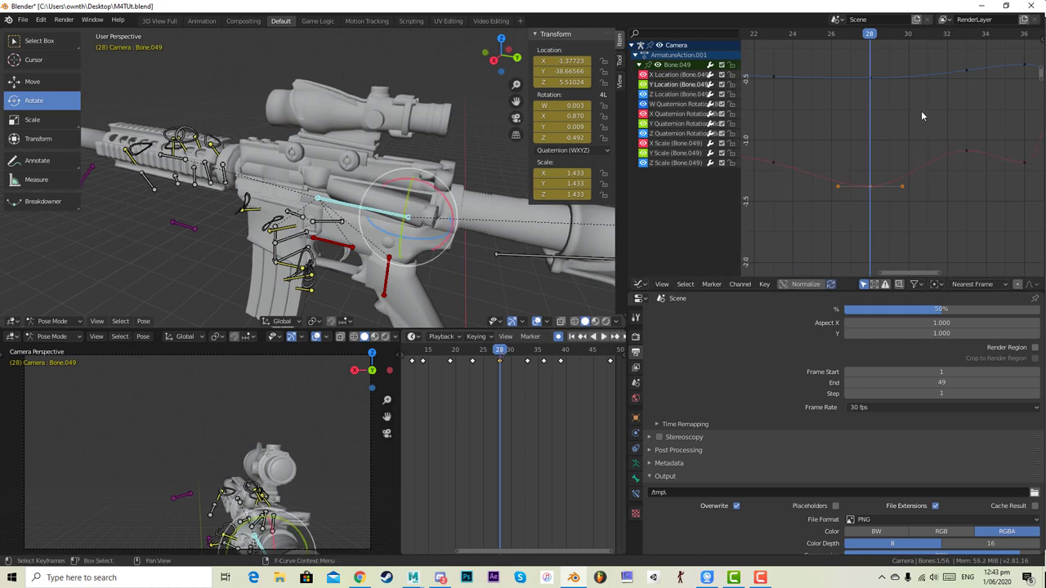
- Move the Y Location curve's peak key from frame 28 to frame 27 and lower it to about -38.9
scroll(918, 187, "down", 16)
middle_click_drag(920, 169, 938, 211)
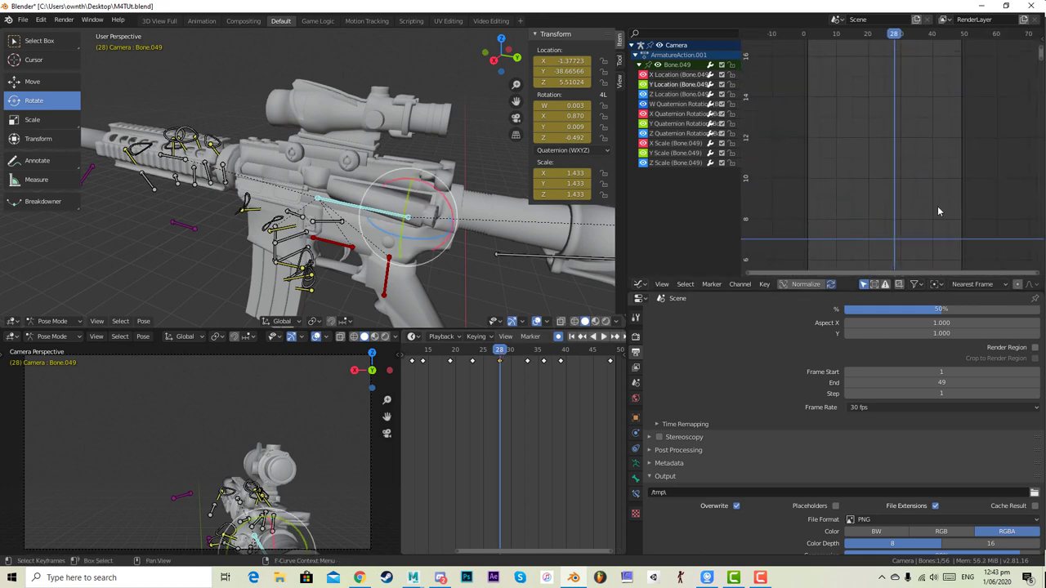
middle_click_drag(950, 54, 949, 33)
scroll(941, 179, "down", 20)
middle_click_drag(926, 197, 915, 170)
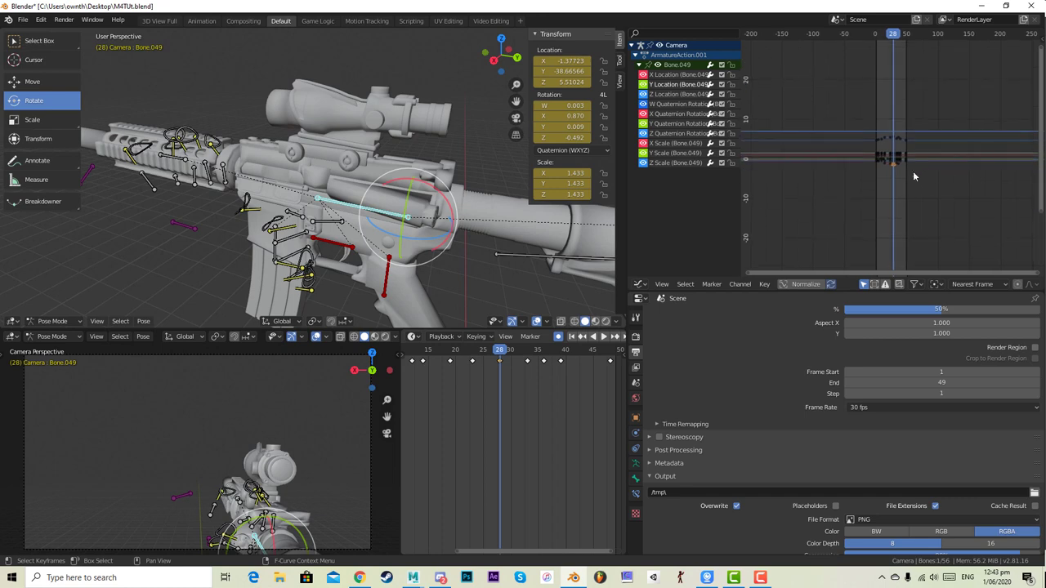
scroll(883, 170, "up", 8)
key("Home")
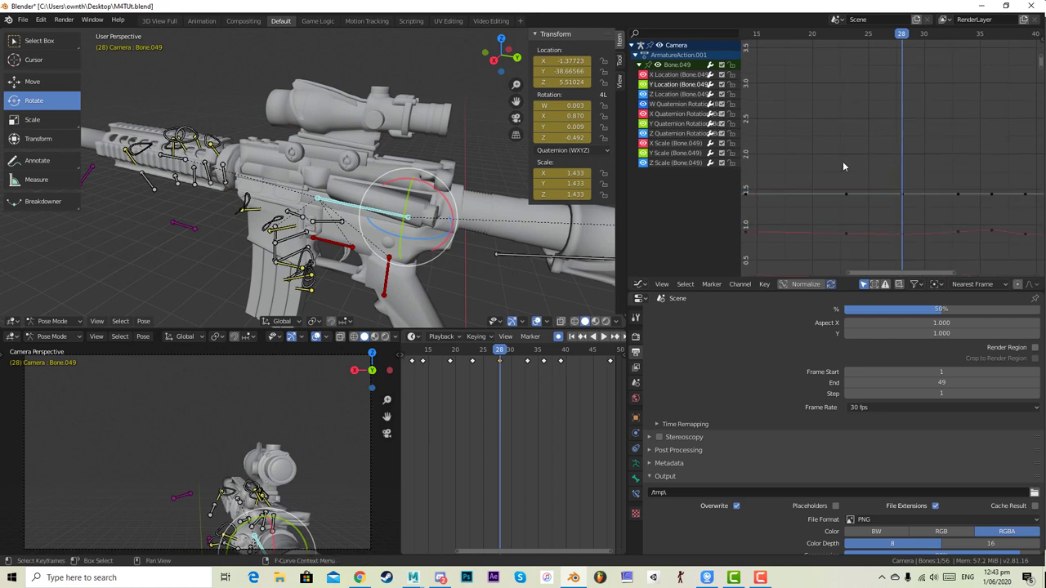
scroll(863, 139, "down", 15)
scroll(867, 126, "down", 7)
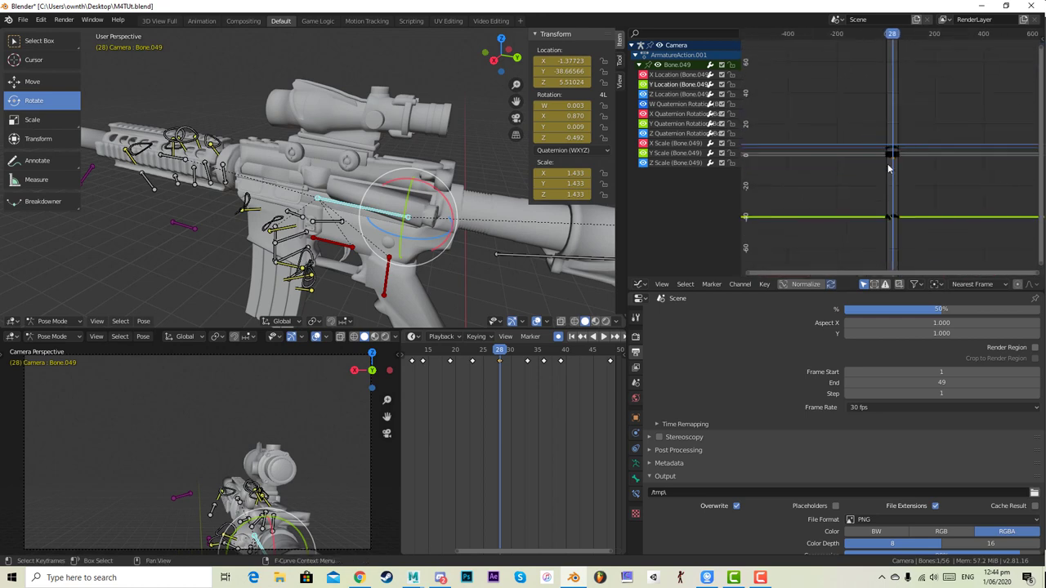
middle_click_drag(891, 221, 893, 124)
scroll(893, 123, "up", 14)
middle_click_drag(890, 41, 891, 147)
scroll(893, 151, "up", 10)
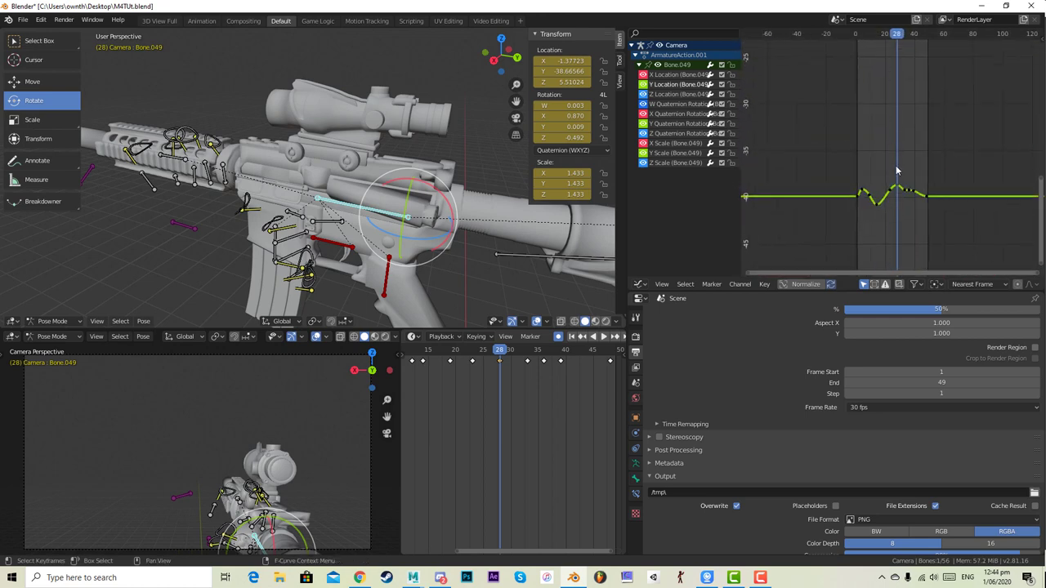
scroll(899, 170, "up", 2)
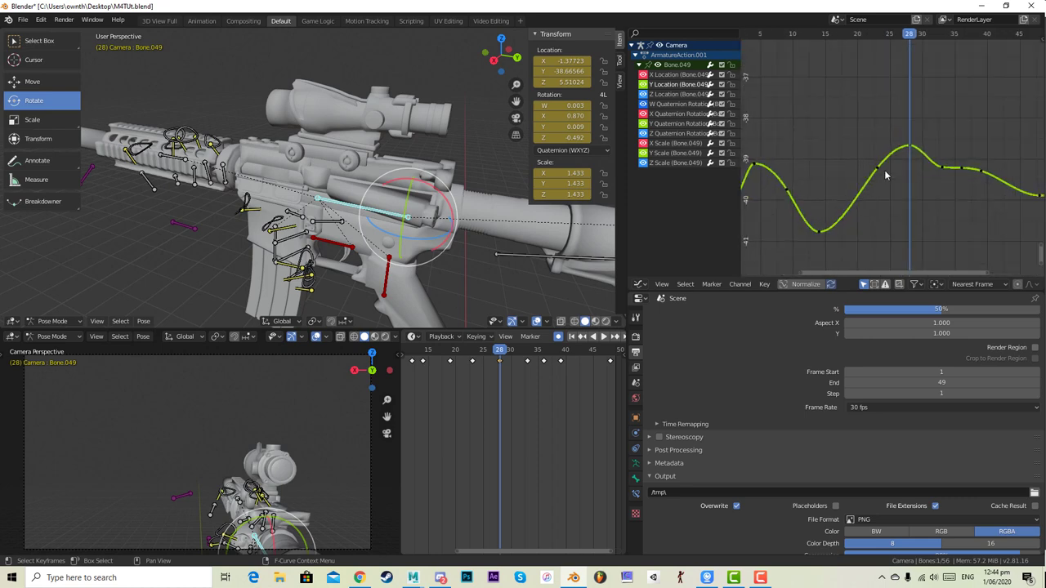
left_click_drag(878, 34, 903, 35)
left_click_drag(909, 150, 907, 153)
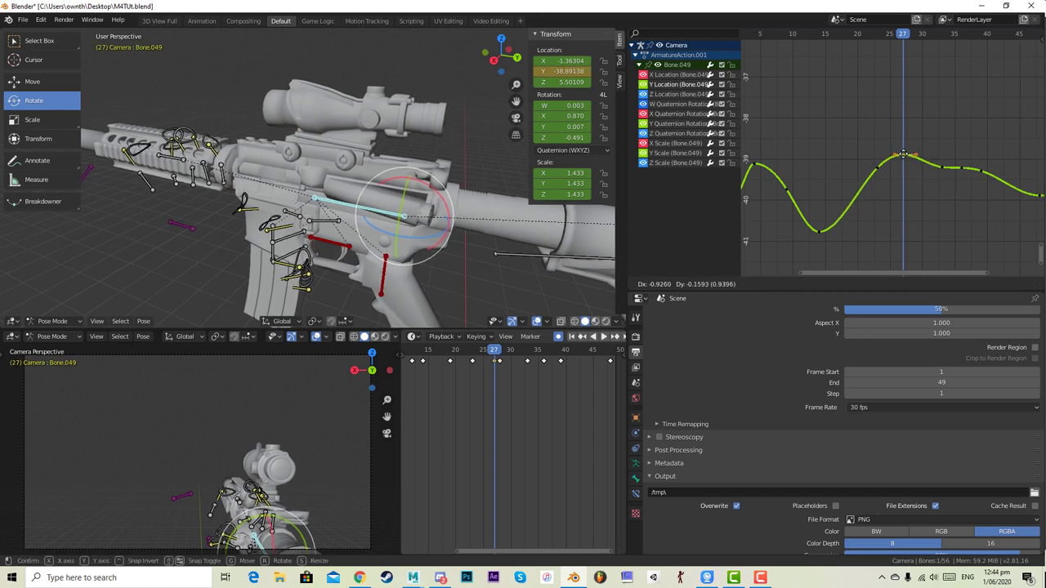
left_click(903, 155)
- Play back the motion from frame 28 and lower the Y Location curve's frame 36 key slightly
key("space")
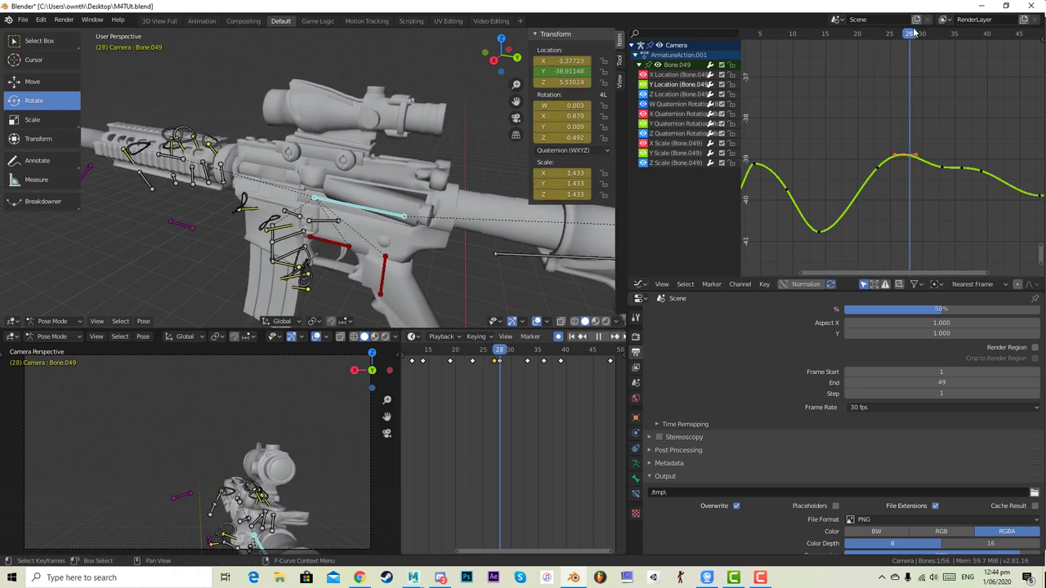
key("space")
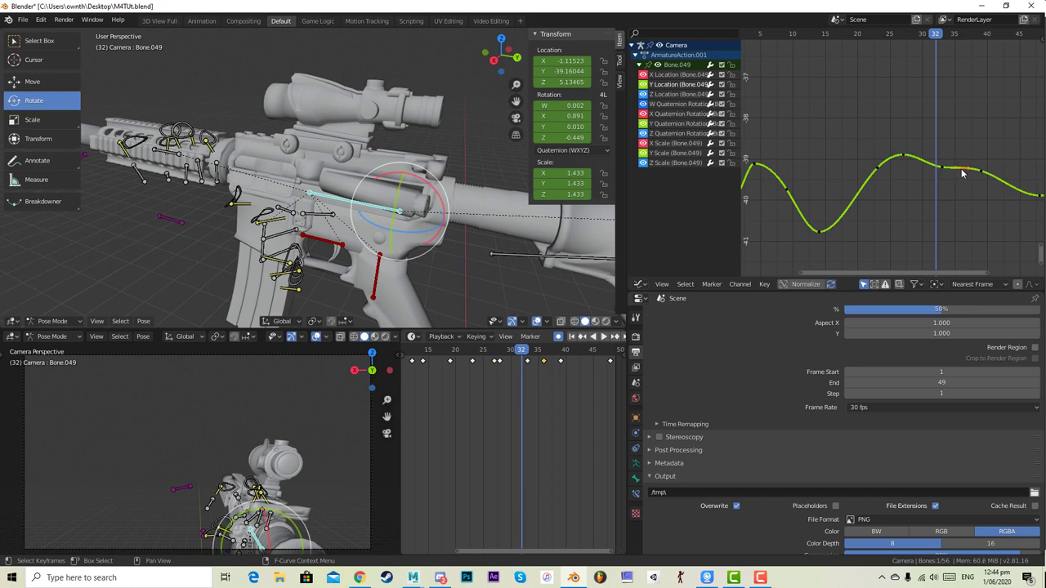
left_click_drag(962, 173, 962, 176)
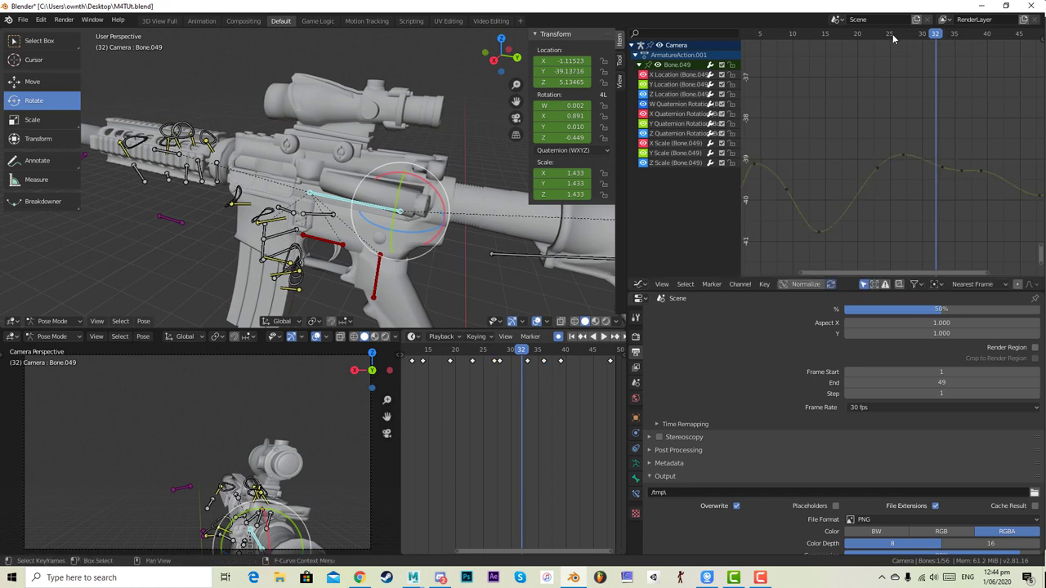
- Delete the Y Location curve's keys at frames 23, 33 and 36 and scrub through the motion
left_click_drag(893, 34, 927, 55)
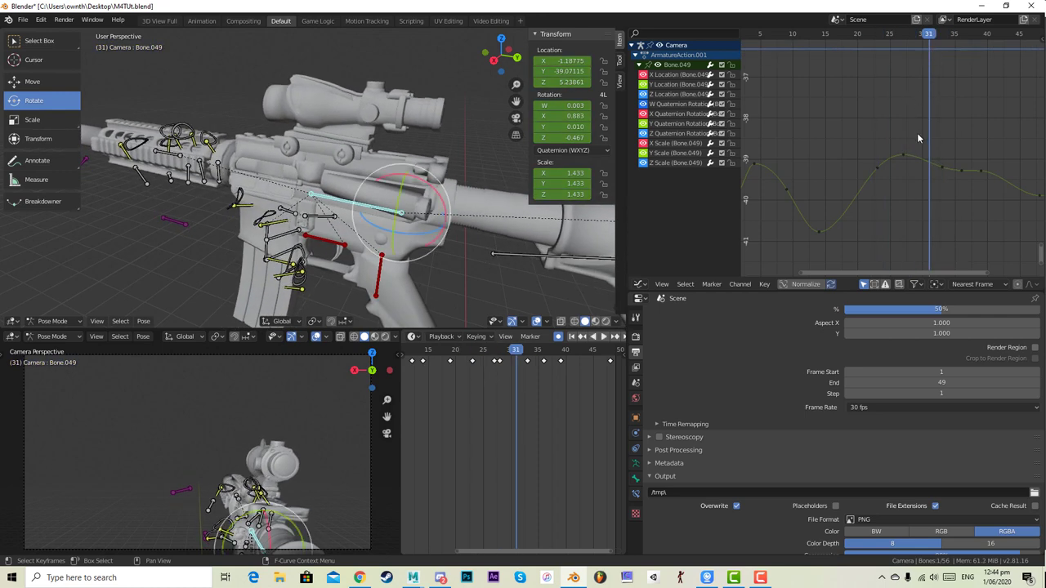
key("x")
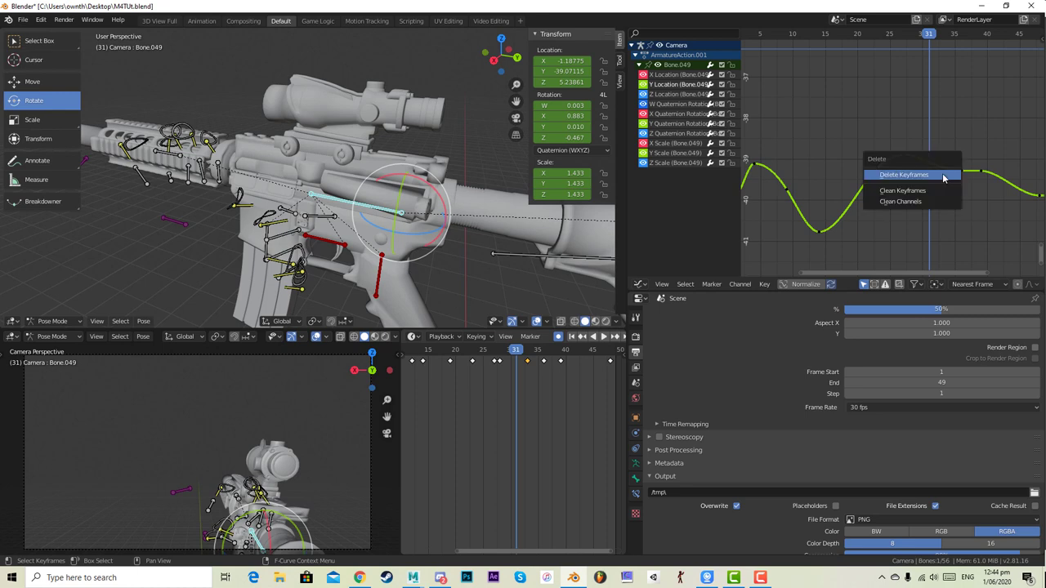
left_click(943, 178)
left_click_drag(962, 172, 899, 159)
key("x")
left_click(950, 173)
key("x")
left_click(877, 175)
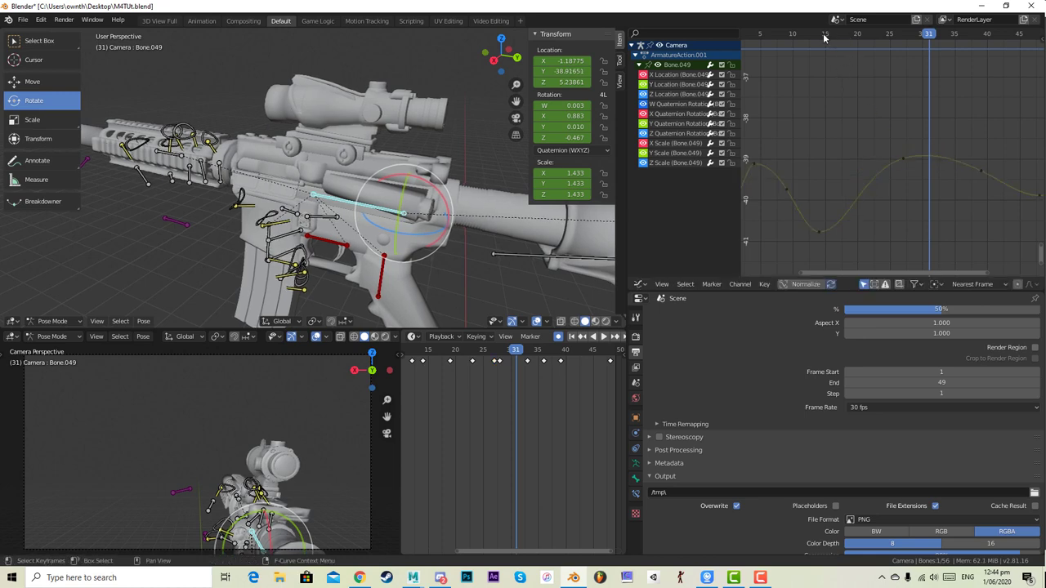
left_click_drag(824, 38, 899, 108)
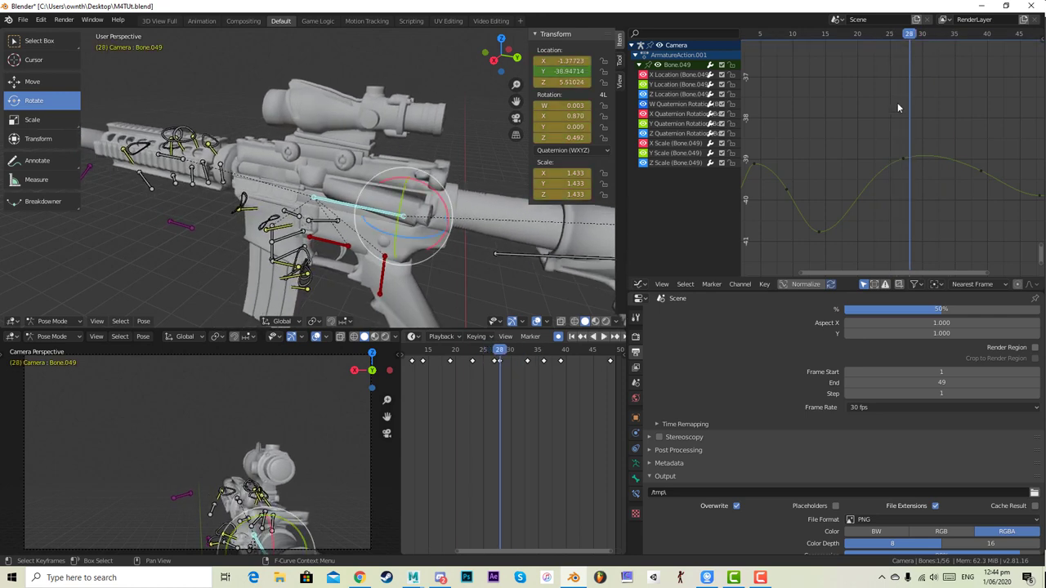
- Try nudging the Y Location curve's frame 27 key, and undo the recent key deletions on that curve
left_click_drag(902, 157, 898, 150)
right_click(898, 150)
left_click_drag(845, 38, 830, 54)
key("ctrl+z")
key("ctrl+z")
key("ctrl+z")
key("ctrl+z")
key("ctrl+z")
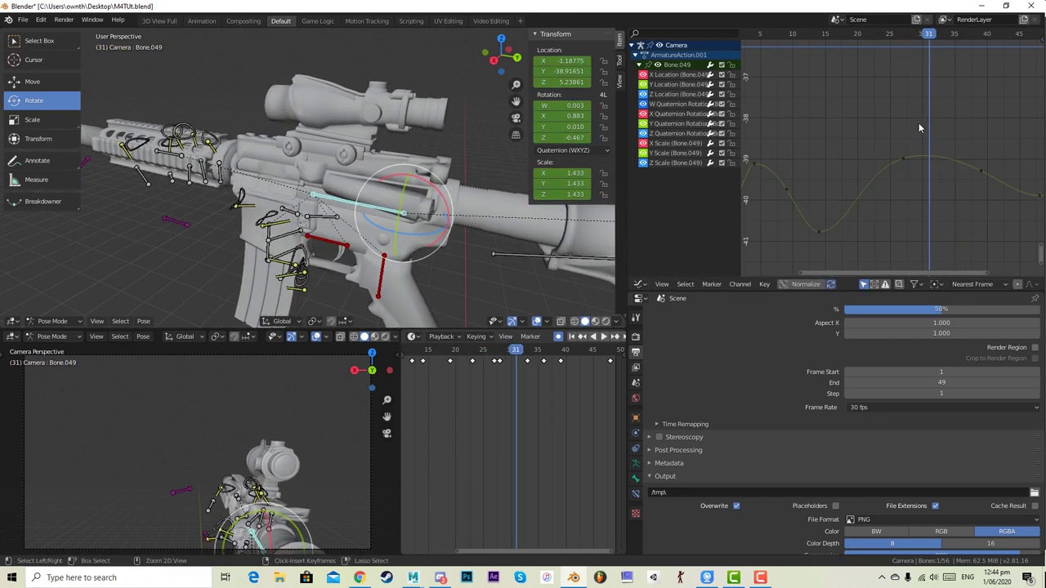
key("ctrl+z")
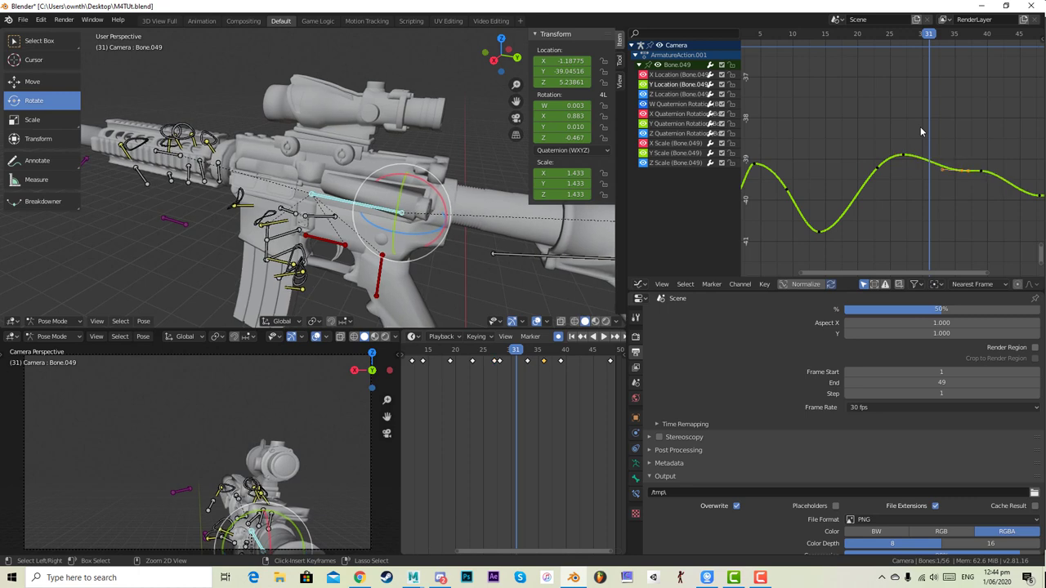
left_click(923, 131)
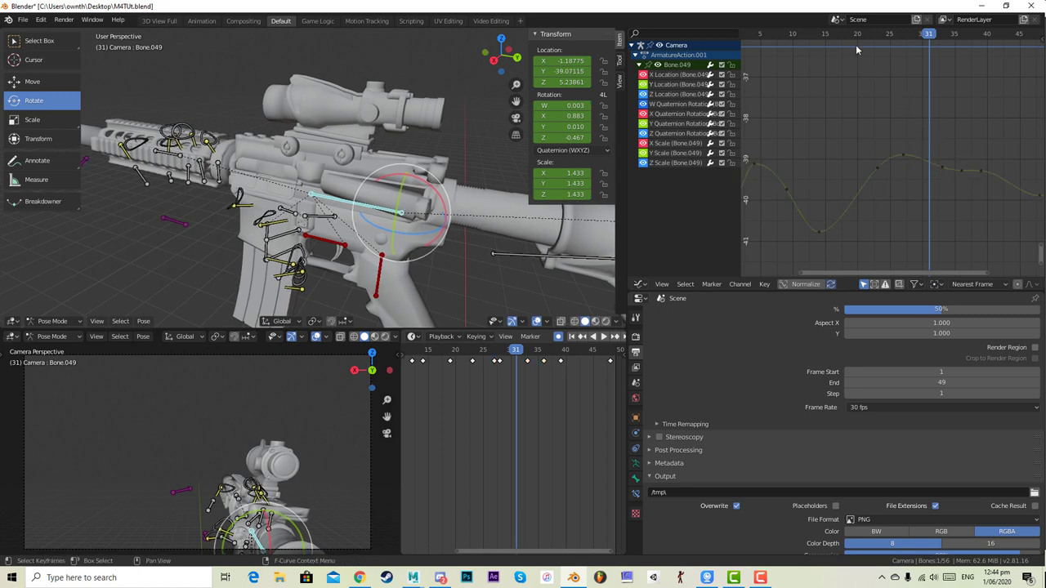
- Play back the motion and examine the Y Quaternion Rotation curve's keys at frames 19 and 23
key("space")
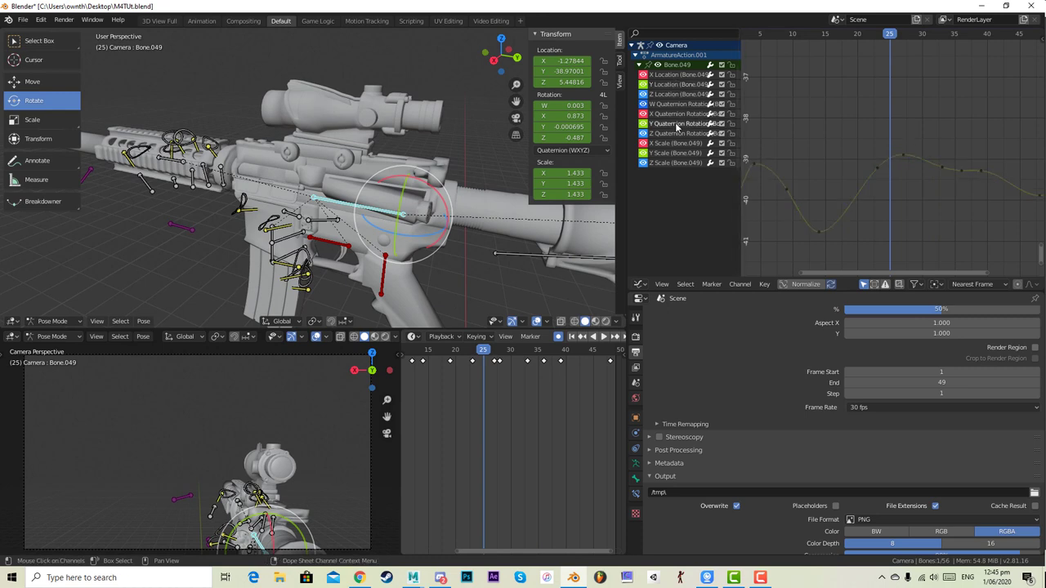
key("Home")
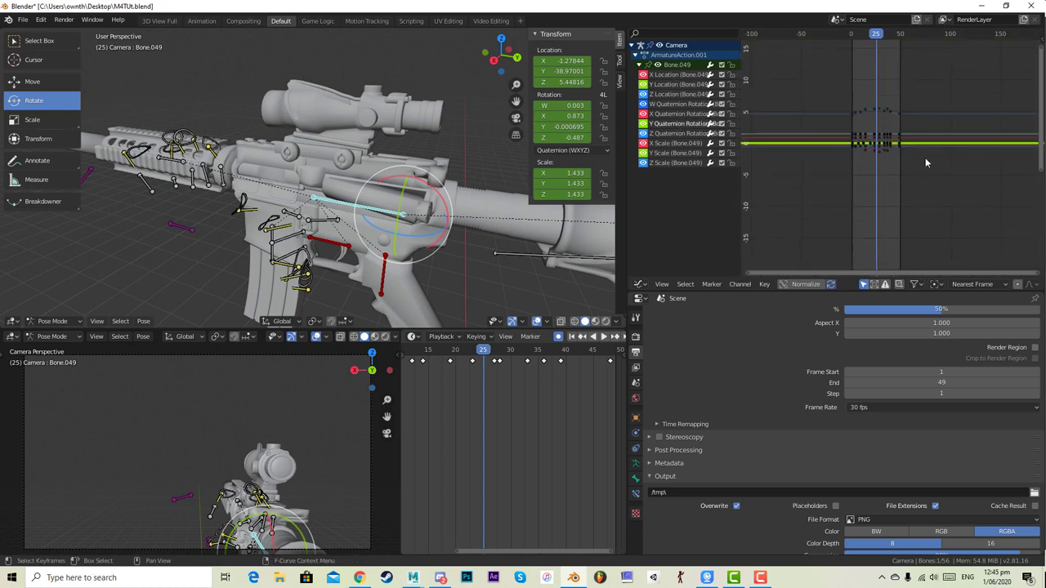
left_click(914, 192)
scroll(914, 194, "up", 10)
scroll(918, 241, "up", 4)
scroll(918, 187, "up", 5)
middle_click_drag(918, 249, 731, 124)
left_click(917, 183)
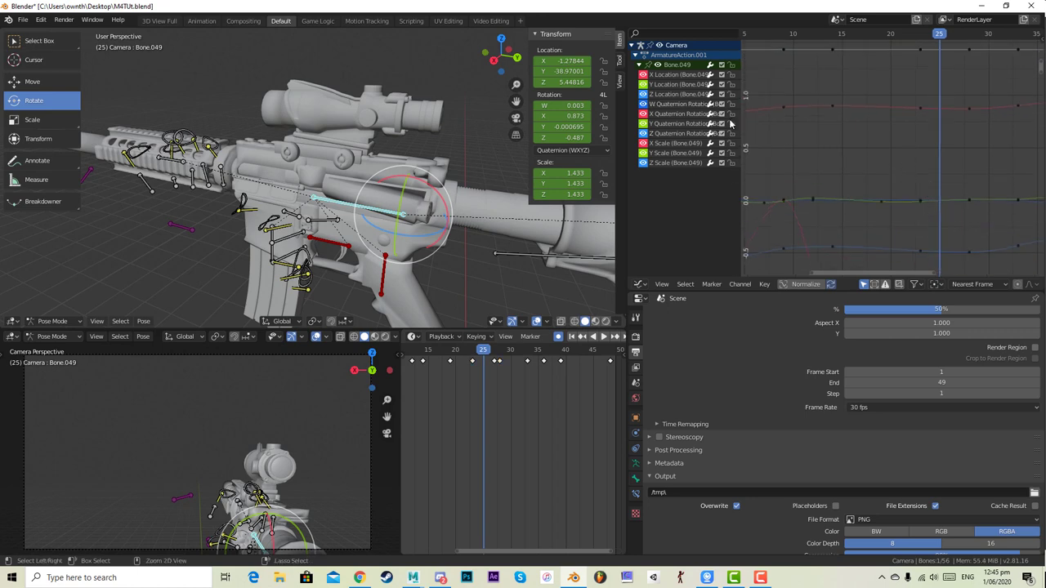
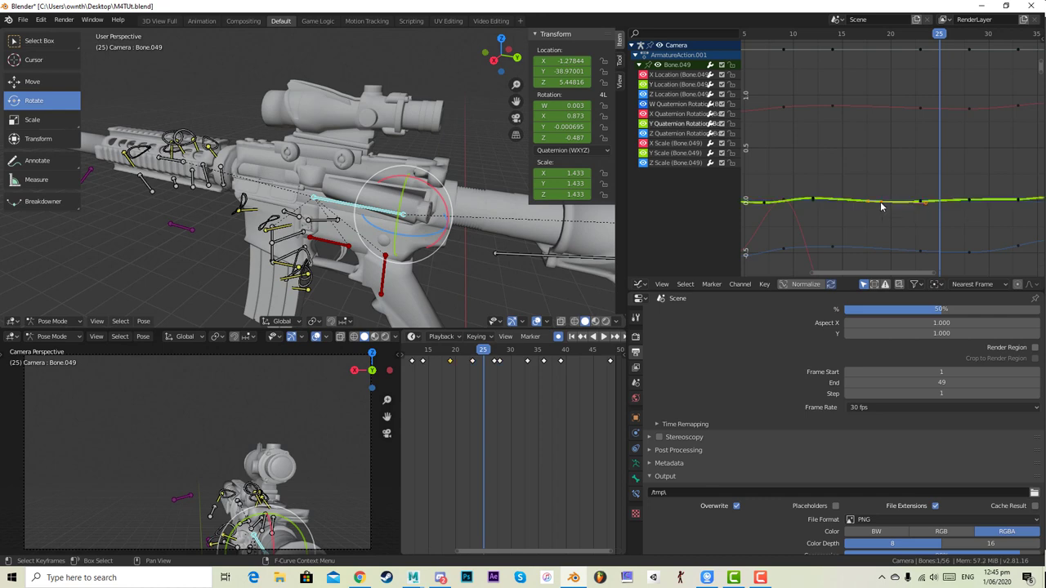
left_click_drag(880, 199, 926, 199)
right_click(925, 201)
middle_click_drag(920, 239, 884, 162)
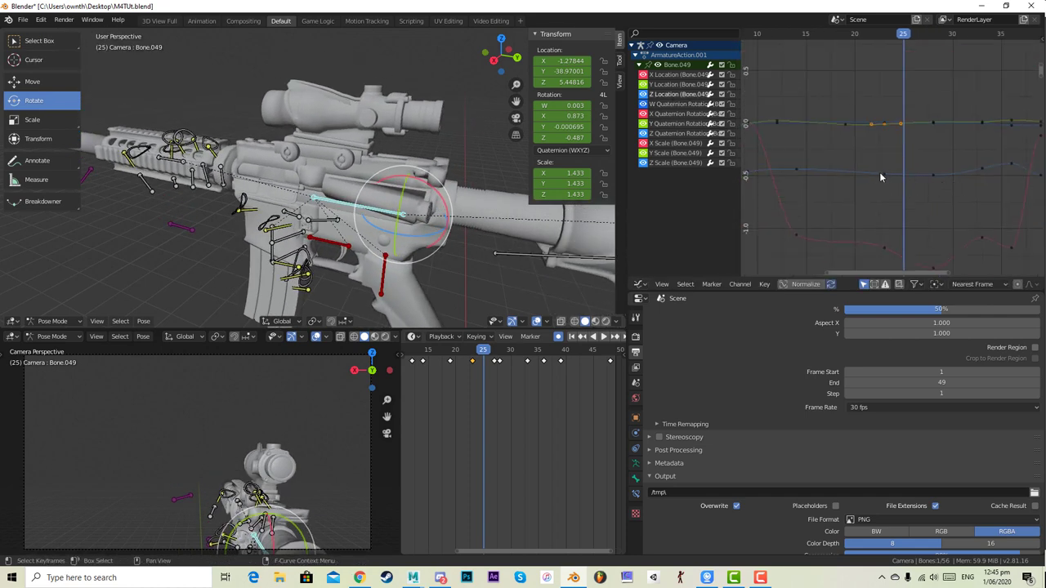
- Try deleting the X Location curve's key at frame 33 and scrub through the motion
left_click(881, 175)
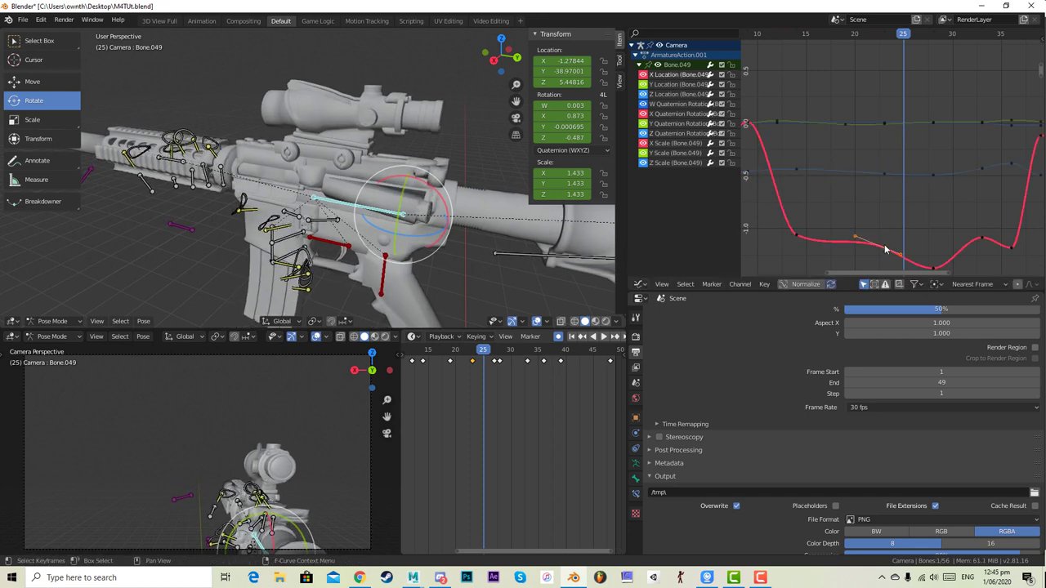
middle_click_drag(902, 146, 883, 88)
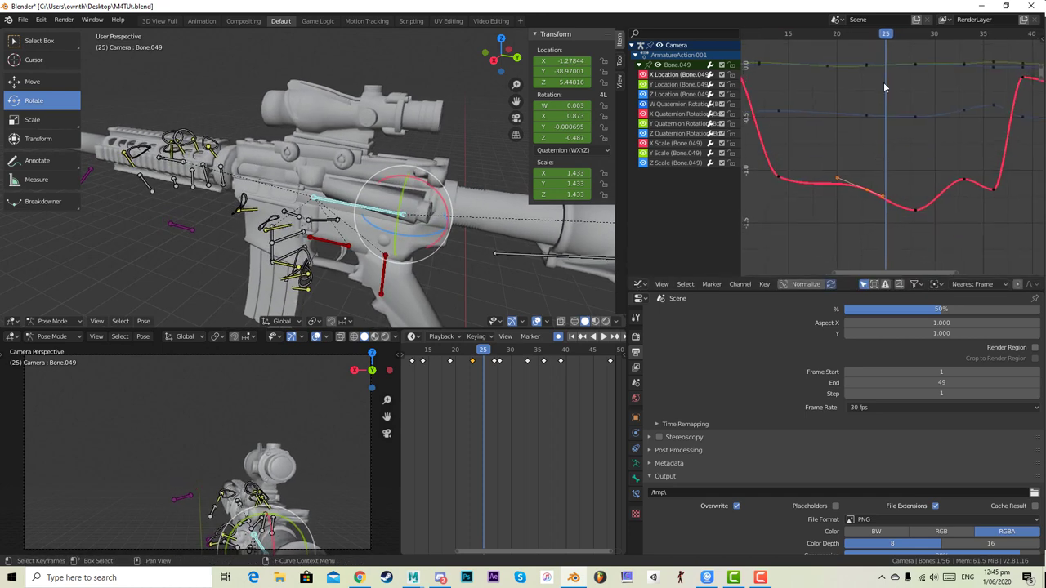
mouse_move(865, 36)
left_mouse_down()
mouse_move(853, 37)
mouse_move(879, 39)
left_mouse_up()
left_click_drag(917, 34, 955, 34)
key("x")
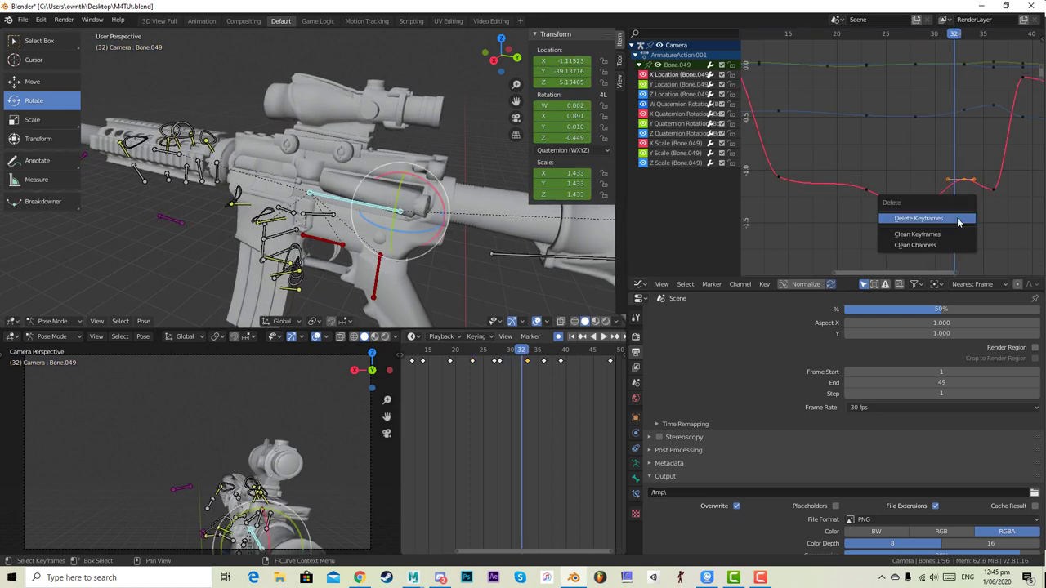
left_click(947, 219)
left_click_drag(886, 33, 944, 34)
- Restore the X Location curve's key at frame 33 and try lowering it to about -1.3
right_click(955, 180, "ctrl")
key("g")
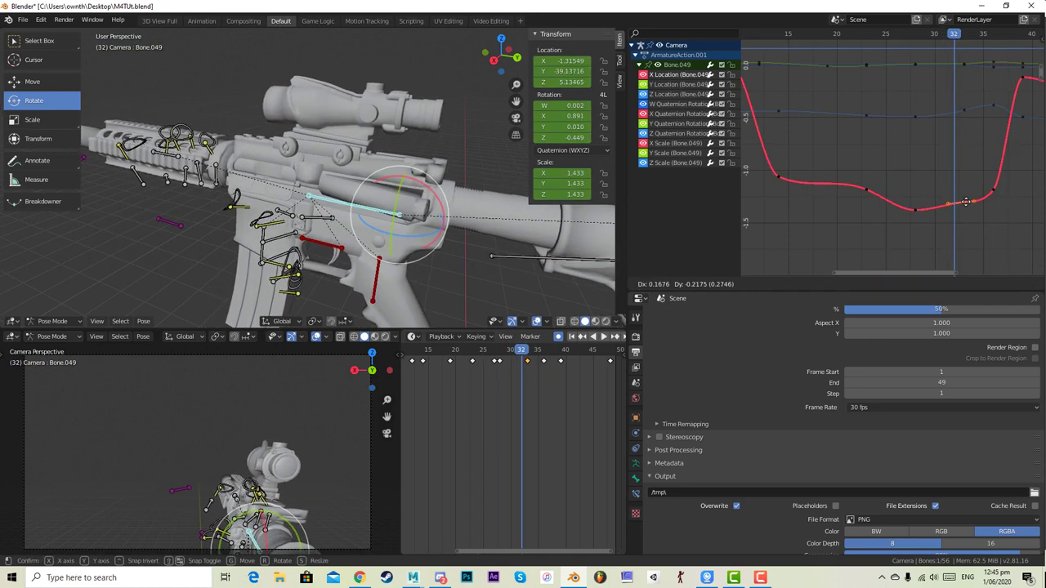
left_click(963, 176)
mouse_move(953, 32)
left_mouse_down()
mouse_move(886, 33)
mouse_move(977, 40)
mouse_move(964, 47)
left_mouse_up()
left_click(953, 39)
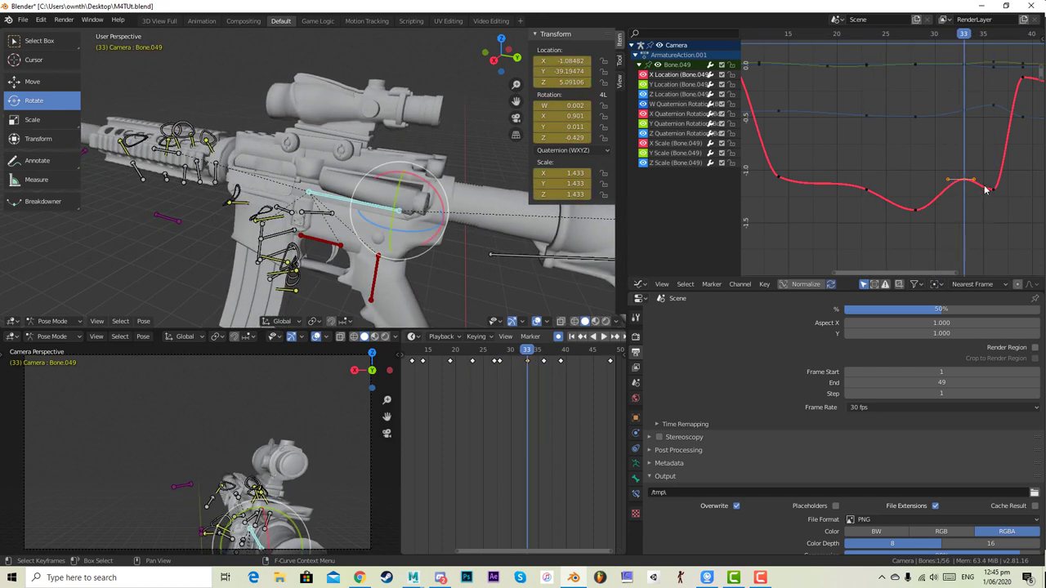
- Raise the X Location curve's frame 36 key to about -1.0 and lower its frame 33 key to about -1.17
left_click_drag(995, 193, 967, 190)
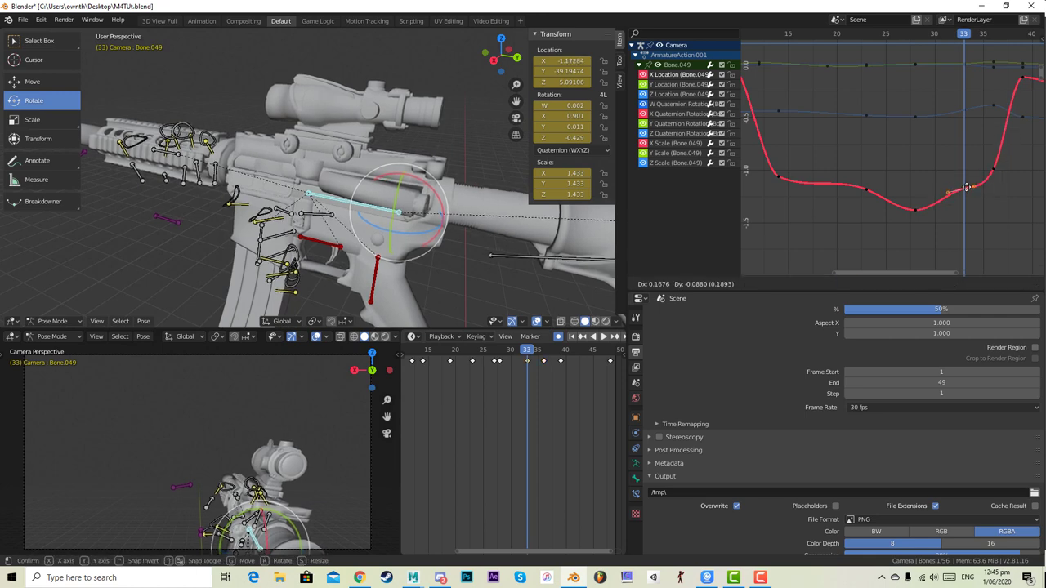
left_click_drag(889, 43, 852, 57)
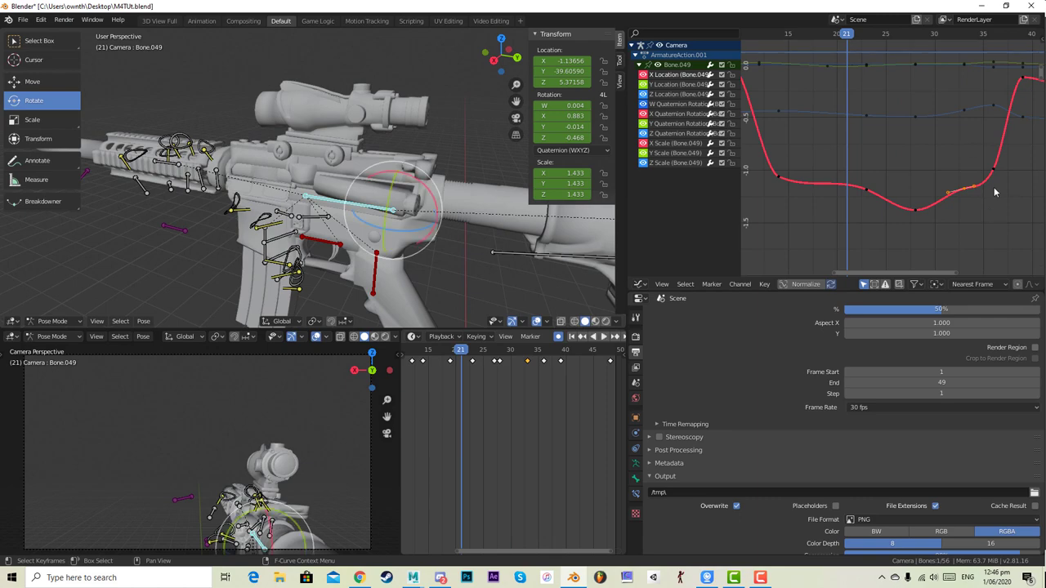
middle_click_drag(996, 192, 962, 135)
key("space")
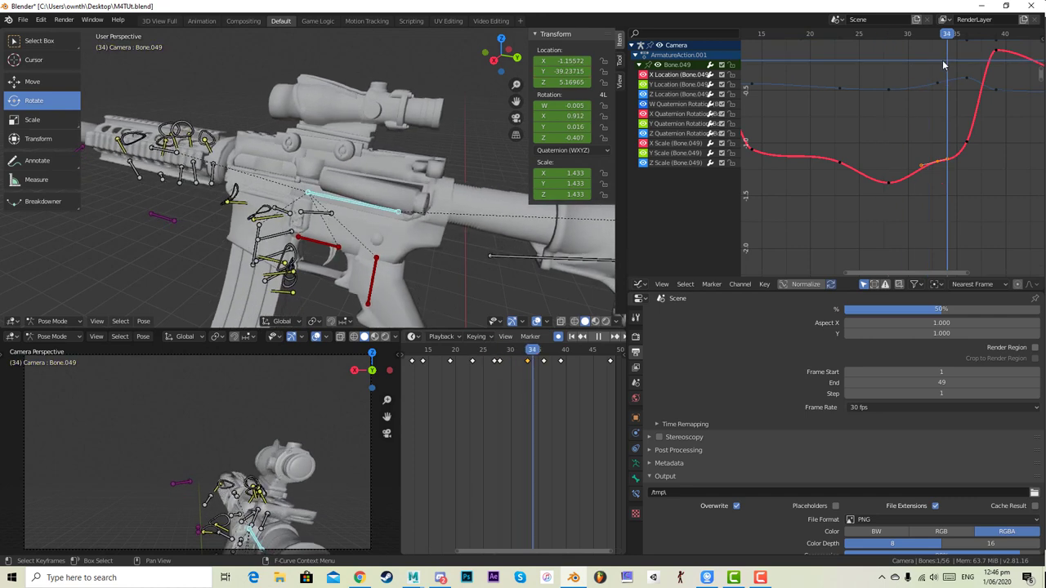
left_click_drag(883, 70, 907, 85)
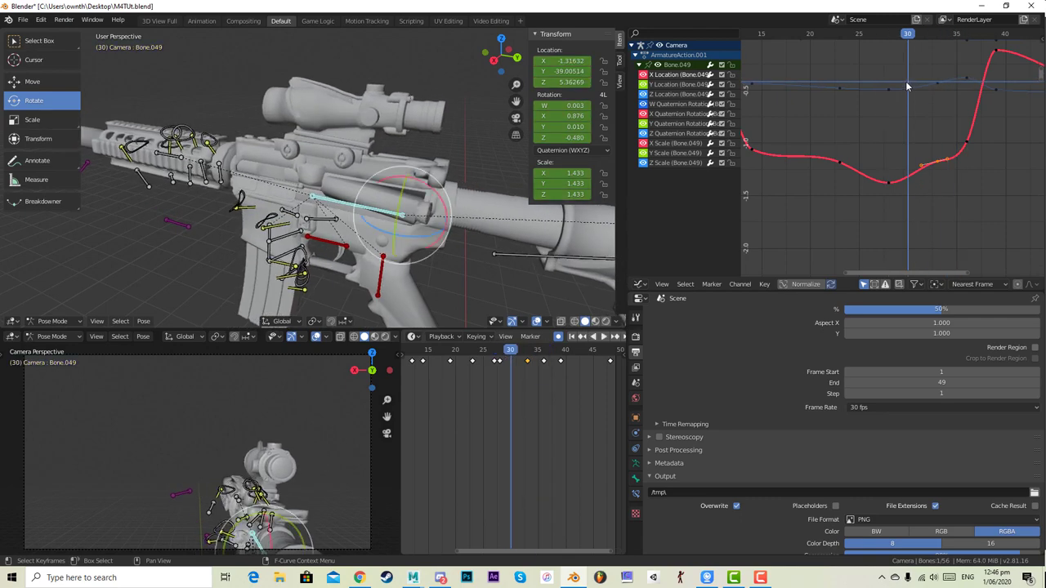
- Try rotating the receiver bone at frame 30, undo it, and play back the motion to frame 34
left_click_drag(425, 237, 364, 227)
key("ctrl+z")
middle_click_drag(926, 132, 879, 140)
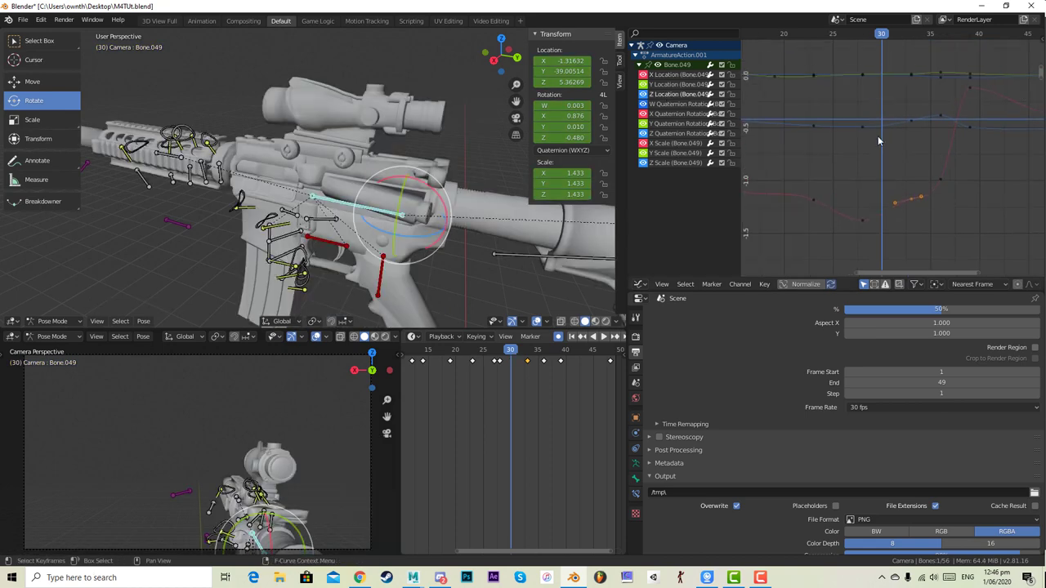
key("space")
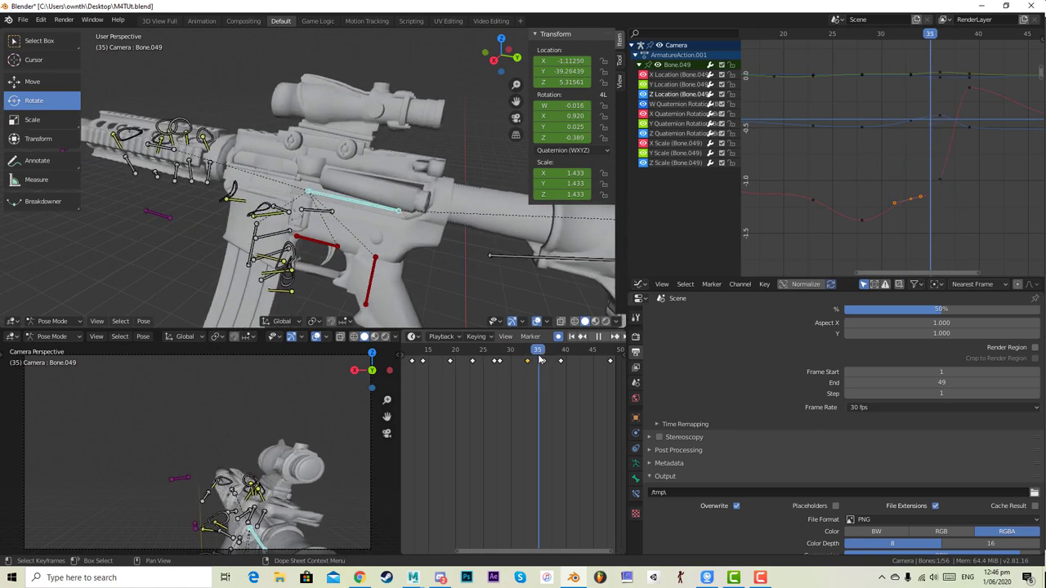
key("space")
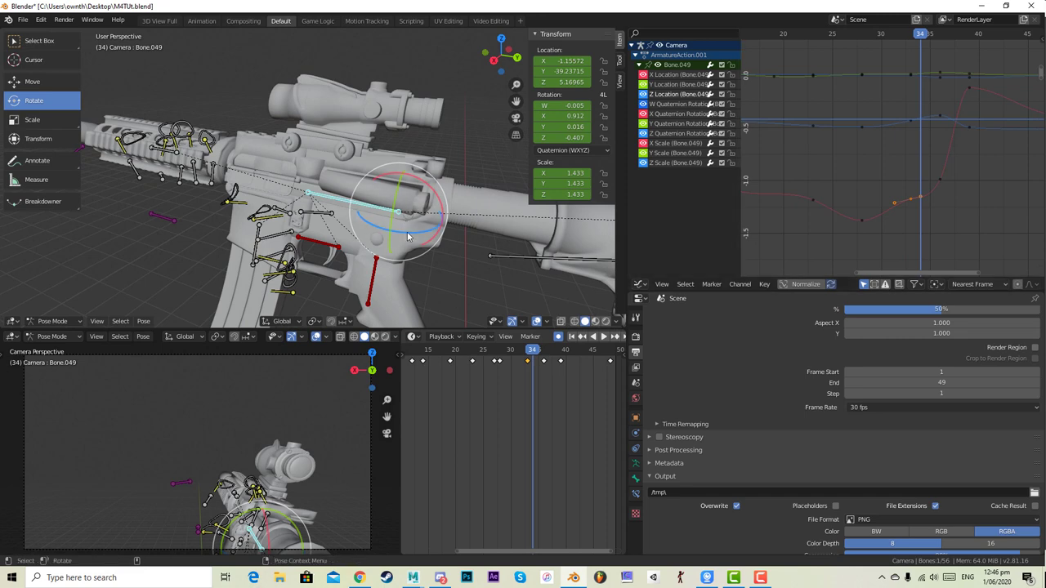
- Key the receiver bone's pose at frame 34 and try lowering the W Quaternion Rotation curve's frame 36 key
left_click(409, 237)
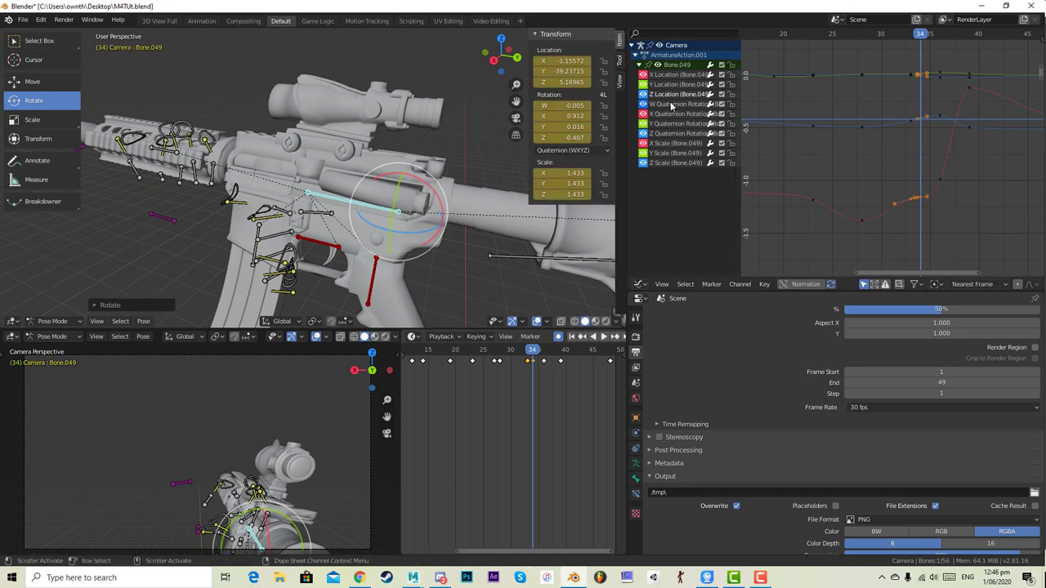
scroll(928, 65, "up", 5)
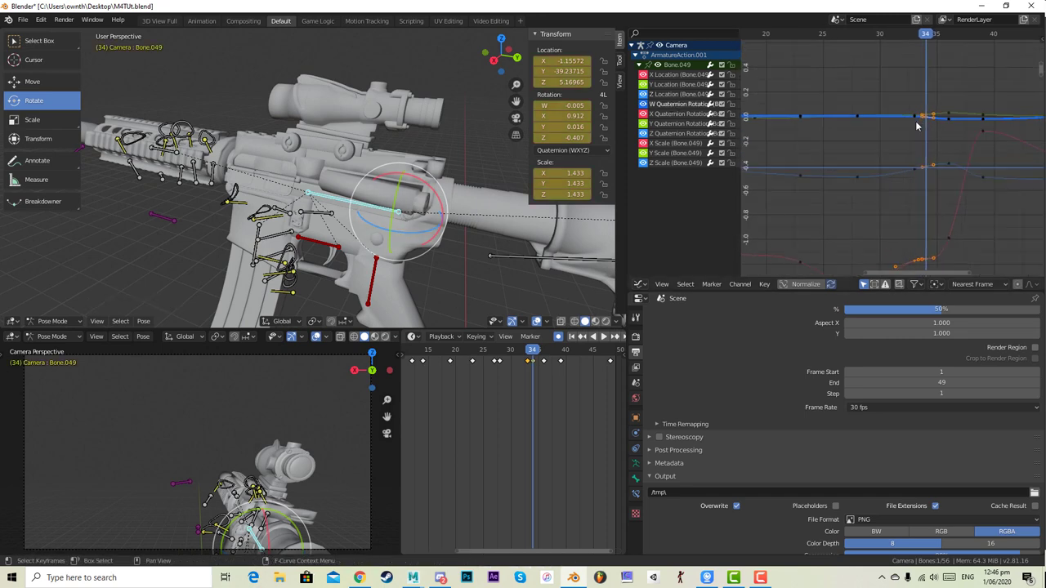
middle_click_drag(1028, 80, 945, 122)
left_click_drag(950, 121, 949, 132)
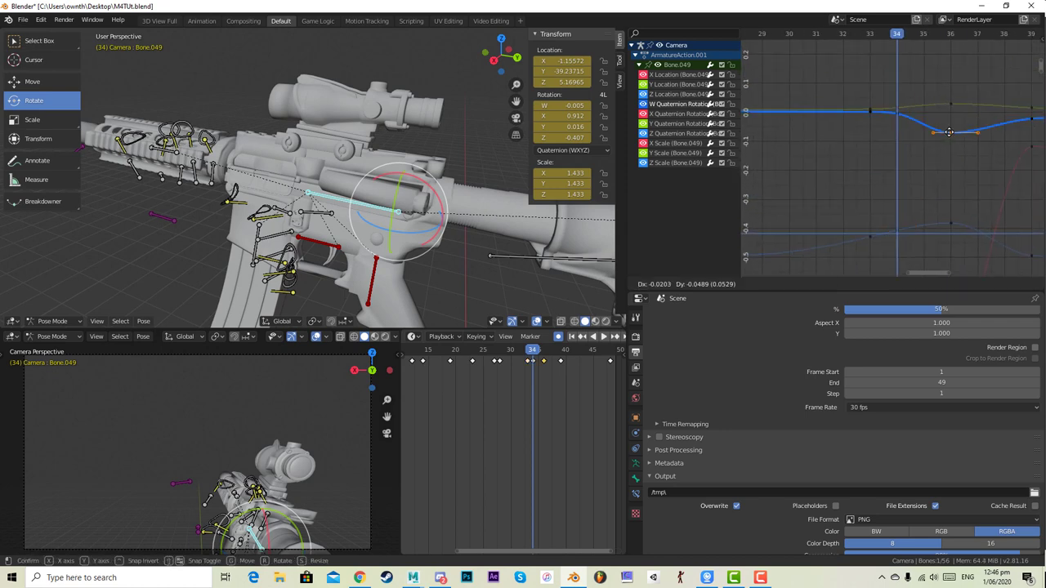
key("Escape")
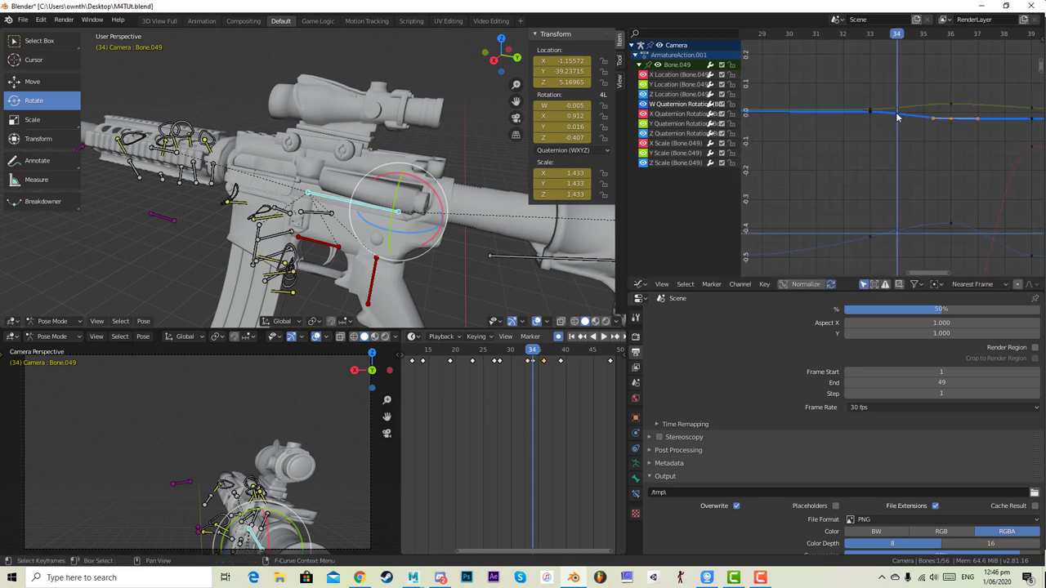
- Delete the W Quaternion Rotation curve's key at frame 34
left_click_drag(898, 117, 904, 144)
right_click(903, 144)
key("x")
left_click(899, 141)
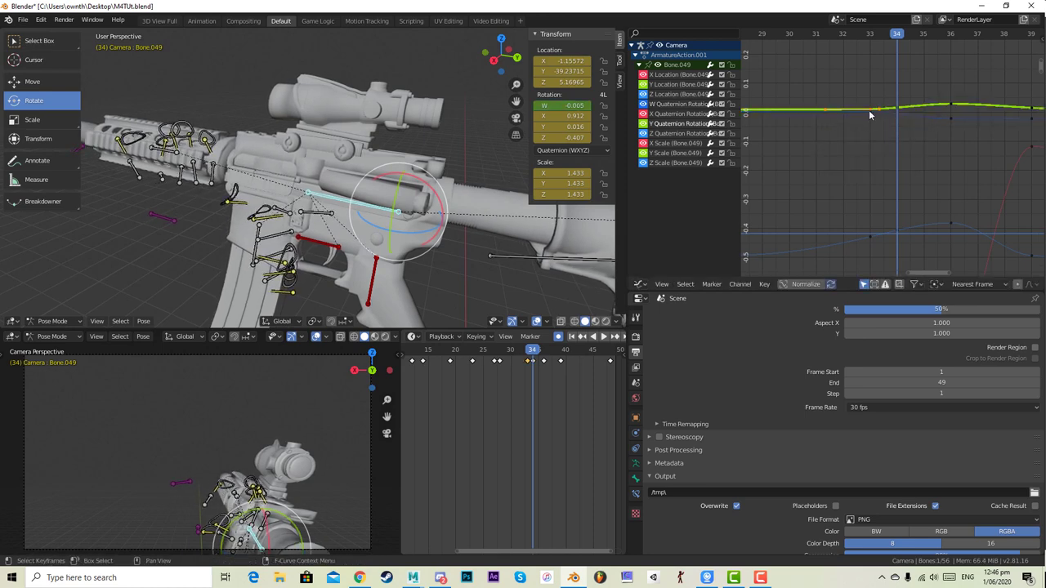
- Move the W Quaternion Rotation curve's key from frame 33 to frame 31
middle_click_drag(870, 116, 916, 173, "ctrl")
left_click_drag(868, 128, 795, 123)
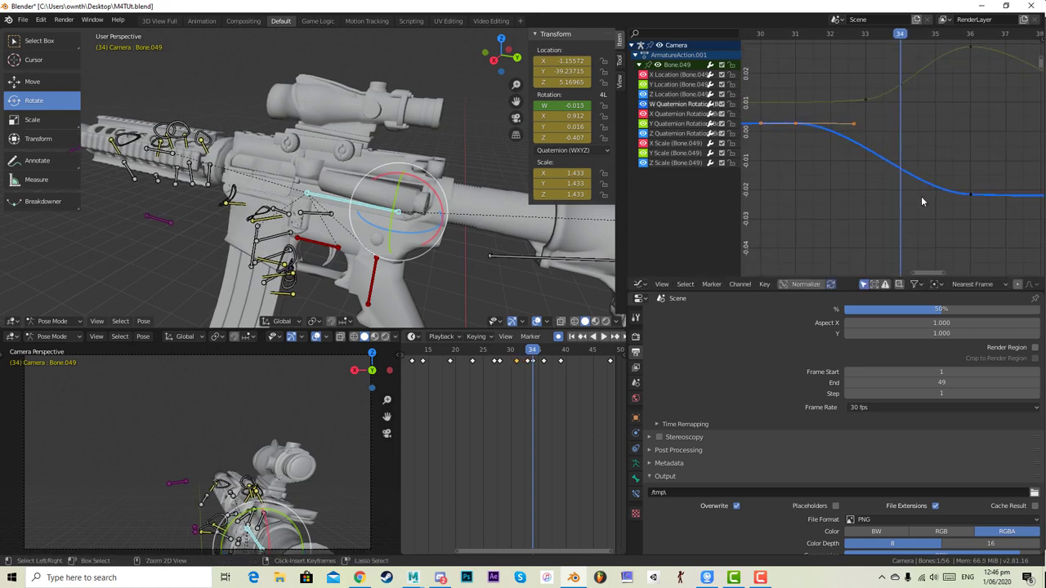
middle_click_drag(923, 201, 907, 176, "ctrl")
- Delete the W Quaternion Rotation curve's key at frame 36 and scrub through the motion to frame 42
left_click_drag(793, 34, 953, 42)
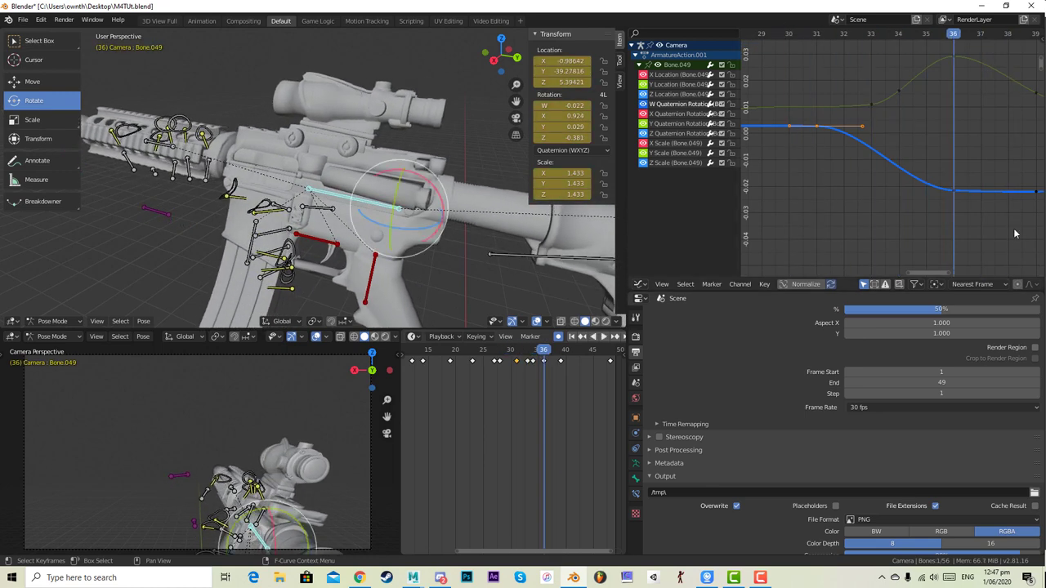
key("x")
left_click(955, 211)
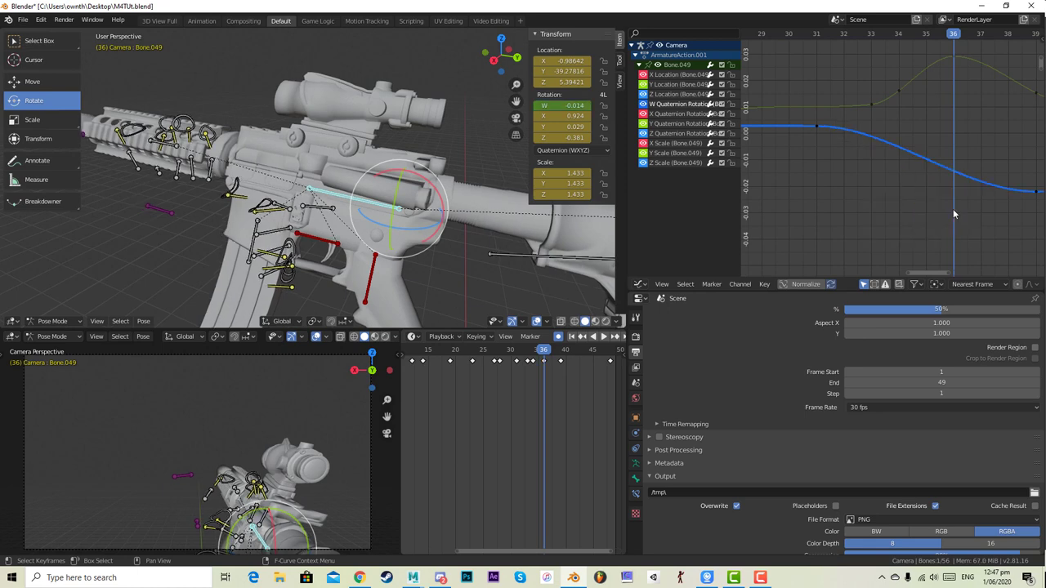
scroll(939, 216, "down", 5)
middle_click_drag(939, 213, 805, 134, "ctrl")
middle_click_drag(880, 201, 978, 207, "ctrl")
left_click_drag(863, 36, 1015, 41)
middle_click_drag(976, 144, 898, 145)
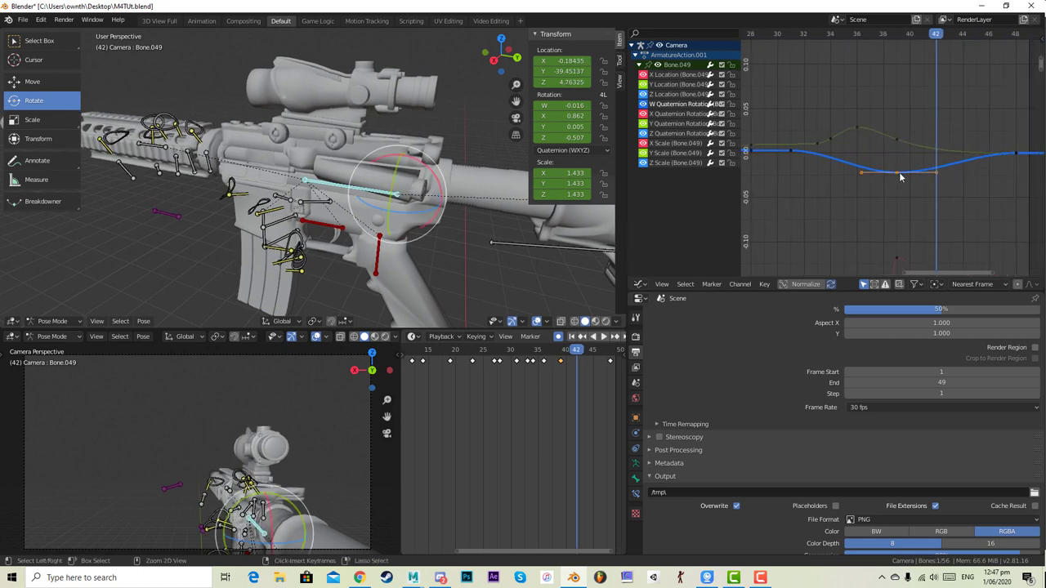
- Try rotating the receiver bone at frame 46, undo it, and duplicate the W Quaternion Rotation curve's frame 39 key to frame 44
left_click_drag(902, 37, 989, 54)
left_click_drag(397, 216, 389, 218)
key("ctrl+z")
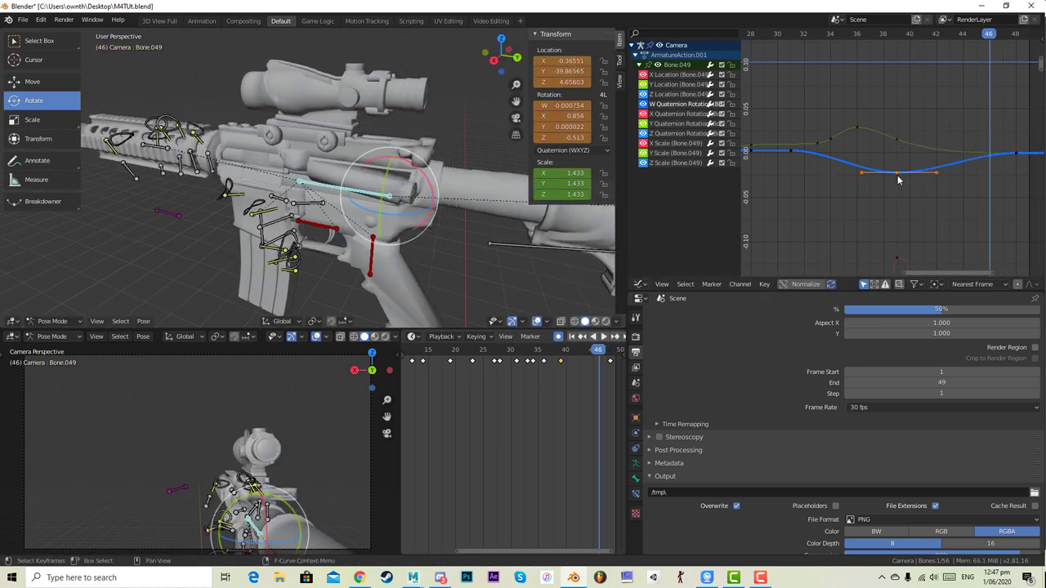
left_click_drag(962, 39, 935, 43)
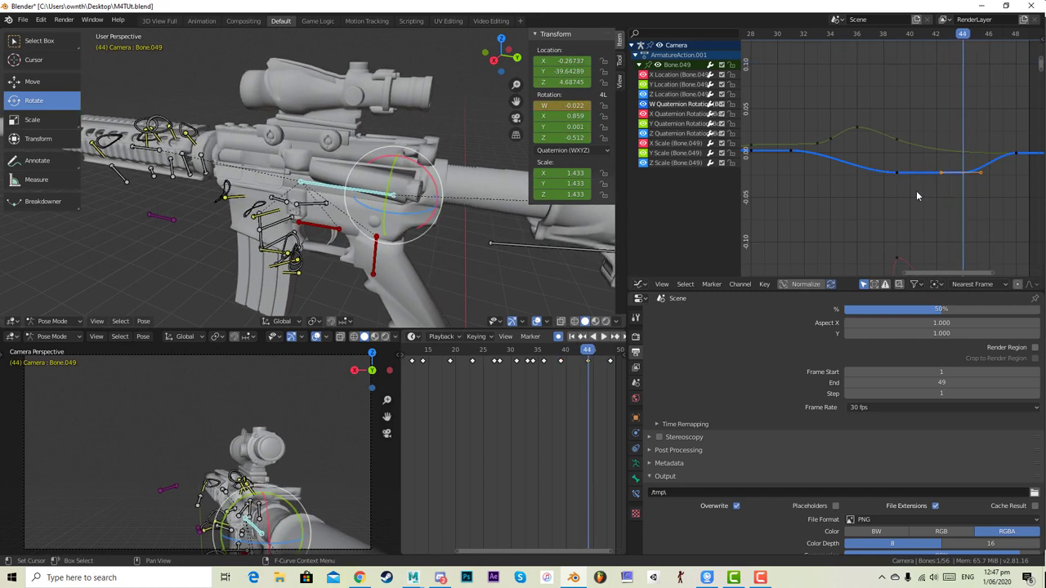
- Play back the animation and scrub the receiver bone's motion, stopping at frame 24
left_click_drag(856, 38, 1012, 69)
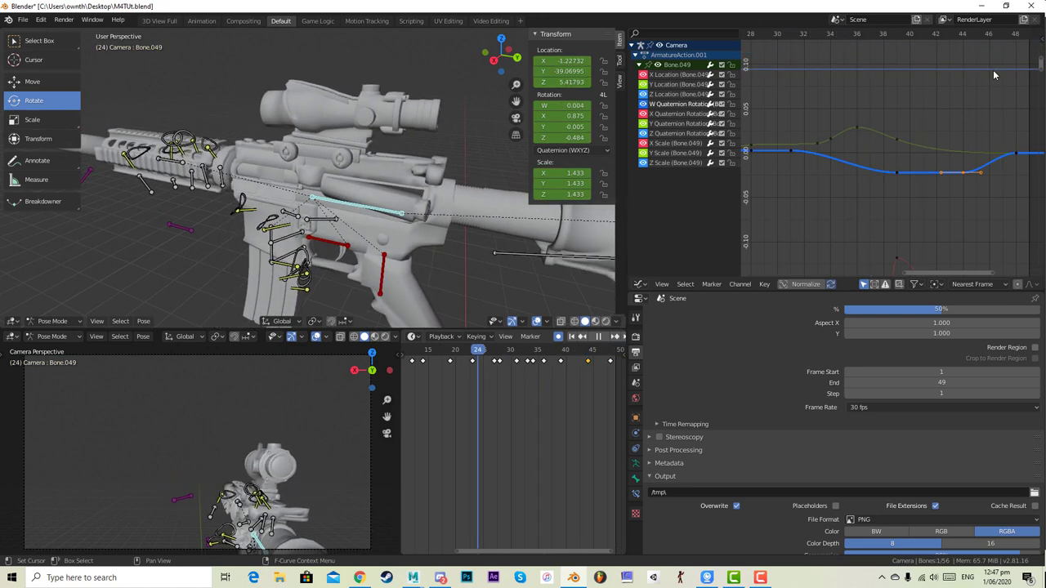
key("space")
left_click_drag(475, 351, 379, 351)
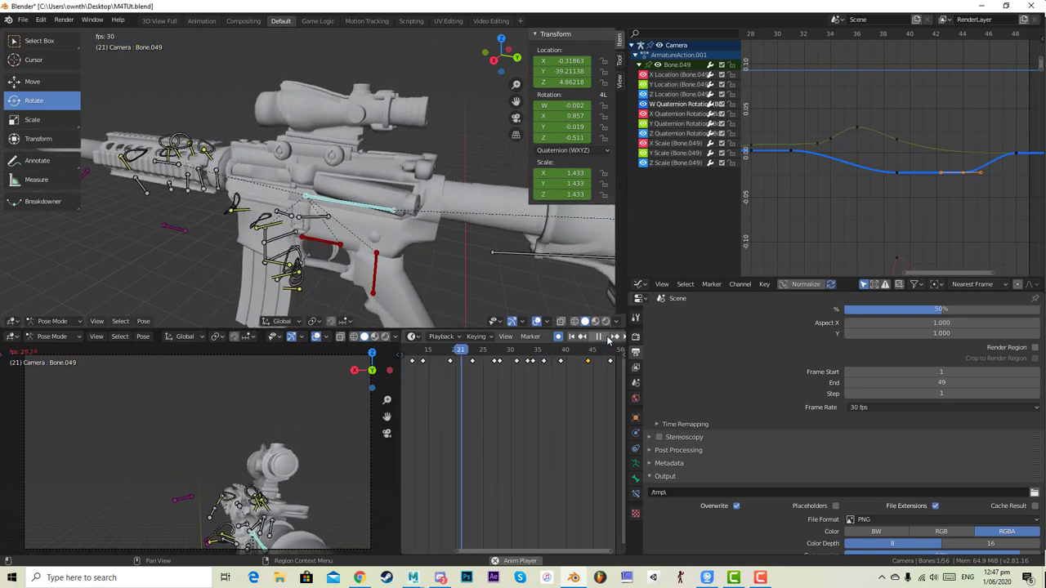
key("space")
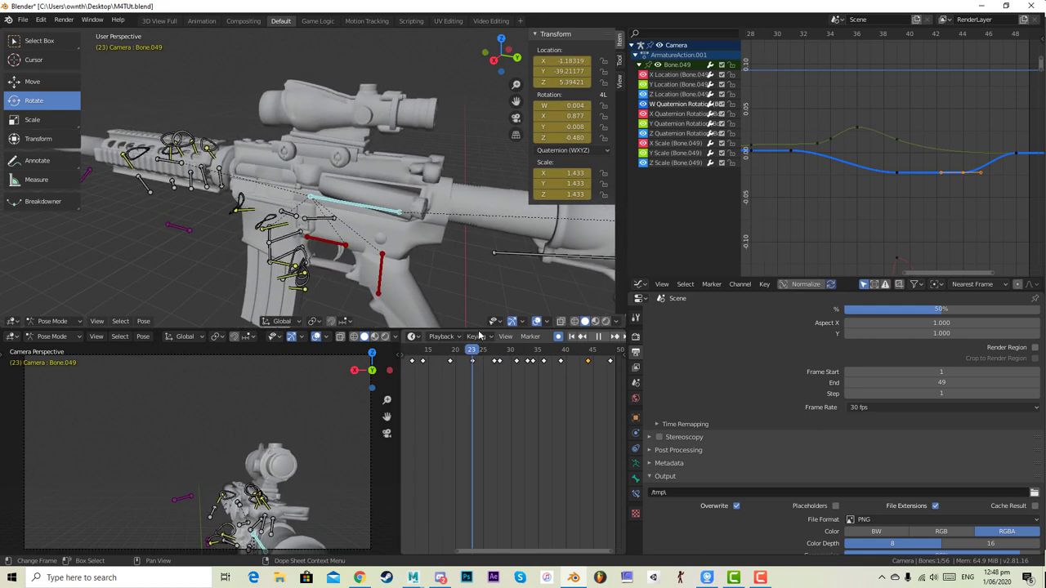
left_click_drag(466, 342, 478, 340)
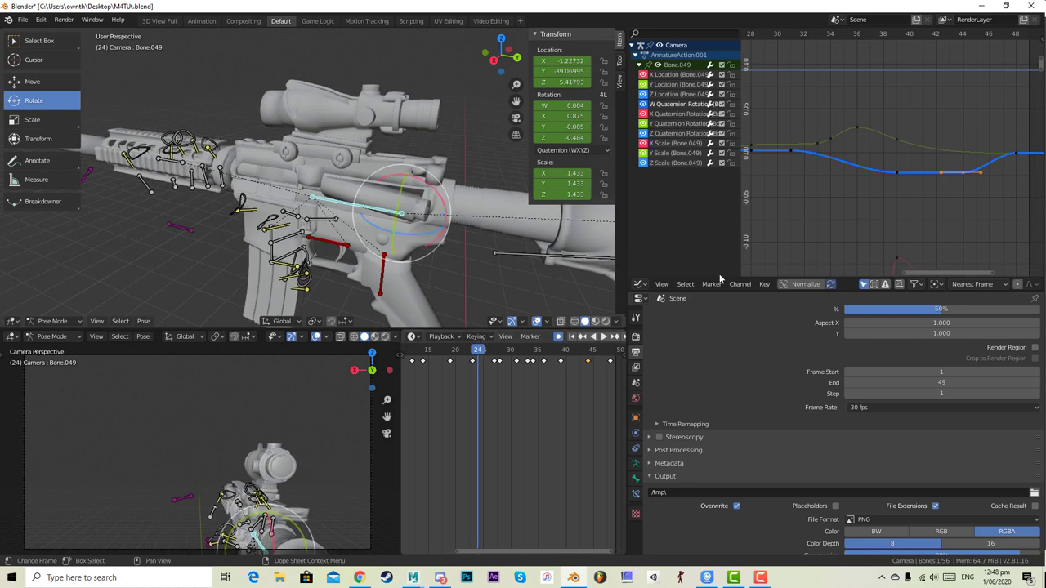
- Try deleting the Y Quaternion Rotation curve's key at frame 23 and preview the motion
middle_click_drag(787, 185, 988, 207)
scroll(881, 178, "up", 3)
mouse_move(881, 178)
middle_mouse_down()
mouse_move(894, 192)
mouse_move(889, 168)
middle_mouse_up()
mouse_move(907, 195)
left_mouse_down()
mouse_move(894, 172)
mouse_move(905, 197)
left_mouse_up()
right_click(905, 200)
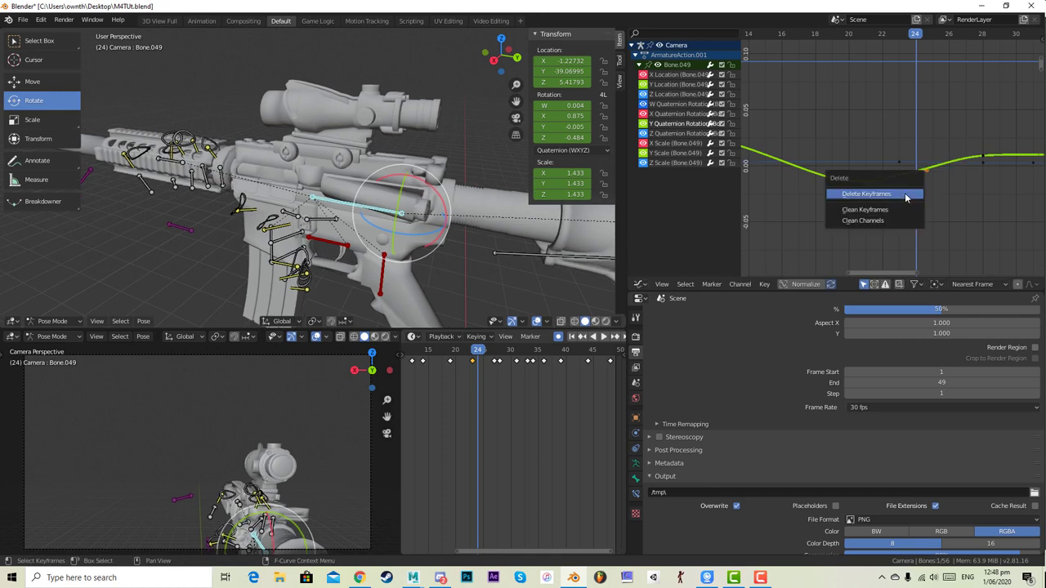
key("space")
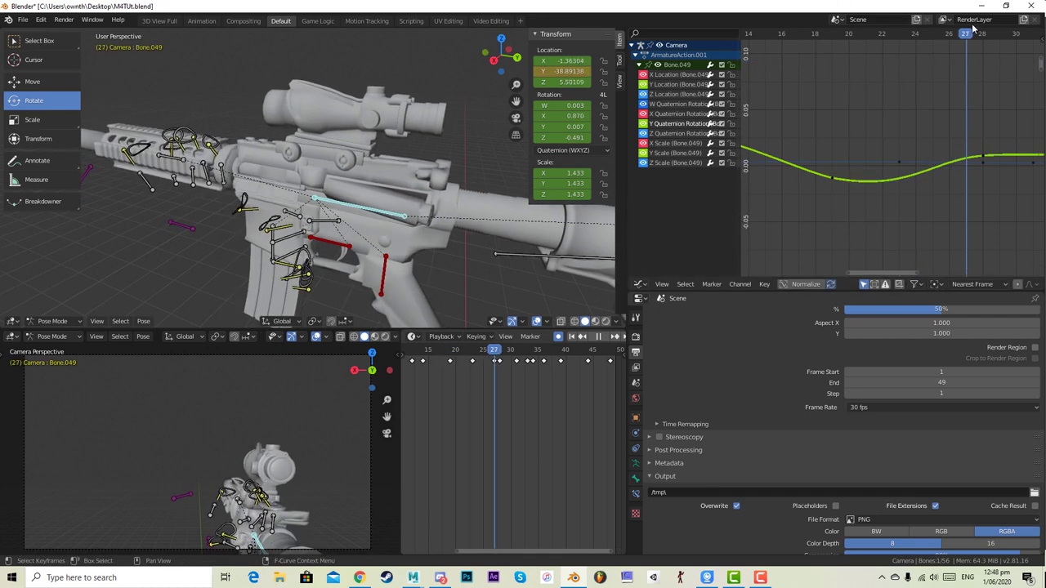
- Undo the Y Quaternion Rotation key deletion, deselect the curves and scrub back to frame 22
key("ctrl+z")
key("ctrl+z")
key("ctrl+z")
key("ctrl+z")
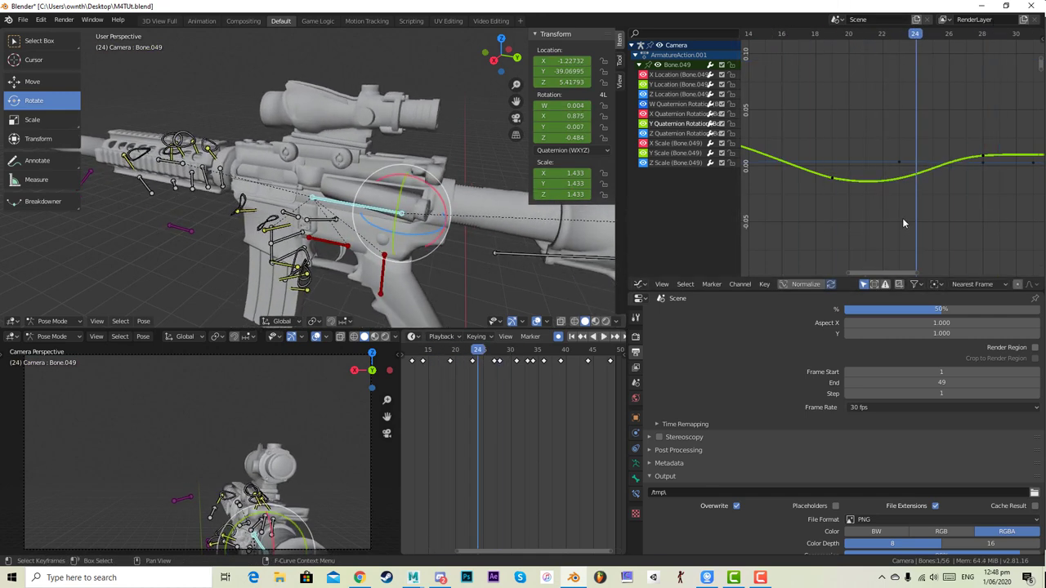
left_click(903, 144)
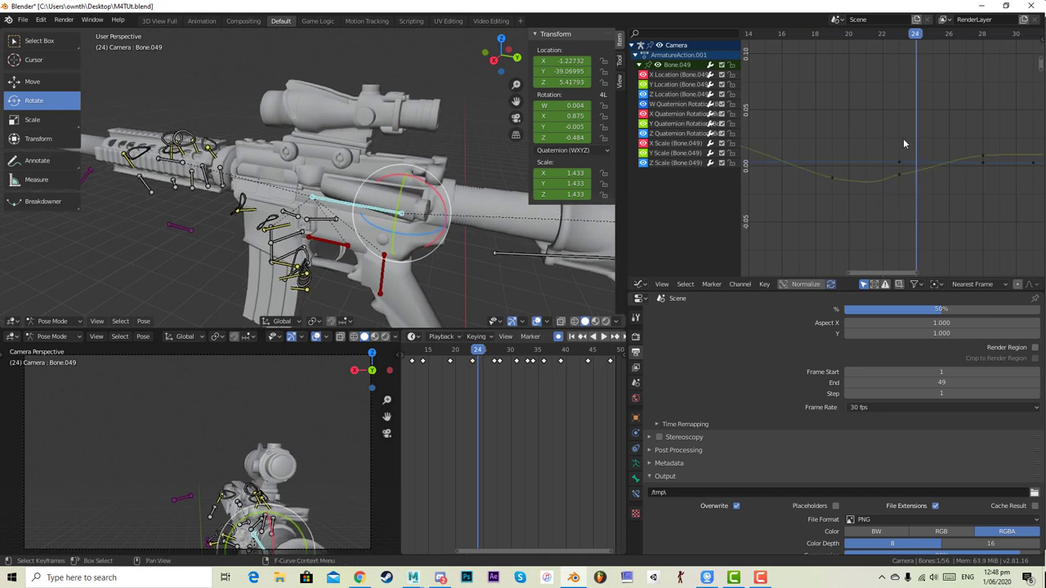
left_click_drag(916, 34, 886, 51)
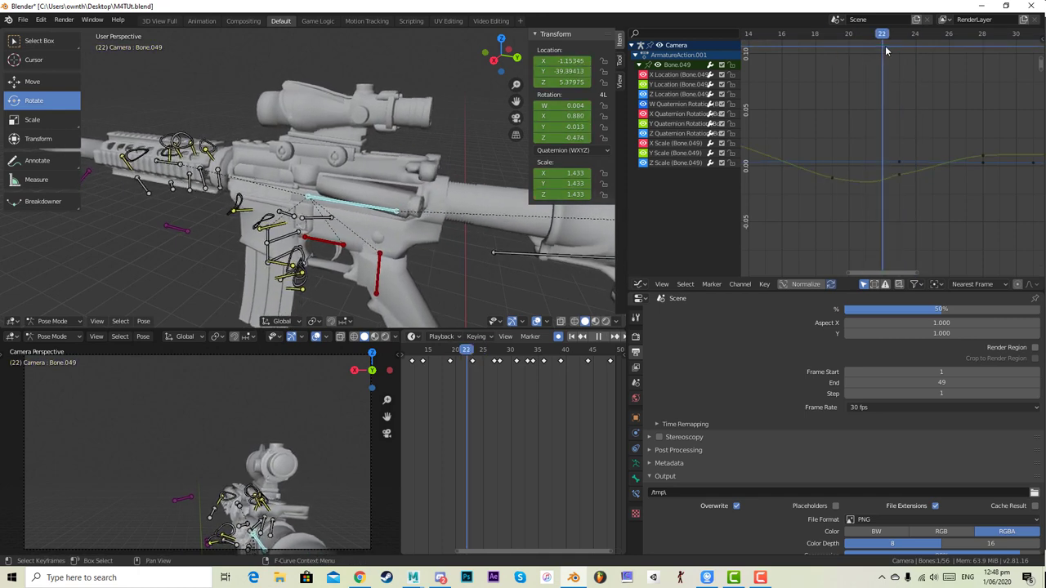
- Delete the Y Quaternion Rotation curve's key at frame 23
left_click(899, 174)
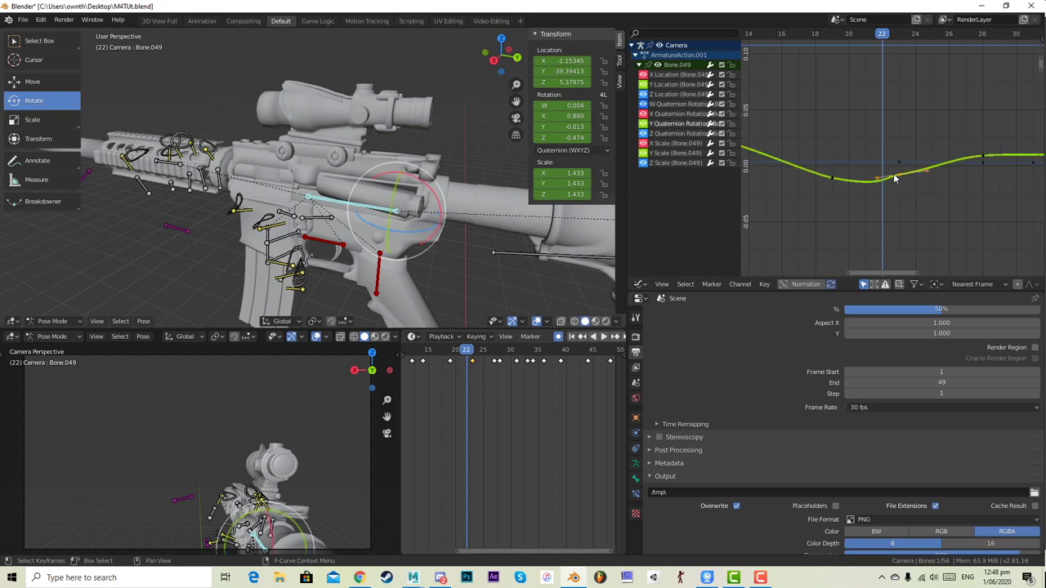
key("x")
left_click(895, 174)
scroll(894, 195, "down", 8)
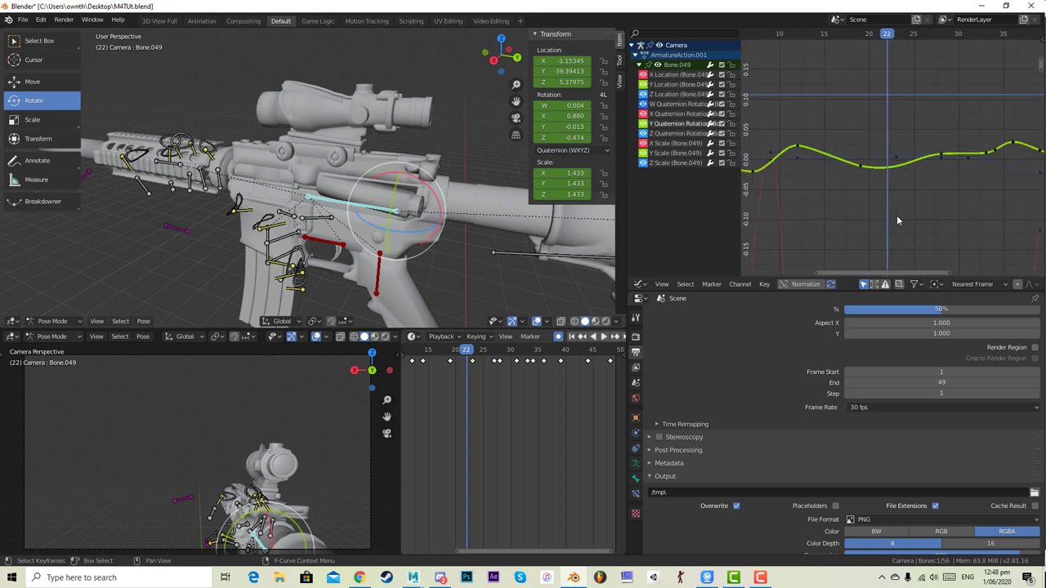
- Try lowering the X Location curve's key at frame 23, cancel the move and scrub through the motion to frame 31
middle_click_drag(897, 221, 912, 122)
scroll(903, 150, "down", 2)
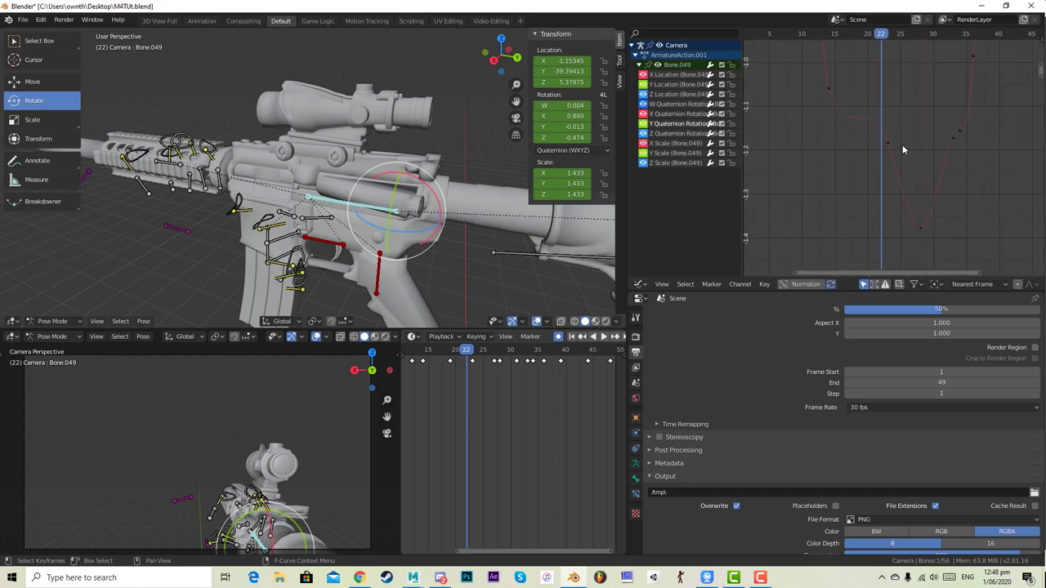
key("g")
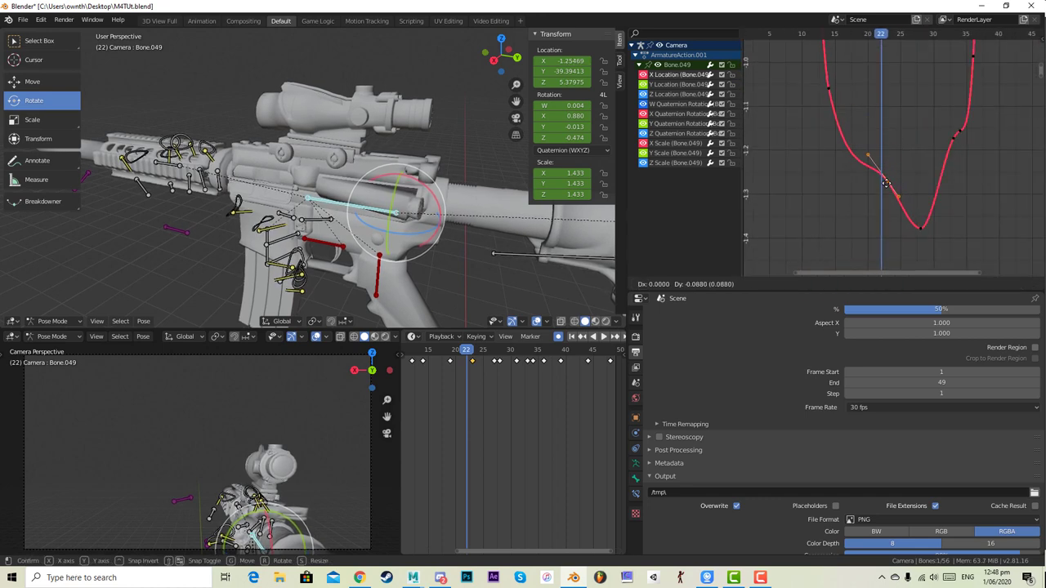
right_click(898, 131)
left_click(869, 36)
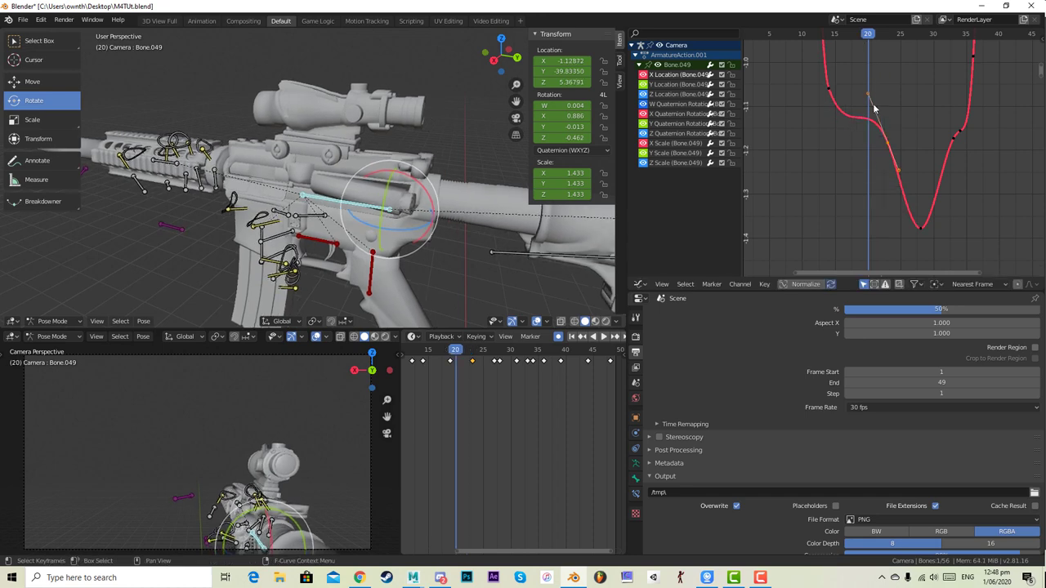
middle_click_drag(874, 107, 879, 151, "ctrl")
mouse_move(860, 36)
left_mouse_down()
mouse_move(831, 42)
mouse_move(948, 54)
left_mouse_up()
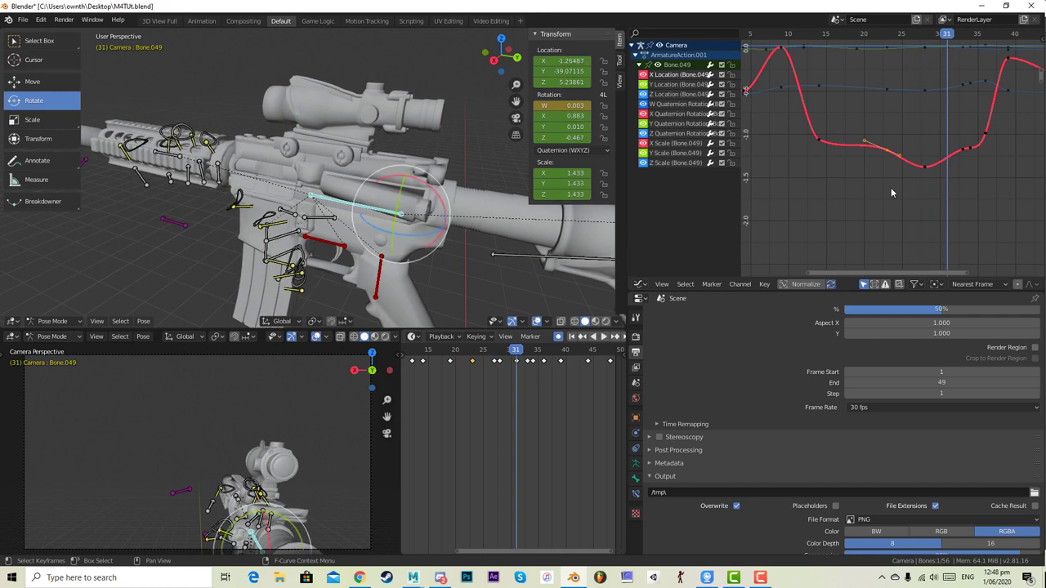
- Try lowering the Y Location curve's peak key at frame 27, cancel the move and scrub through the following frames
middle_click_drag(891, 187, 901, 140)
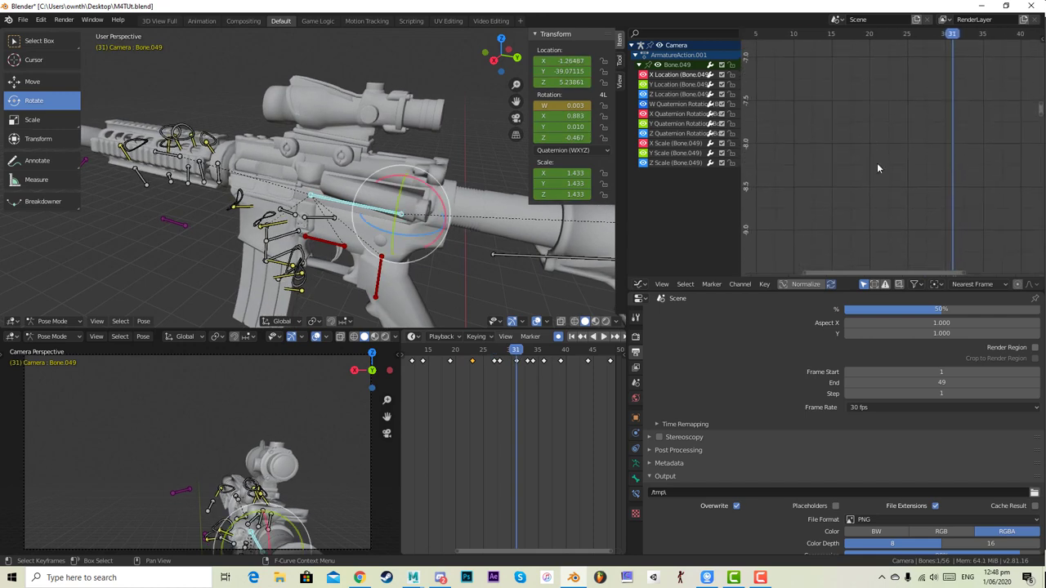
key("Home")
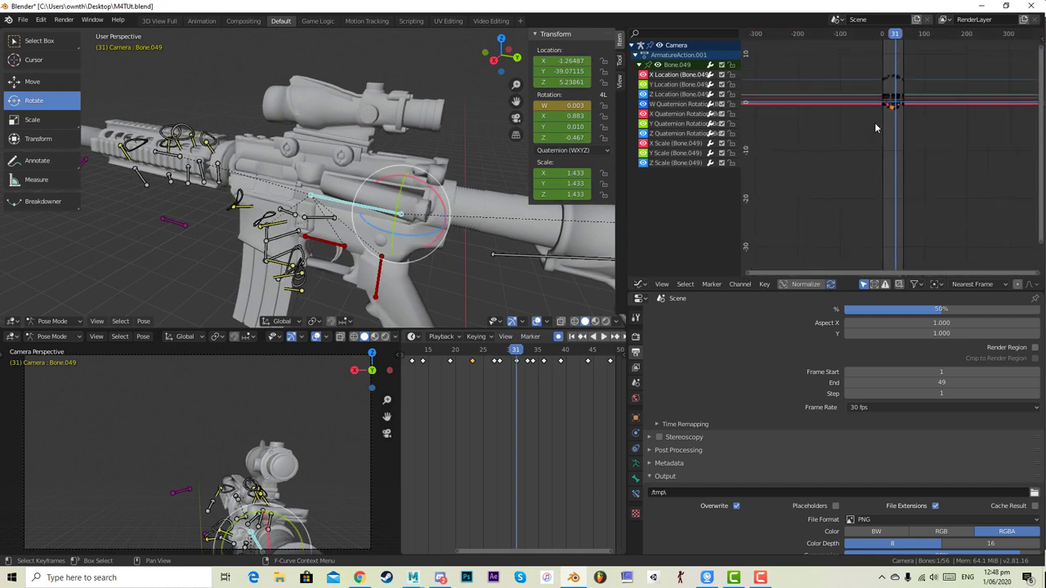
scroll(875, 124, "down", 5)
middle_click_drag(903, 169, 910, 93)
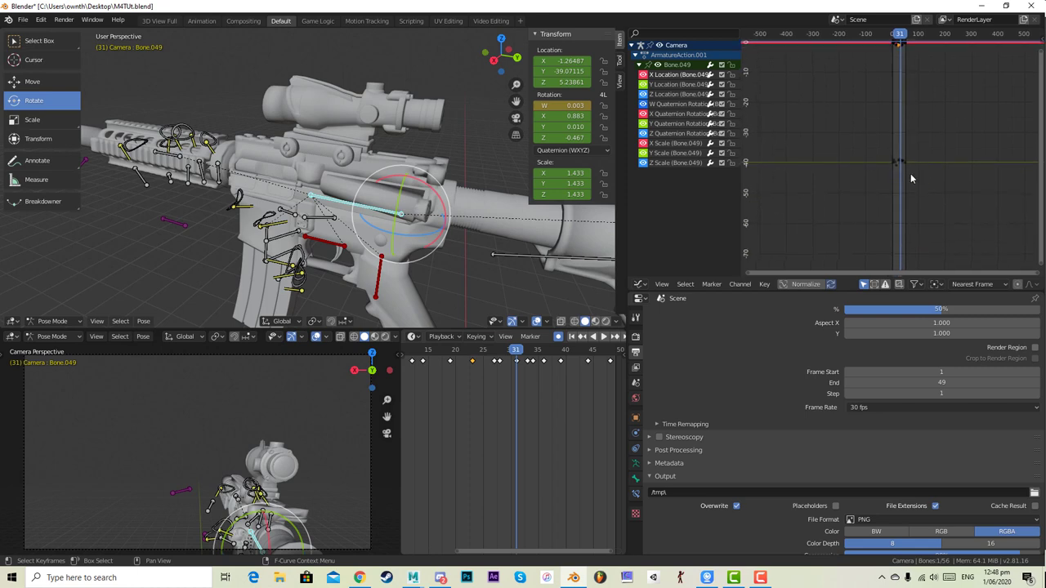
scroll(912, 179, "up", 6)
scroll(930, 134, "up", 6)
middle_click_drag(930, 134, 1034, 201)
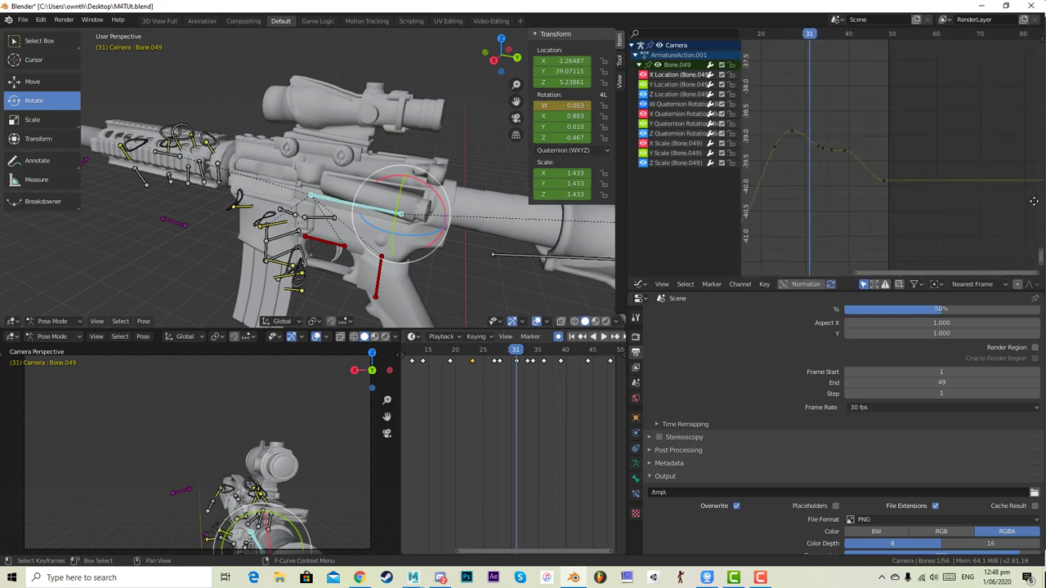
mouse_move(808, 33)
left_mouse_down()
mouse_move(771, 41)
mouse_move(792, 43)
left_mouse_up()
key("space")
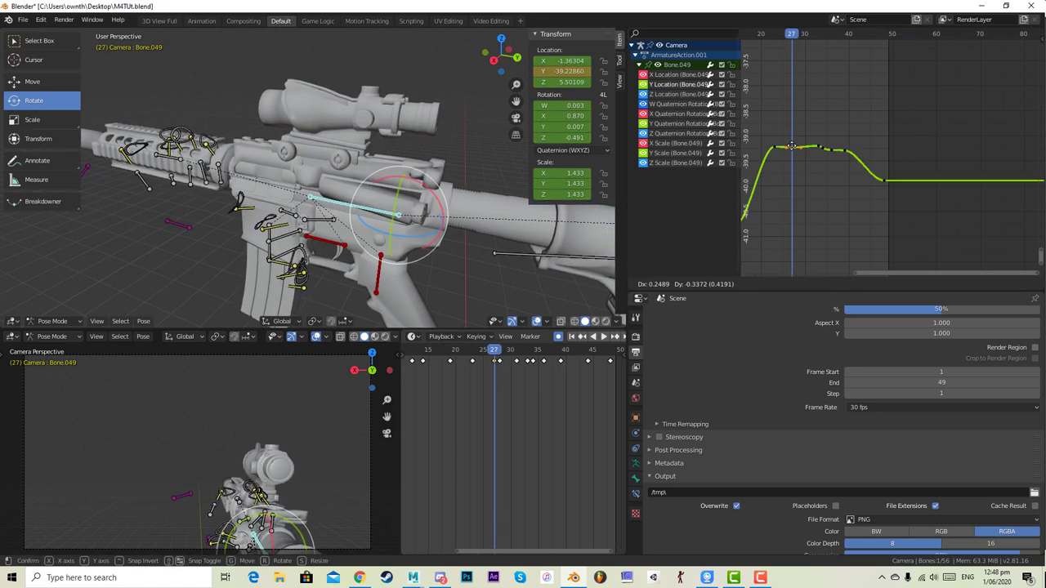
left_click_drag(801, 33, 810, 34)
- Delete the Y Location curve's keys at frames 33 and 34 and scrub to check the motion
middle_click_drag(818, 140, 901, 146)
scroll(879, 134, "up", 3)
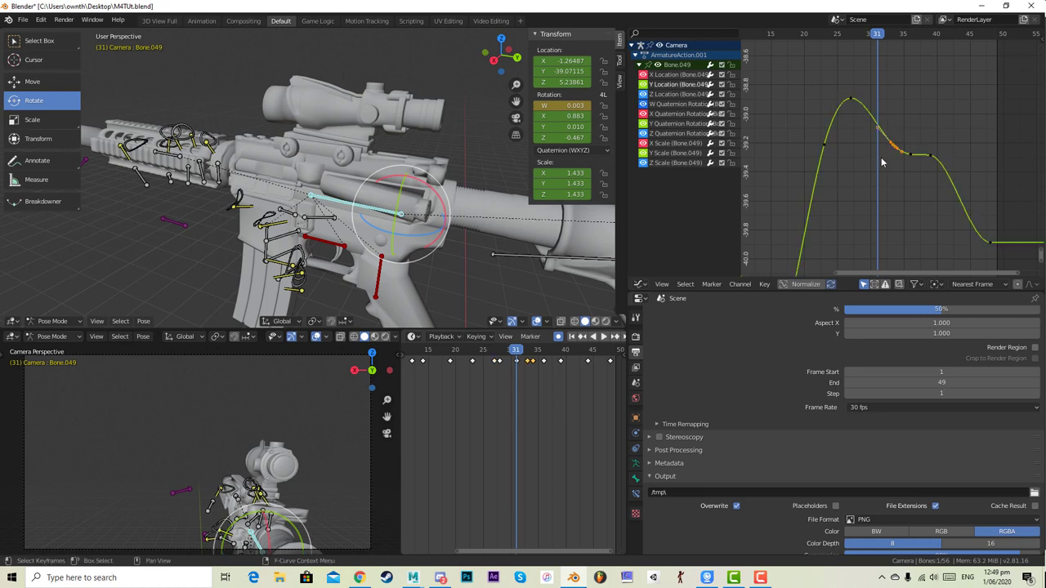
key("x")
left_click(883, 158)
left_click_drag(835, 35, 858, 35)
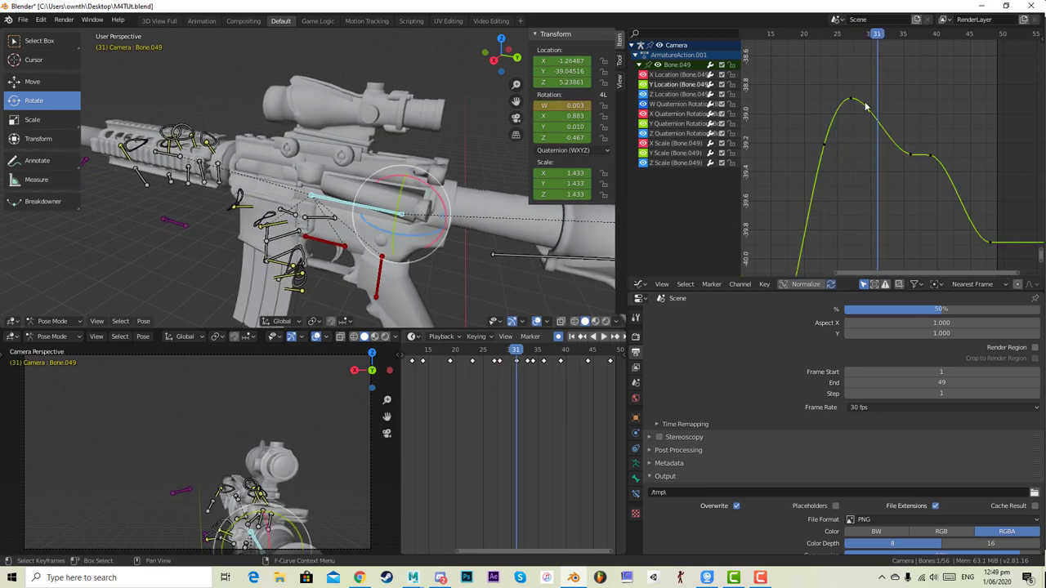
- Try copying the Y Location curve's frame 27 key to frame 31, scrub over it and undo it
key("ctrl+v")
mouse_move(854, 35)
left_mouse_down()
mouse_move(888, 35)
mouse_move(842, 35)
left_mouse_up()
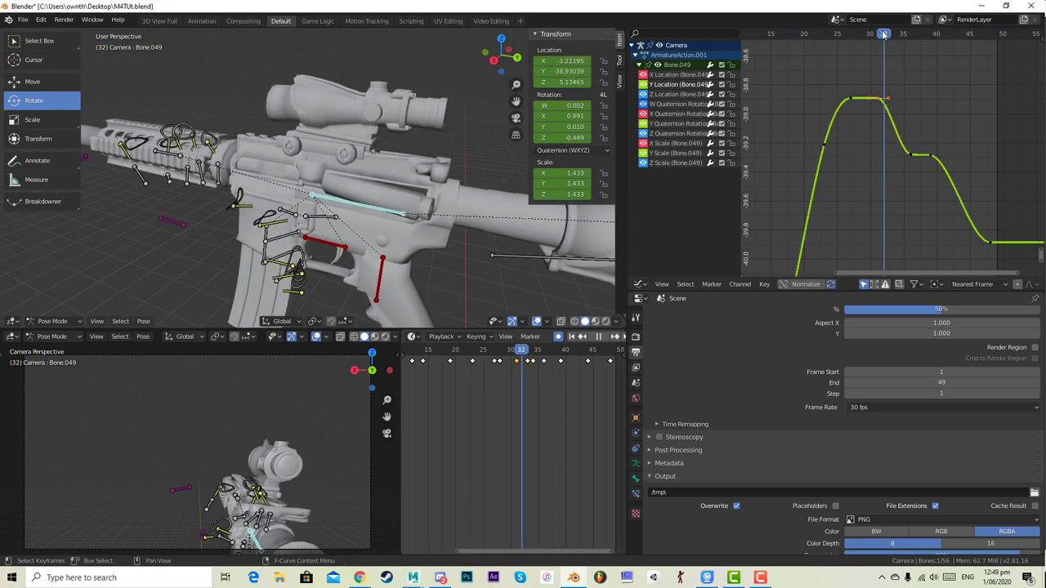
key("space")
- Locate the X Quaternion Rotation curve and select its key at frame 28
scroll(895, 136, "down", 16)
middle_click_drag(904, 78, 895, 236)
middle_click_drag(897, 96, 906, 266)
scroll(899, 102, "up", 10, "shift")
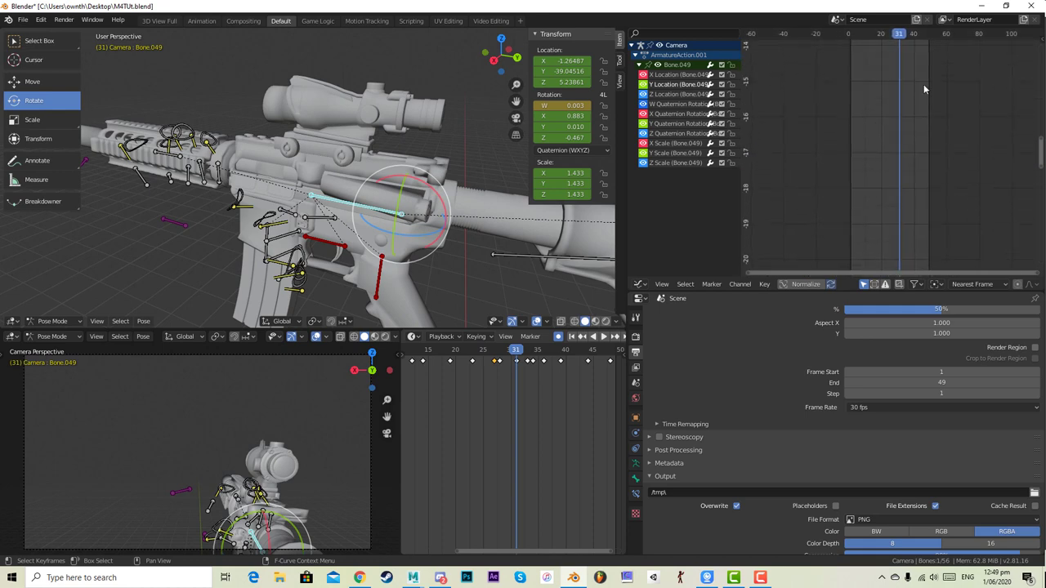
key("Home")
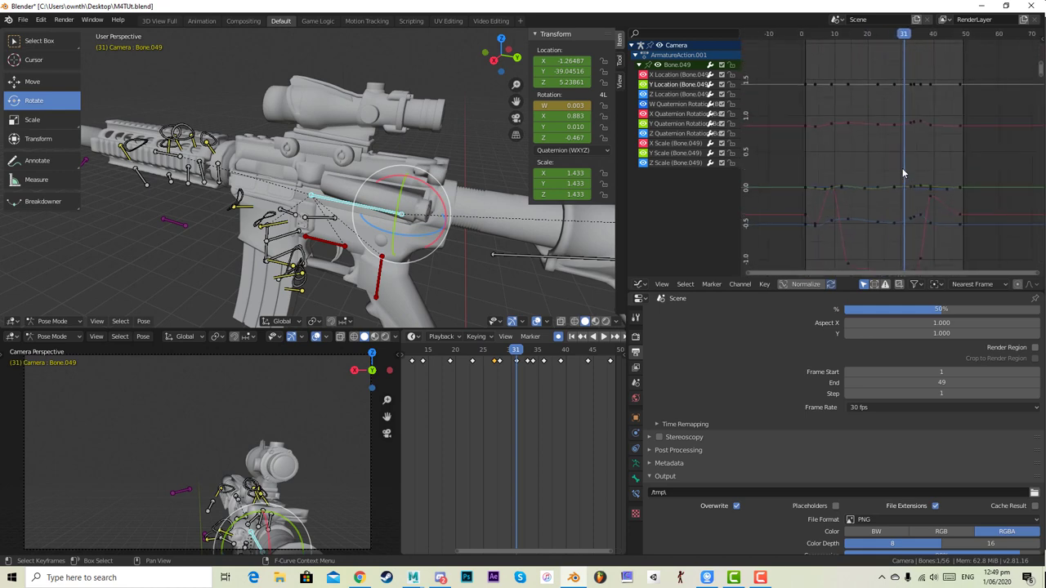
scroll(891, 151, "up", 2)
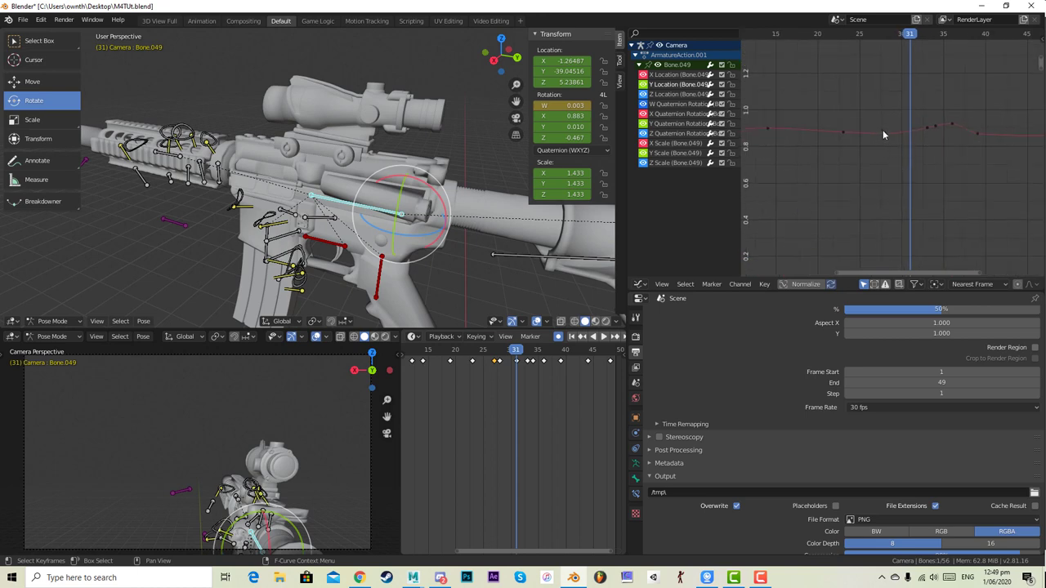
left_click(883, 131)
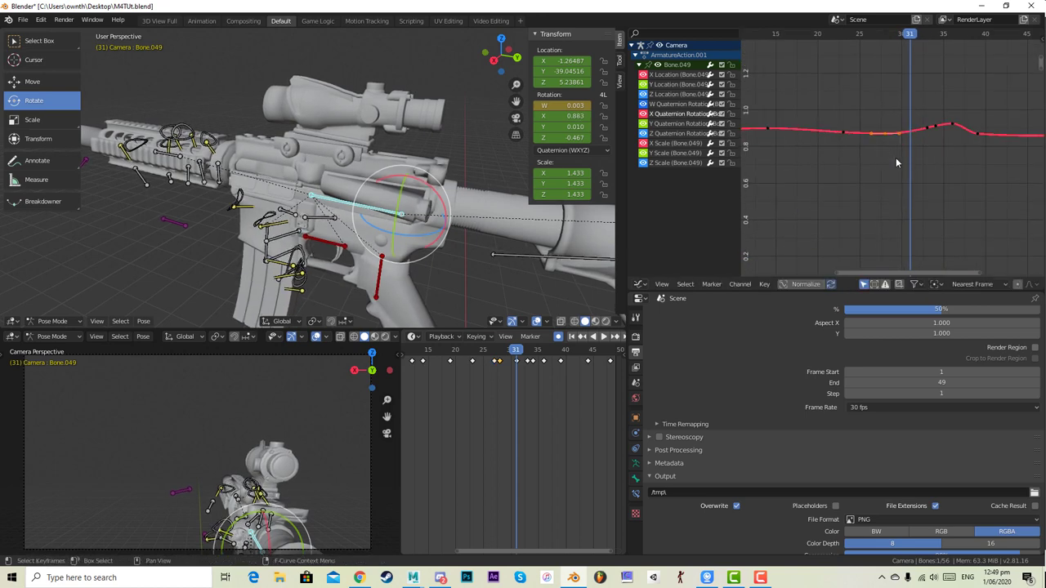
- Select the Z Quaternion Rotation curve's key at frame 28 and scrub the motion between frames 27 and 31
middle_click_drag(897, 163, 881, 20)
scroll(899, 159, "up", 2)
middle_click_drag(899, 162, 902, 73)
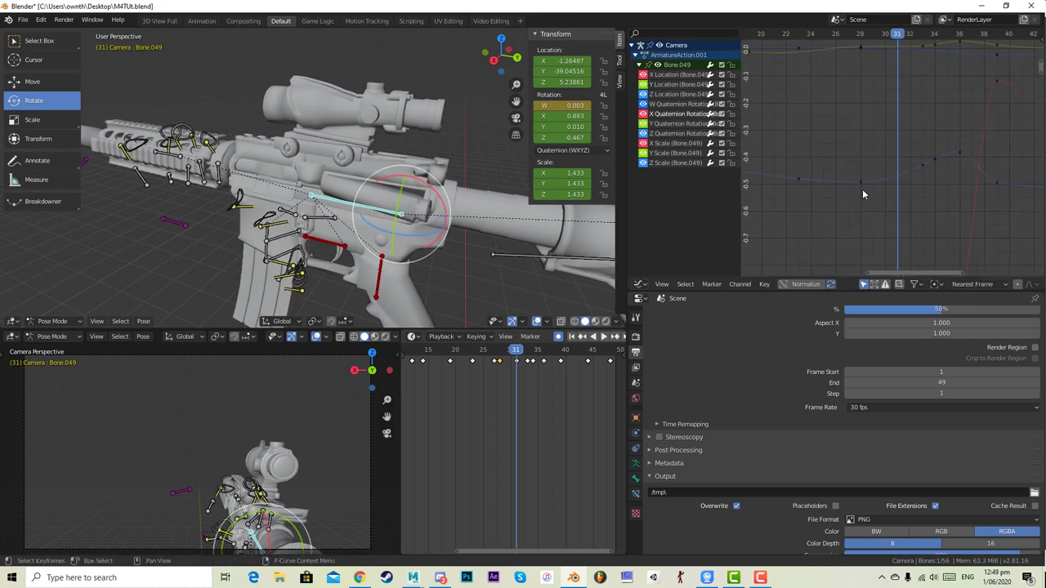
left_click(860, 180)
mouse_move(861, 182)
left_mouse_down()
mouse_move(860, 155)
mouse_move(861, 180)
left_mouse_up()
left_click_drag(871, 34, 936, 33)
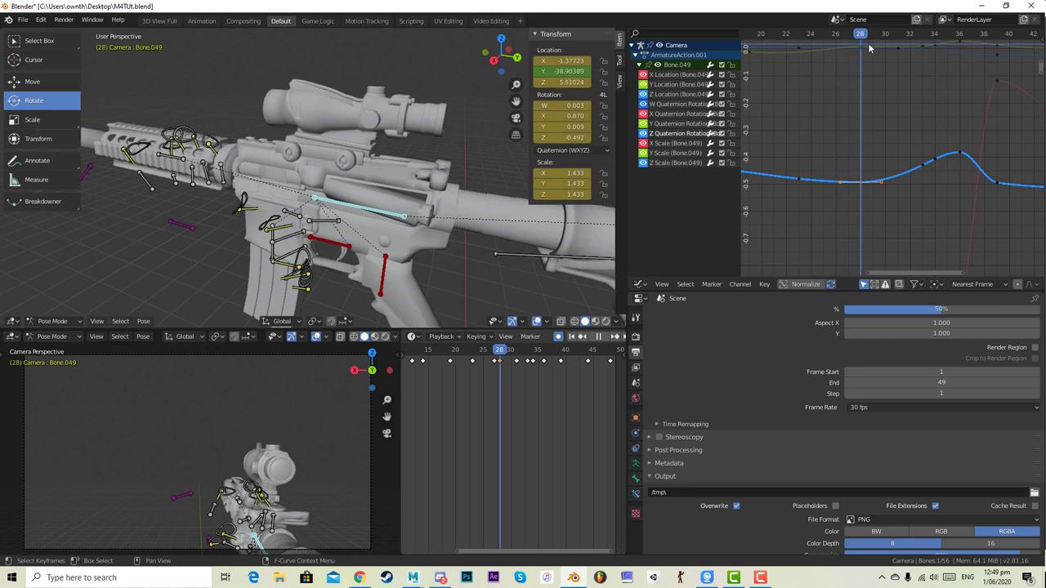
left_click_drag(869, 47, 897, 37)
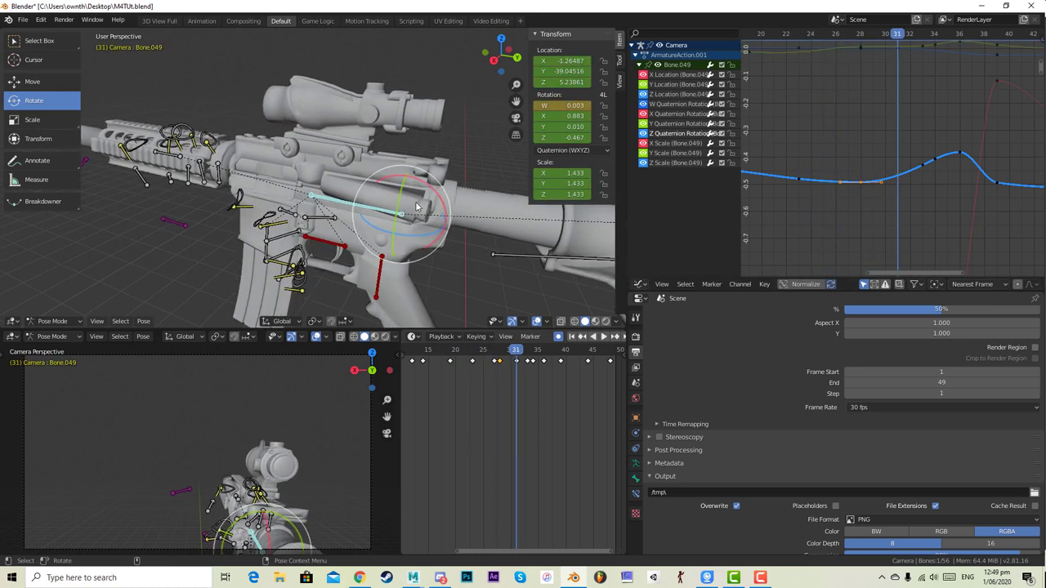
mouse_move(506, 349)
left_mouse_down()
mouse_move(466, 350)
mouse_move(493, 352)
left_mouse_up()
middle_click_drag(857, 193, 864, 138)
middle_click_drag(893, 391, 867, 335)
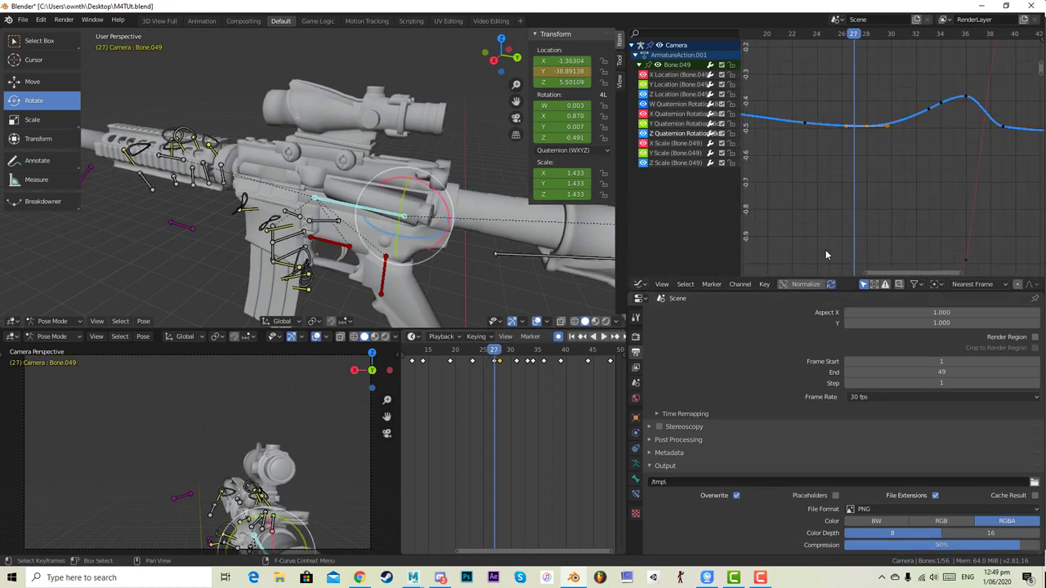
- Try raising the X Location curve's lowest key at frame 28, then cancel the move
left_click(670, 114)
scroll(943, 184, "down", 9)
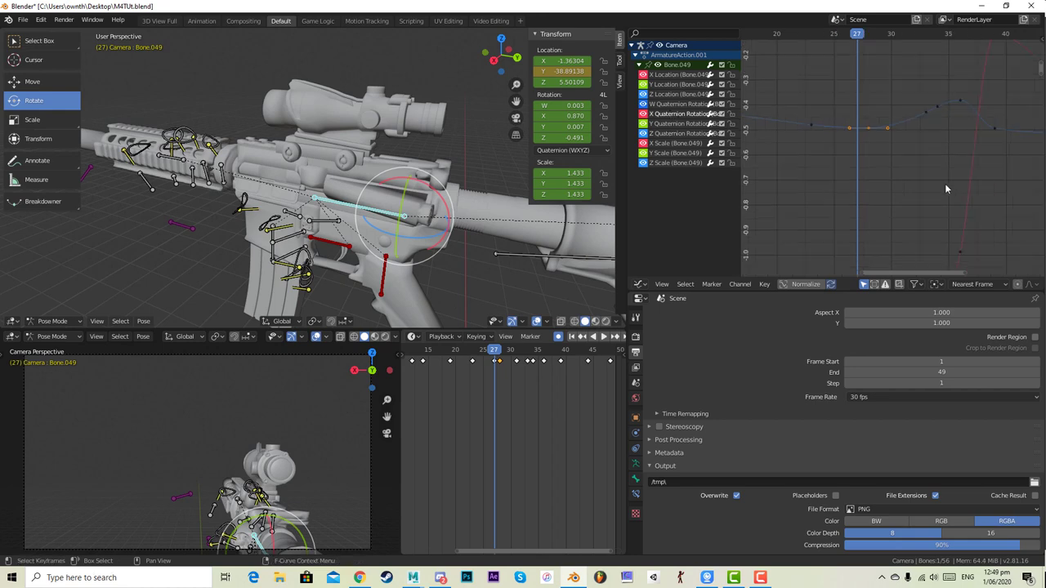
middle_click_drag(875, 263, 888, 198)
left_click(892, 198)
key("g")
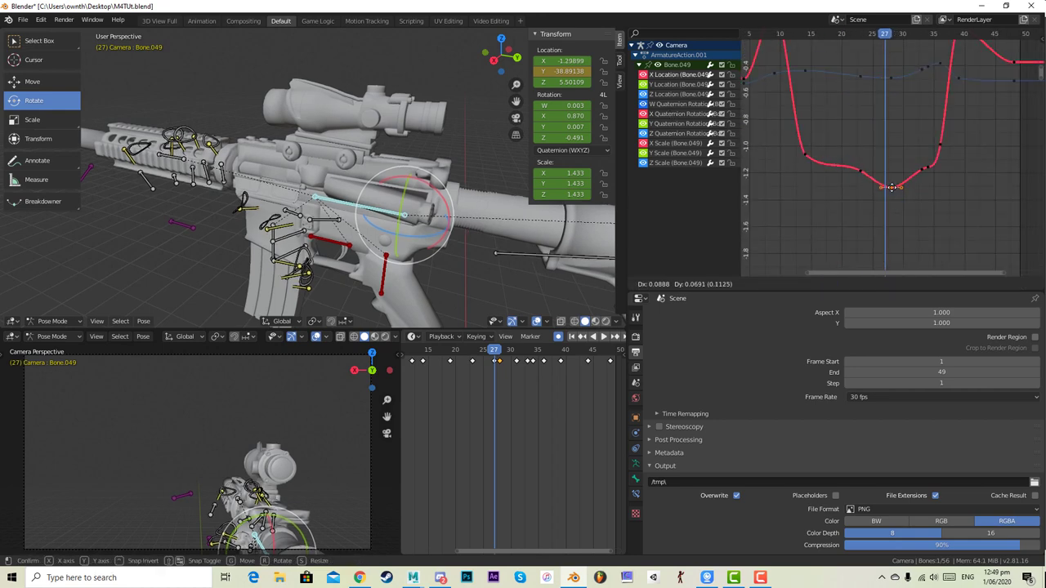
right_click(889, 217)
- Try moving the Z Quaternion Rotation curve's key at frame 28, then cancel the move
middle_click_drag(888, 250, 894, 150)
scroll(890, 206, "up", 4)
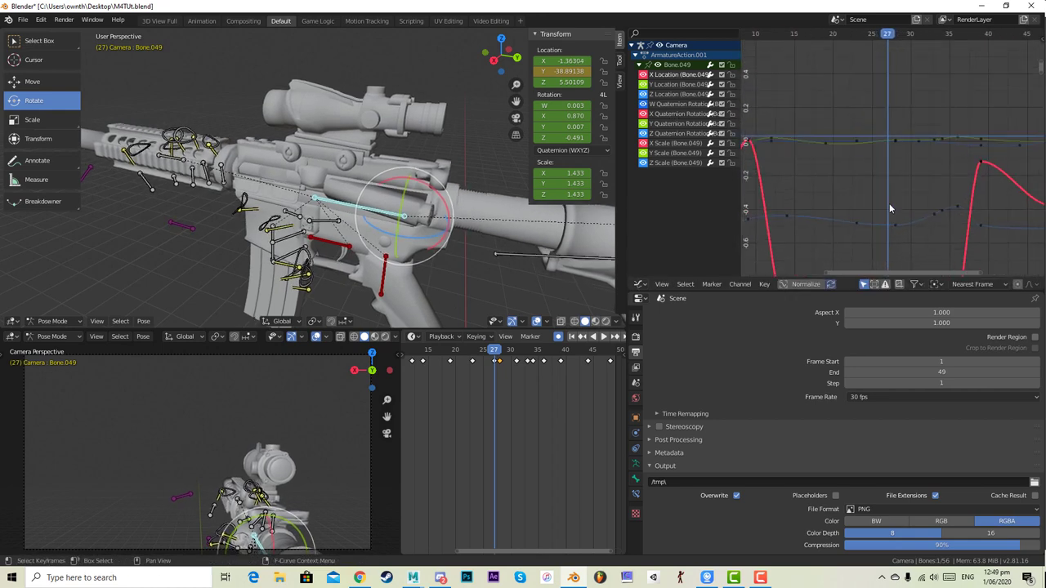
left_click(896, 232)
key("g")
right_click(873, 141)
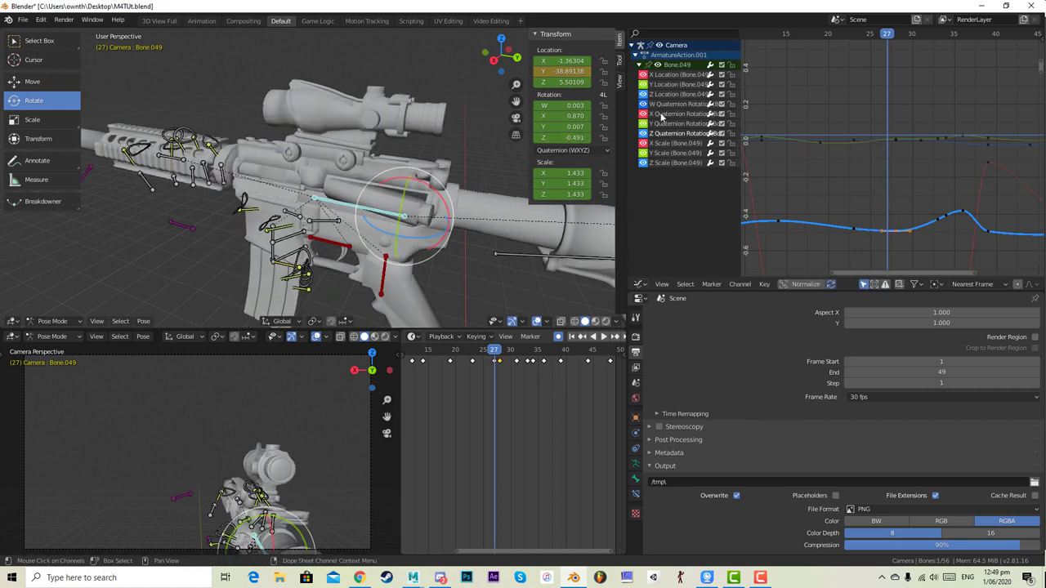
- Try moving the X Quaternion Rotation curve's key at frame 28, then undo the move
middle_click_drag(945, 205, 927, 121)
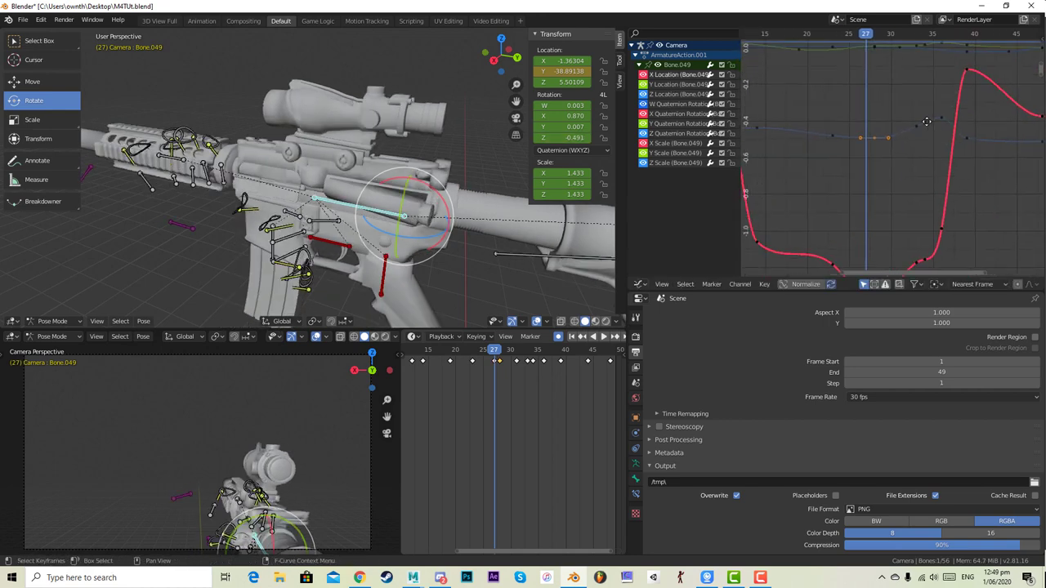
left_click(661, 114)
scroll(899, 164, "down", 8)
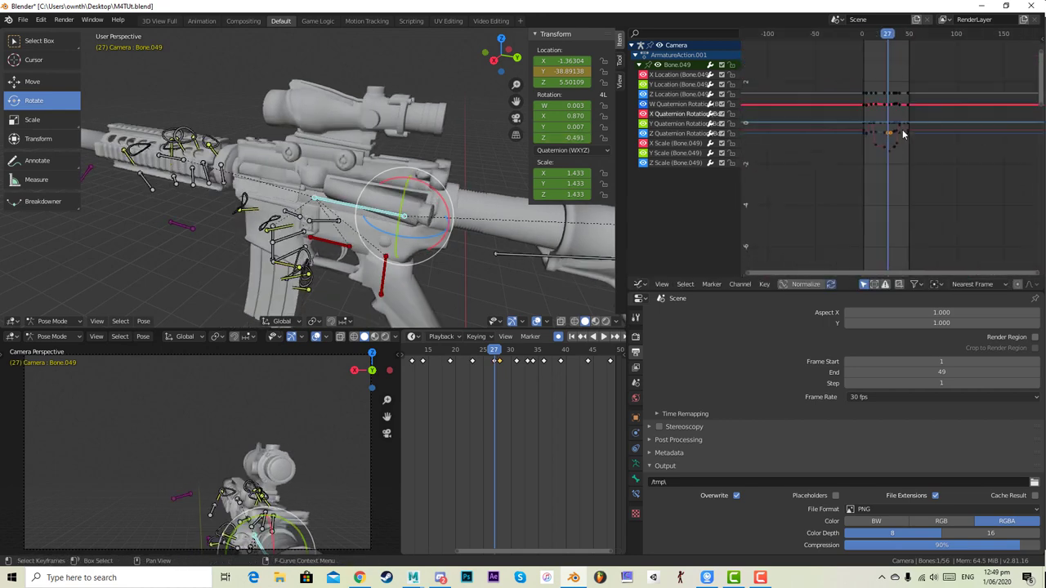
scroll(904, 181, "up", 9)
mouse_move(940, 241)
middle_mouse_down()
mouse_move(911, 149)
mouse_move(951, 171)
mouse_move(926, 246)
middle_mouse_up()
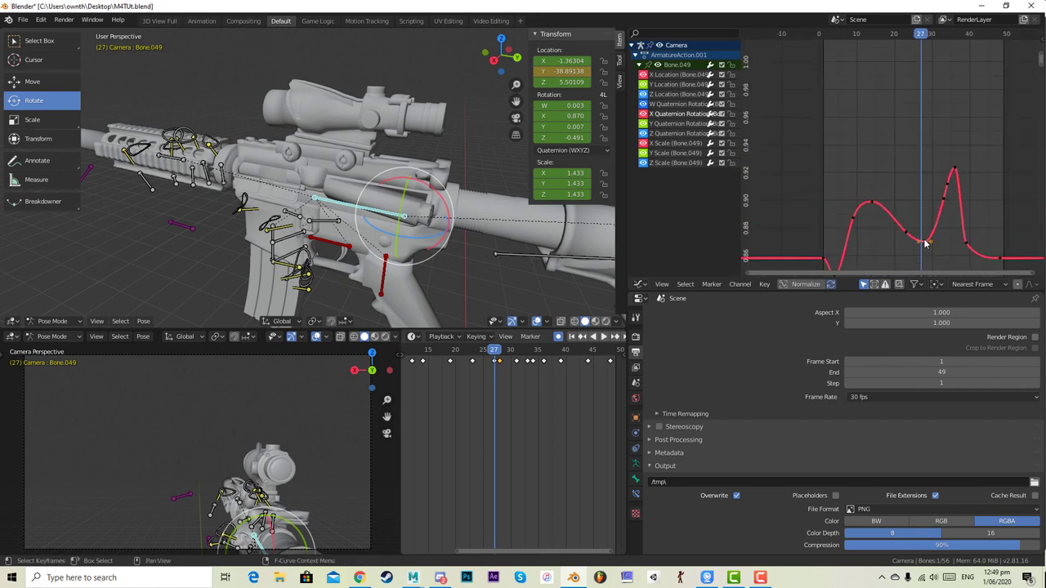
left_click_drag(926, 243, 921, 242)
right_click(920, 247)
key("x")
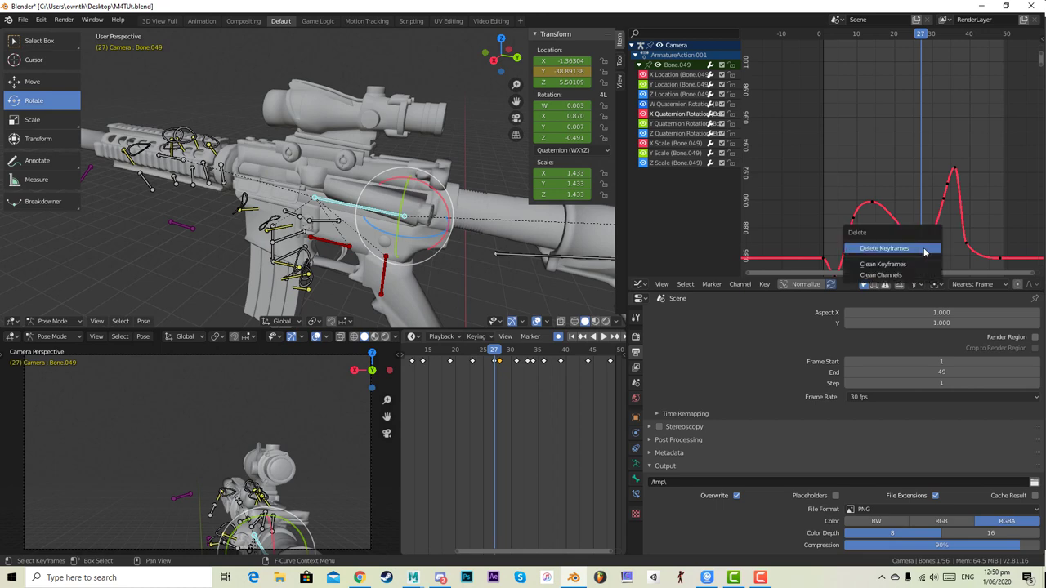
key("Escape")
left_click_drag(923, 243, 913, 205)
right_click(925, 244)
left_click_drag(926, 244, 920, 142)
key("ctrl+z")
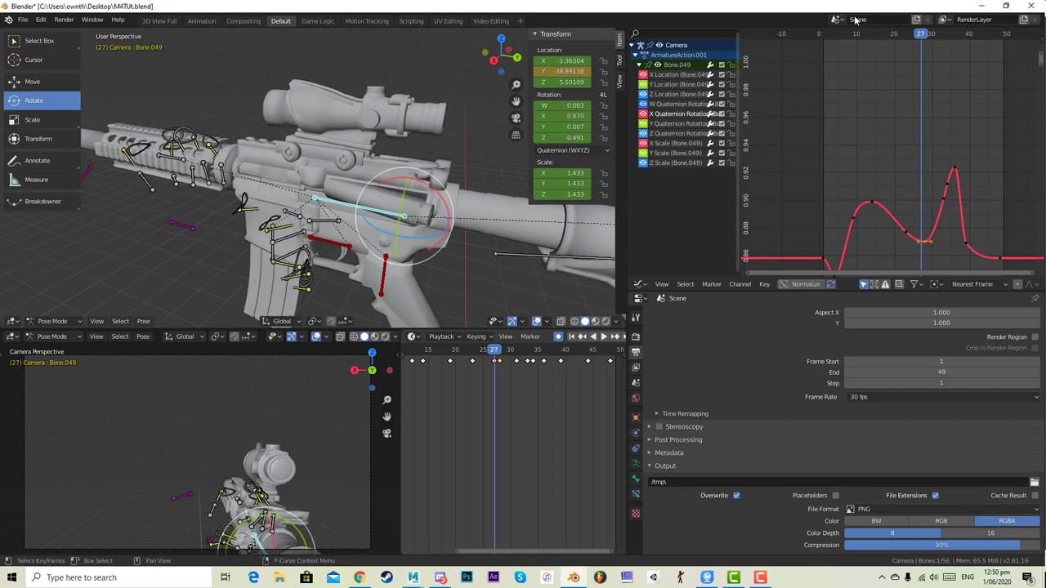
- Go to frame 33 and rotate the receiver bone slightly to key an adjusted pose
key("space")
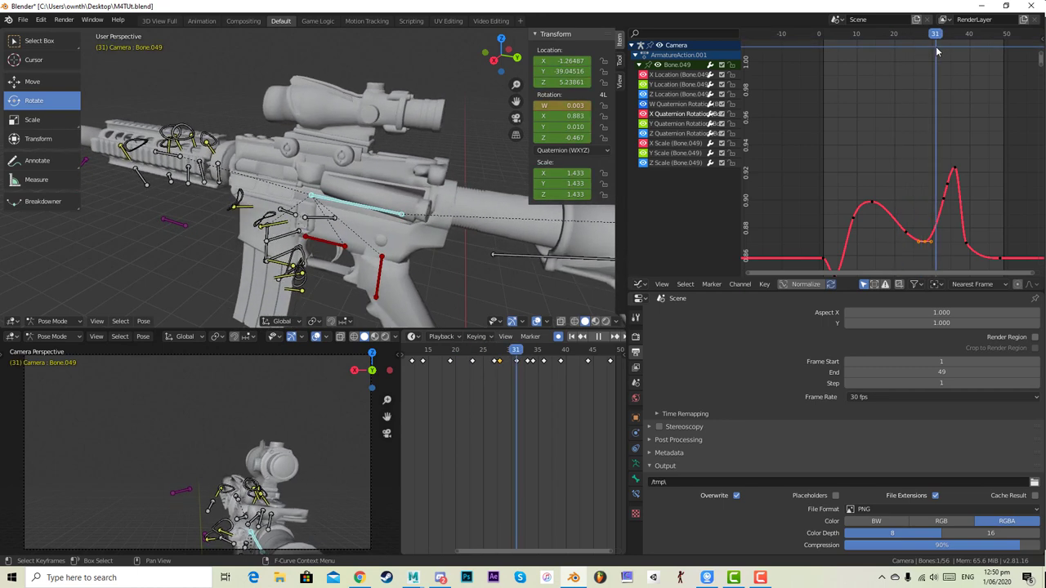
key("space")
left_click_drag(434, 185, 429, 172)
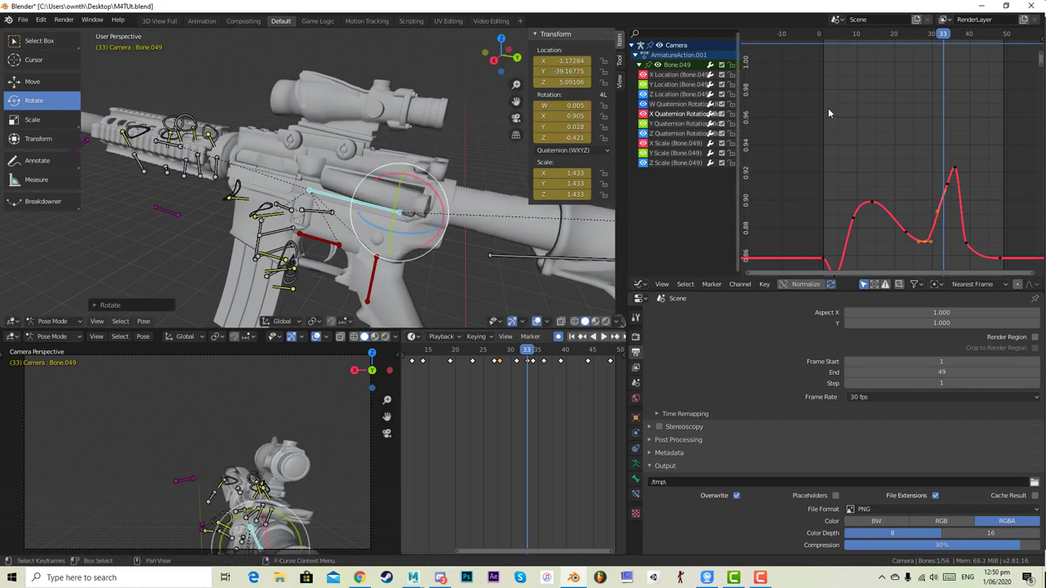
- Delete the Y Quaternion Rotation curve's dipping key at frame 34
scroll(828, 108, "down", 6)
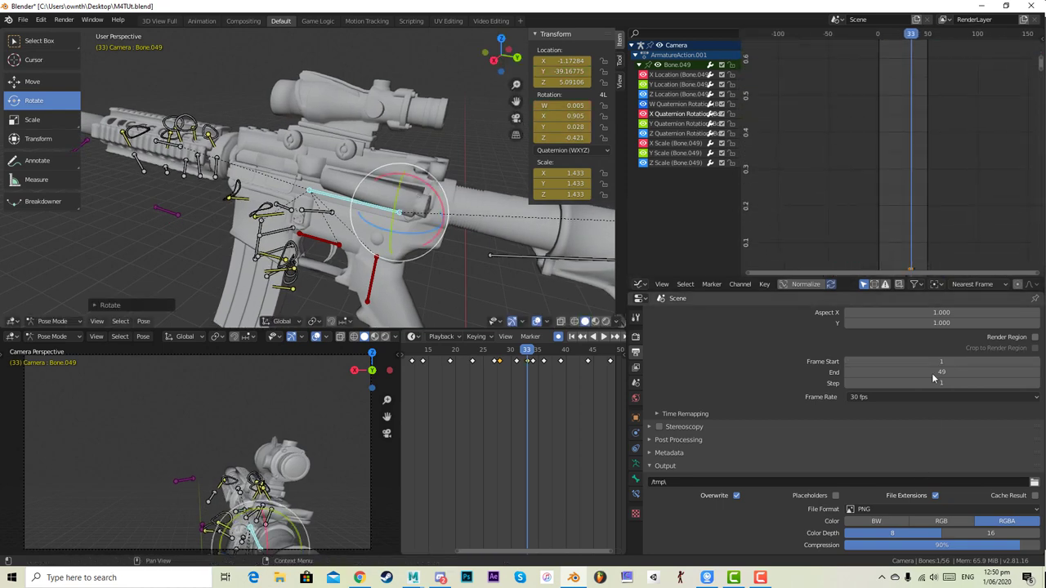
scroll(940, 135, "up", 6)
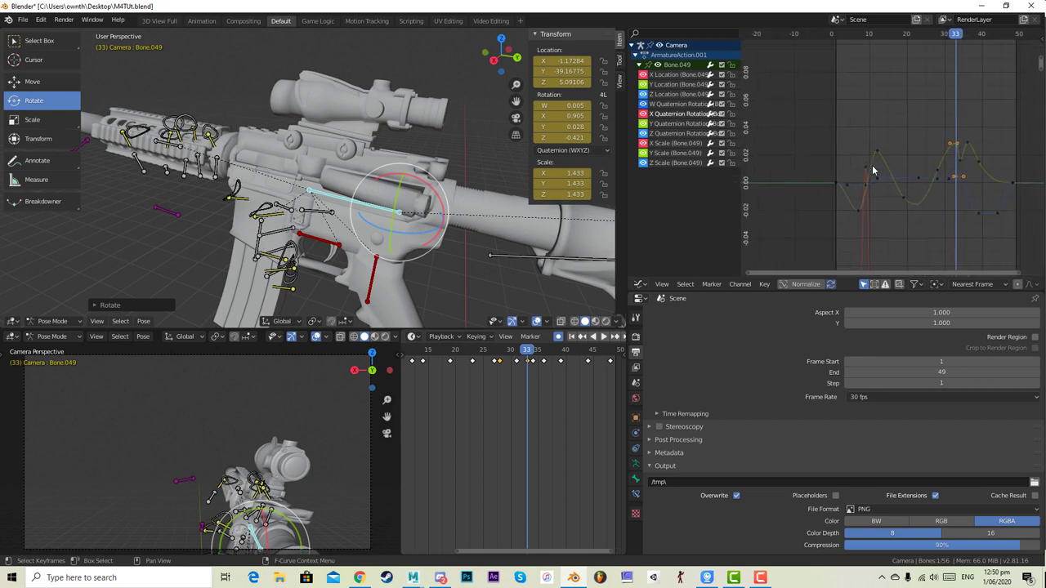
scroll(873, 172, "up", 3)
left_click(873, 121)
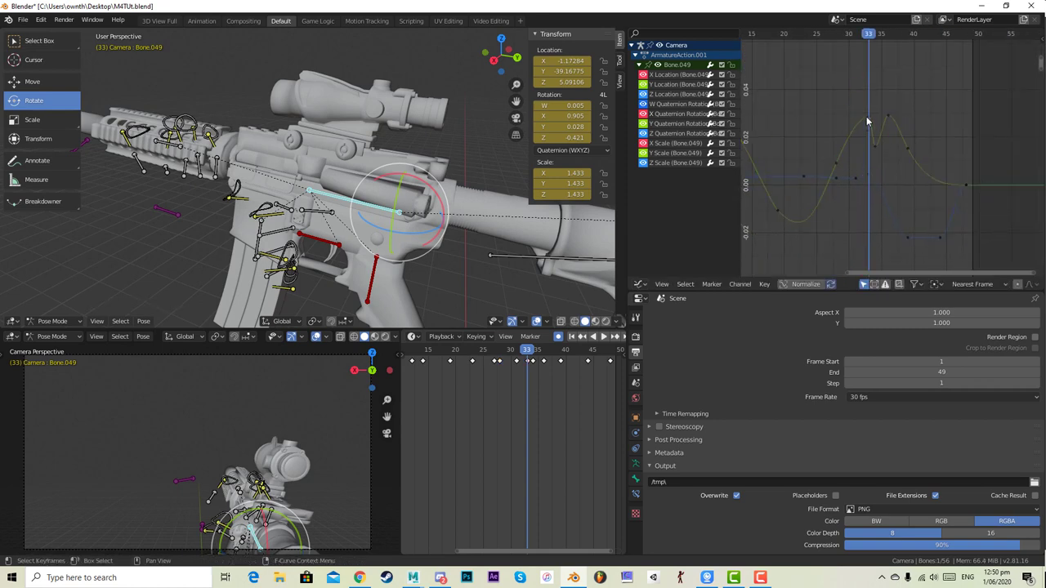
mouse_move(868, 121)
left_mouse_down()
mouse_move(870, 144)
mouse_move(868, 116)
left_mouse_up()
key("ctrl+z")
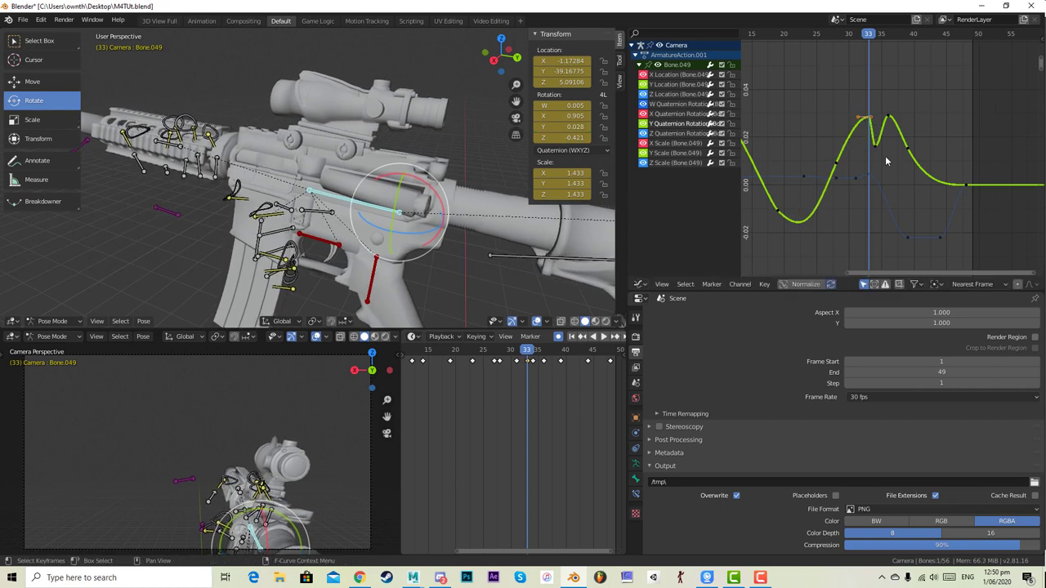
key("x")
left_click(830, 160)
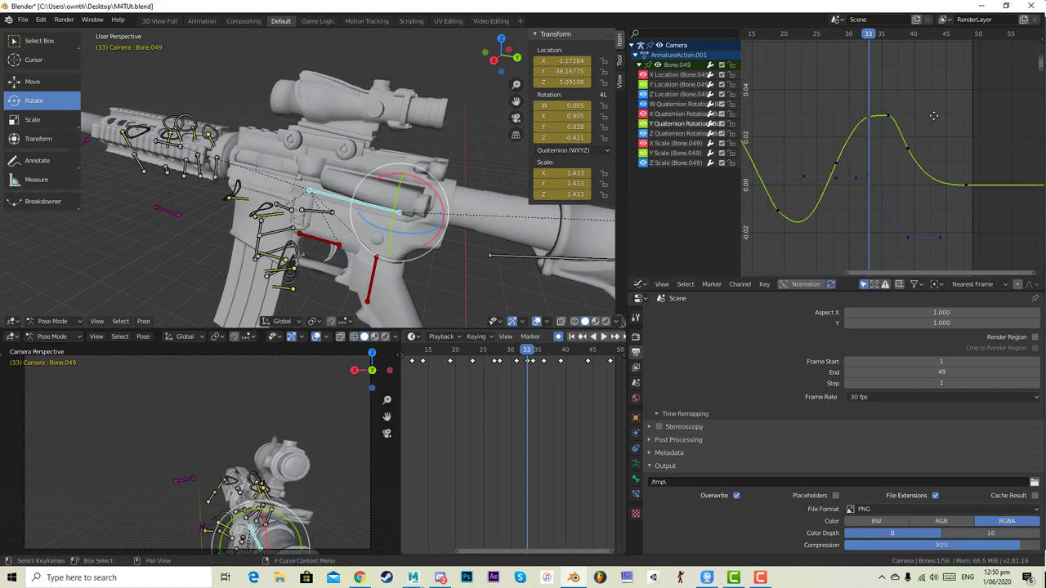
- Frame the Y Quaternion Rotation curve's peak and scrub the motion between frames 29 and 33
key("Home")
key("space")
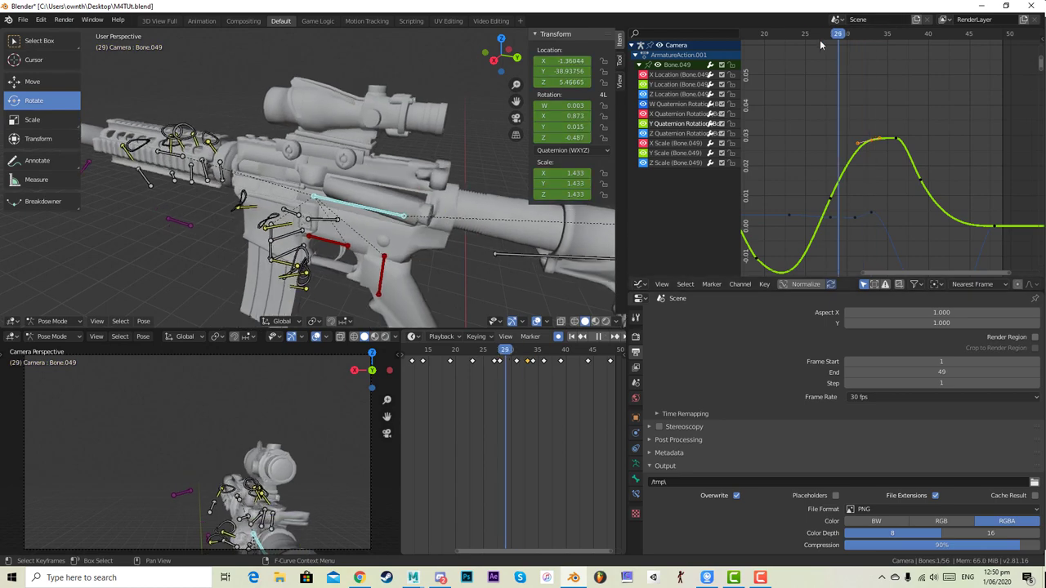
left_click_drag(816, 72, 871, 86)
key("space")
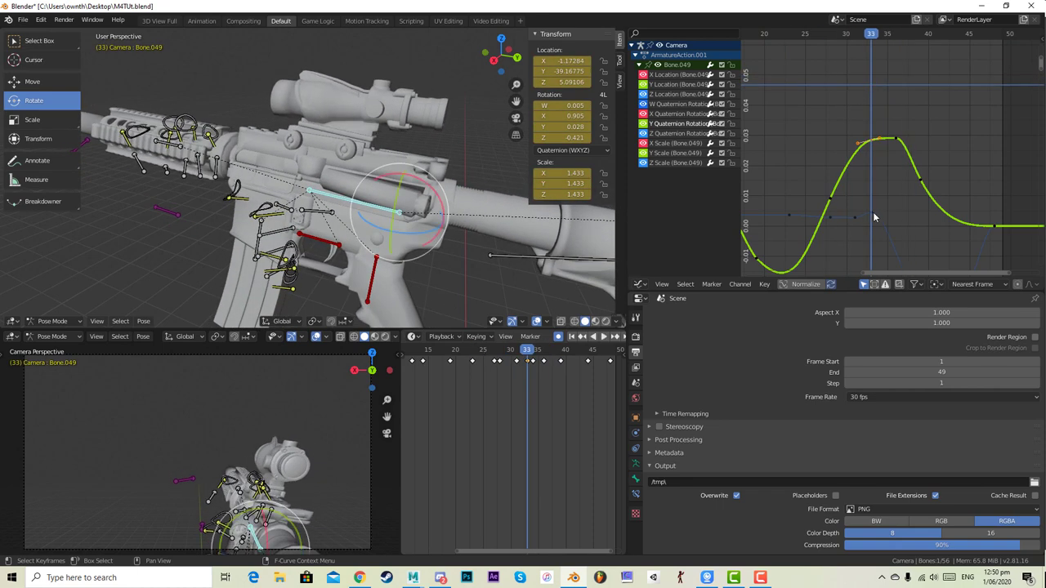
- Delete the W Quaternion Rotation curve's keys at frames 33 and 31
left_click_drag(871, 217, 872, 222)
key("x")
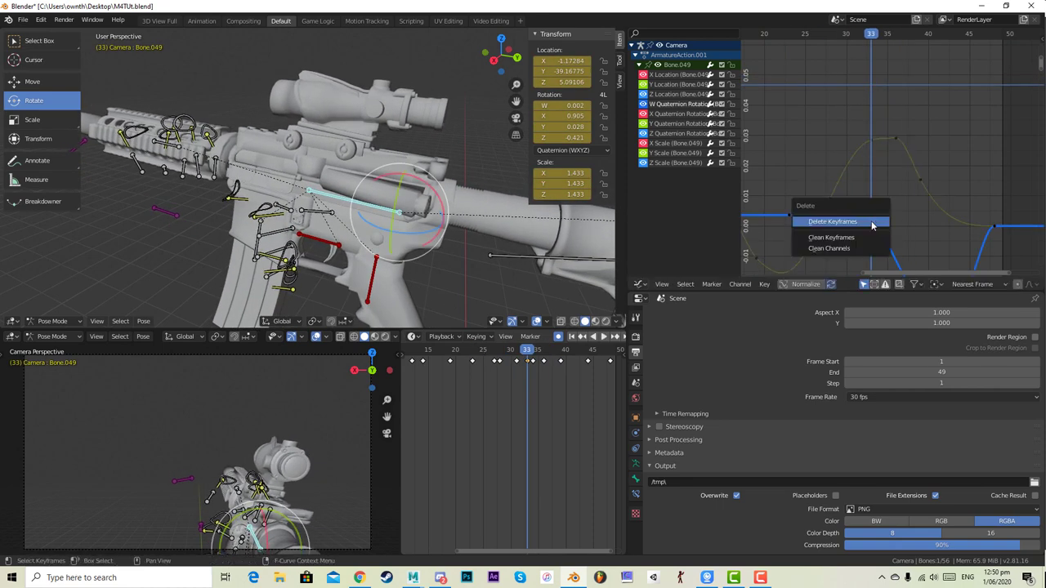
left_click(872, 223)
key("Delete")
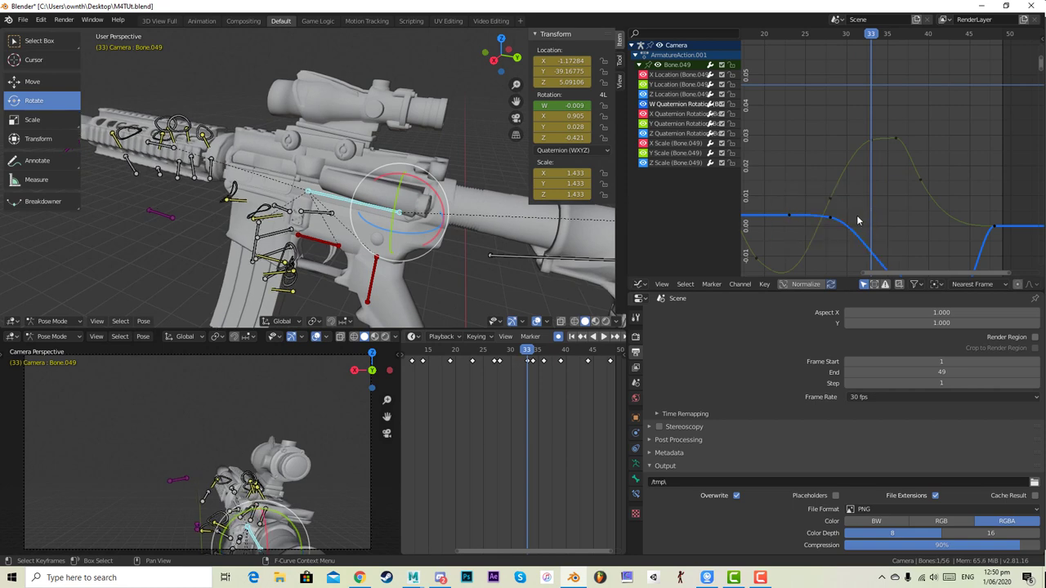
- Scrub the rifle motion between frames 24 and 36 to review the edited rotation
left_click(770, 34)
key("space")
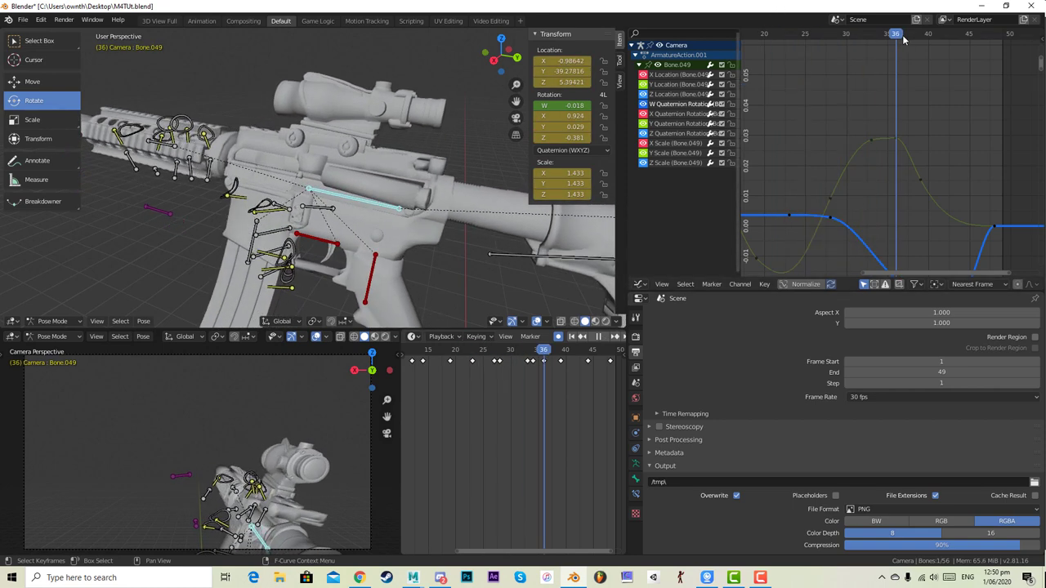
key("Escape")
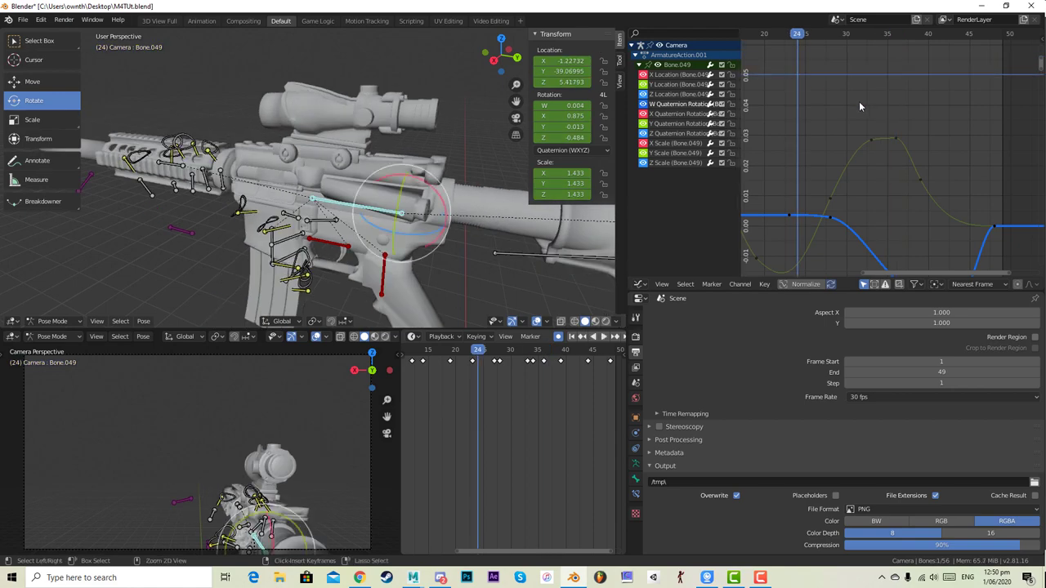
- Try rotating the receiver bone at frame 31, then undo the rotation
left_click_drag(856, 35, 854, 59)
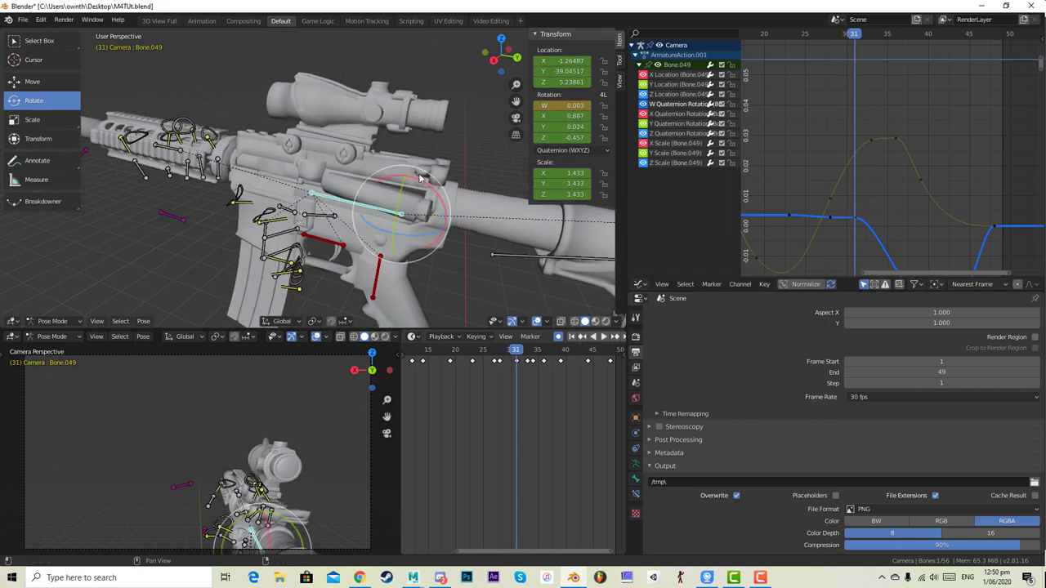
left_click_drag(417, 230, 490, 213)
key("ctrl+z")
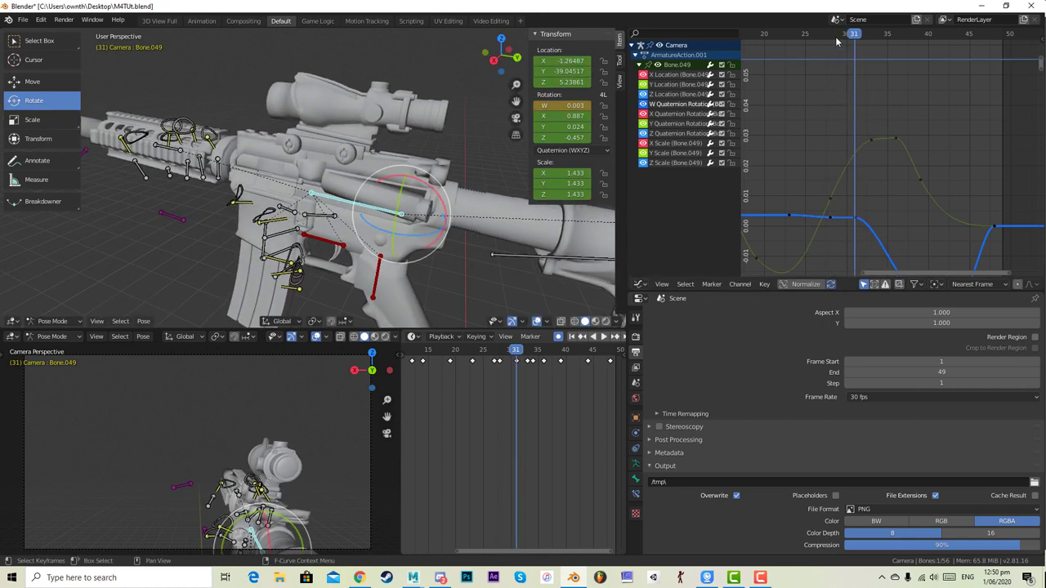
- Check the motion up to frame 37, then delete the W Quaternion Rotation curve's key at frame 31
left_click_drag(838, 40, 904, 35)
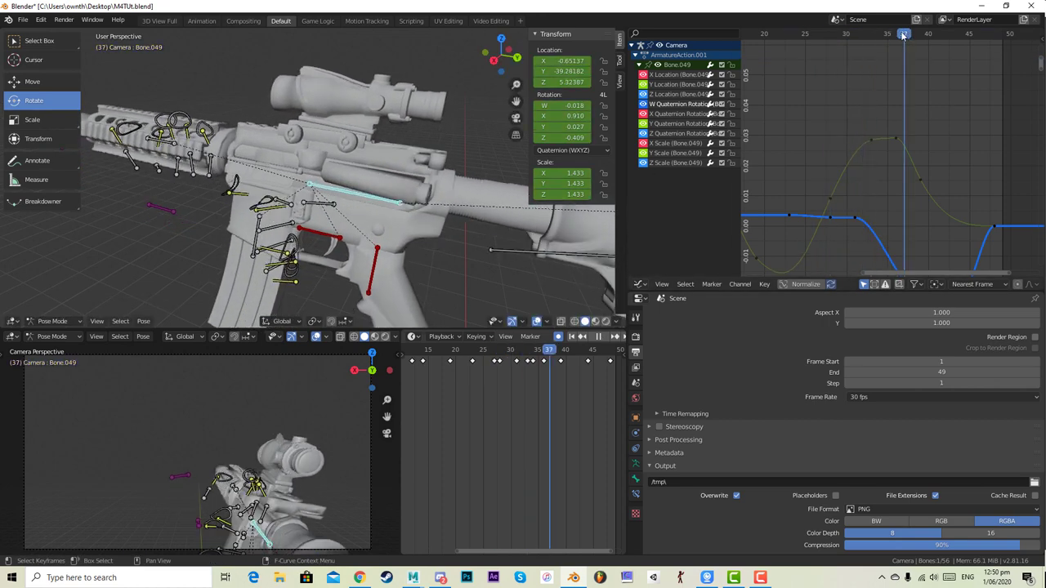
left_click_drag(831, 43, 853, 64)
key("x")
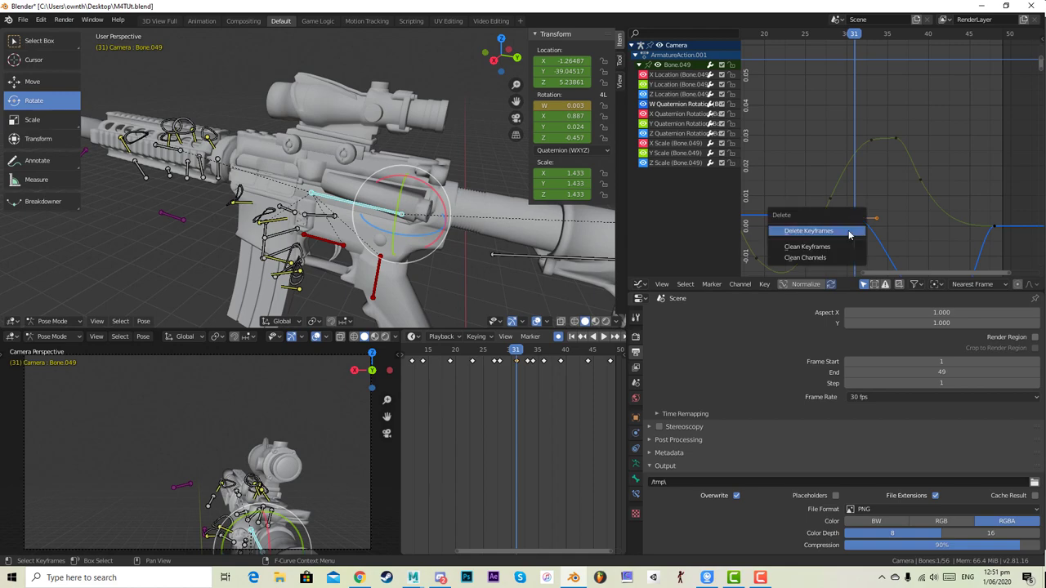
left_click(849, 233)
- Scrub through the edited frames and play back the whole animation to check its smoothness
left_click_drag(780, 40, 898, 32)
left_click_drag(827, 42, 950, 58)
left_click_drag(755, 54, 731, 49)
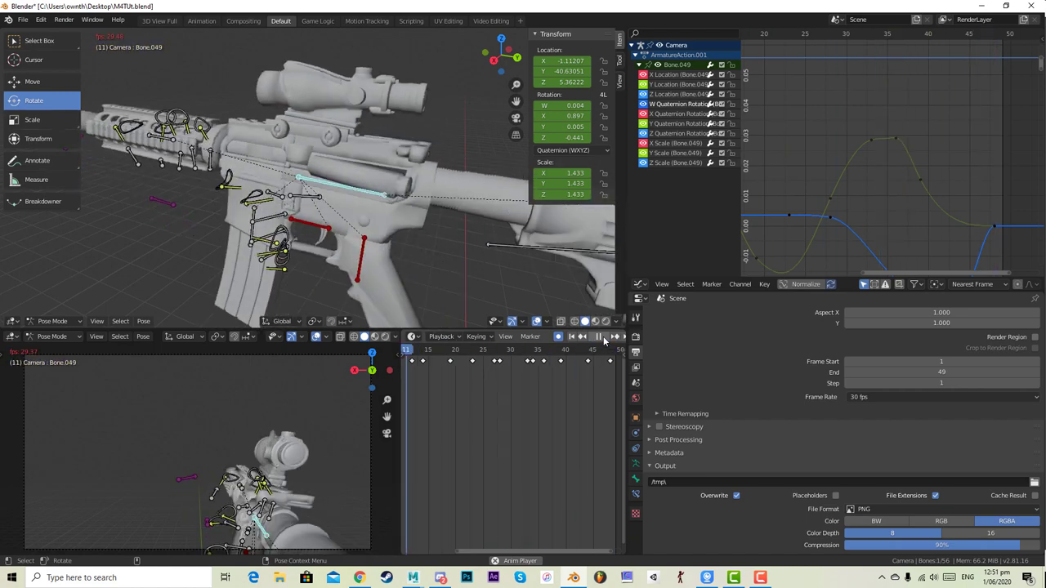
left_click(600, 338)
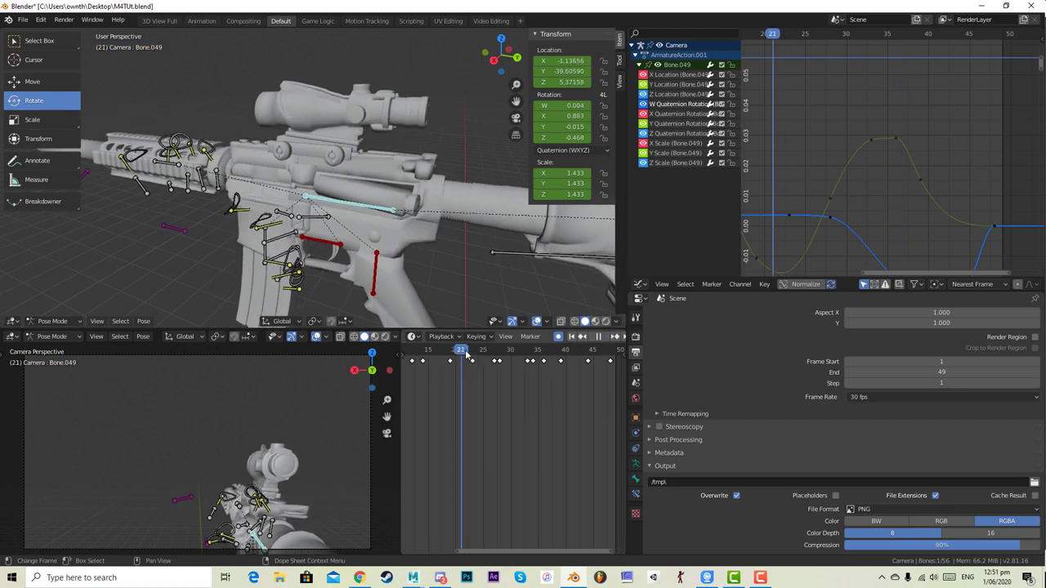
- Try adjusting the W Quaternion Rotation keyframe of Bone.049 at frame 28, and scrub the motion to frame 31
left_click_drag(466, 354, 501, 349)
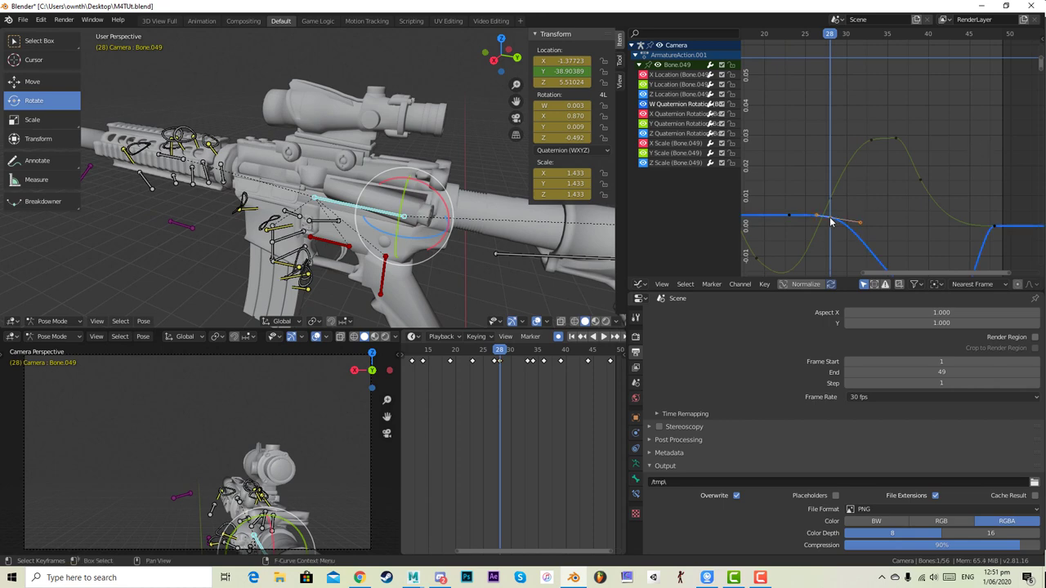
left_click_drag(831, 222, 838, 209)
left_click_drag(830, 203, 814, 137)
left_click_drag(767, 35, 848, 31)
left_click_drag(754, 41, 855, 41)
- Try rotating Bone.049 at frame 31, inspect its curves in the graph, and undo the rotation
left_click_drag(401, 194, 406, 180)
scroll(909, 207, "down", 2)
middle_click_drag(904, 217, 934, 64)
scroll(921, 159, "down", 4)
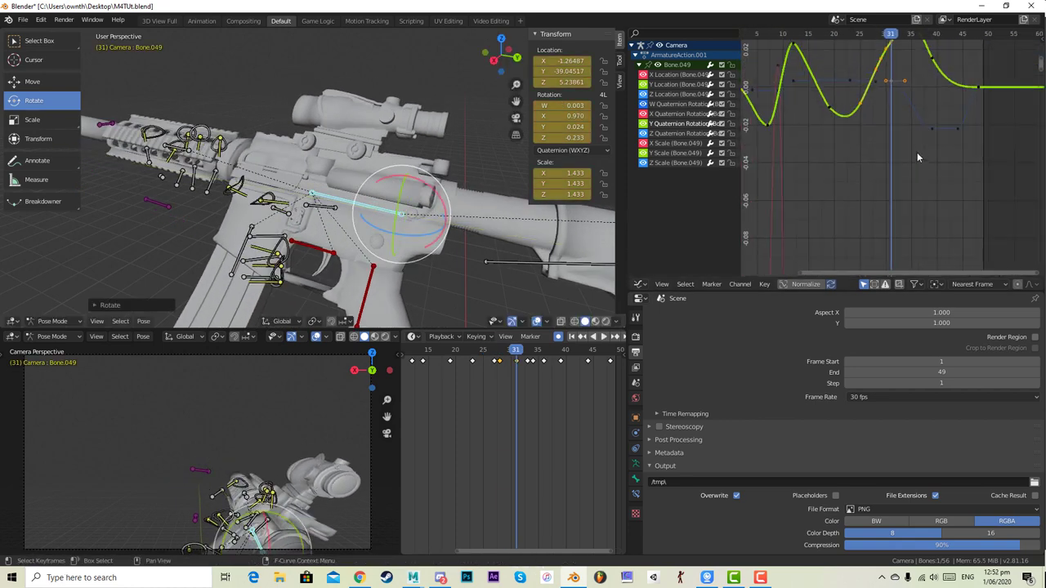
middle_click_drag(917, 152, 858, 52)
scroll(890, 152, "down", 6)
scroll(855, 103, "down", 3)
middle_click_drag(892, 268, 908, 168)
key("ctrl+z")
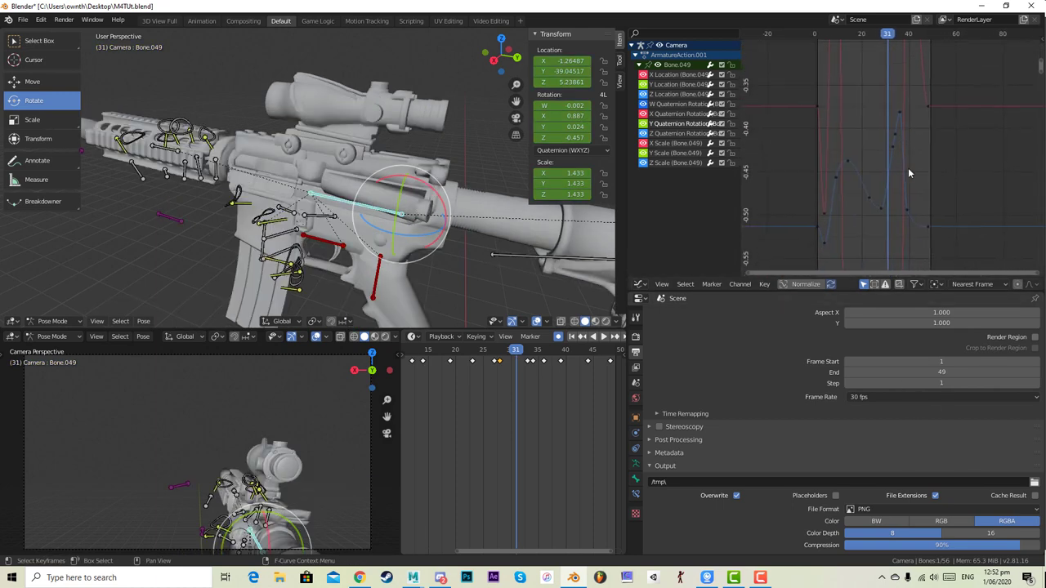
- Try deleting the Z Quaternion Rotation keyframe at frame 28, and preview the motion up to frame 38
scroll(896, 193, "up", 2)
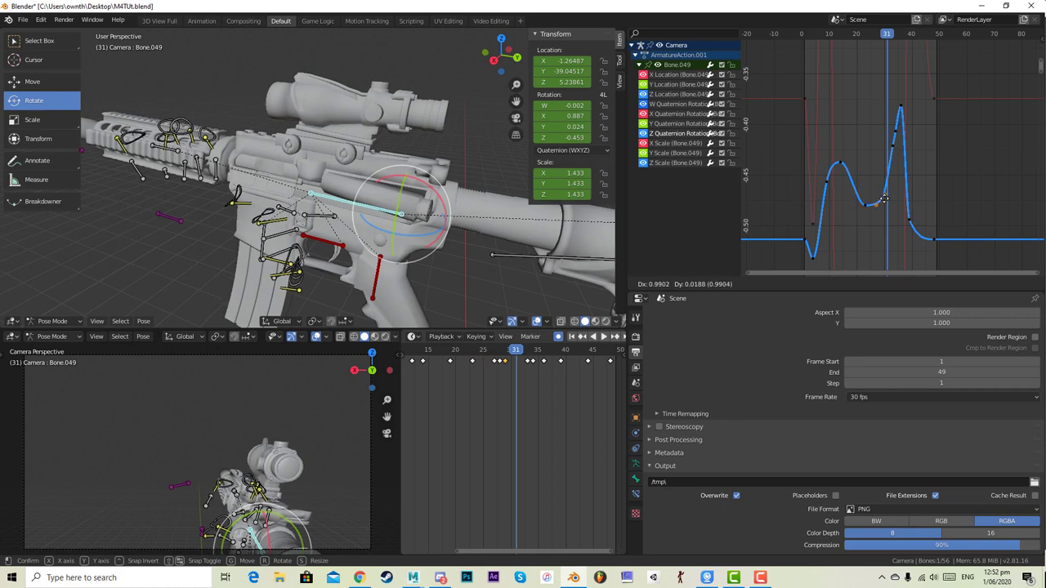
right_click(885, 203)
key("x")
left_click(882, 202)
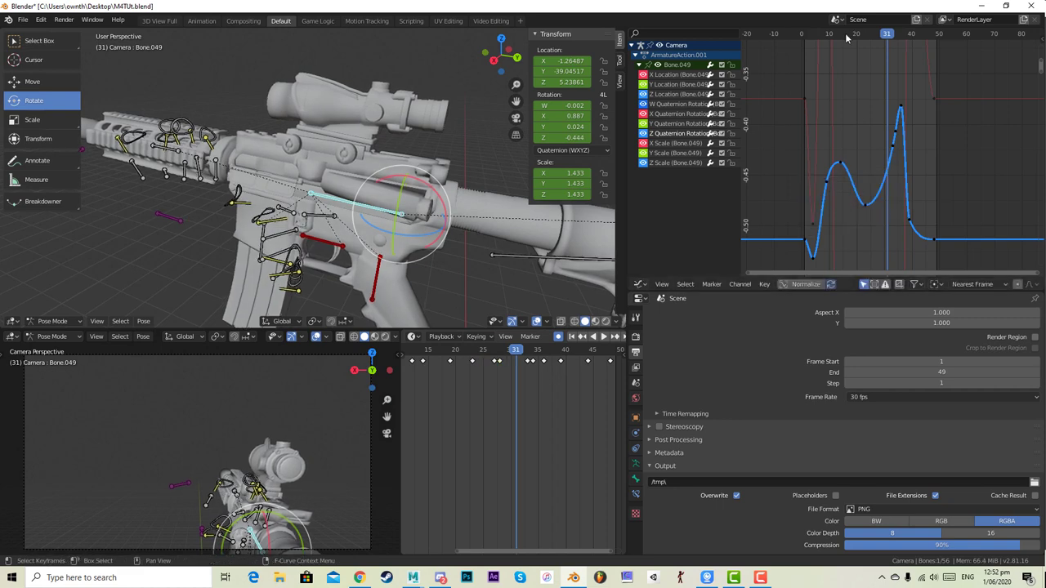
key("space")
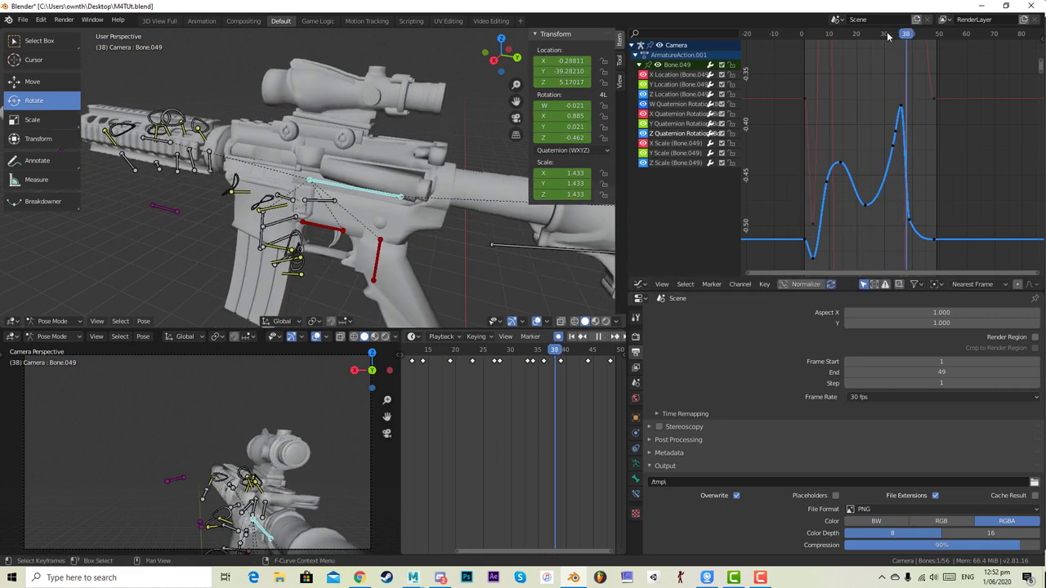
key("Escape")
left_click_drag(857, 38, 908, 43)
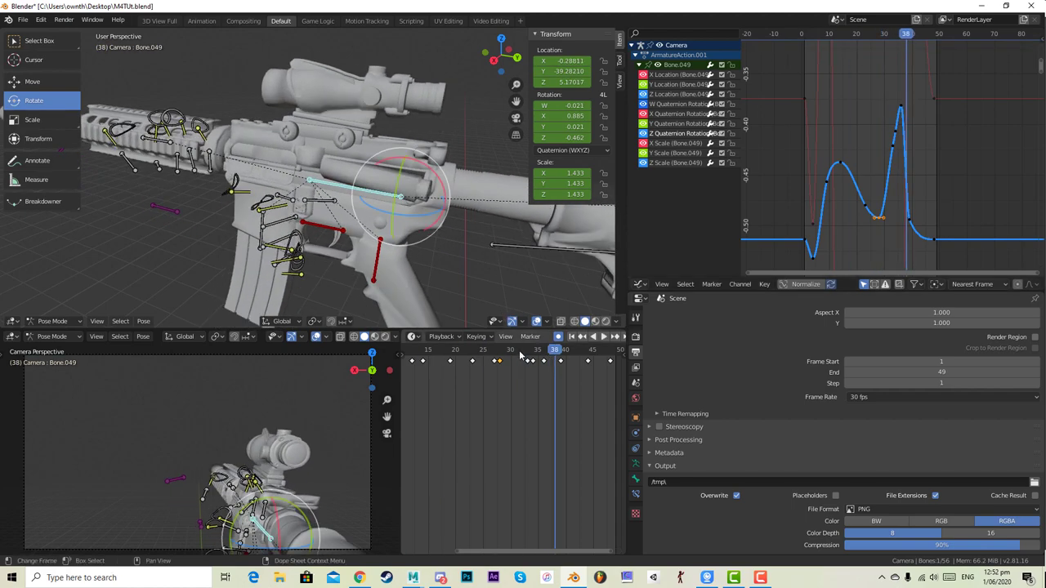
- Scrub through the rifle's motion around frames 18 to 23
left_click_drag(490, 353, 447, 359)
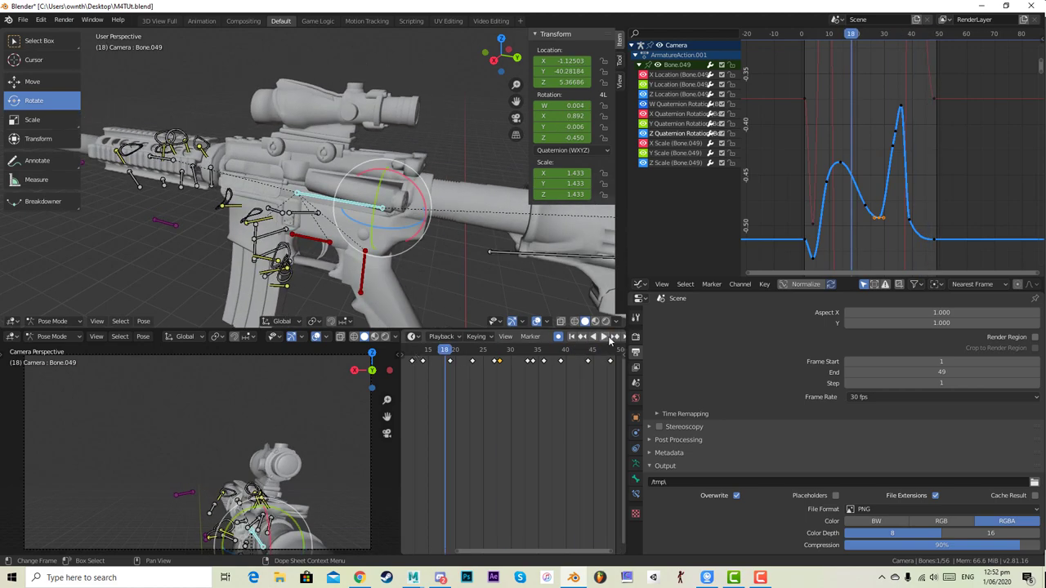
left_click(609, 341)
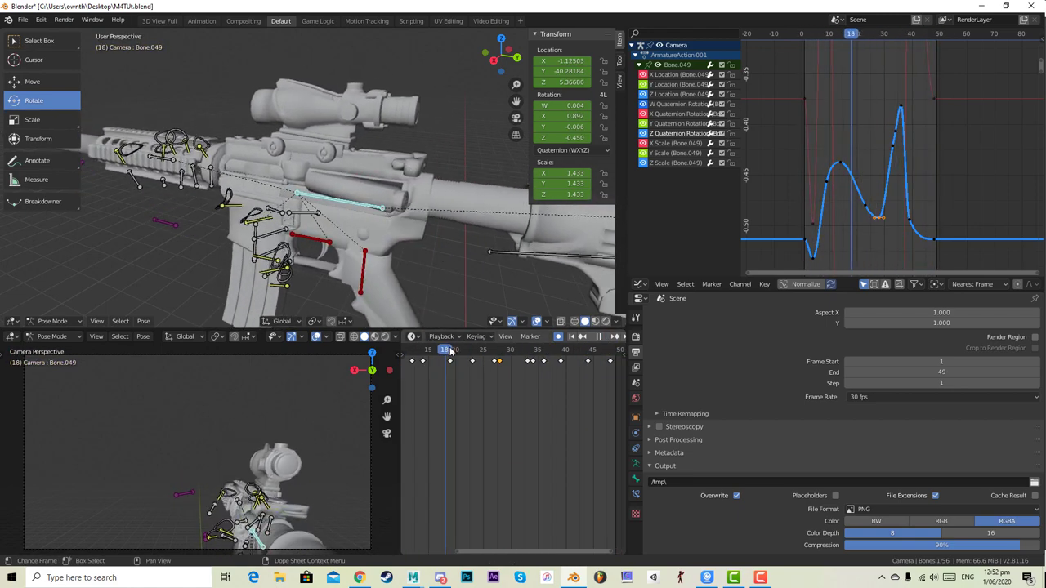
left_click_drag(479, 347, 505, 344)
left_click_drag(433, 358, 473, 340)
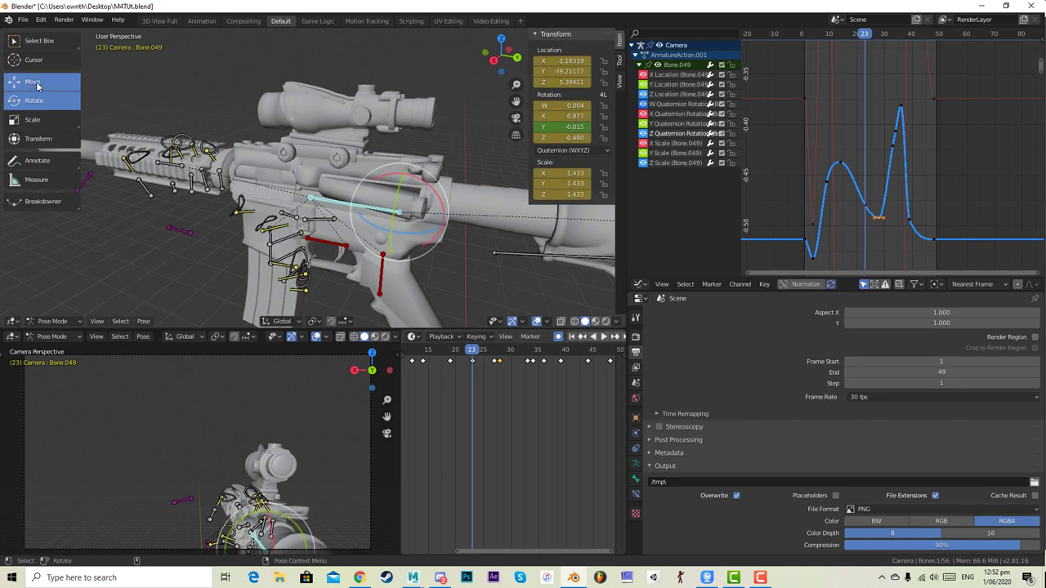
- Move Bone.049 at frame 23 along the global Y axis to about -40.25
left_click(449, 348)
left_click_drag(490, 339, 446, 333)
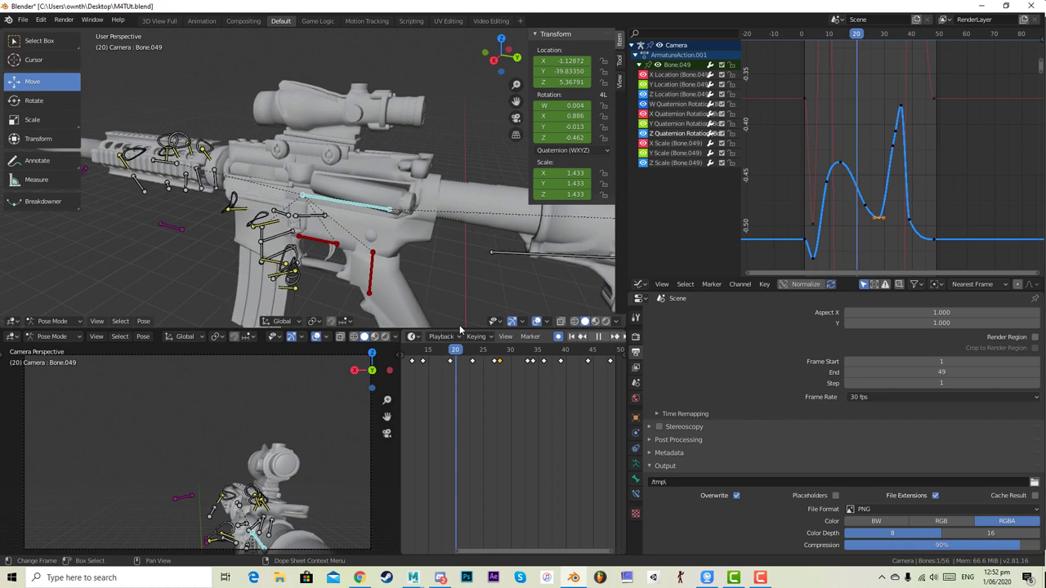
key("space")
left_click_drag(448, 221, 432, 218)
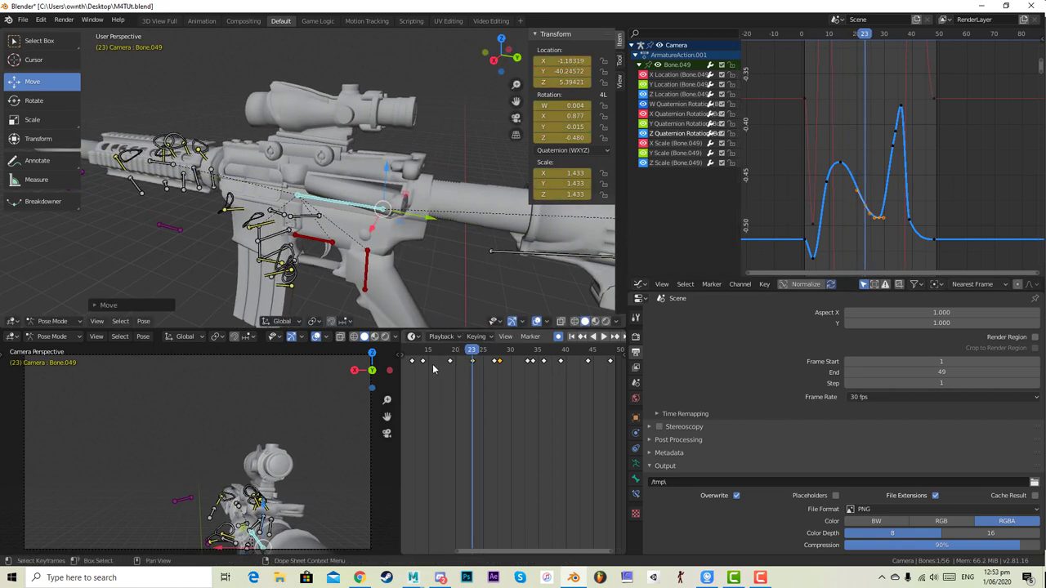
- Try lowering the Z Location keyframe of Bone.049 at frame 23 to about 5.16
left_click(677, 87)
left_click(680, 75)
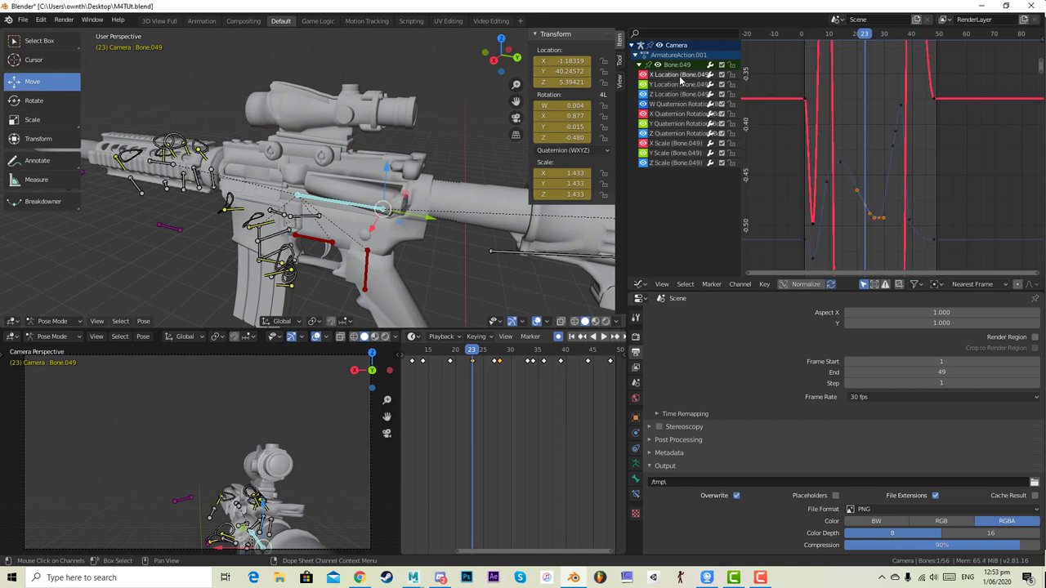
middle_click_drag(949, 118, 957, 46)
scroll(934, 207, "down", 18)
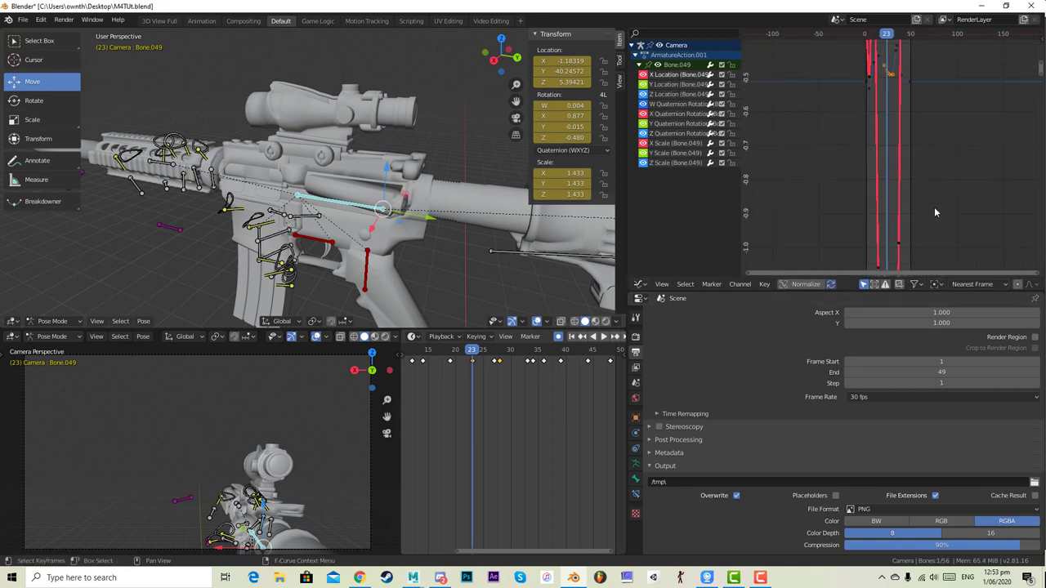
middle_click_drag(934, 208, 940, 59)
scroll(924, 122, "up", 6)
scroll(913, 182, "up", 7)
middle_click_drag(921, 98, 932, 220)
scroll(908, 114, "up", 5)
middle_click_drag(900, 84, 913, 151)
scroll(910, 159, "up", 14)
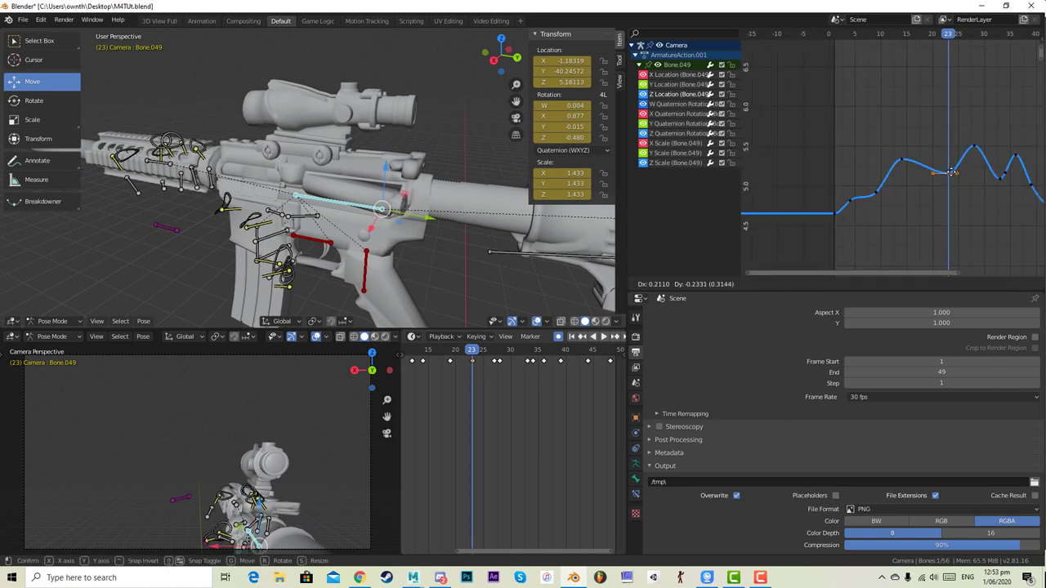
middle_click_drag(964, 132, 930, 102, "shift")
- Scrub to frame 27, try deleting the Z Location keyframe at frame 28, and undo the deletion
key("space")
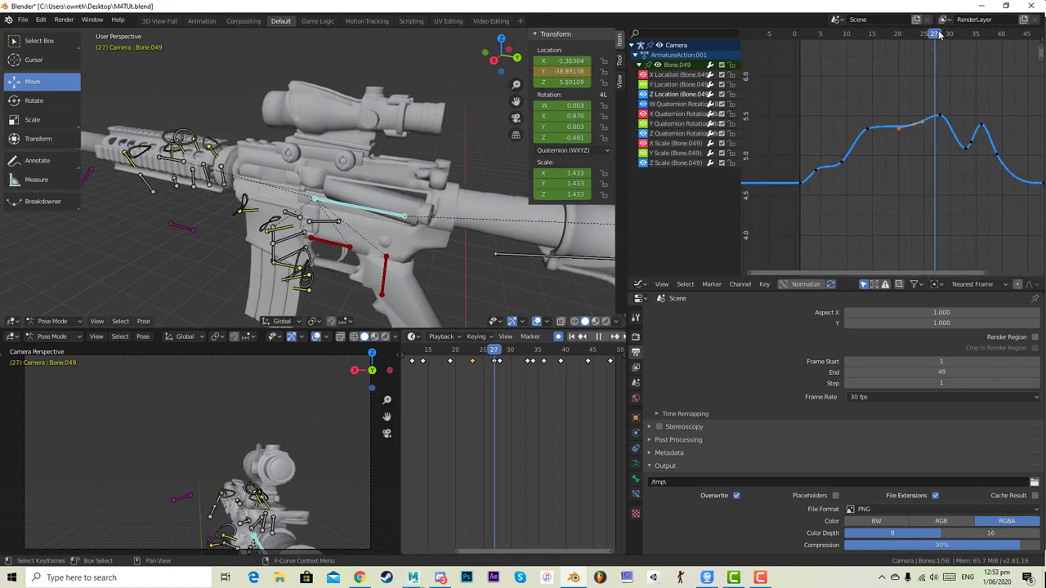
left_click_drag(893, 39, 935, 41)
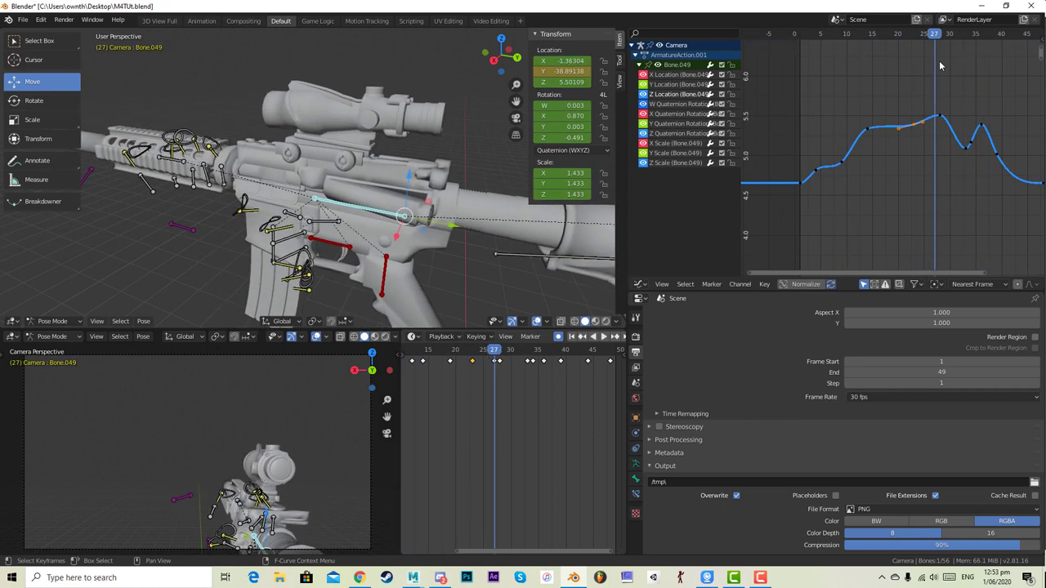
left_click_drag(935, 125, 932, 134)
key("x")
left_click(932, 135)
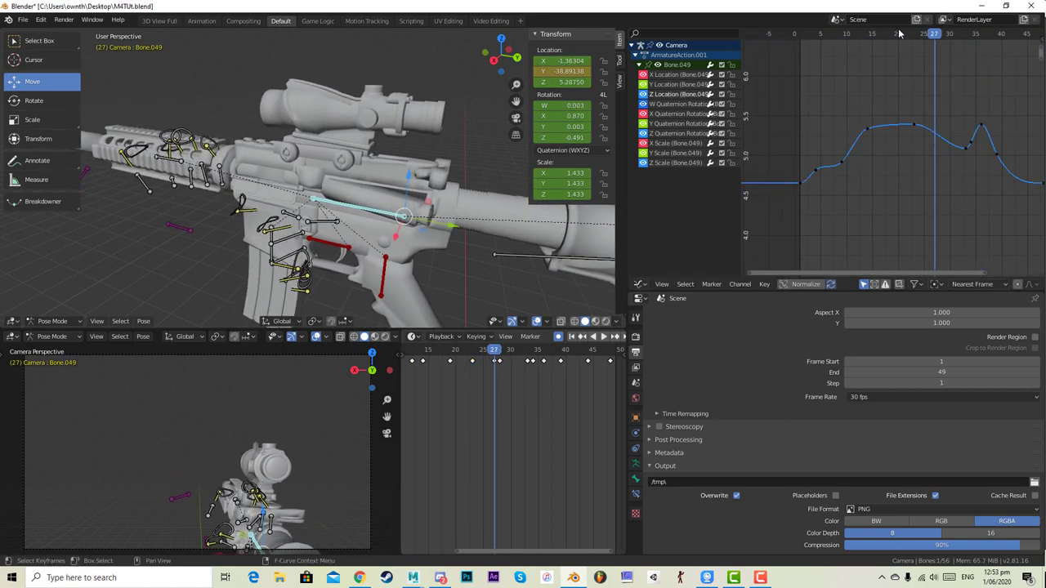
left_click_drag(899, 33, 950, 33)
key("ctrl+z")
key("ctrl+z")
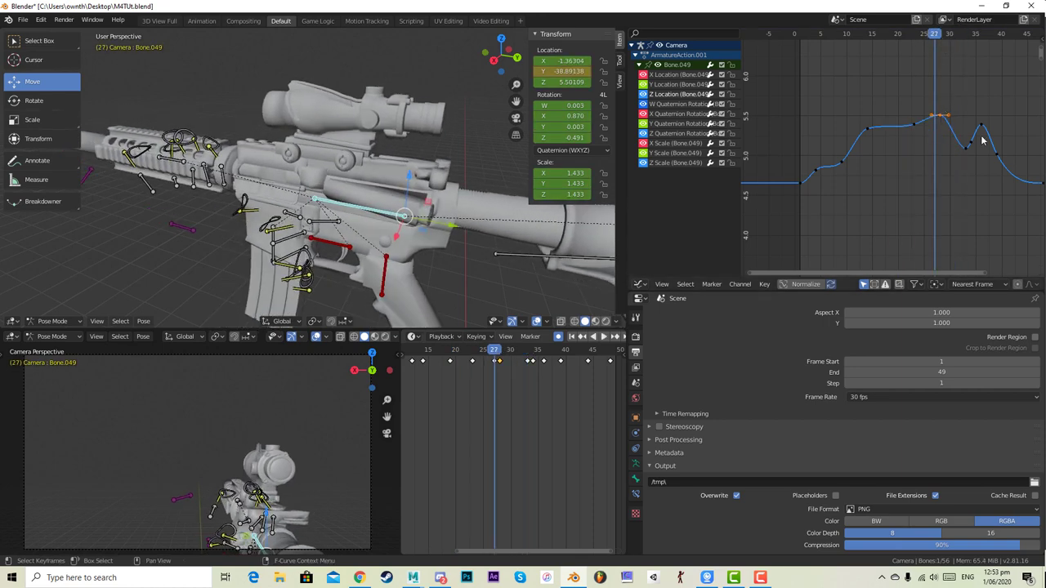
- Try moving the X Location keyframe of Bone.049 at frame 28, and cancel the move
middle_click_drag(874, 158, 842, 49)
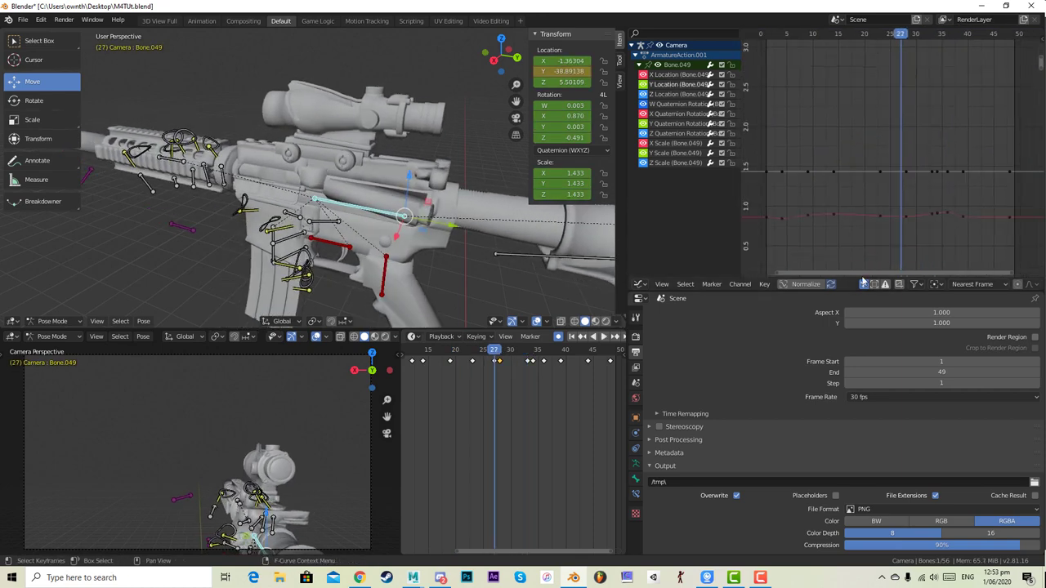
middle_click_drag(904, 252, 901, 61)
scroll(899, 132, "up", 2)
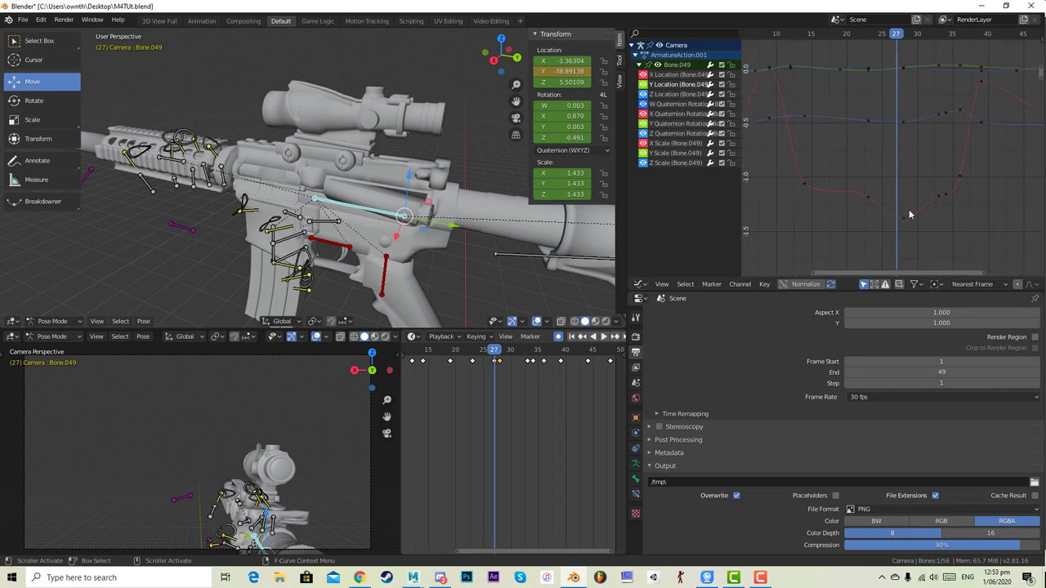
key("g")
right_click(905, 222)
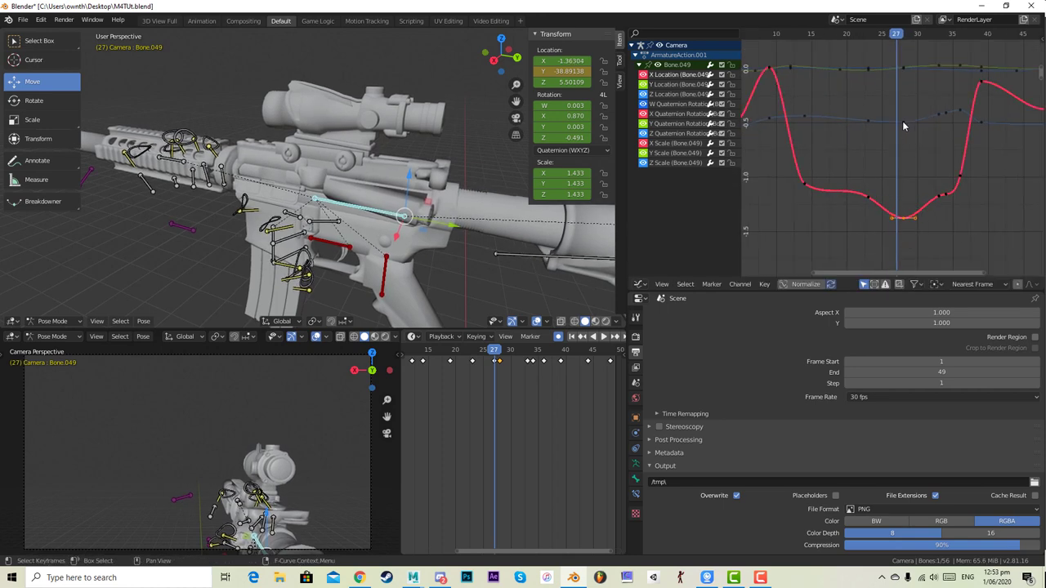
- Try moving the quaternion rotation keyframes at frame 28, including the W and Y curves, cancelling each move
left_click(904, 123)
key("g")
right_click(905, 131)
middle_click_drag(906, 128, 904, 188)
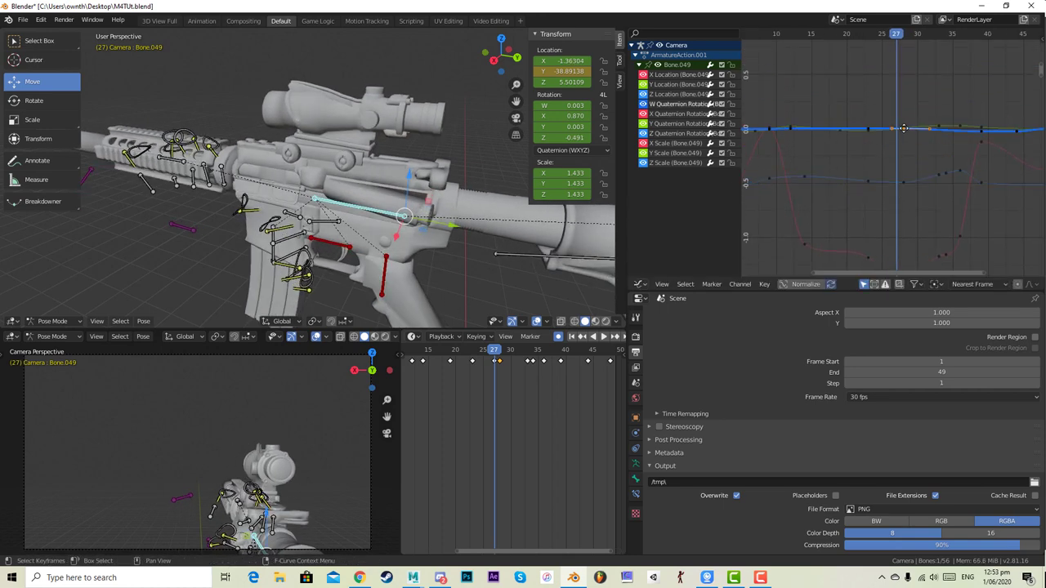
key("g")
right_click(905, 131)
key("g")
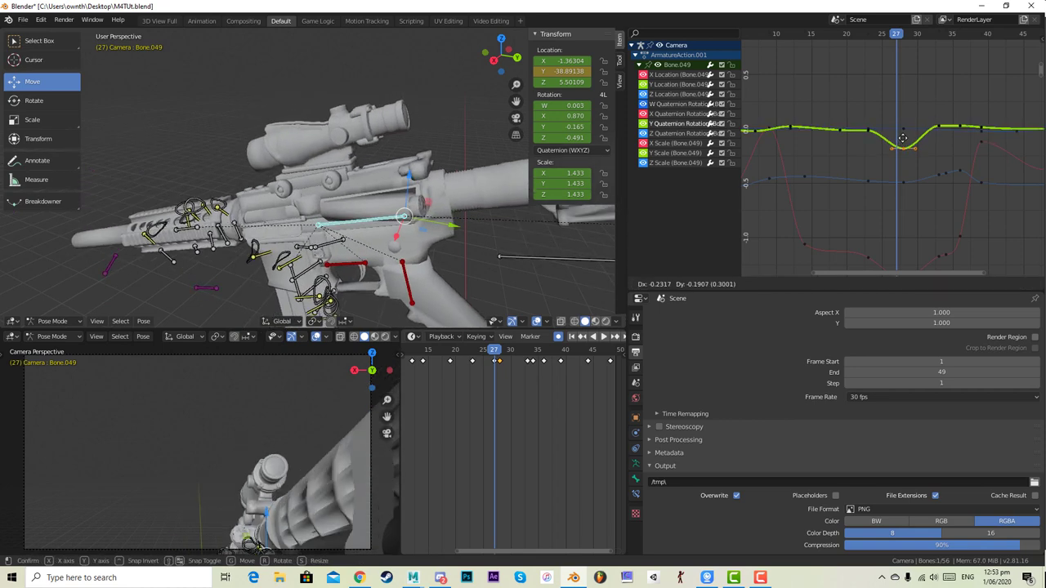
right_click(903, 148)
- Delete the Y Location keyframe of Bone.049 at frame 27
mouse_move(902, 148)
middle_mouse_down()
mouse_move(891, 133)
mouse_move(902, 133)
middle_mouse_up()
scroll(840, 130, "down", 20)
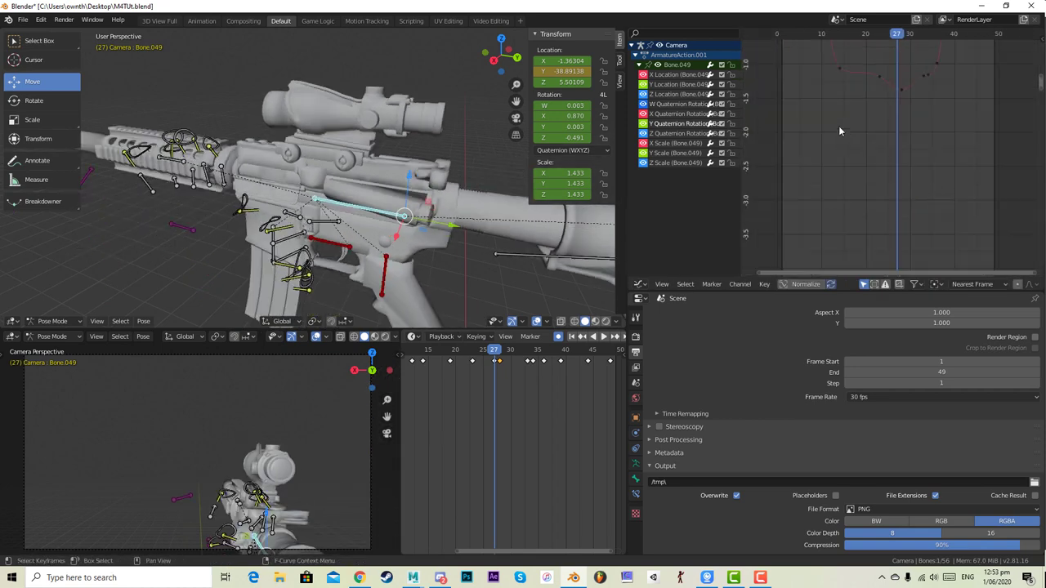
middle_click_drag(902, 197, 886, 153)
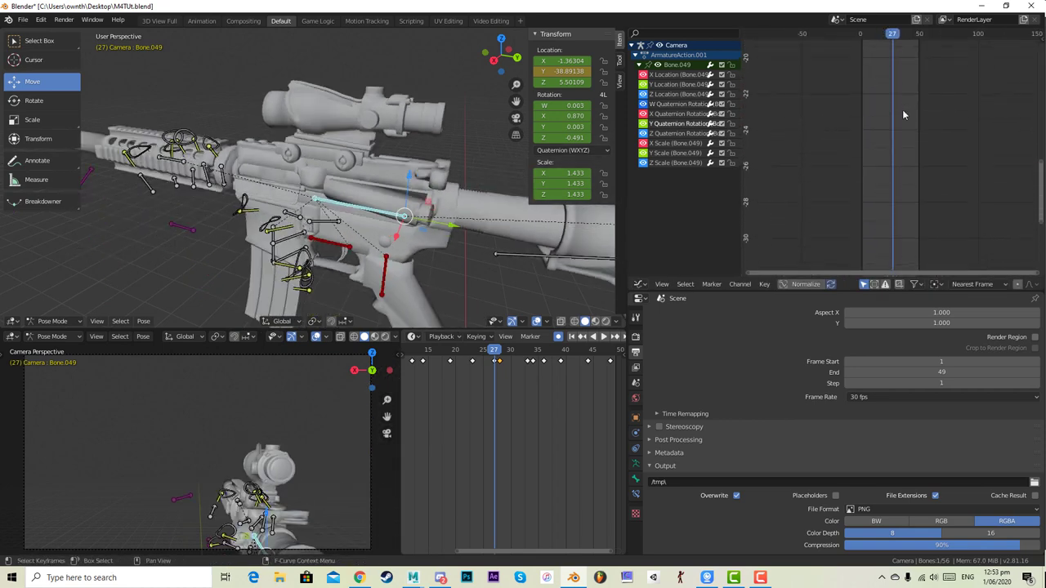
key("Home")
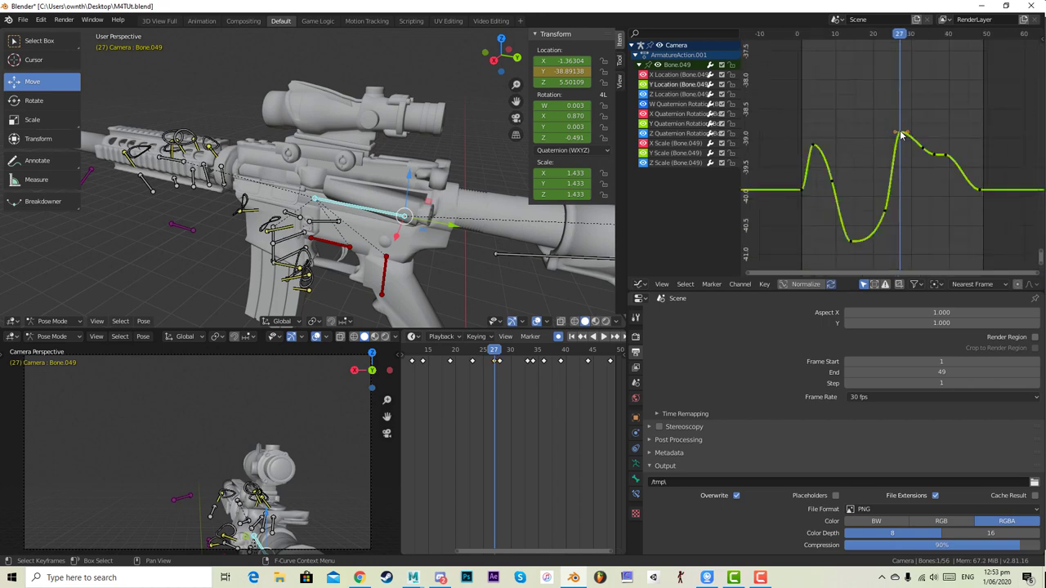
left_click_drag(903, 134, 898, 180)
key("x")
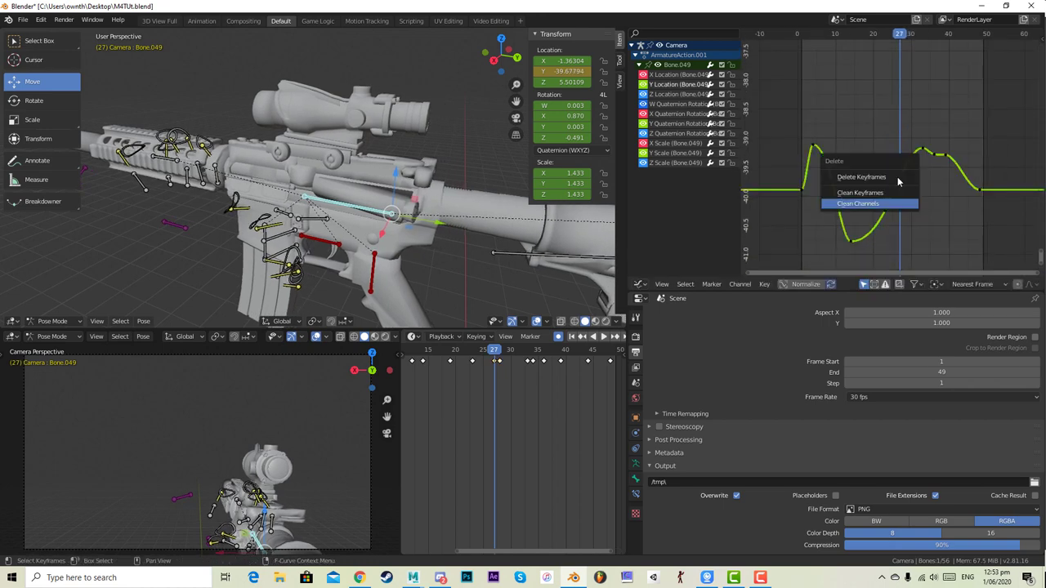
left_click(892, 178)
- Play back the animation and scrub through frames 27 to 38 to check the rifle's motion
left_click_drag(831, 35, 885, 20)
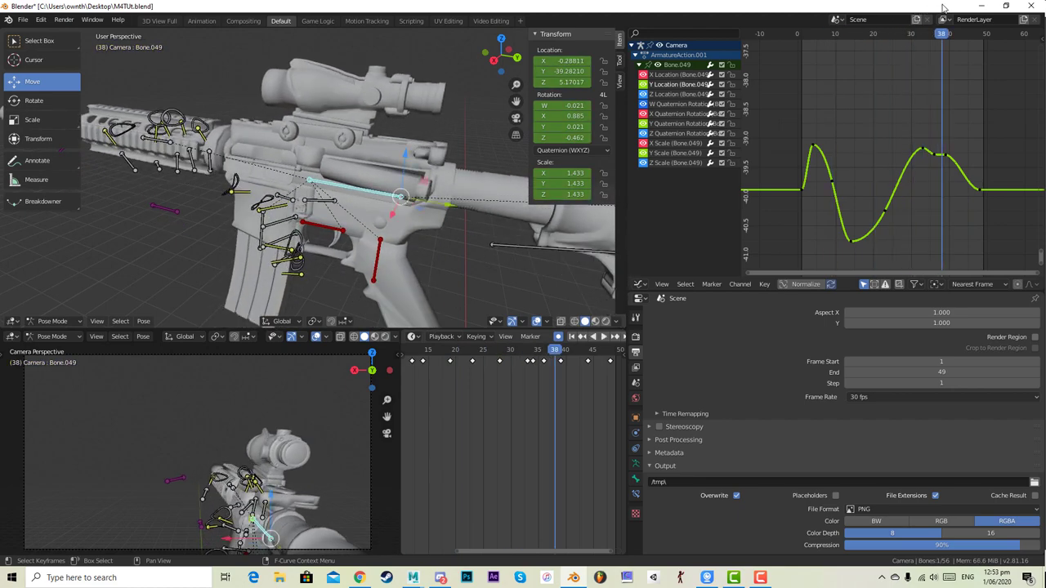
left_click(603, 338)
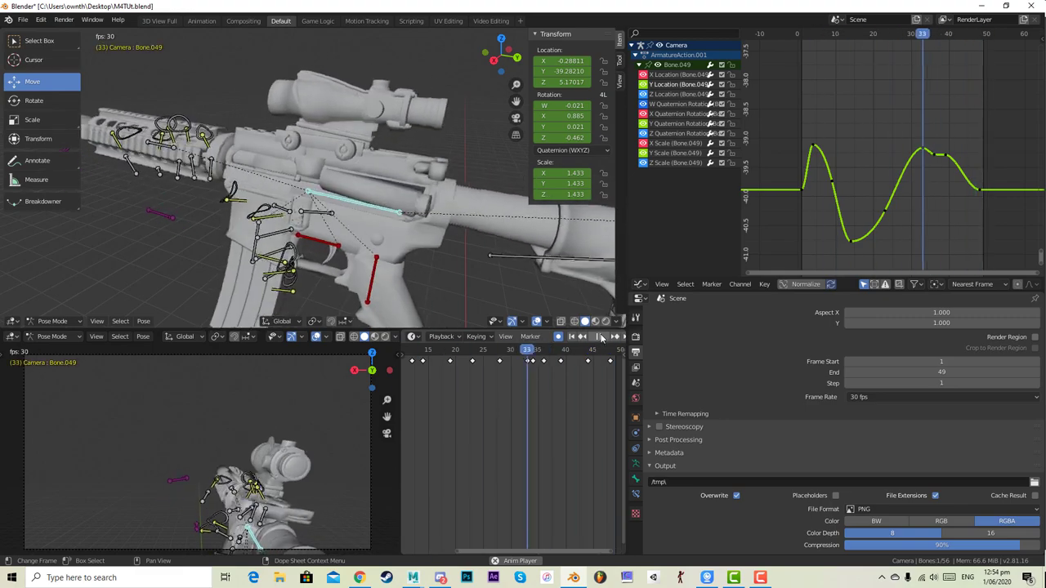
left_click(603, 338)
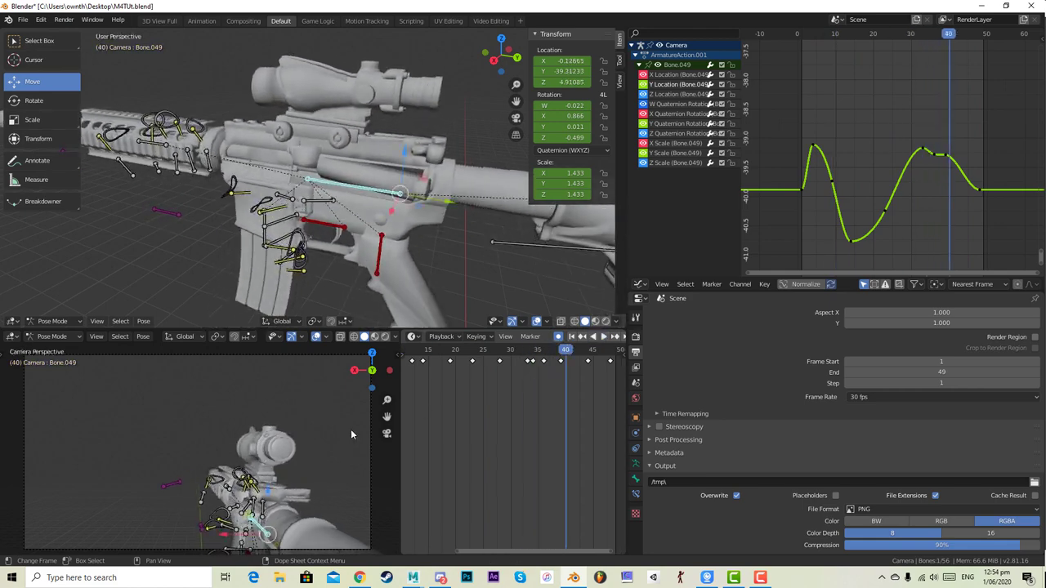
left_click_drag(442, 363, 549, 342)
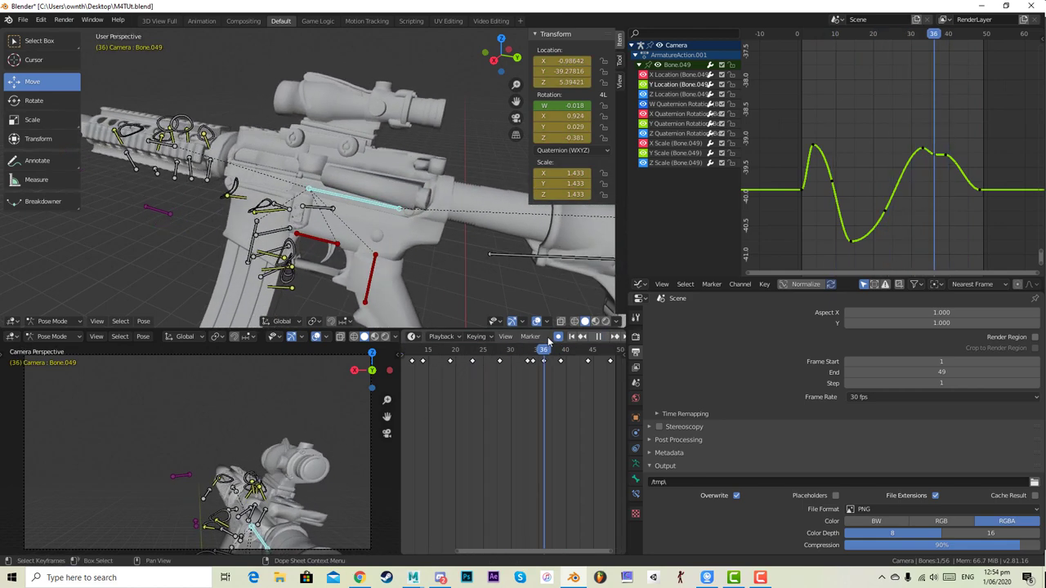
left_click_drag(405, 351, 495, 338)
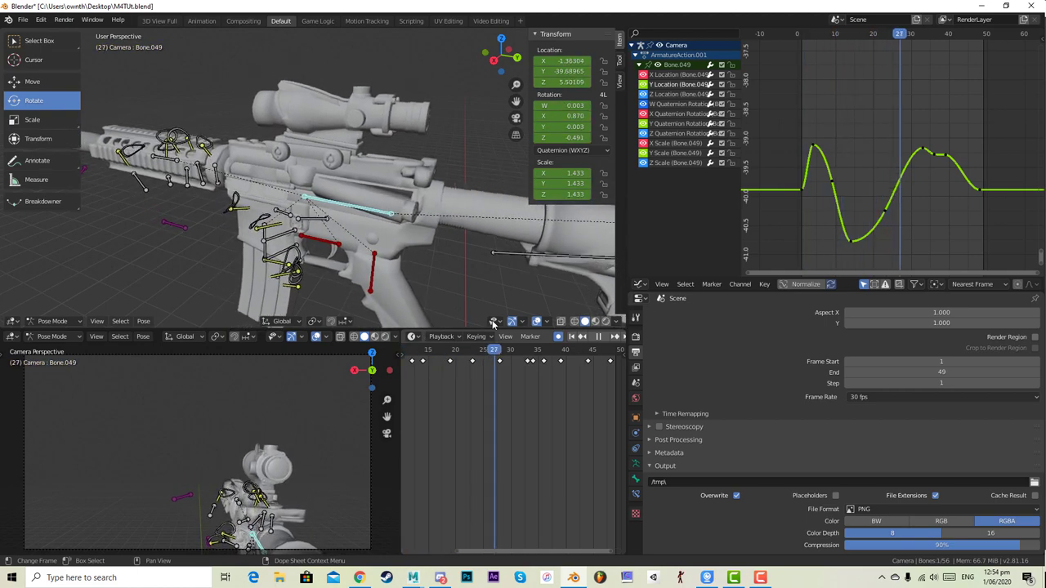
- Remove the Y Location keyframe of Bone.049 at frame 33
left_click_drag(493, 323, 505, 340)
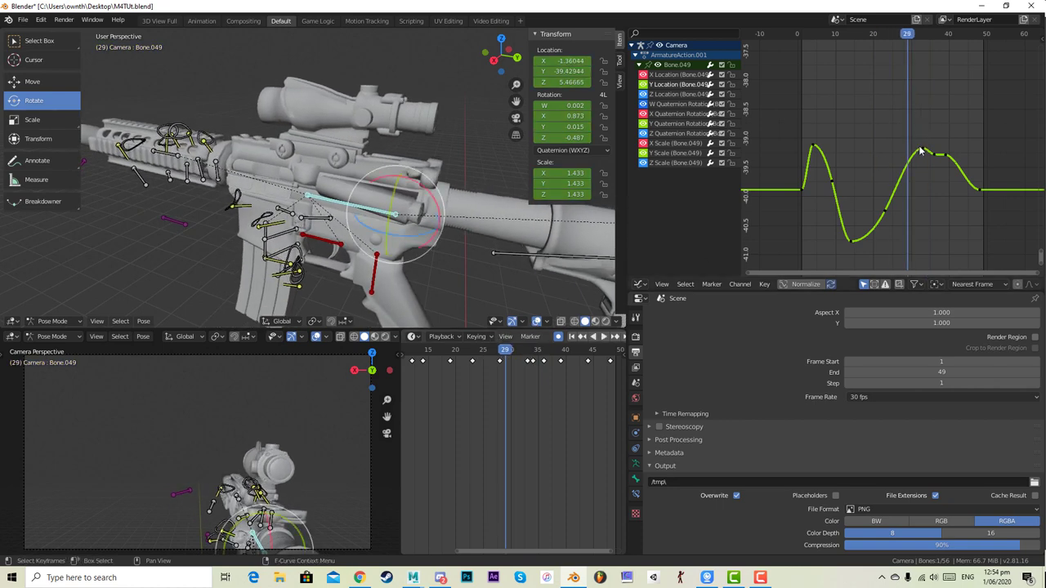
mouse_move(922, 151)
left_mouse_down()
mouse_move(930, 176)
mouse_move(934, 166)
left_mouse_up()
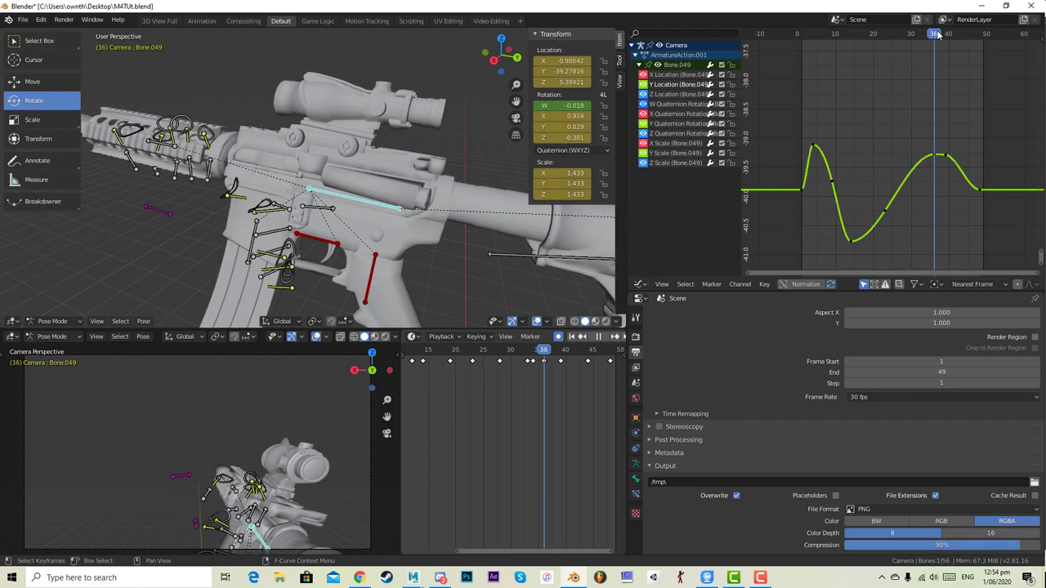
- Scrub through frames 32 to 40 and try moving Bone.049 in the viewport at frame 32
mouse_move(938, 34)
left_mouse_down()
mouse_move(853, 37)
mouse_move(952, 46)
mouse_move(869, 58)
mouse_move(944, 57)
mouse_move(809, 62)
mouse_move(875, 48)
mouse_move(948, 50)
left_mouse_up()
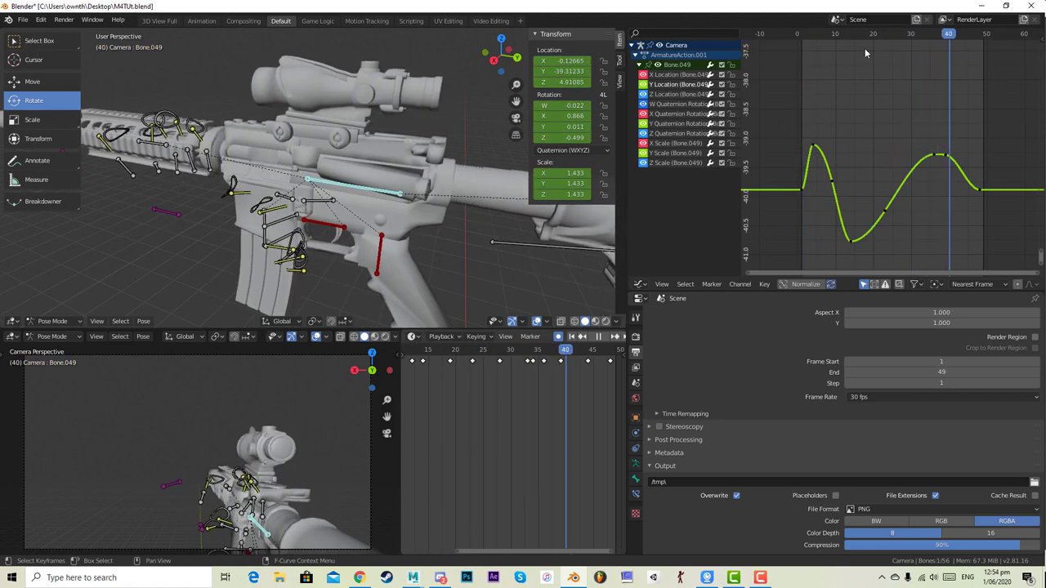
left_click_drag(867, 51, 919, 44)
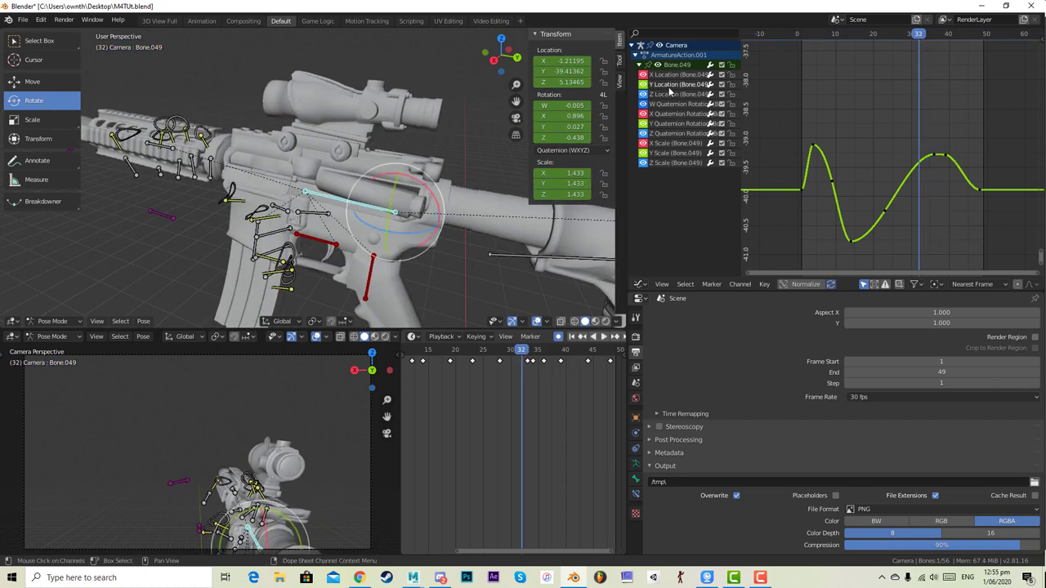
left_click(671, 86)
left_click(33, 82)
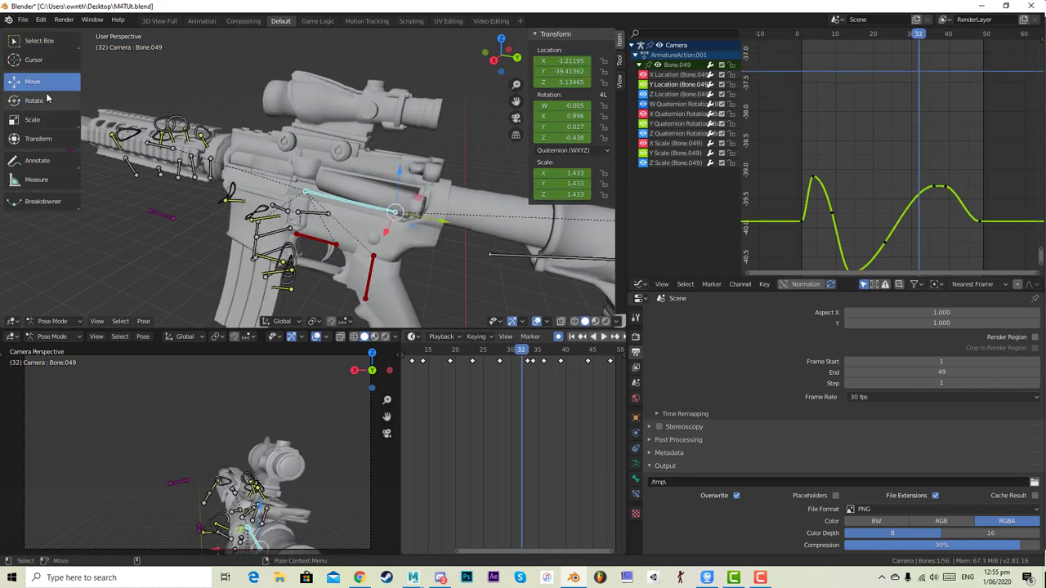
left_click_drag(397, 211, 418, 147)
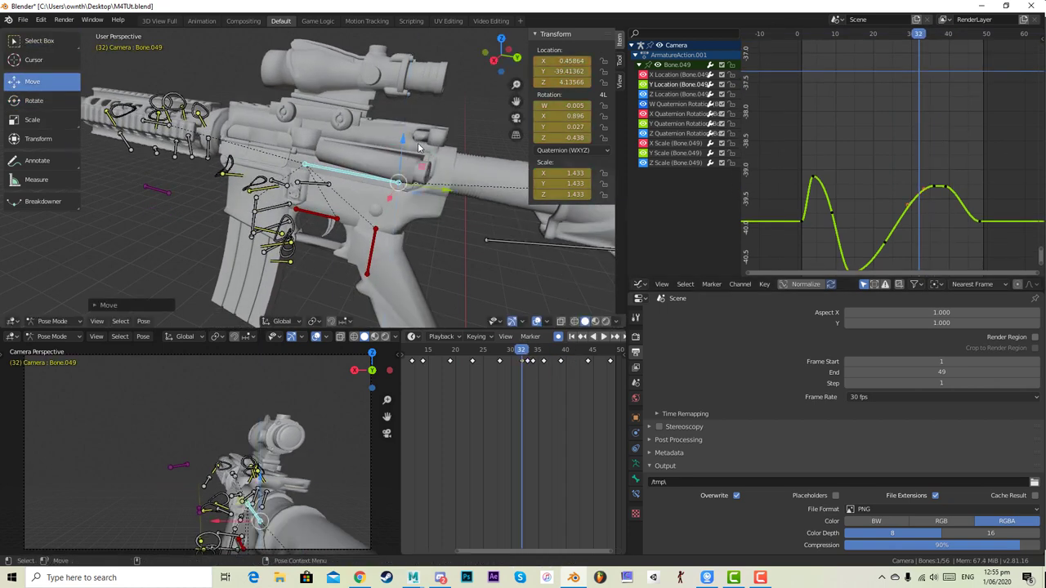
left_click(1040, 254)
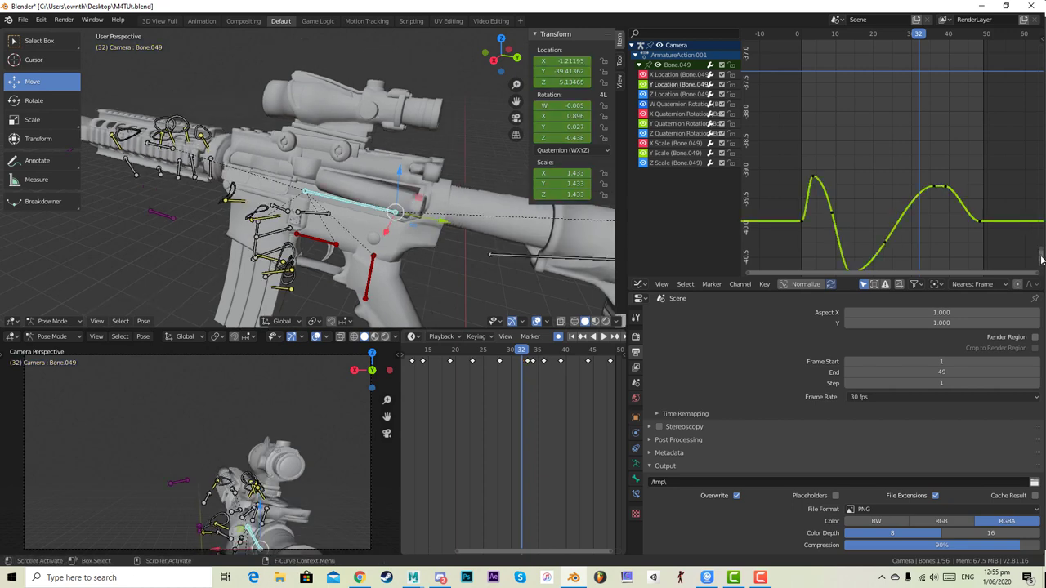
- Delete the X Location keyframe of Bone.049 at frame 34
left_click_drag(1041, 259, 1040, 68)
scroll(941, 218, "up", 7)
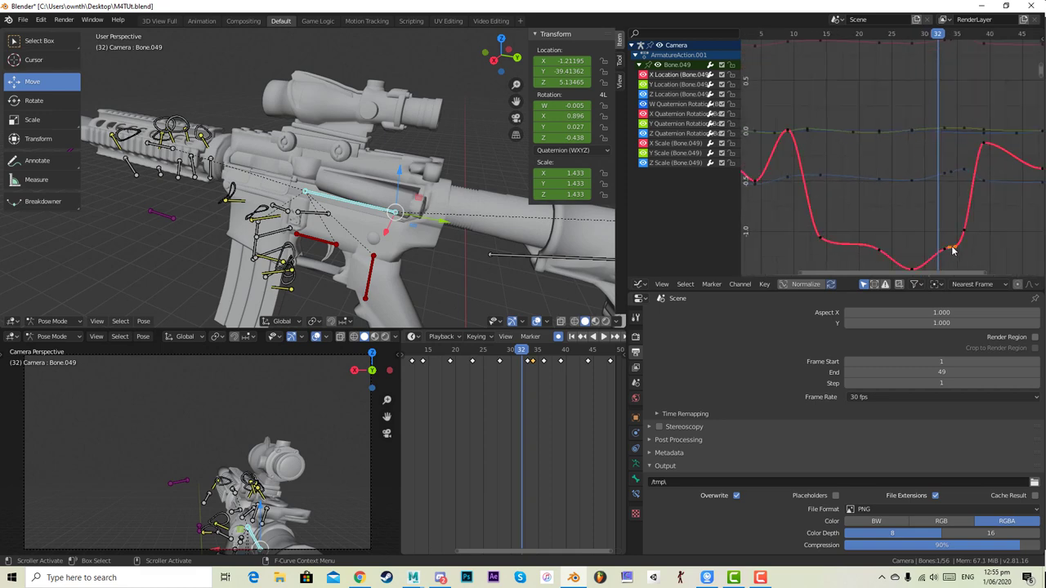
key("x")
left_click(966, 246)
- Try removing the X Location keyframe at frame 33, then play back and scrub the animation to check the motion
left_click_drag(946, 253, 943, 254)
middle_click_drag(970, 250, 951, 181)
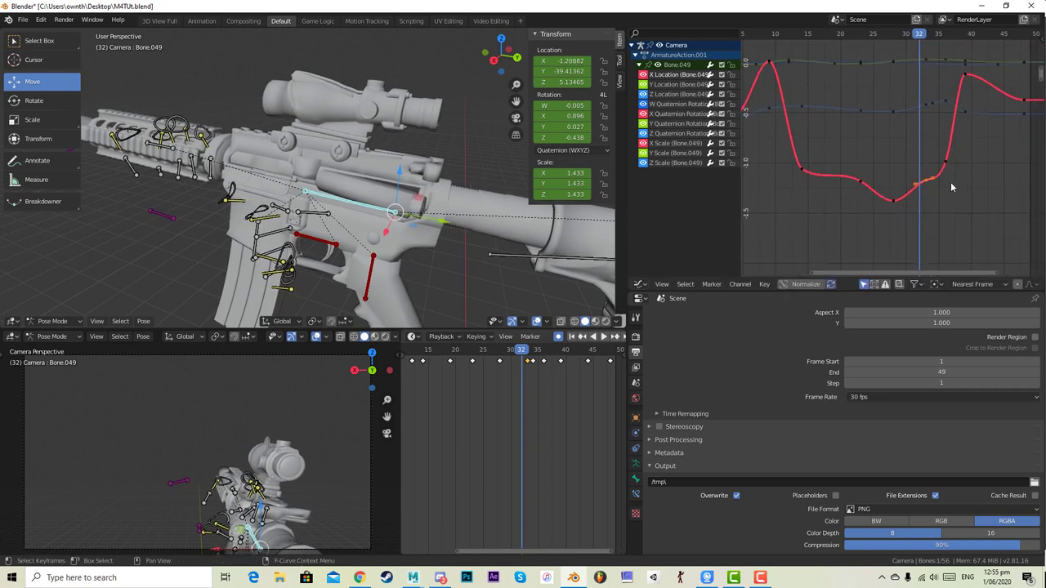
key("x")
left_click(950, 182)
key("space")
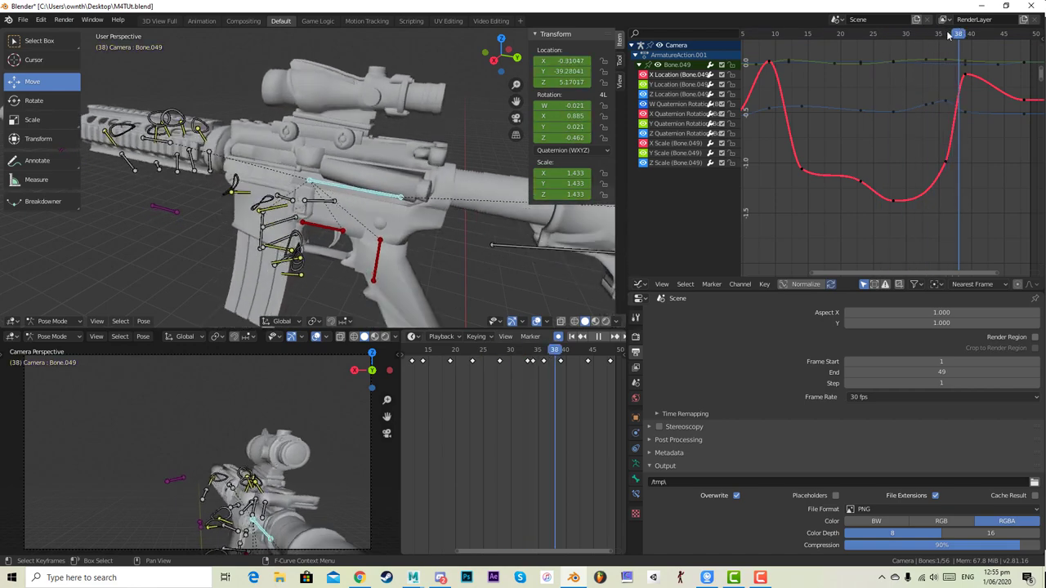
left_click_drag(948, 34, 926, 41)
left_click_drag(834, 35, 941, 45)
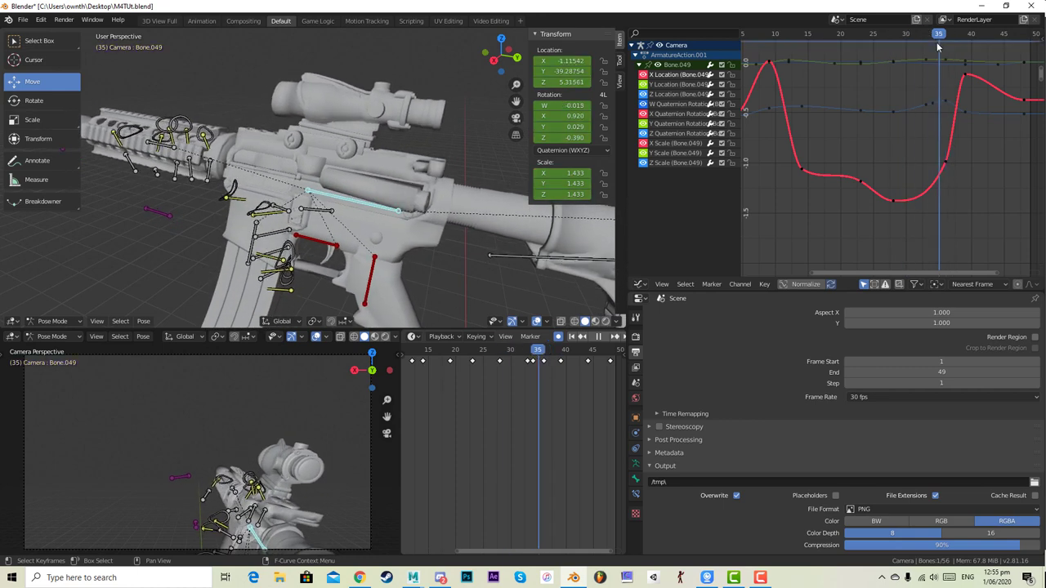
- Try moving Bone.049 to a new position in the viewport at frame 34
key("space")
key("g")
left_click(349, 238)
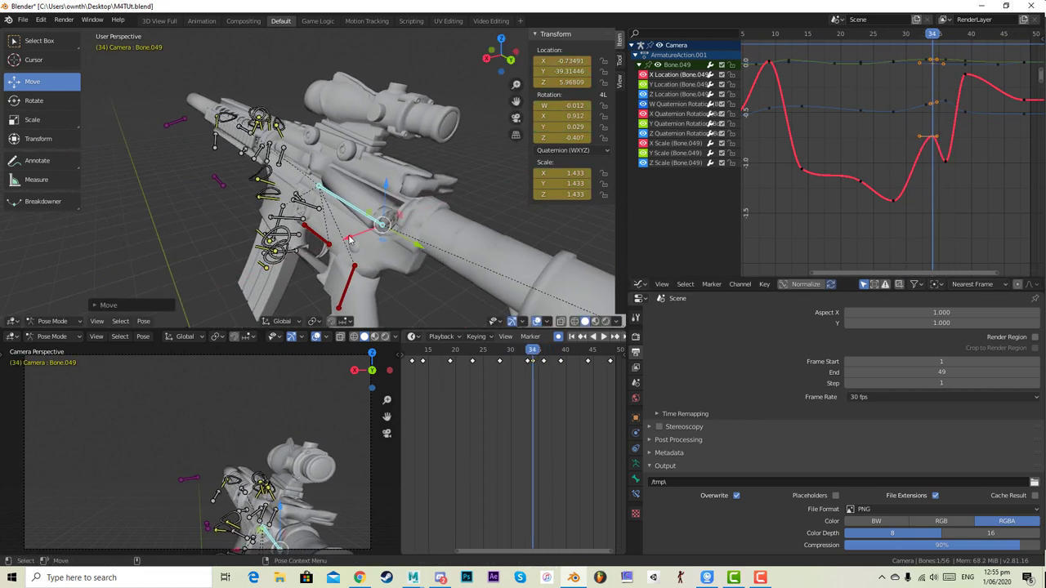
key("Left")
key("Left")
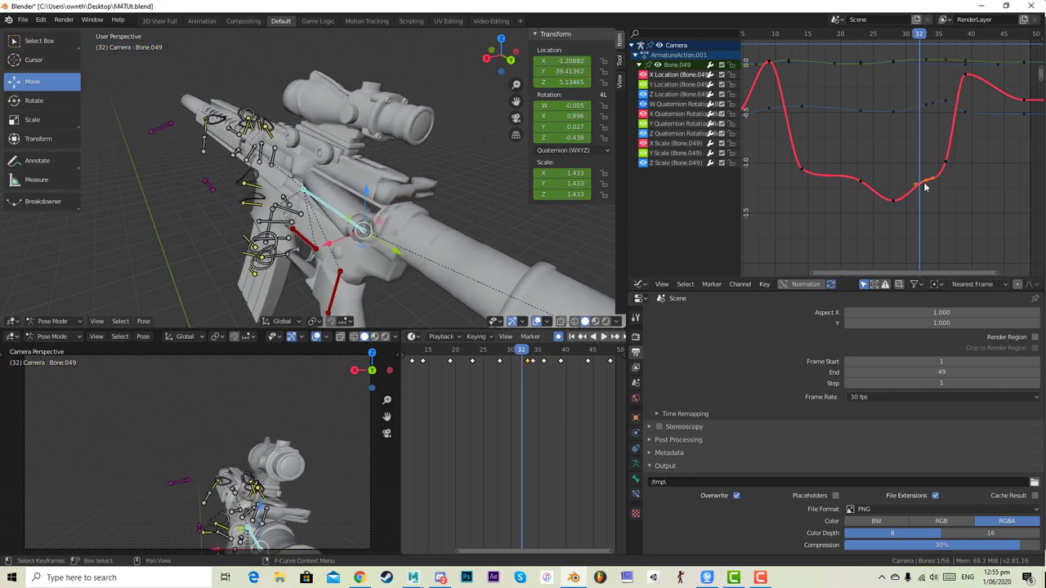
- Try lowering the X Location keyframe at frame 33 and undo the move
key("g")
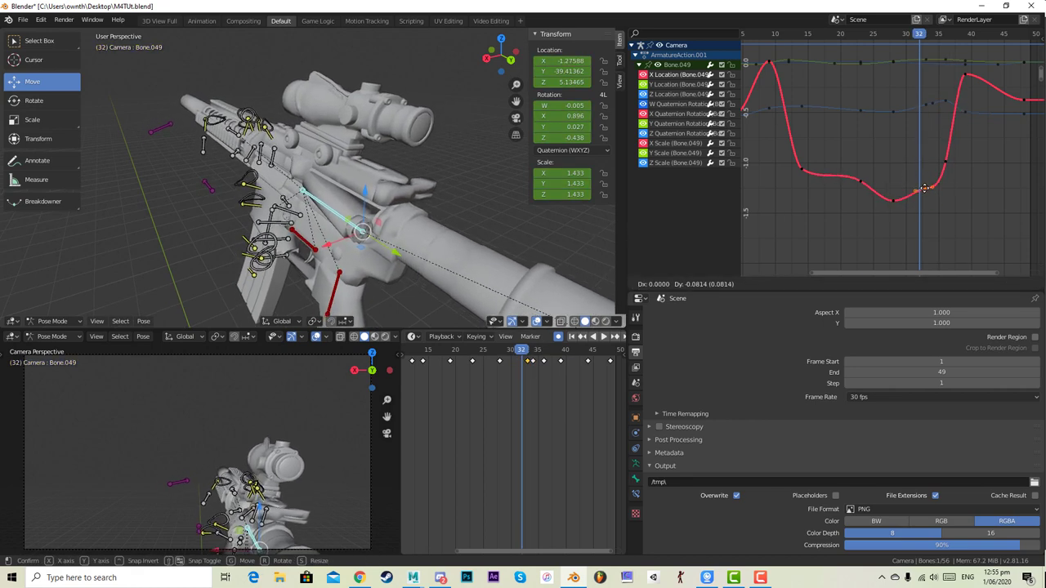
left_click(927, 187)
key("ctrl+z")
- Delete the X Location keyframe of Bone.049 at frame 33
left_click_drag(898, 38, 933, 38)
key("x")
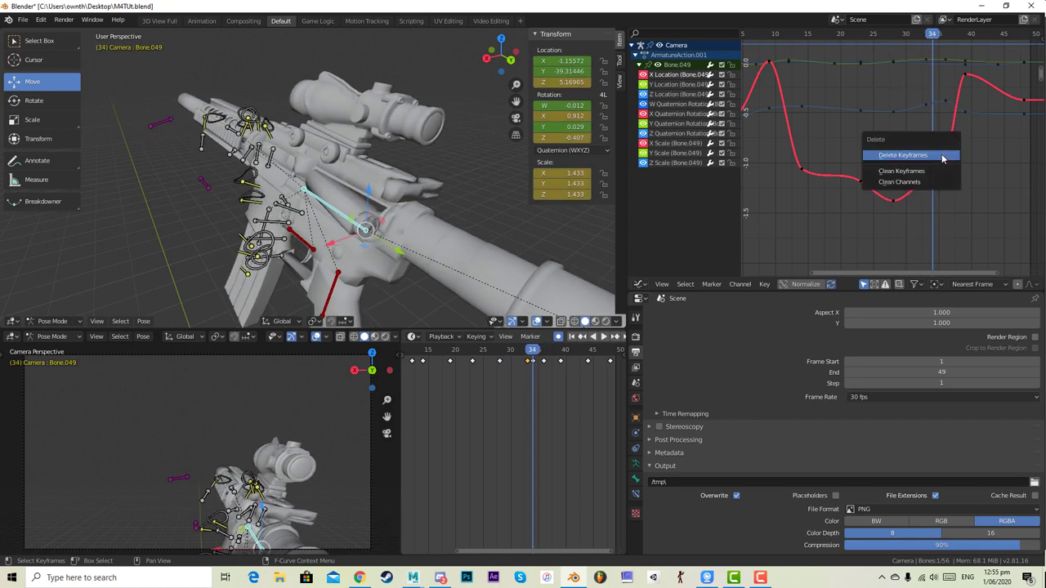
left_click(942, 156)
- Try raising the rotation keyframe near zero at frame 33 and undo the move
scroll(919, 183, "up", 3)
middle_click_drag(921, 140, 921, 238)
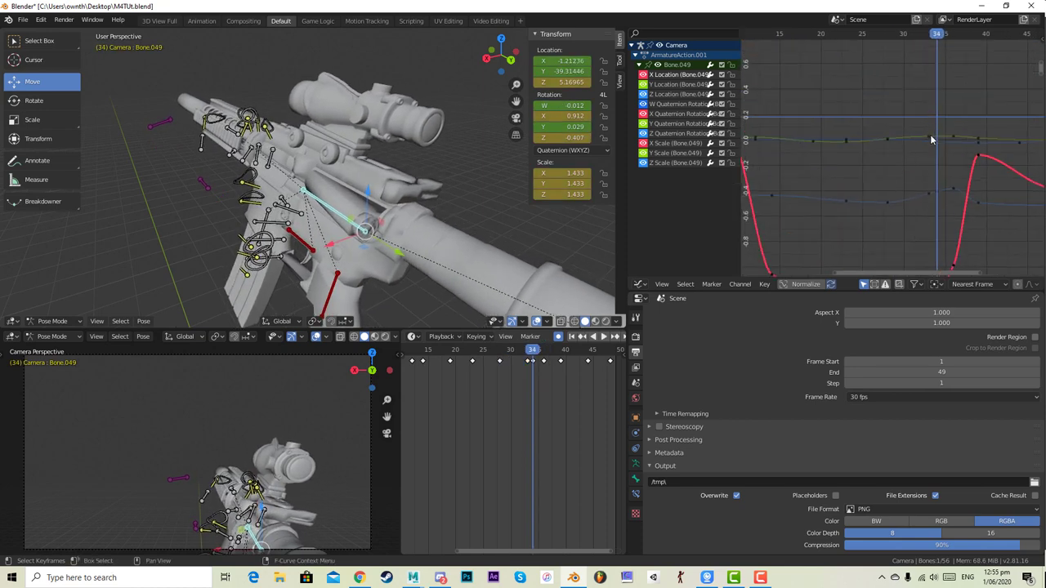
left_click(930, 137)
key("g")
left_click(930, 125)
key("ctrl+z")
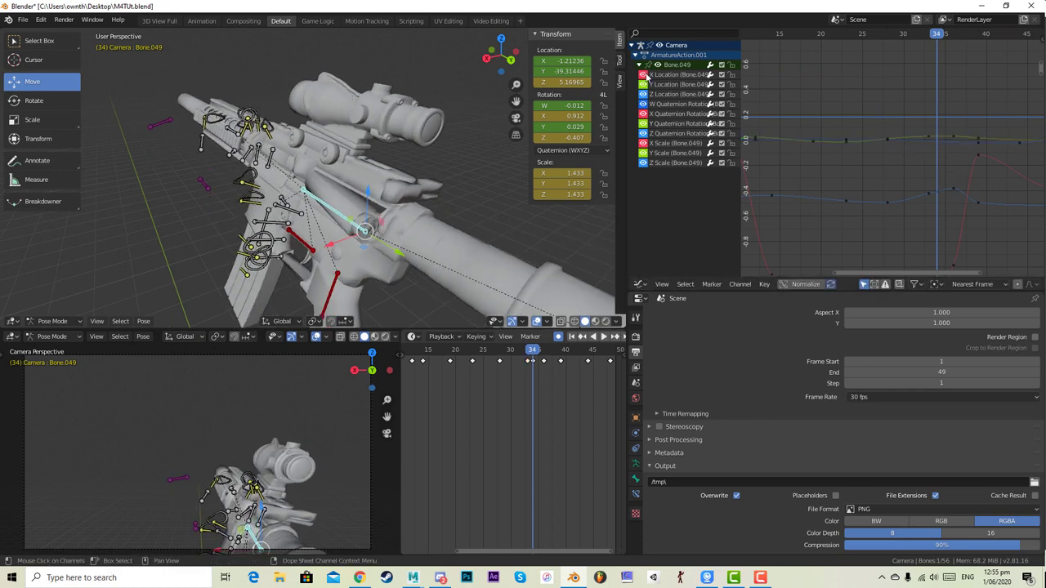
- Hide all of Bone.049's animation curves except X Location
key("Home")
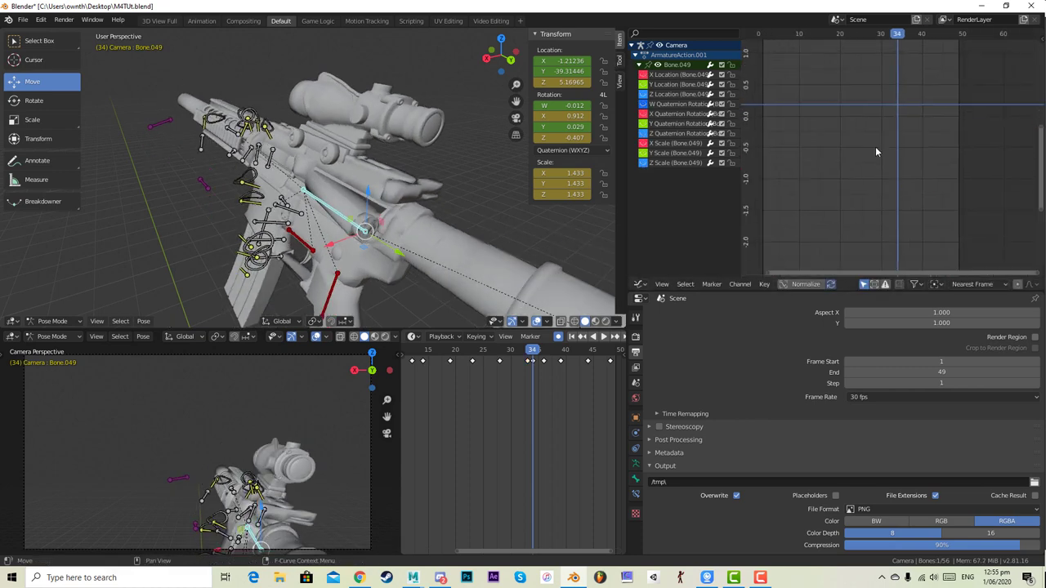
left_click_drag(643, 74, 643, 134)
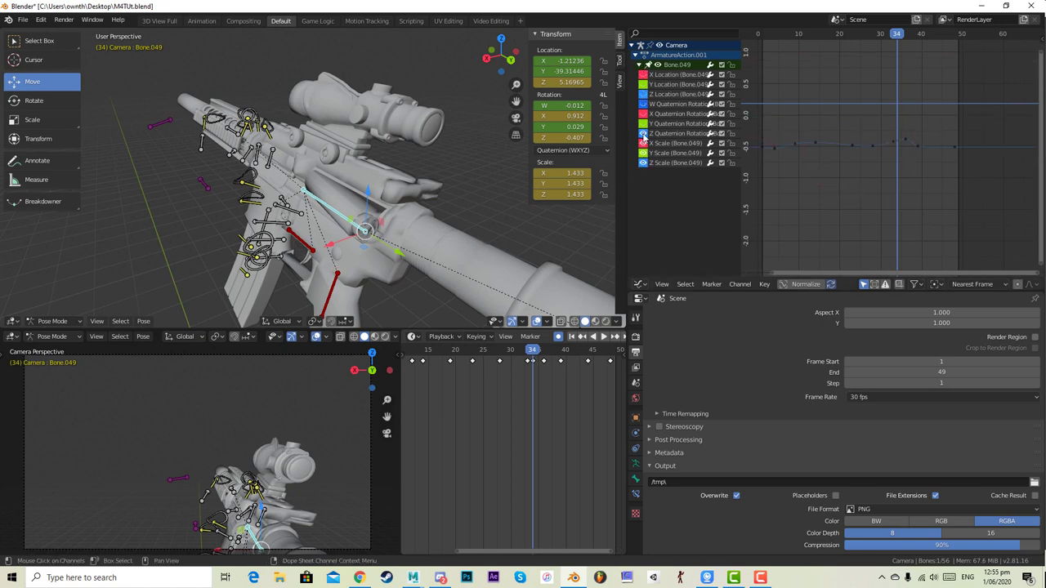
left_click_drag(334, 244, 346, 240)
key("ctrl+z")
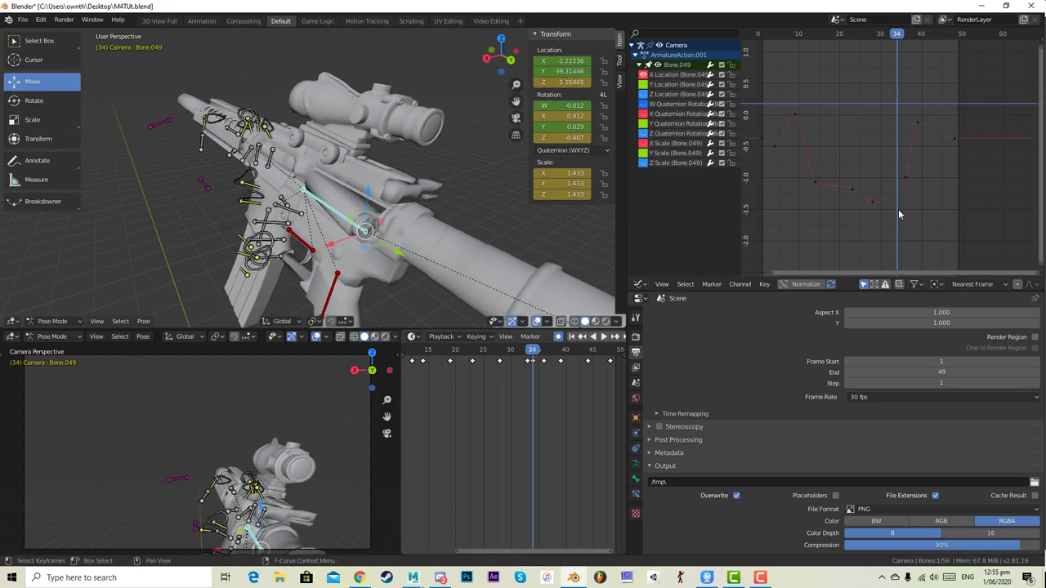
- Try moving the X Location keyframe at frame 36, reverting each change
scroll(909, 189, "up", 2)
left_click_drag(909, 188, 902, 63)
key("ctrl+z")
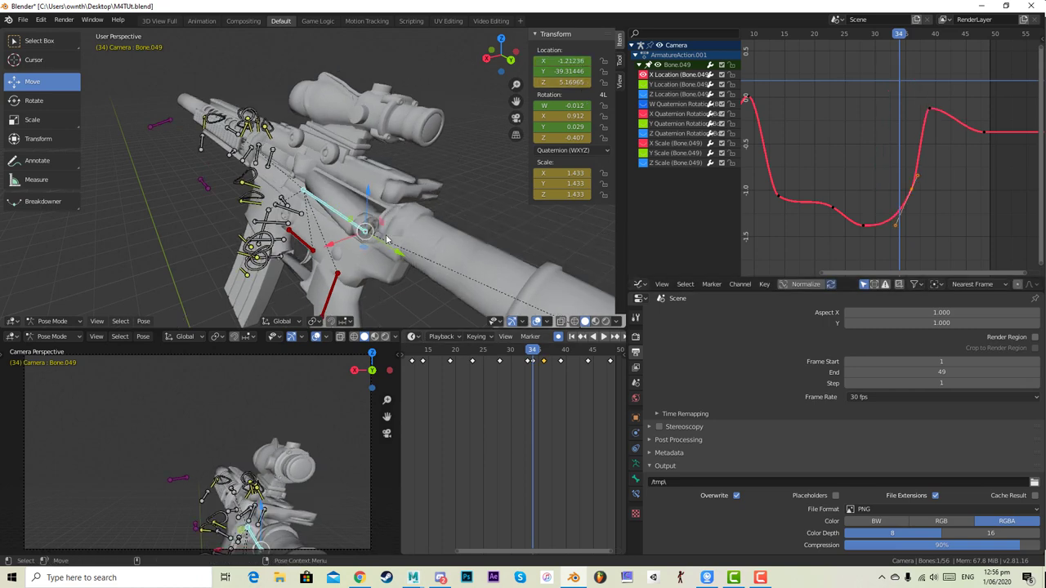
middle_click_drag(435, 214, 374, 193)
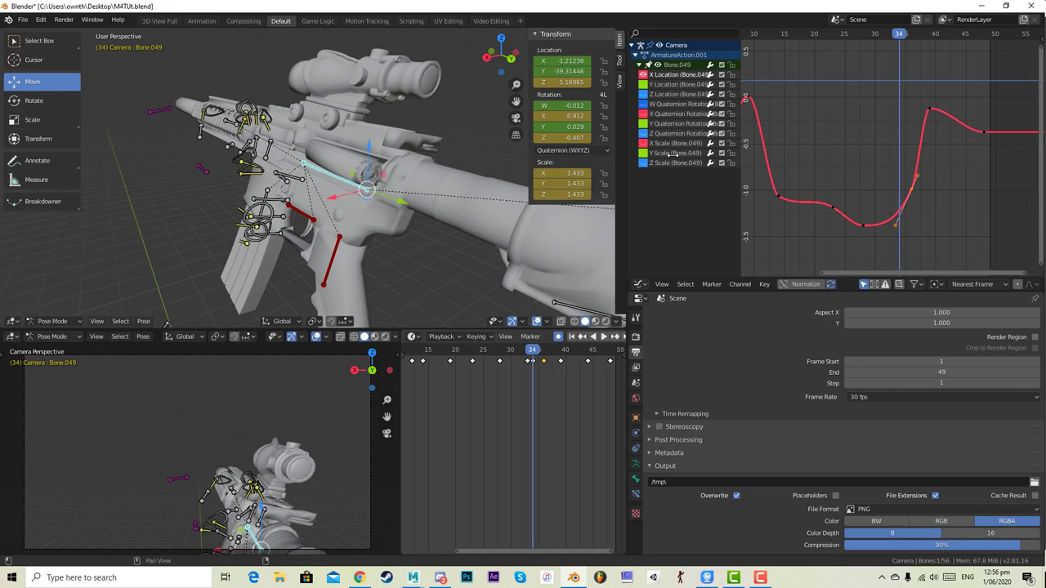
left_click_drag(913, 193, 911, 184)
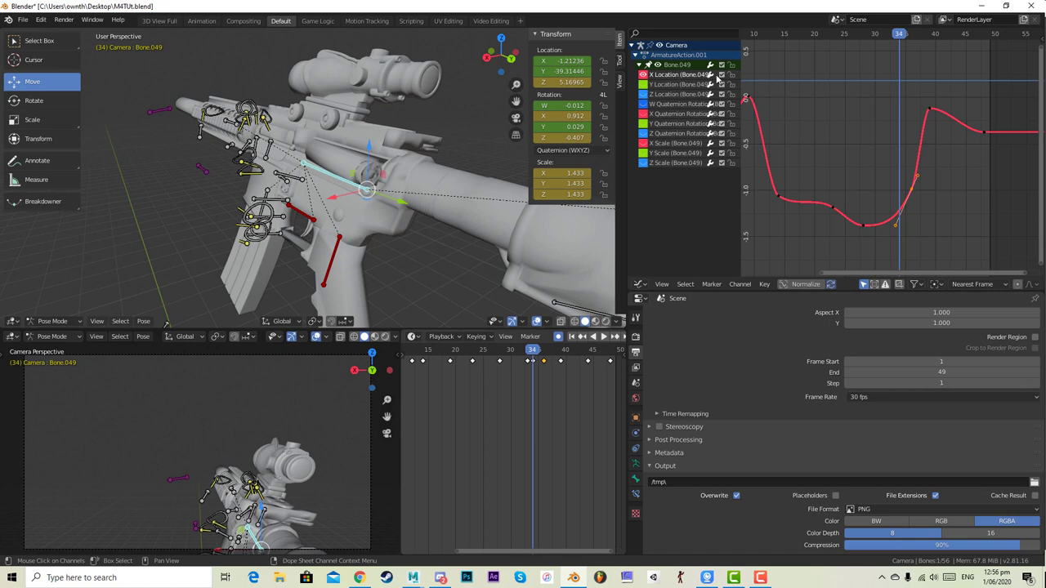
- Show only the Y Location curve and try moving its keyframe at frame 36
left_click(643, 75)
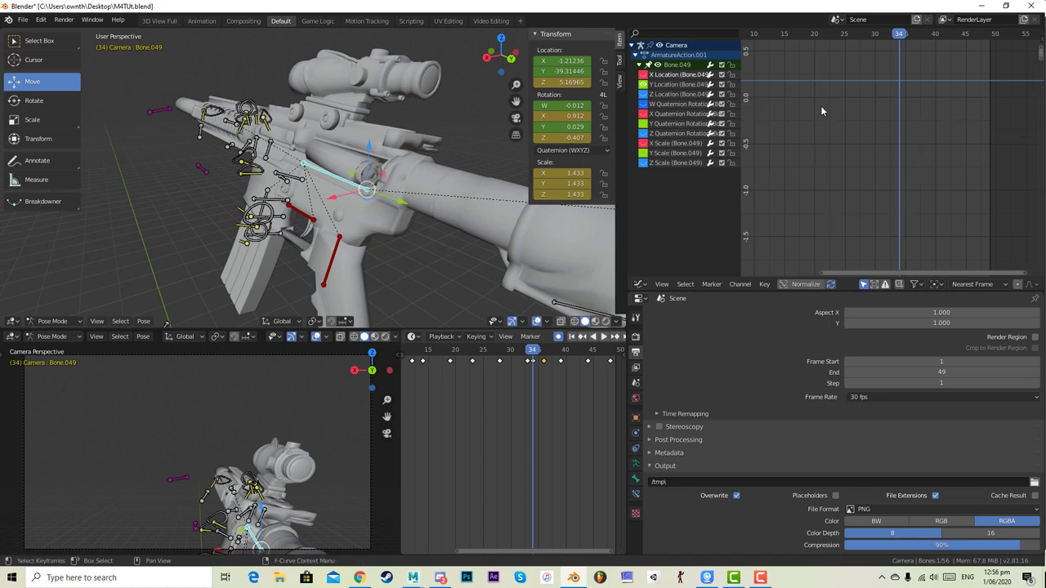
scroll(877, 130, "down", 10)
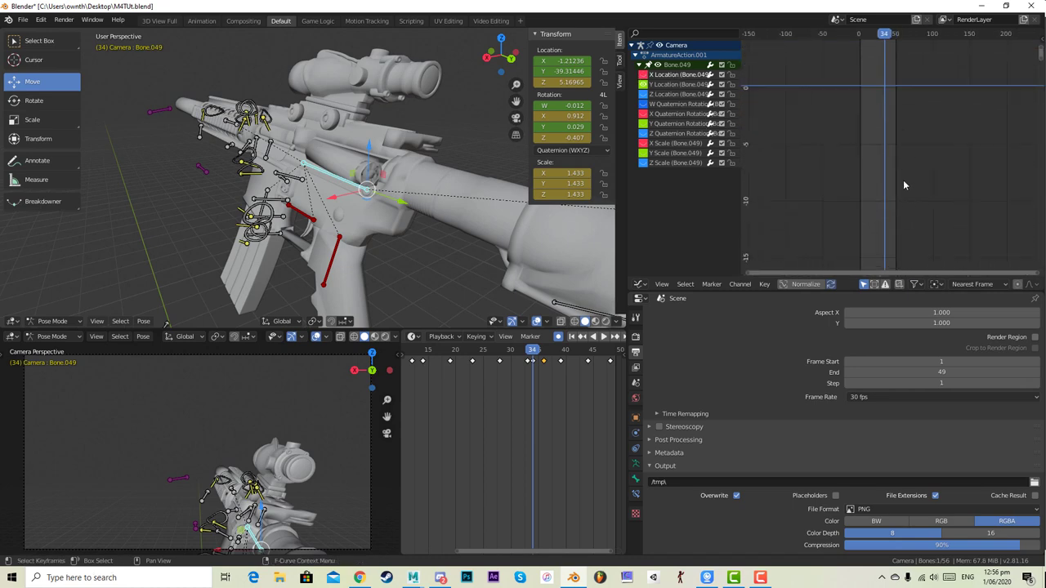
middle_click_drag(906, 229, 888, 49)
middle_click_drag(890, 254, 917, 49)
key("Home")
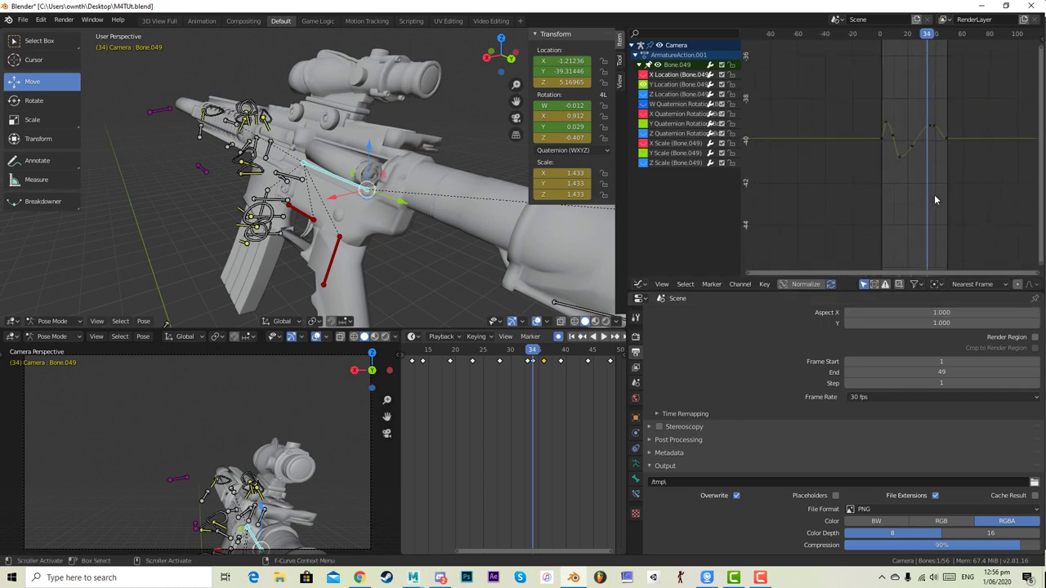
left_click(988, 87)
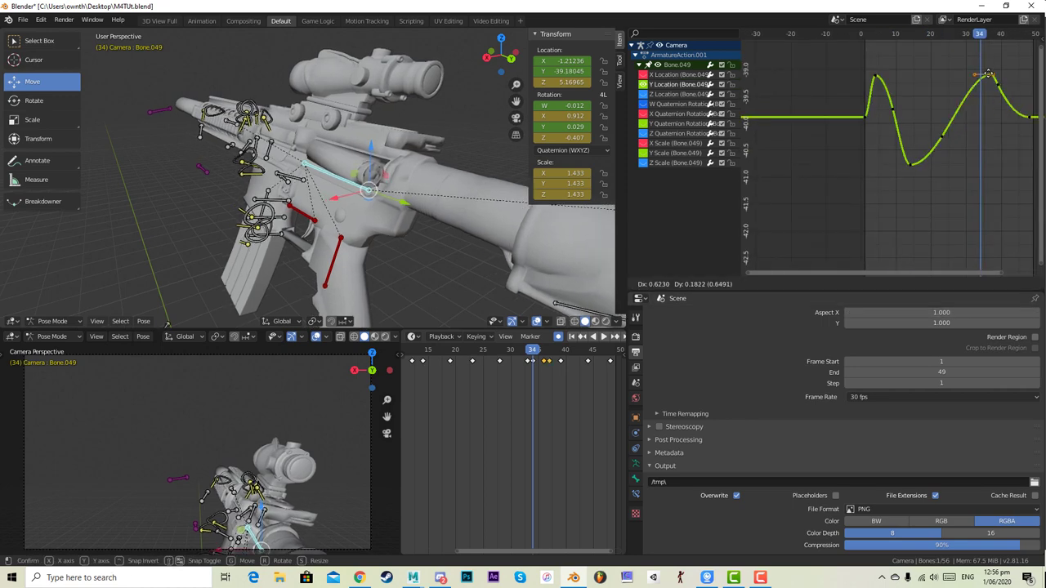
- Isolate Bone.049's Z Location curve by hiding the Y Location curve, and frame it in the graph
left_click(643, 85)
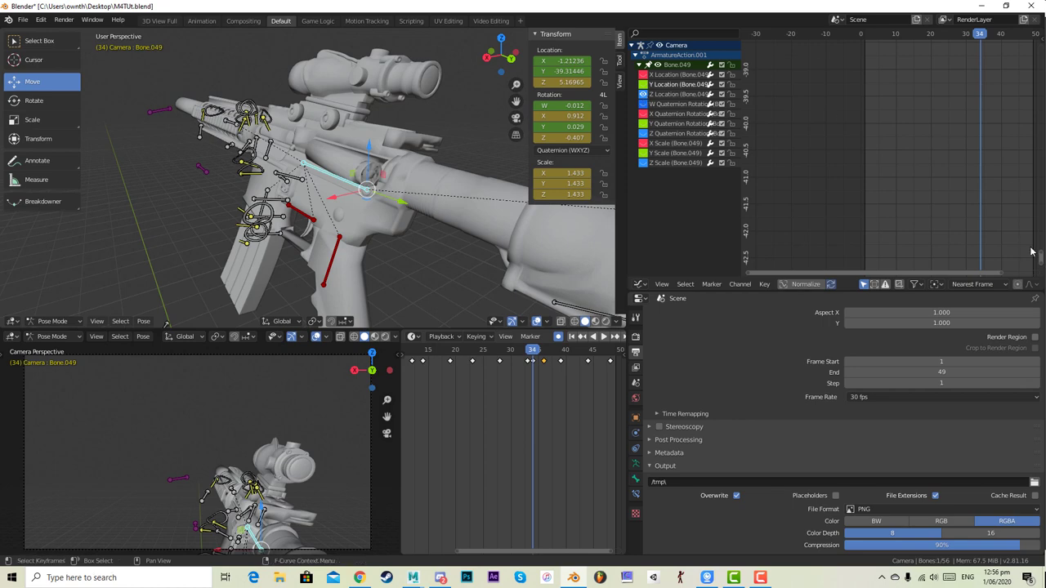
left_click_drag(1042, 257, 1039, 178)
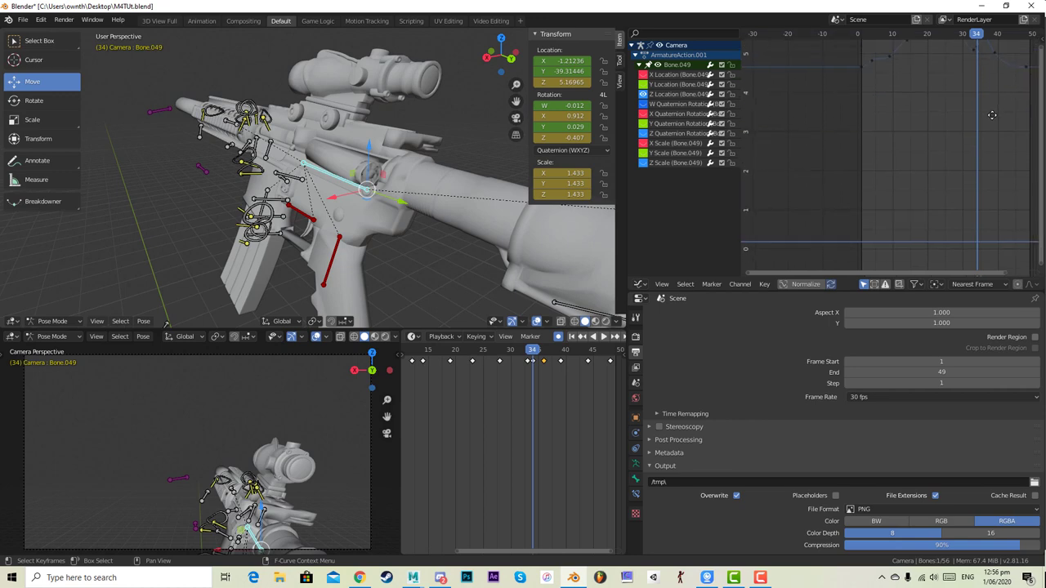
key("Home")
- Try repositioning the Z Location keyframe at frame 33, undoing each move
left_click_drag(949, 159, 955, 177)
key("ctrl+z")
scroll(965, 190, "up", 6)
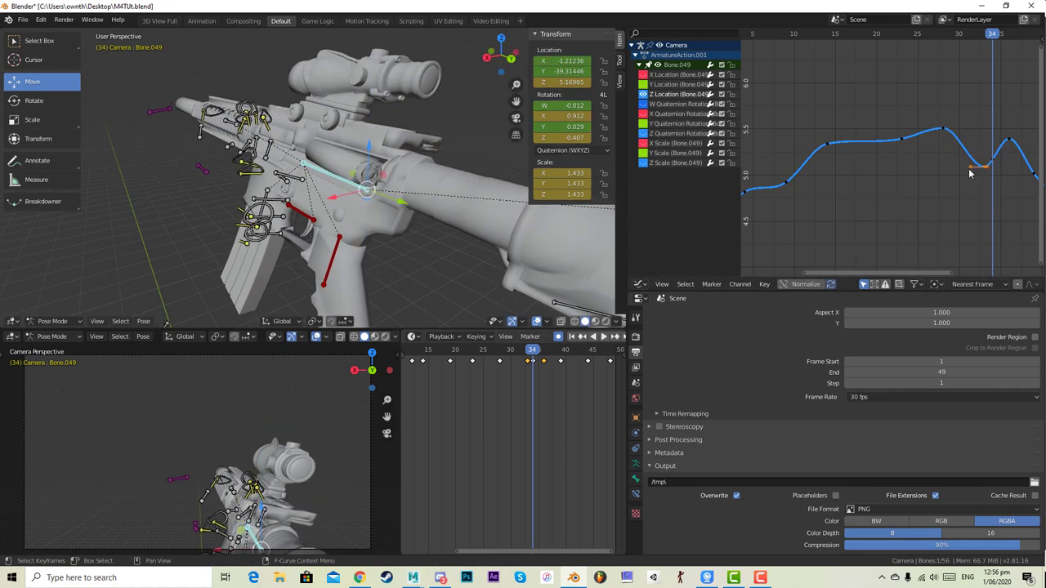
mouse_move(985, 170)
left_mouse_down()
mouse_move(991, 196)
mouse_move(978, 161)
left_mouse_up()
key("ctrl+z")
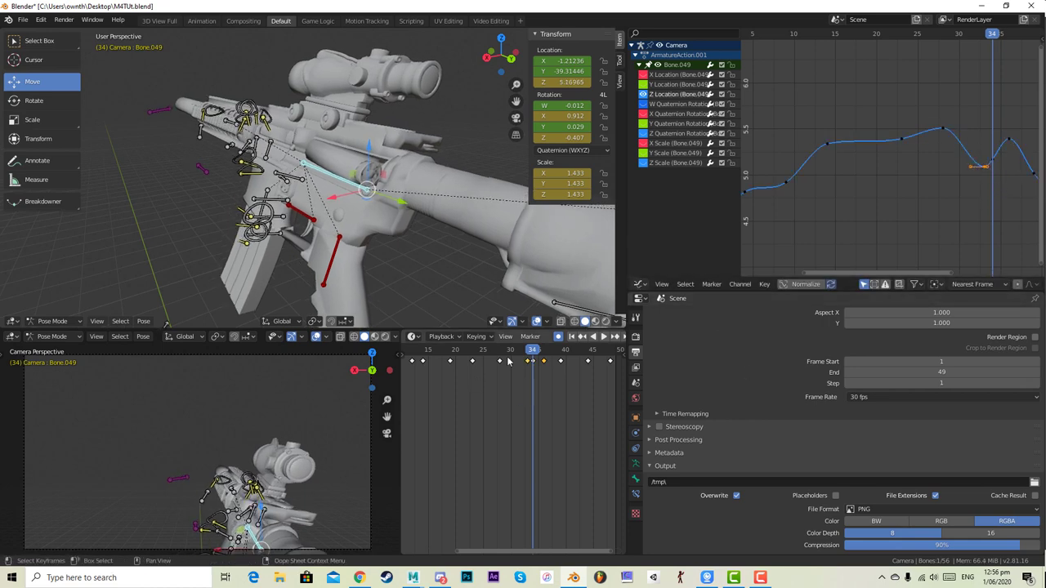
- Delete the Z Location keyframes of Bone.049 at frames 33 and 34
left_click_drag(496, 354, 522, 349)
left_click_drag(958, 147, 998, 214)
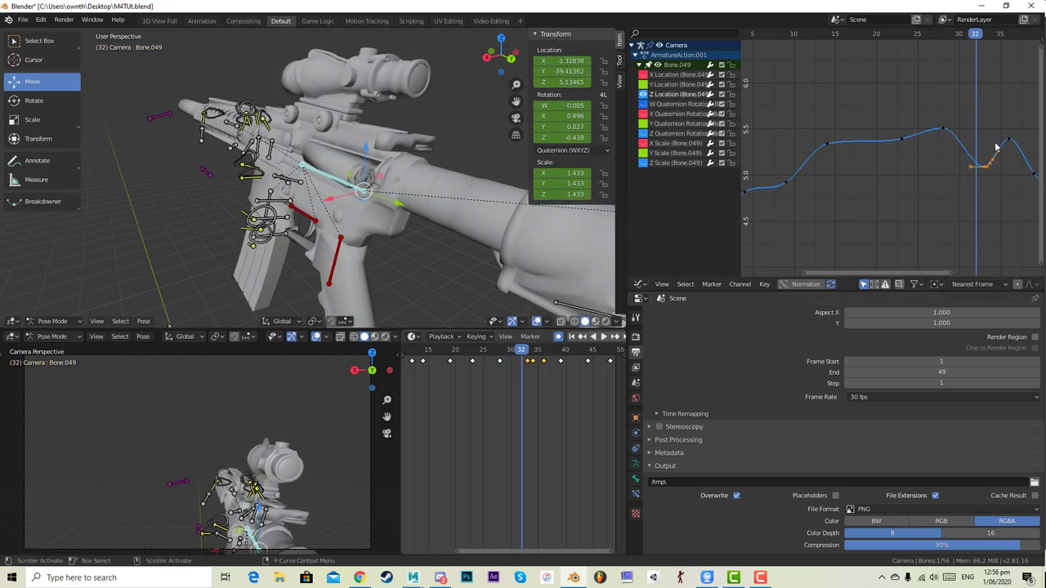
key("x")
left_click(998, 147)
- Scrub and play back the animation to check the rifle's motion
left_click(475, 337)
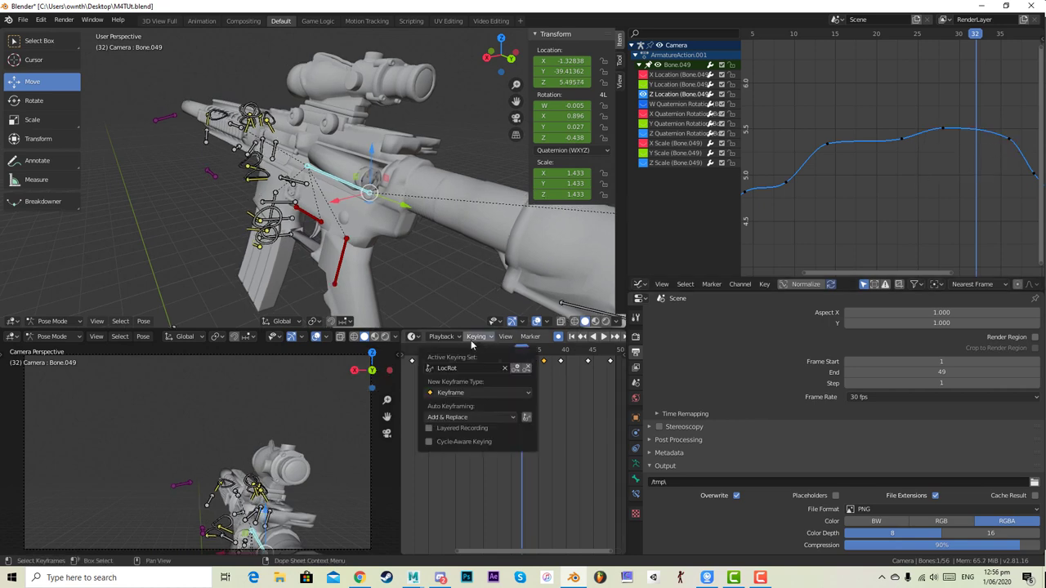
left_click_drag(526, 350, 401, 324)
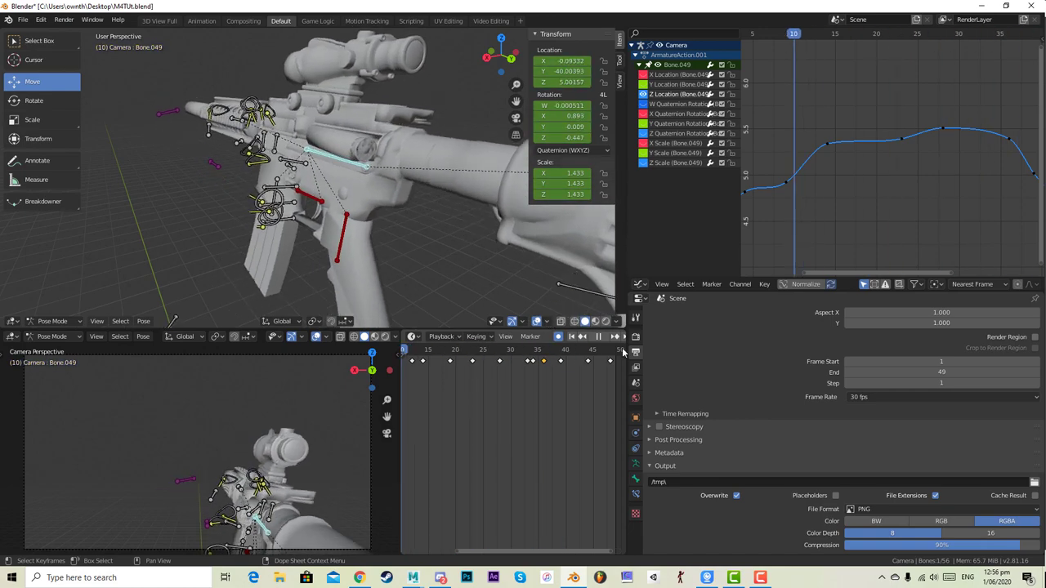
left_click(601, 338)
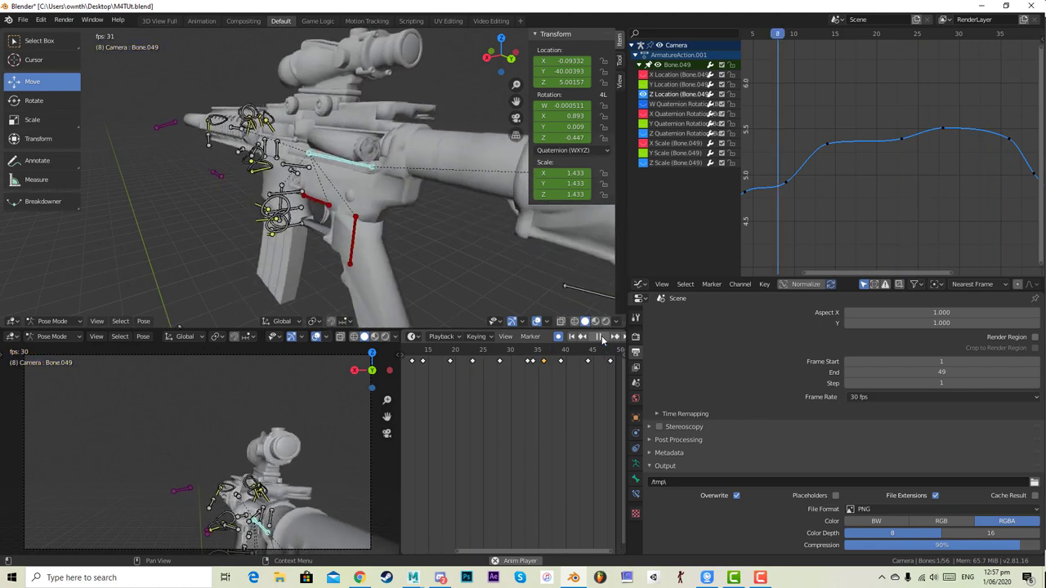
key("Escape")
- Go to frame 28 and delete the Z Location keyframe of Bone.049 there
left_click_drag(454, 352, 499, 349)
key("x")
left_click(936, 165)
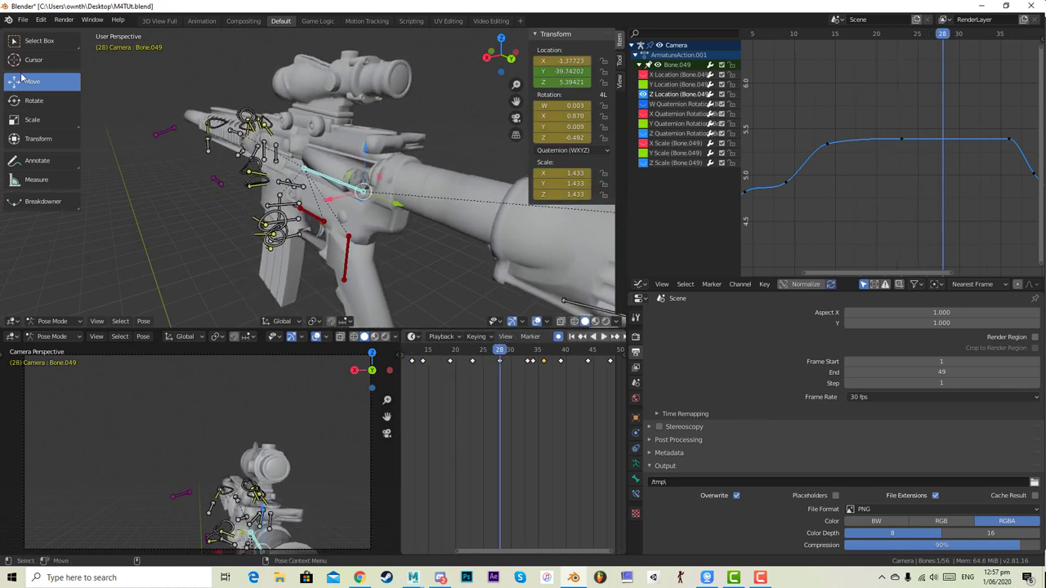
- Rotate Bone.049 in the viewport at frame 28 to a quaternion of about X 0.891, Z -0.453
left_click(32, 101)
left_click_drag(337, 176, 352, 191)
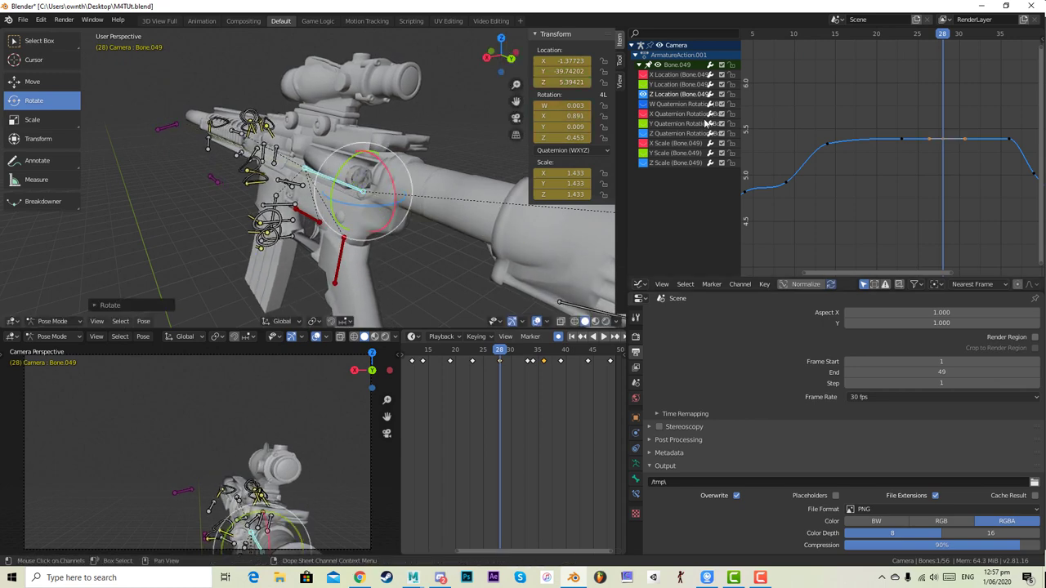
- Show only the Z Quaternion Rotation curve of Bone.049 in the graph editor
left_click(644, 95)
left_click(645, 124)
scroll(776, 147, "down", 3)
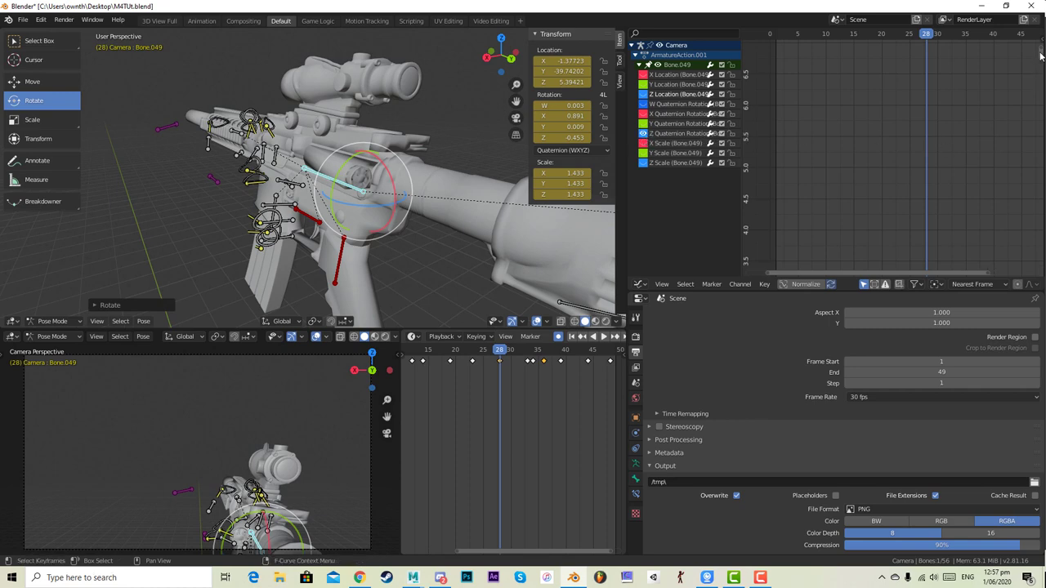
left_click_drag(1037, 94, 1035, 200)
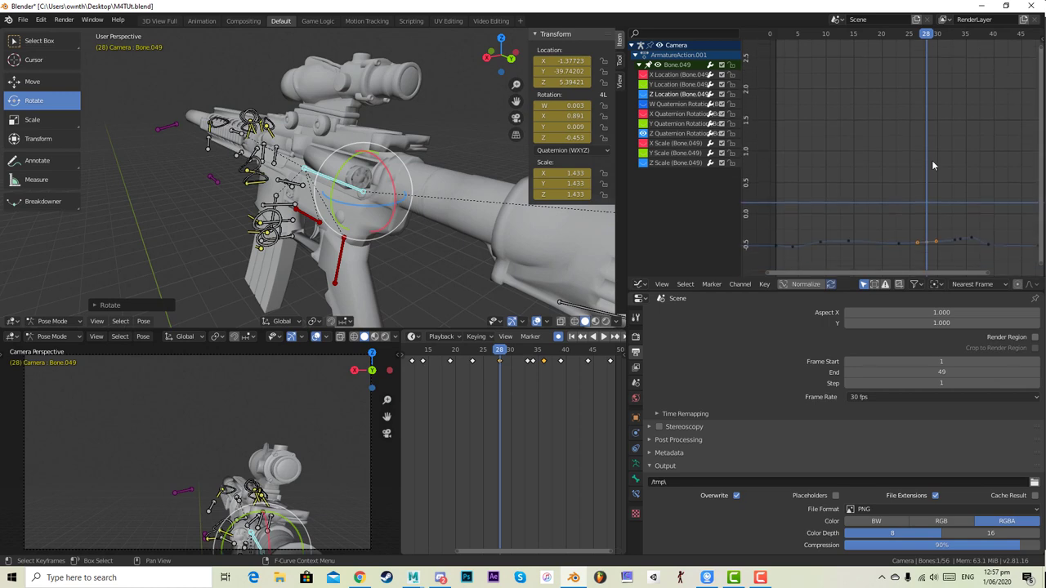
- Delete the Z Quaternion Rotation keyframe of Bone.049 at frame 28
scroll(939, 189, "up", 3)
middle_click_drag(932, 252, 855, 173)
scroll(940, 192, "up", 8)
left_click_drag(855, 164, 853, 153)
right_click(853, 153)
middle_click_drag(868, 185, 873, 141, "ctrl")
middle_click_drag(869, 221, 929, 154)
scroll(925, 168, "down", 2)
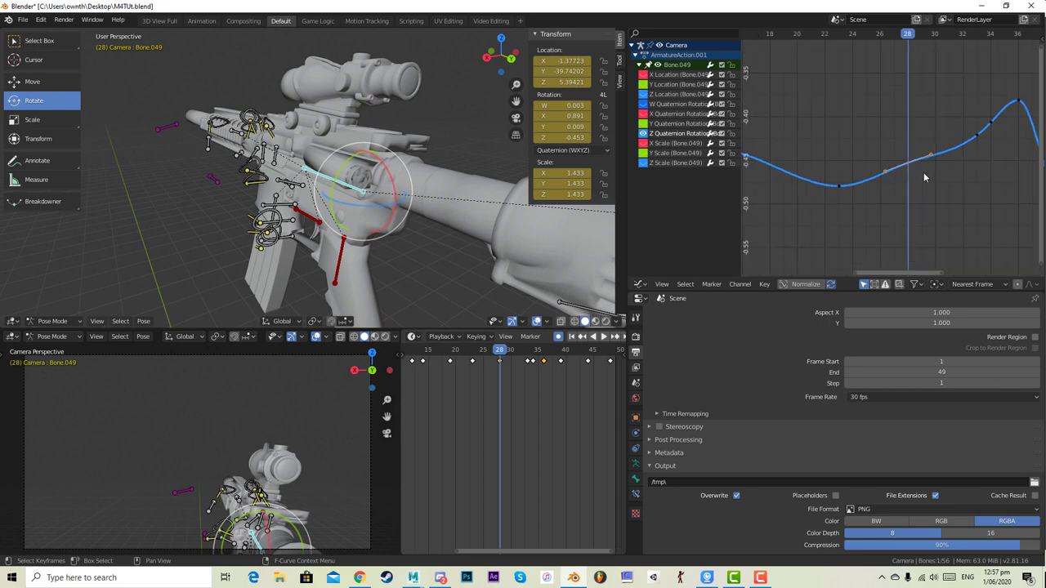
key("x")
left_click(927, 175)
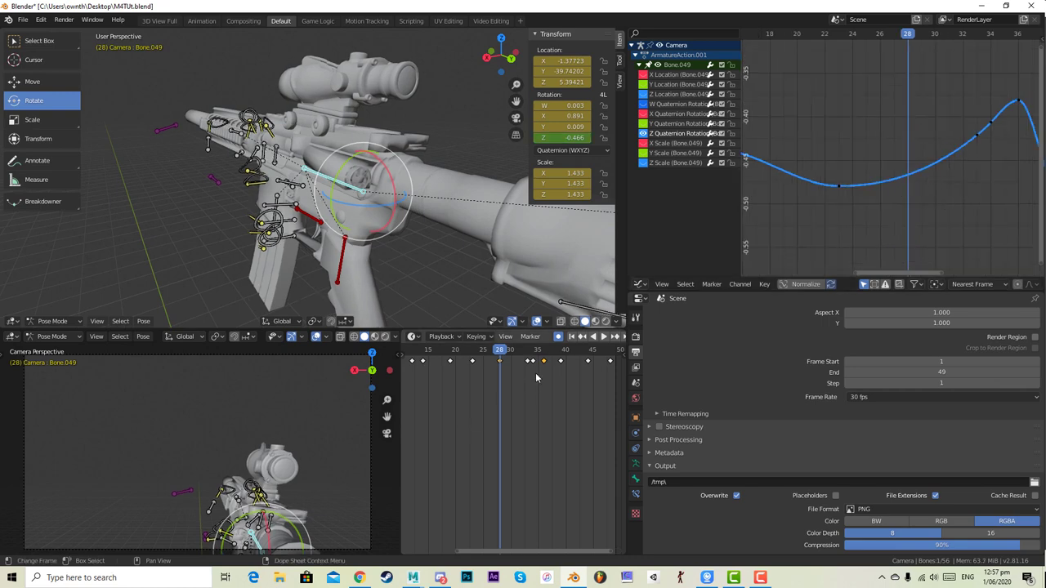
- Play back and scrub the animation to check the rifle's rotation without the frame 28 keyframe
key("space")
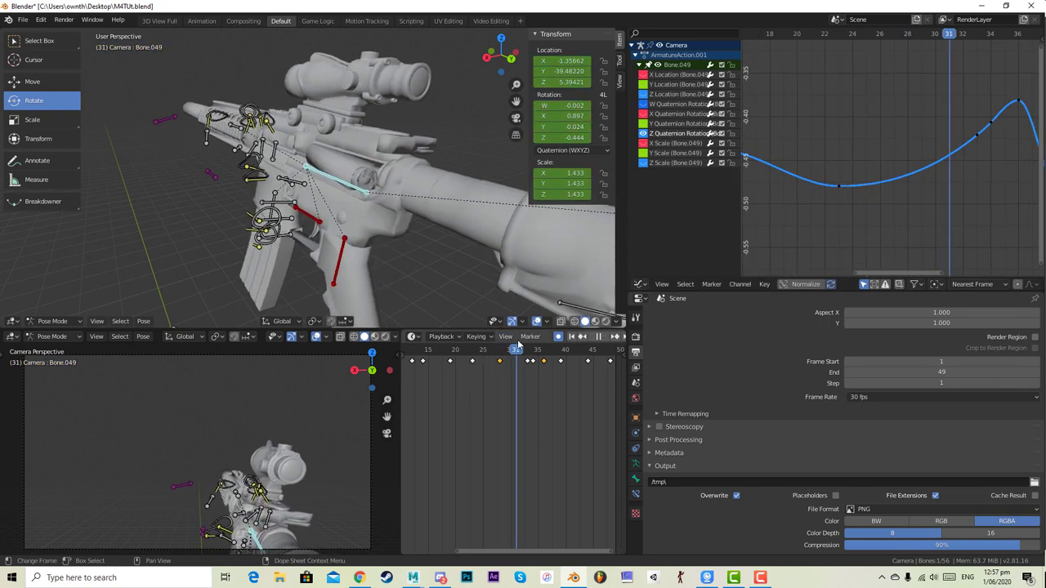
left_click(454, 351)
left_click(417, 352)
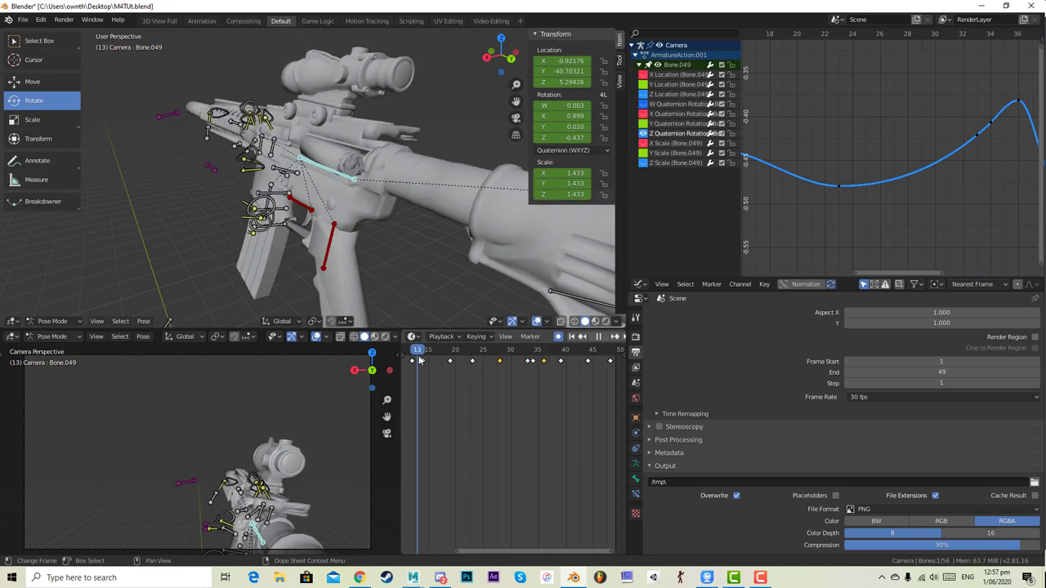
left_click_drag(452, 353, 491, 347)
- Copy Bone.049's Z Quaternion Rotation keyframe from frame 23 and paste it at frame 31
left_click_drag(869, 163, 836, 199)
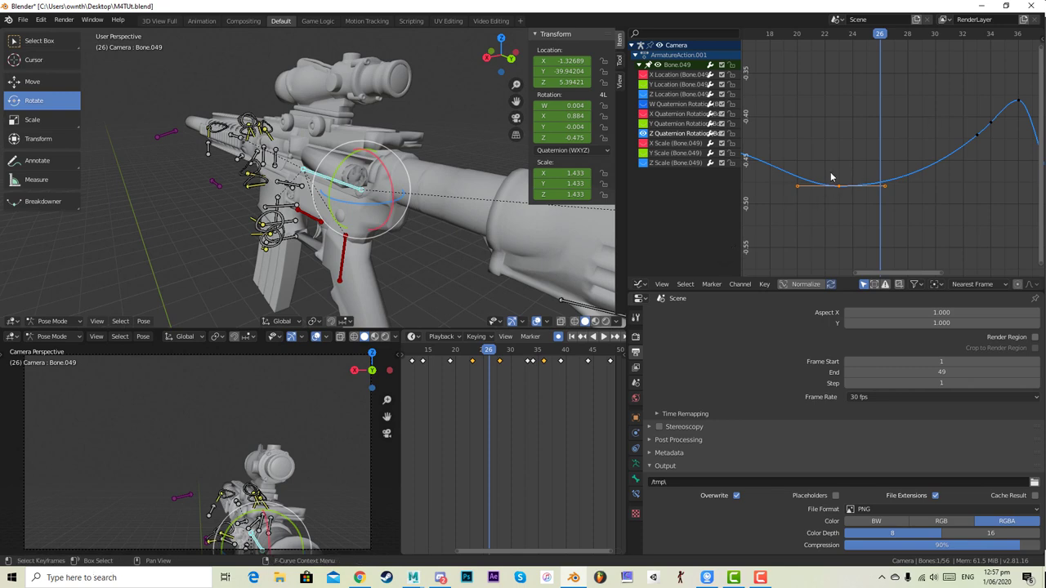
left_click_drag(460, 350, 516, 351)
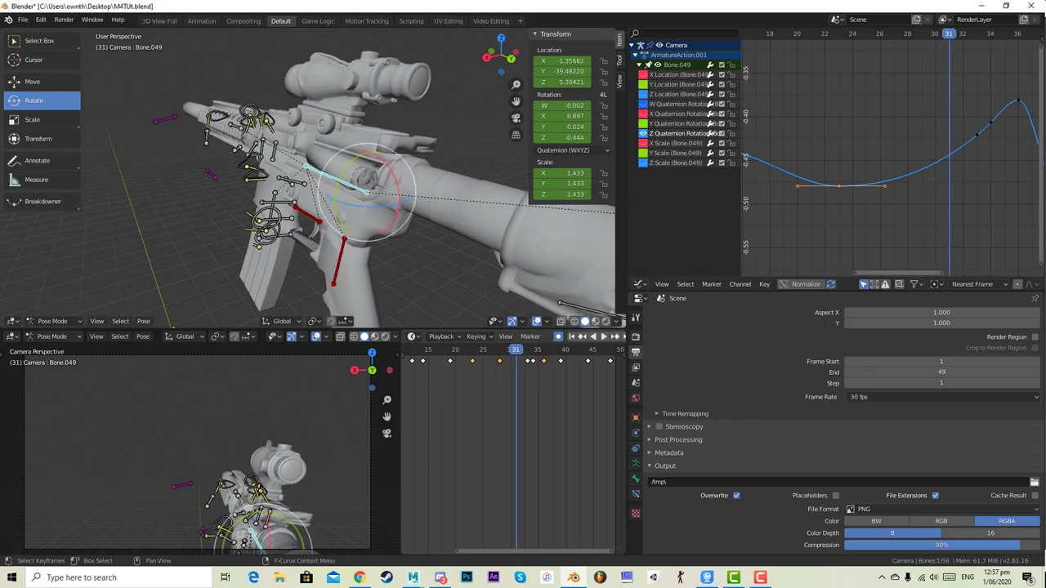
key("ctrl+v")
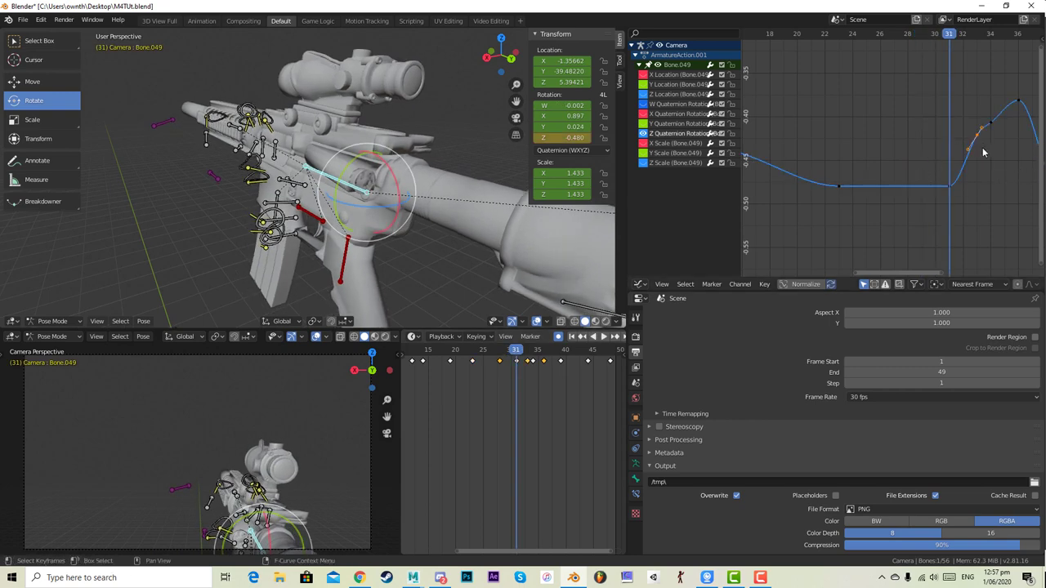
- Delete the Z Quaternion Rotation keyframe at frame 33, shift the pasted one to frame 30 and lengthen its outgoing handle to about frame 32
key("x")
left_click(982, 152)
mouse_move(937, 169)
left_mouse_down()
mouse_move(960, 192)
mouse_move(934, 186)
left_mouse_up()
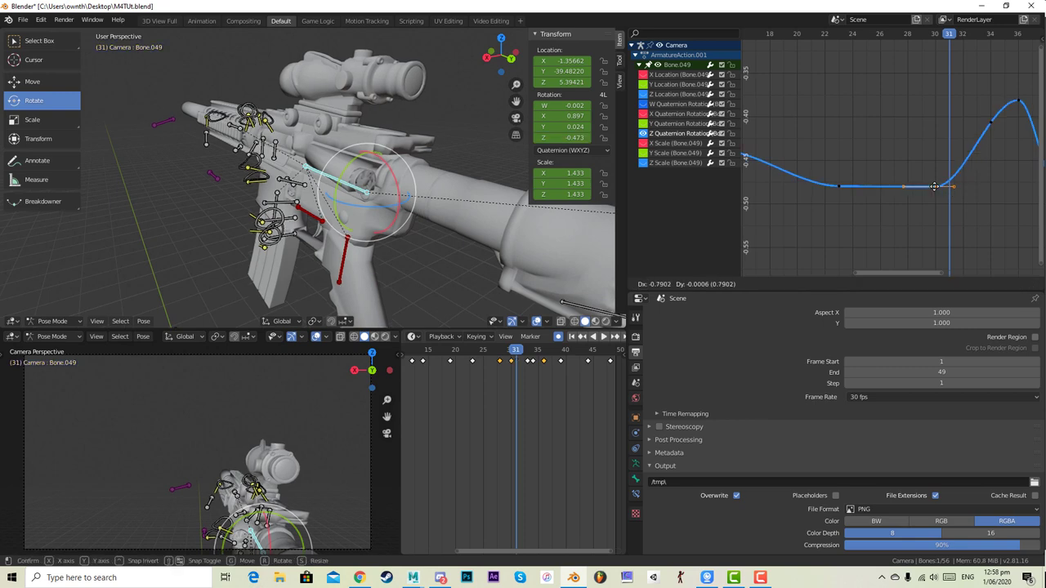
left_click(934, 187)
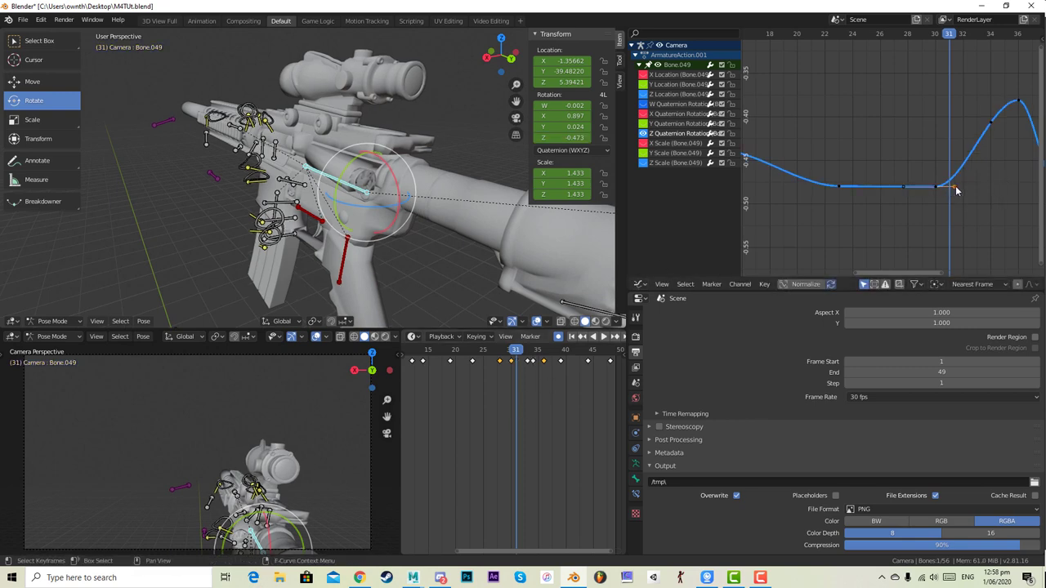
key("g")
left_click(966, 186)
- Play back the animation and scrub to frame 29 to check the rifle's rotation
key("space")
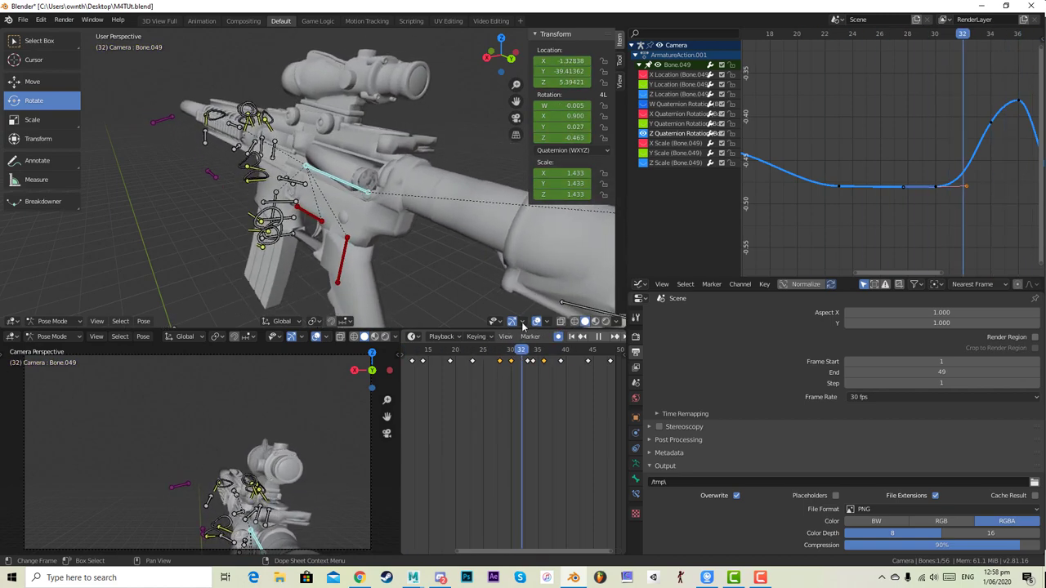
key("Escape")
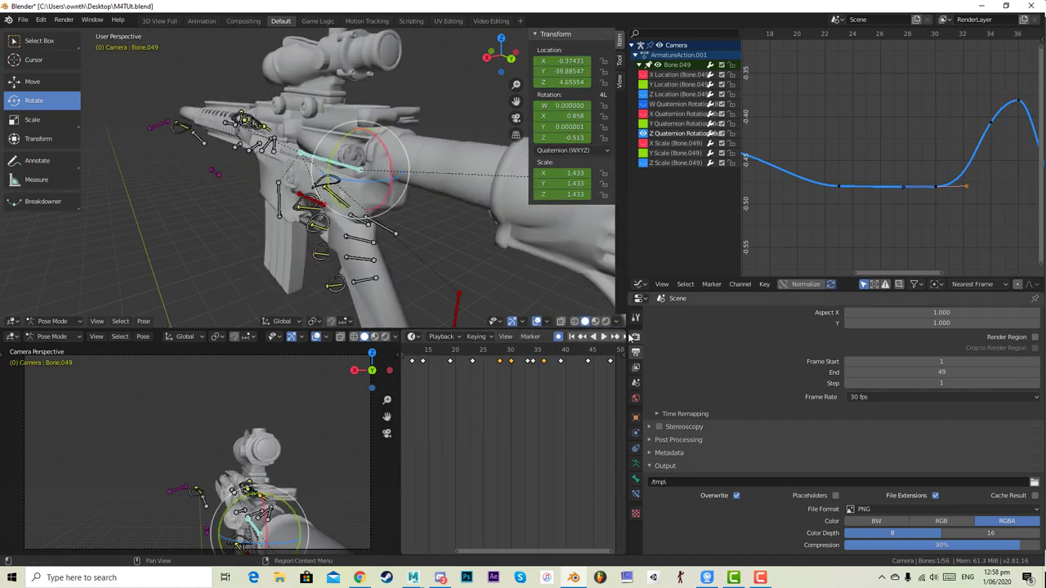
left_click(602, 337)
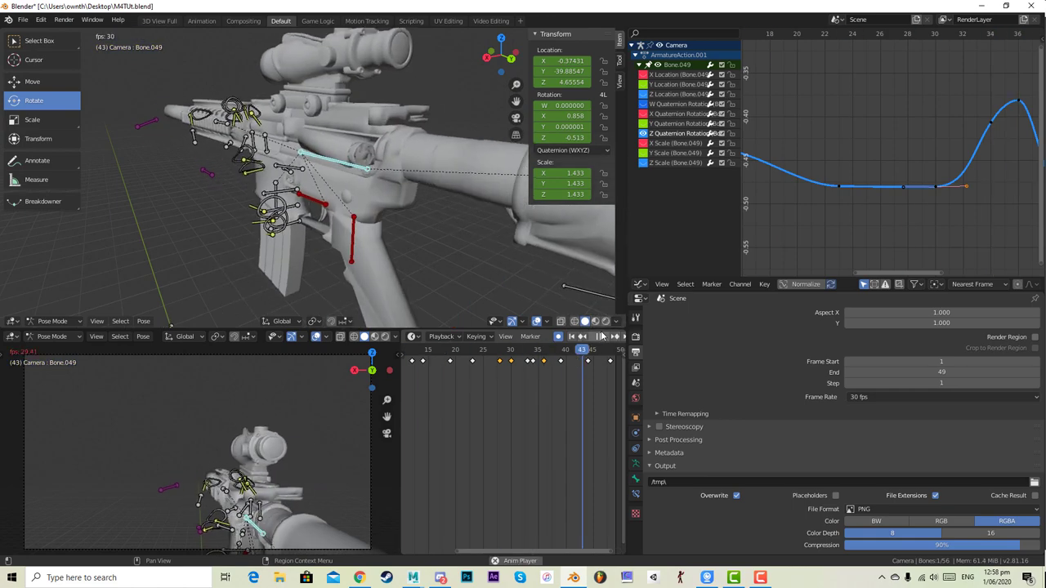
left_click(602, 337)
left_click_drag(455, 350, 506, 349)
- Move the Z Quaternion Rotation keyframe from frame 30 to frame 28 and adjust its incoming handle
left_click(937, 188)
key("g")
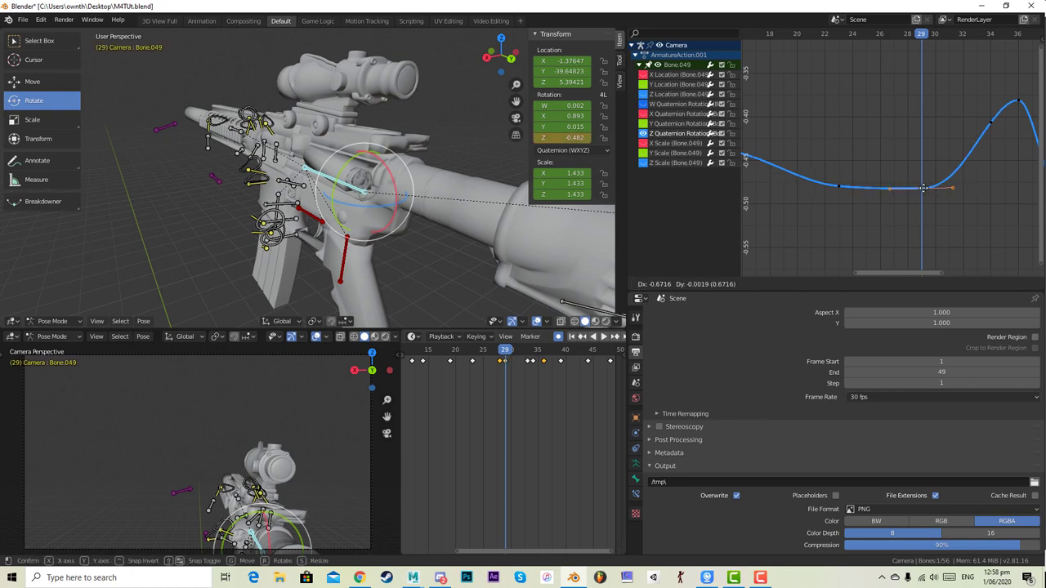
left_click(875, 195)
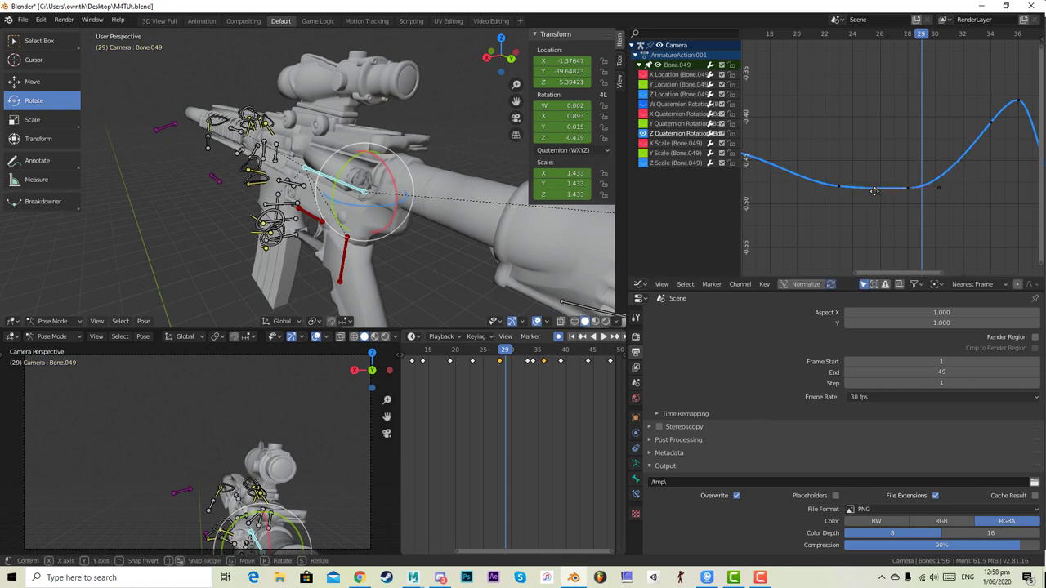
left_click_drag(875, 191, 876, 194)
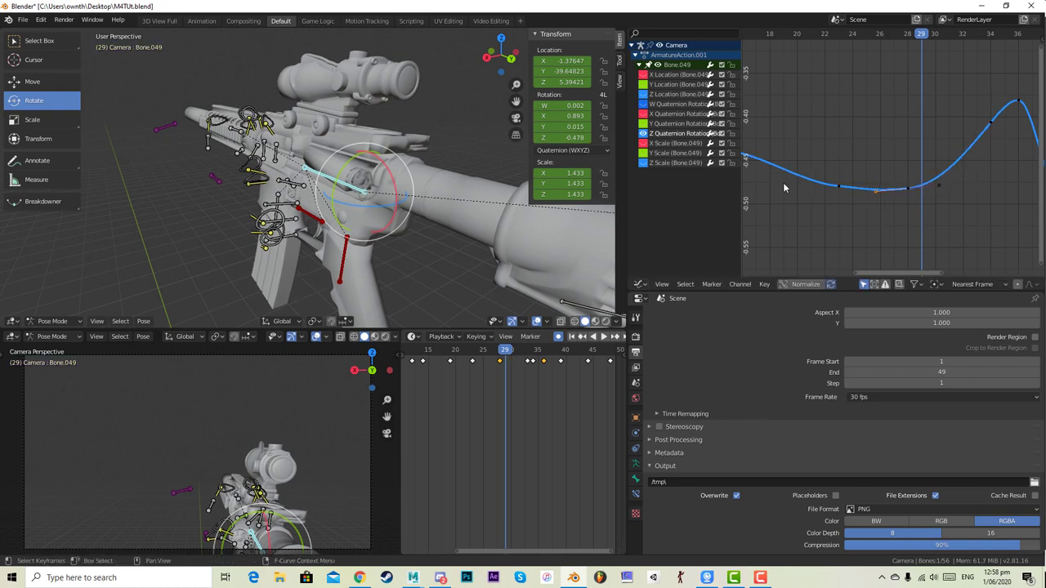
key("g")
left_click(874, 191)
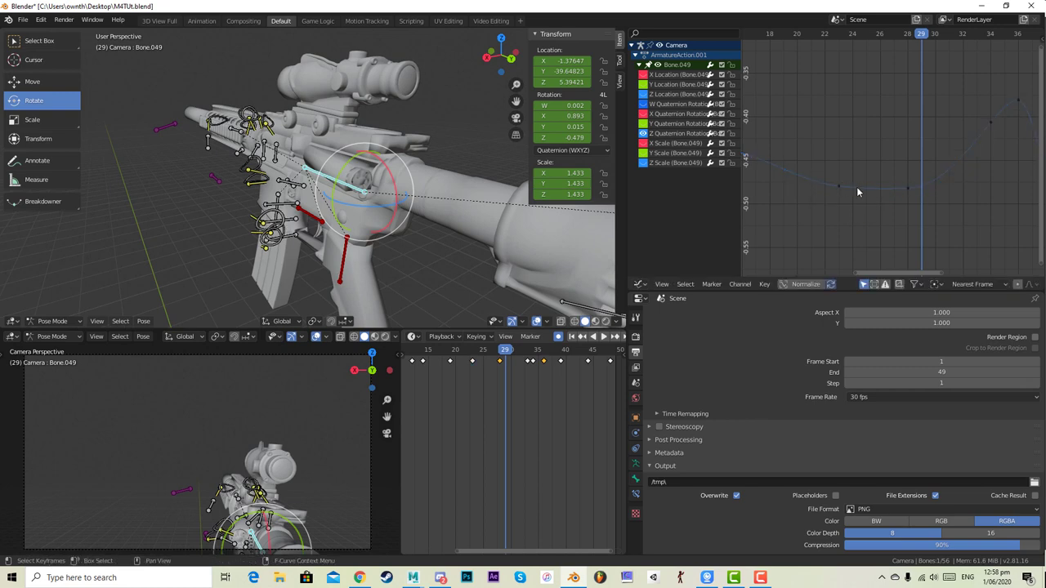
- Play back the whole animation and scrub up to frame 36 to review the rifle's motion
key("space")
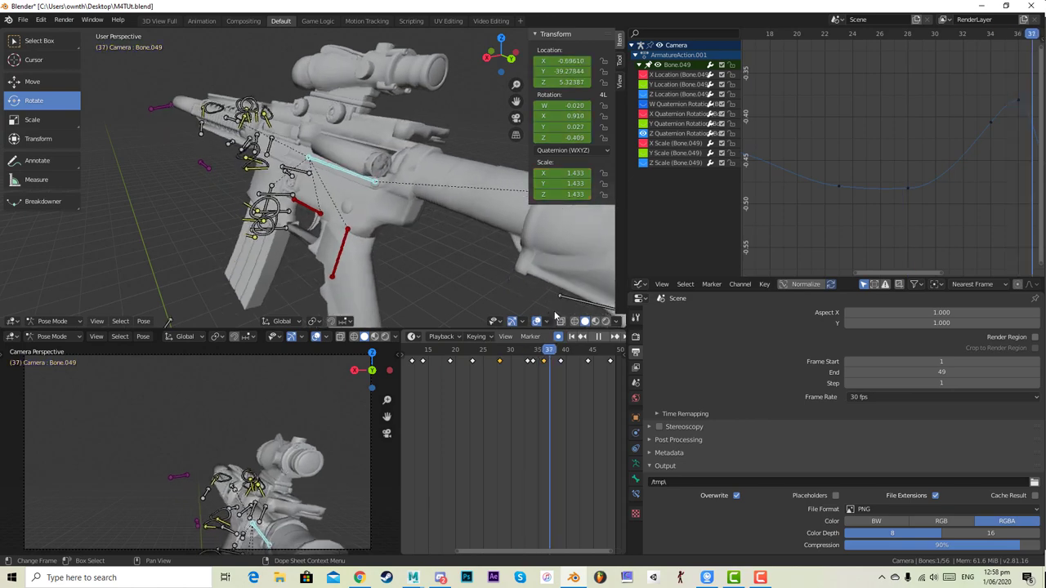
key("space")
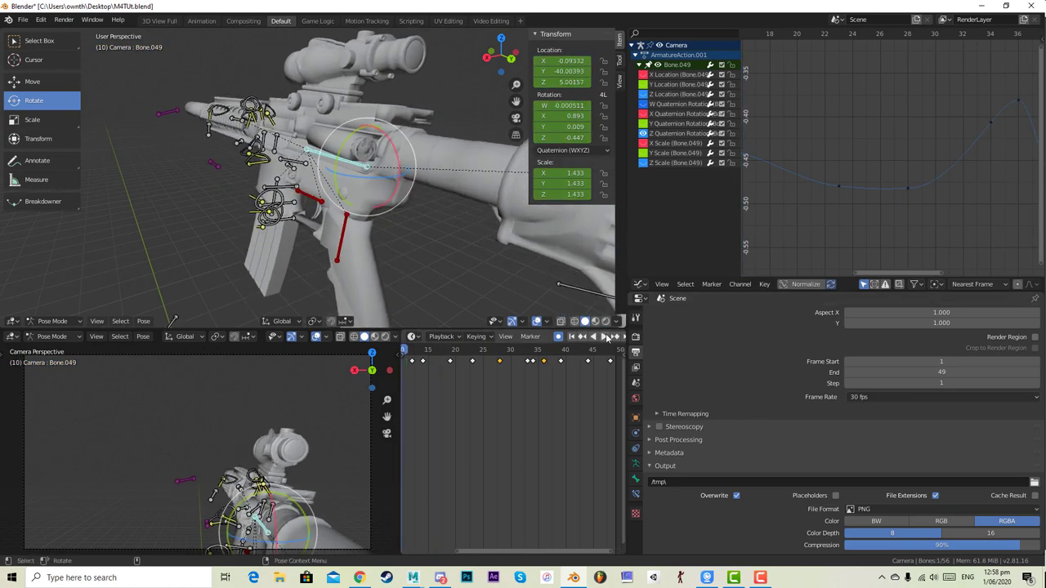
left_click(606, 338)
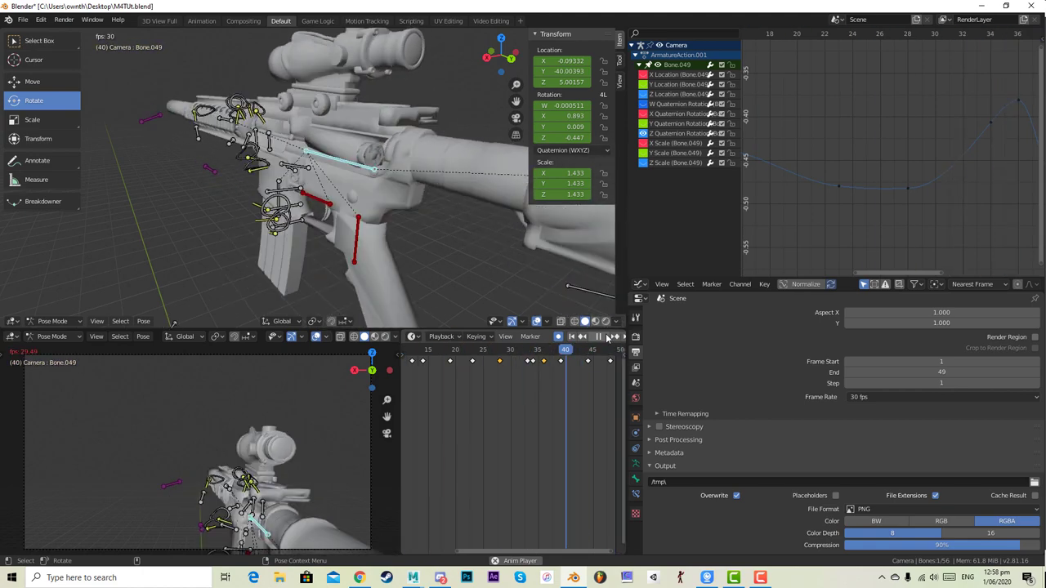
left_click(604, 337)
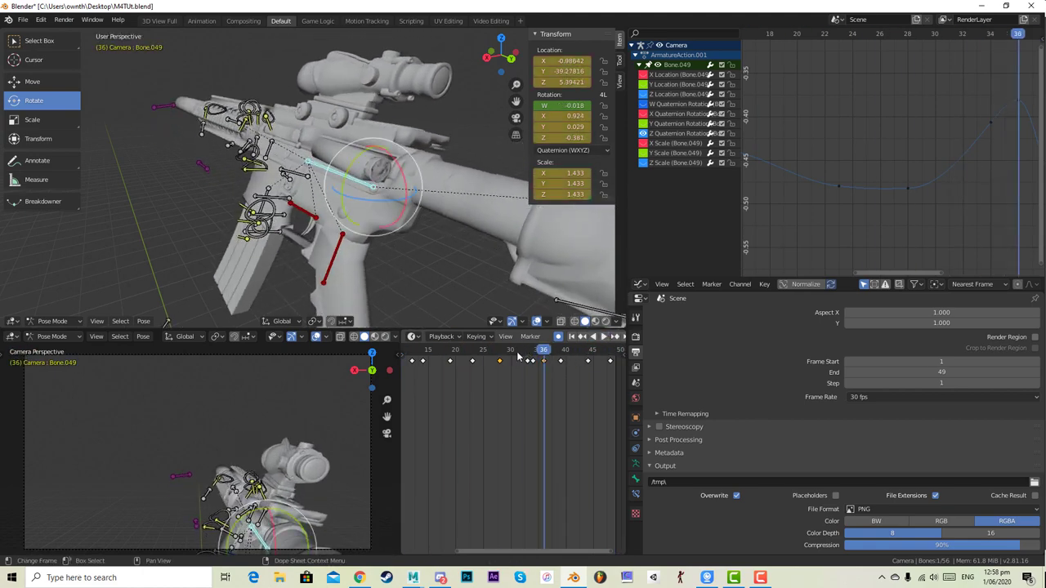
left_click(480, 351)
left_click_drag(480, 354, 543, 353)
- Move the Z Quaternion Rotation keyframe from frame 36 to frame 35 at about -0.43, and delete the keyframe at frame 34
middle_click_drag(999, 109, 915, 128)
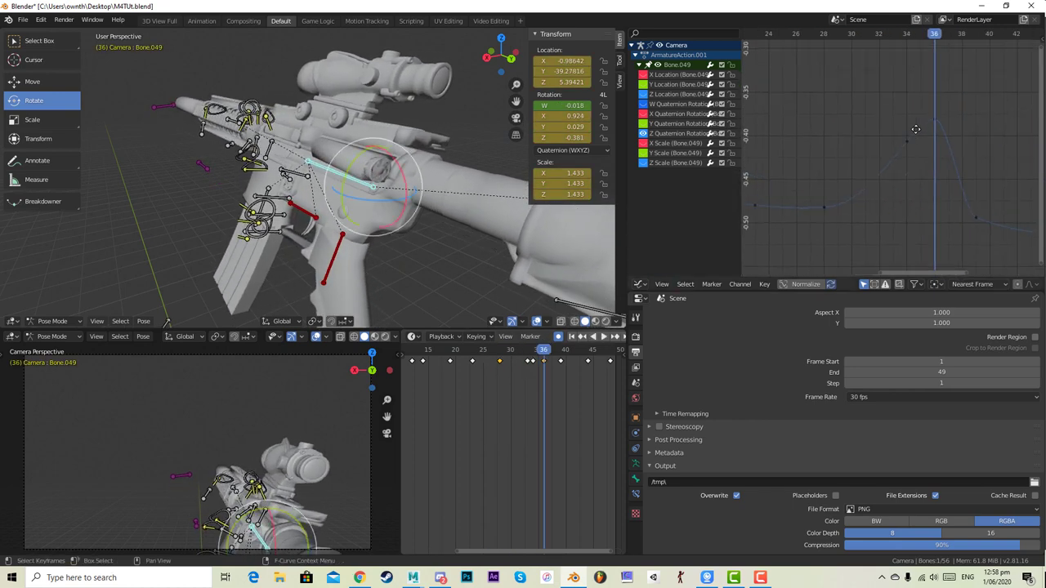
left_click_drag(934, 120, 934, 128)
mouse_move(934, 145)
left_mouse_down()
mouse_move(906, 145)
mouse_move(919, 158)
left_mouse_up()
key("x")
left_click(954, 149)
- At frame 39, rotate Bone.049 to a quaternion of about X 0.892, Z -0.452 and move it to about X -0.011, Z 5.198
key("space")
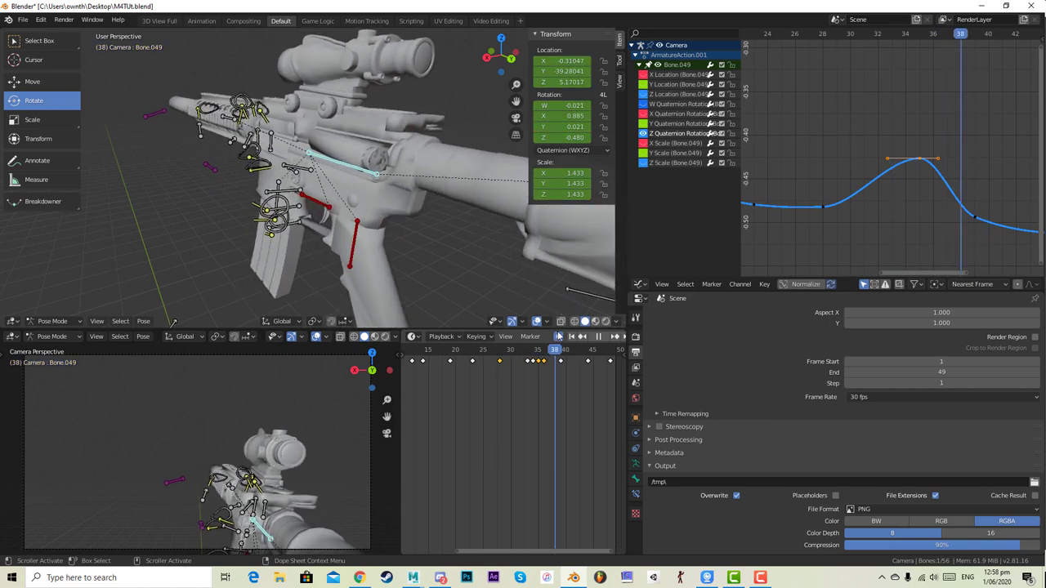
key("space")
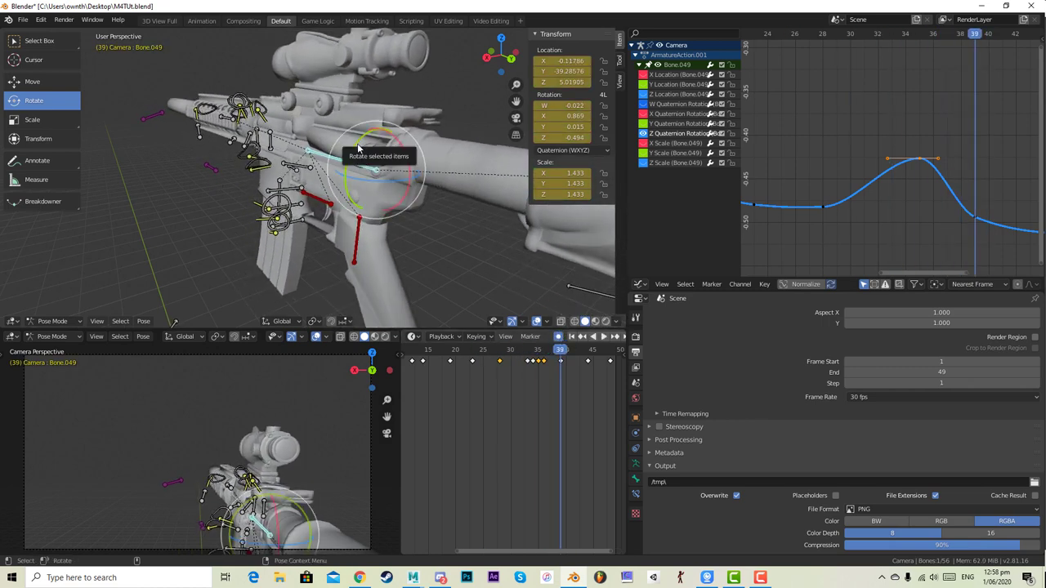
left_click_drag(357, 147, 361, 143)
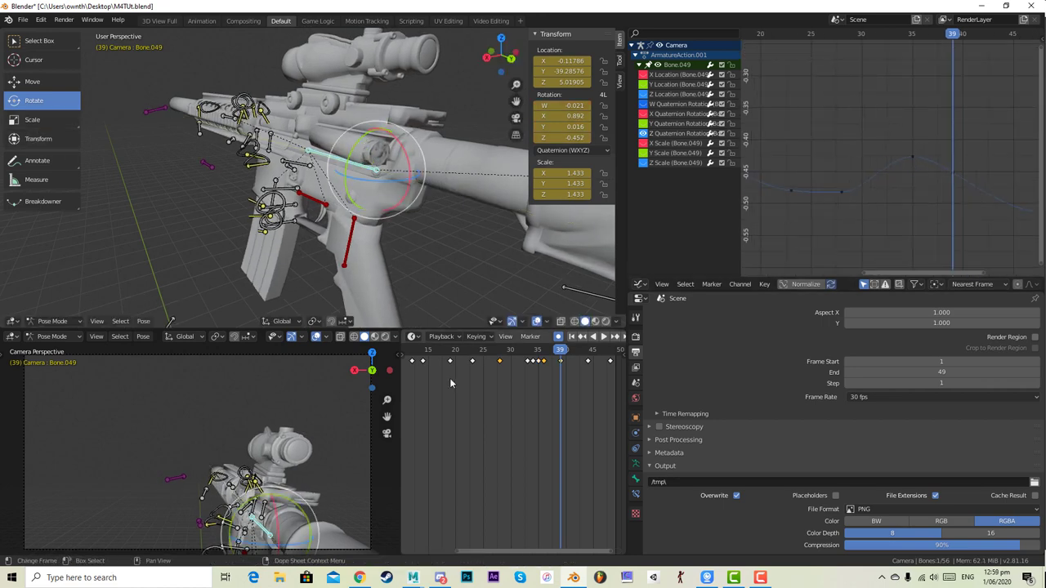
left_click(58, 82)
left_click_drag(344, 181, 349, 182)
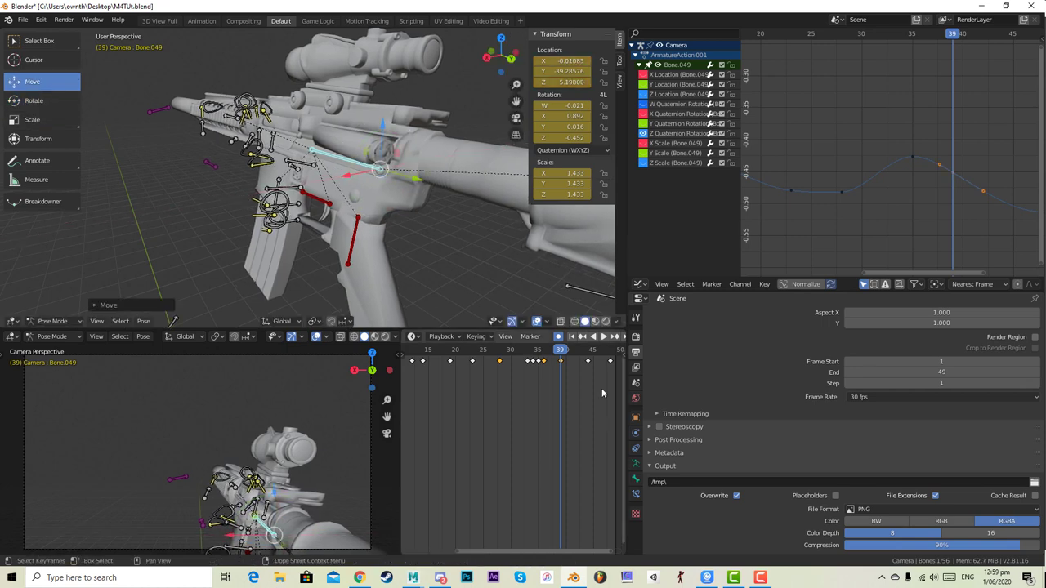
- Show all Bone.049 curves, copy the bone's keyframes at frame 39 and paste them at frame 44
key("space")
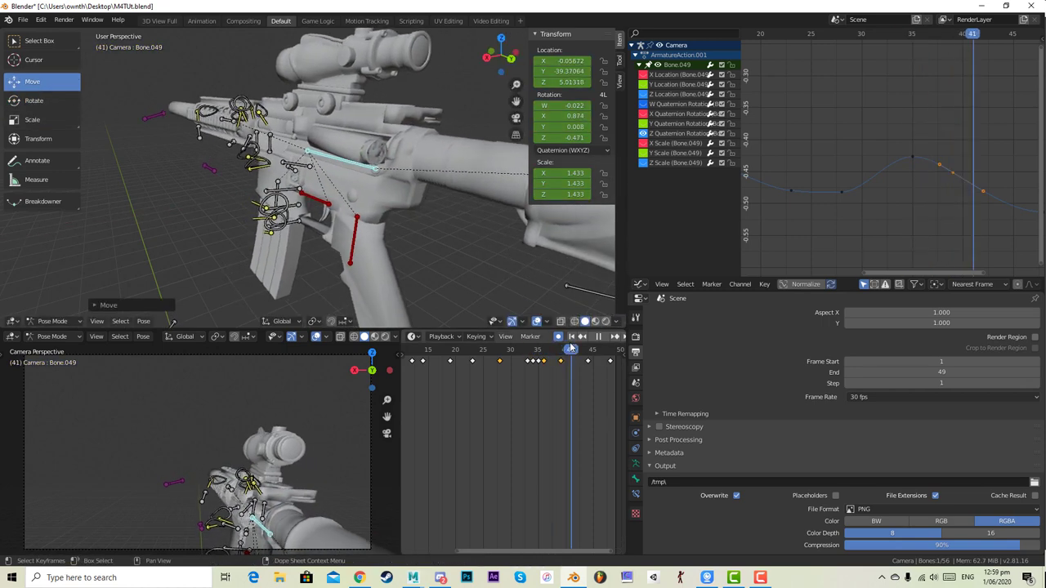
left_click_drag(556, 350, 562, 350)
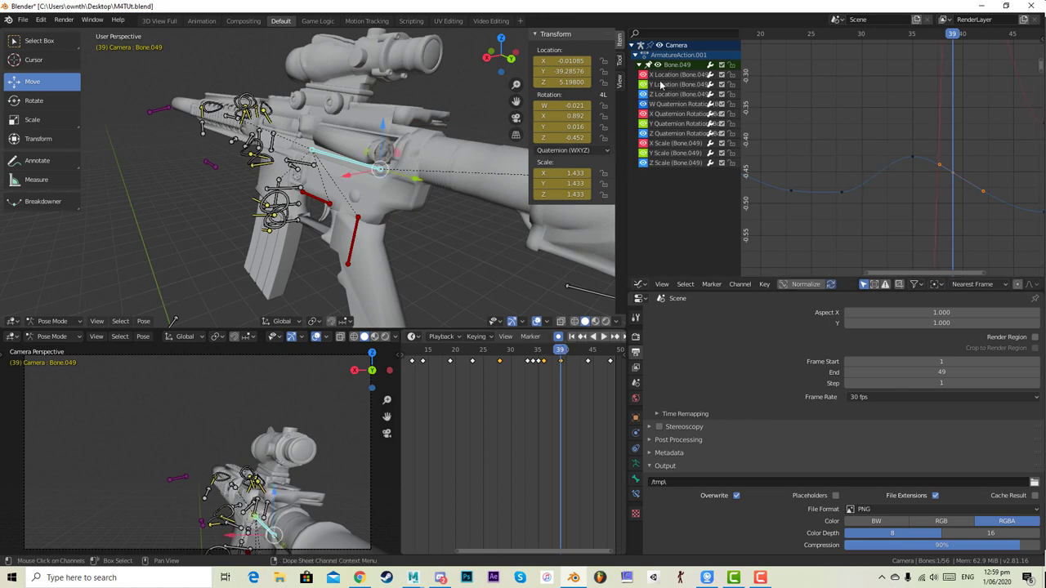
scroll(959, 159, "down", 2)
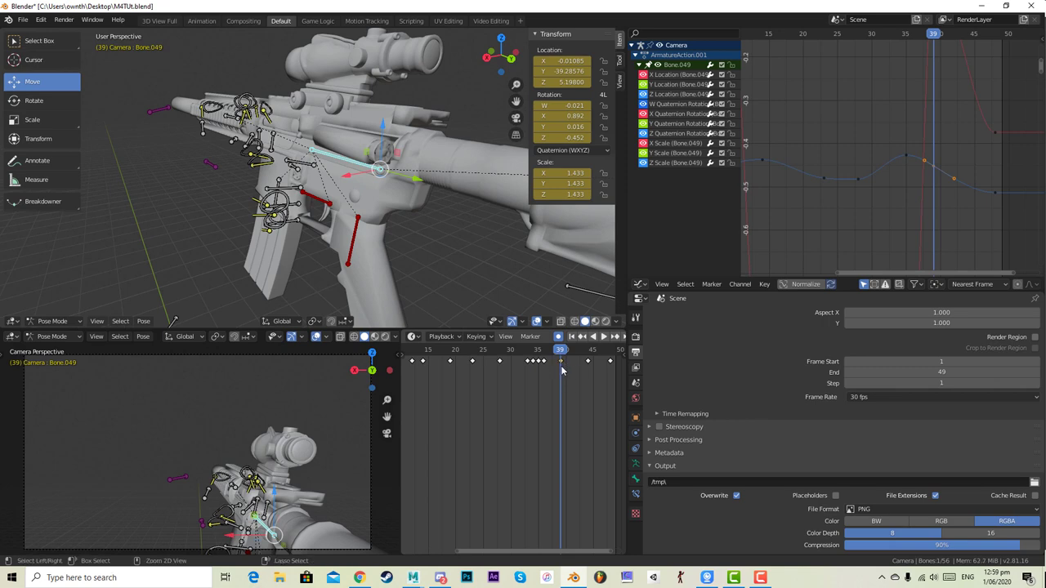
key("space")
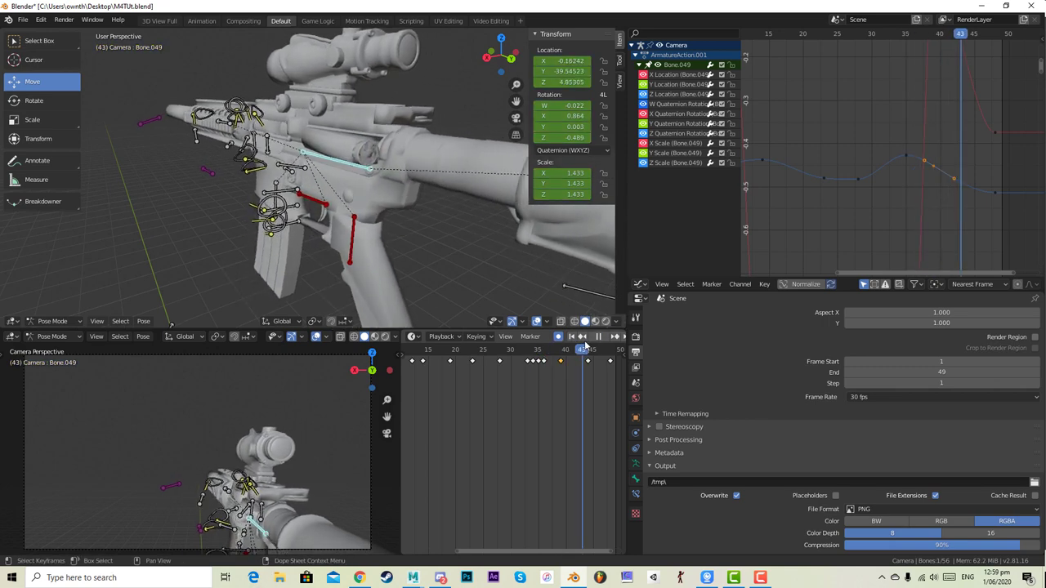
mouse_move(585, 346)
left_mouse_down()
mouse_move(553, 349)
mouse_move(588, 341)
left_mouse_up()
key("ctrl+v")
- At frame 44, move Bone.049 to about X 0.163, Z 5.238 and rotate it to a quaternion of about X 0.899, Z -0.437
left_click_drag(386, 123, 385, 120)
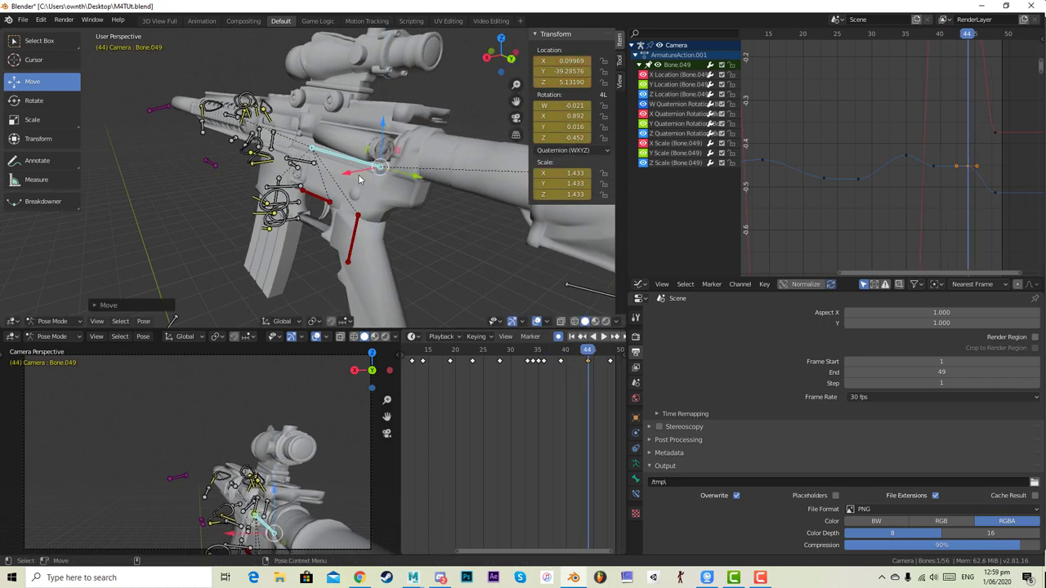
left_click_drag(347, 177, 361, 141)
left_click(26, 102)
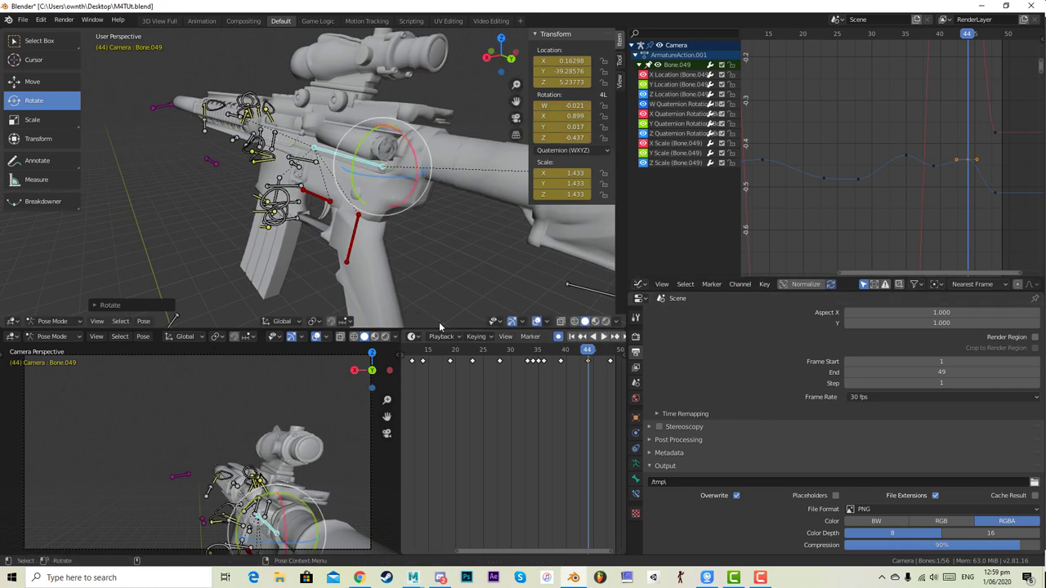
- Play back the animation, rotate Bone.049 slightly at frame 40, and scrub the surrounding frames to check the motion
key("space")
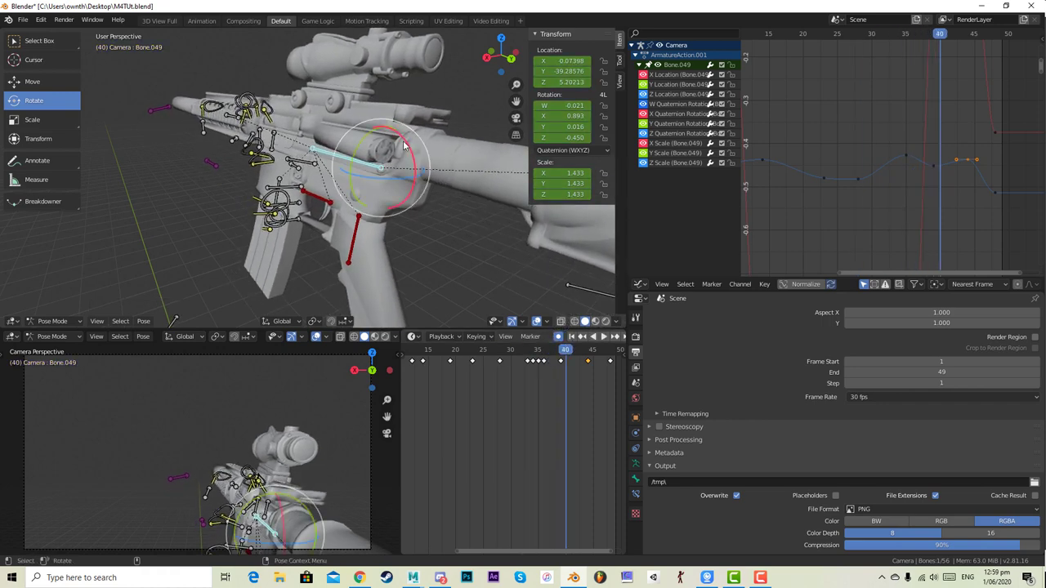
left_click(172, 316)
left_click_drag(411, 153, 414, 157)
left_click_drag(531, 349, 560, 339)
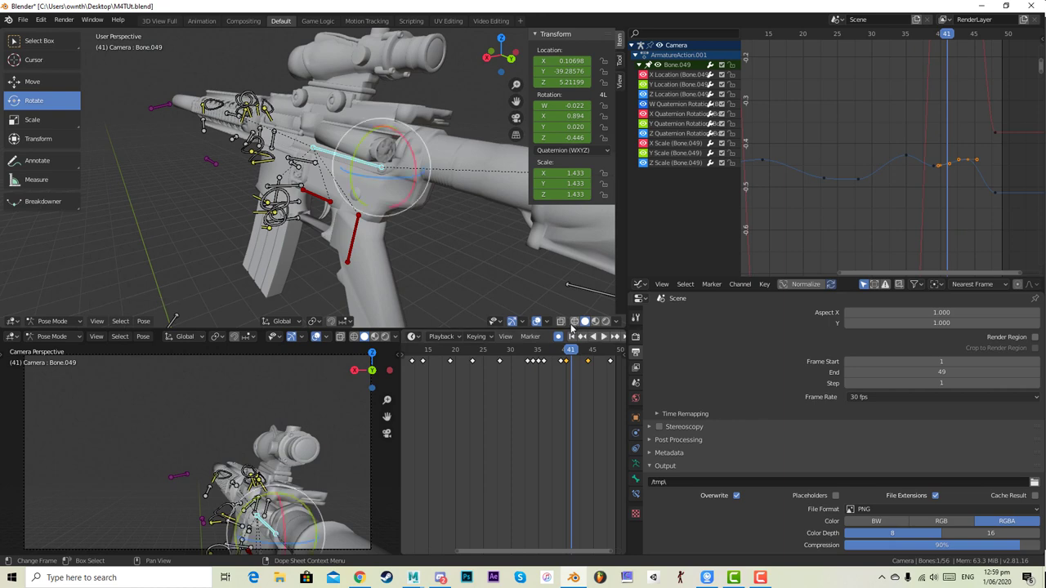
- Check the motion between frames 36 and 44 and rotate Bone.049 at frame 40 to a quaternion of about X 0.892, Y 0.025, Z -0.450
left_click_drag(564, 353, 543, 356)
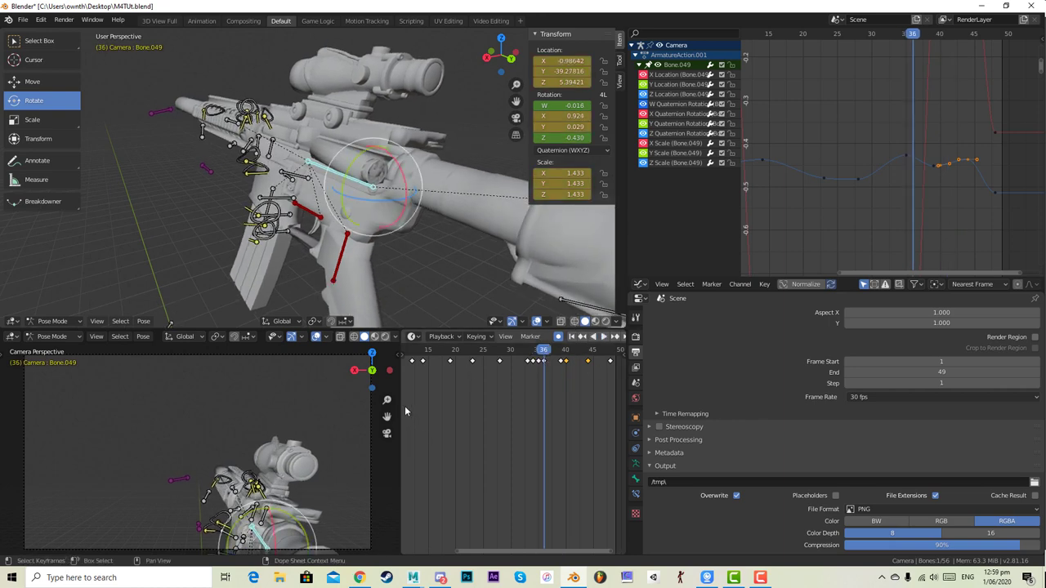
key("space")
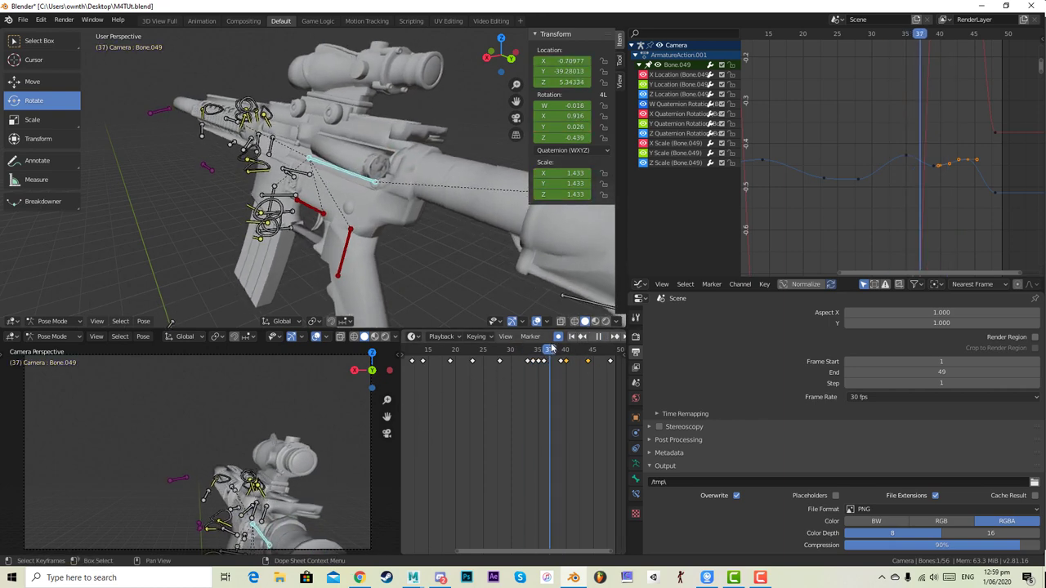
mouse_move(575, 338)
left_mouse_down()
mouse_move(516, 344)
mouse_move(582, 338)
left_mouse_up()
left_click(580, 338)
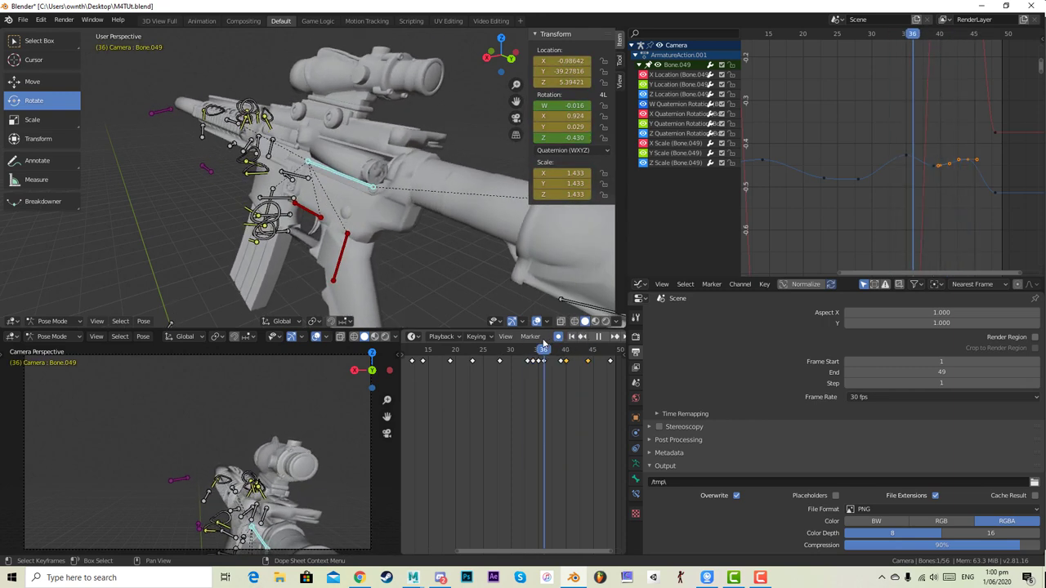
left_click(577, 338)
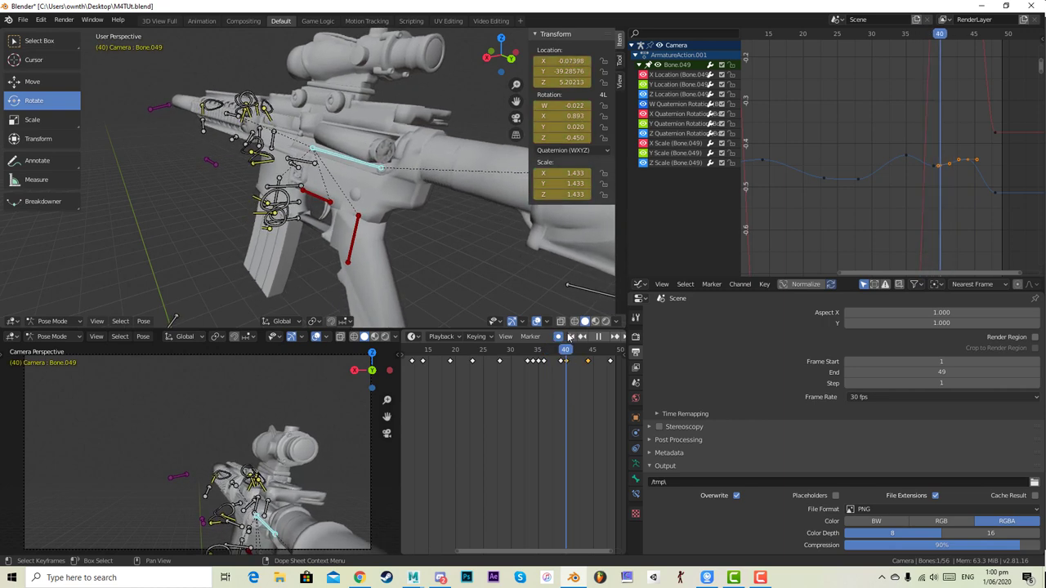
left_click_drag(407, 143, 412, 154)
left_click_drag(546, 352, 572, 343)
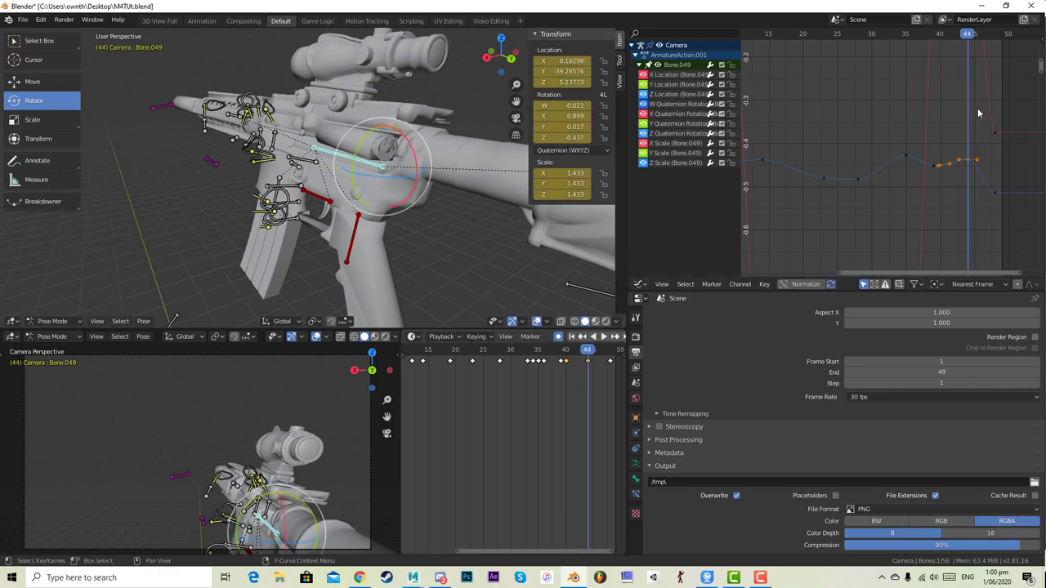
- Replace Bone.049's keyframes at frame 44 with a copy of its frame 40 keyframes and play back the result
left_click_drag(579, 351, 563, 358)
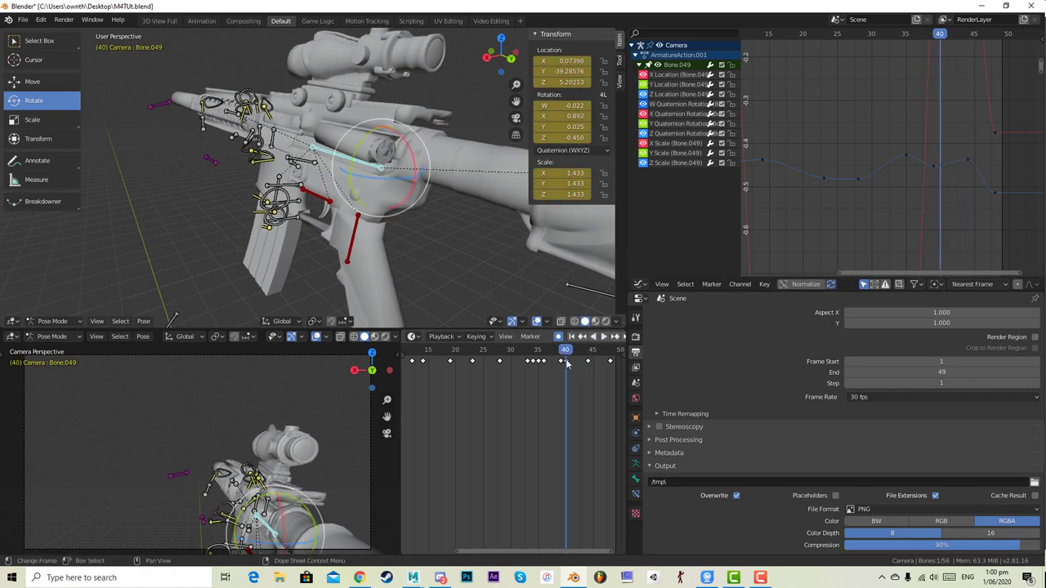
left_click(585, 357)
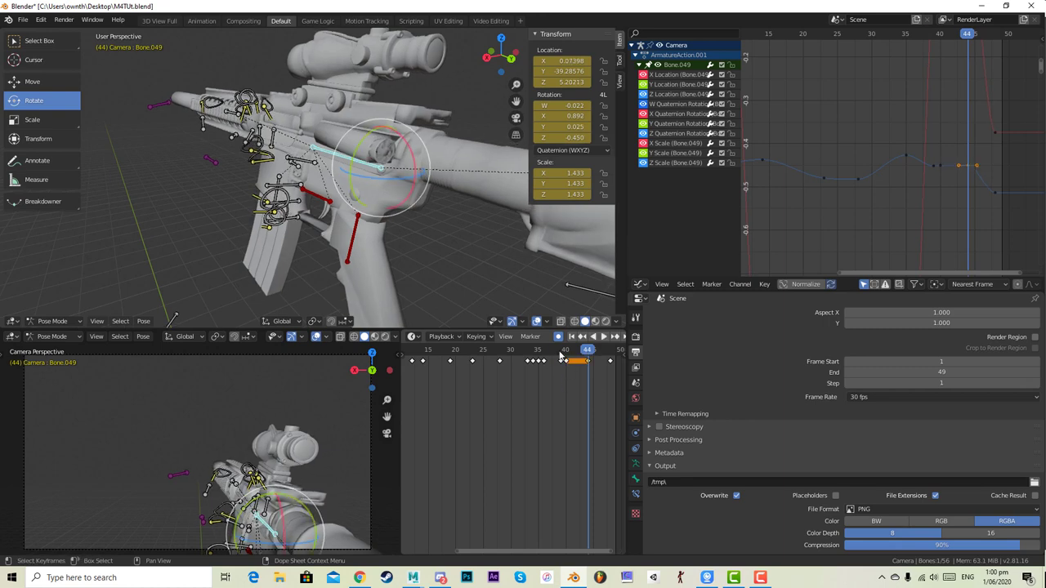
left_click(572, 350)
key("space")
key("space")
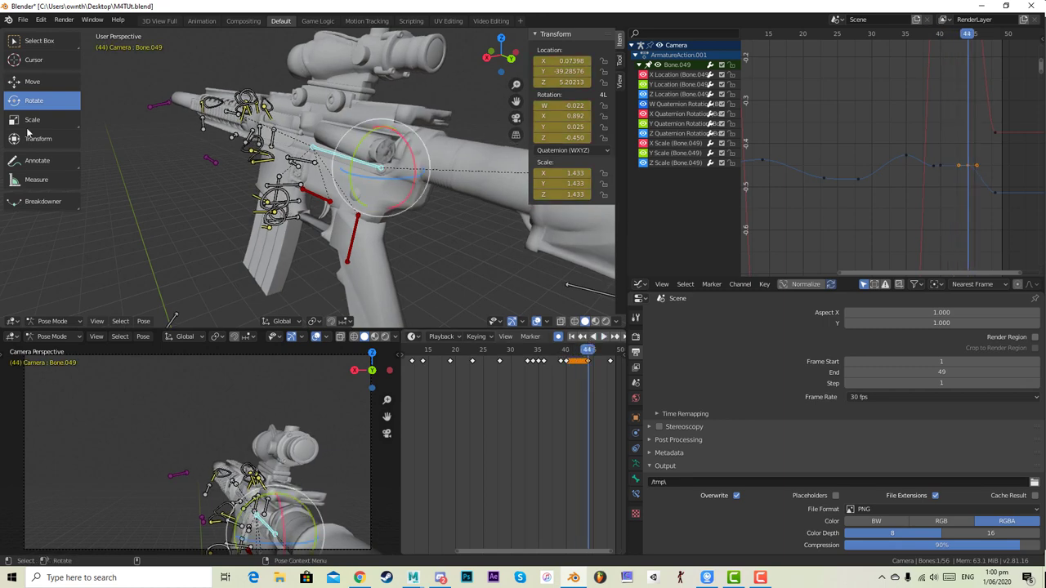
- At frame 44, move Bone.049 to about X 0.254, Z 5.204 and rotate it to a quaternion of about X 0.894, Y 0.030, Z -0.446
left_click_drag(383, 123, 383, 119)
left_click_drag(348, 172, 362, 142)
left_click(34, 100)
left_click_drag(562, 349, 583, 337)
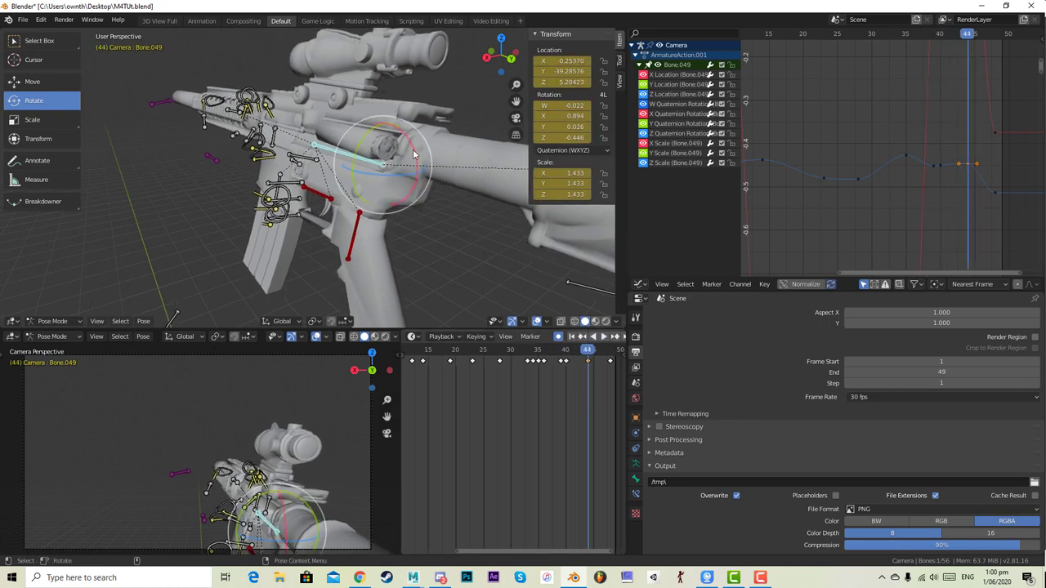
left_click_drag(411, 139, 414, 146)
key("space")
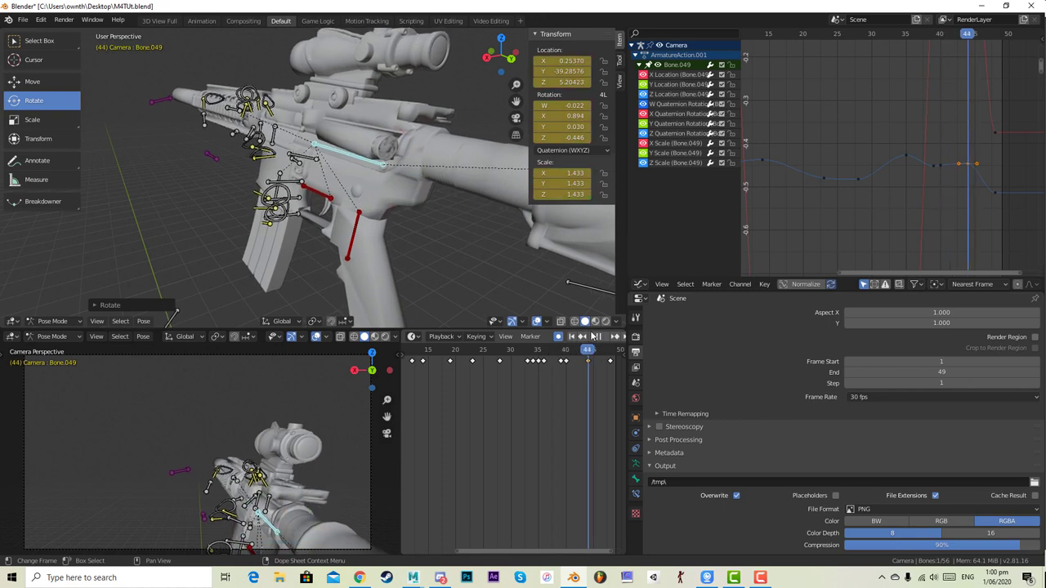
key("space")
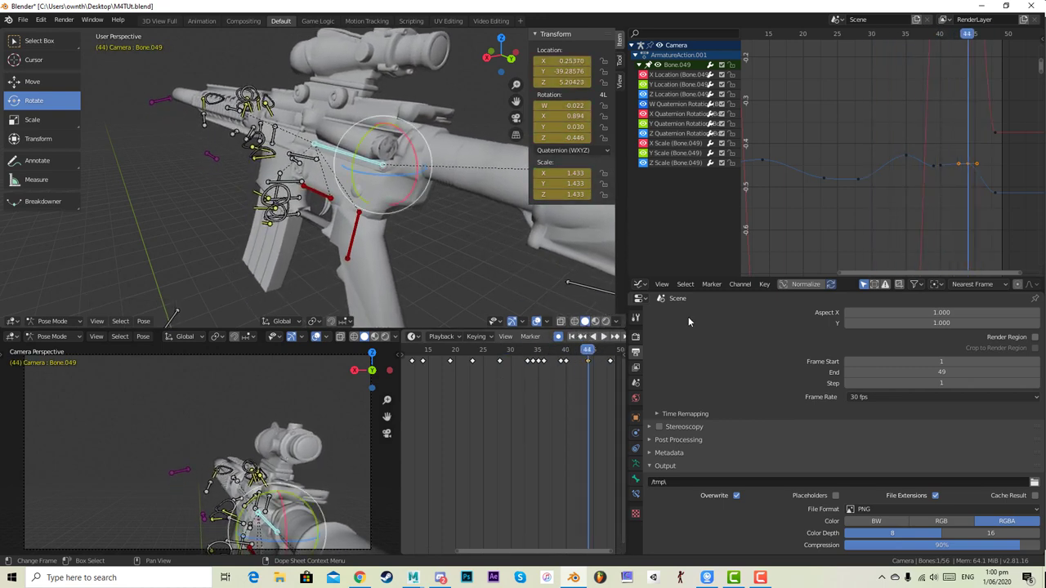
- Scrub through the closing frames and move Bone.049's keyframes at frame 48 to frame 52
middle_click_drag(937, 167, 834, 204)
scroll(895, 173, "down", 1)
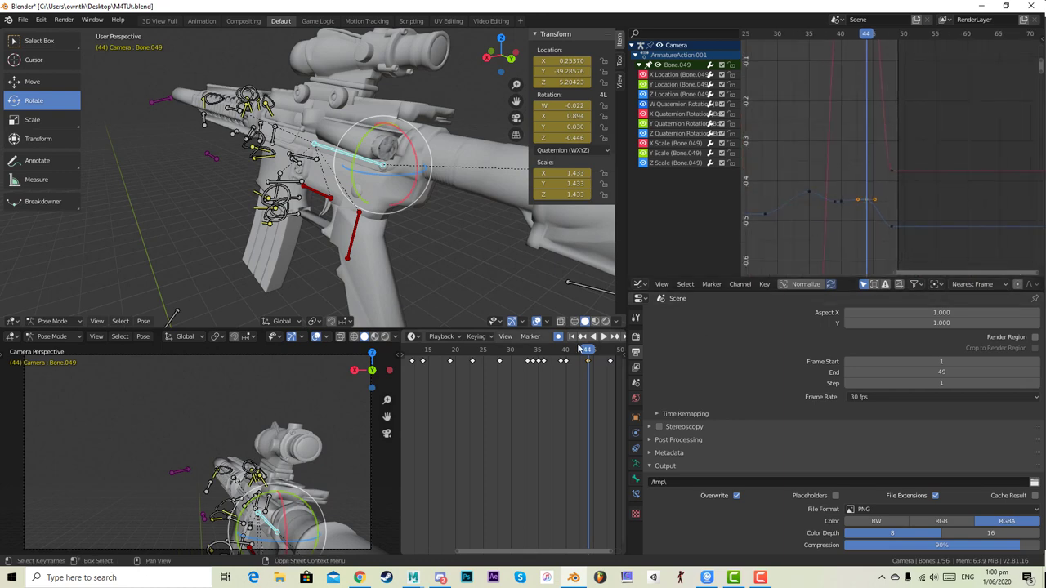
left_click_drag(590, 350, 556, 357)
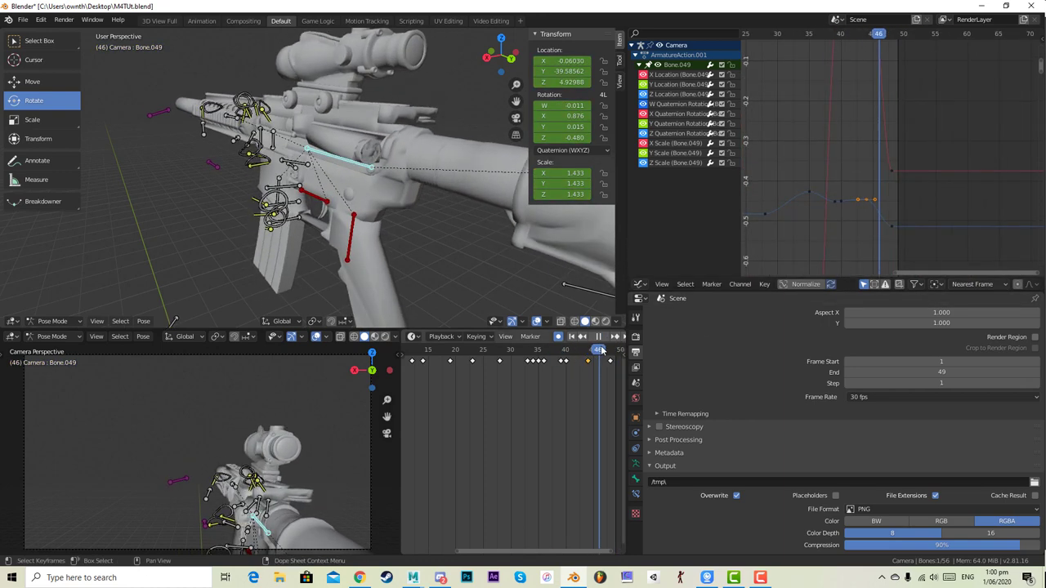
key("space")
scroll(504, 395, "down", 4, "ctrl")
left_click_drag(501, 363, 522, 360)
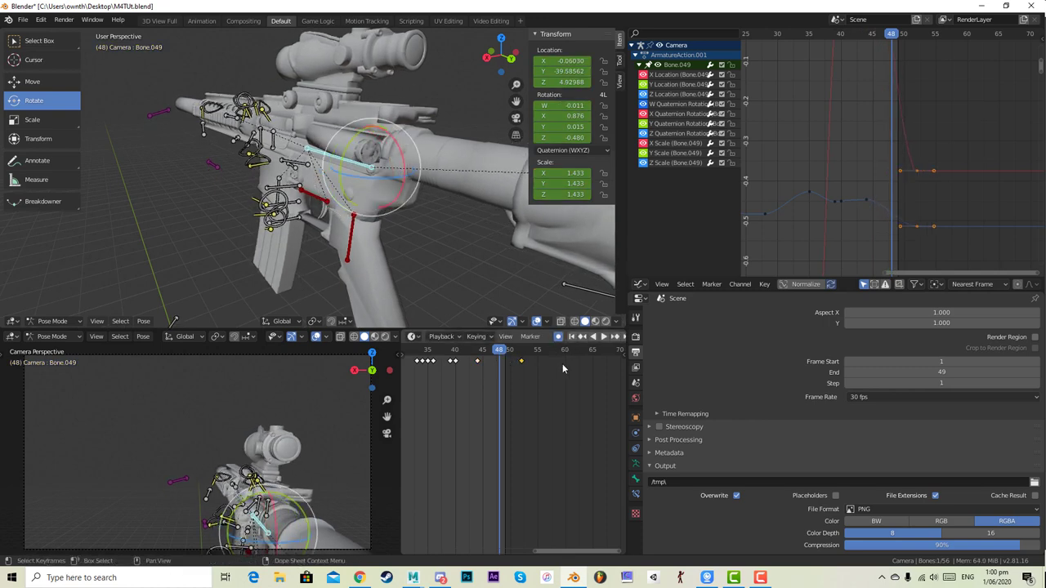
- Set the animation's end frame to 55 and play it back
middle_click_drag(605, 376, 618, 336)
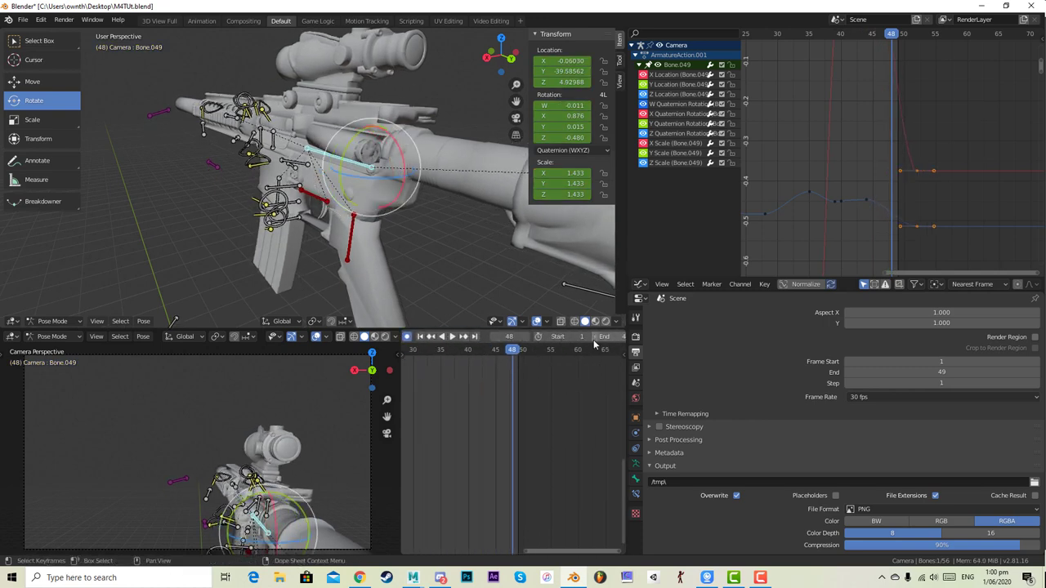
left_click_drag(595, 336, 611, 337)
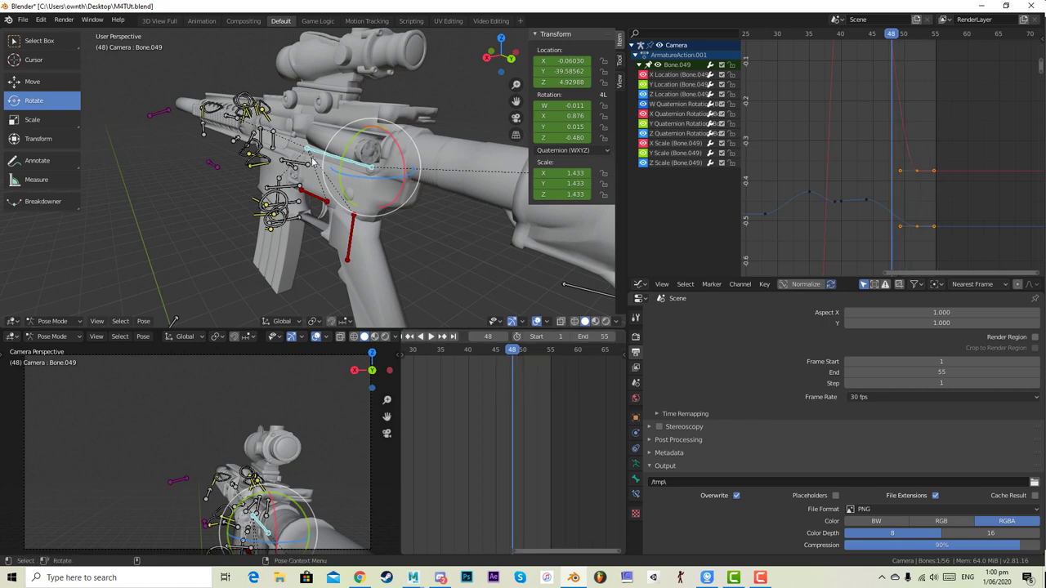
middle_click_drag(441, 363, 448, 439)
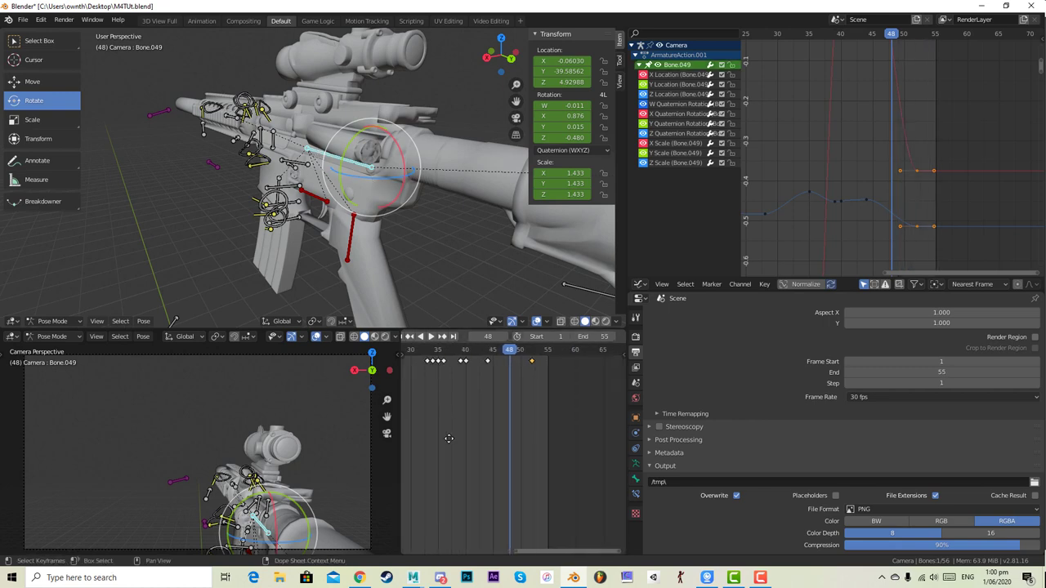
key("space")
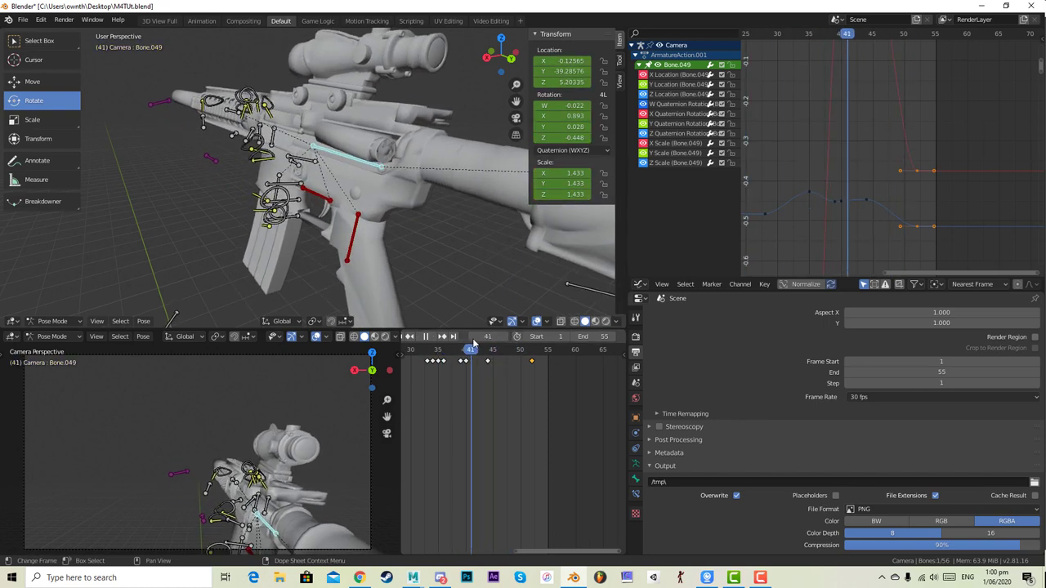
- Move Bone.049's keyframes at frame 44 to frame 43 and save the file
left_click_drag(480, 338, 480, 360)
mouse_move(477, 352)
left_mouse_down()
mouse_move(458, 353)
mouse_move(501, 344)
mouse_move(488, 358)
left_mouse_up()
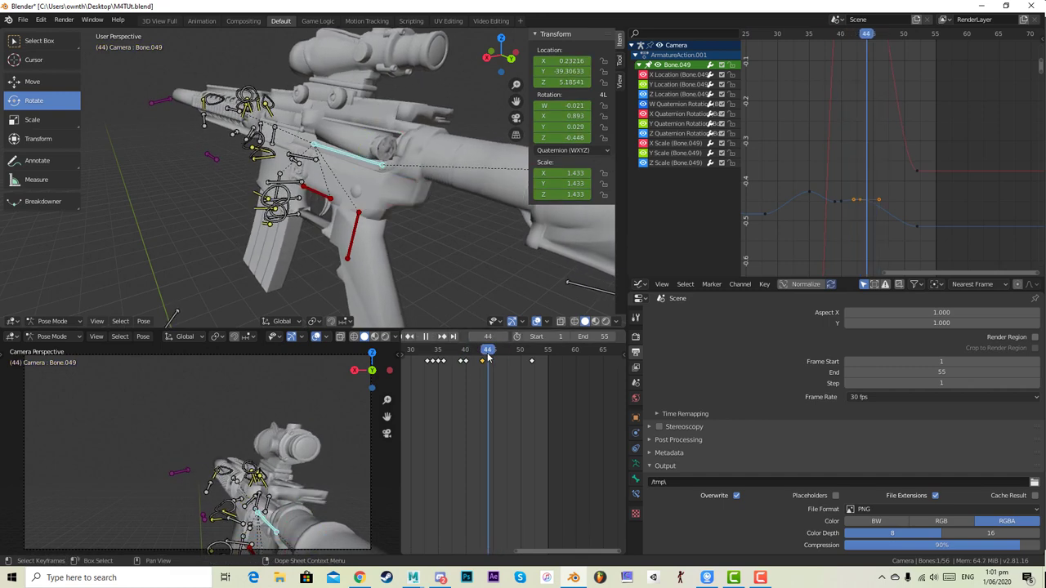
left_click(22, 18)
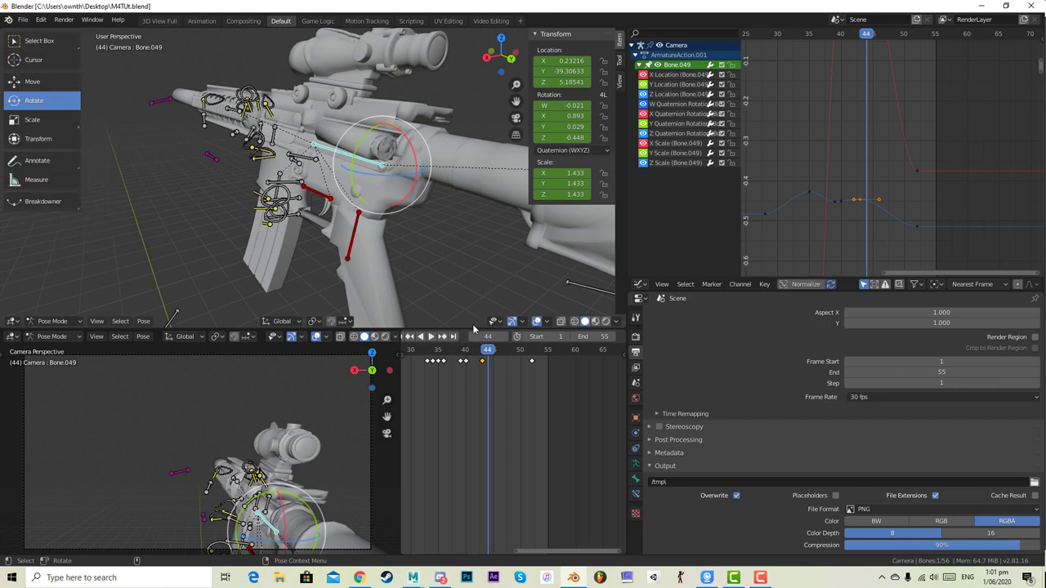
- Scrub back and forth through the frames around frame 43 to examine the rifle's motion
key("space")
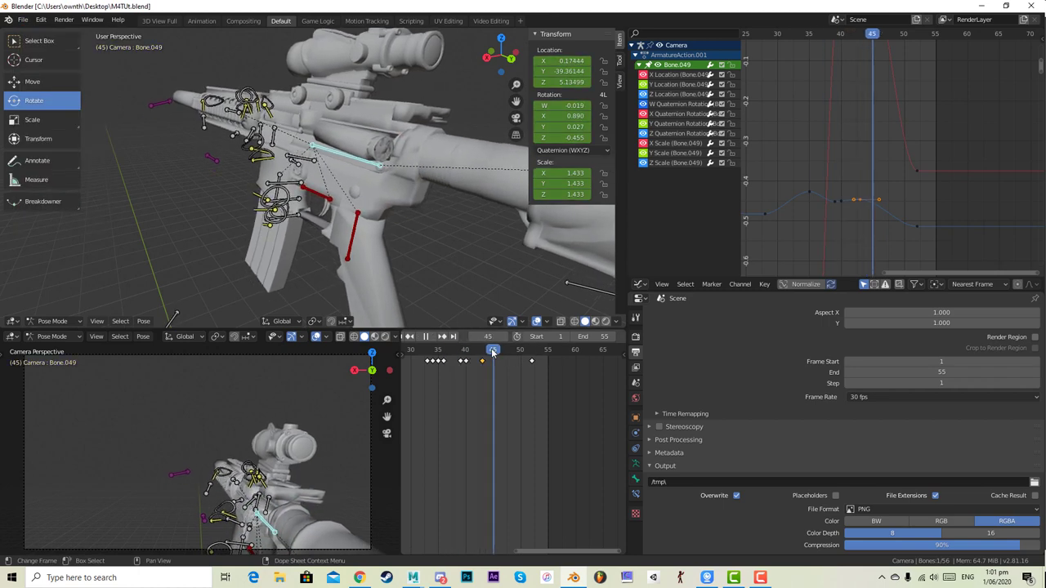
mouse_move(469, 357)
left_mouse_down()
mouse_move(497, 356)
mouse_move(469, 357)
mouse_move(482, 357)
left_mouse_up()
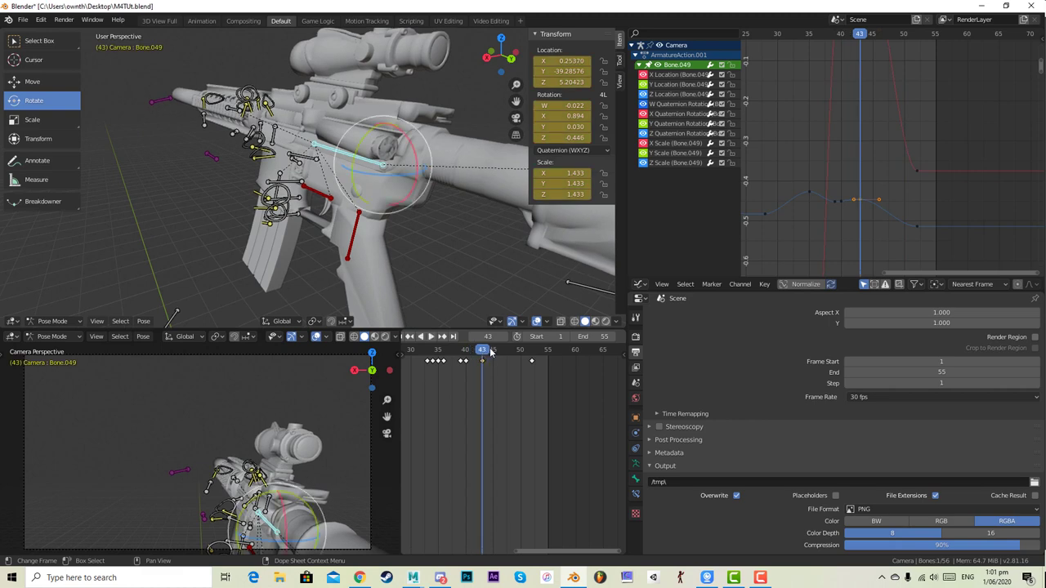
left_click_drag(478, 355, 436, 355)
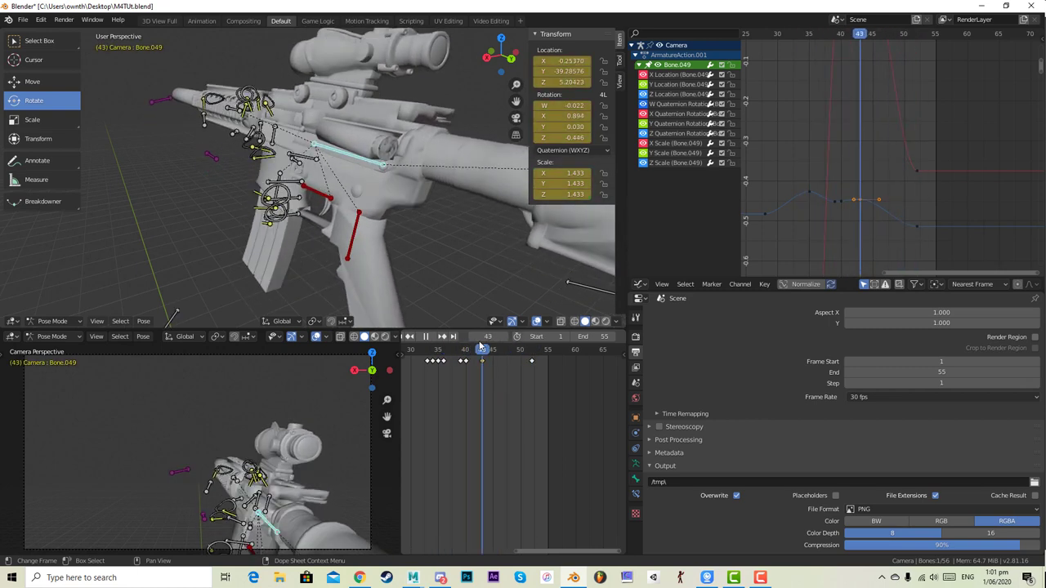
mouse_move(500, 344)
left_mouse_down()
mouse_move(536, 343)
mouse_move(482, 342)
left_mouse_up()
mouse_move(426, 581)
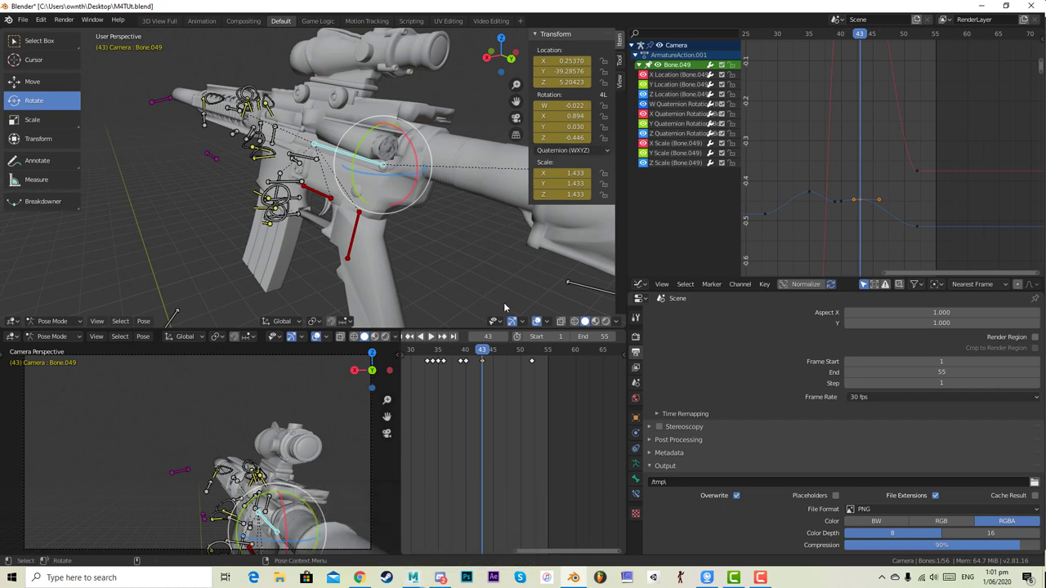
- At frame 47, move Bone.049 to about X -0.408, Z 5.214 and rotate it to a quaternion of about X 0.884, Y 0.032, Z -0.465
mouse_move(488, 356)
left_mouse_down()
mouse_move(536, 355)
mouse_move(474, 356)
mouse_move(505, 360)
left_mouse_up()
middle_click_drag(450, 187, 401, 165)
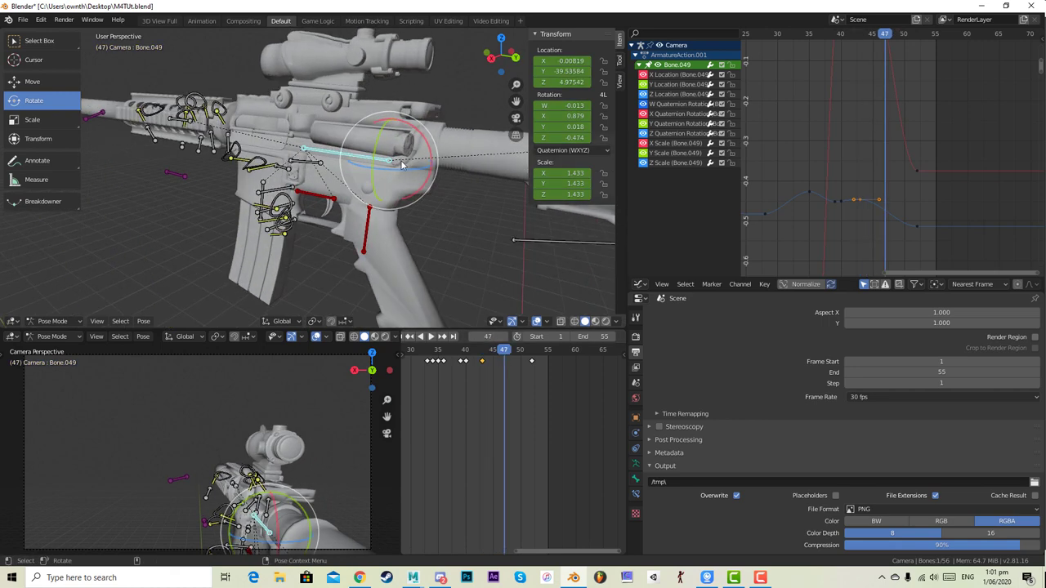
left_click(32, 82)
left_click_drag(396, 117, 423, 132)
left_click(37, 102)
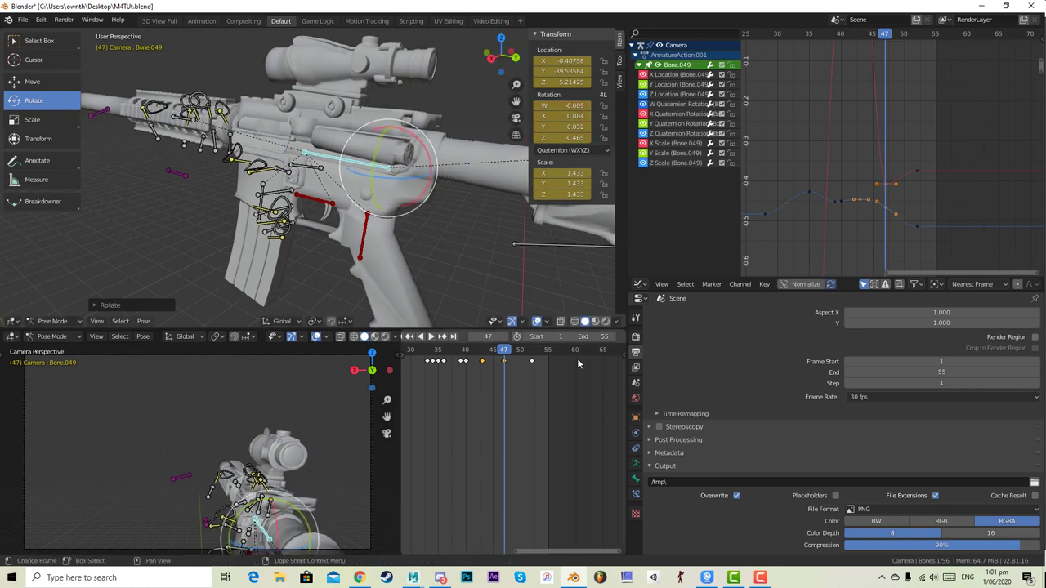
- Play back the whole animation and scrub to frame 47 to check the new pose
mouse_move(499, 352)
left_mouse_down()
mouse_move(484, 350)
mouse_move(504, 347)
left_mouse_up()
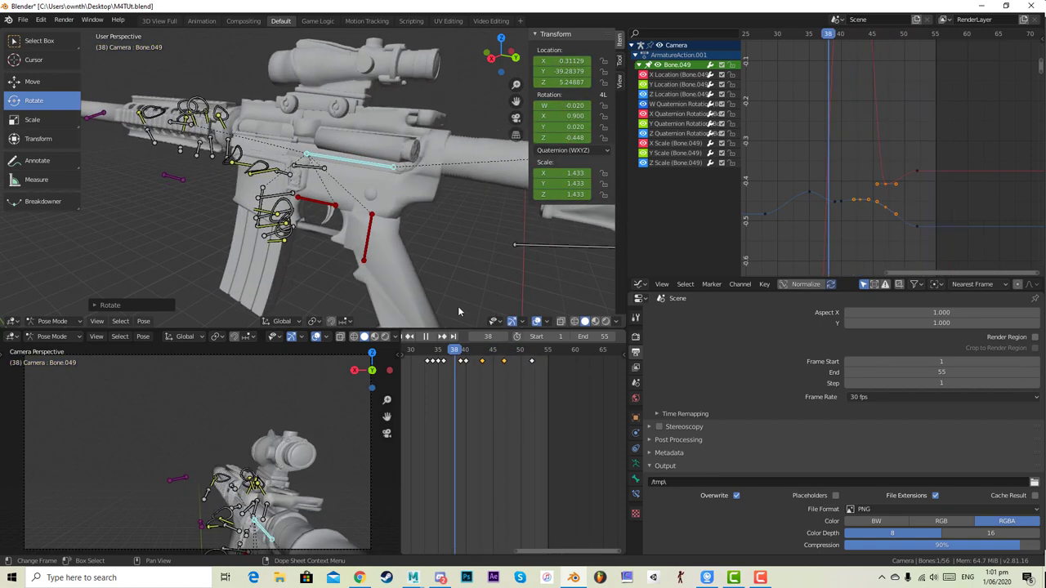
key("space")
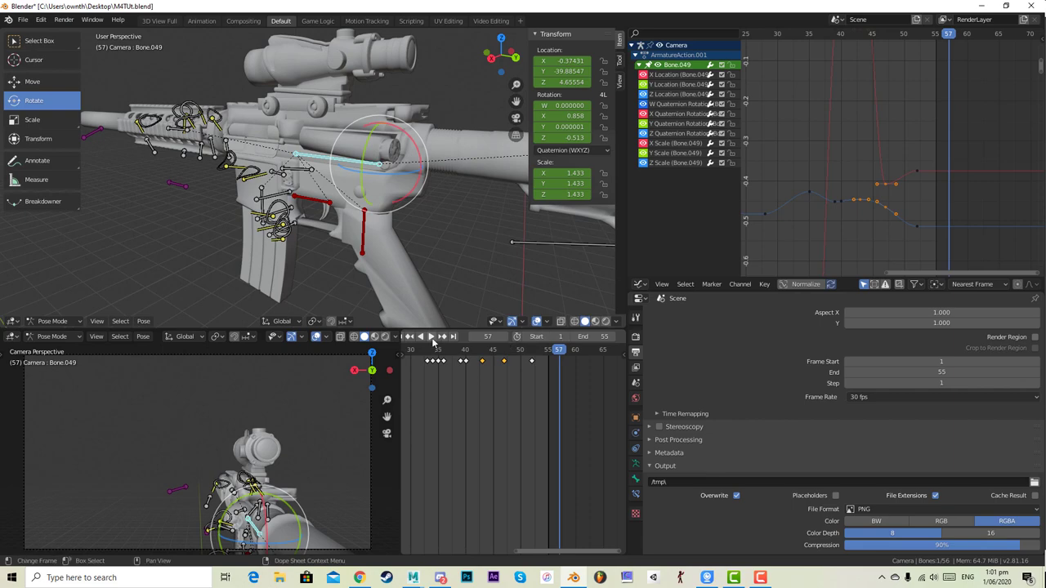
left_click(431, 336)
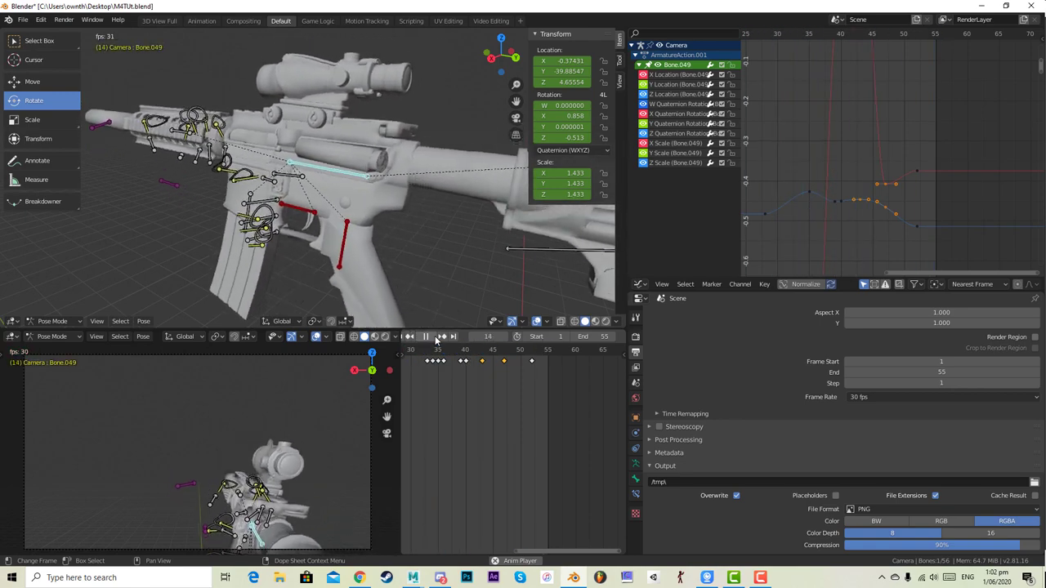
left_click_drag(484, 350, 507, 345)
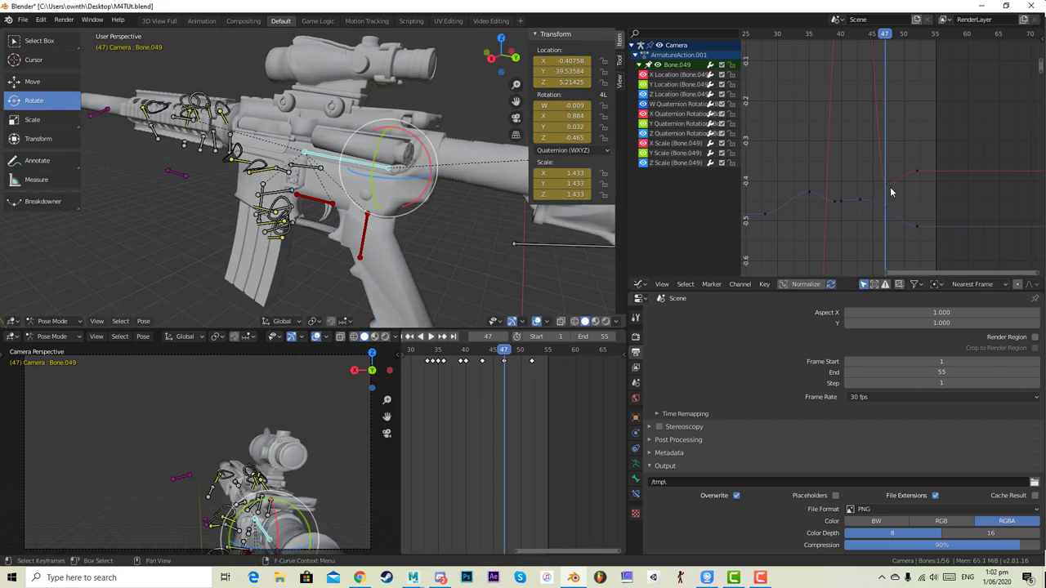
- Try raising Bone.049's X Location keyframe at frame 47 on its curve, check the motion and undo the change
left_click_drag(887, 187, 887, 145)
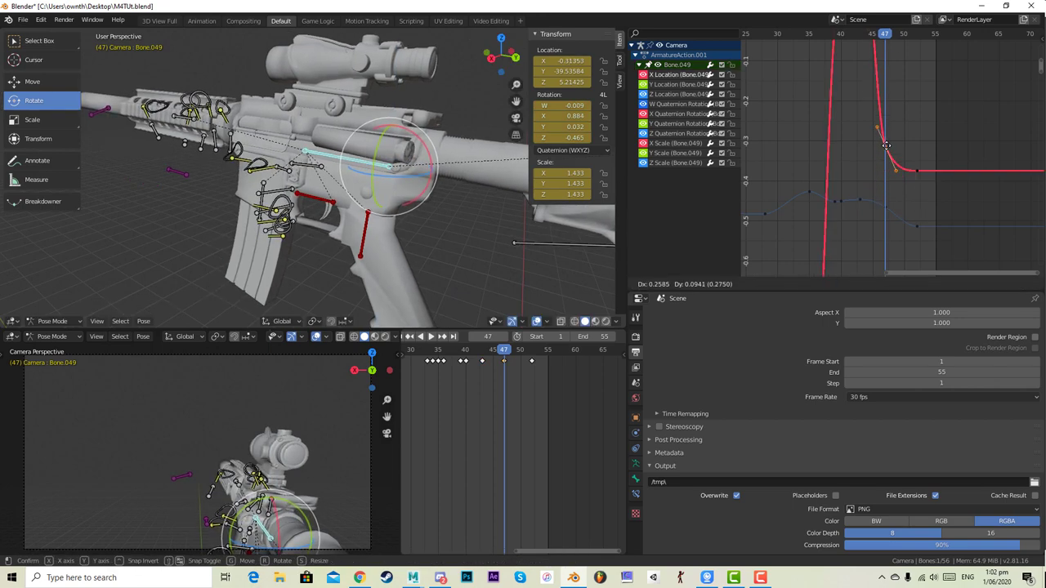
key("x")
left_click(887, 146)
left_click_drag(504, 350, 480, 348)
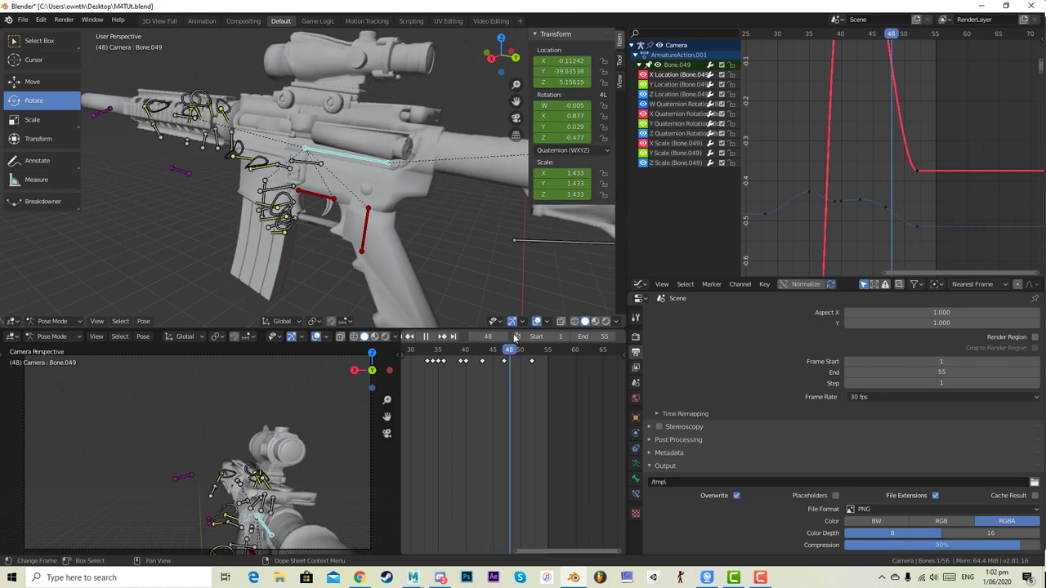
key("Escape")
key("ctrl+z")
key("ctrl+z")
key("ctrl+z")
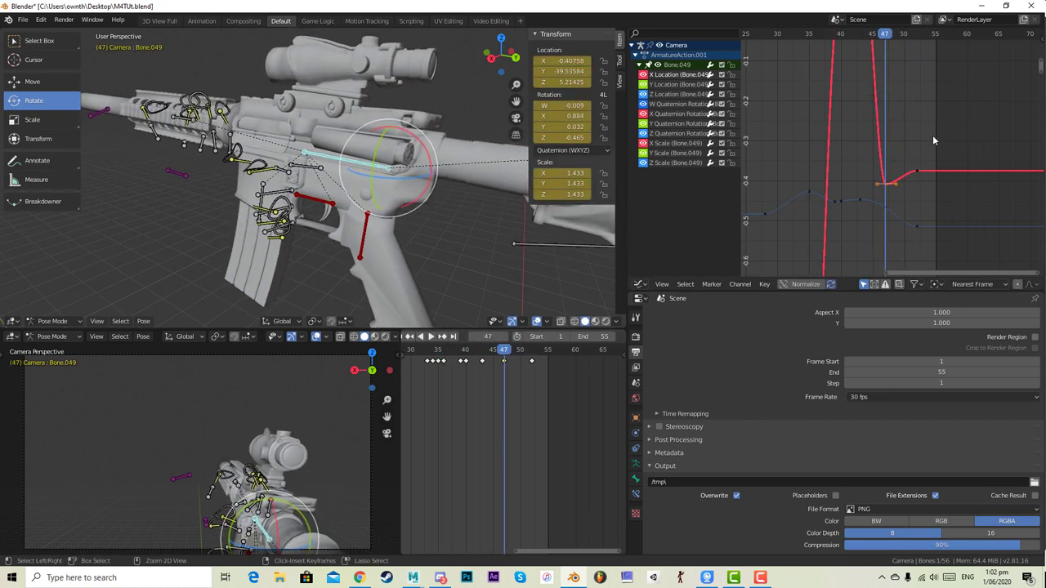
- Tilt the curve handle of Bone.049's X Location keyframe at frame 47 downward toward frame 52 and check the motion
key("space")
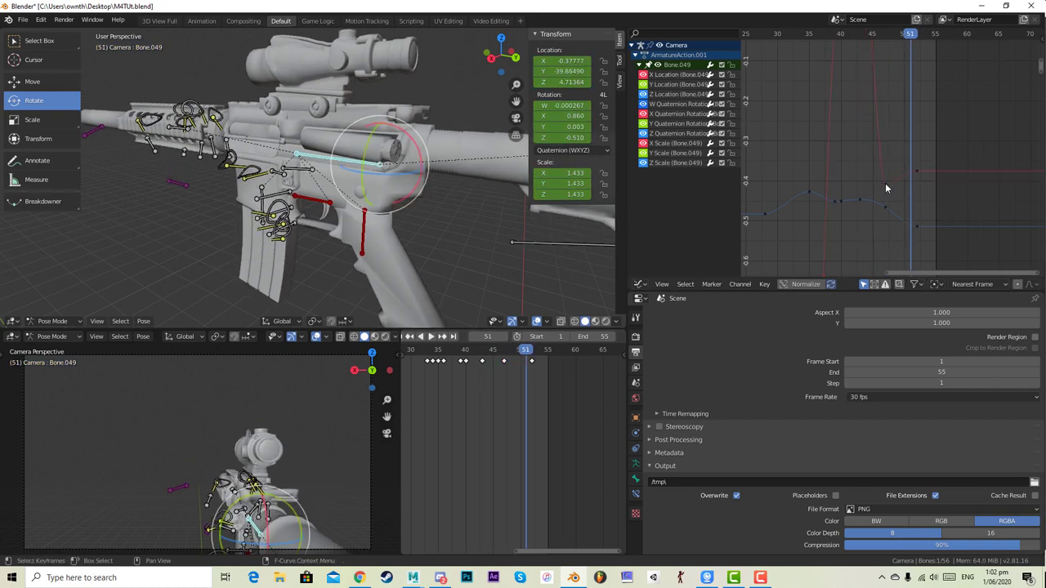
left_click_drag(887, 185, 901, 188)
key("space")
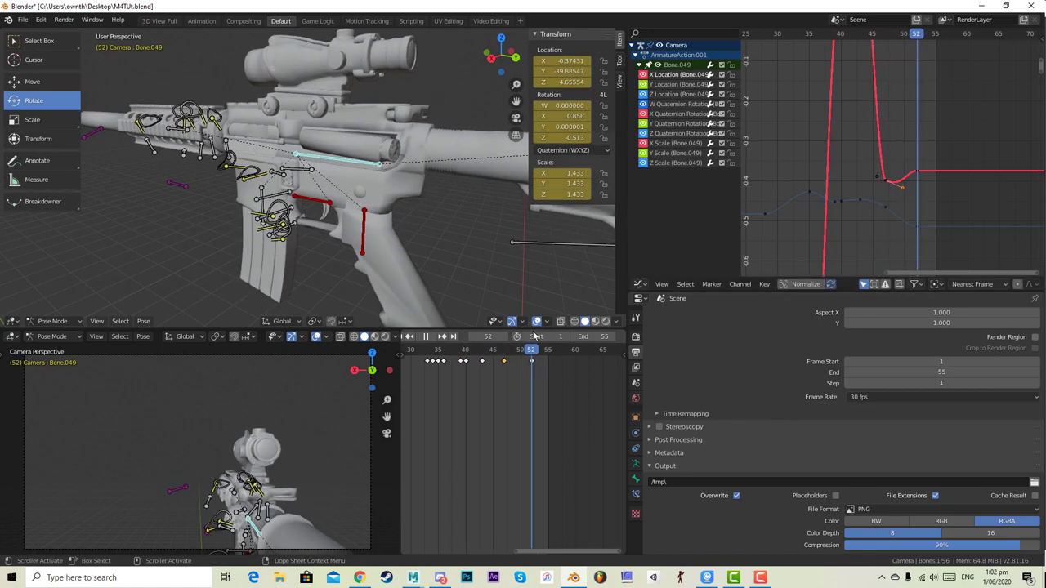
- Move Bone.049's X Location keyframe at frame 52 to frame 54 on its curve and play back the motion
key("space")
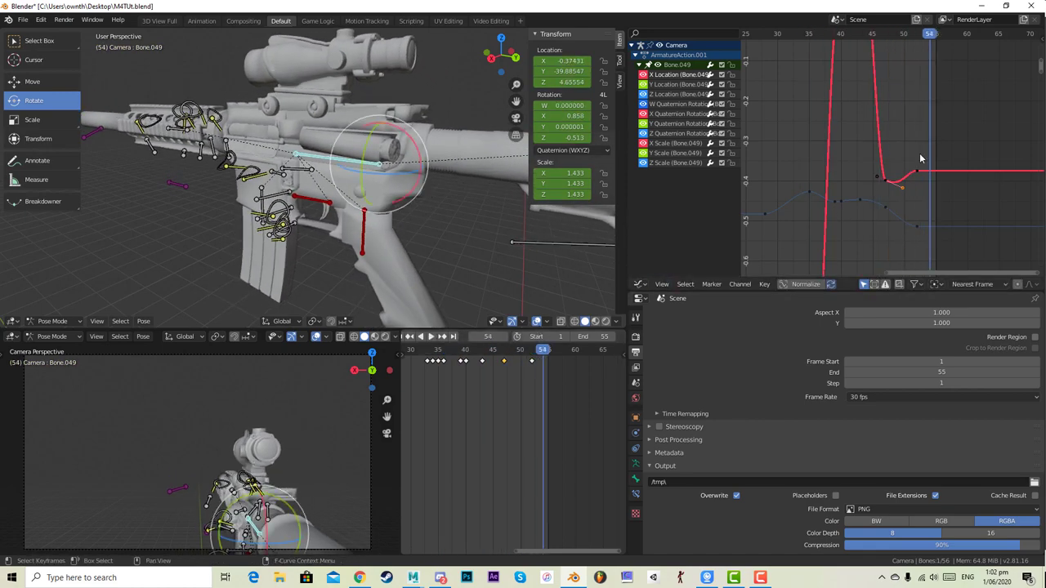
left_click_drag(917, 174, 931, 170)
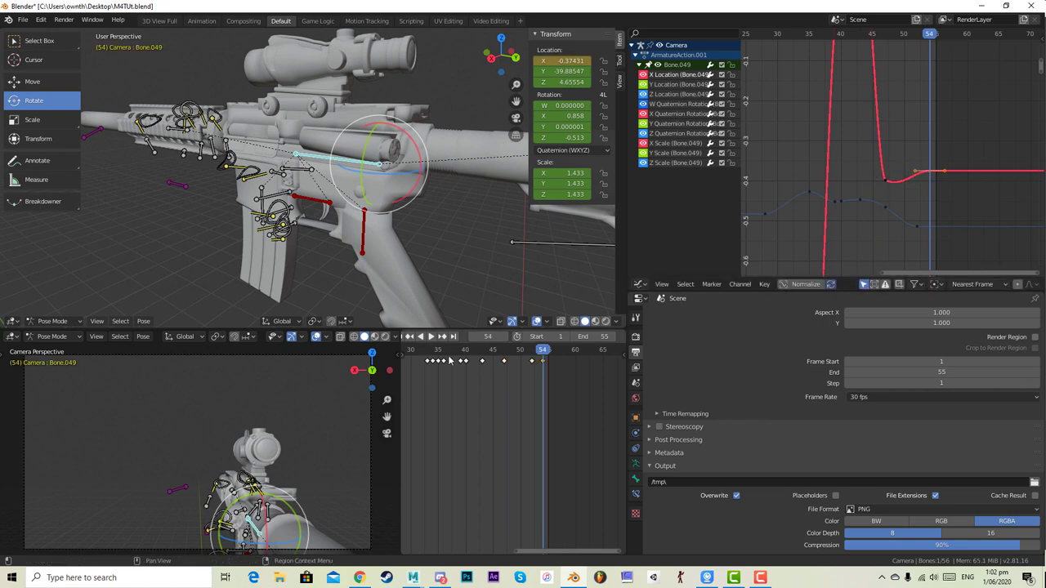
key("space")
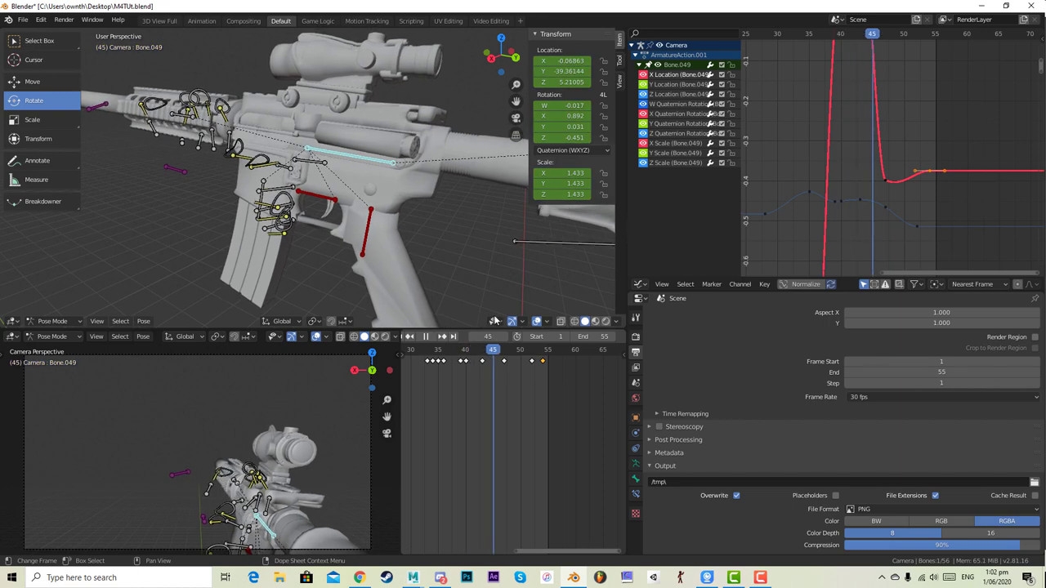
key("space")
- At frame 46, rotate Bone.049 slightly to a quaternion W of about -0.028 and scrub through the motion
middle_click_drag(433, 229, 372, 246)
left_click_drag(372, 247, 379, 247)
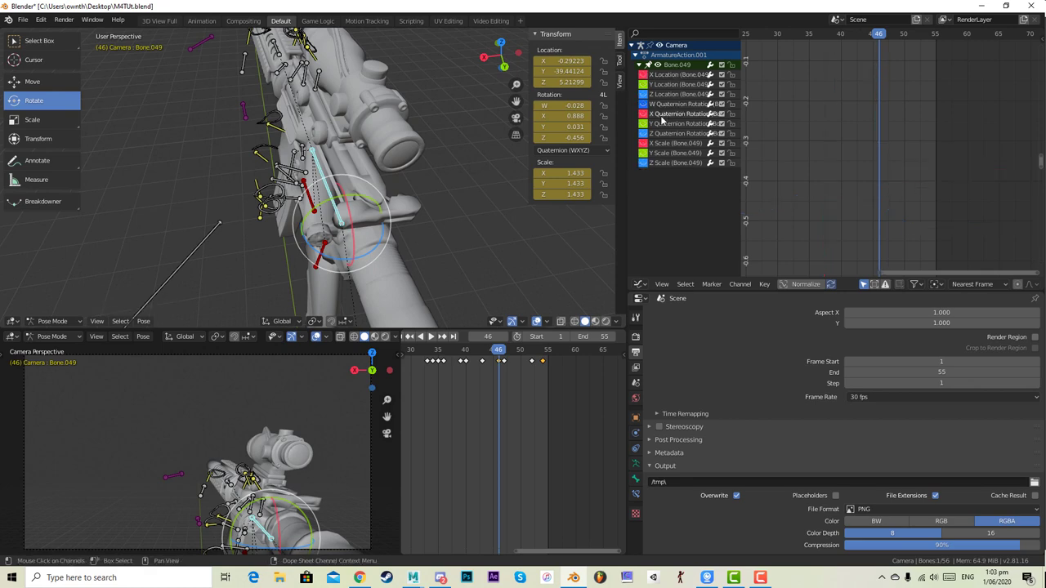
key("space")
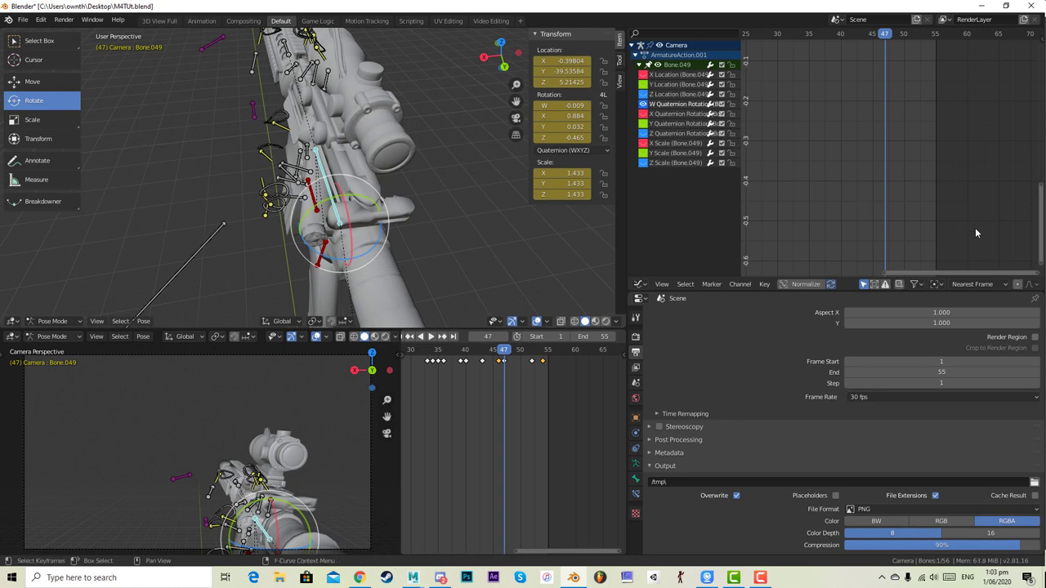
- Delete the frame 46 keyframe from Bone.049's W Quaternion Rotation curve and check the motion around frame 47
key("Home")
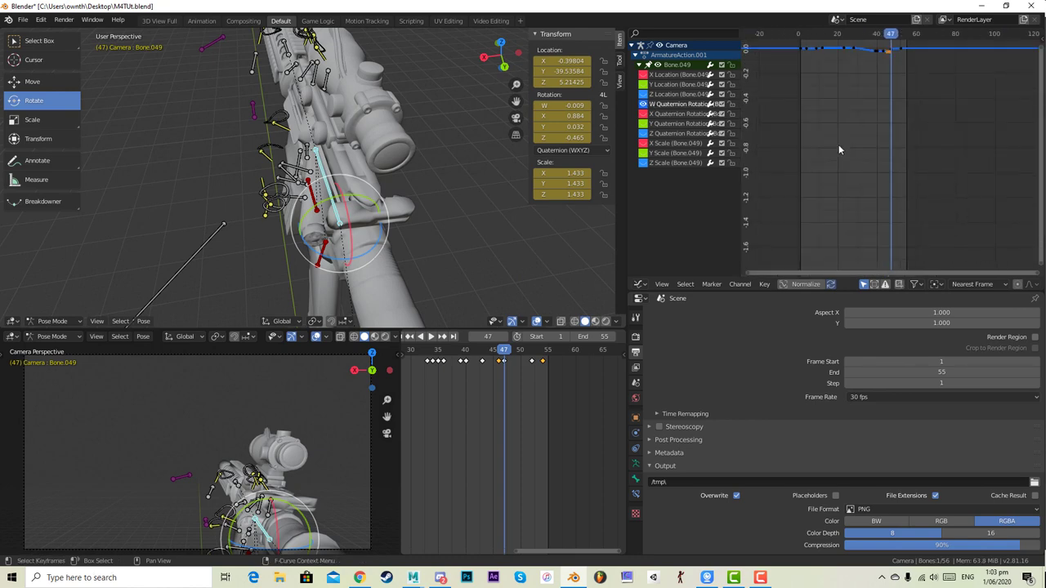
scroll(838, 144, "up", 10)
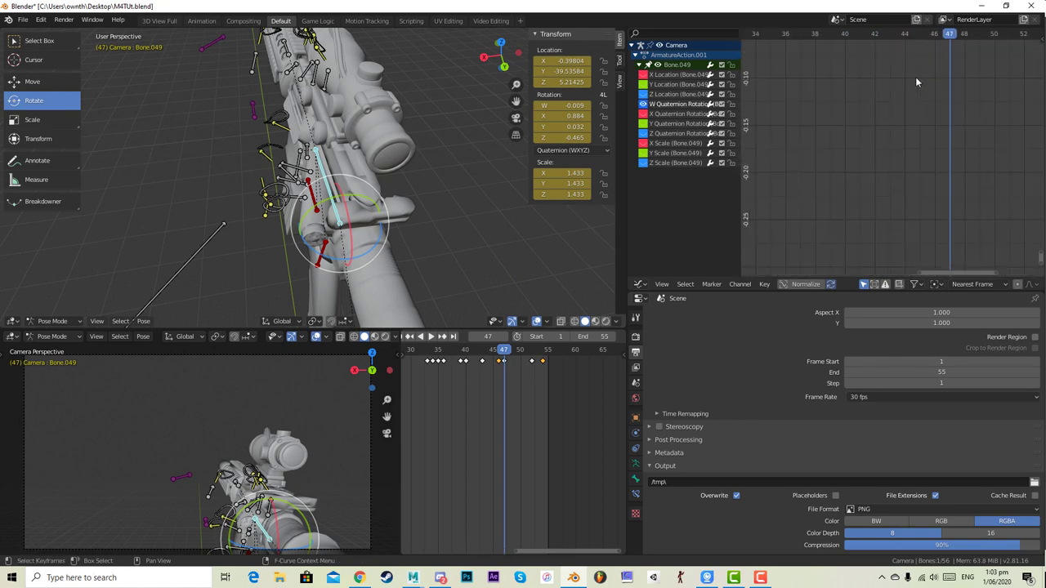
middle_click_drag(916, 82, 910, 214)
middle_click_drag(930, 122, 927, 149)
scroll(930, 165, "up", 1)
key("x")
left_click(937, 165)
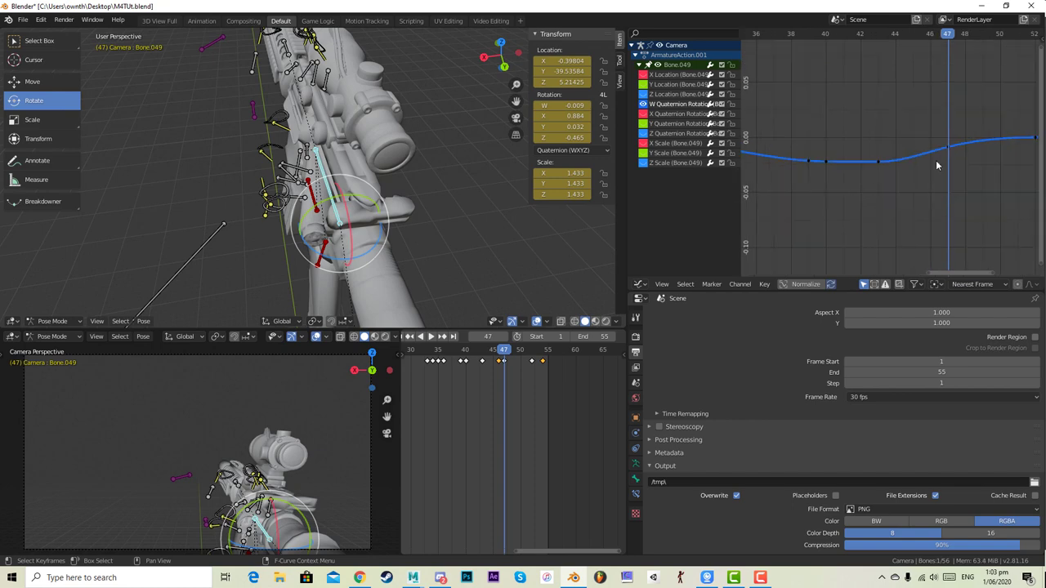
key("space")
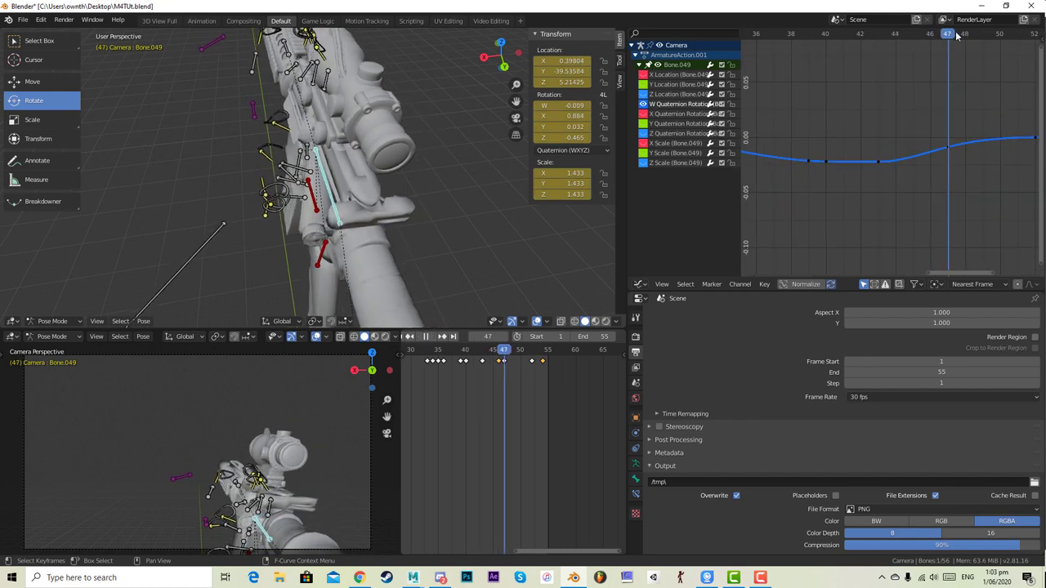
key("space")
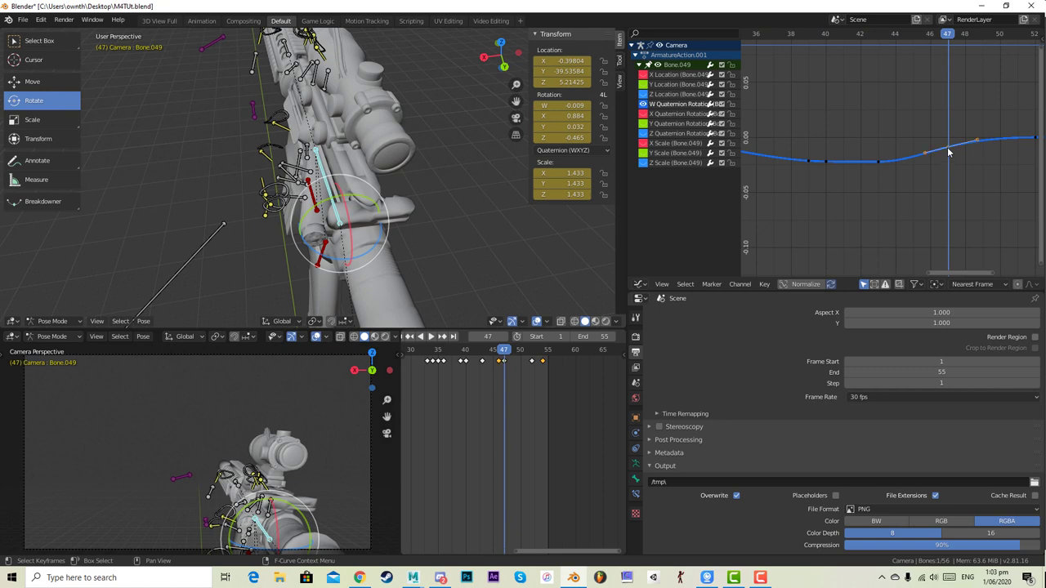
- Try lowering Bone.049's W Quaternion Rotation keyframe at frame 47 to about -0.027, check the motion and undo the change
key("space")
left_click(895, 33)
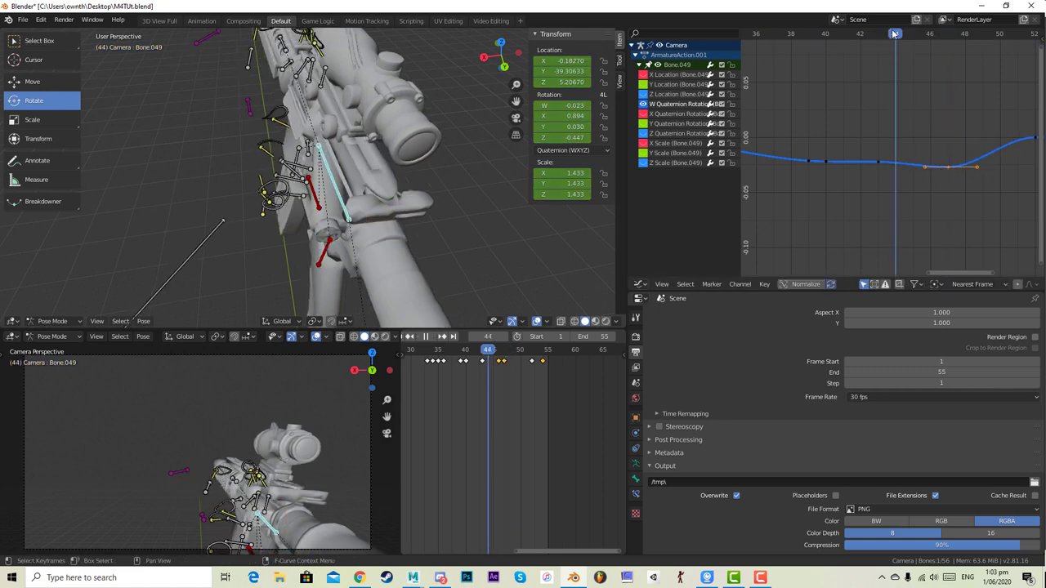
key("space")
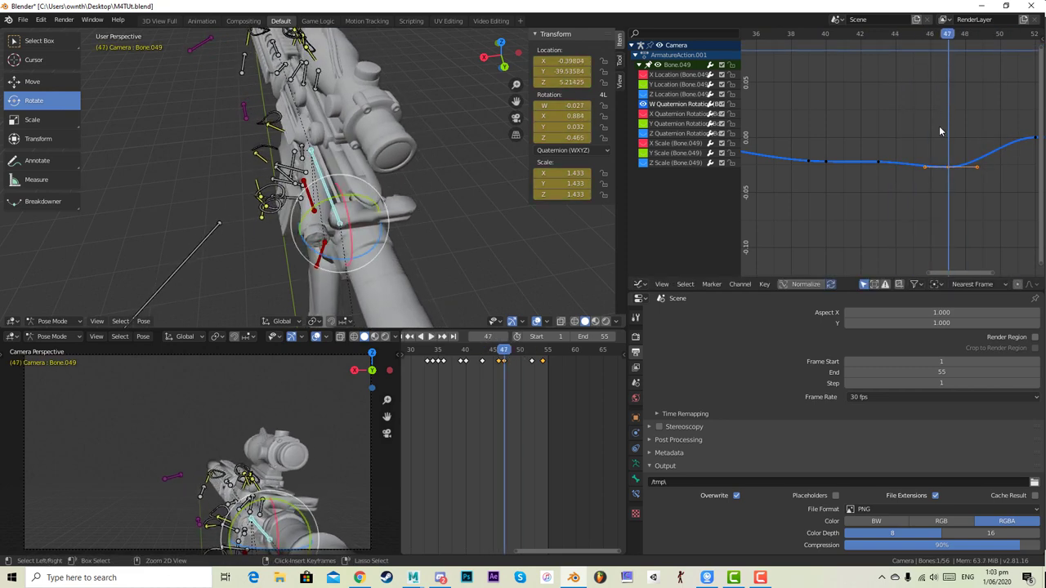
key("ctrl+z")
left_click(915, 39)
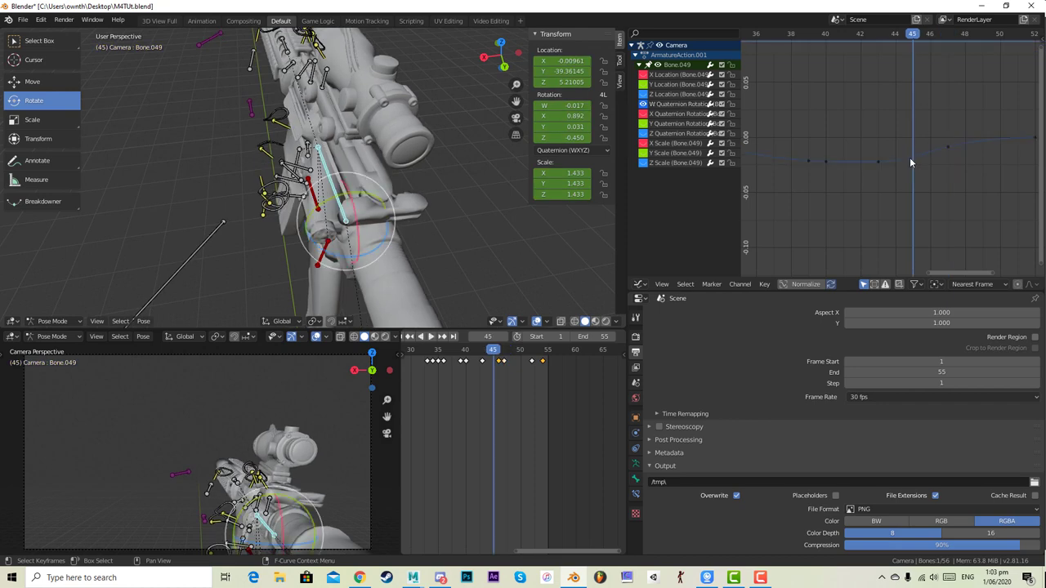
- Insert a keyframe at frame 45 on only Bone.049's W Quaternion Rotation curve, lower it to about -0.021 and check the motion
left_click(849, 161)
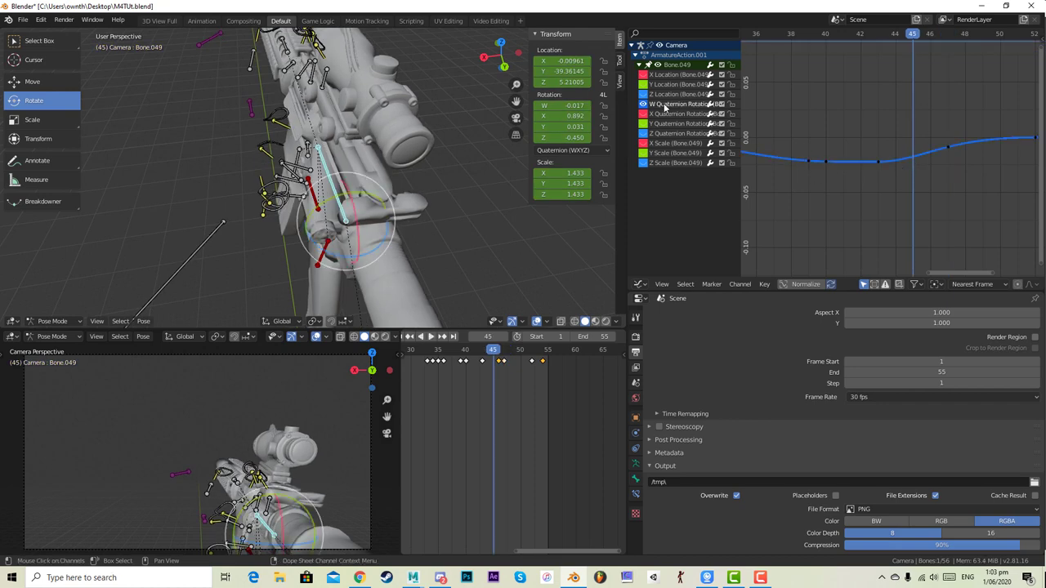
right_click(912, 161)
key("Escape")
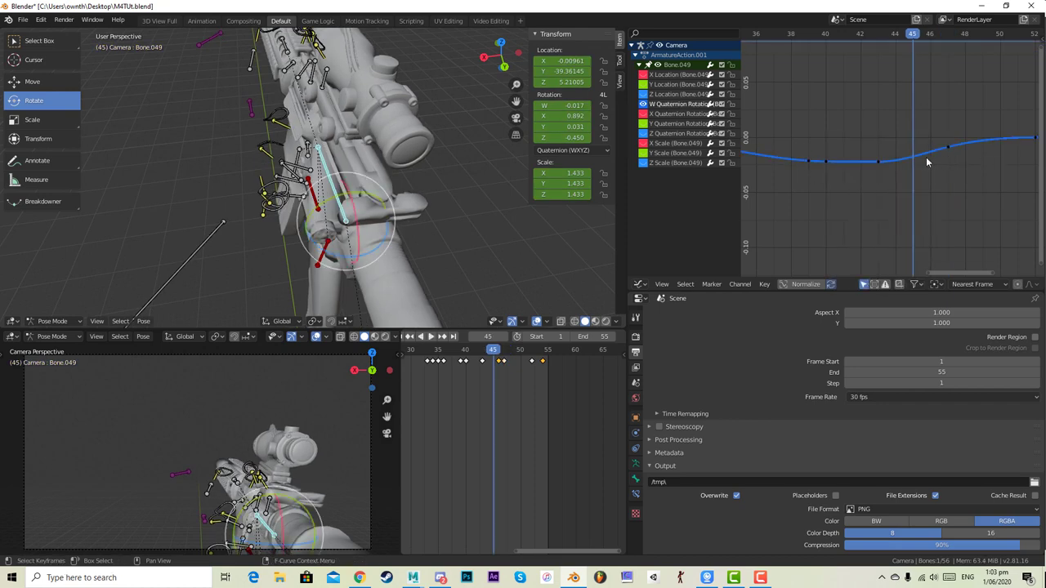
key("i")
left_click(774, 178)
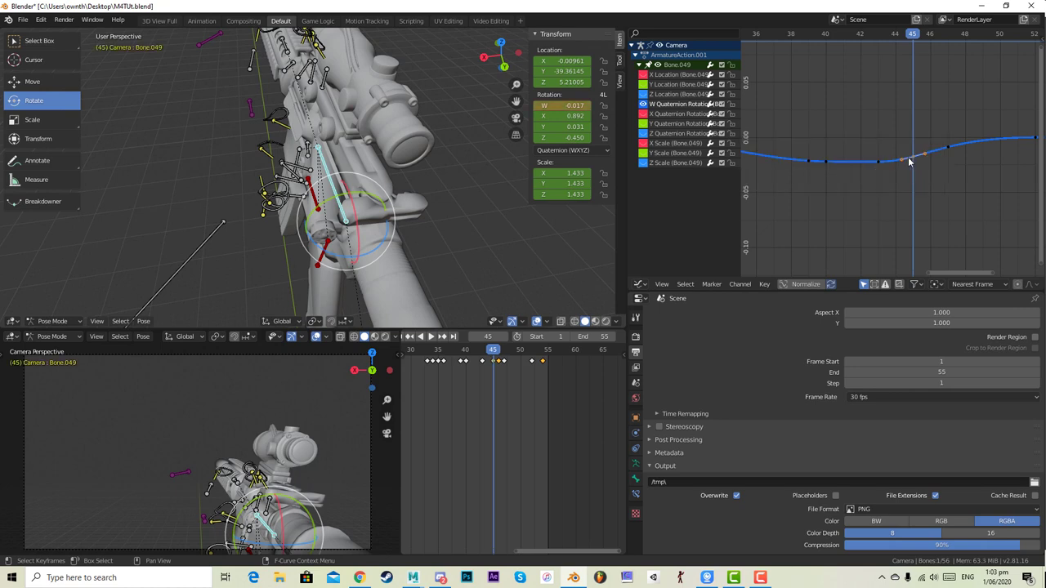
key("space")
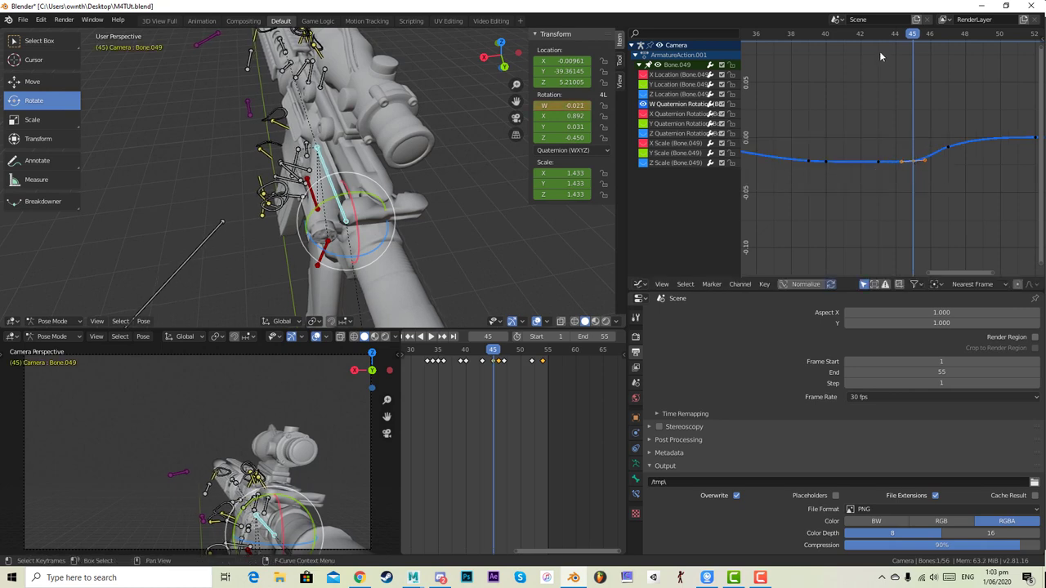
left_click(880, 37)
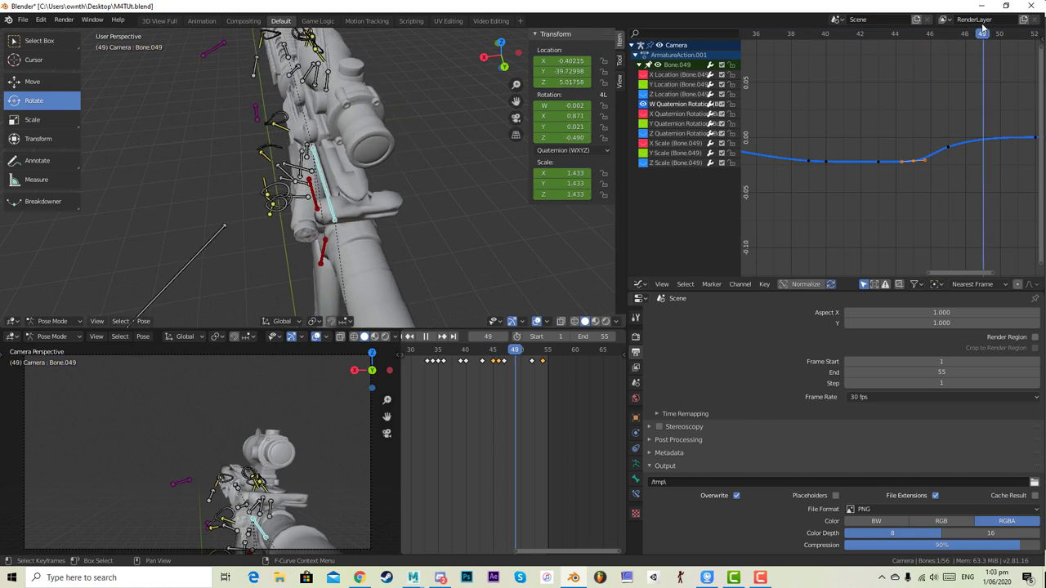
key("space")
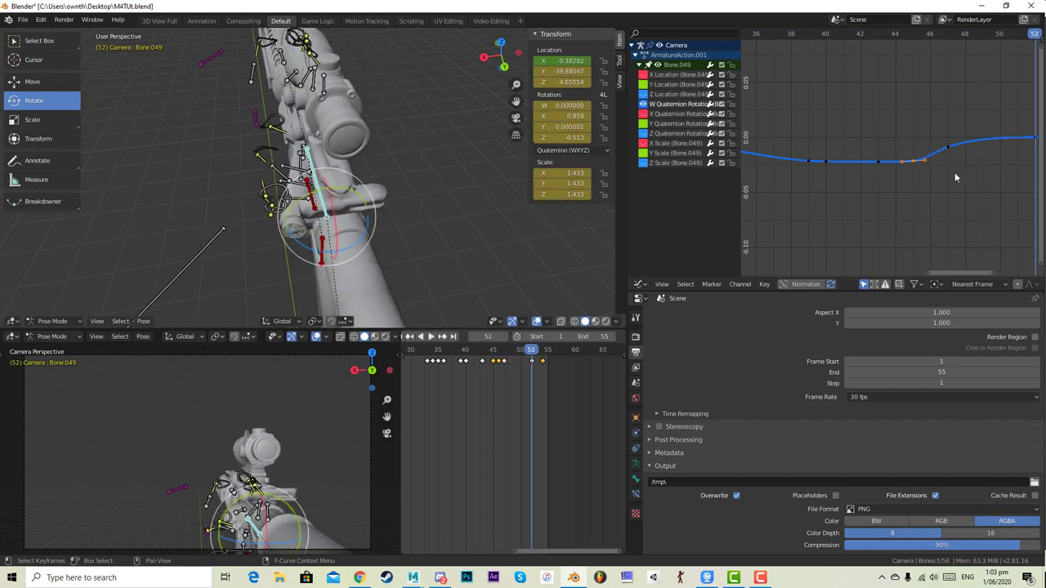
- Move the W Quaternion Rotation keyframe at frame 47 to frame 48, lower the frame 45 keyframe by about 0.0025 and play back
left_click(952, 153)
key("g")
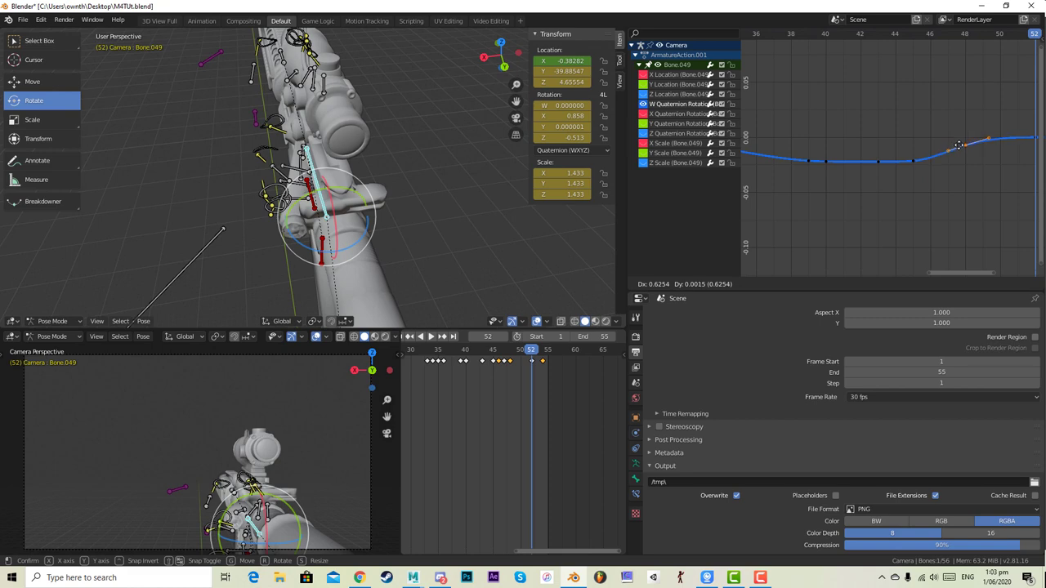
left_click(958, 146)
middle_click_drag(935, 162, 913, 180)
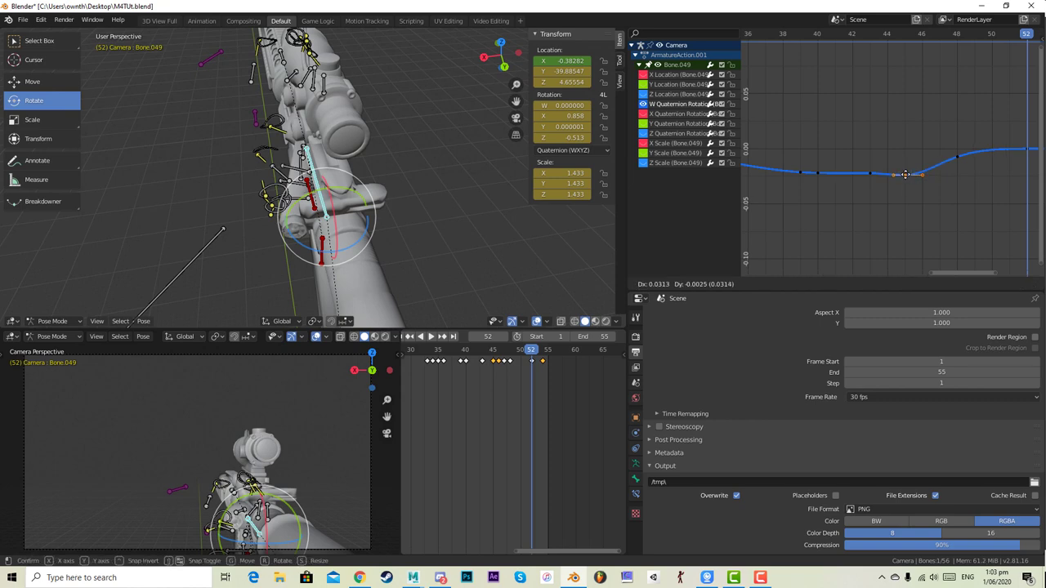
left_click(905, 174)
left_click(869, 34)
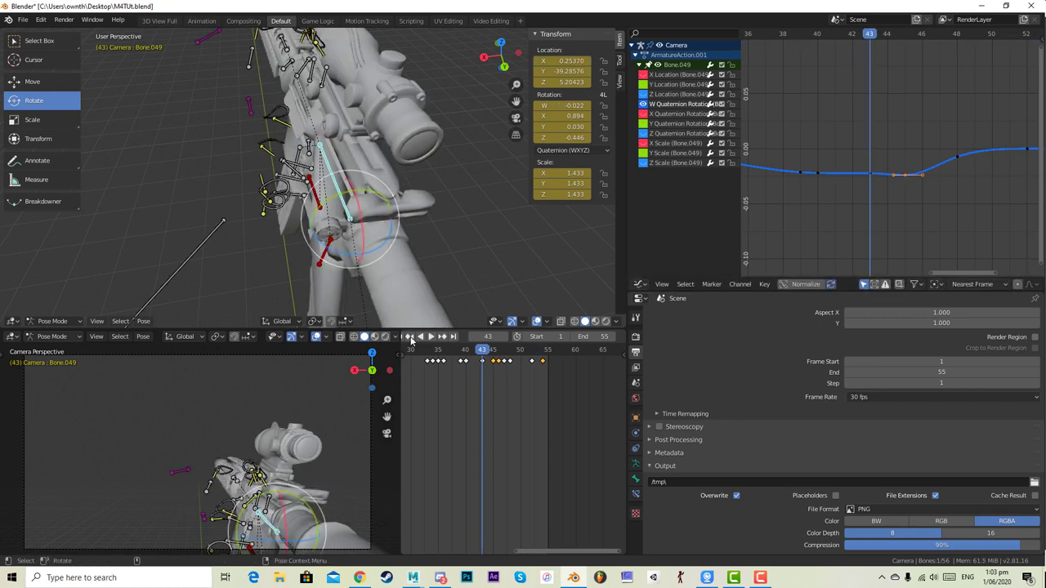
left_click(431, 336)
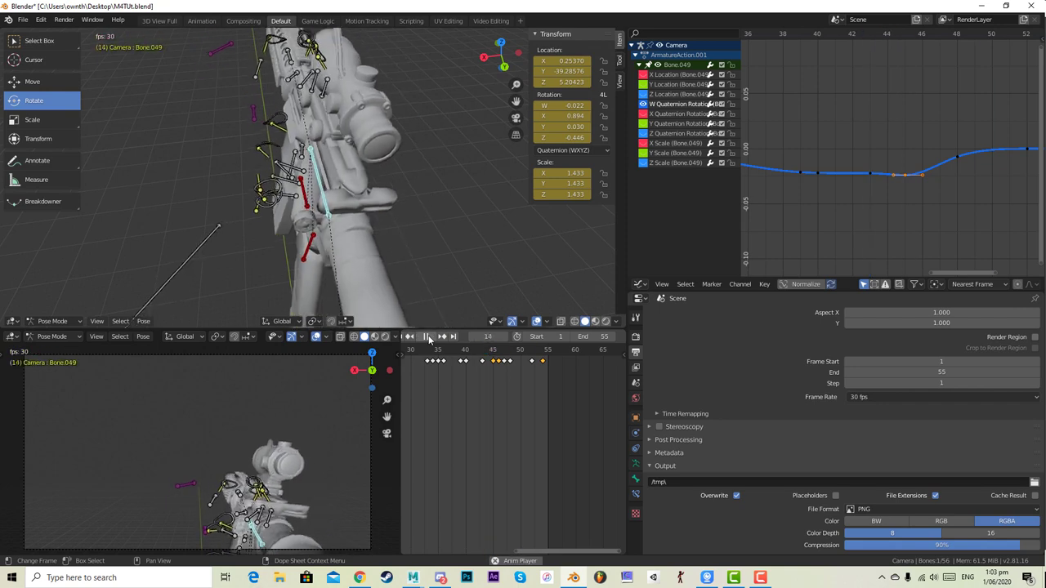
left_click(427, 337)
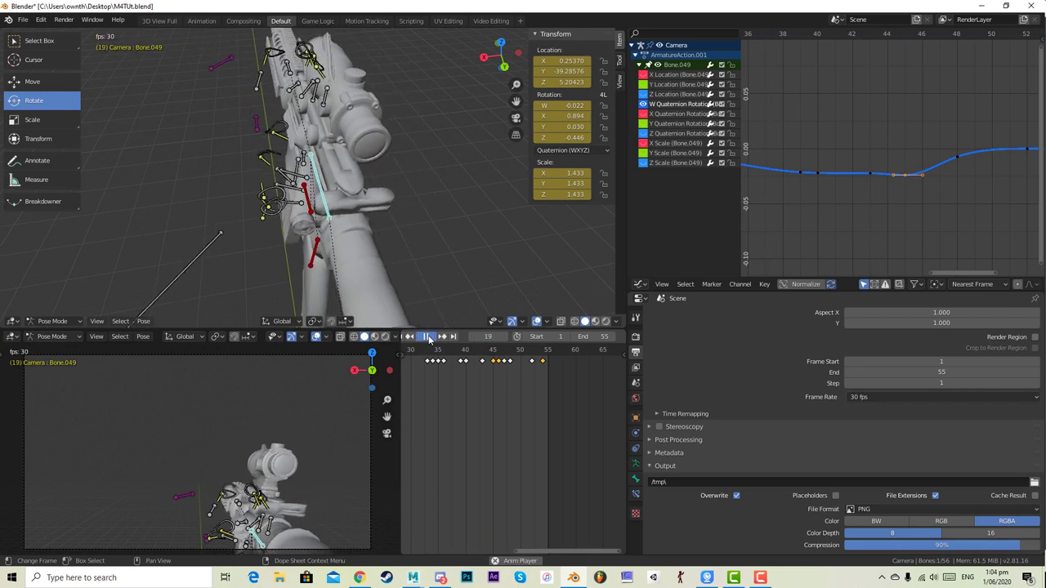
- Try shifting Bone.049's keyframes at frames 54 and 52 to frames 56 and 54, scrub the ending and undo the changes
middle_click_drag(978, 183, 770, 266)
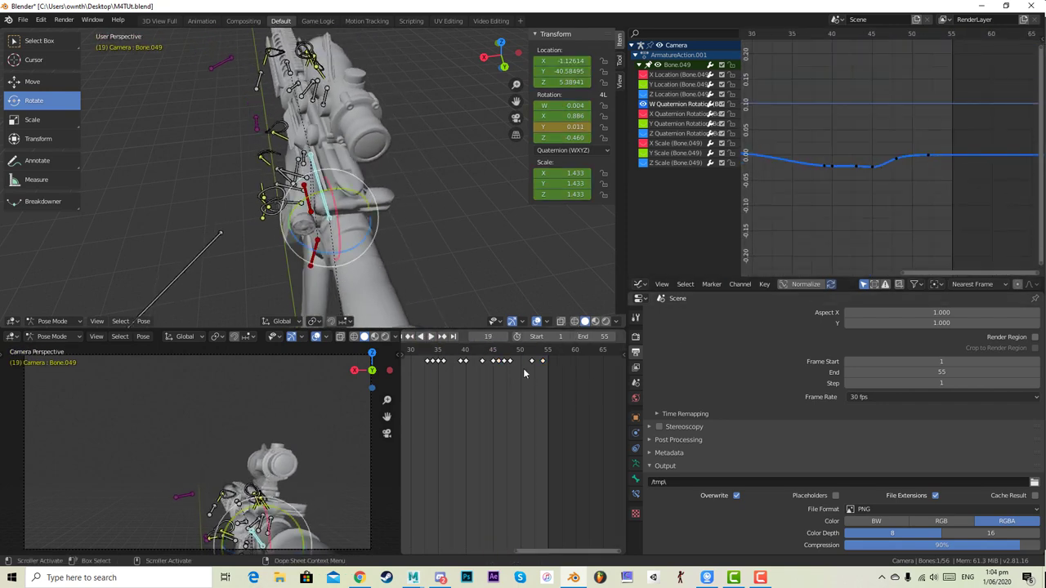
key("space")
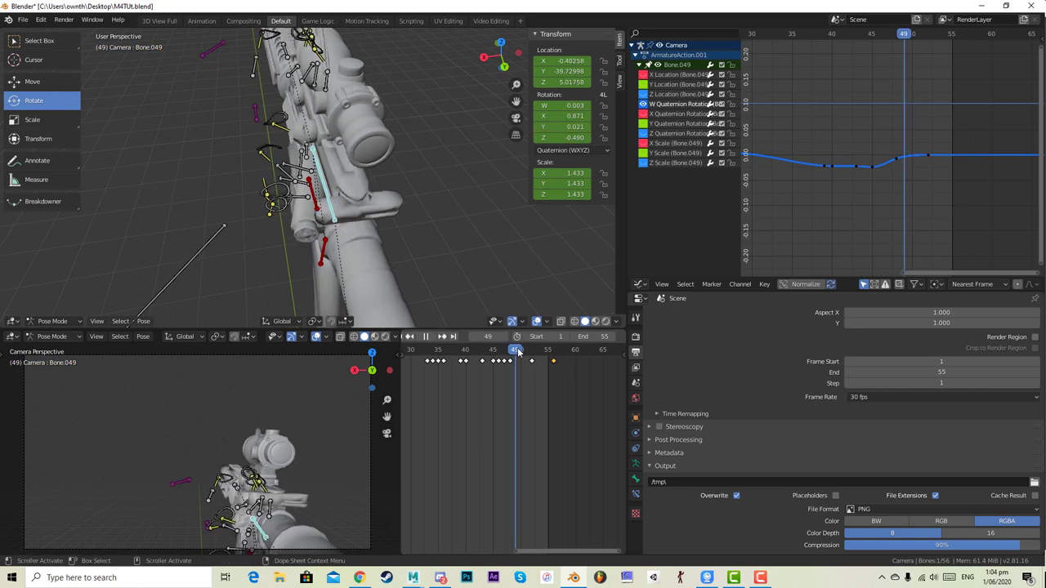
mouse_move(539, 350)
left_mouse_down()
mouse_move(535, 363)
mouse_move(468, 361)
mouse_move(546, 350)
left_mouse_up()
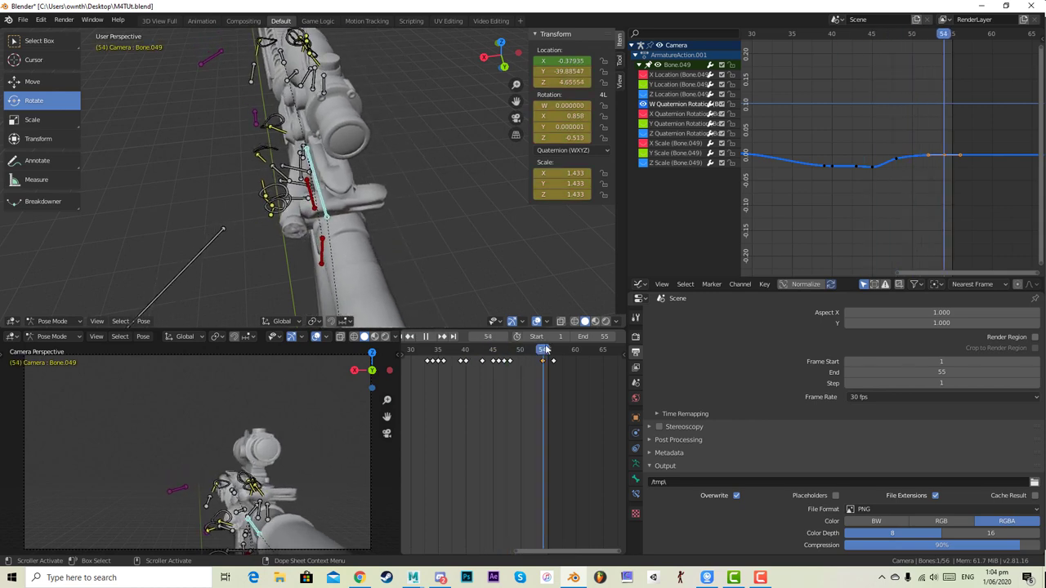
key("ctrl+z")
key("ctrl+z")
key("ctrl+z")
key("ctrl+z")
key("ctrl+z")
key("ctrl+z")
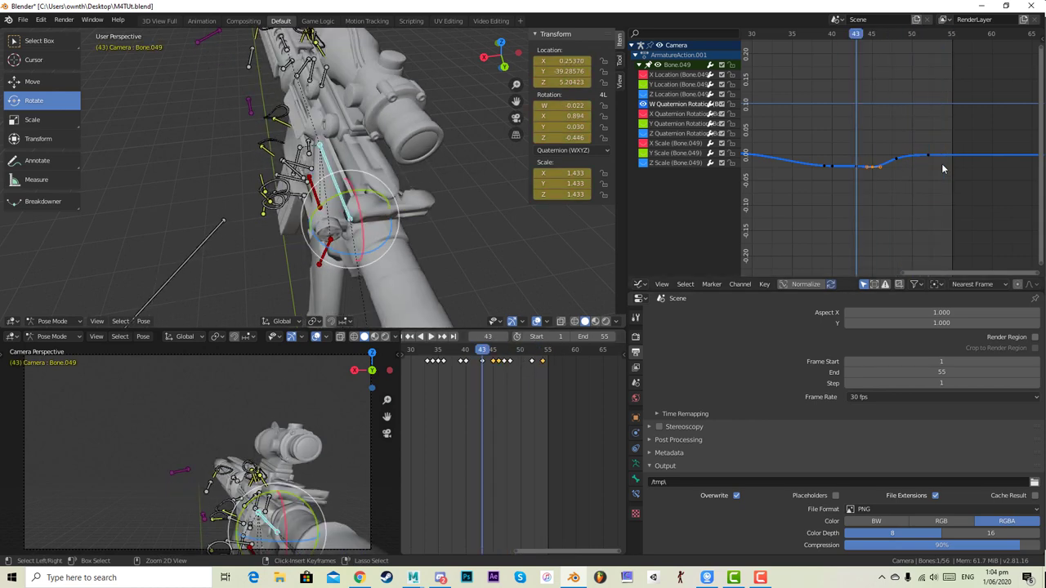
- Move Bone.049's keyframes at frame 52 to frame 54 and play back the animation to check the ending
key("space")
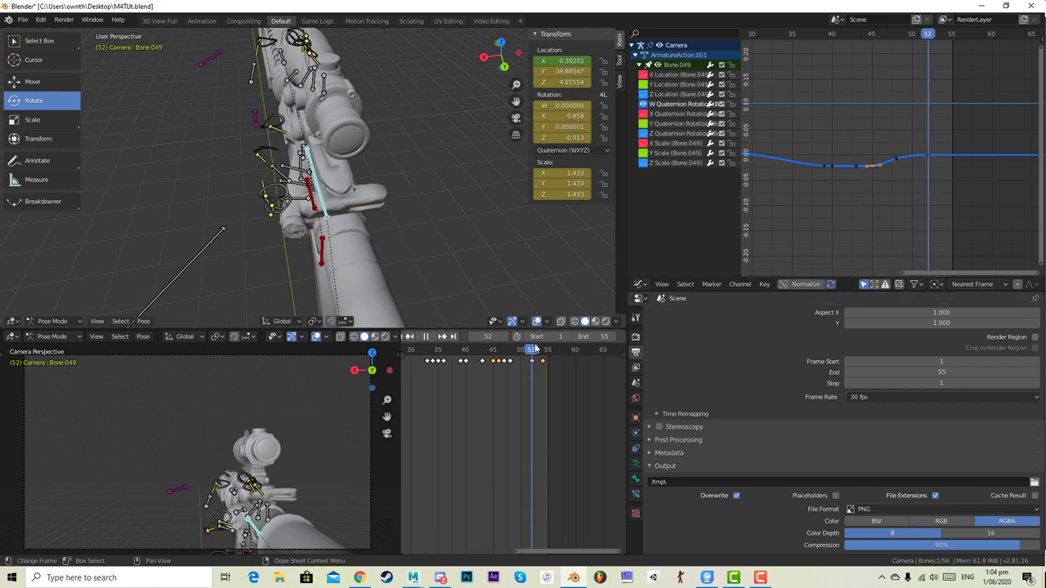
key("Escape")
key("space")
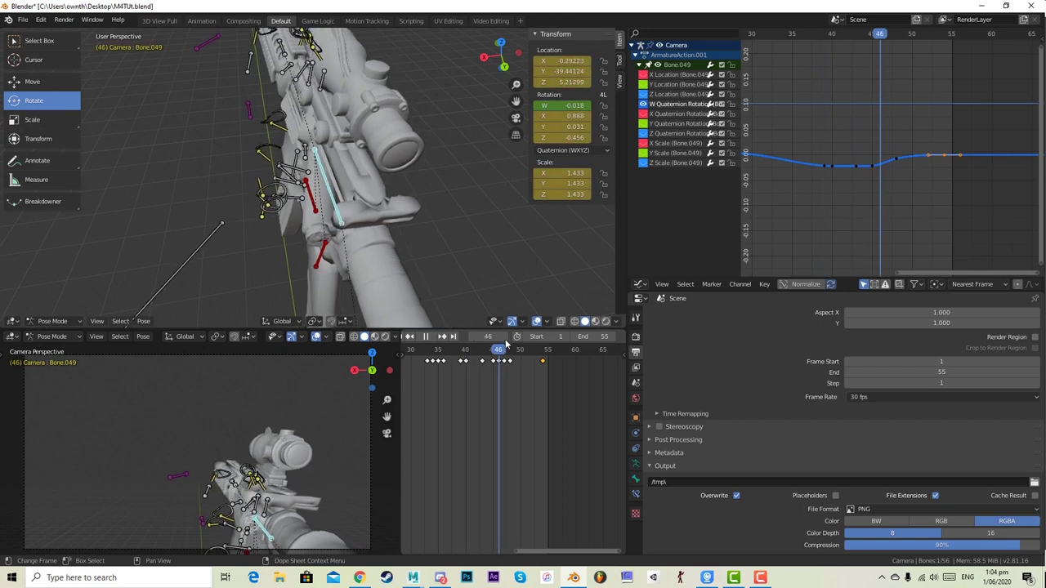
left_click(465, 350)
left_click(433, 337)
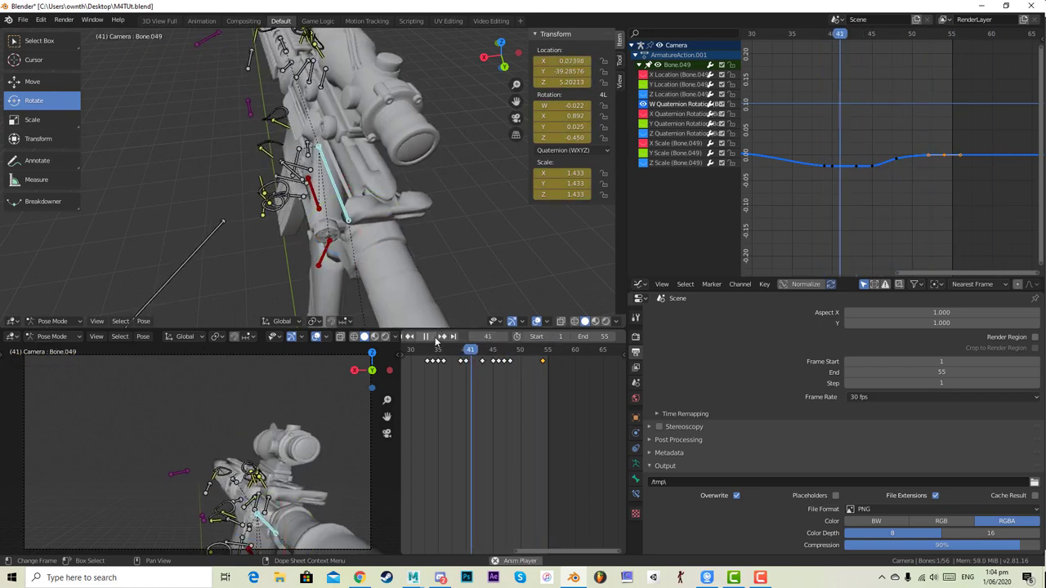
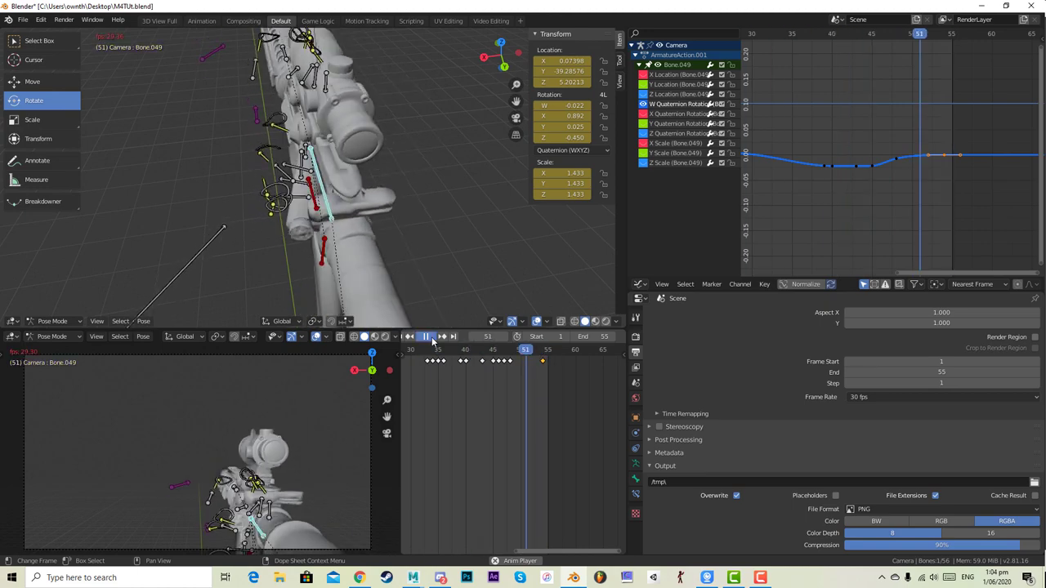
left_click(431, 341)
- Bring the whole rifle into view from the side and save the Blender file
middle_click_drag(283, 273, 348, 261)
left_click(29, 20)
left_click(38, 91)
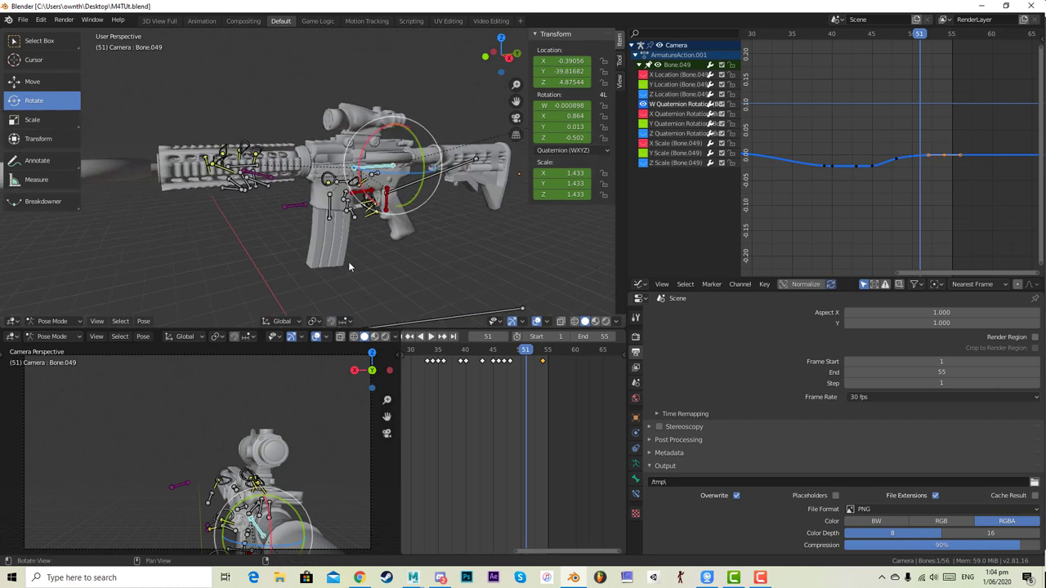
- Select the magazine bone Bone.051 and insert a location and rotation keyframe for it at frame 12
left_click(327, 208)
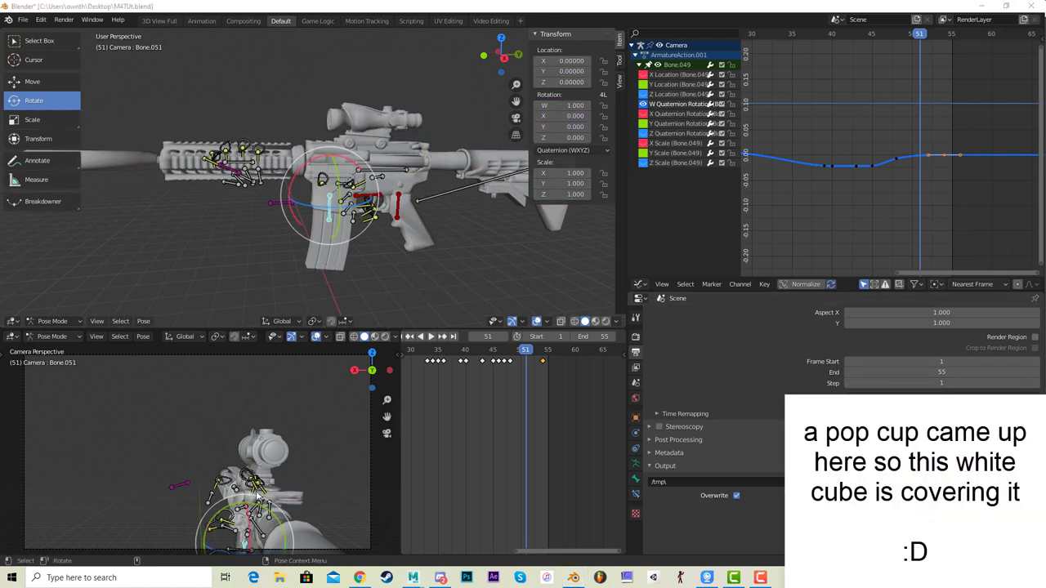
middle_click_drag(436, 404, 561, 397)
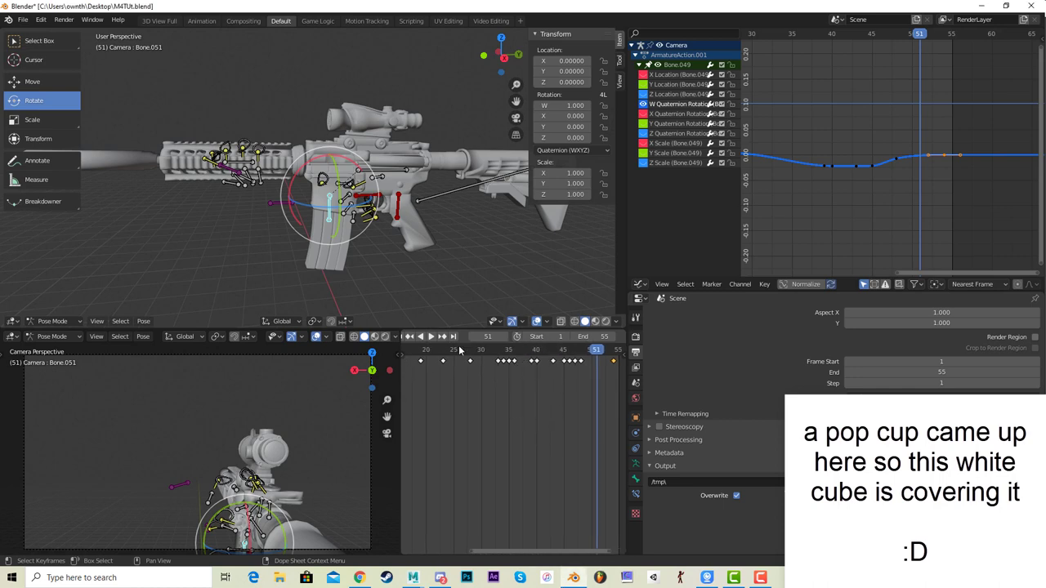
key("space")
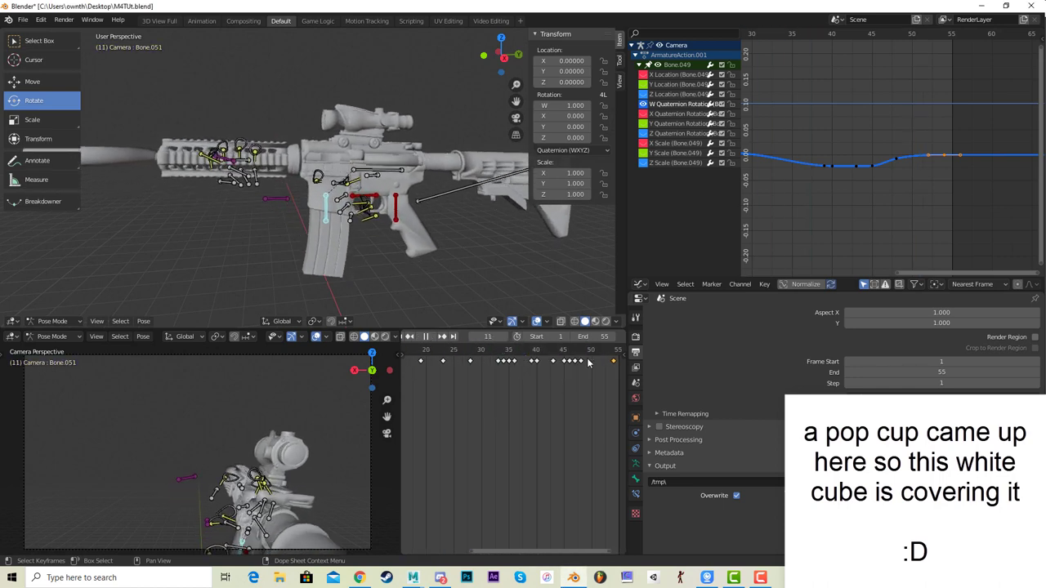
key("space")
mouse_move(441, 201)
middle_mouse_down("shift")
mouse_move(451, 170)
mouse_move(427, 216)
middle_mouse_up("shift")
middle_click_drag(475, 398, 577, 403)
key("space")
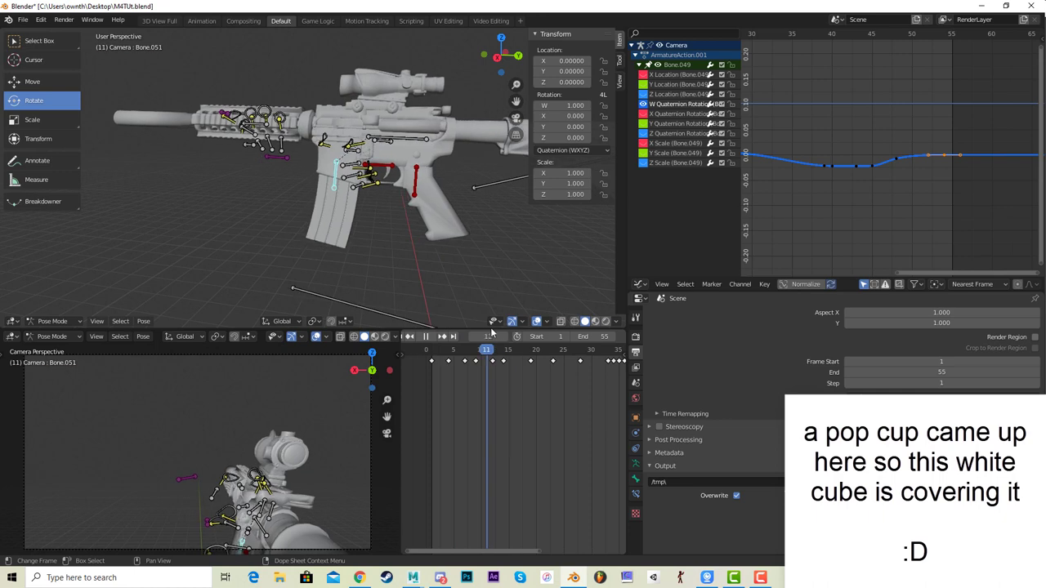
key("space")
key("i")
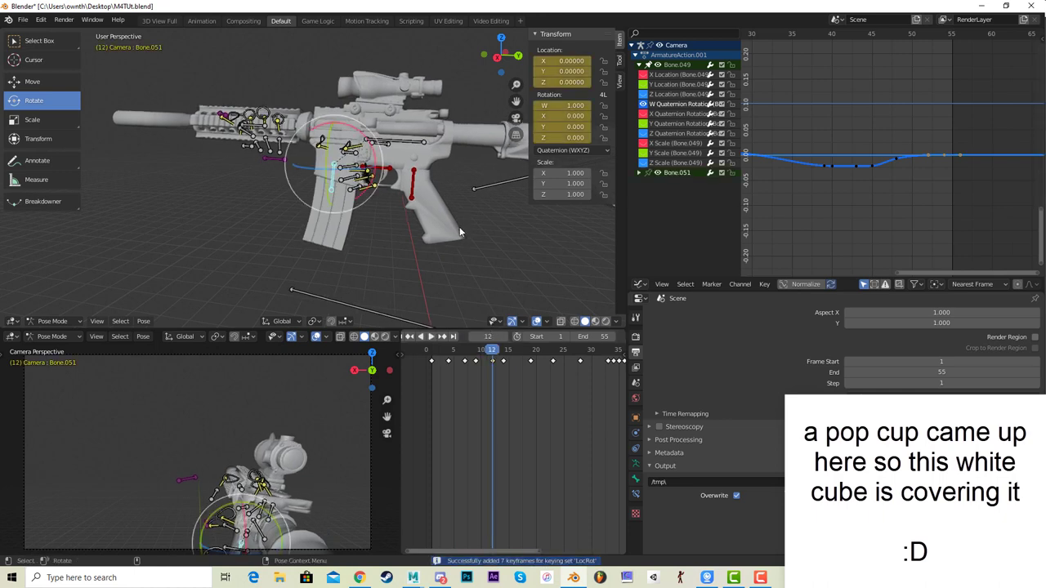
- At frame 15, move Bone.051 straight down out of the rifle to about Y 10.75, Z -2.16 and keyframe it
scroll(448, 238, "up", 4)
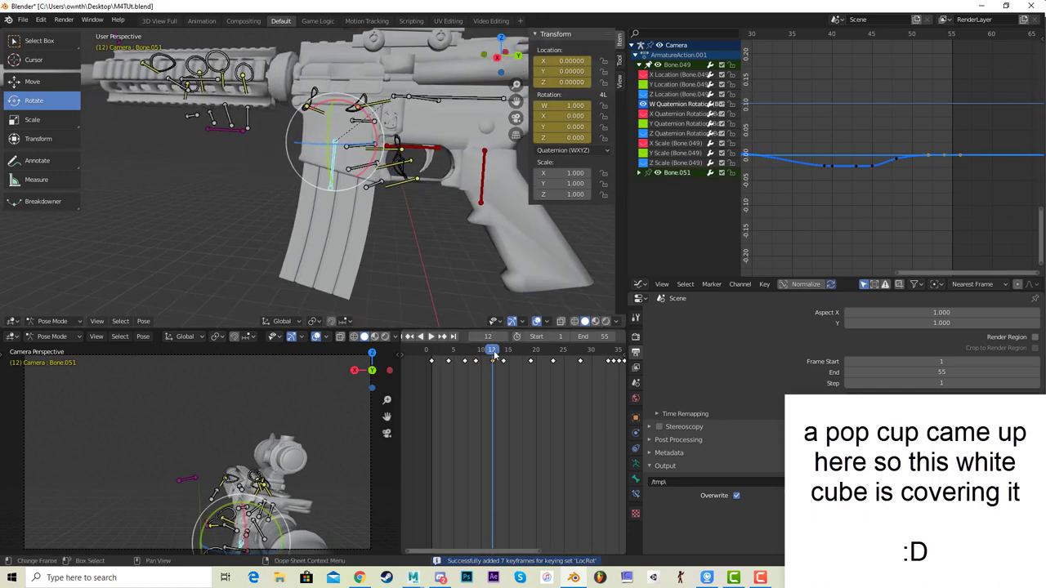
key("space")
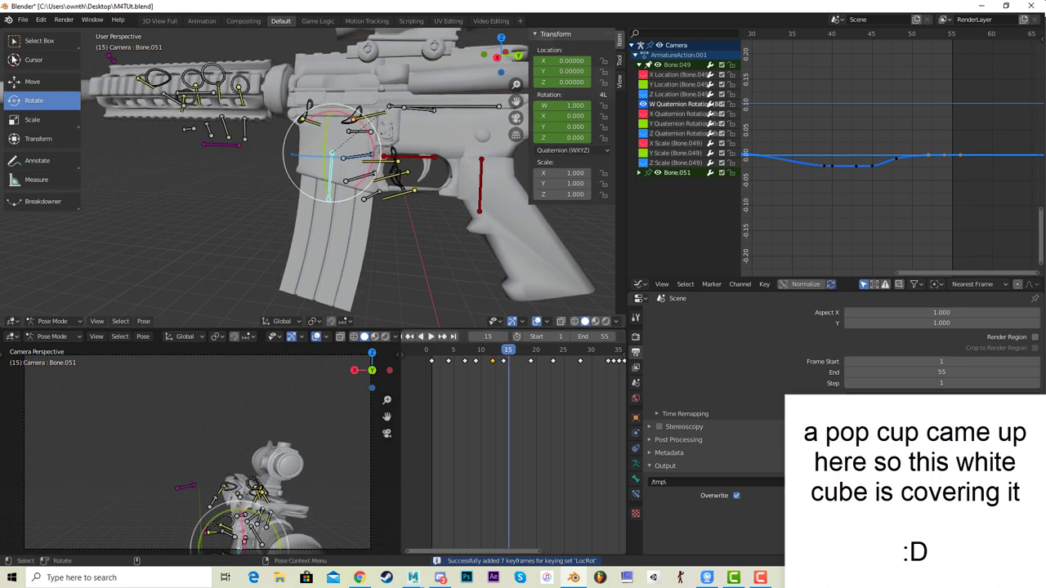
left_click(32, 81)
scroll(446, 239, "down", 4)
left_click_drag(326, 121, 328, 205)
left_click_drag(357, 260, 344, 260)
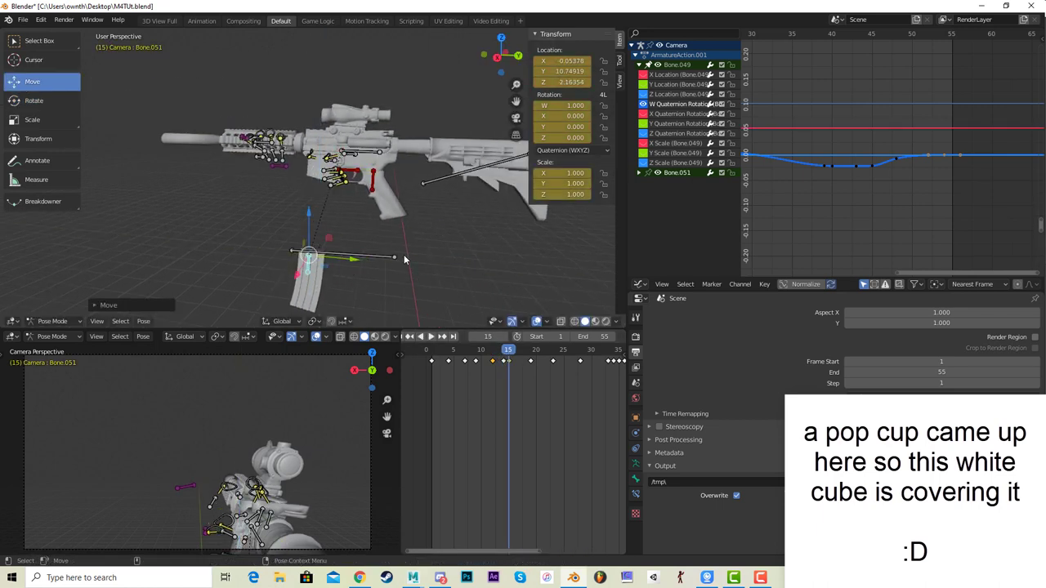
key("i")
- Scrub and play the animation to check the magazine's drop between frames 12 and 47
key("space")
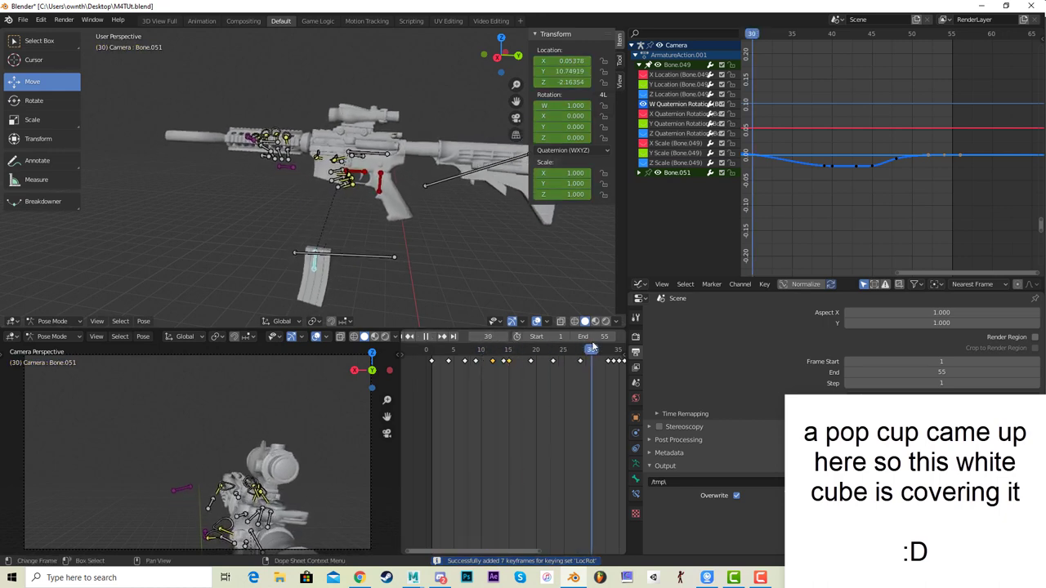
left_click_drag(594, 347, 540, 356)
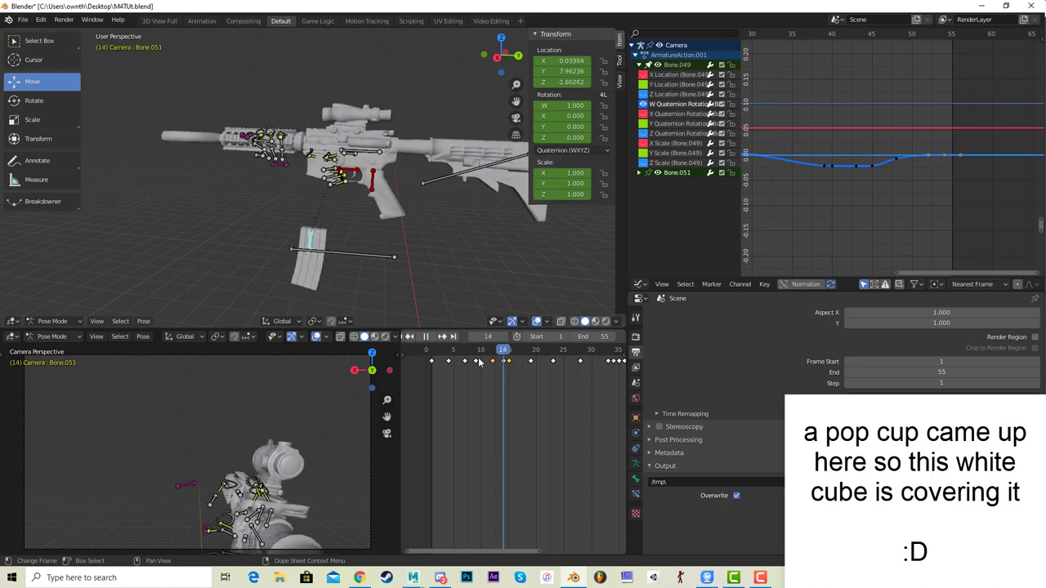
key("Escape")
left_click(430, 337)
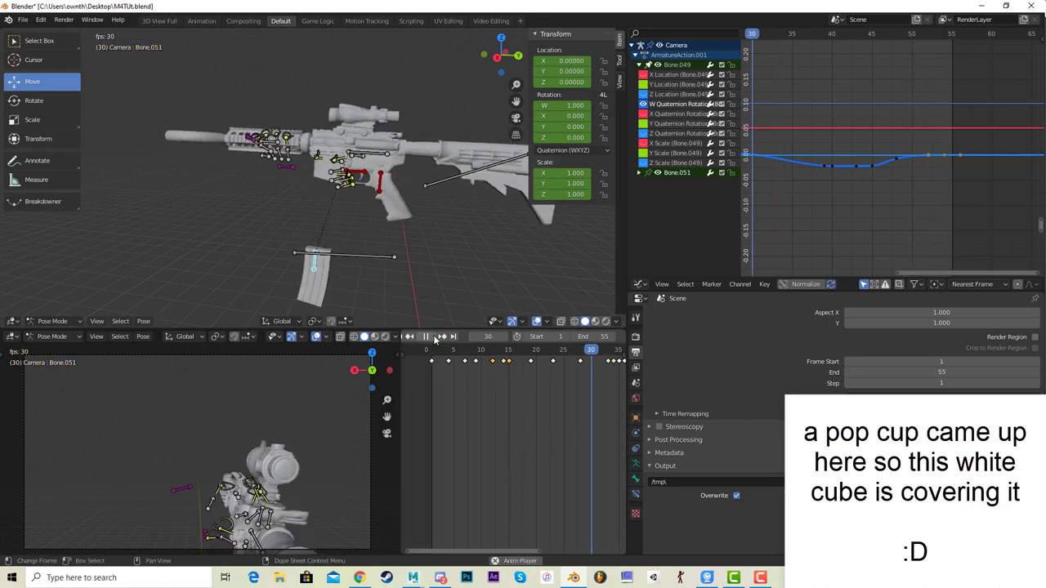
left_click(434, 337)
middle_click_drag(550, 471, 438, 462)
key("space")
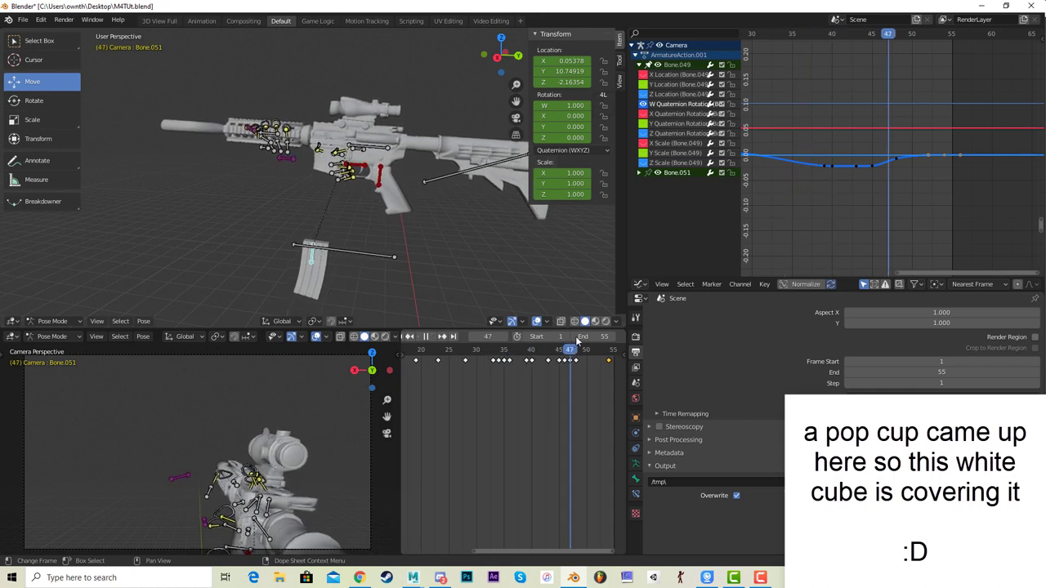
left_click_drag(548, 350, 520, 350)
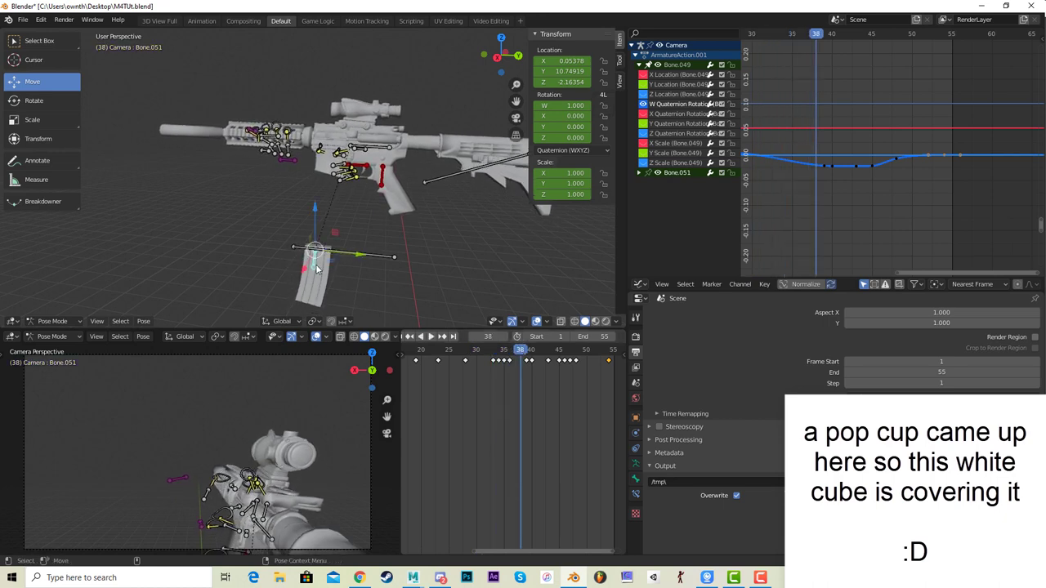
- Examine Bone.051's curves around frames 10 to 40 and scrub the magazine drop from frame 11 to frame 40
middle_click_drag(791, 160, 979, 165)
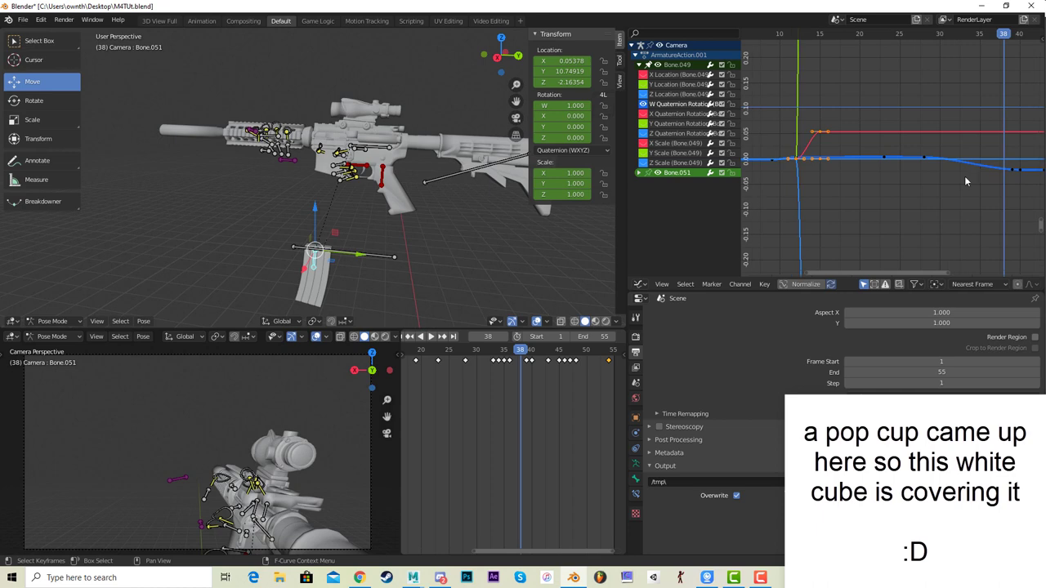
middle_click_drag(429, 379, 465, 382)
key("space")
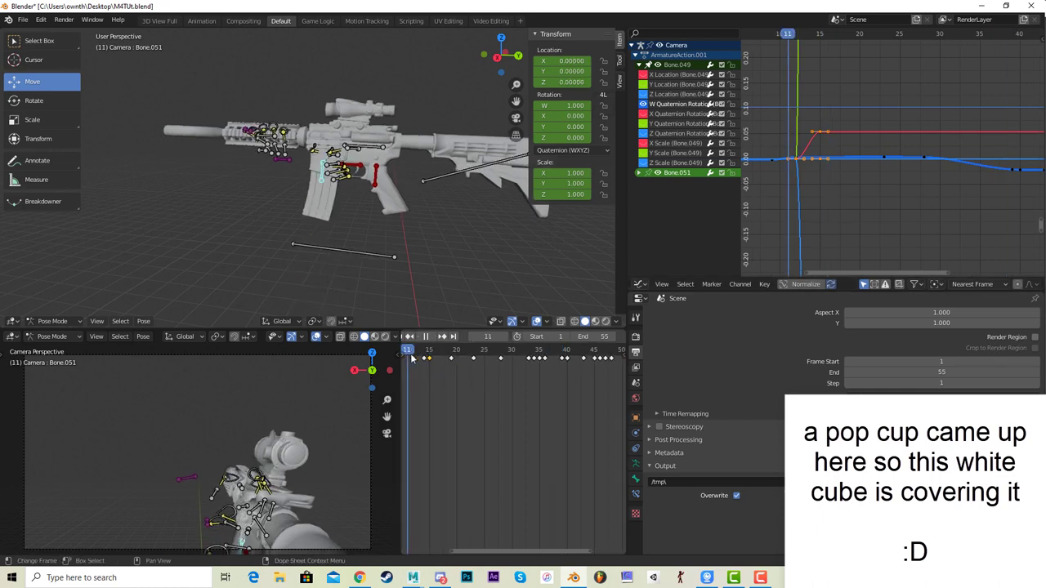
key("Escape")
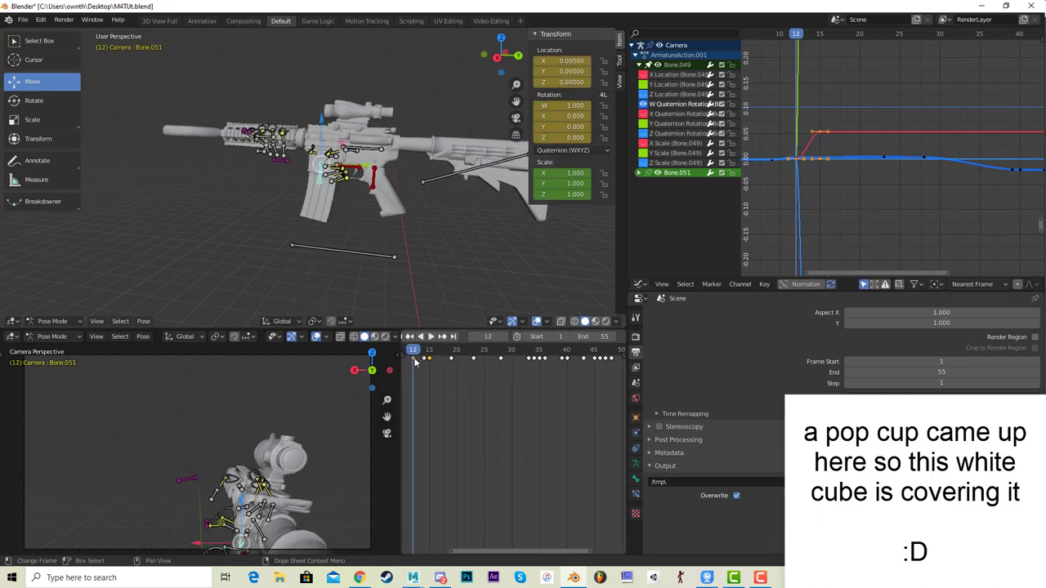
key("ctrl+shift+space")
key("Escape")
key("space")
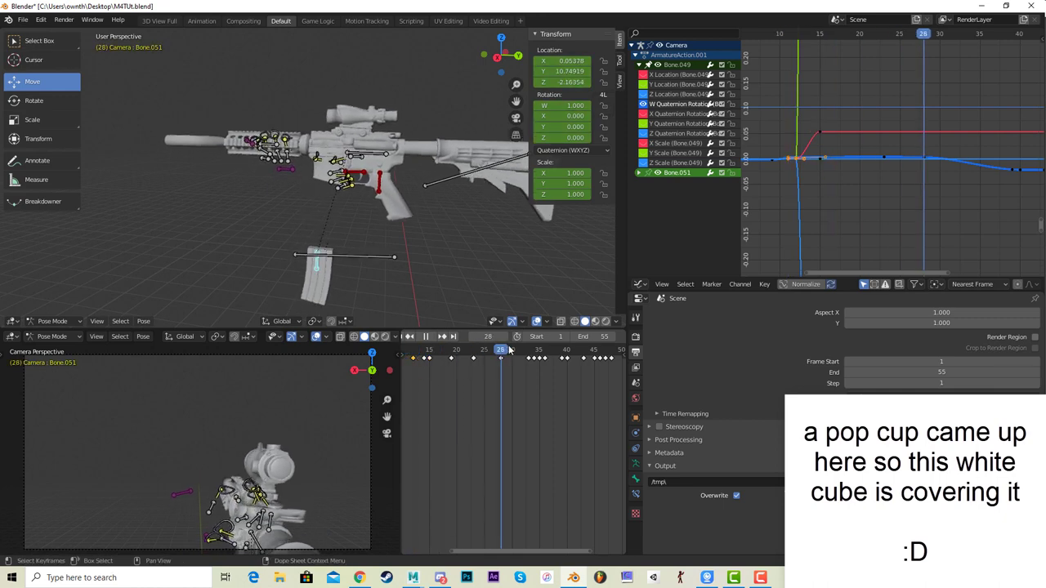
key("space")
scroll(500, 388, "down", 4)
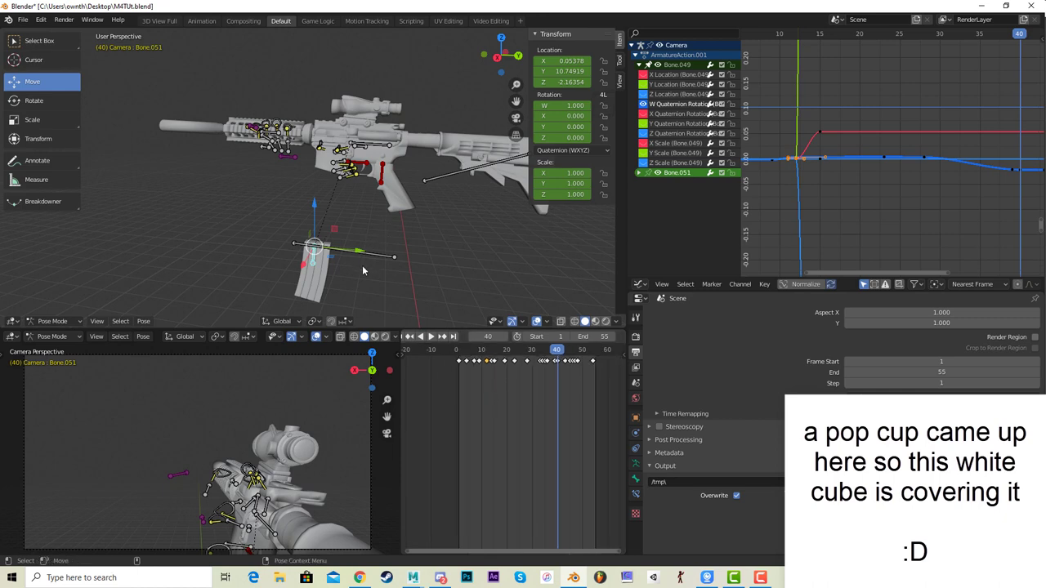
- Return to frame 1 and scrub forward to review the magazine's motion from the start
left_click(455, 351)
key("space")
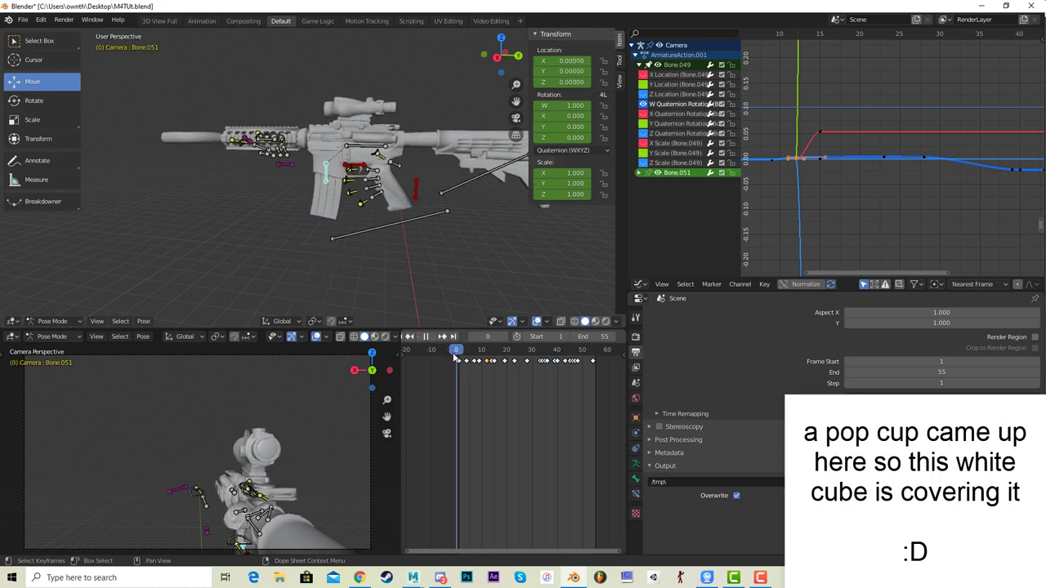
key("space")
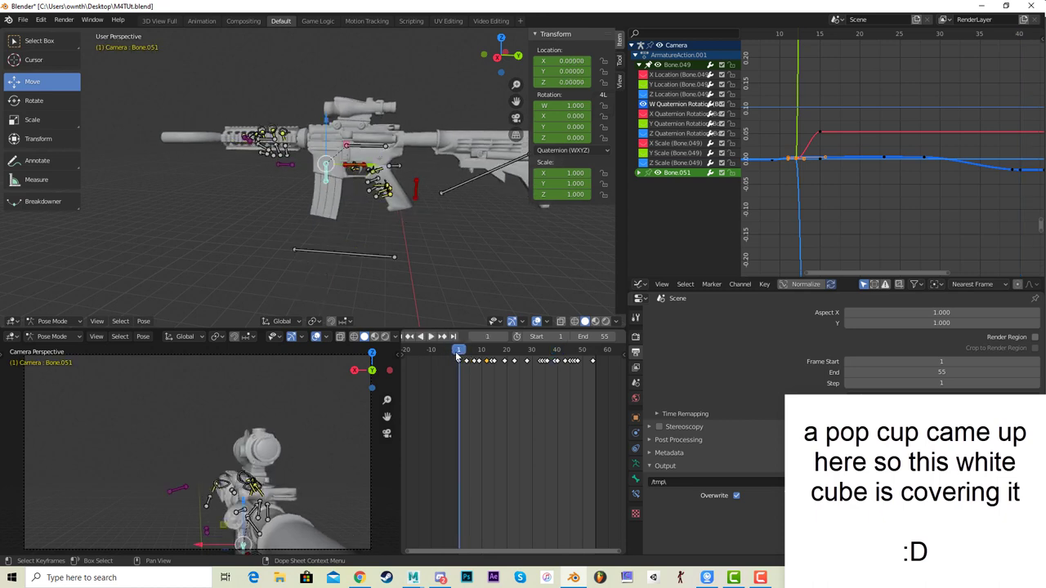
scroll(482, 377, "up", 2)
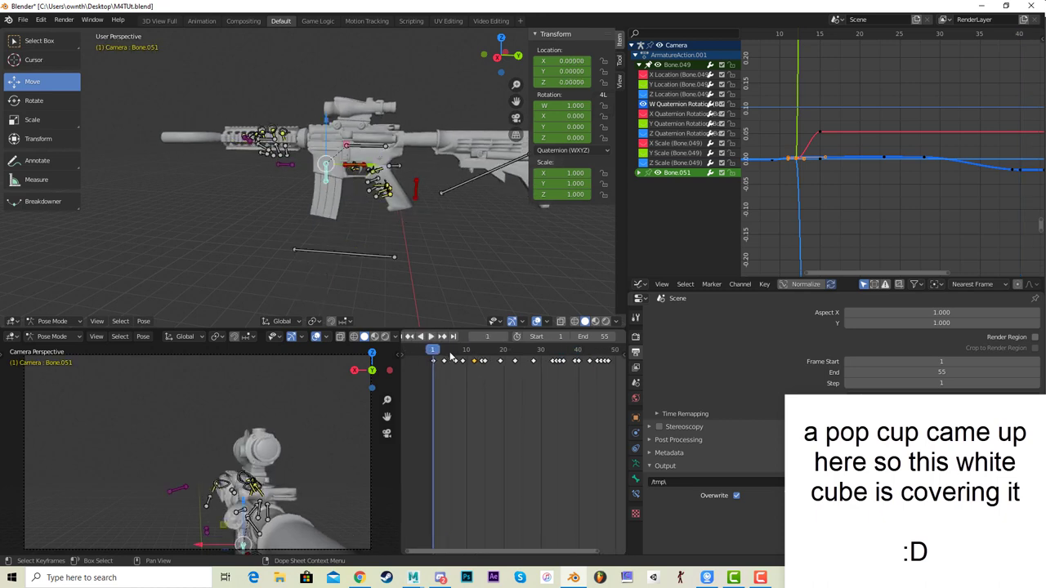
key("space")
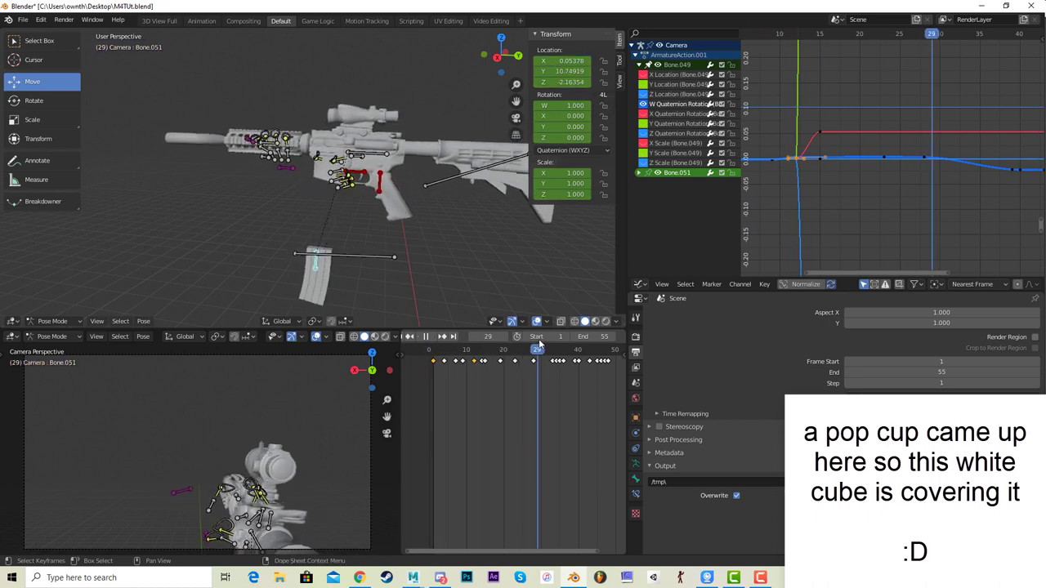
key("space")
- Try deleting the keyframes between frames 1 and 12, scrub the timeline, and undo the deletion
left_click(464, 352)
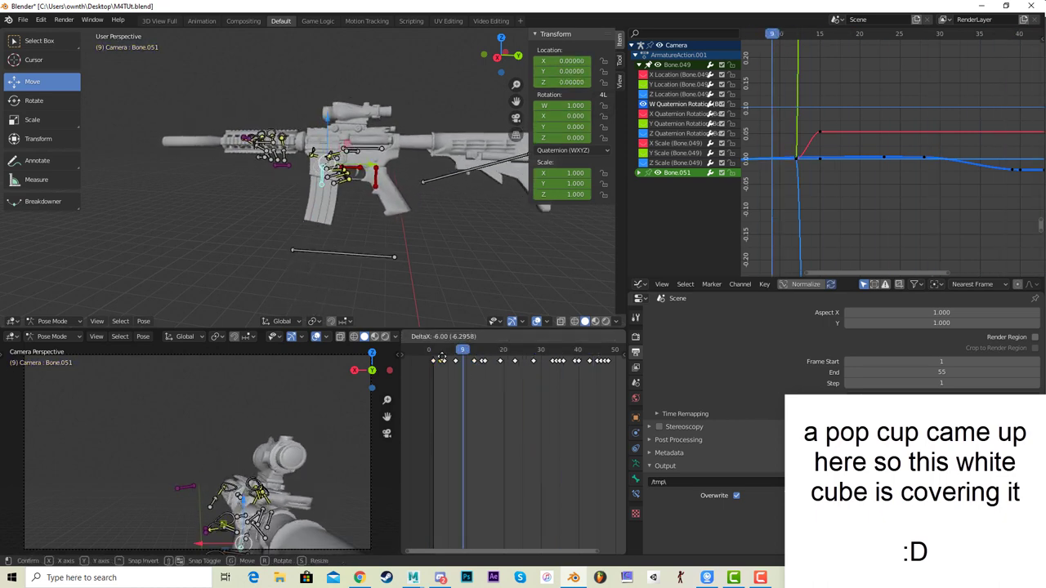
left_click_drag(466, 374, 603, 351)
key("x")
left_click(439, 358)
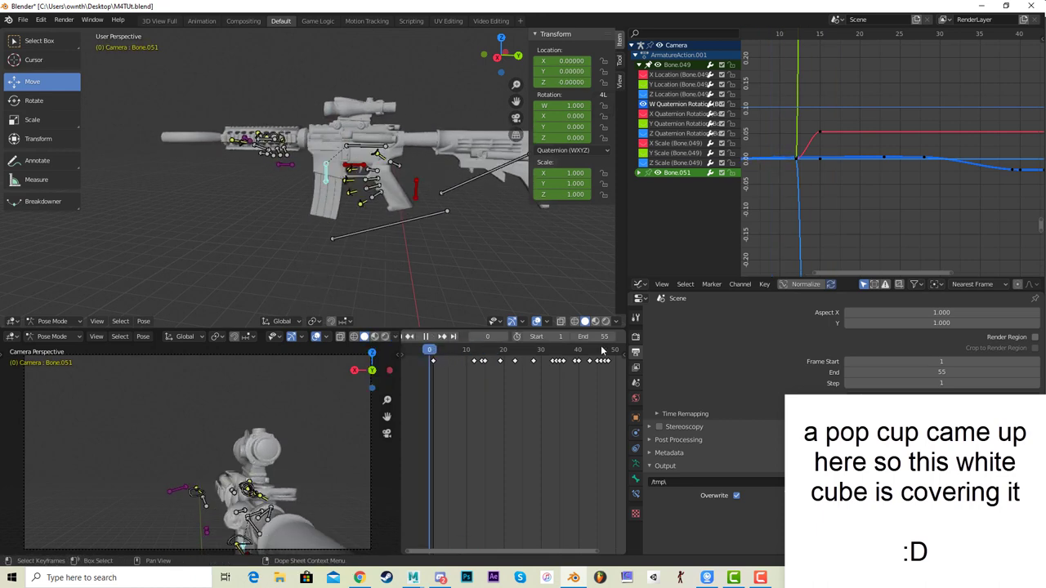
mouse_move(433, 347)
left_mouse_down()
mouse_move(462, 352)
mouse_move(428, 358)
left_mouse_up()
key("ctrl+z")
key("space")
key("Home")
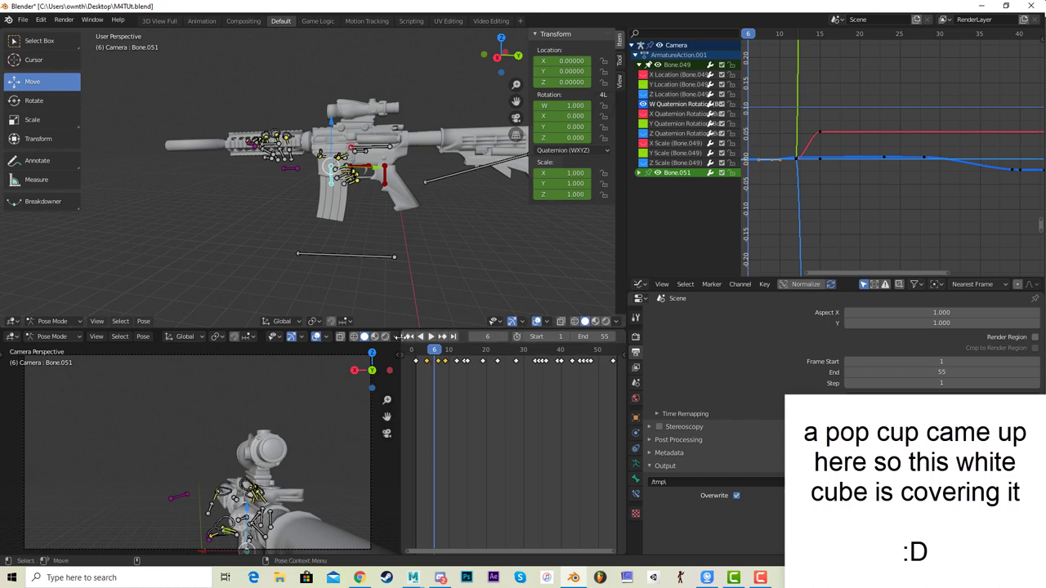
- Switch the timeline area to the Dope Sheet, bring its keyframes into view, and change it back to the Timeline
middle_click_drag(417, 374, 622, 364)
scroll(468, 337, "up", 4)
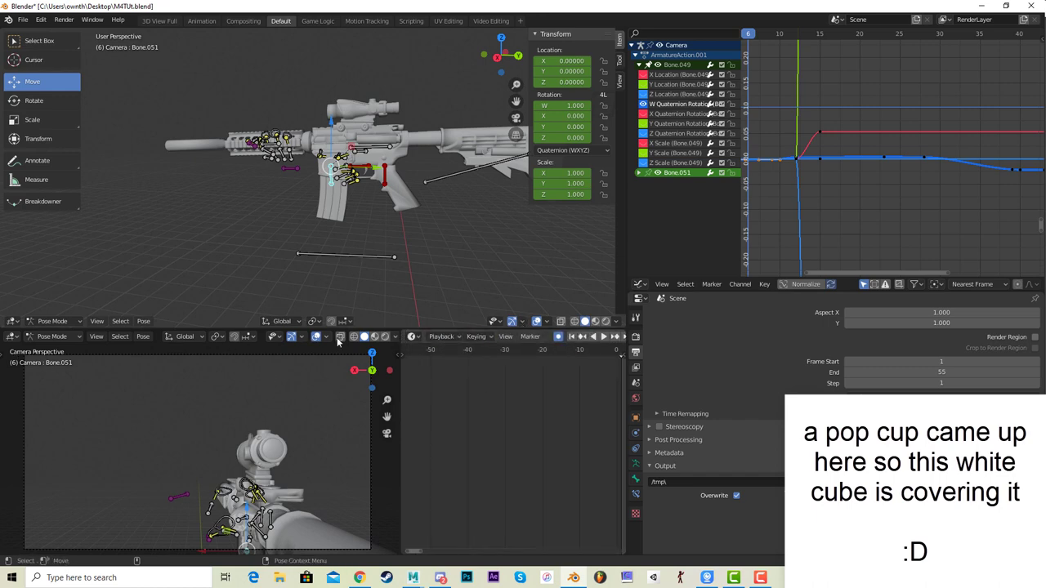
left_click(413, 337)
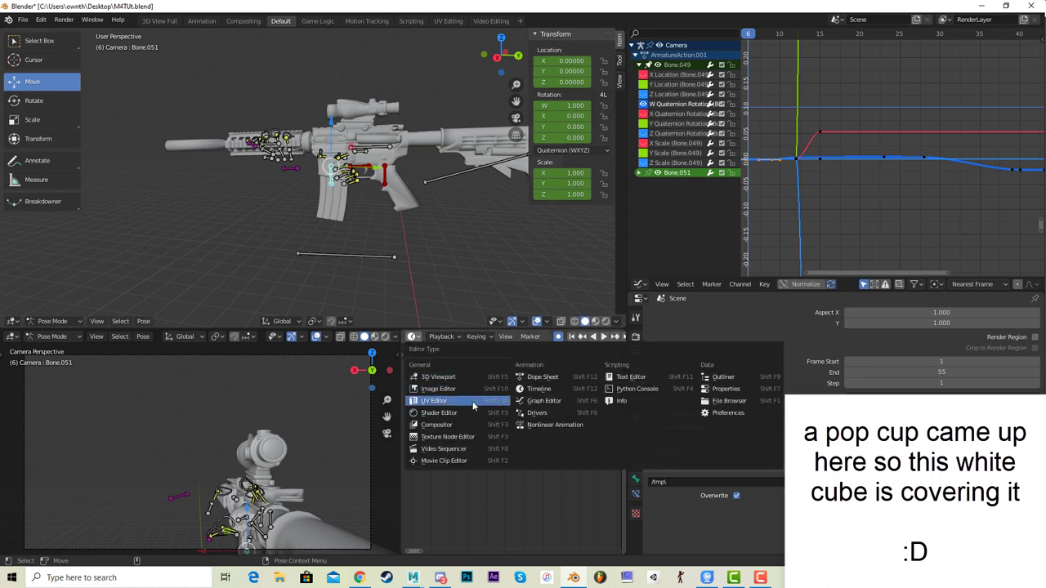
left_click(562, 377)
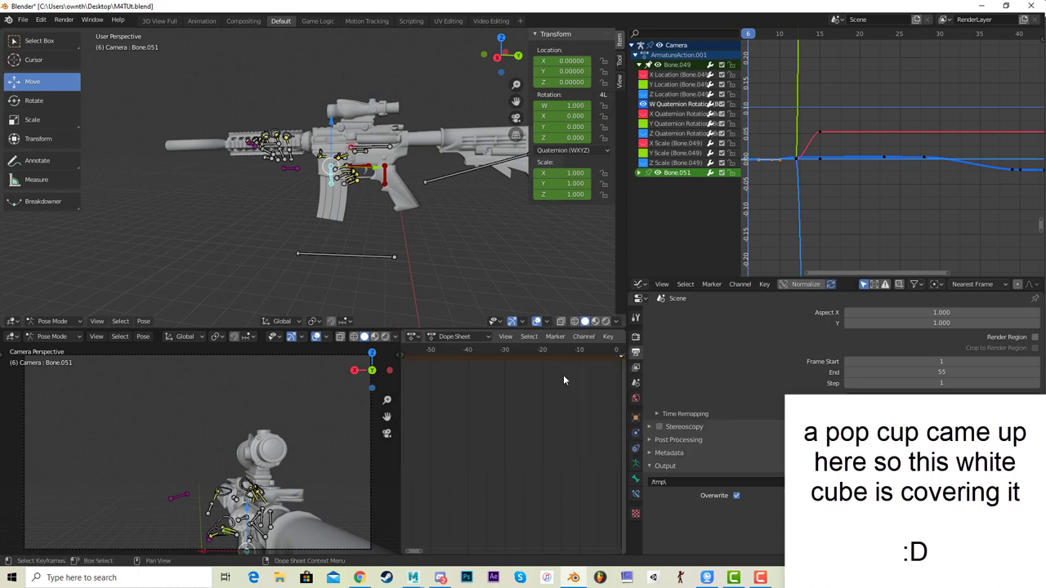
scroll(545, 390, "down", 19)
scroll(556, 394, "up", 18)
middle_click_drag(561, 392, 489, 490)
scroll(503, 397, "up", 4)
left_click(505, 397)
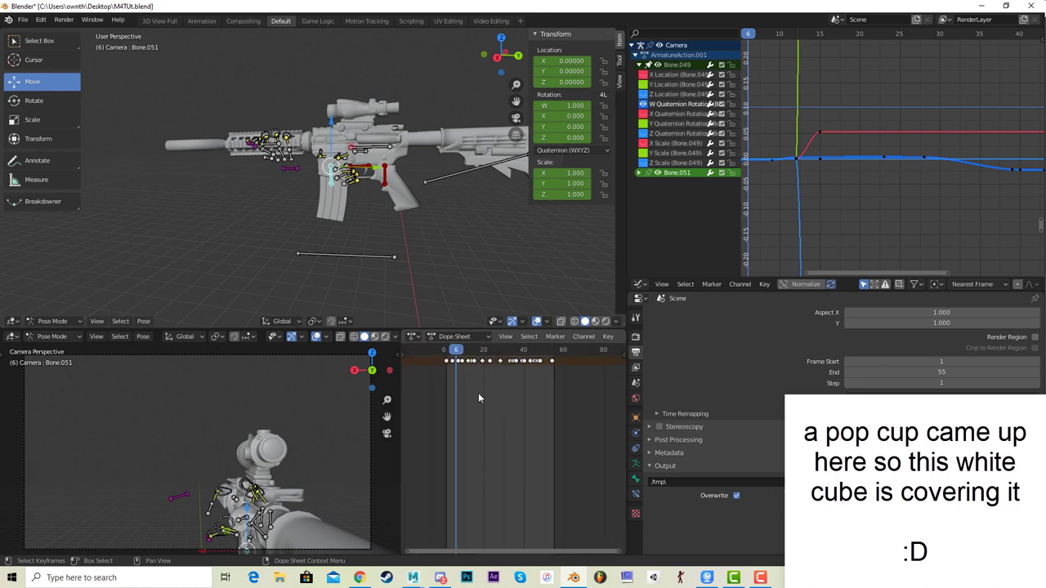
left_click(414, 336)
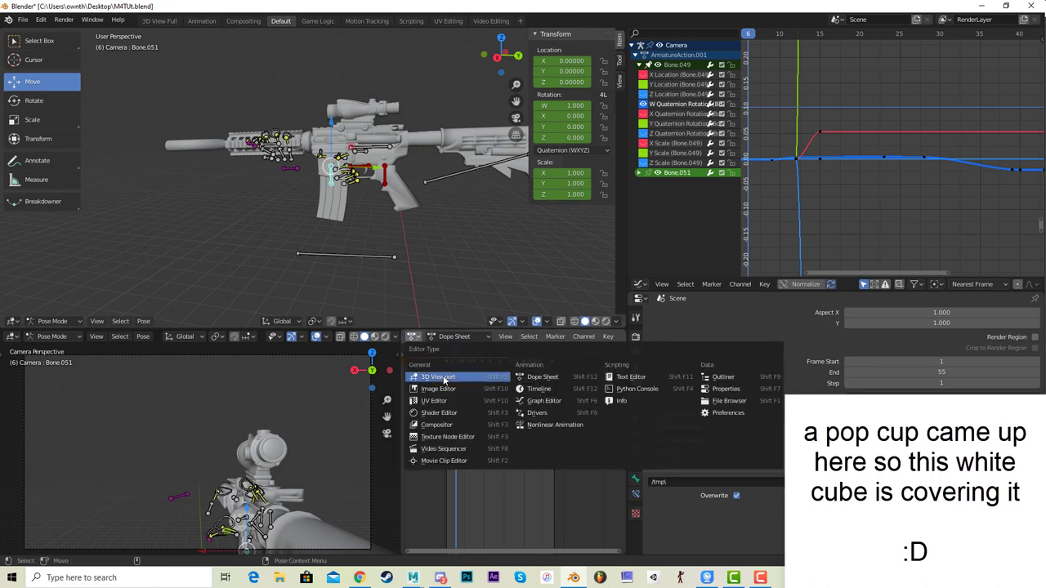
left_click(552, 391)
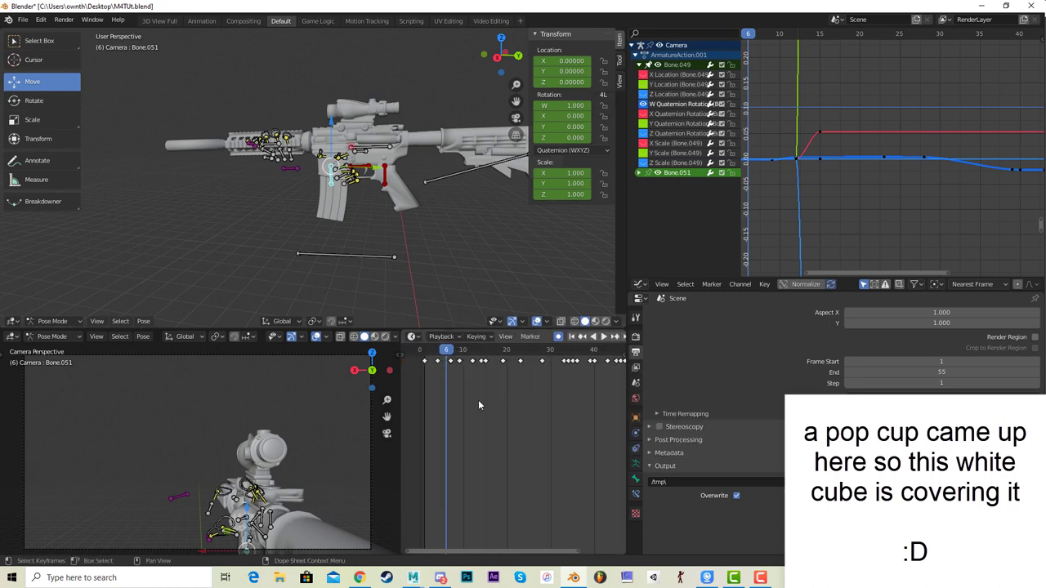
- Play the reload animation and scrub through the magazine drop up to frame 40
key("space")
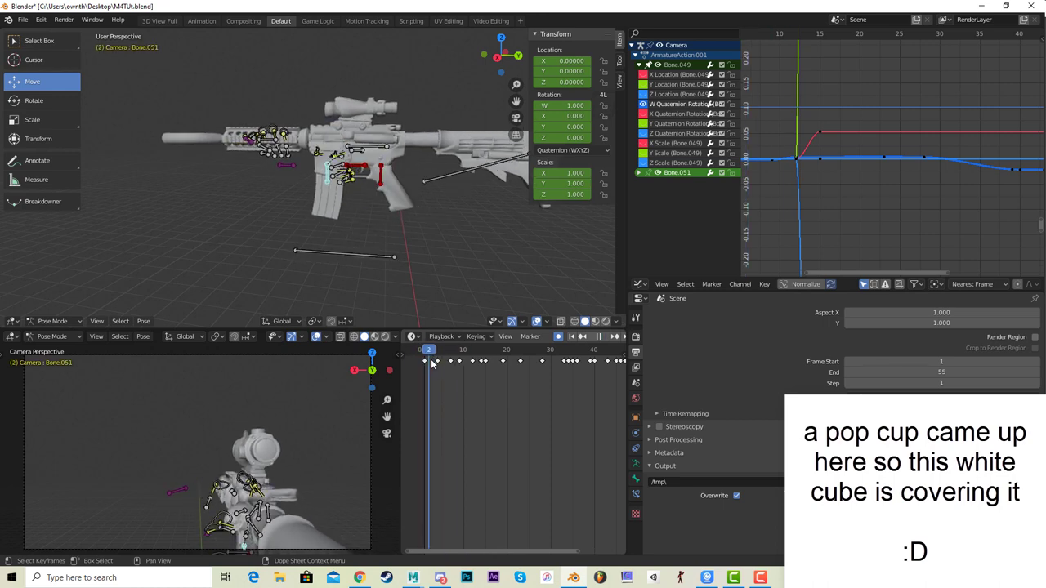
left_click_drag(471, 361, 595, 351)
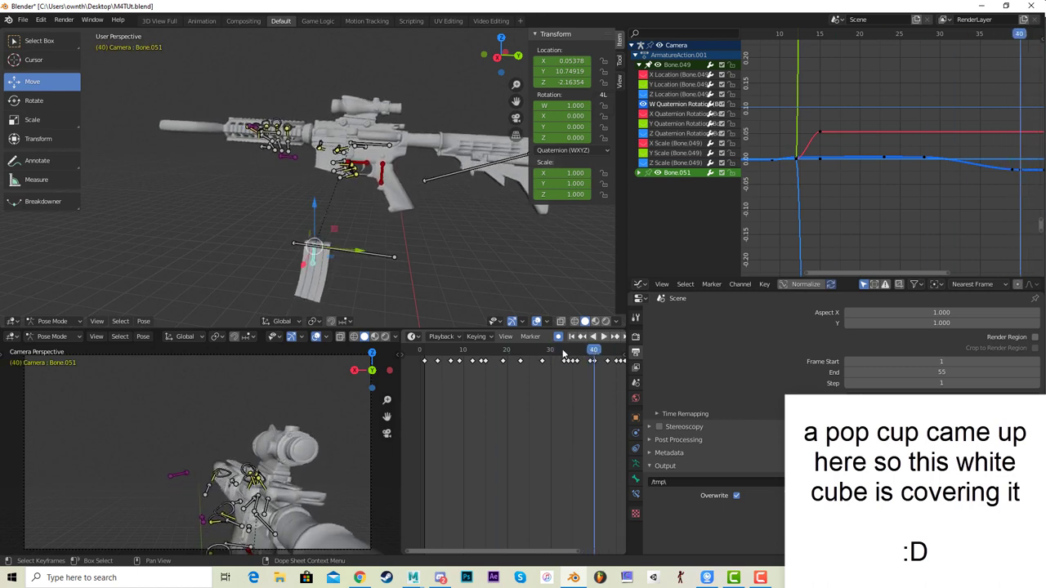
left_click(603, 336)
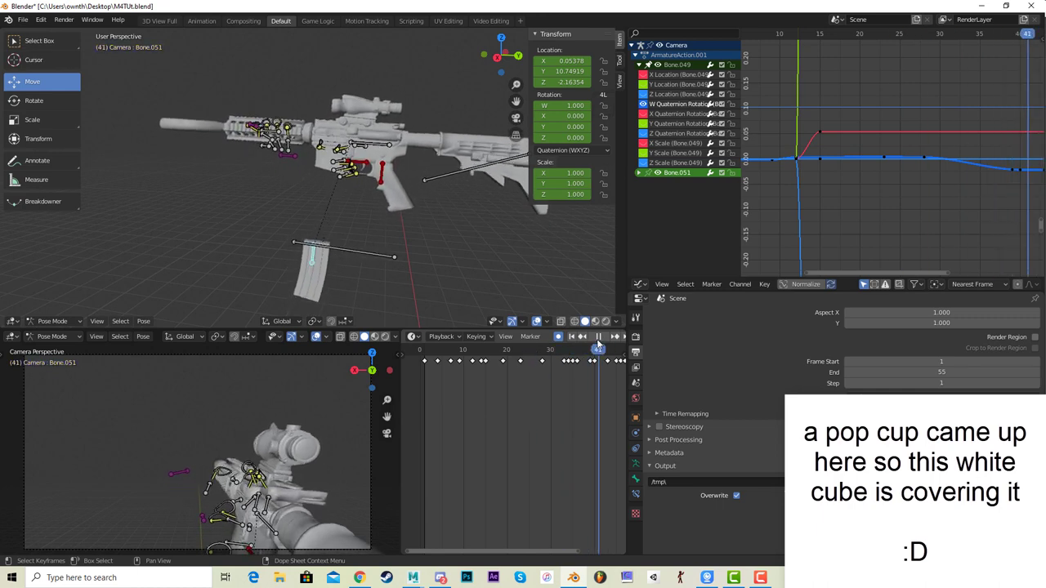
- At frame 40, set Bone.051's X, Y and Z location to 0
mouse_move(598, 347)
left_mouse_down()
mouse_move(582, 348)
mouse_move(596, 348)
left_mouse_up()
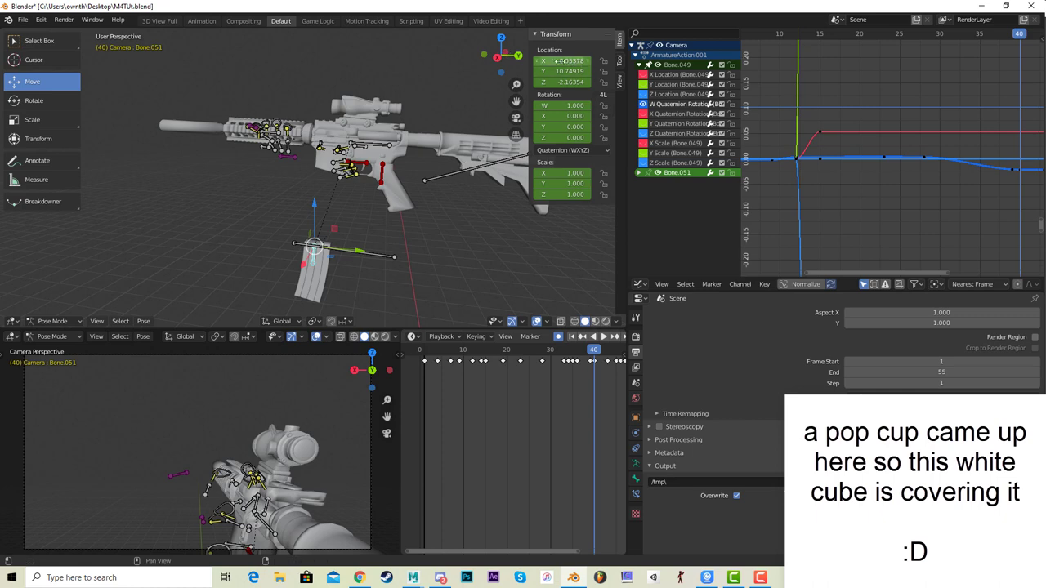
type("0")
key("Return")
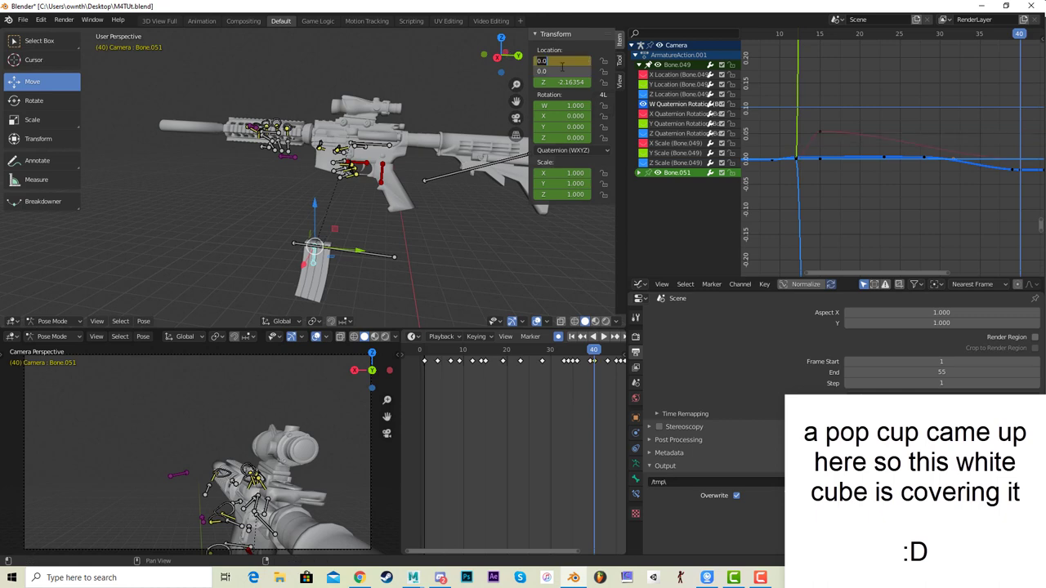
key("Return")
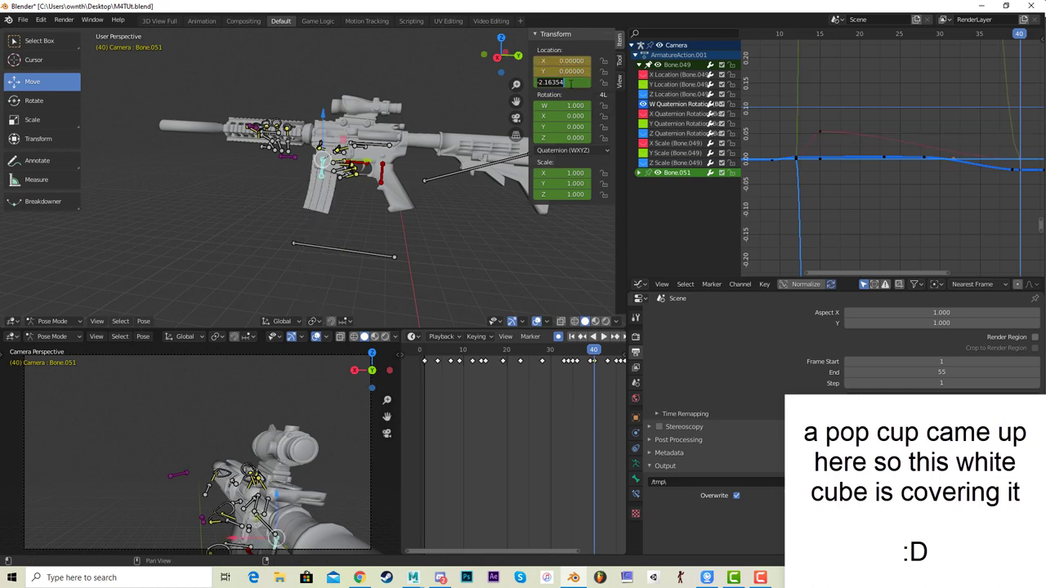
type("0")
key("Return")
- At frame 37, move Bone.051 down along the global Z axis to a local Y location of about 3.4
key("space")
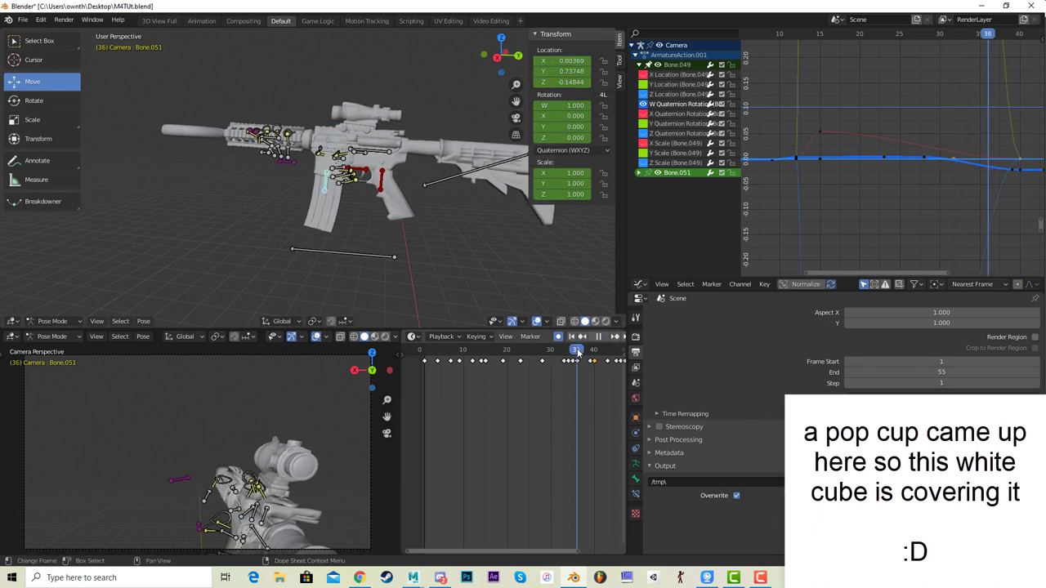
mouse_move(567, 350)
left_mouse_down()
mouse_move(479, 370)
mouse_move(561, 359)
mouse_move(612, 335)
mouse_move(582, 346)
left_mouse_up()
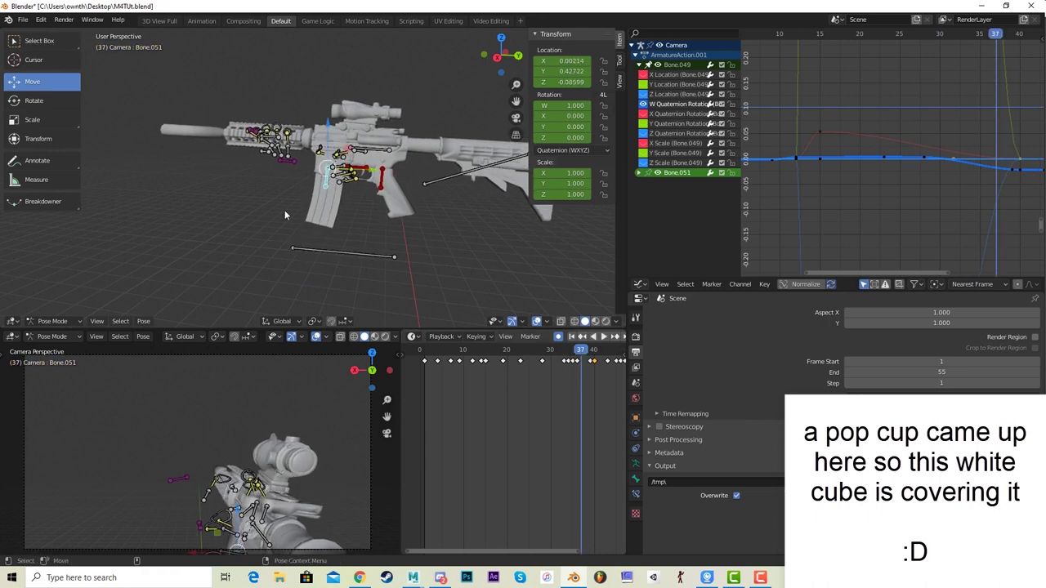
key("g")
key("z")
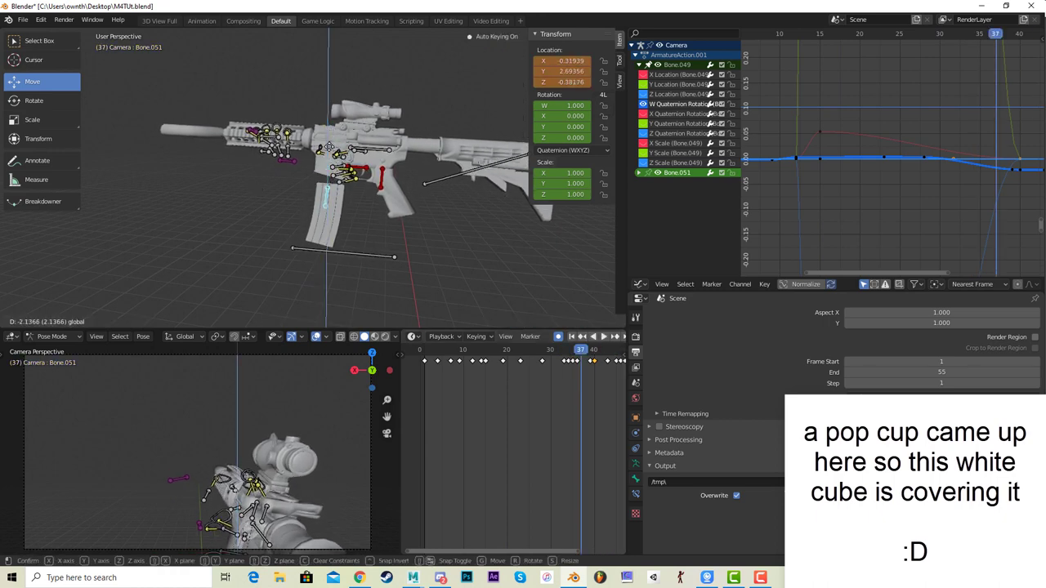
left_click(351, 191)
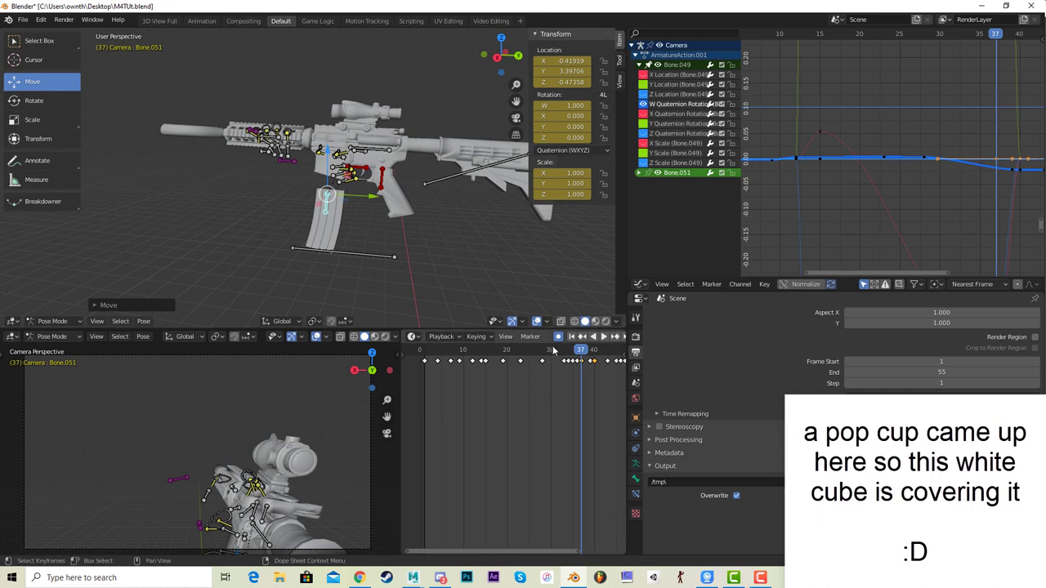
- Play the reload back from frame 0 to review the magazine's return, and save the file
left_click(604, 336)
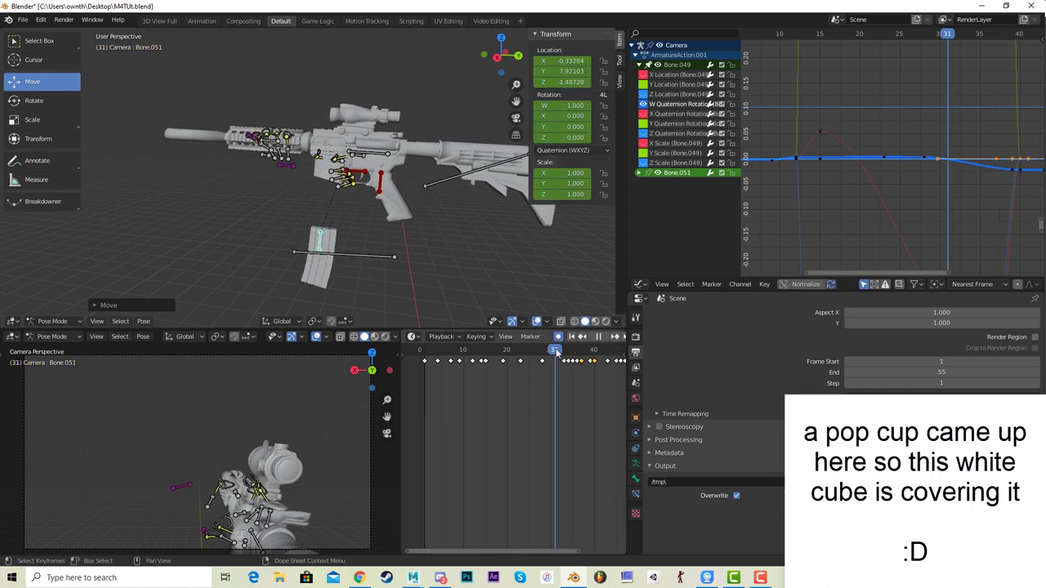
left_click(601, 338)
left_click_drag(603, 350, 420, 351)
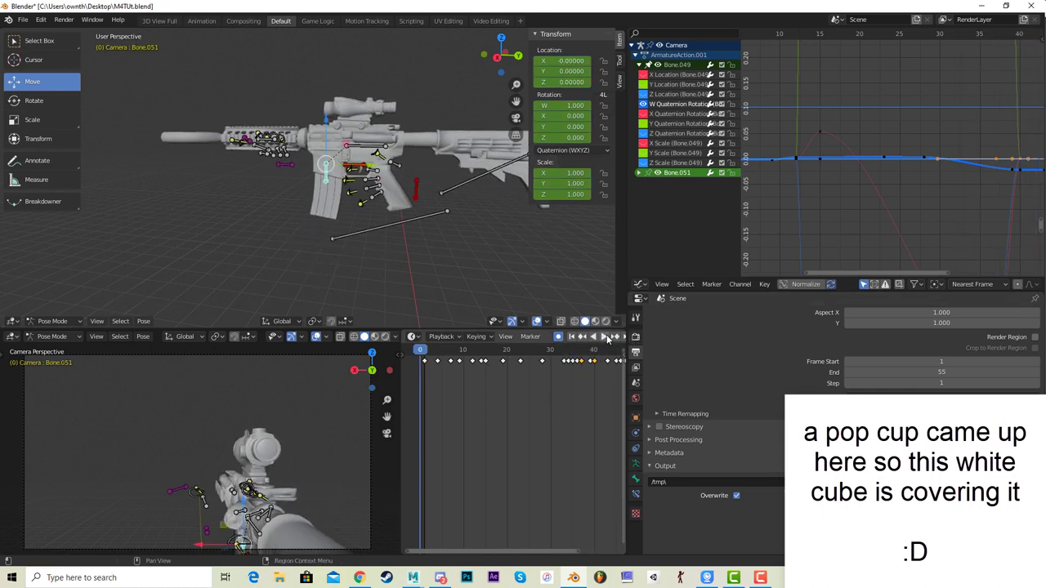
left_click(606, 337)
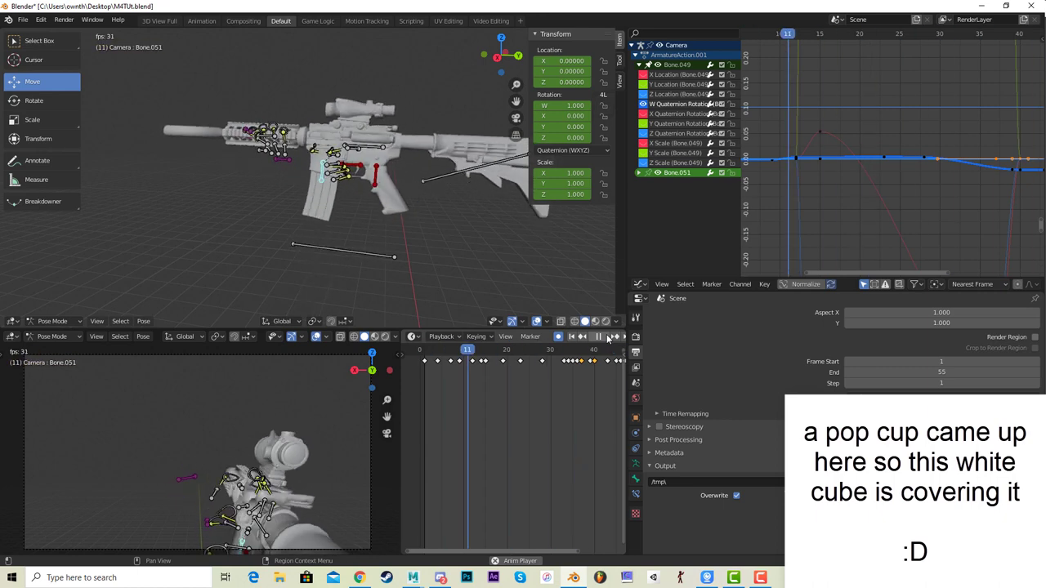
left_click(608, 336)
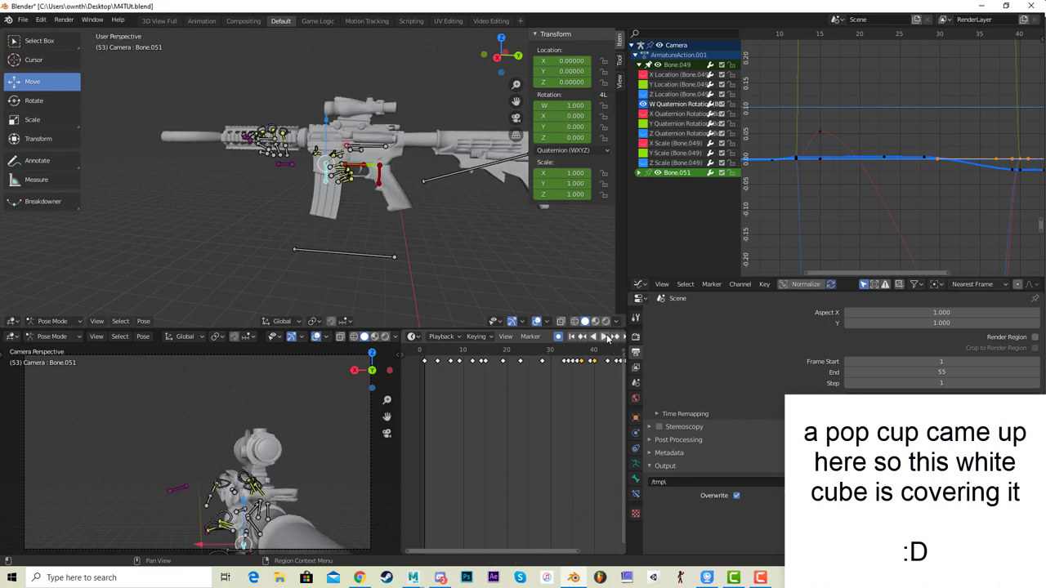
left_click(23, 20)
left_click(37, 103)
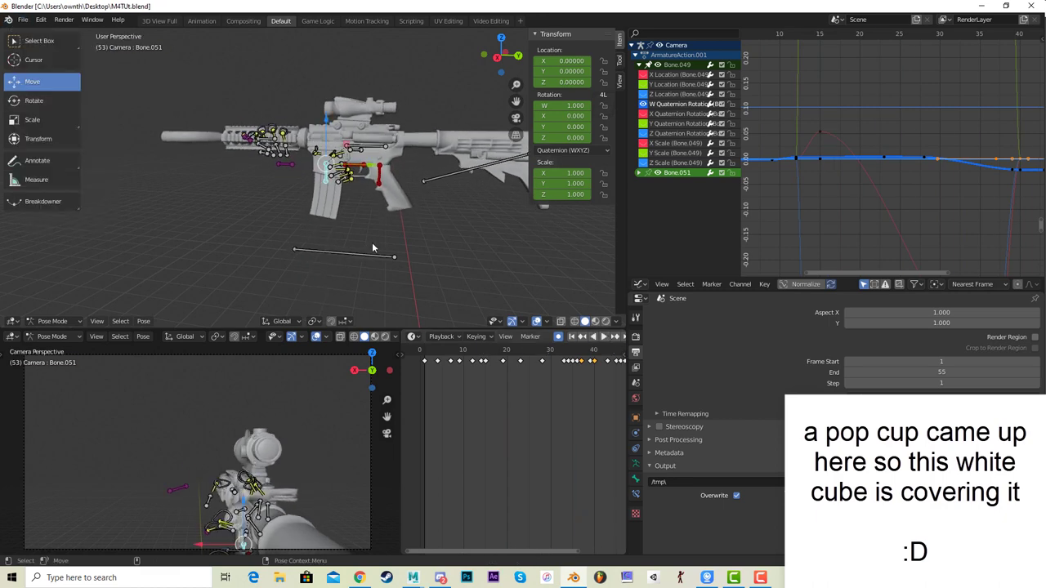
- Try revealing the armature's hidden bones in Pose Mode
middle_click_drag(431, 241, 455, 253)
key("alt+h")
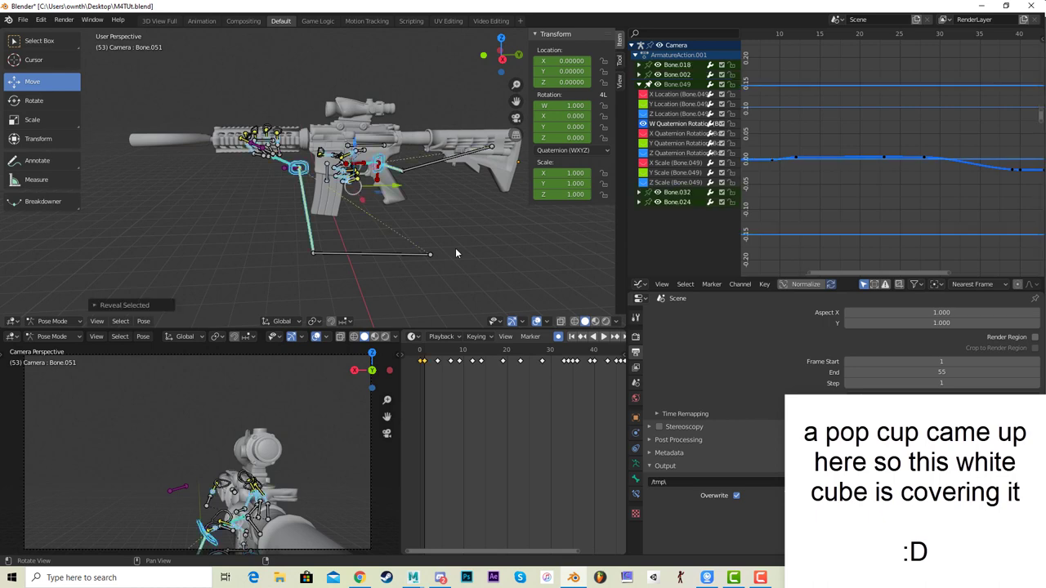
key("alt+a")
middle_click_drag(455, 248, 491, 251)
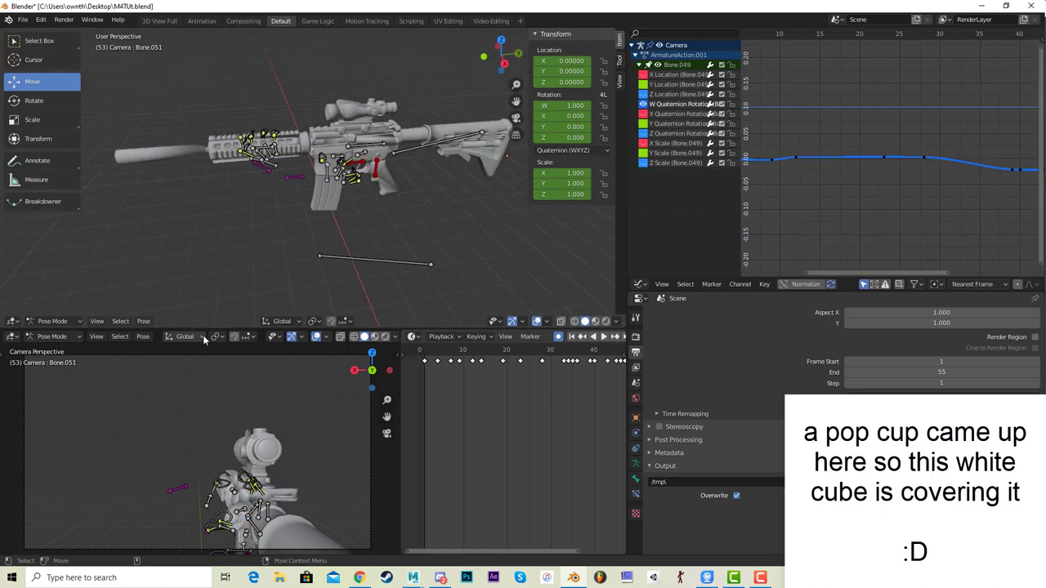
- Switch to Object Mode and reveal the hidden arm meshes
left_click(51, 320)
left_click(62, 317)
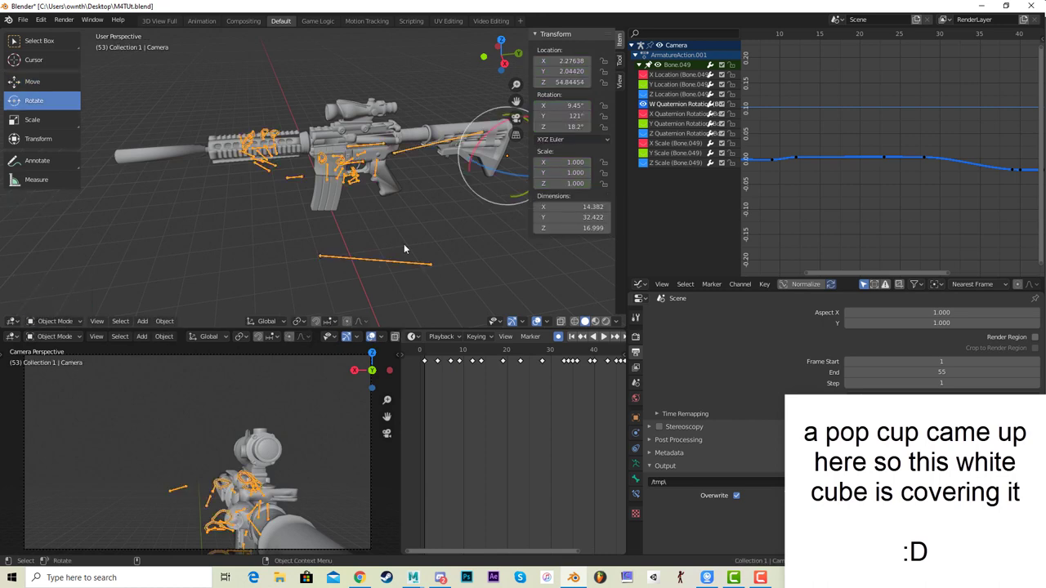
left_click(449, 236)
key("alt+h")
left_click(451, 236)
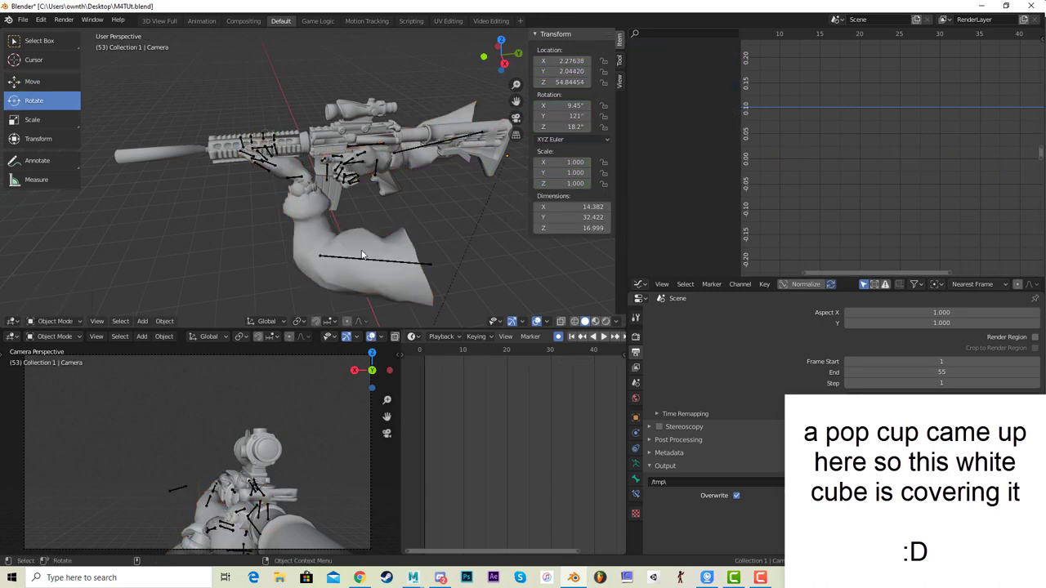
- Select the armature and return it to Pose Mode
left_click(363, 255)
middle_click_drag(363, 255, 377, 200)
left_click(393, 230)
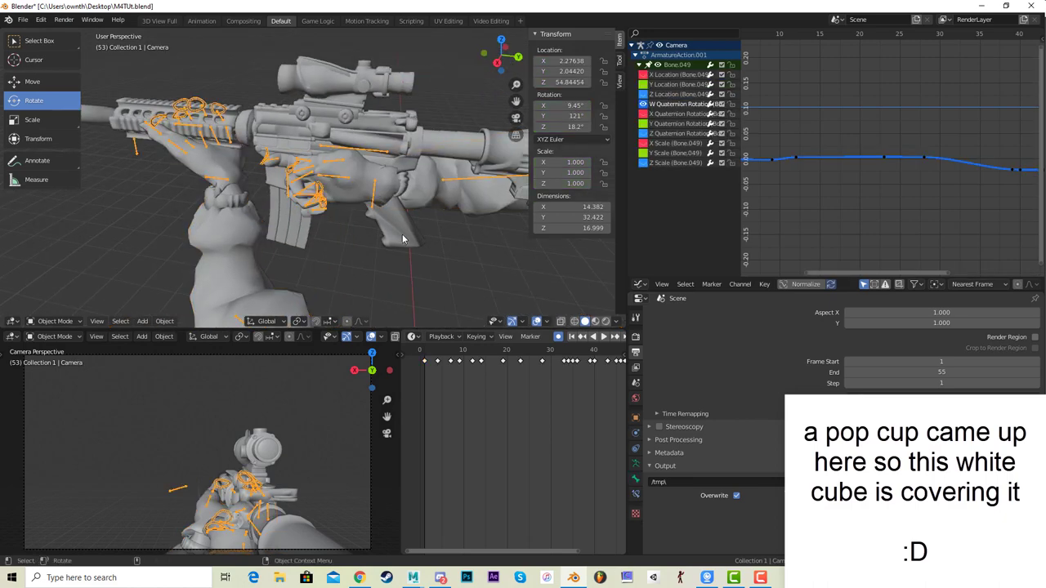
key("ctrl+Tab")
- Select Bone.023 on the left hand and delete its keyframe at frame 0, with the playhead returned to frame 1
left_click_drag(430, 353, 418, 353)
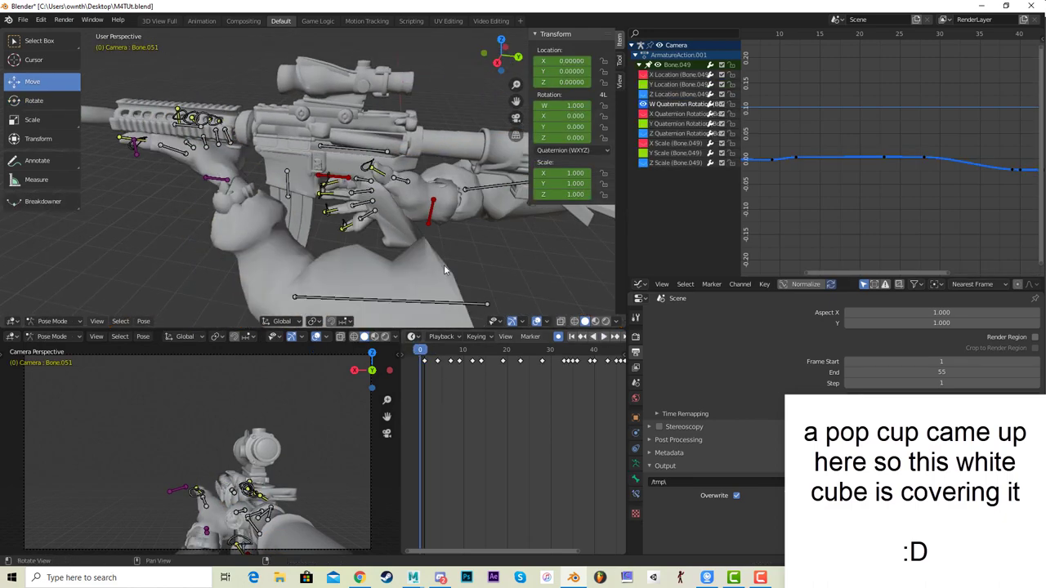
middle_click_drag(446, 270, 480, 296)
left_click(390, 305)
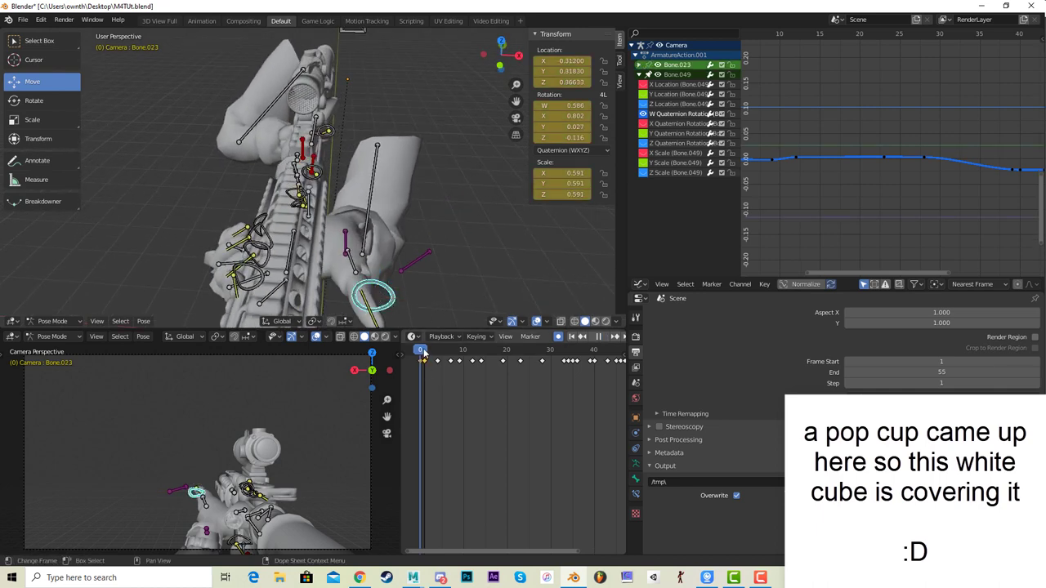
left_click(423, 351)
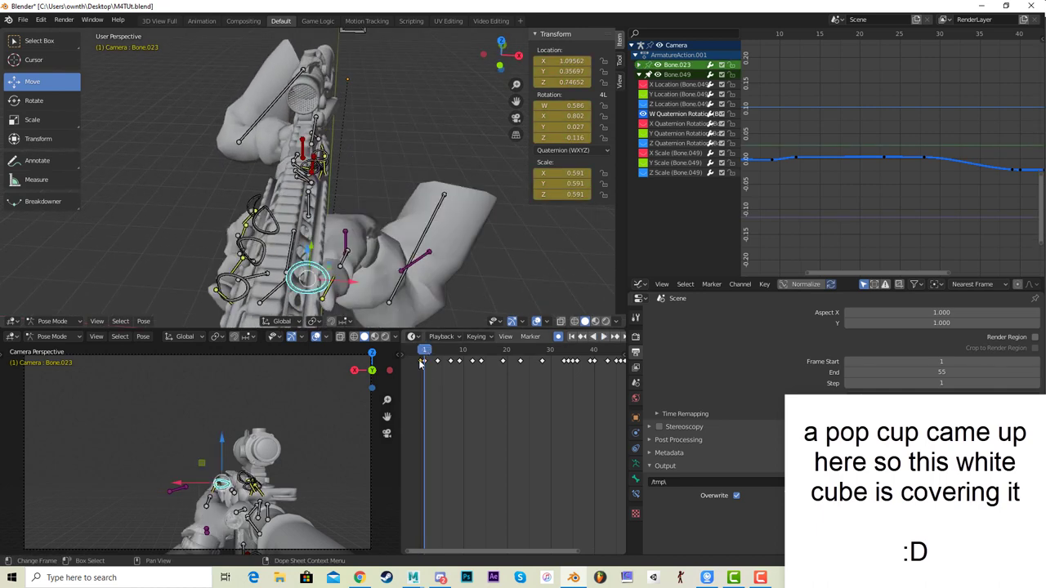
key("x")
left_click(420, 364)
mouse_move(429, 351)
left_mouse_down()
mouse_move(452, 351)
mouse_move(425, 351)
left_mouse_up()
- Clear the bone selection and select the right wrist control R_Wrist_Loc at frame 1
middle_click_drag(433, 185, 368, 380)
key("a")
left_click(414, 226)
key("space")
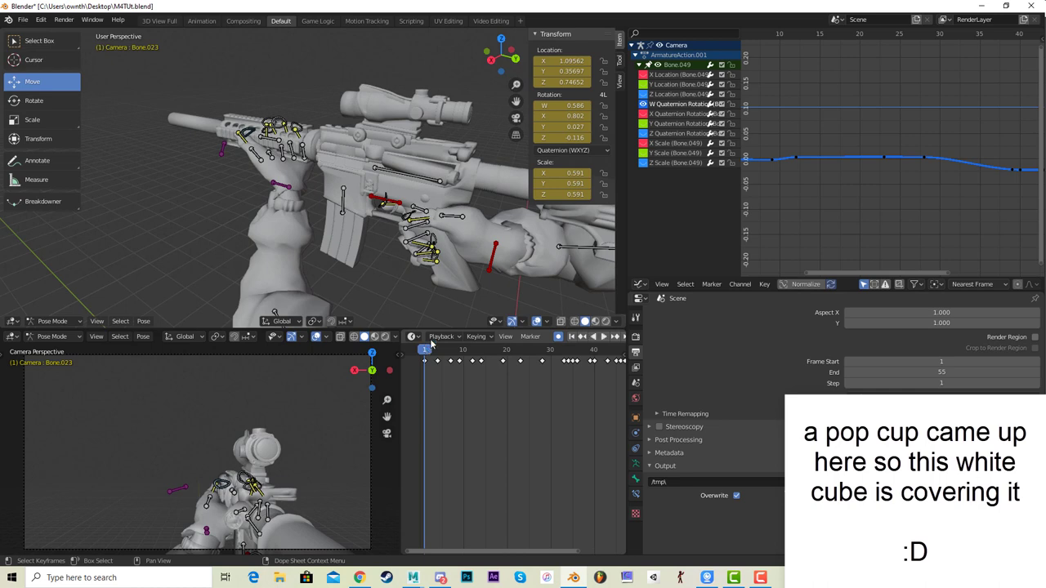
scroll(429, 238, "up", 3)
left_click(448, 217)
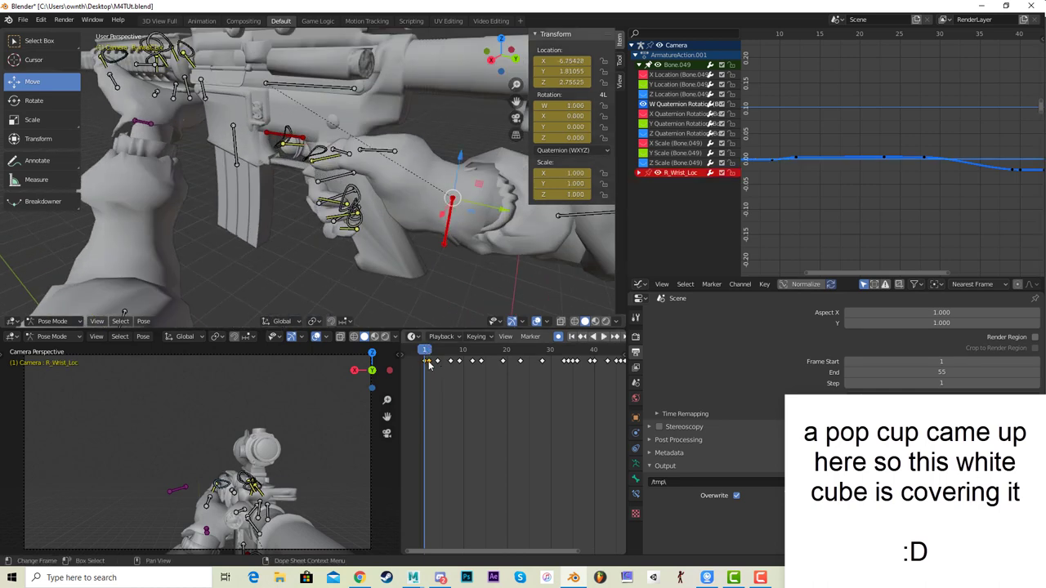
- Expand R_Wrist_Loc's curves in the Graph Editor, hide those of Bone.049, and examine the keyframes around frames 1 and 2
left_click(640, 173)
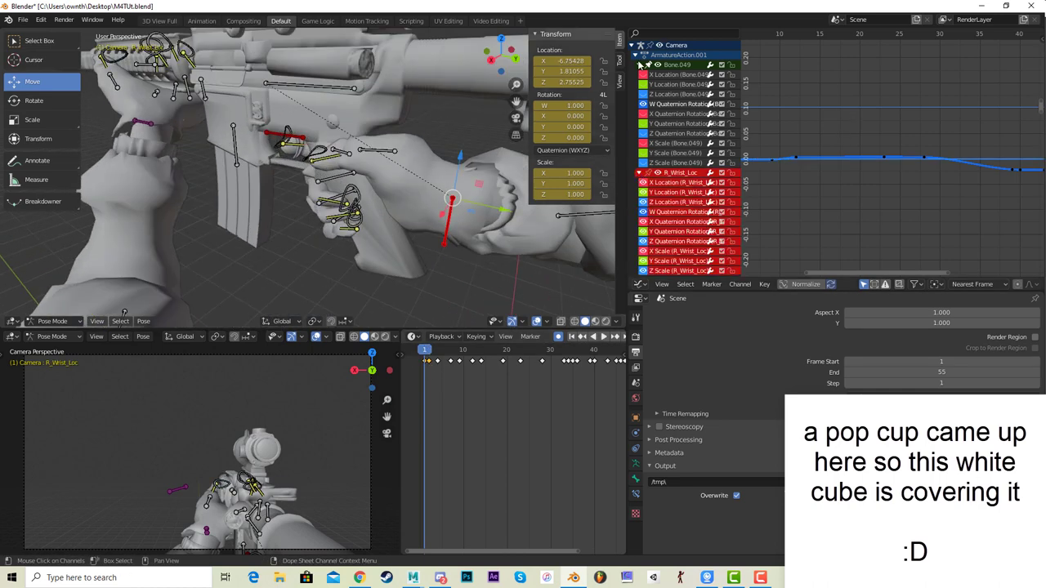
left_click(640, 65)
left_click(657, 65)
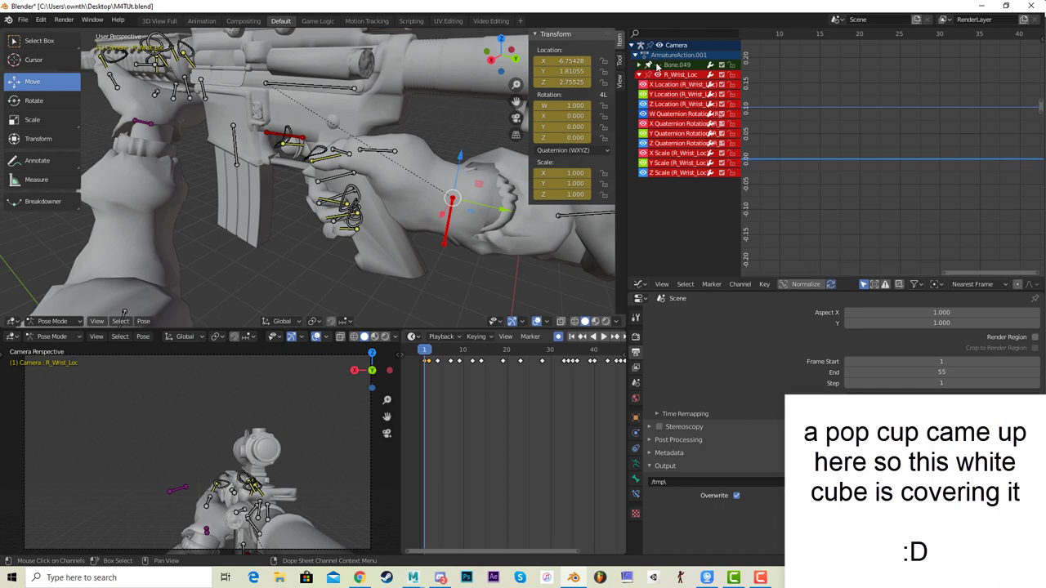
left_click(663, 85)
scroll(842, 160, "down", 12)
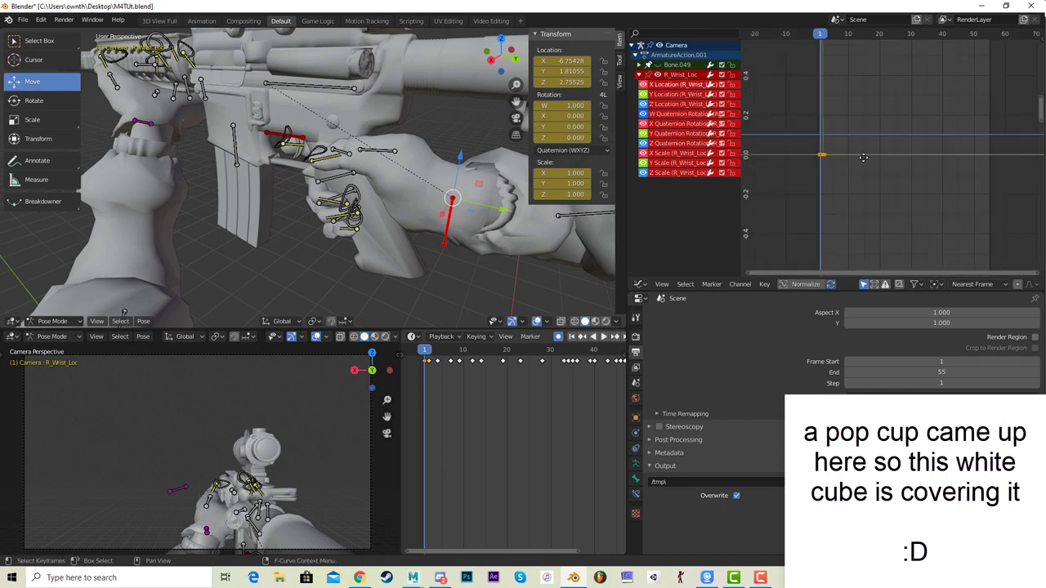
middle_click_drag(842, 161, 924, 170)
scroll(925, 171, "up", 7)
scroll(922, 172, "up", 8)
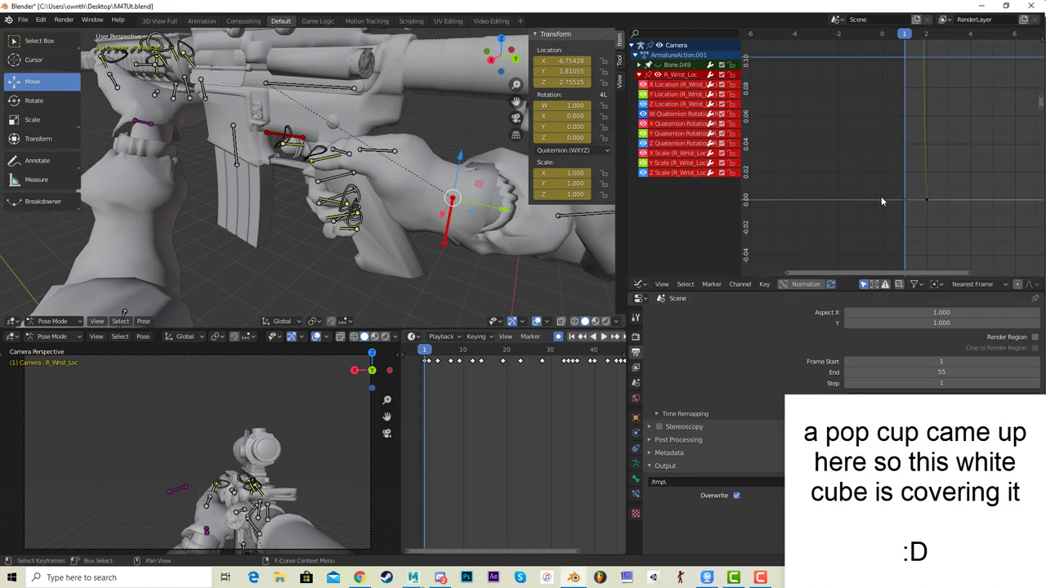
left_click(909, 199)
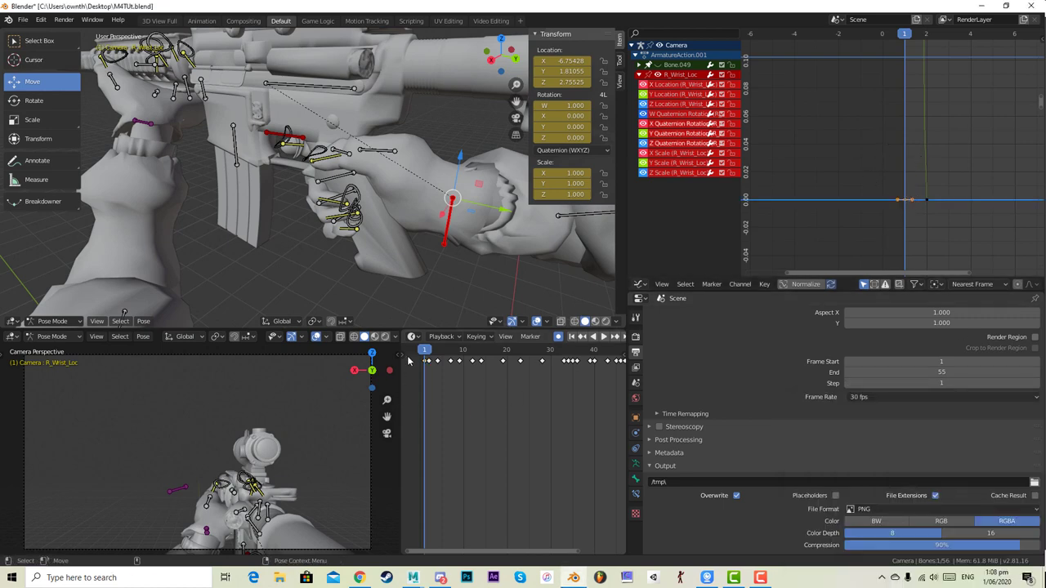
- Insert location and rotation keyframes for R_Wrist_Loc at the start of the animation
key("s")
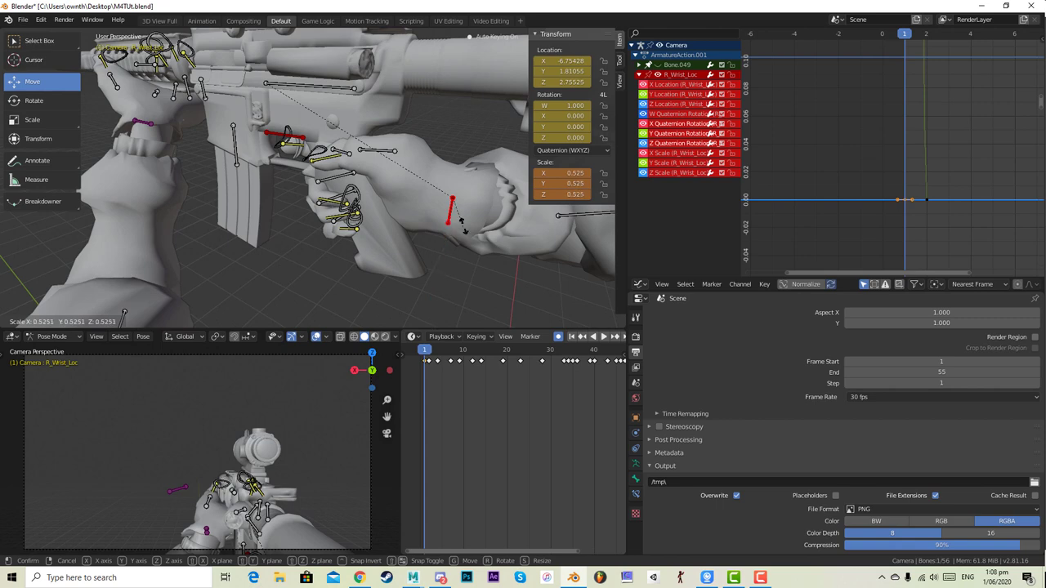
key("Escape")
key("i")
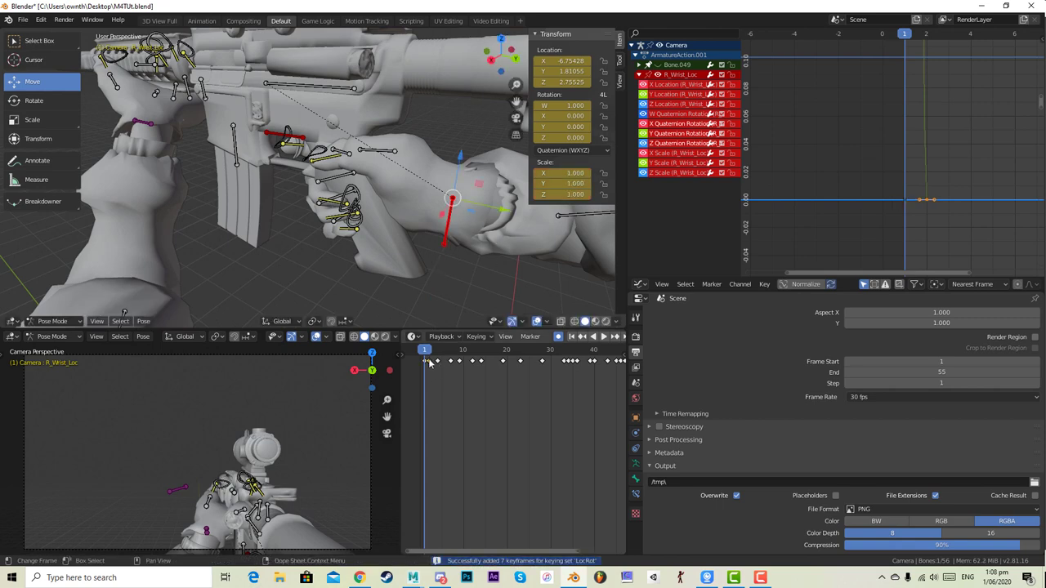
left_click_drag(425, 349, 429, 351)
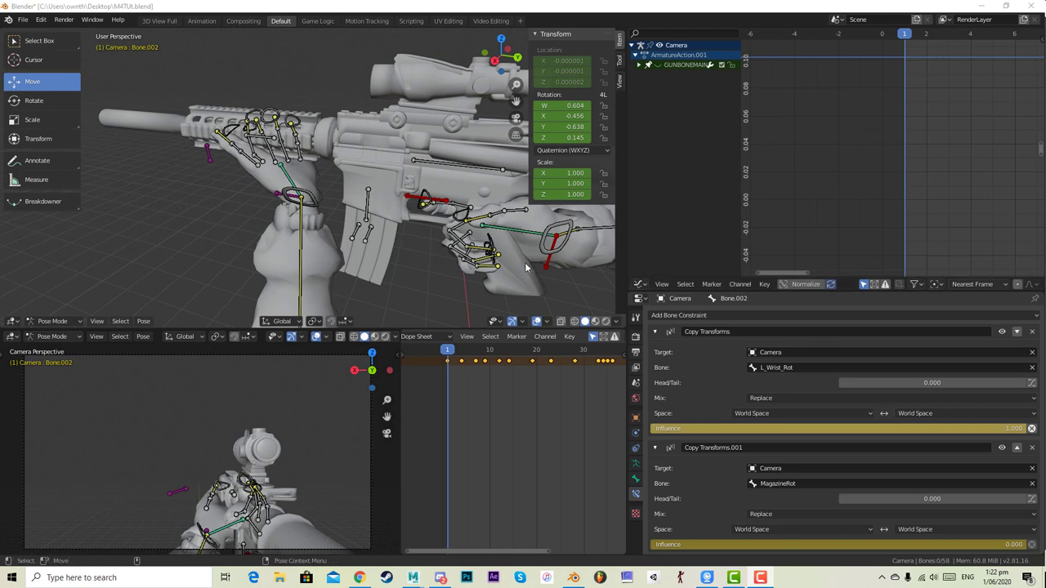
- Select the left wrist bone Bone.018, delete its keyframe at frame 0, and move the playhead to frame 7
middle_click_drag(240, 151, 282, 205)
left_click(279, 209)
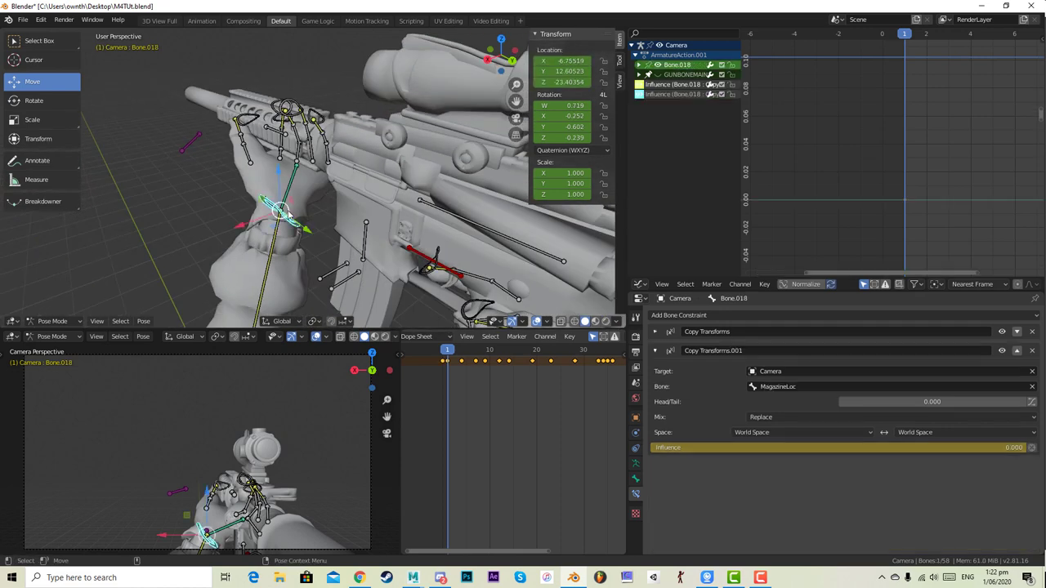
mouse_move(449, 353)
left_mouse_down()
mouse_move(482, 350)
mouse_move(463, 349)
left_mouse_up()
key("x")
left_click(442, 368)
mouse_move(473, 349)
left_mouse_down()
mouse_move(487, 349)
mouse_move(466, 349)
mouse_move(478, 349)
left_mouse_up()
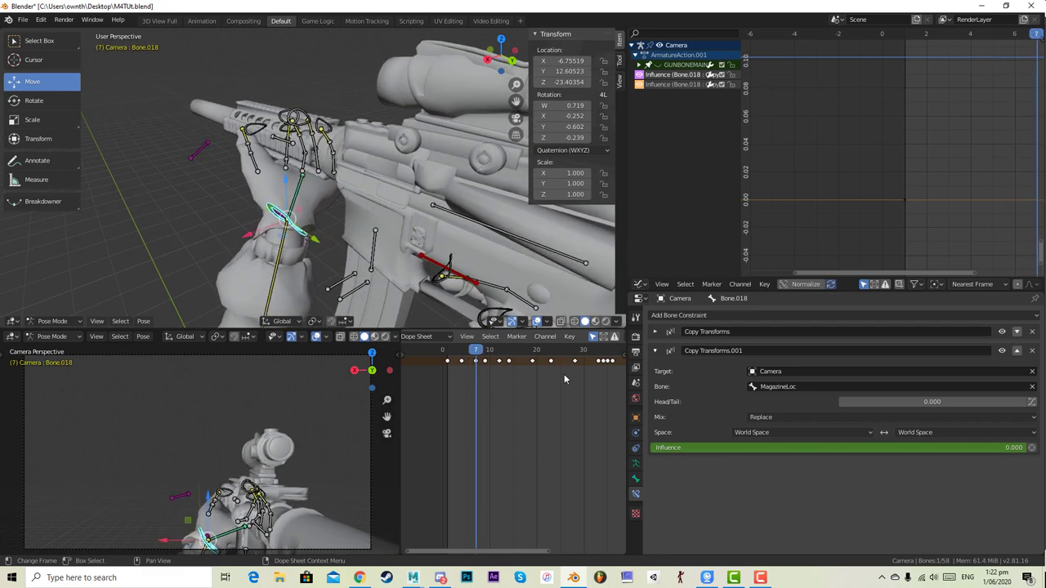
- Keyframe both Copy Transforms influences of Bone.018 at frame 7, with L_Wrist_Loc at 1.000 and MagazineLoc at 0.000
left_click(655, 332)
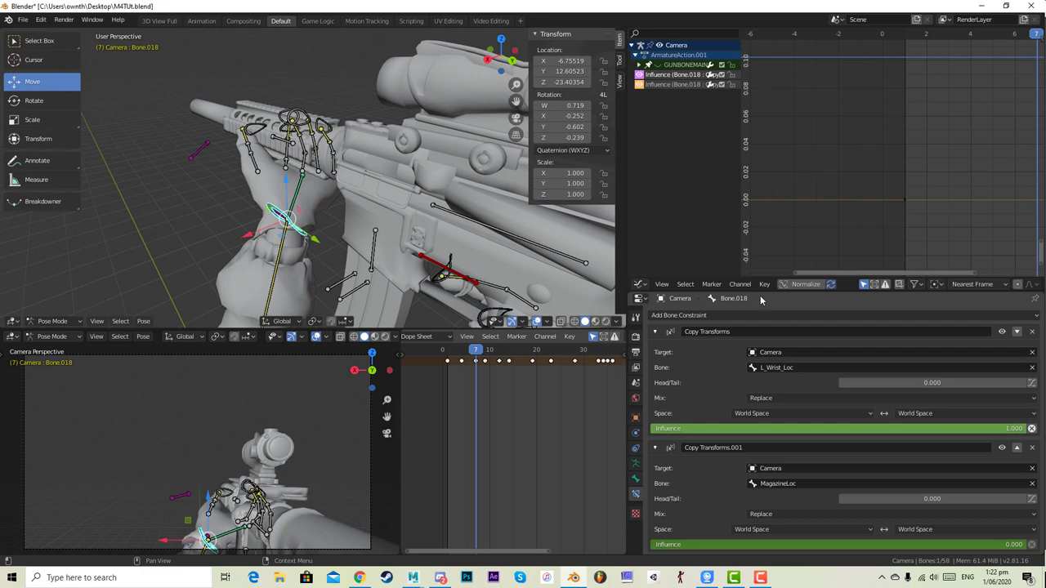
scroll(745, 439, "down", 1)
middle_click_drag(474, 304, 458, 253)
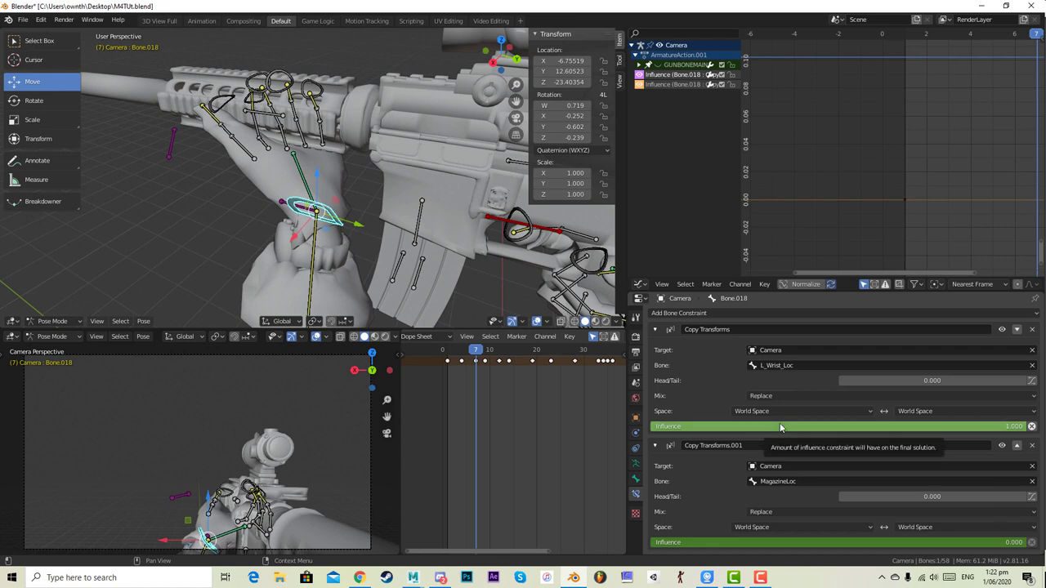
key("i")
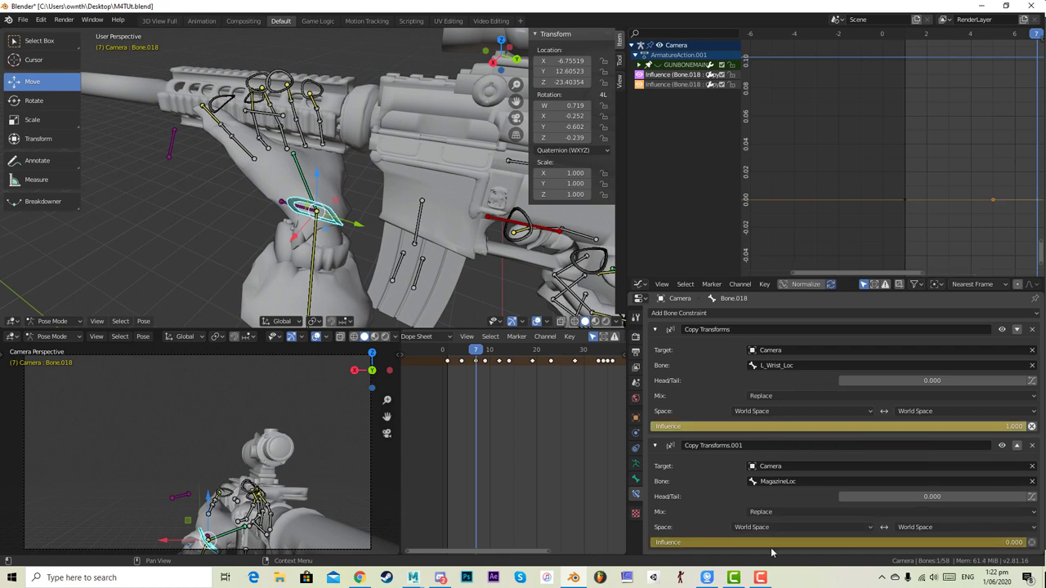
mouse_move(821, 545)
left_mouse_down()
mouse_move(867, 546)
mouse_move(812, 545)
left_mouse_up()
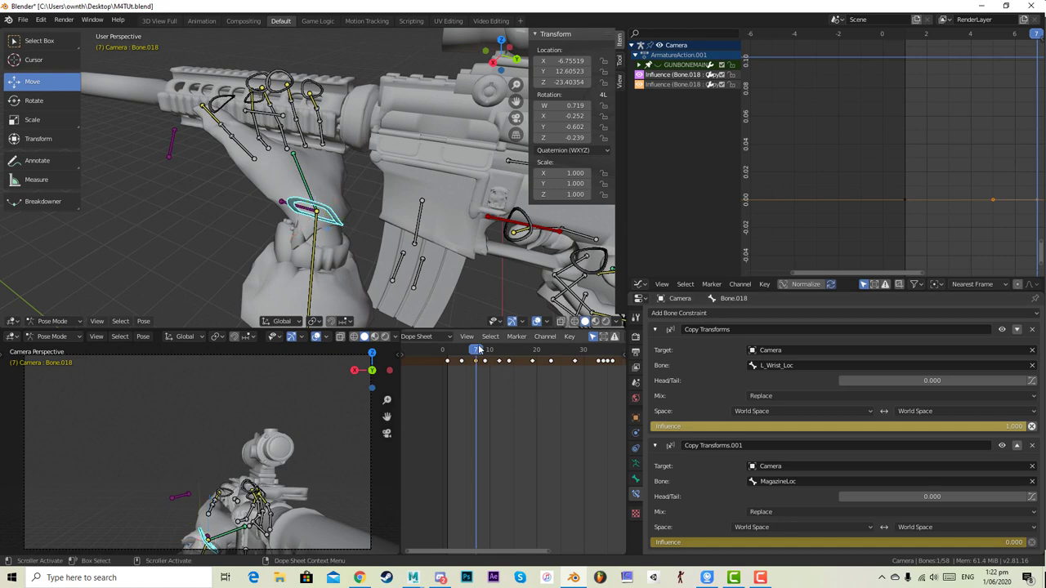
- At frame 12, set the L_Wrist_Loc Copy Transforms influence of Bone.018 to 0.000 and keyframe it
left_click_drag(479, 350, 500, 350)
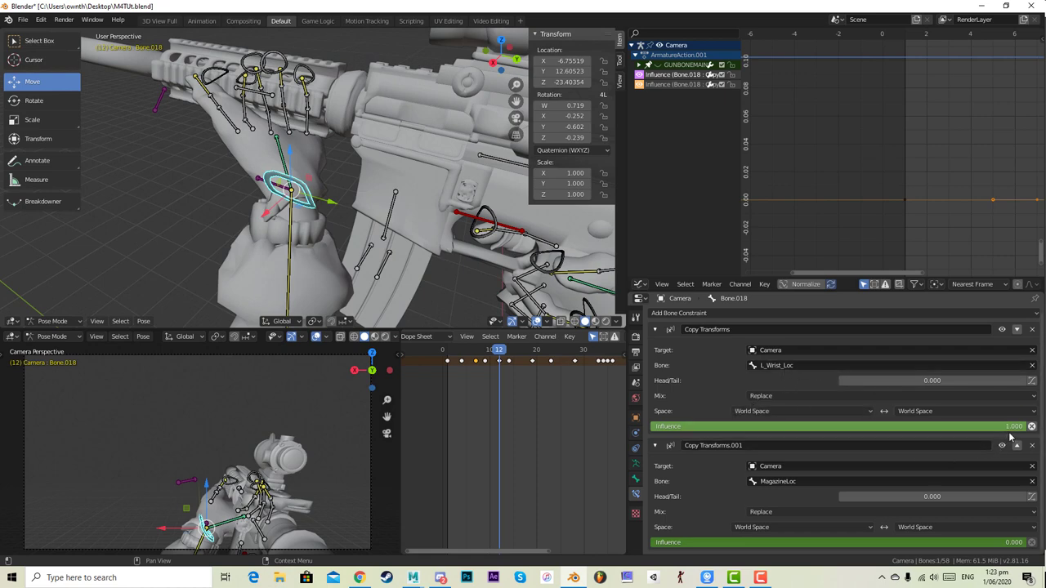
left_click_drag(1010, 428, 654, 427)
key("i")
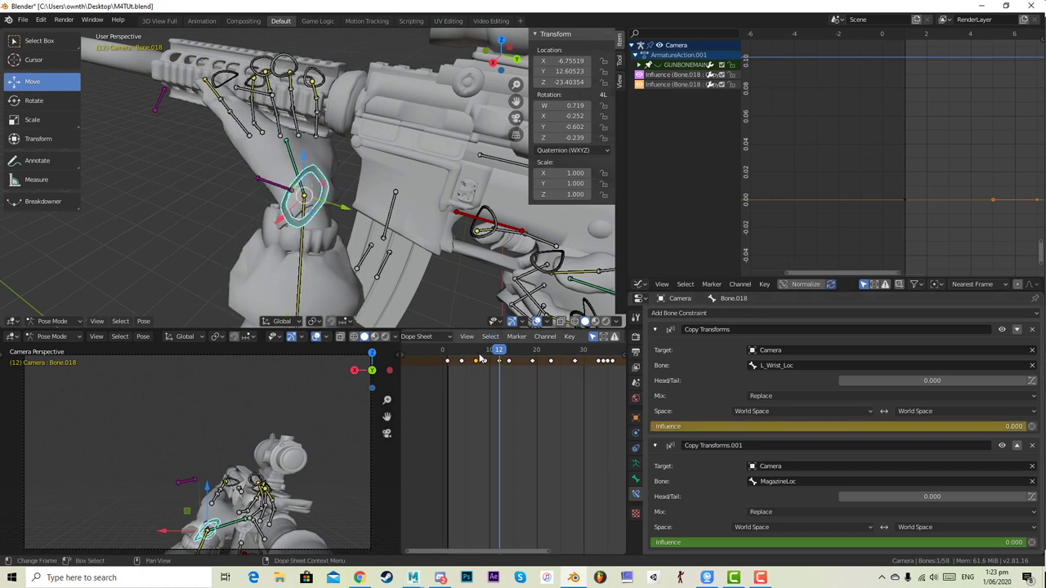
left_click_drag(499, 350, 502, 349)
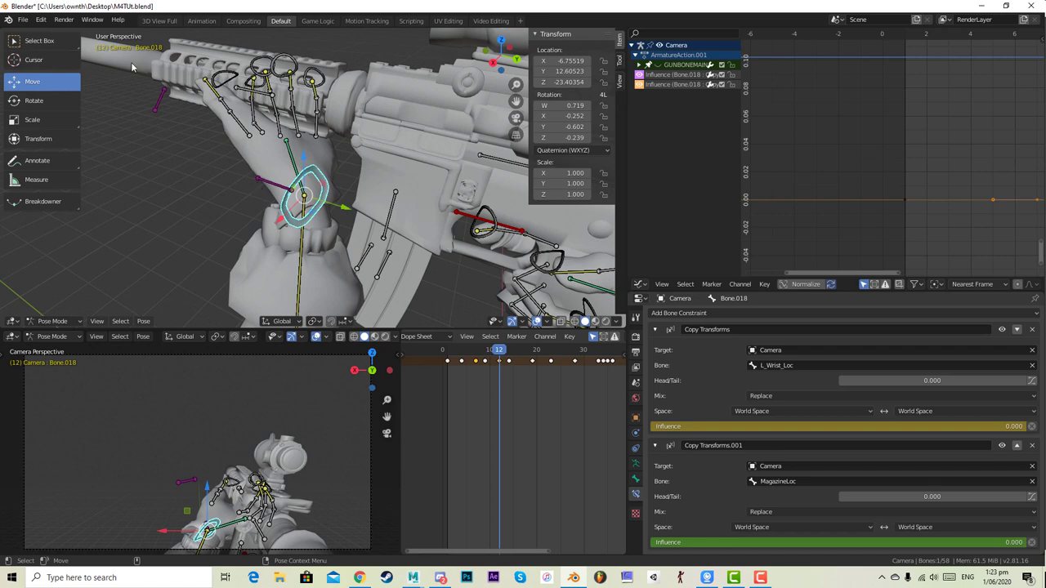
- Select left hand bone Bone.002, keyframe its constraint influences at frame 12, and set and key the L_Wrist_Rot influence at 0.000
left_click(286, 150)
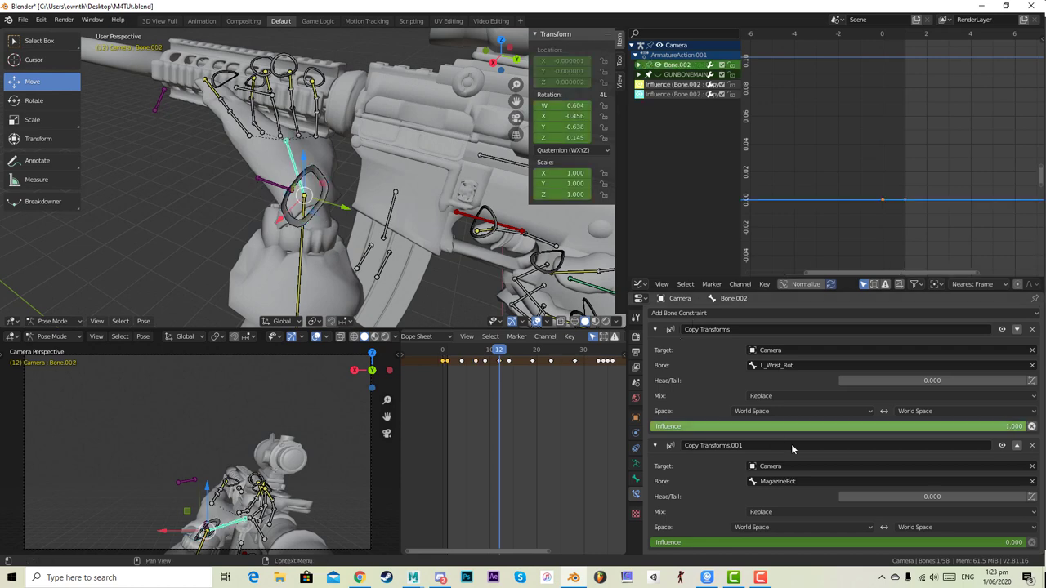
key("i")
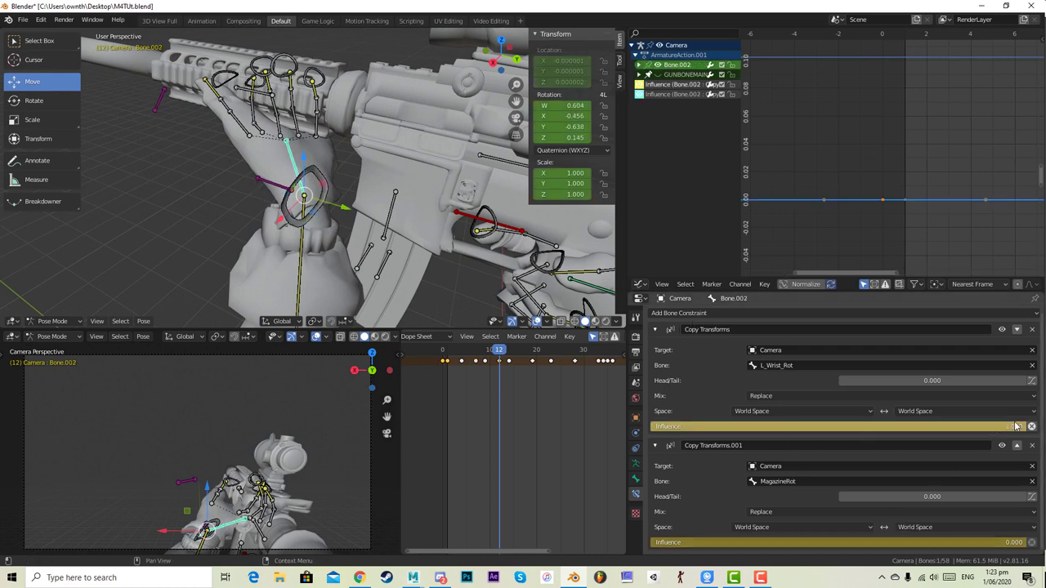
left_click_drag(1016, 426, 651, 427)
key("i")
key("g")
left_click(327, 191)
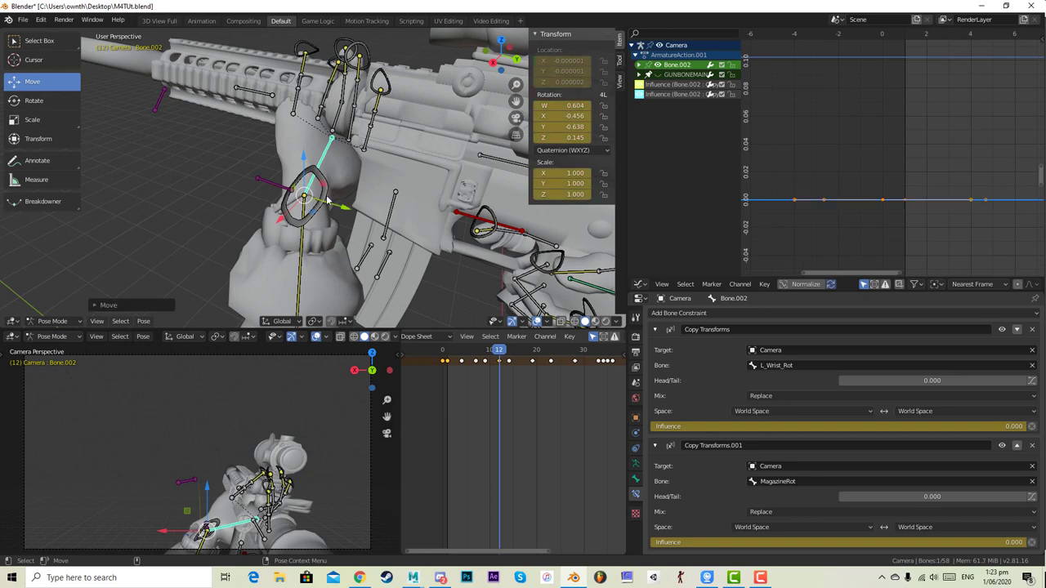
- Return to frame 7, set the L_Wrist_Rot Copy Transforms influence of Bone.002 to 1.000 and keyframe it
left_click_drag(513, 350, 477, 357)
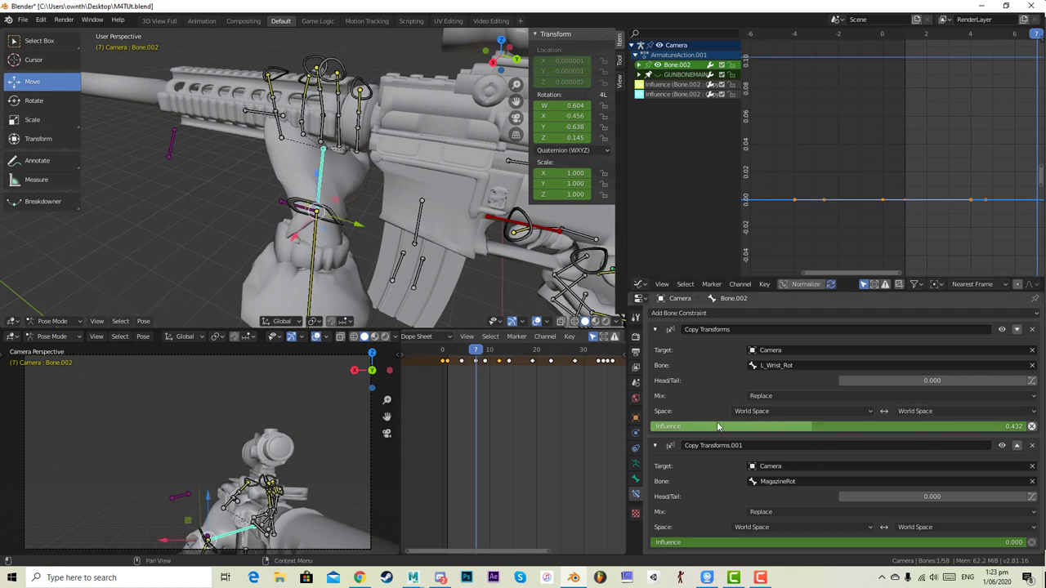
left_click(454, 358)
left_click_drag(456, 357, 476, 350)
left_click_drag(782, 429, 1013, 427)
key("i")
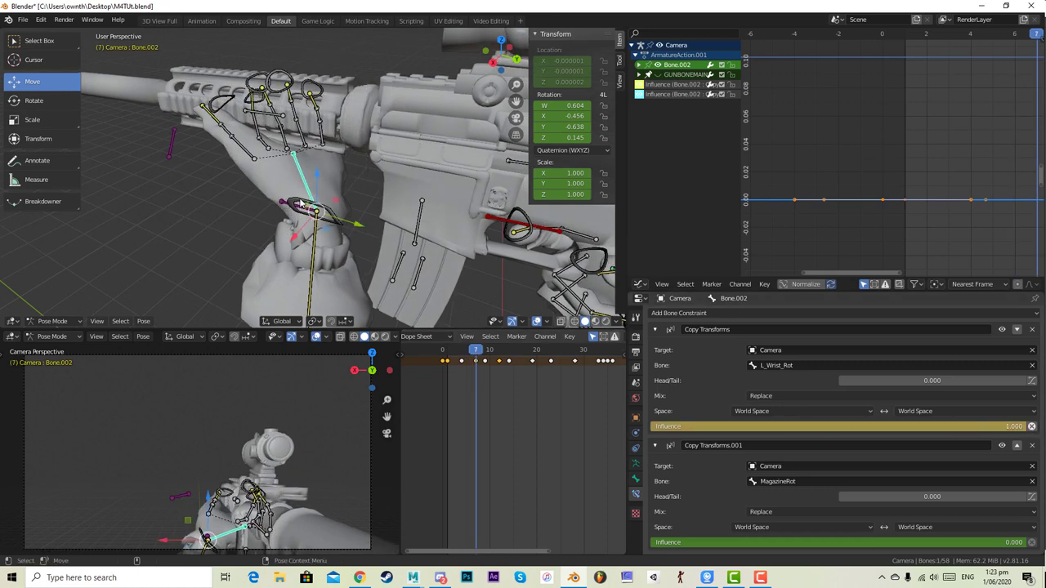
- Select wrist bone Bone.018 and, at frame 13, move it down and away from the handguard
left_click(305, 196)
left_click(300, 198)
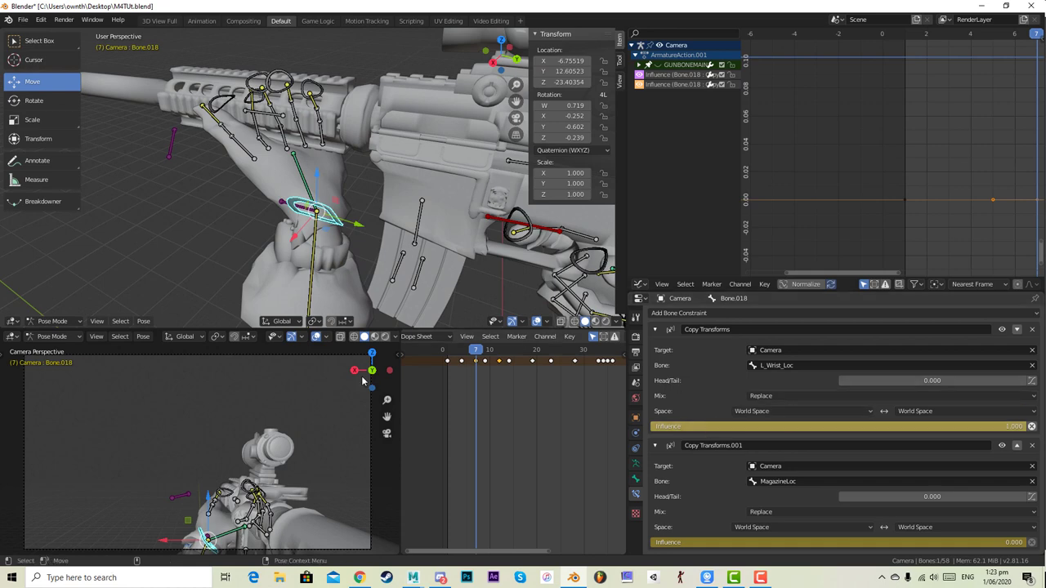
left_click_drag(477, 356, 503, 350)
key("g")
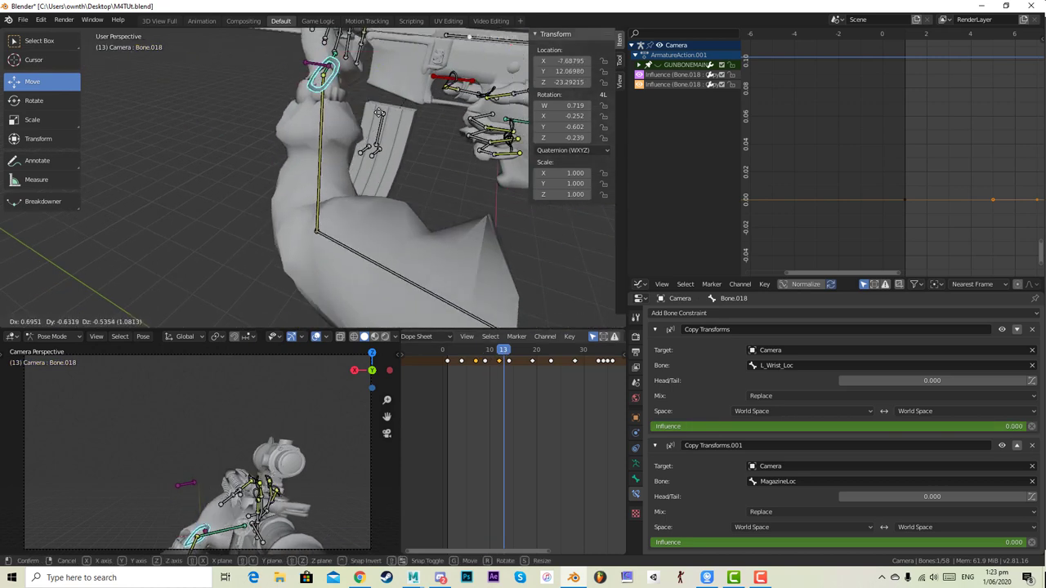
left_click(342, 256)
middle_click_drag(341, 255, 352, 232)
- Rotate hand bone Bone.002 at frame 13 so the palm and fingers turn upward beside the magazine
left_click(294, 208)
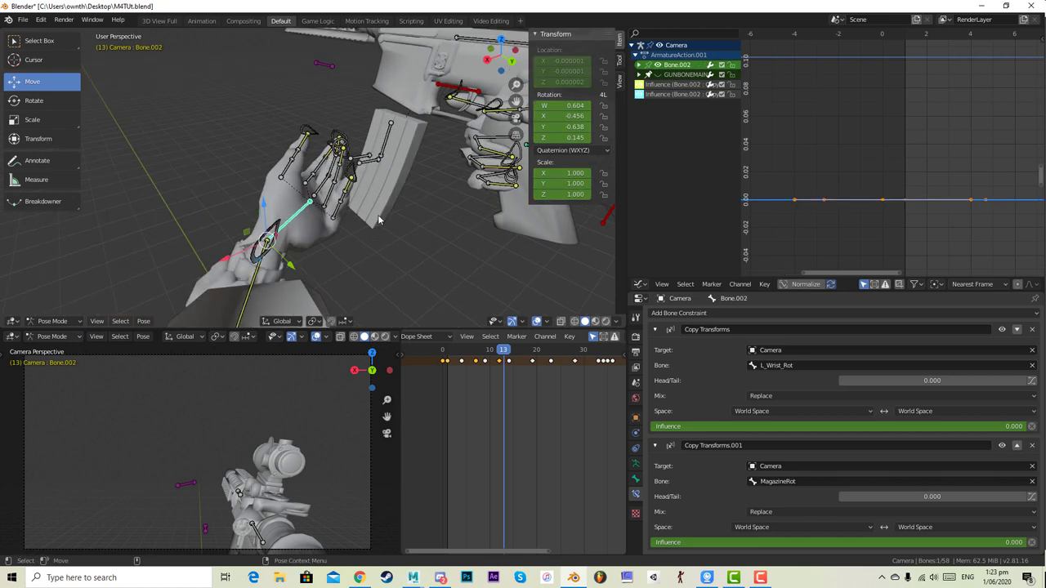
key("r")
left_click(301, 211)
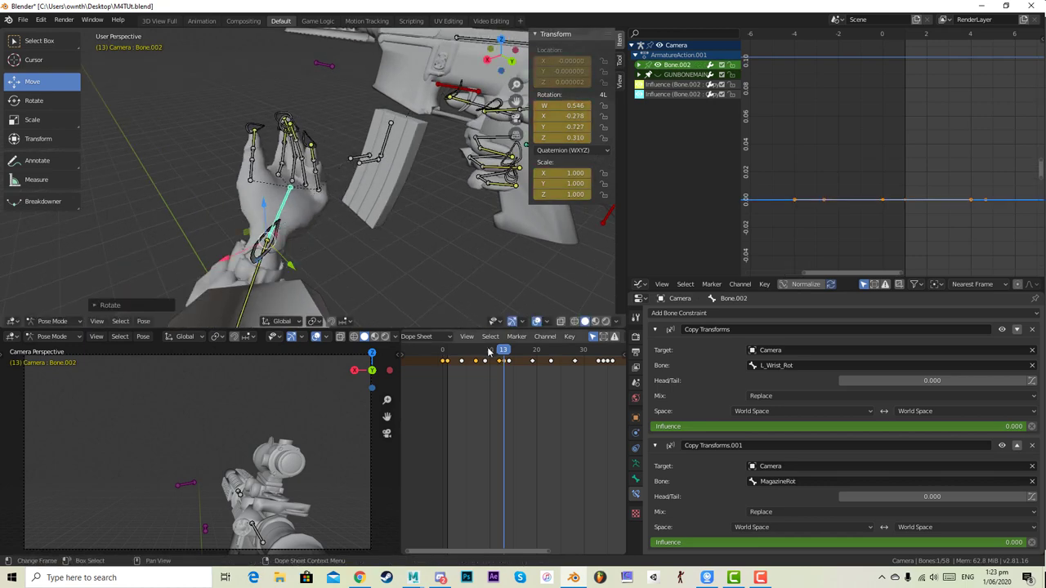
- At frame 9, rotate hand bone Bone.002 to tilt the left hand back below the handguard
mouse_move(489, 352)
left_mouse_down()
mouse_move(445, 355)
mouse_move(505, 335)
mouse_move(475, 338)
mouse_move(487, 338)
left_mouse_up()
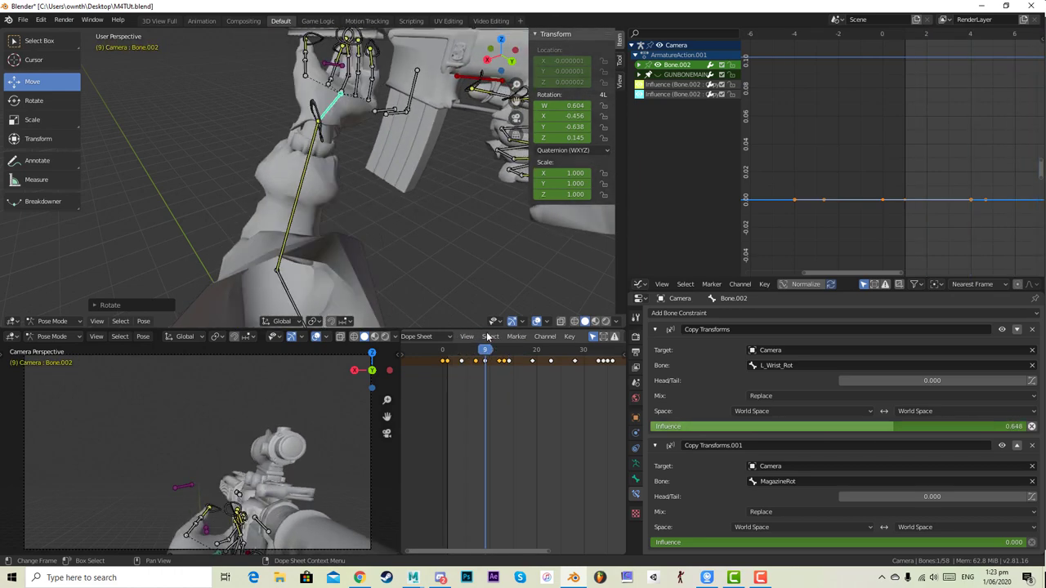
middle_click_drag(397, 138, 461, 236)
key("r")
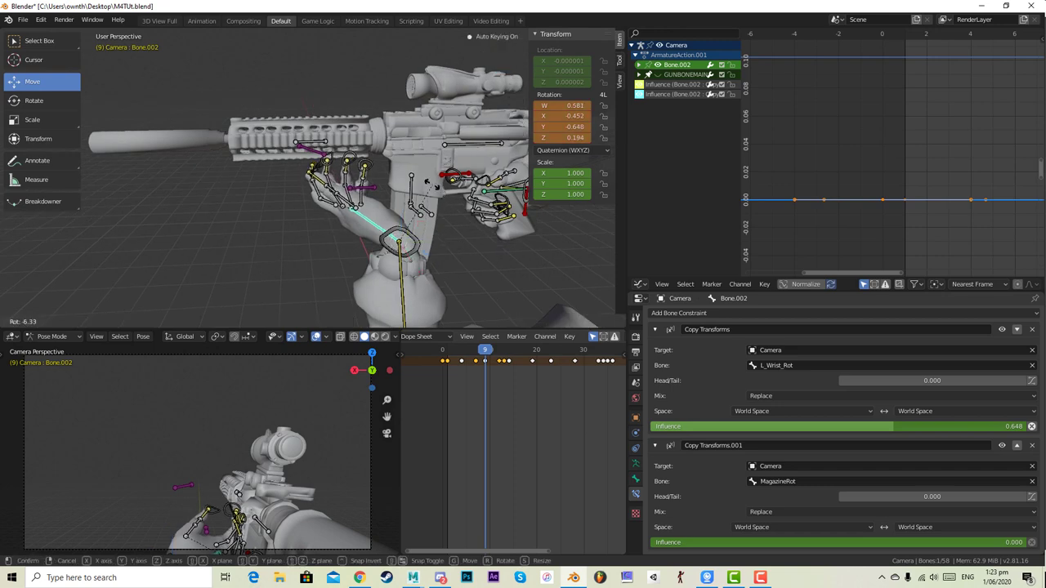
left_click(417, 256)
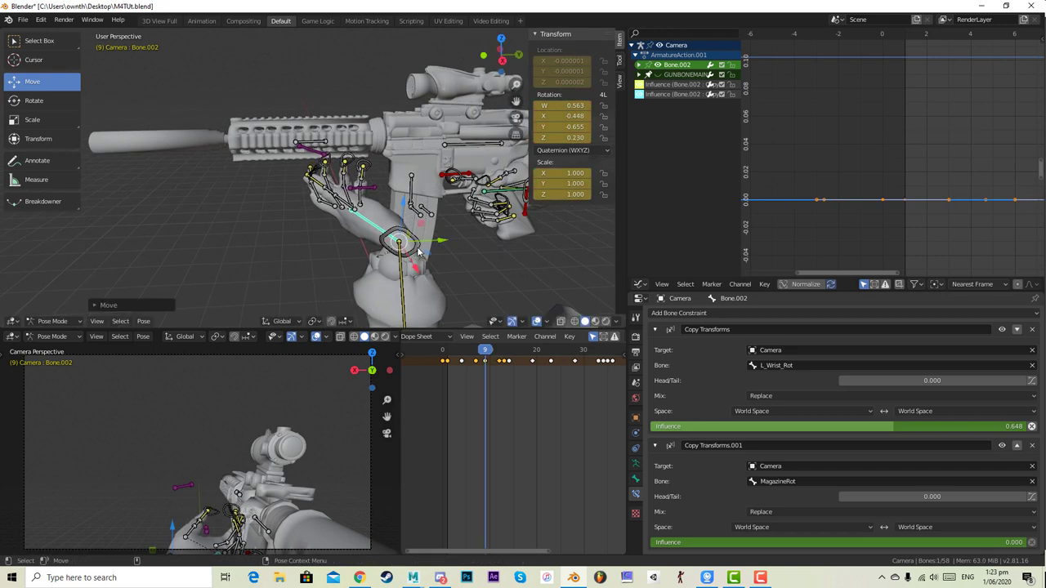
- Move wrist bone Bone.018 at frame 9 up and forward, closer to the handguard
left_click(413, 248)
key("g")
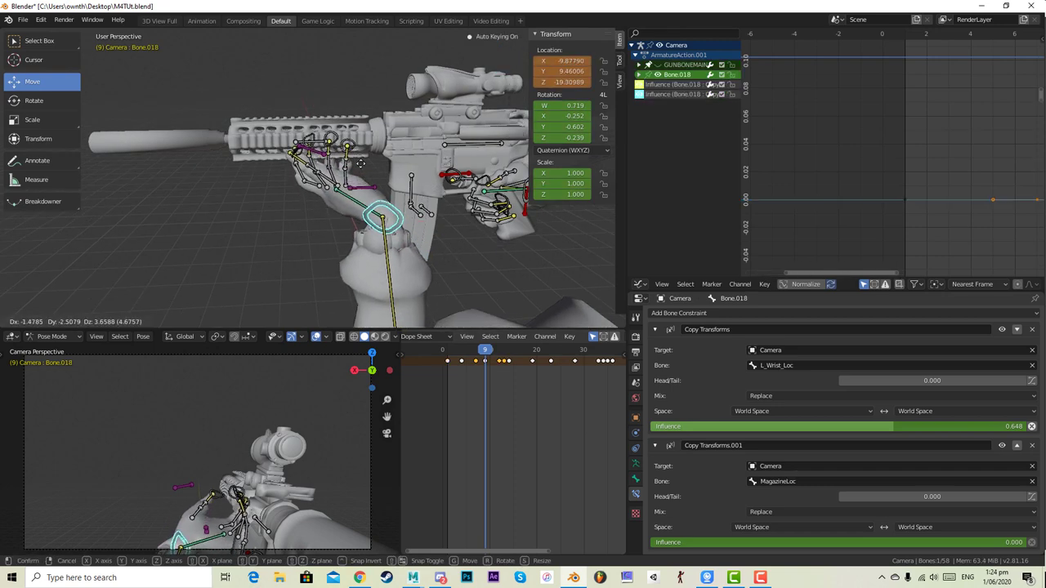
left_click(360, 164)
middle_click_drag(360, 164, 299, 211)
- Reselect hand bone Bone.002 and refine its rotation at frame 9 as the hand leaves the handguard
left_click(298, 209)
left_click(297, 201)
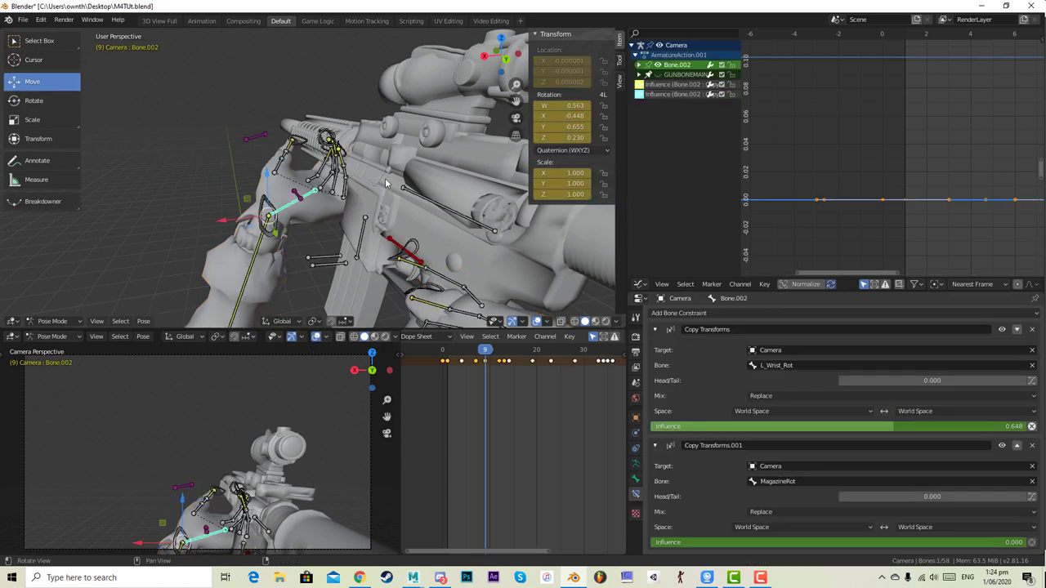
scroll(387, 183, "up", 3)
key("r")
left_click(368, 180)
- Move thumb control Bone.023 at frame 9 so the thumb clears the side of the handguard
middle_click_drag(368, 180, 448, 146)
left_click(303, 145)
key("g")
left_click(343, 166)
key("g")
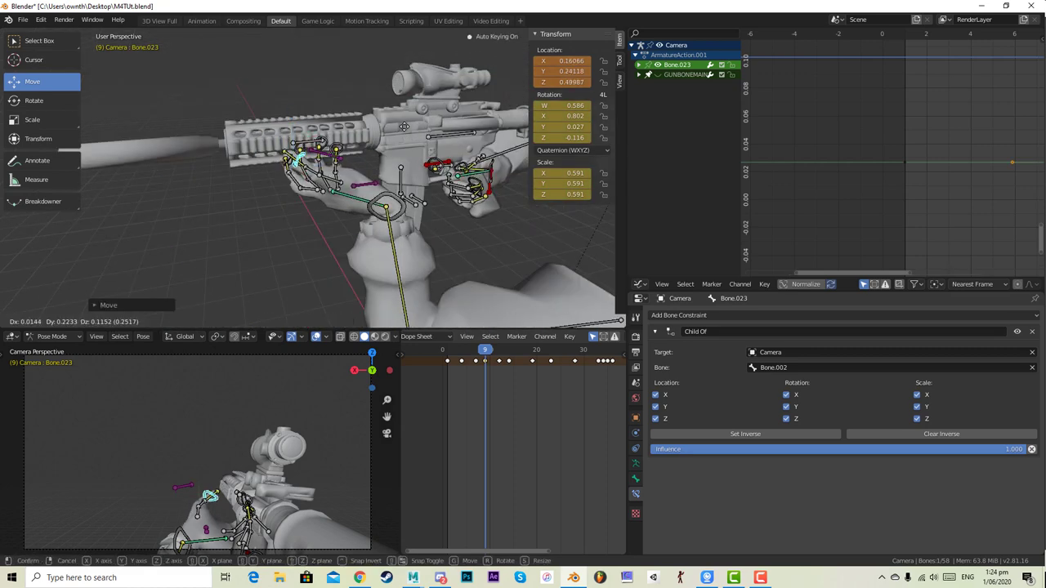
left_click(400, 121)
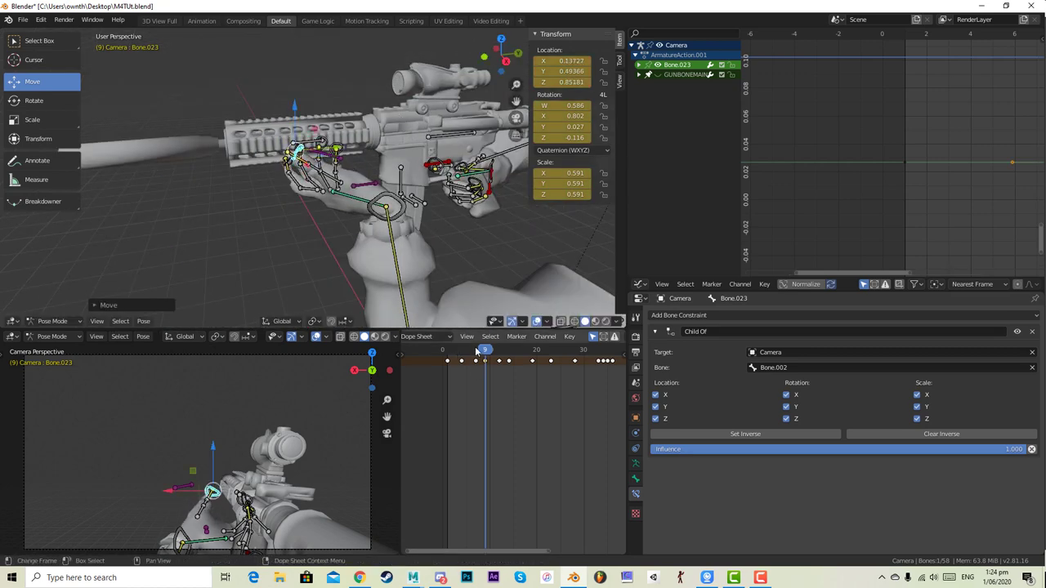
- Review the motion from frame 1, stop at frame 10, and rotate hand bone Bone.002 there
middle_click_drag(416, 246, 321, 280)
left_click_drag(486, 352, 448, 363)
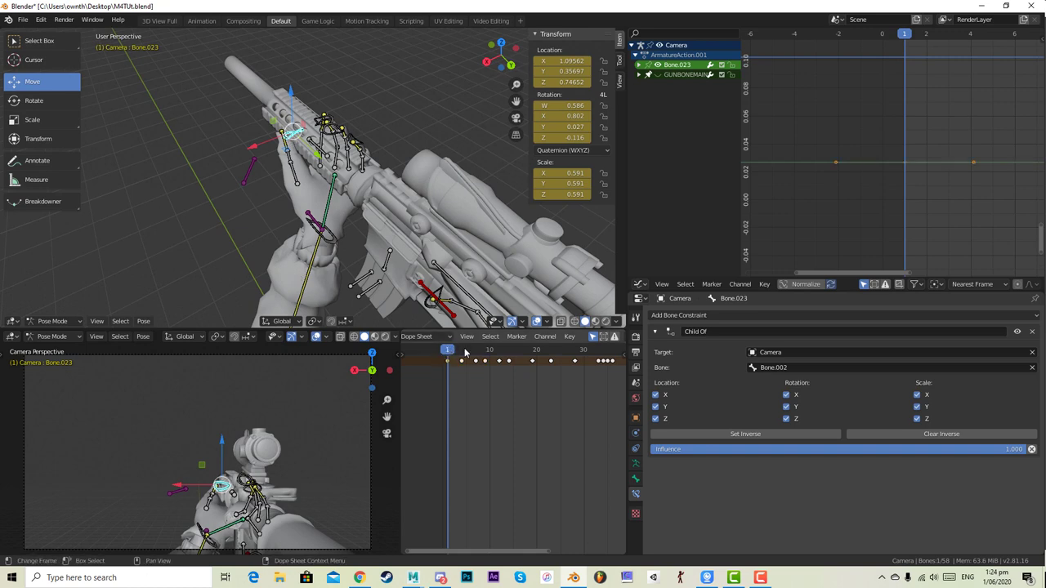
left_click_drag(466, 352, 490, 353)
middle_click_drag(446, 263, 416, 242)
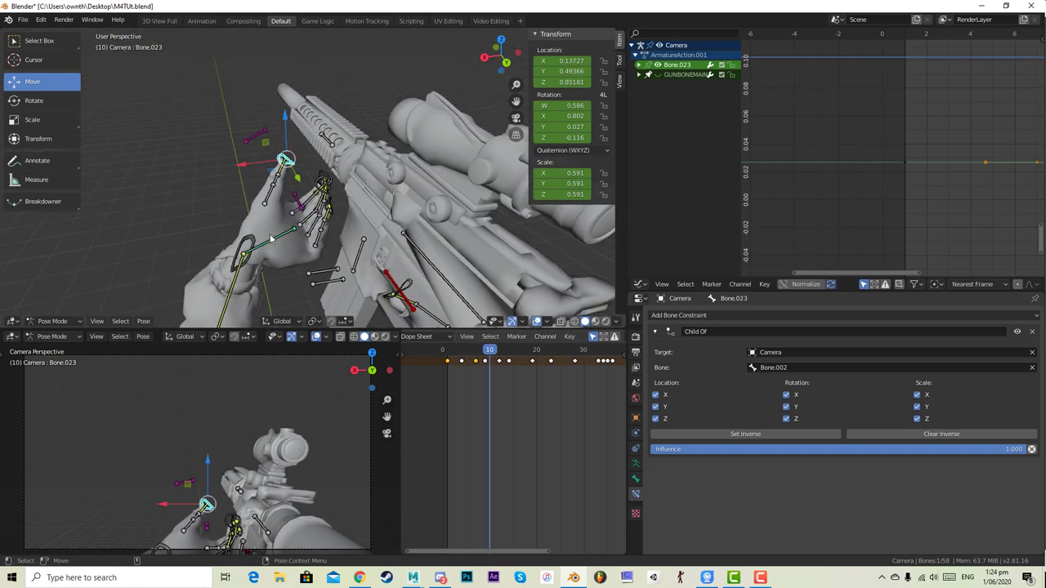
left_click(271, 242)
left_click(274, 240)
key("r")
left_click(271, 273)
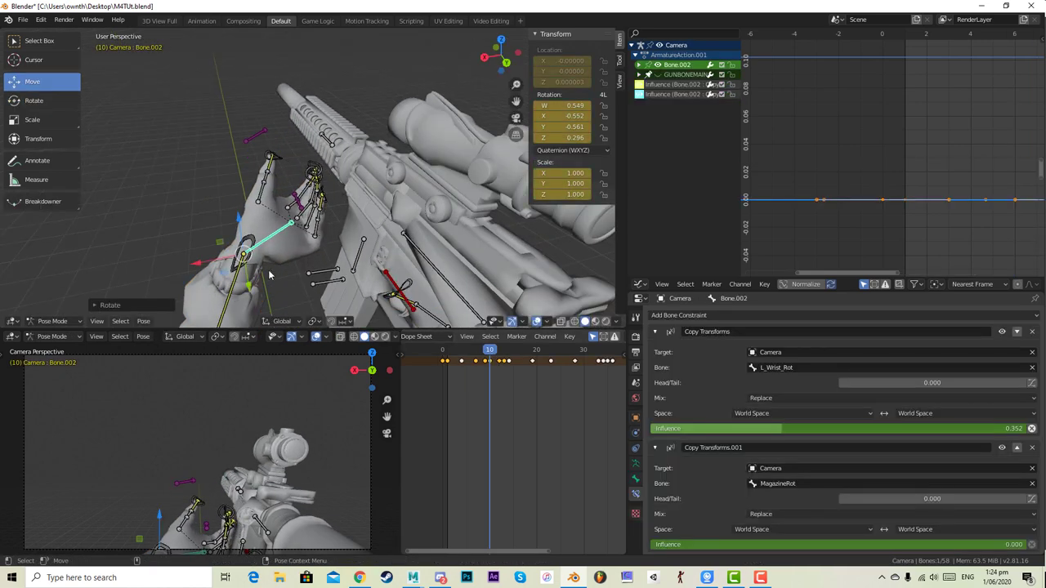
- Adjust Bone.002 further at frame 10 from a side view, finishing the angle with the Rotate tool
middle_click_drag(269, 273, 421, 161)
key("r")
left_click(356, 186)
left_click(28, 104)
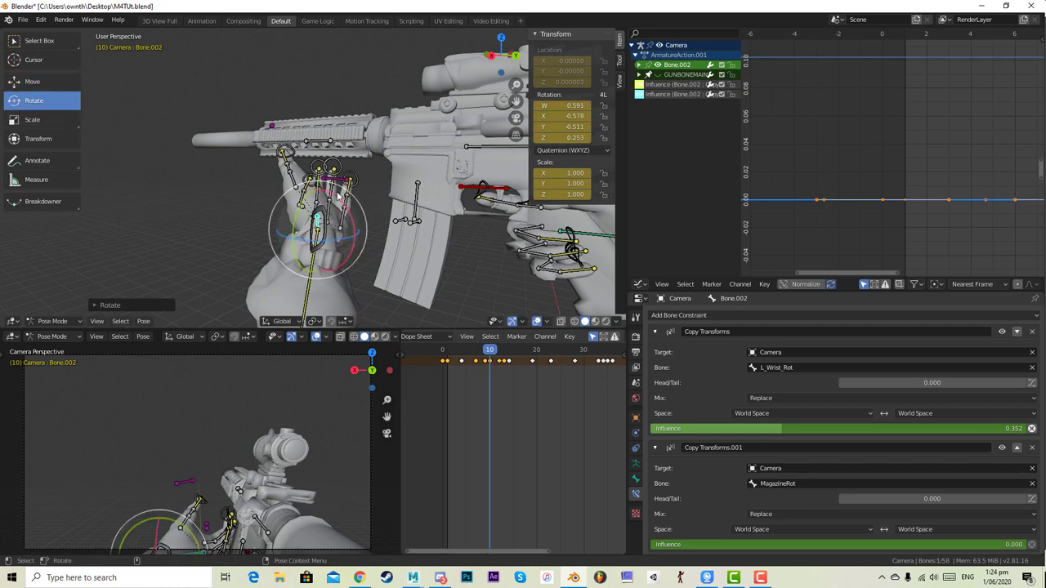
left_click_drag(337, 192, 346, 229)
- At frame 8, select the four left finger controls Bone.019 to Bone.022 and insert location and rotation keyframes
mouse_move(475, 350)
left_mouse_down()
mouse_move(464, 350)
mouse_move(515, 339)
mouse_move(479, 348)
left_mouse_up()
middle_click_drag(515, 204, 376, 153)
scroll(376, 152, "up", 3)
scroll(376, 151, "up", 5)
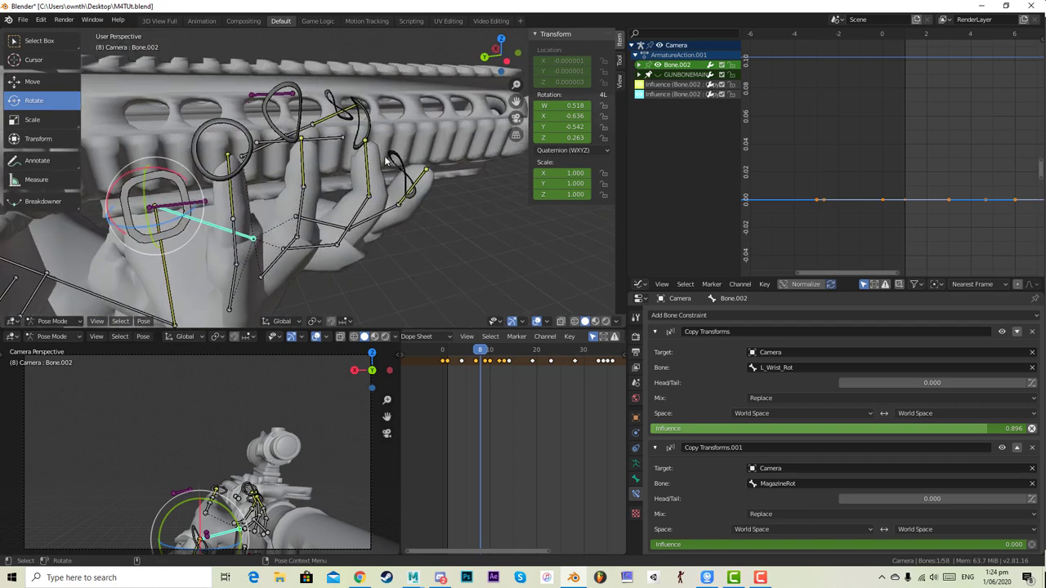
left_click(391, 162)
left_click(323, 109, "shift")
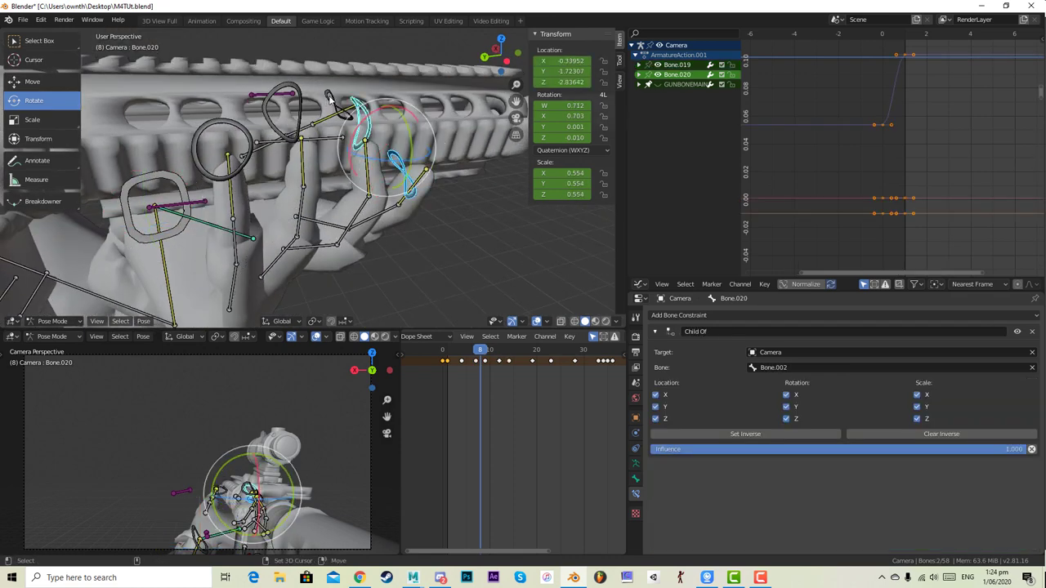
left_click(301, 104, "shift")
left_click(244, 133, "shift")
middle_click_drag(243, 134, 429, 232)
key("i")
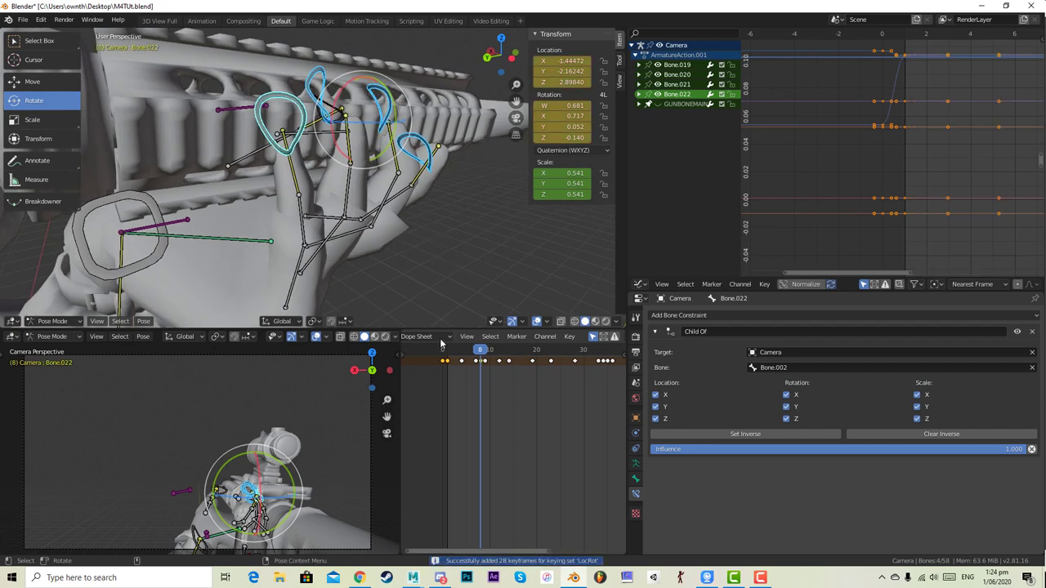
- At frame 11, deselect all bones and move finger control Bone.019 to open that finger into a looser pose
left_click_drag(483, 352, 495, 352)
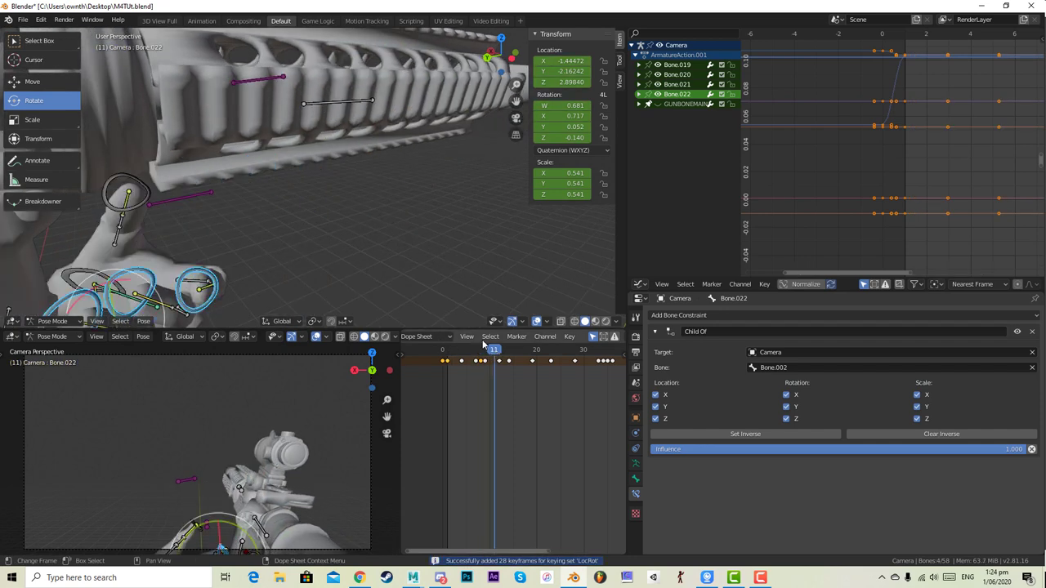
middle_click_drag(384, 233, 433, 250)
key("alt+a")
left_click(331, 209)
key("g")
left_click(383, 239)
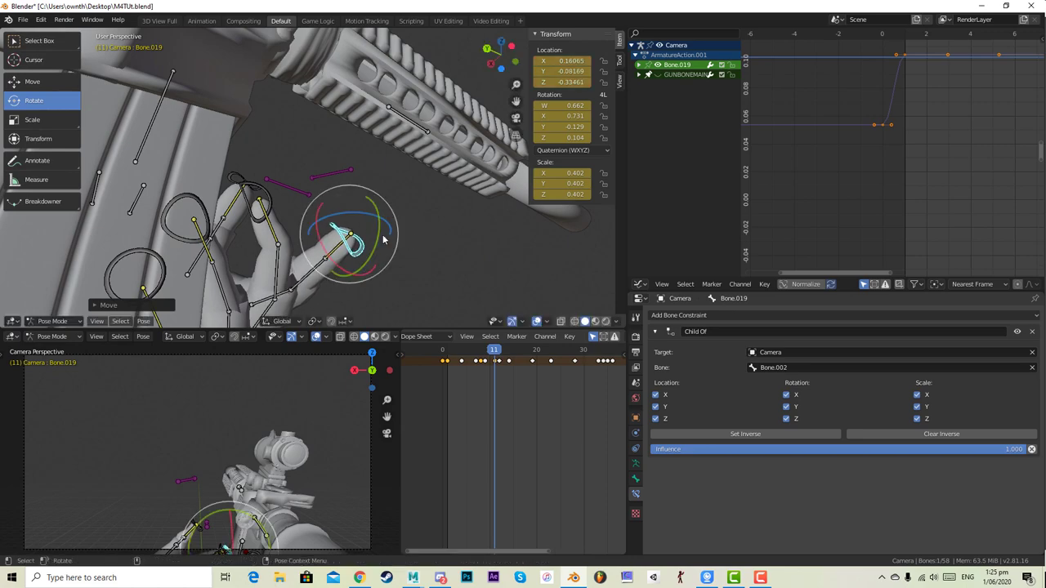
- Reposition finger control Bone.020 at frame 11 from several view angles to relax the finger's curl
left_click(266, 199)
middle_click_drag(266, 200, 285, 243)
key("g")
left_click(333, 257)
key("g")
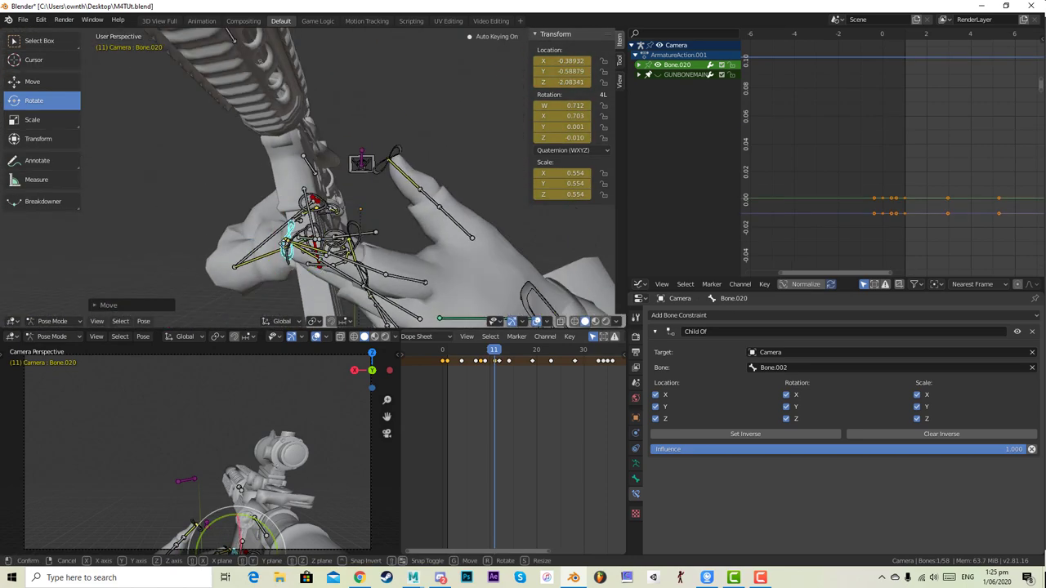
left_click(283, 255)
middle_click_drag(439, 196, 406, 276)
key("g")
left_click(388, 264)
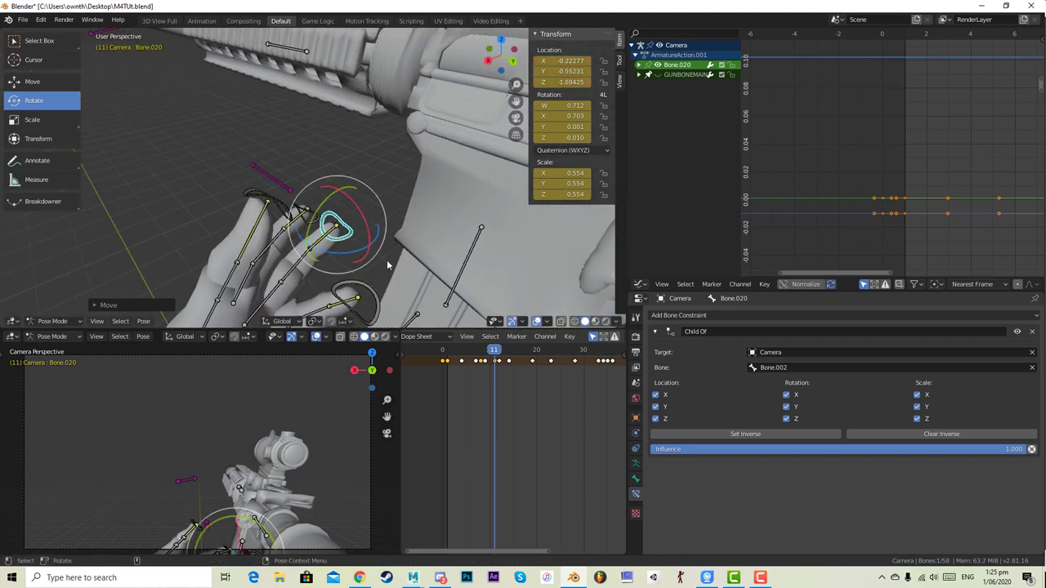
- Reposition finger control Bone.021 at frame 11 from several view angles to loosen that finger's curl
left_click(373, 300)
left_click(373, 300)
middle_click_drag(491, 260, 407, 164)
key("g")
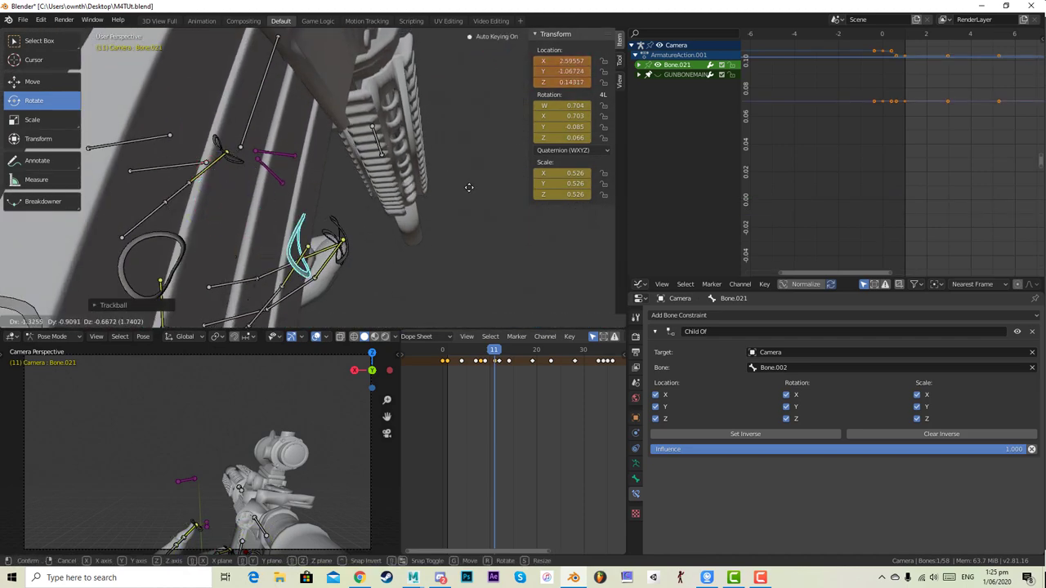
left_click(487, 199)
middle_click_drag(487, 199, 407, 138)
key("g")
left_click(459, 256)
key("g")
left_click(412, 182)
- Move finger control Bone.022 at frame 11 to relax the little finger beside the others
left_click(400, 232)
key("g")
left_click(374, 244)
key("g")
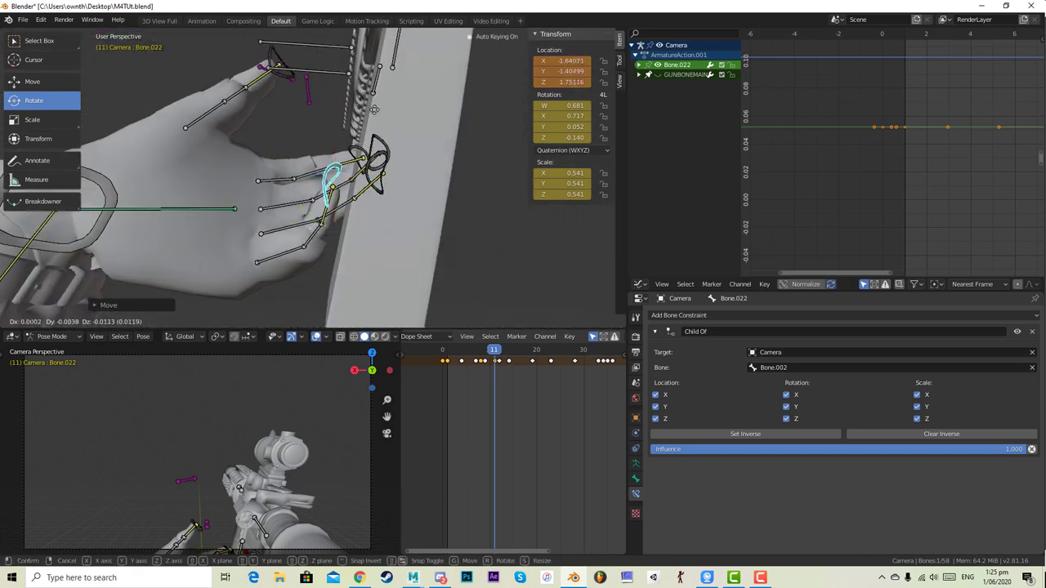
left_click(396, 134)
left_click_drag(485, 106, 280, 62, "alt")
key("g")
left_click(383, 196)
middle_click_drag(281, 62, 352, 213)
- Compare the left hand's position with the falling magazine around frames 13 and 14
mouse_move(491, 352)
left_mouse_down()
mouse_move(470, 353)
mouse_move(509, 355)
left_mouse_up()
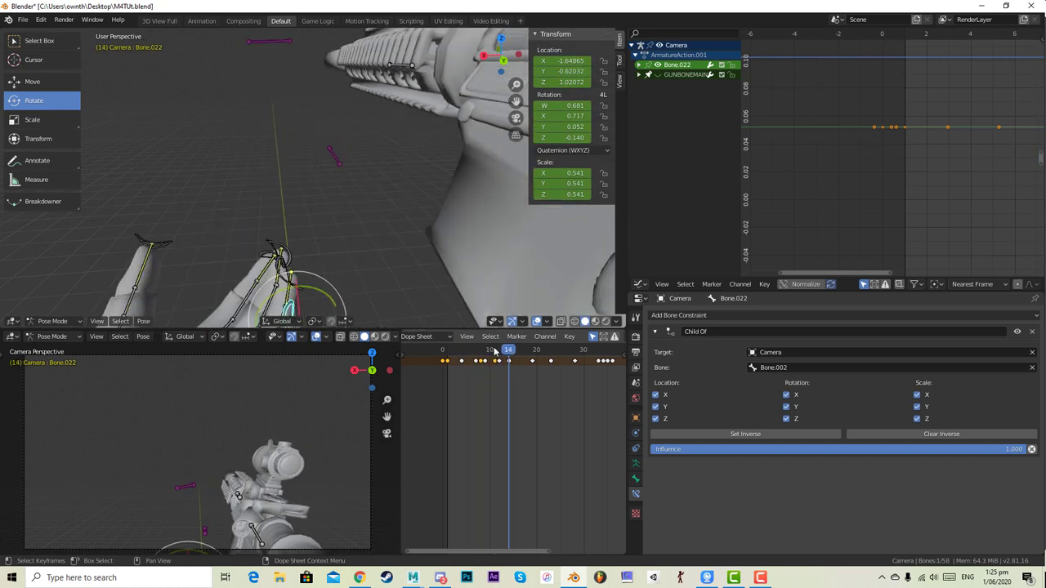
middle_click_drag(359, 302, 478, 64, "shift")
scroll(404, 407, "down", 4)
scroll(352, 172, "down", 5)
middle_click_drag(396, 221, 420, 164)
scroll(314, 393, "up", 3)
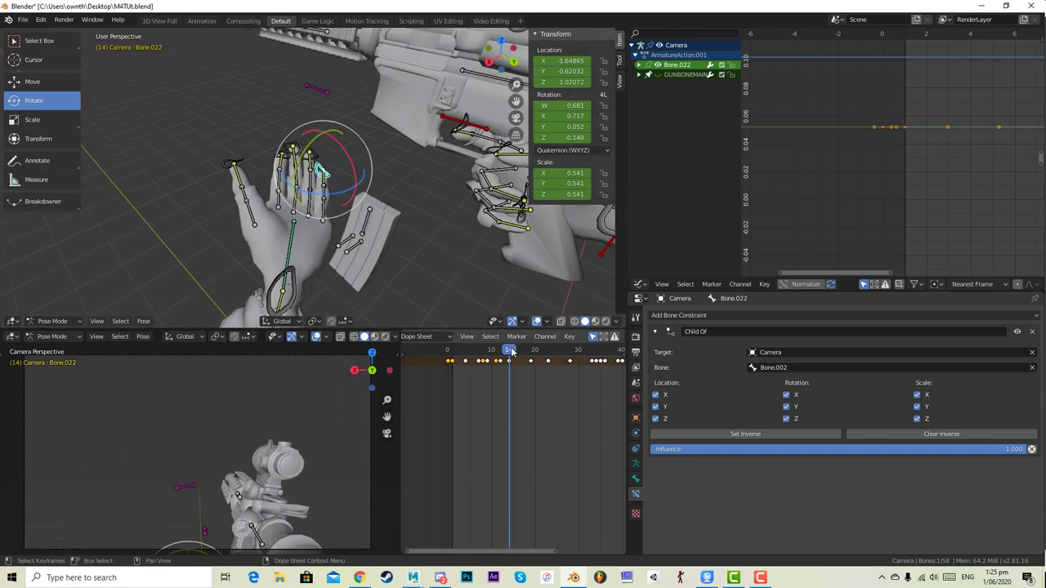
mouse_move(507, 353)
left_mouse_down()
mouse_move(491, 353)
mouse_move(514, 353)
mouse_move(497, 353)
mouse_move(506, 360)
left_mouse_up()
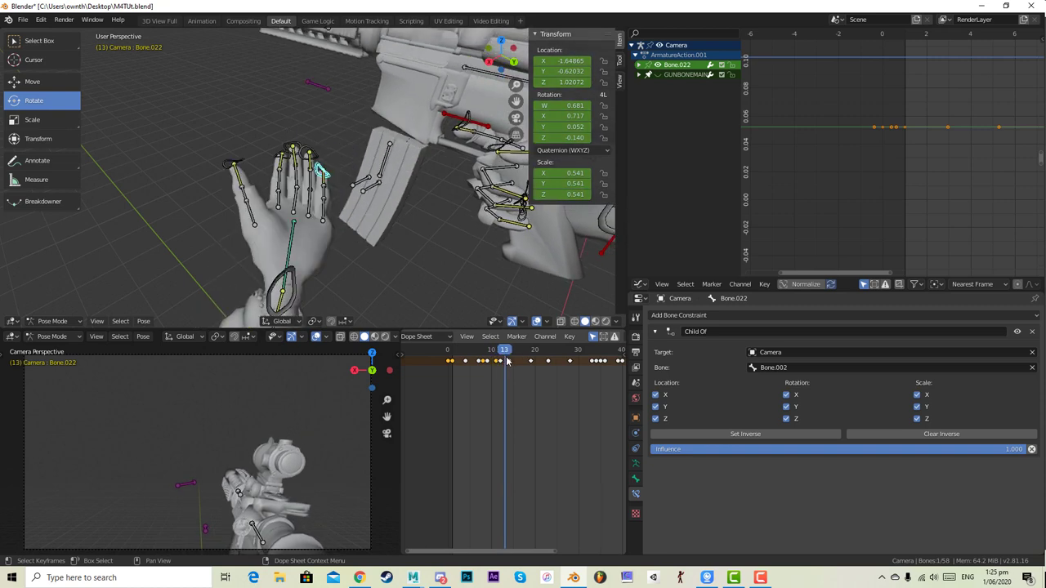
left_click(509, 353)
middle_click_drag(378, 205, 305, 195)
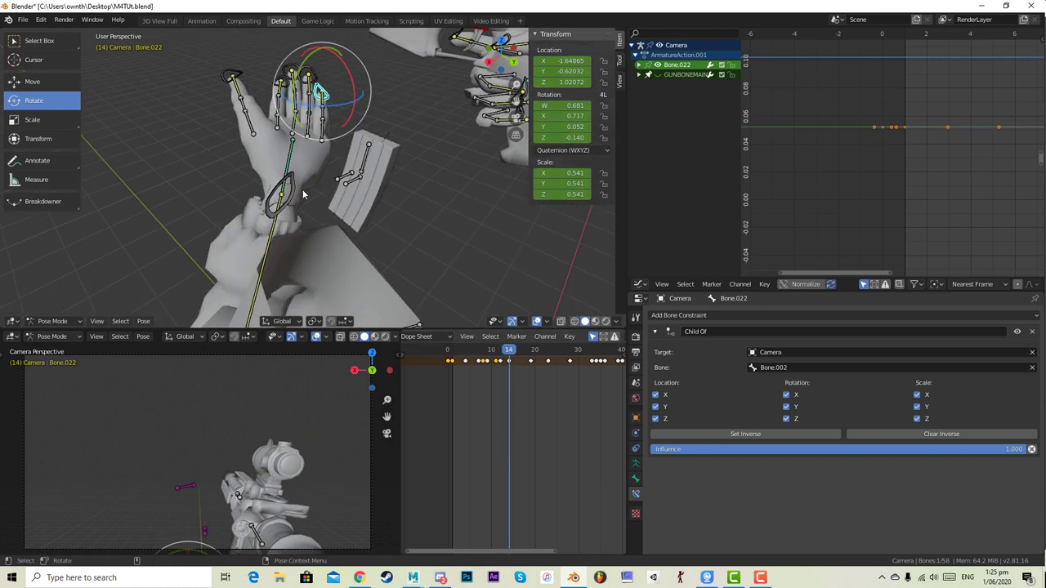
- At frame 14, keyframe both Copy Transforms influences of wrist control Bone.018 at 0, along with its location and rotation
left_click(286, 194)
middle_click_drag(368, 198, 351, 247)
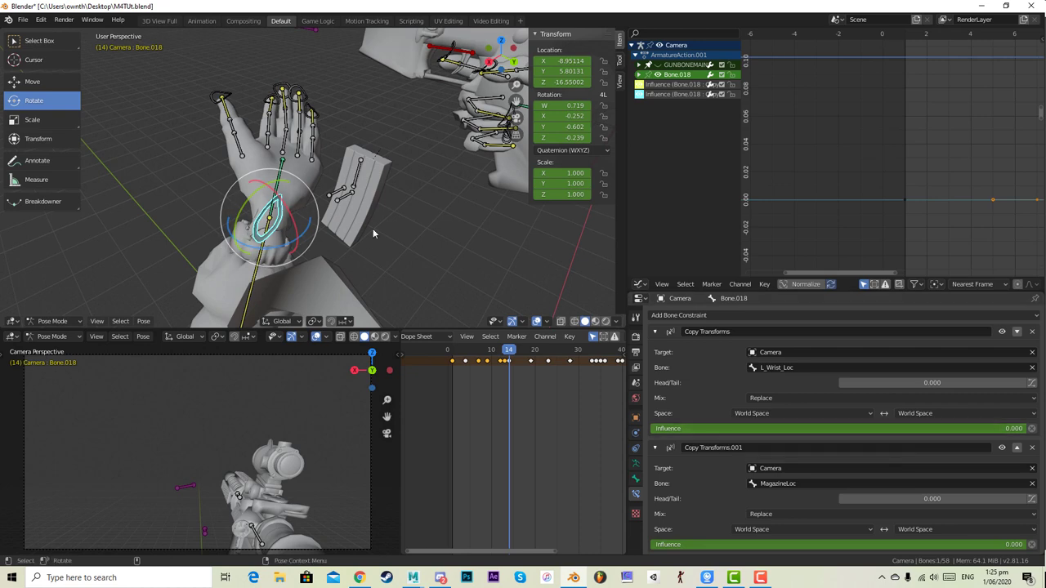
key("g")
left_click(392, 138)
key("i")
key("i")
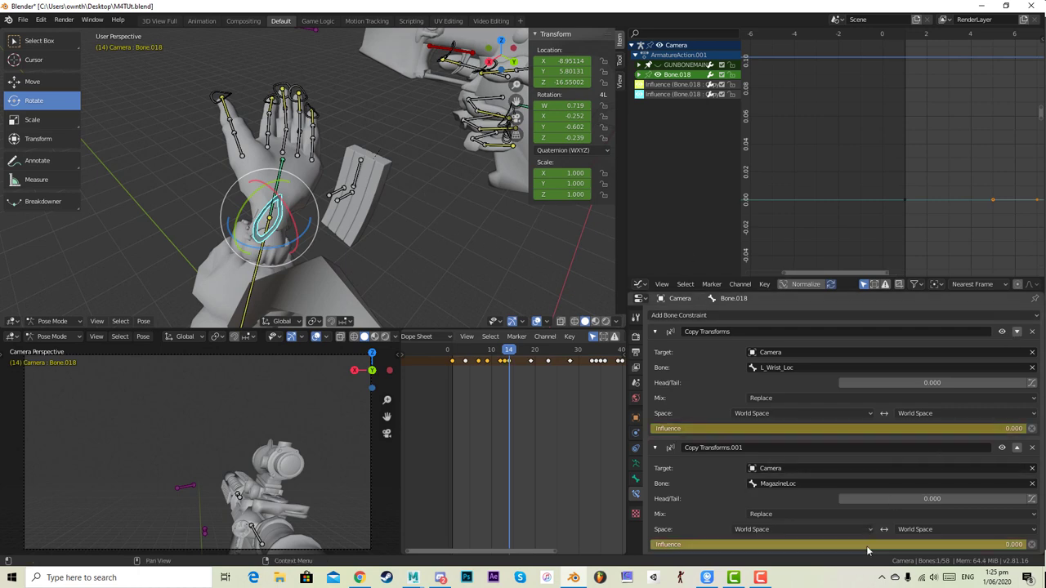
left_click(287, 173)
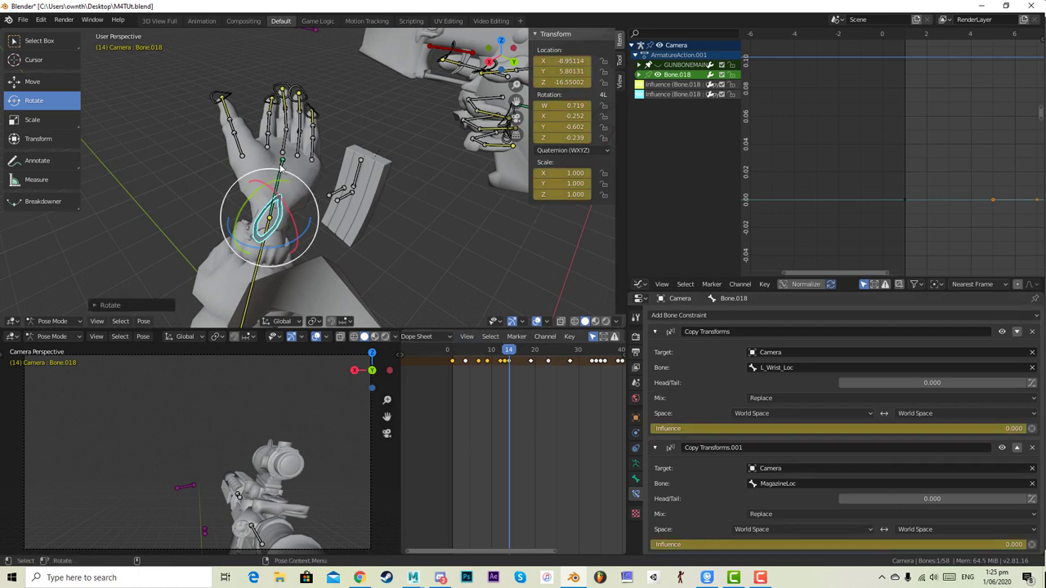
- Select hand bone Bone.002 and keyframe both of its Copy Transforms influences at 0 on frame 14
left_click(283, 166)
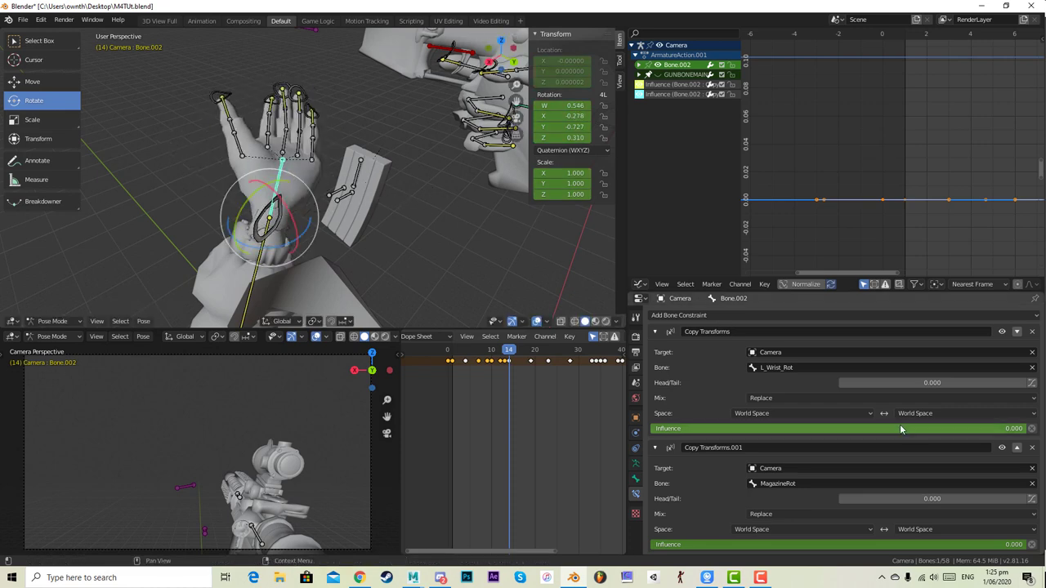
key("i")
key("i")
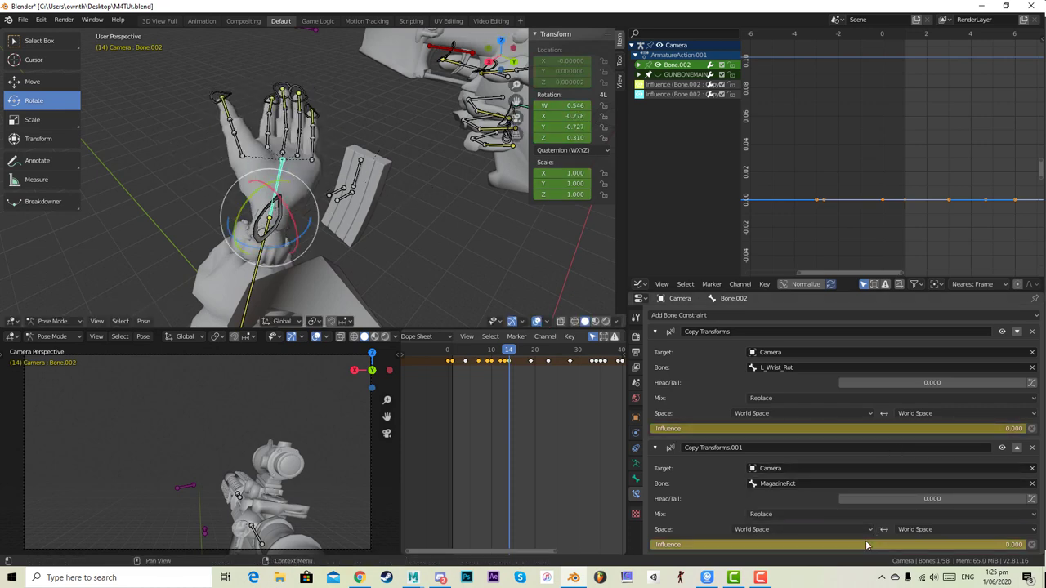
- At frame 15, key Bone.002's L_Wrist_Rot influence at 0 and its MagazineRot influence at 1
left_click(512, 353)
left_click_drag(670, 433, 1022, 432)
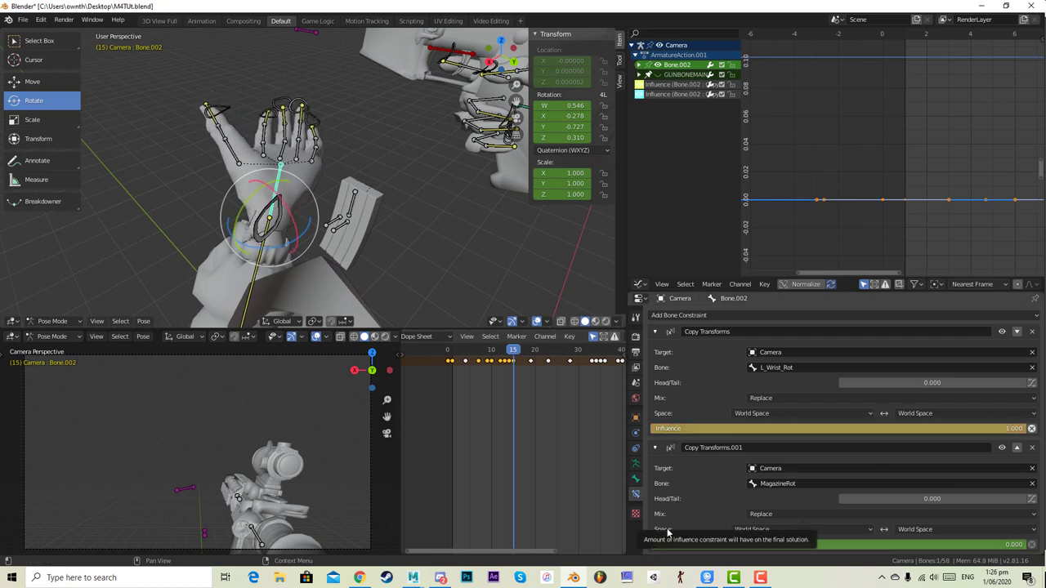
left_click_drag(1012, 429, 653, 429)
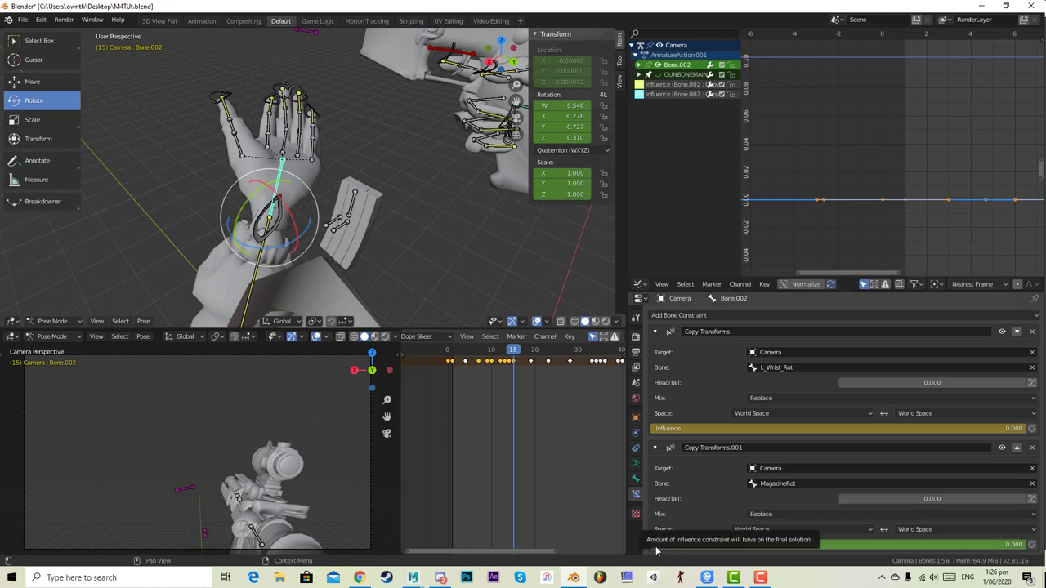
left_click_drag(656, 546, 1034, 546)
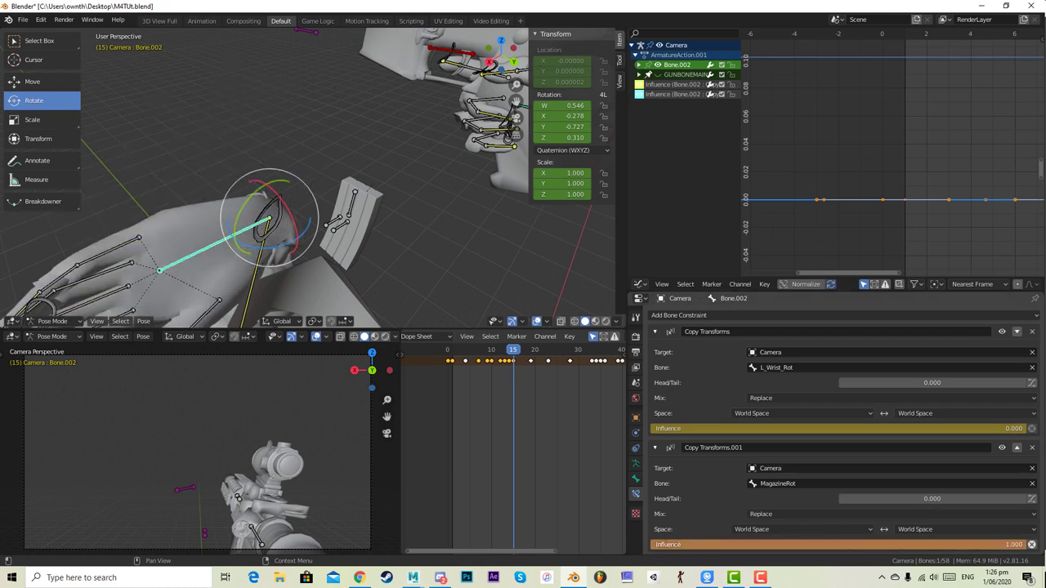
key("i")
- Rotate the MagazineRot bone at frame 15 so the left hand extends forward from the wrist
left_click(335, 228)
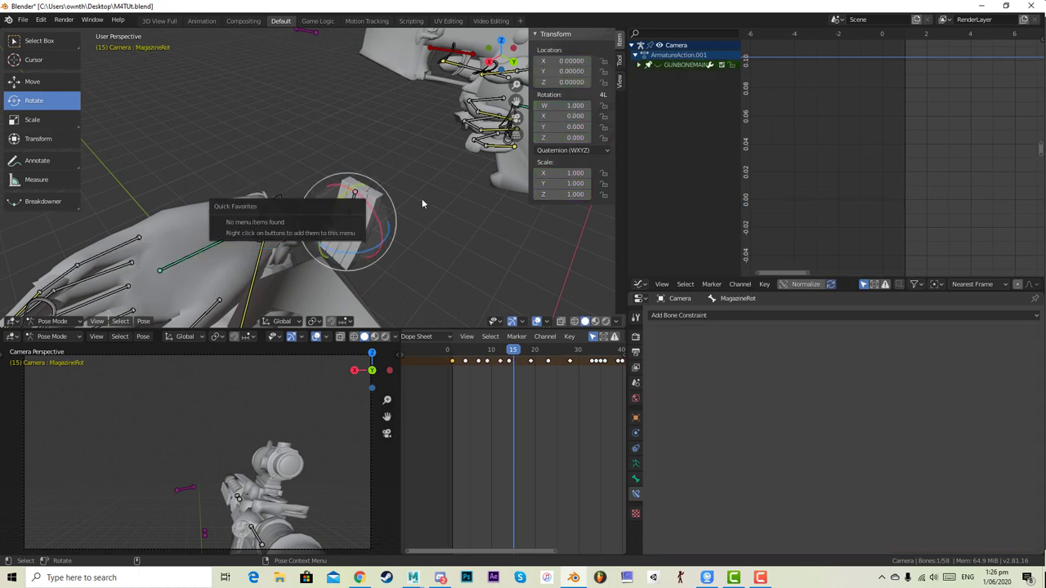
left_click(423, 203)
left_click_drag(310, 223, 374, 157)
left_click(339, 227)
left_click_drag(369, 204, 349, 282)
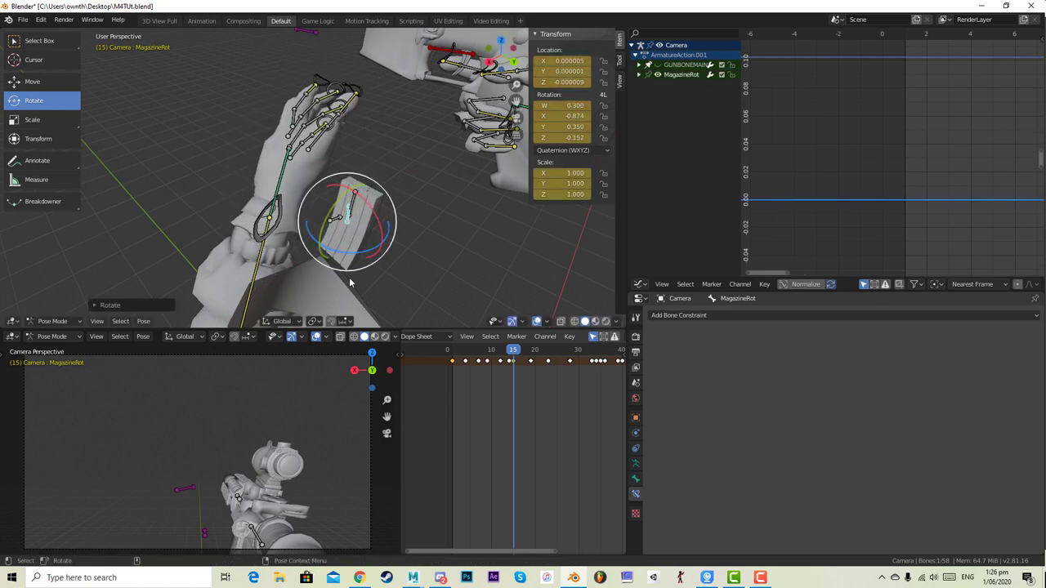
- At frame 15, key Bone.018's L_Wrist_Loc influence at 0 and set its MagazineLoc influence to 1
left_click(276, 229)
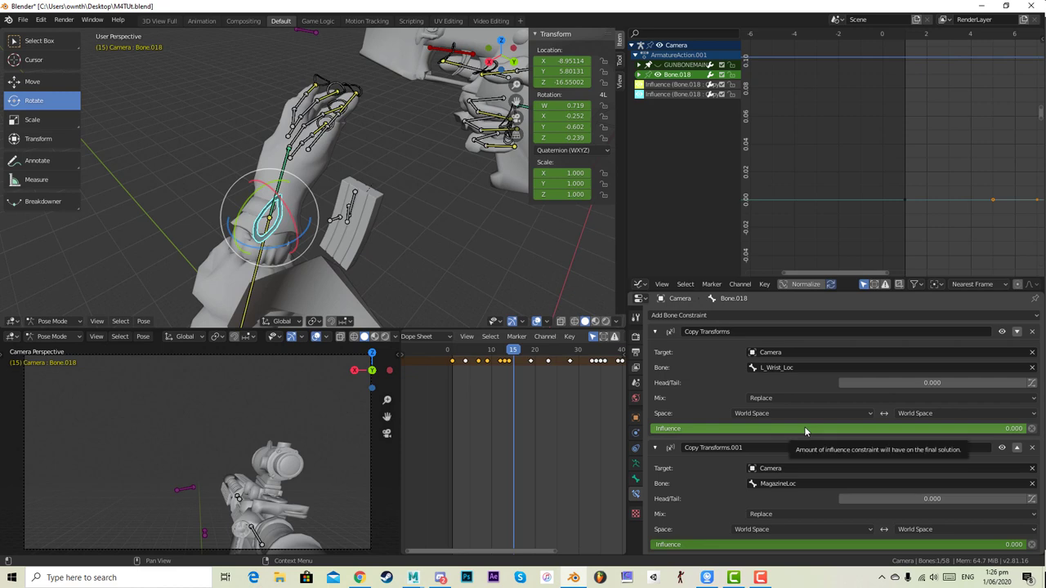
key("i")
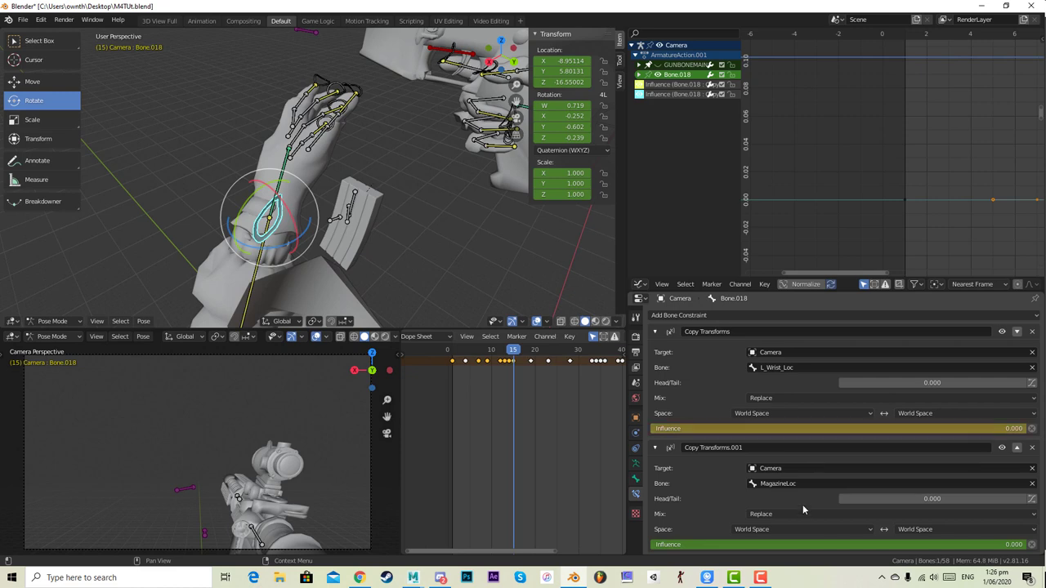
key("i")
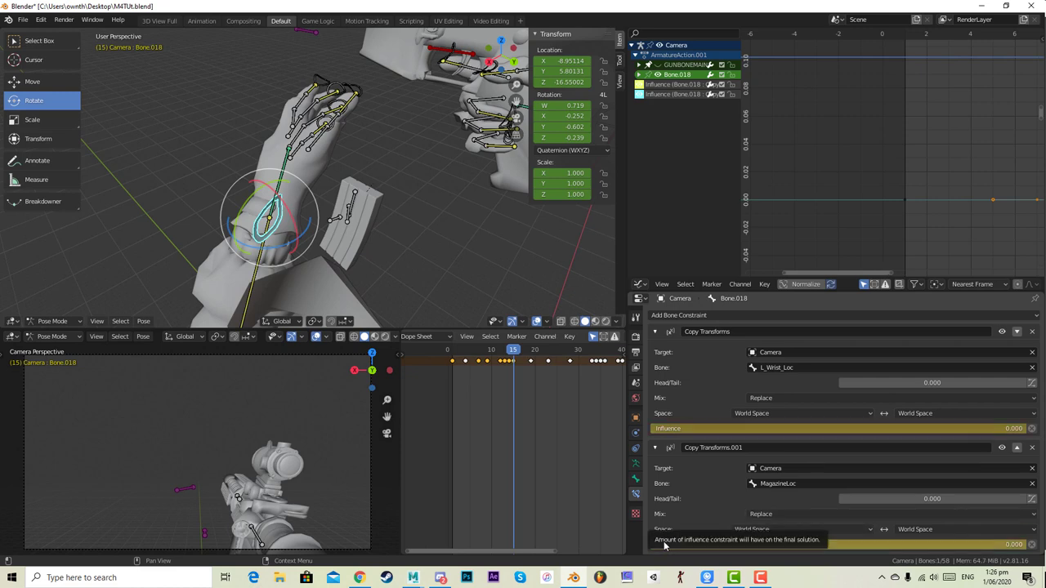
left_click_drag(665, 546, 1032, 545)
- Move the MagazineLoc bone at frame 15 from several view angles to bring the left hand up to the magazine
left_click(401, 209)
middle_click_drag(400, 209, 320, 225)
left_click(288, 214)
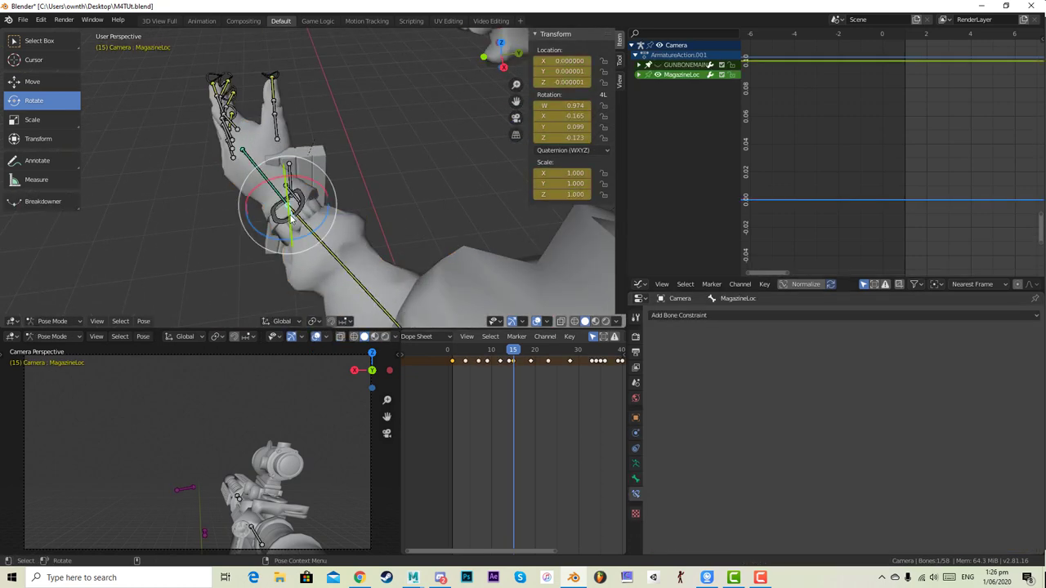
key("g")
left_click(329, 303)
middle_click_drag(351, 204, 419, 183)
key("g")
left_click(355, 226)
middle_click_drag(355, 225, 373, 239)
key("g")
left_click(361, 249)
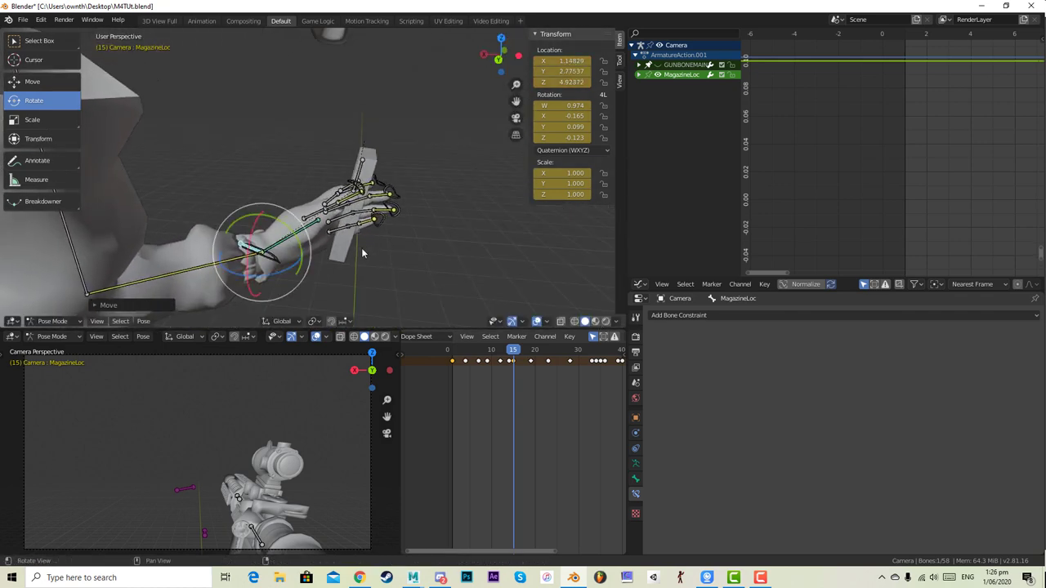
- Rotate the MagazineLoc bone at frame 15 to refine the wrist's placement beside the magazine
left_click_drag(362, 249, 354, 274, "alt")
middle_click_drag(353, 274, 486, 226)
key("r")
left_click(261, 288)
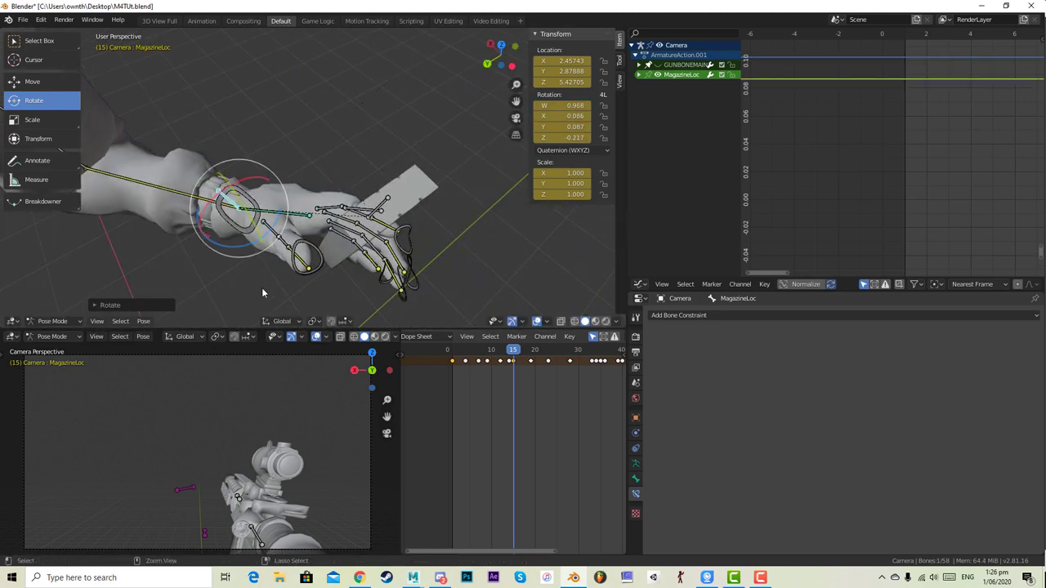
left_click(262, 288)
middle_click_drag(262, 288, 257, 264)
- Rotate the MagazineRot bone at frame 15 to line the palm up with the magazine
left_click(321, 152)
middle_click_drag(320, 152, 507, 259)
left_click(431, 240)
left_click(305, 161)
key("r")
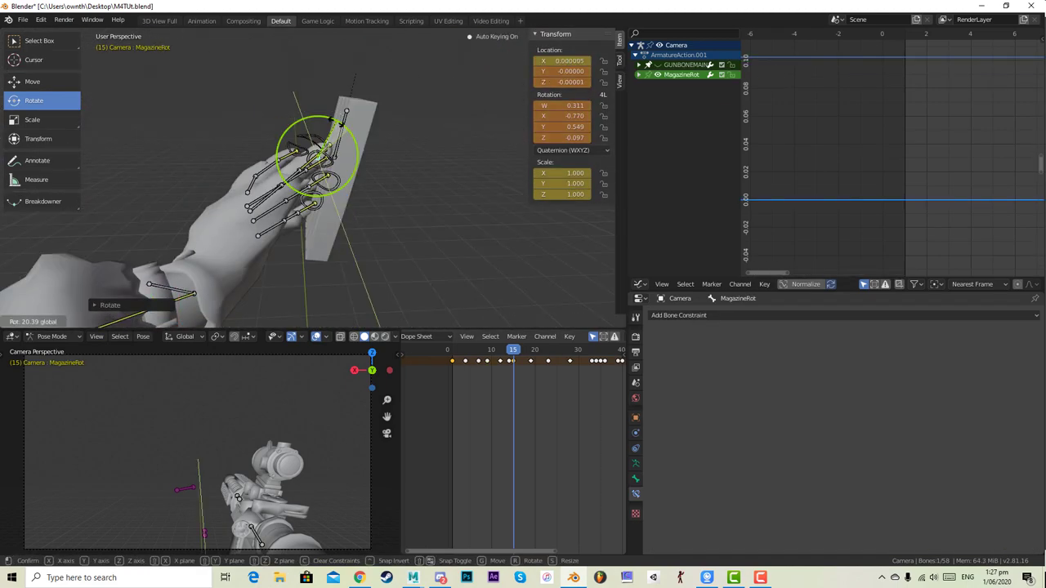
left_click(310, 126)
key("g")
left_click(347, 120)
- Rotate hand bone Bone.015 at frame 15 to adjust the base of the finger against the magazine
left_click(333, 307)
left_click(380, 137)
middle_click_drag(380, 137, 509, 202)
left_click(304, 209)
left_click_drag(327, 197, 314, 214)
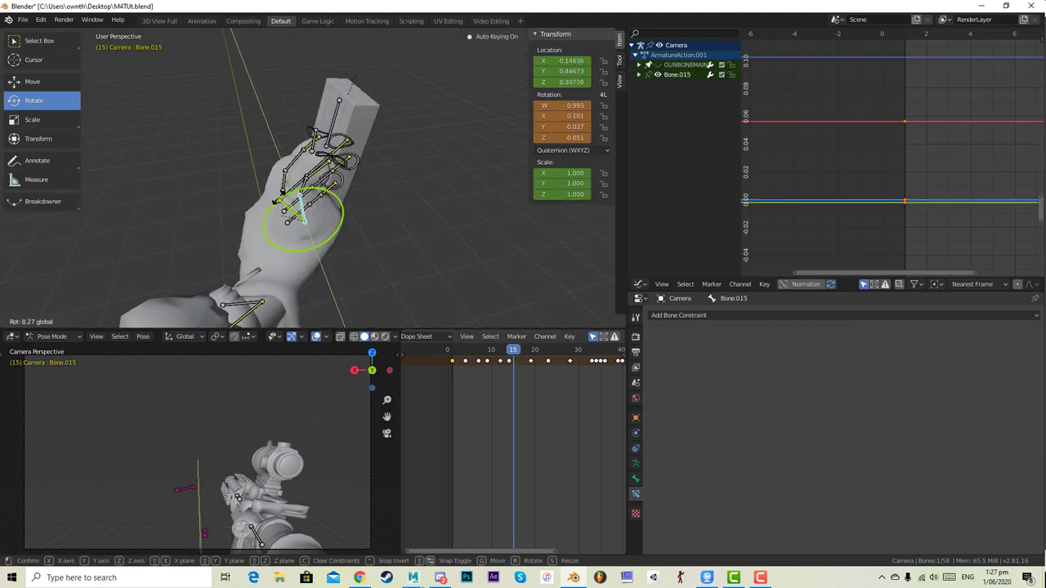
middle_click_drag(315, 215, 355, 188)
left_click(345, 137)
- Move and rotate the left-hand controls at frame 15 to start wrapping the fingers around the magazine
left_click(409, 245)
middle_click_drag(409, 245, 426, 194)
left_click(271, 261)
key("g")
left_click(289, 144)
middle_click_drag(289, 145, 369, 217)
left_click(276, 242)
key("r")
left_click(412, 204)
- Move finger control Bone.020 at frame 15 to curl that finger around the magazine
left_click(286, 209)
key("g")
middle_click_drag(343, 250, 382, 244)
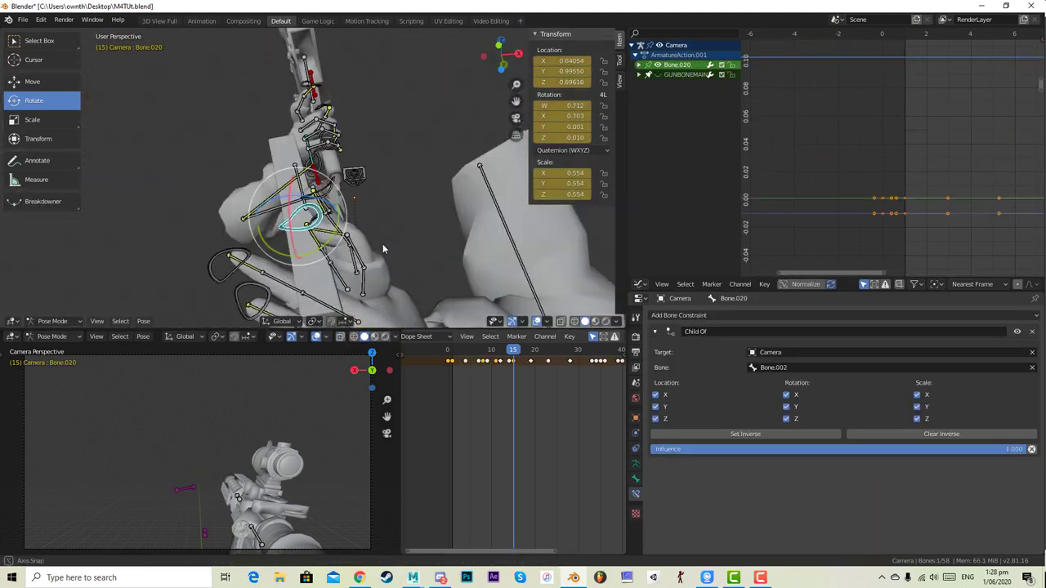
key("g")
left_click(381, 201)
- Position finger control Bone.021 at frame 15 so that finger grips the magazine
key("g")
middle_click_drag(381, 201, 423, 239)
left_click(439, 199)
key("g")
left_click(384, 245)
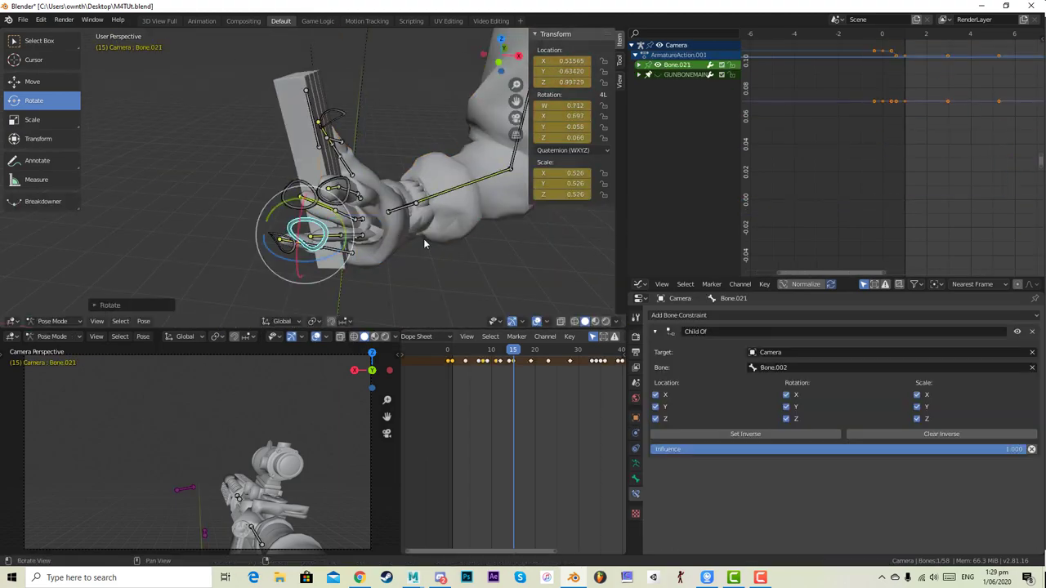
- Refine the remaining finger controls at frame 15 to close the grip on the magazine
left_click(315, 214)
key("g")
left_click(441, 246)
middle_click_drag(474, 269, 442, 237)
left_click(466, 262)
key("r")
- At frame 16, rotate the Magazine bone and adjust finger control Bone.022 on the magazine
key("Right")
left_click(315, 106)
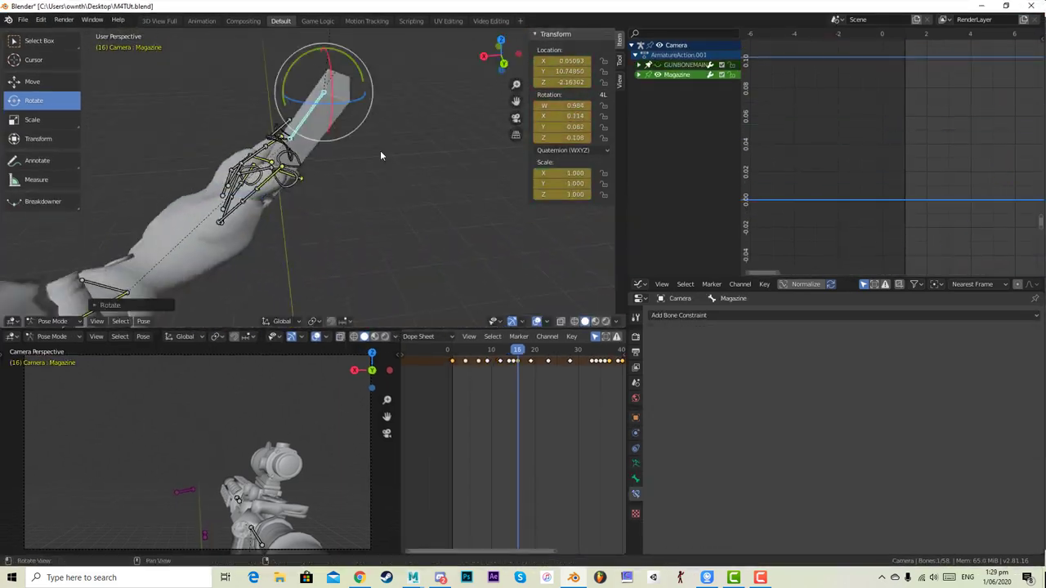
left_click(326, 151)
left_click(359, 196)
key("g")
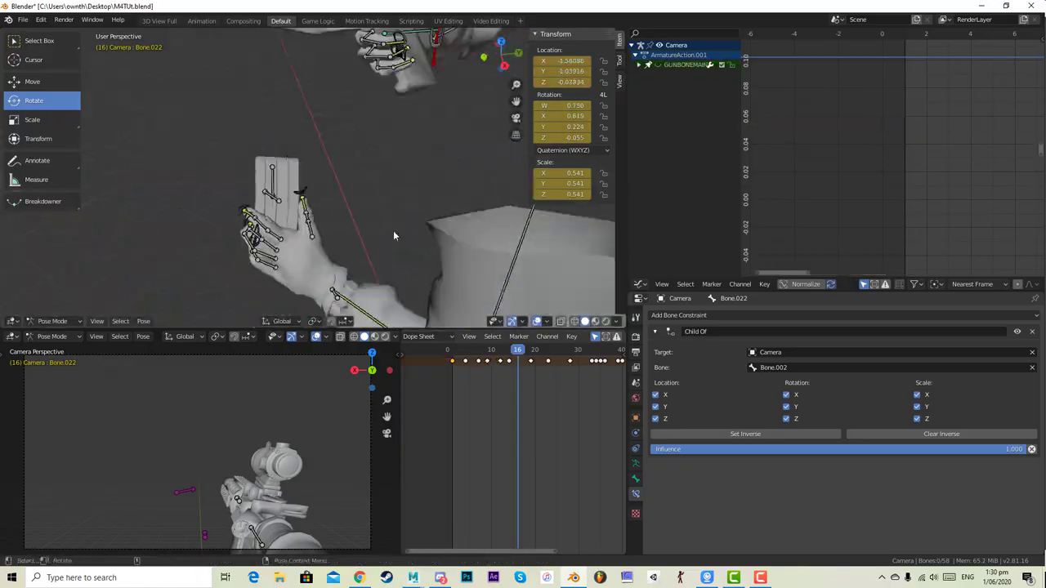
- Try to adjust the Magazine bone's pose at frame 16 and undo the change
middle_click_drag(393, 230, 441, 270)
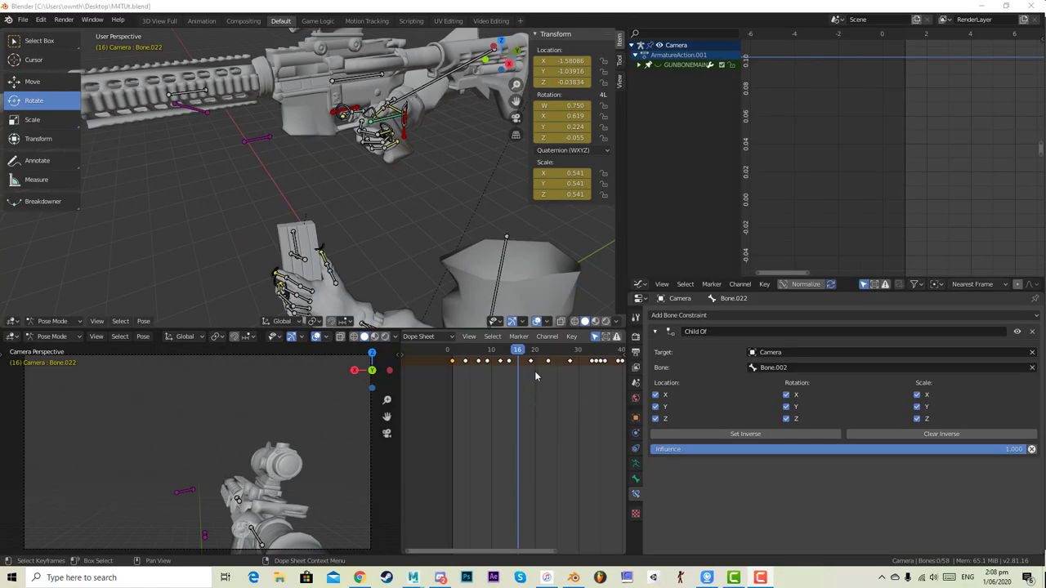
middle_click_drag(406, 234, 369, 239)
left_click(321, 275)
scroll(368, 239, "up", 1)
left_click_drag(328, 235, 330, 204)
key("ctrl+z")
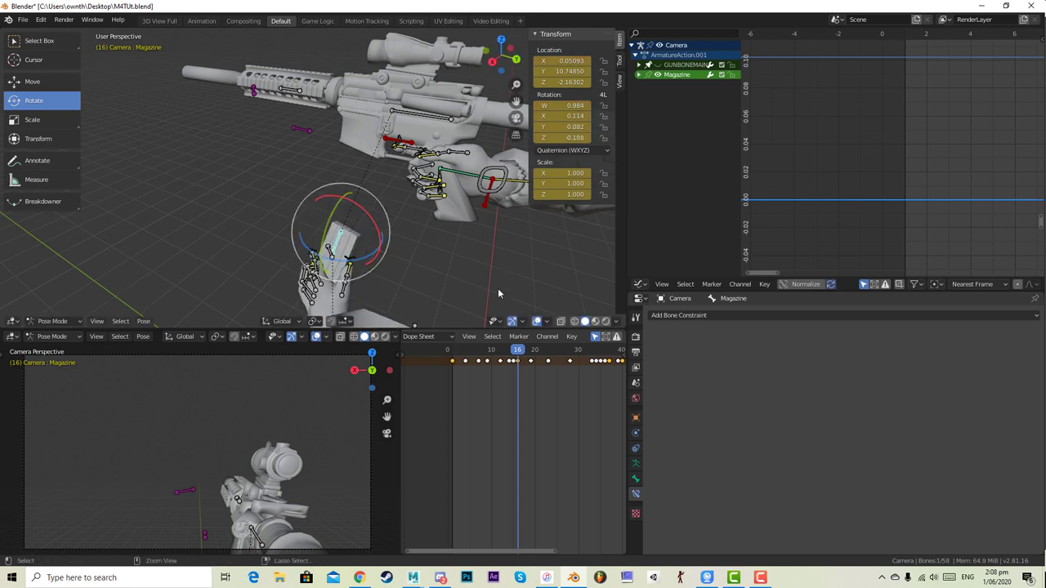
- At frame 19, move the Magazine bone with the gripping hand to a new keyed position below the rifle
middle_click_drag(498, 294, 360, 216)
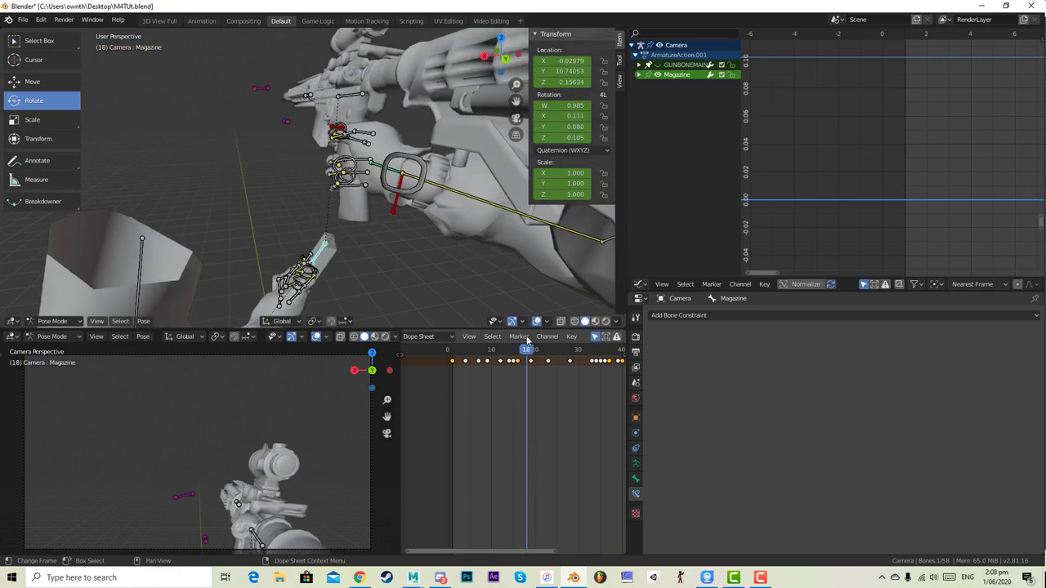
mouse_move(531, 341)
left_mouse_down()
mouse_move(549, 342)
mouse_move(532, 354)
left_mouse_up()
key("g")
left_click(350, 218)
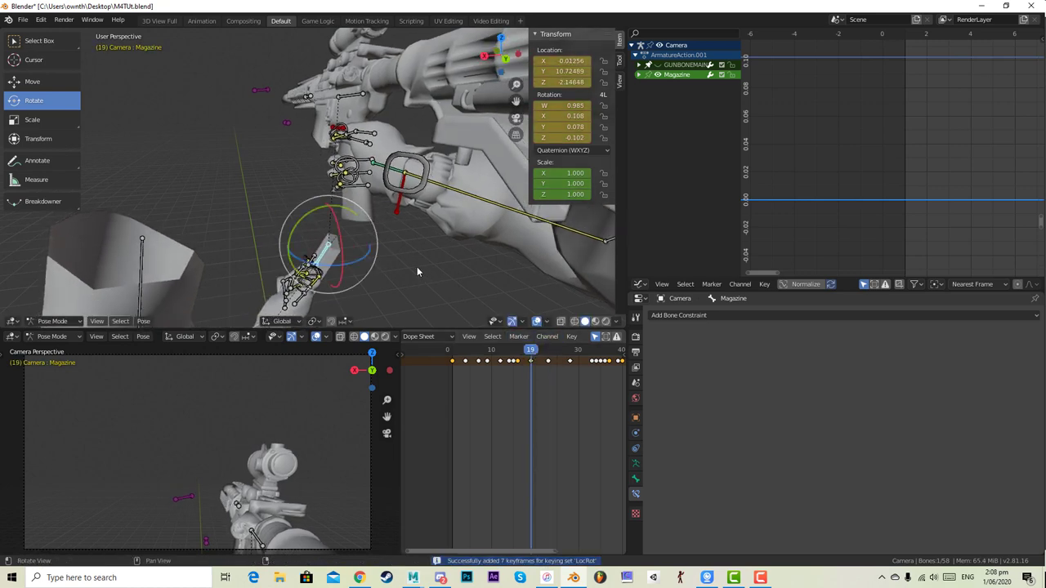
left_click_drag(417, 271, 302, 239, "alt")
key("g")
left_click(299, 235)
- At frame 23, move and rotate the Magazine bone beside the rifle, ending at location about X 2.67, Y 0.07, Z 1.65
left_click_drag(529, 351, 548, 350)
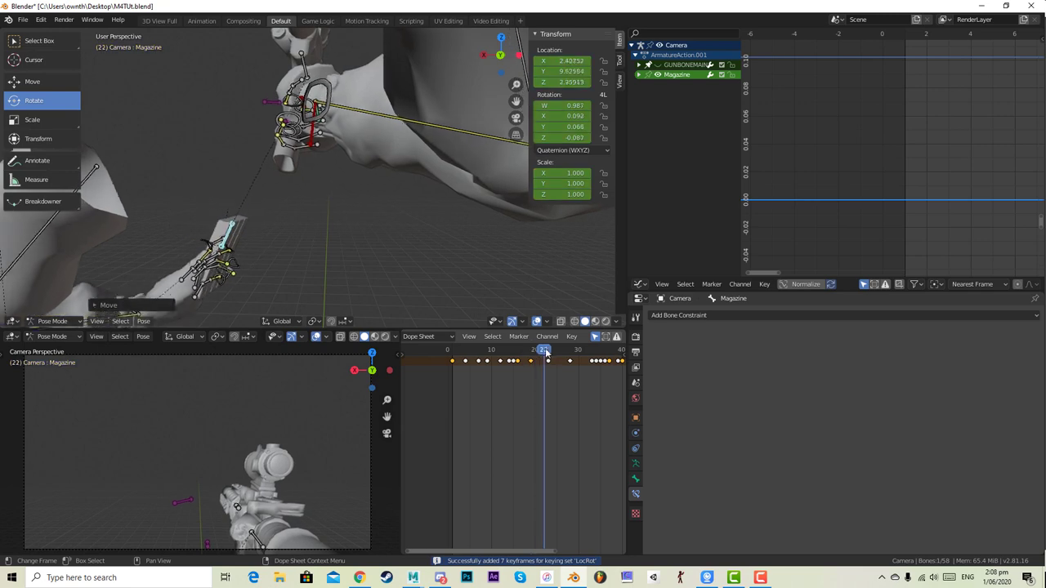
key("g")
left_click(354, 135)
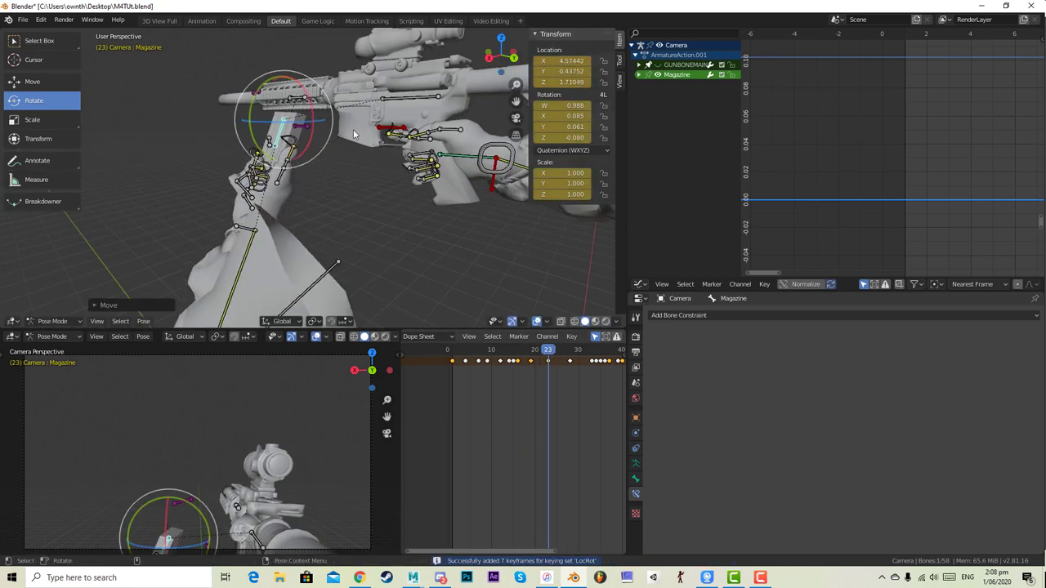
left_click_drag(259, 98, 315, 105)
key("g")
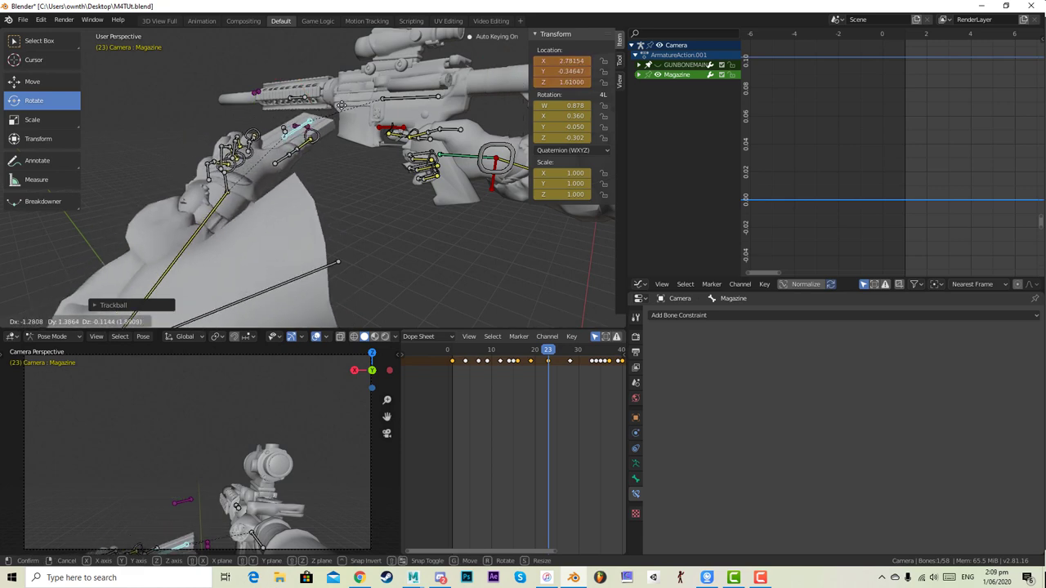
left_click(356, 107)
- At frame 37, raise and tilt the Magazine bone just below the magazine well, at location about X -0.07, Y 1.41, Z -0.31
left_click_drag(546, 350, 608, 349)
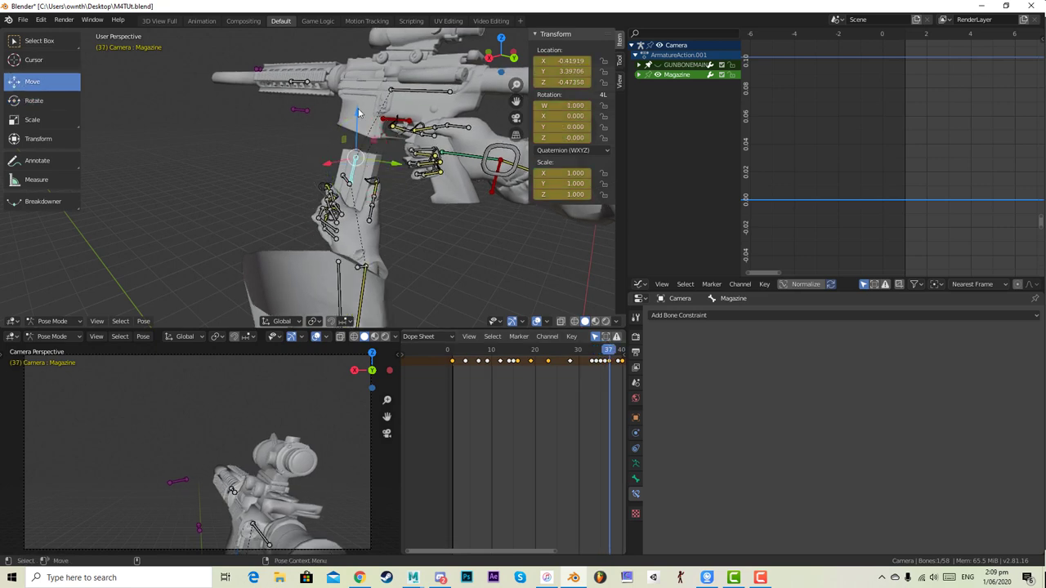
left_click_drag(358, 113, 360, 86)
middle_click_drag(364, 89, 449, 125)
key("r")
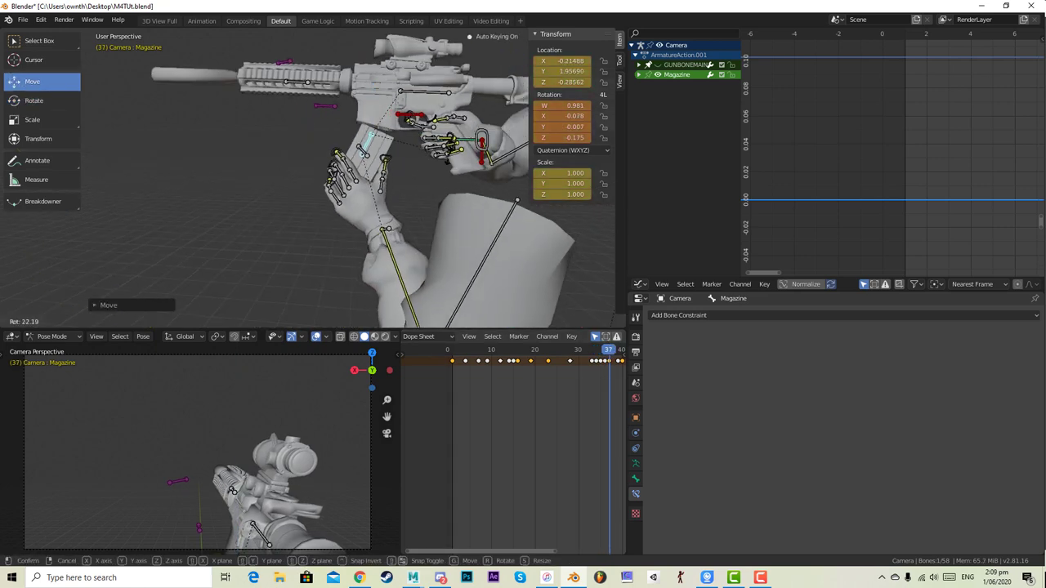
left_click(448, 161)
key("g")
left_click(442, 157)
middle_click_drag(454, 175, 331, 193)
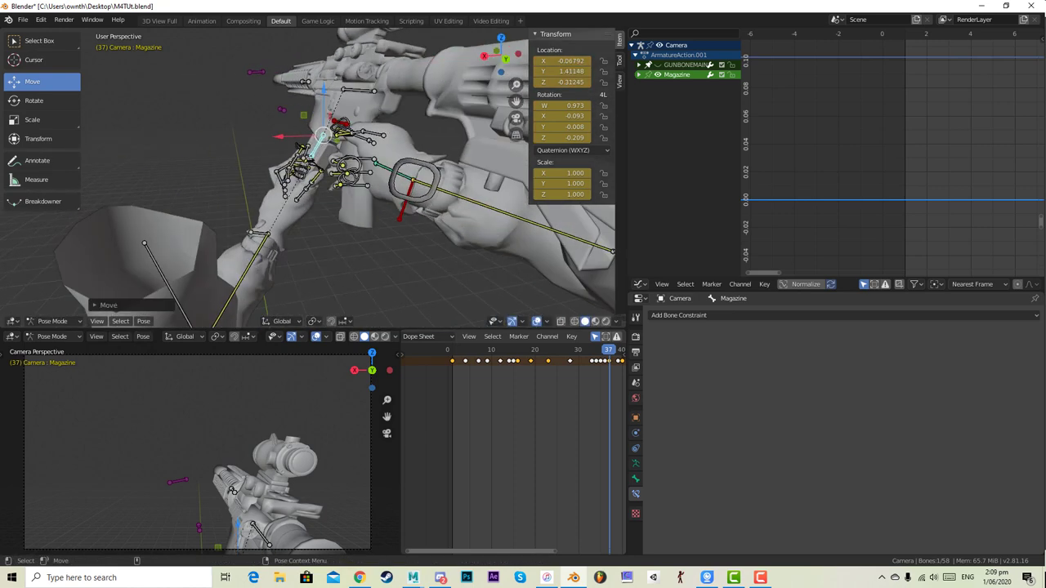
key("r")
left_click(308, 193)
- Scrub frames 33 to 37, try to move the Magazine bone at frame 37, and undo the move
left_click(593, 352)
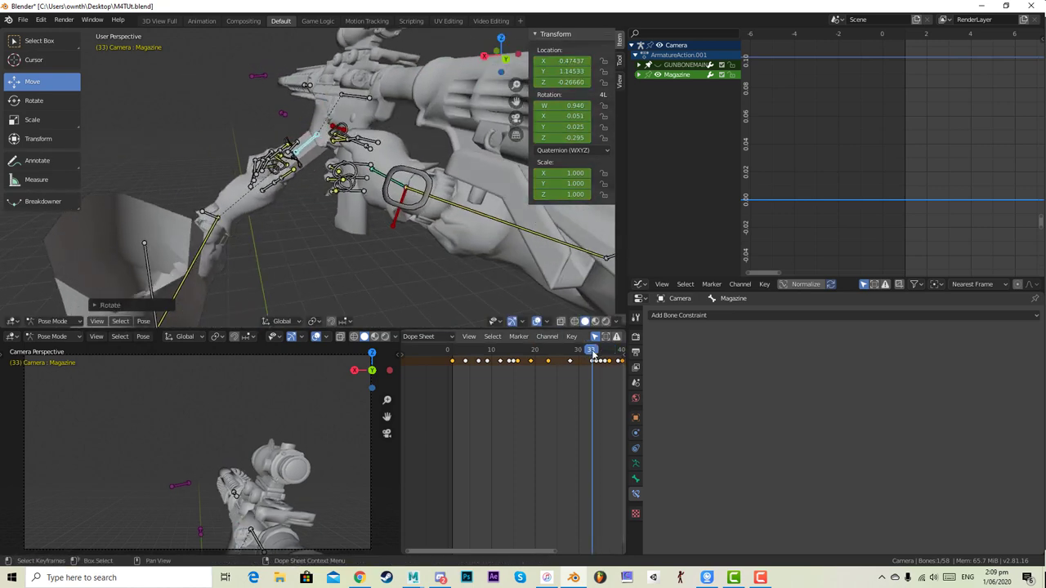
left_click_drag(593, 351, 612, 353)
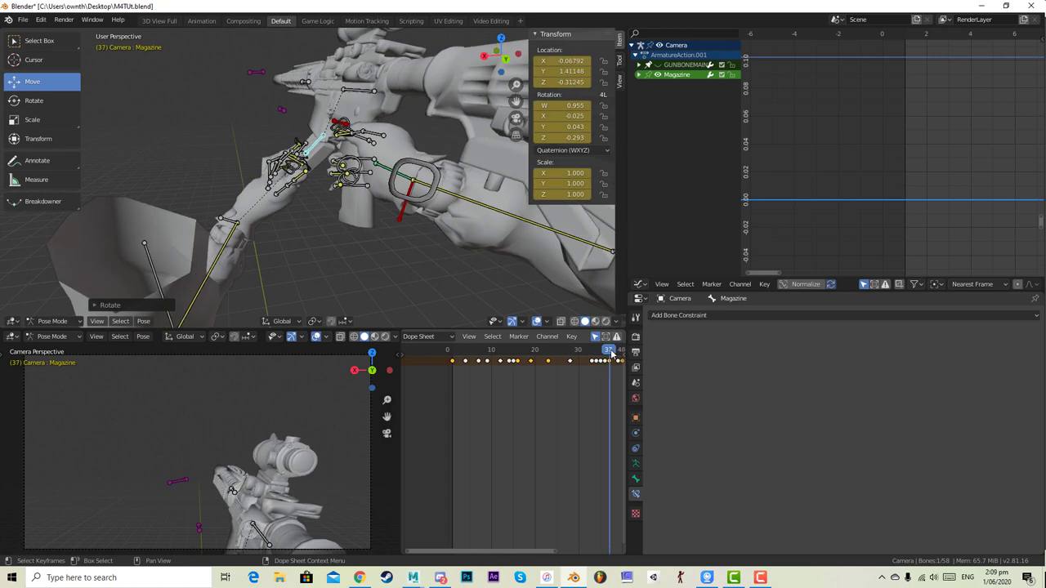
key("g")
left_click(463, 253)
key("ctrl+z")
- Examine the Magazine bone's keyframes and its animation curves up to frame 37 in the Graph Editor
middle_click_drag(435, 254, 384, 252)
middle_click_drag(587, 413, 523, 412)
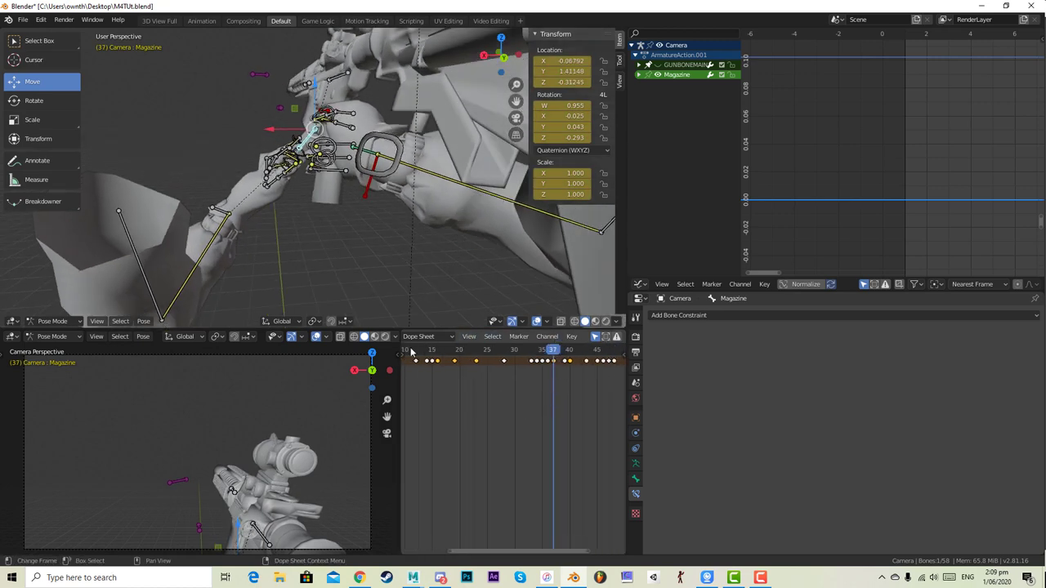
middle_click_drag(792, 142, 756, 156)
middle_click_drag(311, 144, 365, 231)
middle_click_drag(958, 133, 871, 133)
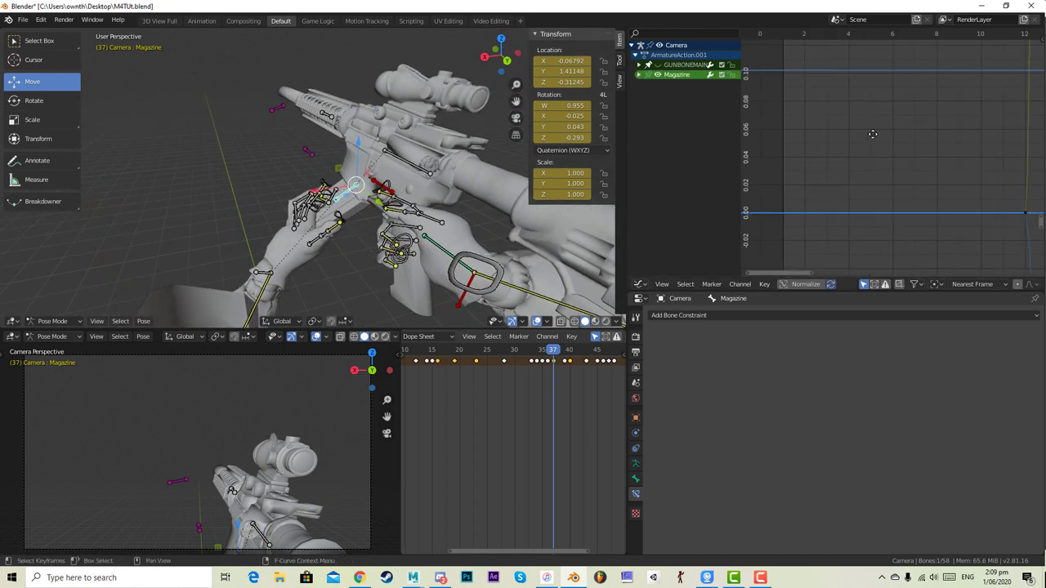
scroll(889, 150, "down", 6)
middle_click_drag(993, 166, 833, 177)
middle_click_drag(929, 169, 924, 197)
scroll(902, 189, "down", 1)
scroll(903, 189, "down", 3)
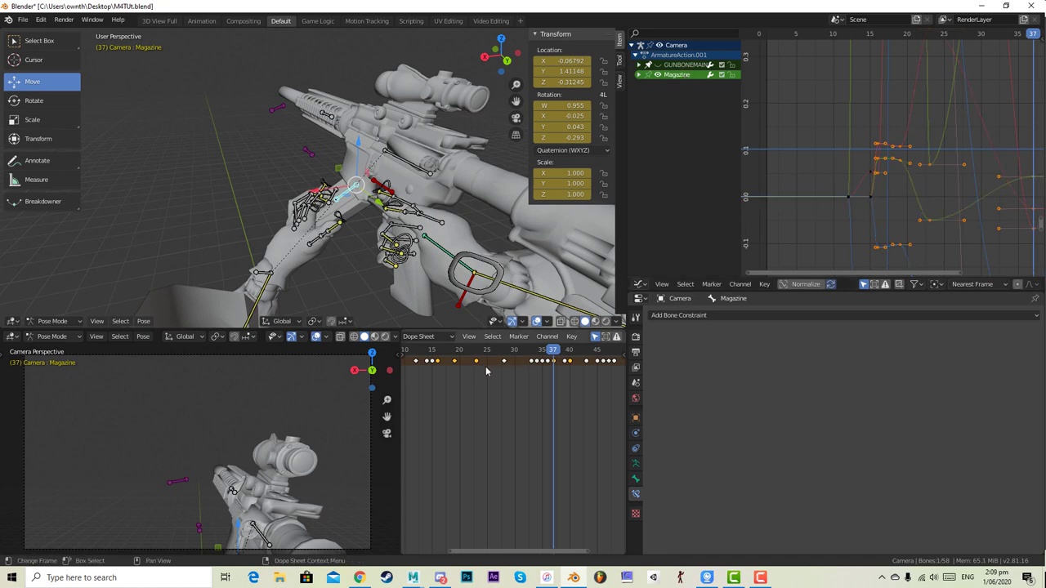
middle_click_drag(486, 371, 428, 393)
left_click(542, 395)
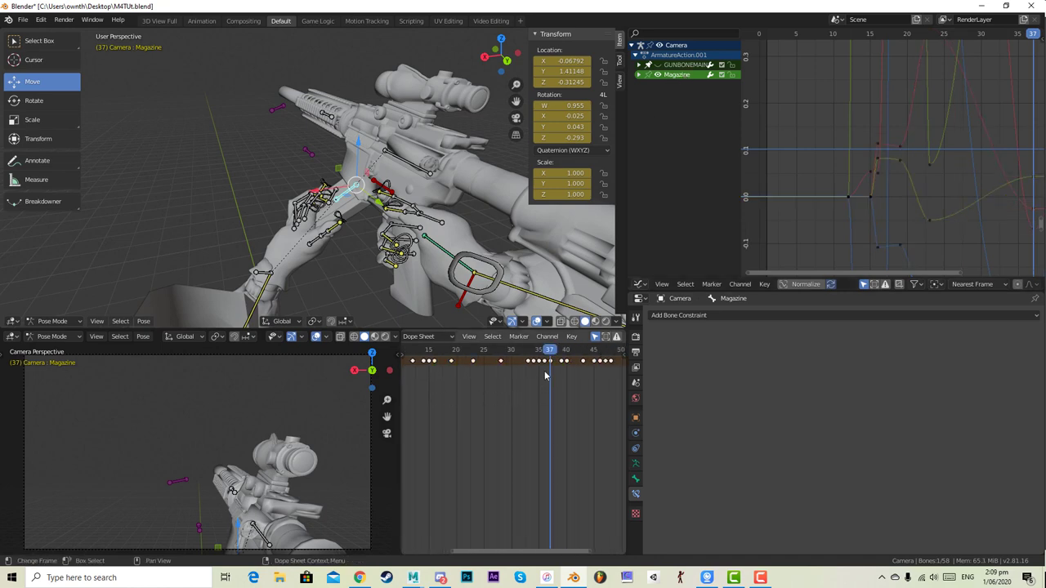
left_click(276, 109)
left_click(354, 196)
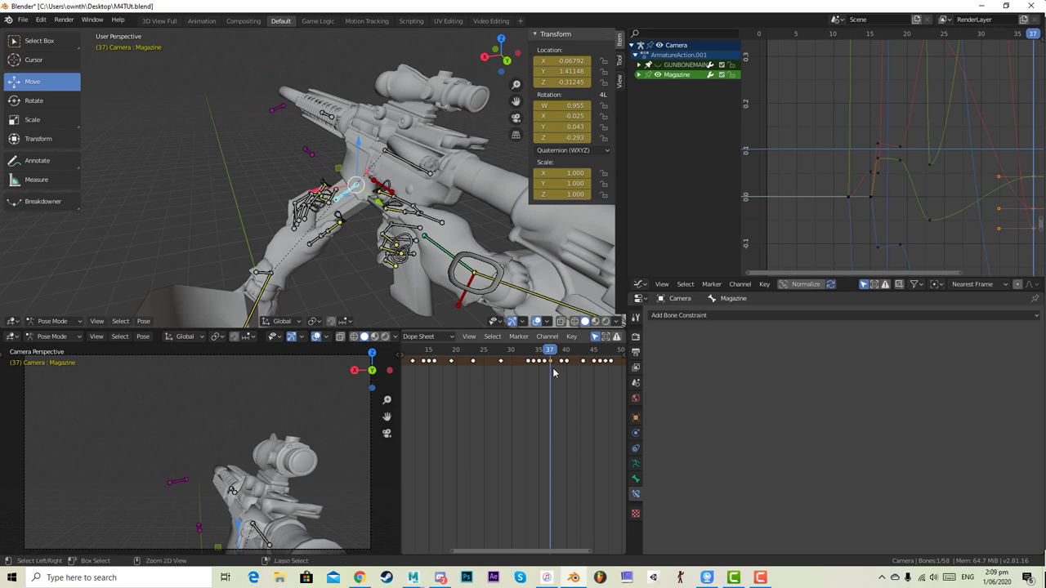
- Try to reuse the Magazine bone's frame 1 pose at frame 40 and undo the result
mouse_move(549, 349)
left_mouse_down()
mouse_move(539, 350)
mouse_move(613, 354)
mouse_move(415, 357)
mouse_move(545, 365)
left_mouse_up()
middle_click_drag(536, 367, 504, 366)
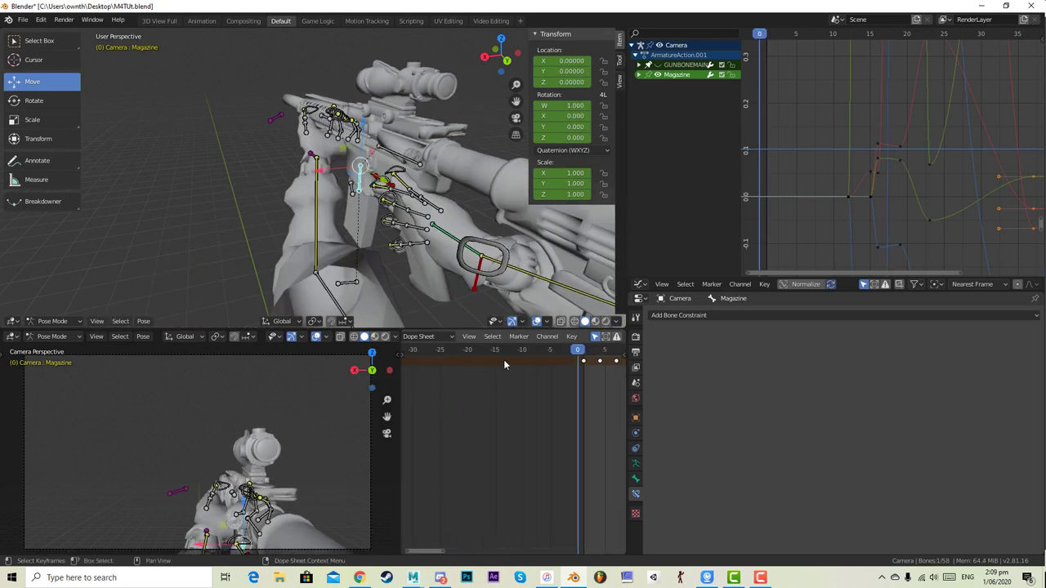
left_click(584, 350)
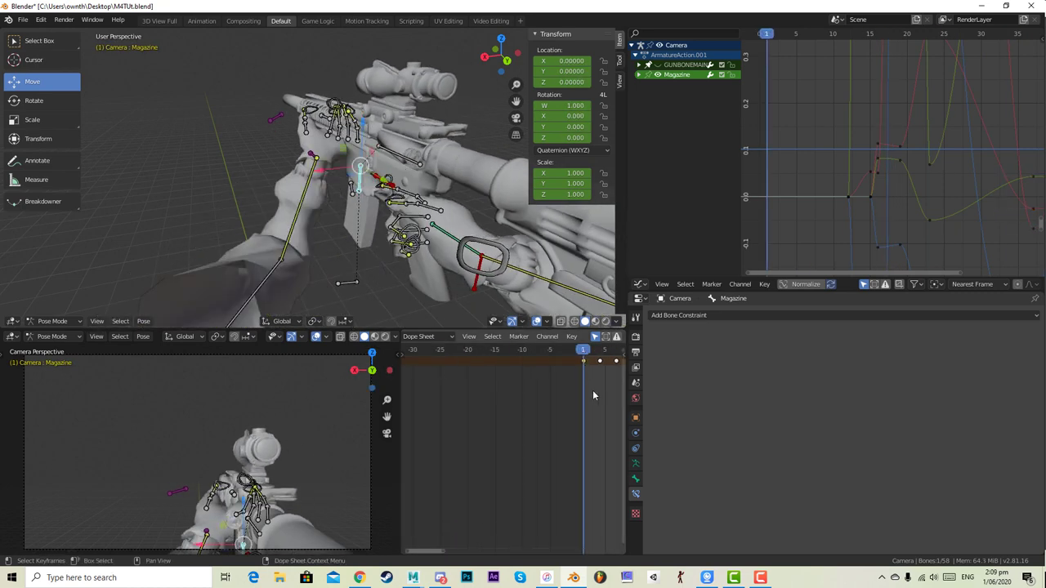
scroll(594, 396, "right", 5, "ctrl")
left_click_drag(486, 350, 550, 354)
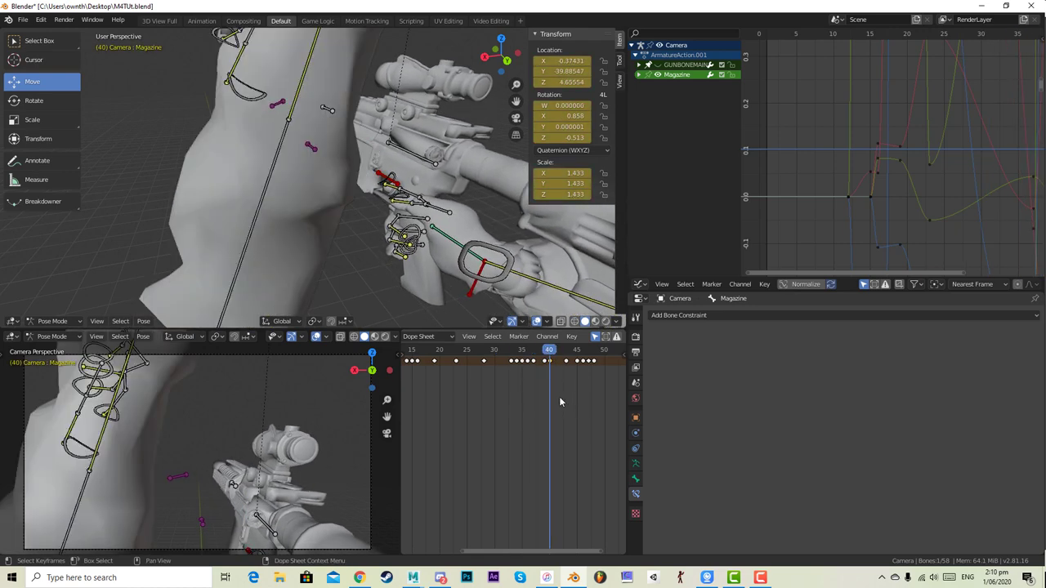
scroll(418, 199, "down", 5)
scroll(409, 204, "up", 1)
middle_click_drag(392, 211, 418, 259)
key("ctrl+z")
- At frame 40, set the Magazine bone's location to 0 on all axes and its rotation to W 1, X 0, Y 0, Z 0
scroll(471, 302, "up", 4)
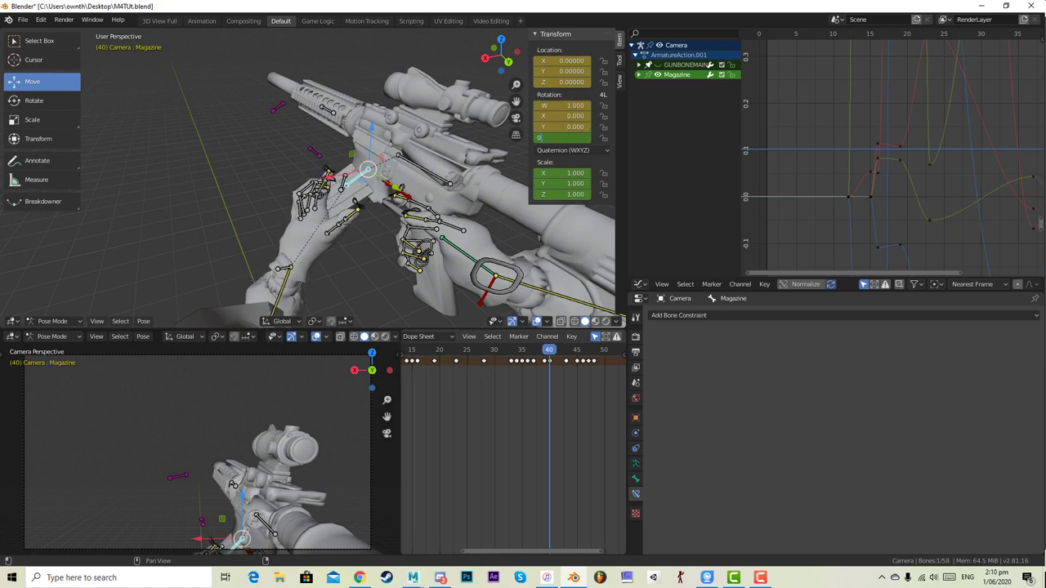
key("Return")
- In the Graph Editor, move the Magazine bone's frame 23 Y-location key to frame 25 at a value of about 1.4
left_click_drag(521, 350, 456, 357)
scroll(949, 80, "down", 1)
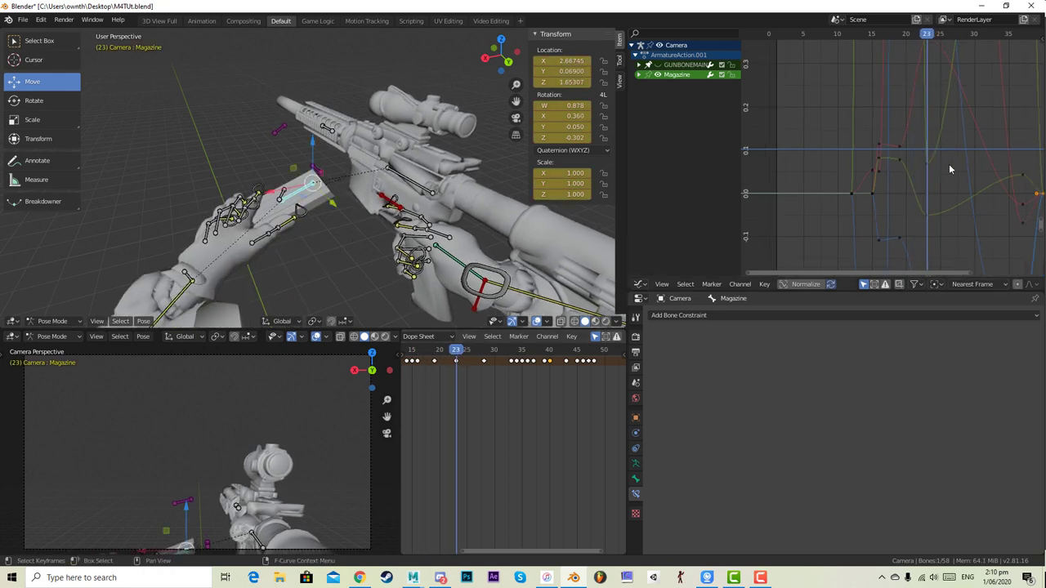
scroll(945, 162, "down", 2)
left_click(970, 175)
scroll(968, 170, "down", 1)
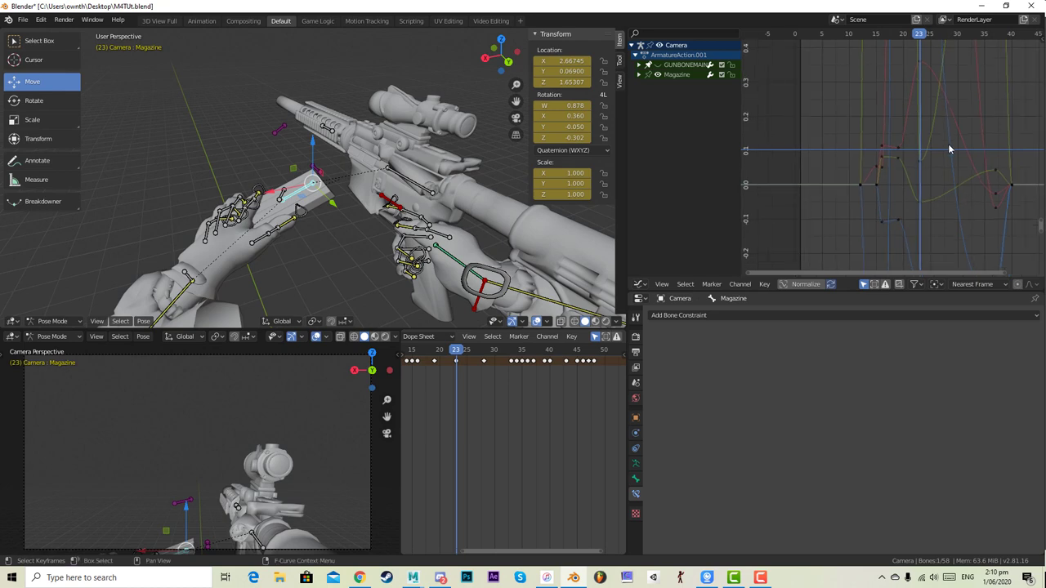
middle_click_drag(947, 142, 926, 127, "ctrl")
scroll(912, 133, "down", 2)
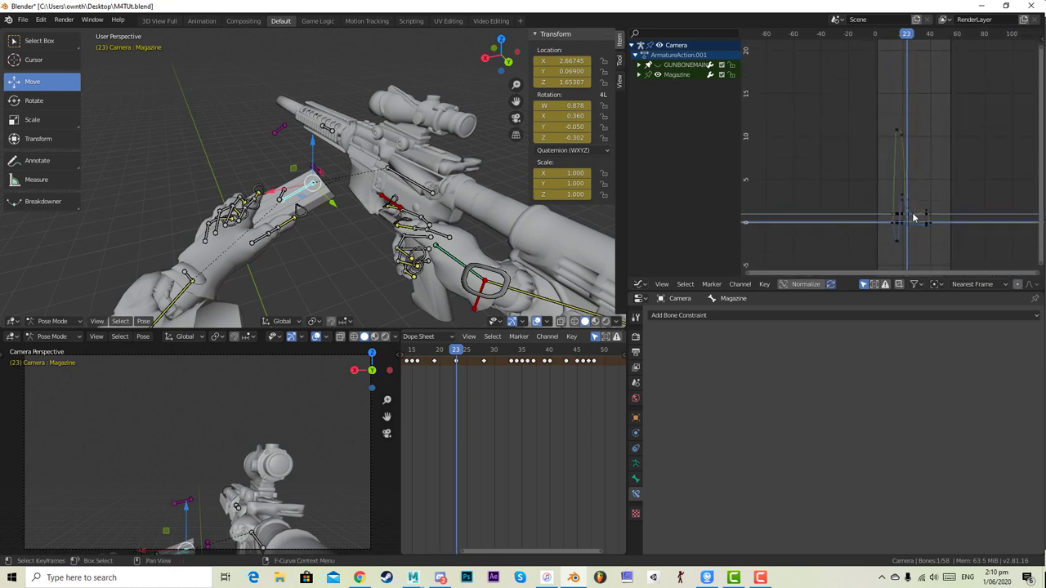
scroll(914, 217, "up", 6)
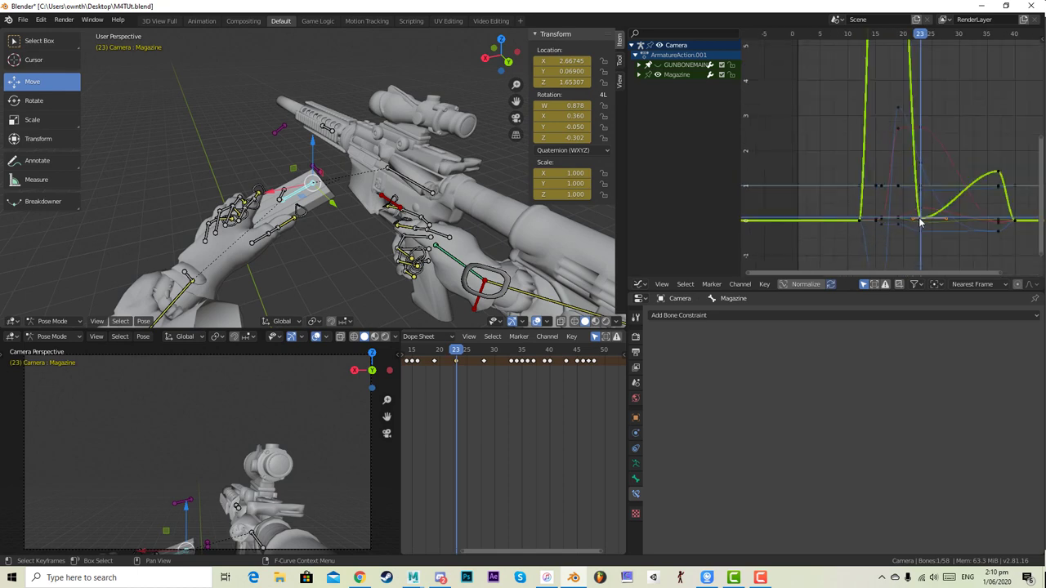
key("g")
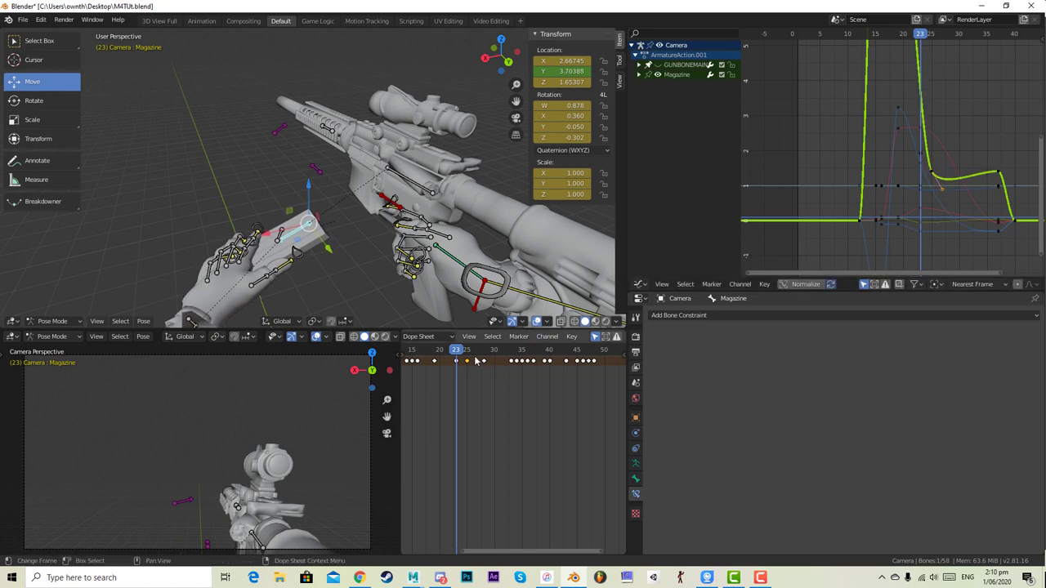
- At frame 31, move the Magazine bone below the magazine well to location about X 0.09, Y 1.62, Z 0.26
left_click_drag(468, 351, 502, 372)
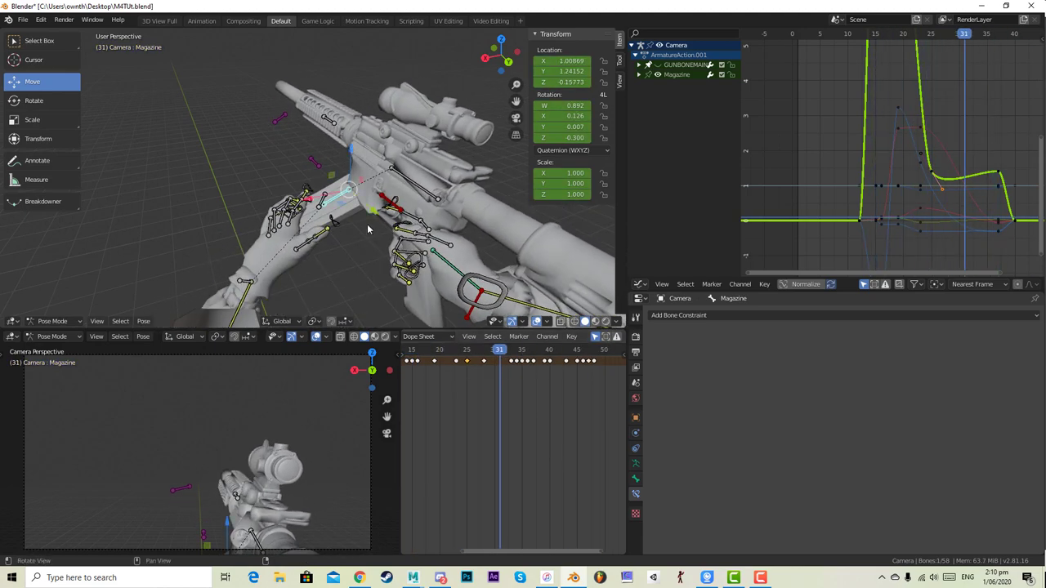
middle_click_drag(367, 230, 457, 240)
right_click(456, 249)
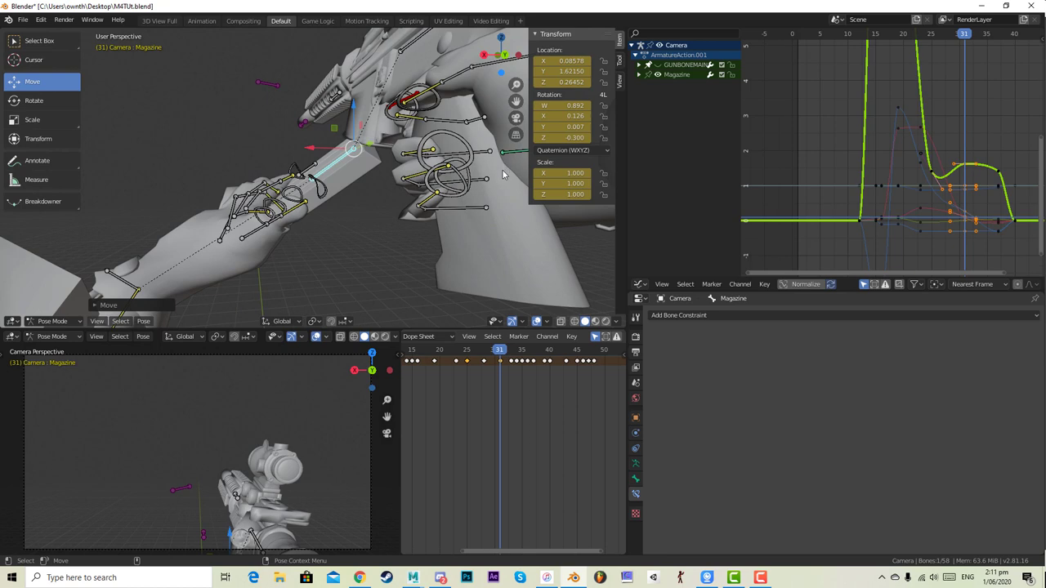
- Scrub through the reload frames to check how the magazine approaches the rifle
left_click_drag(499, 350, 505, 374)
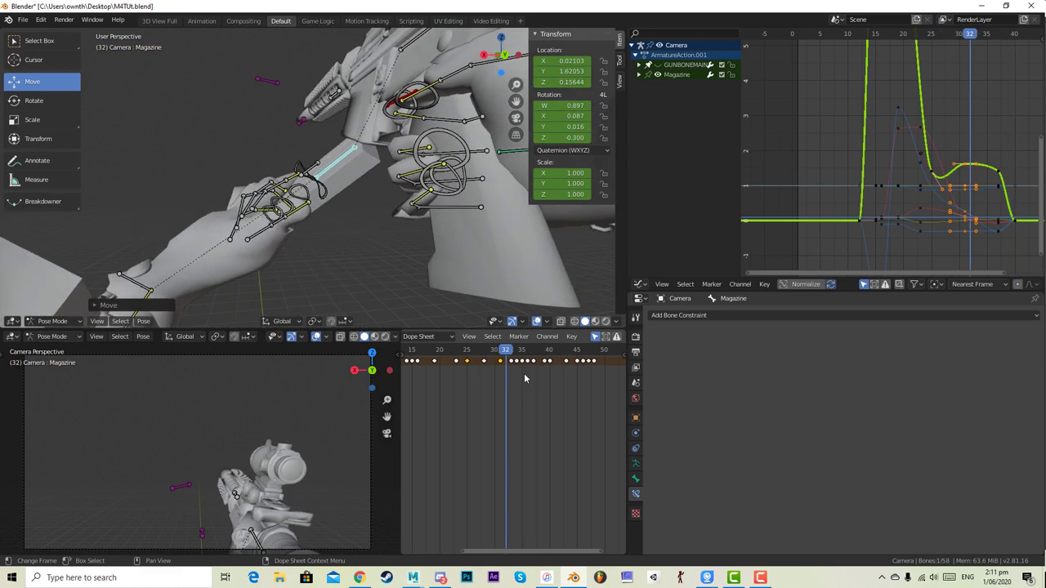
left_click(525, 375)
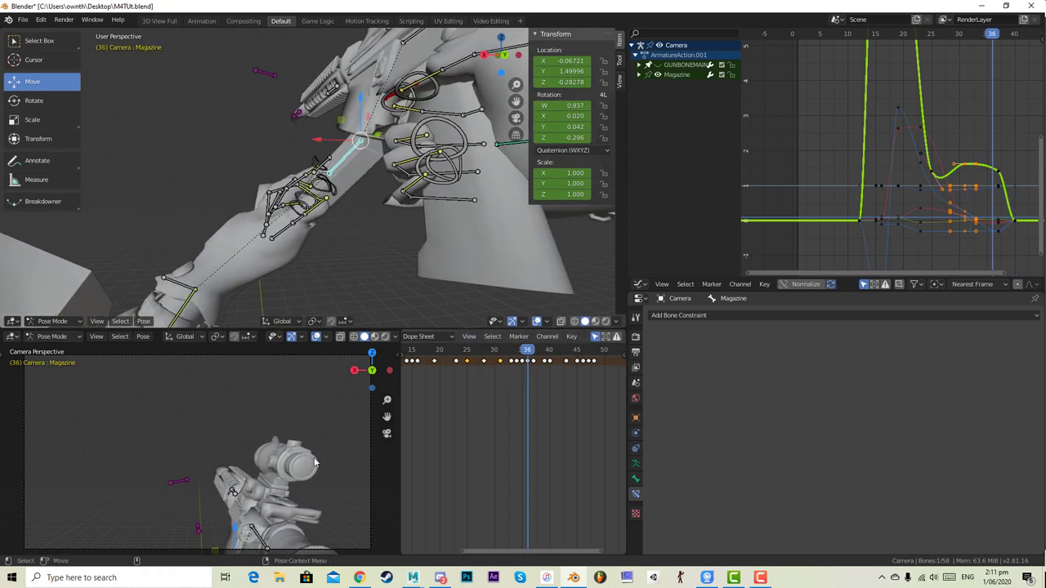
left_click_drag(473, 356, 558, 354)
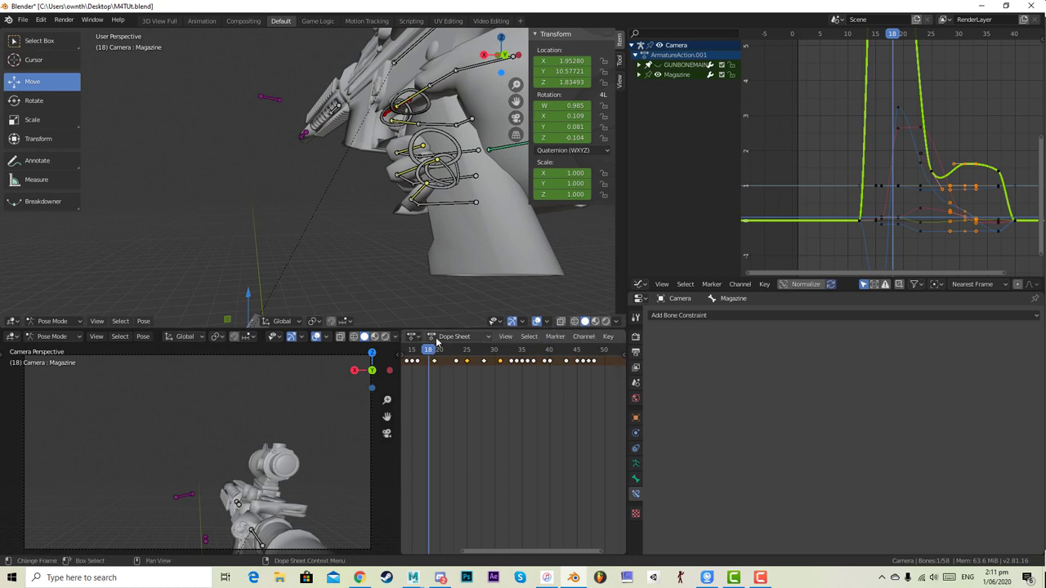
- Switch the Dope Sheet editor to the Timeline and play back the reload animation
left_click(414, 337)
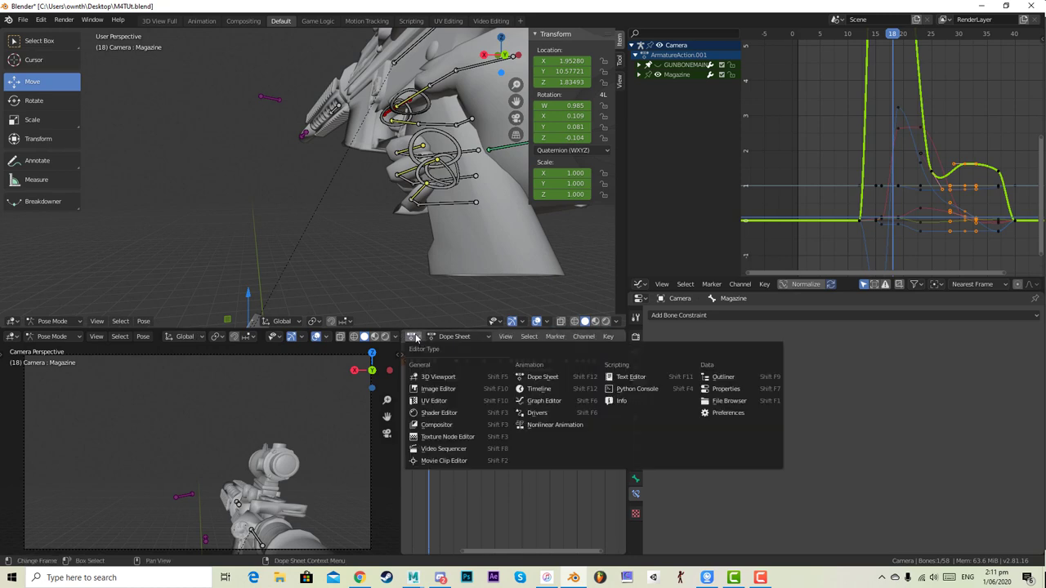
left_click(544, 390)
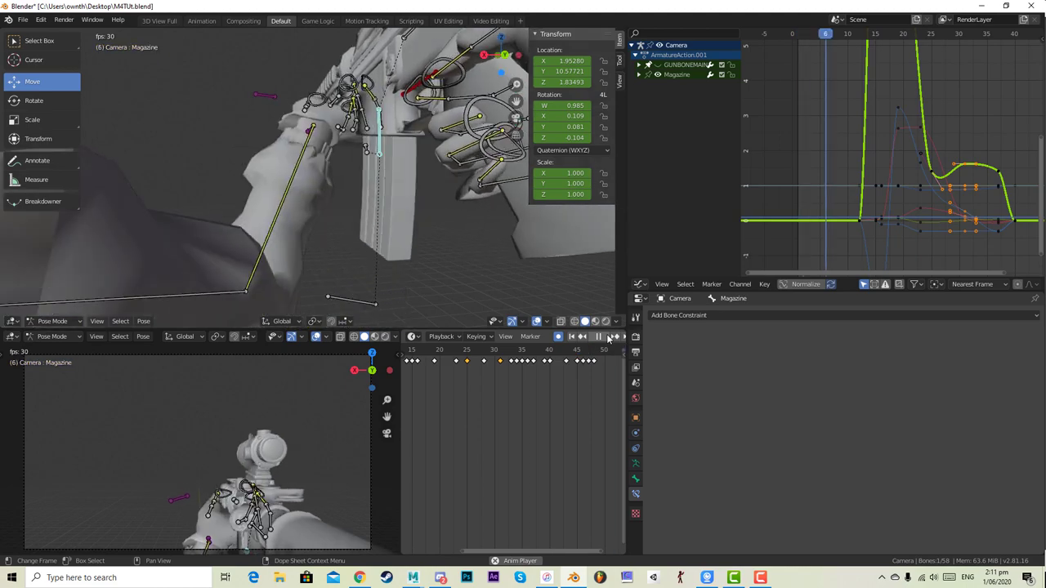
left_click(605, 337)
- At frame 45, unhide the bones and key the Copy Transforms influences of left wrist bones Bone.018 and Bone.002
mouse_move(567, 356)
left_mouse_down()
mouse_move(586, 353)
mouse_move(514, 351)
mouse_move(577, 349)
left_mouse_up()
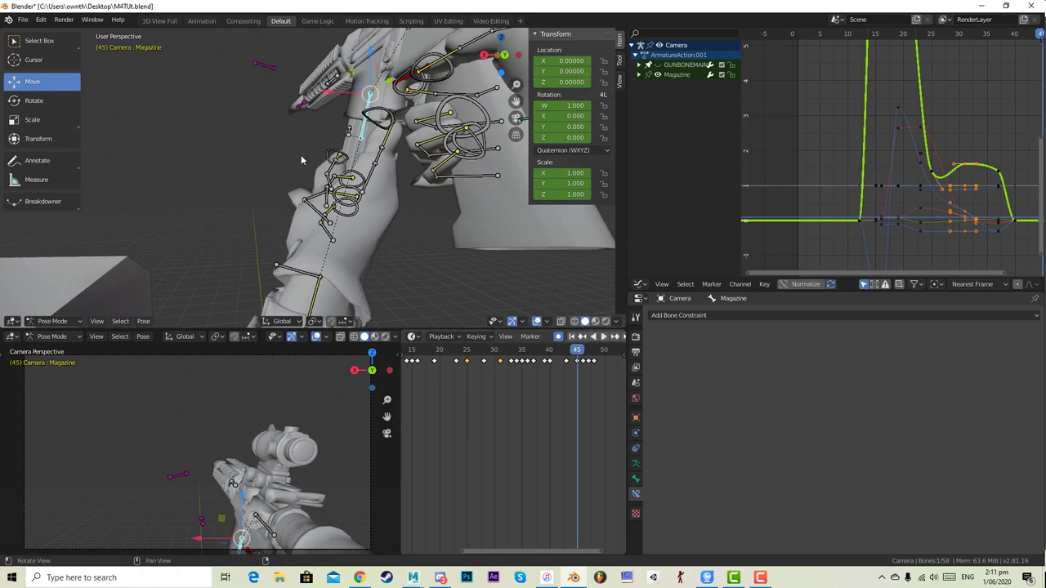
middle_click_drag(301, 160, 351, 216)
scroll(419, 233, "up", 2)
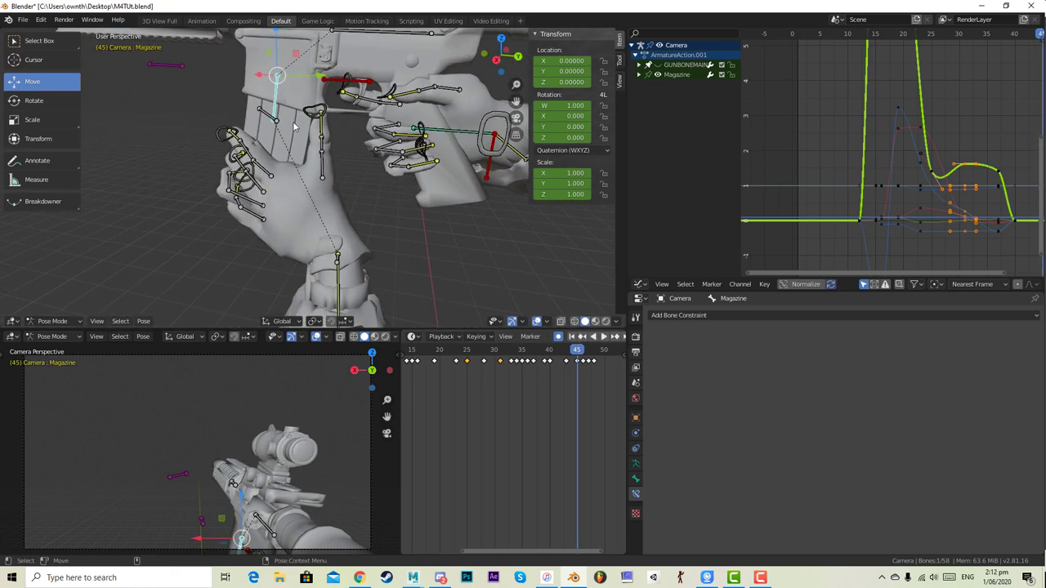
middle_click_drag(293, 121, 310, 183)
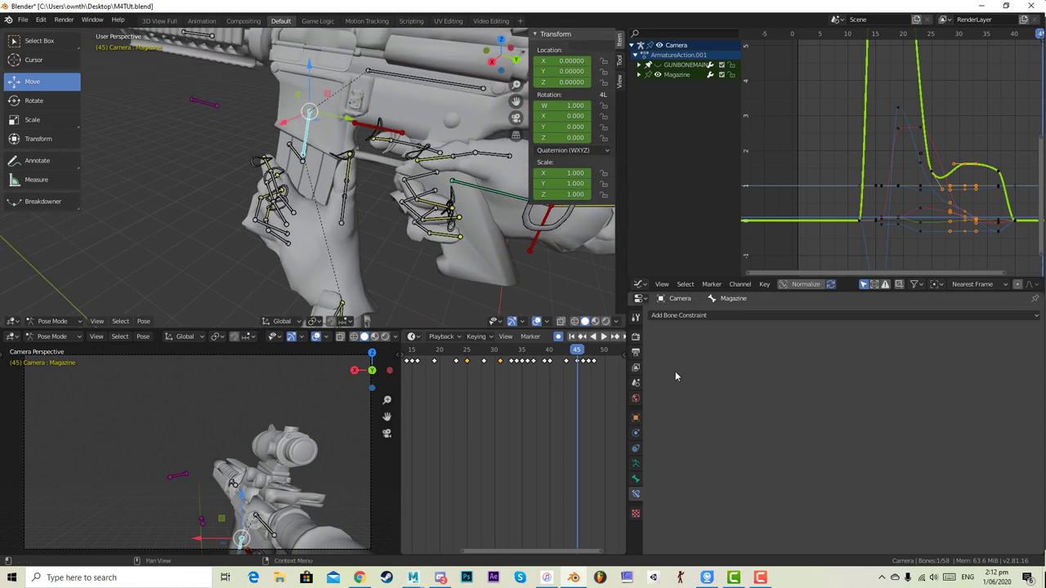
middle_click_drag(370, 316, 373, 218)
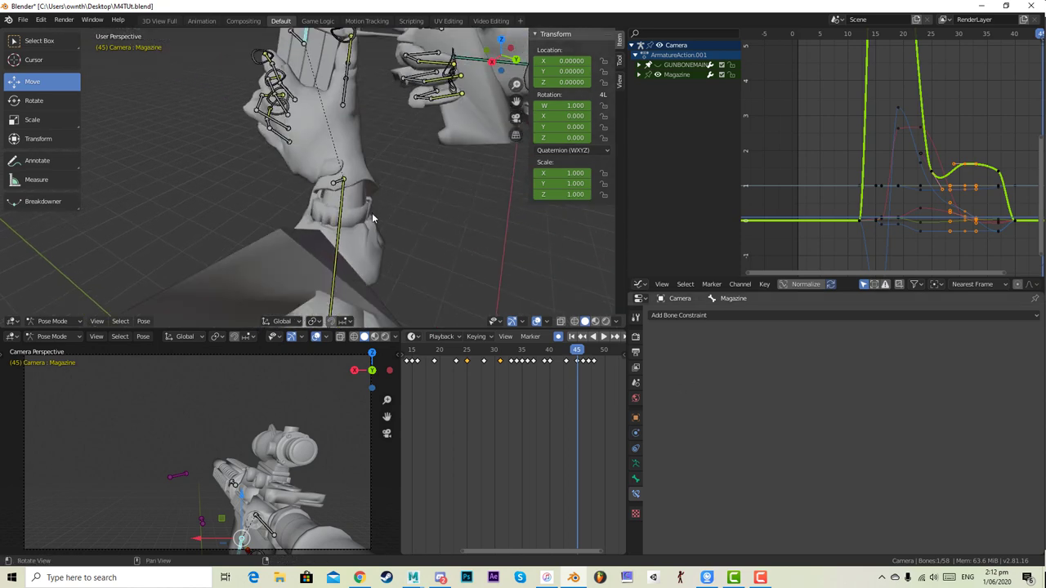
key("alt+h")
left_click(354, 177)
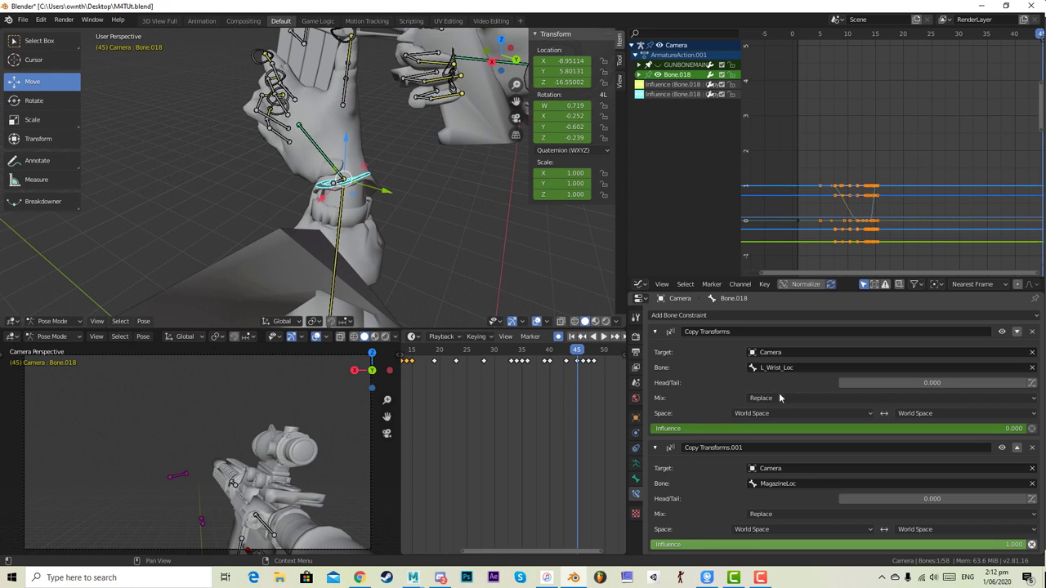
key("i")
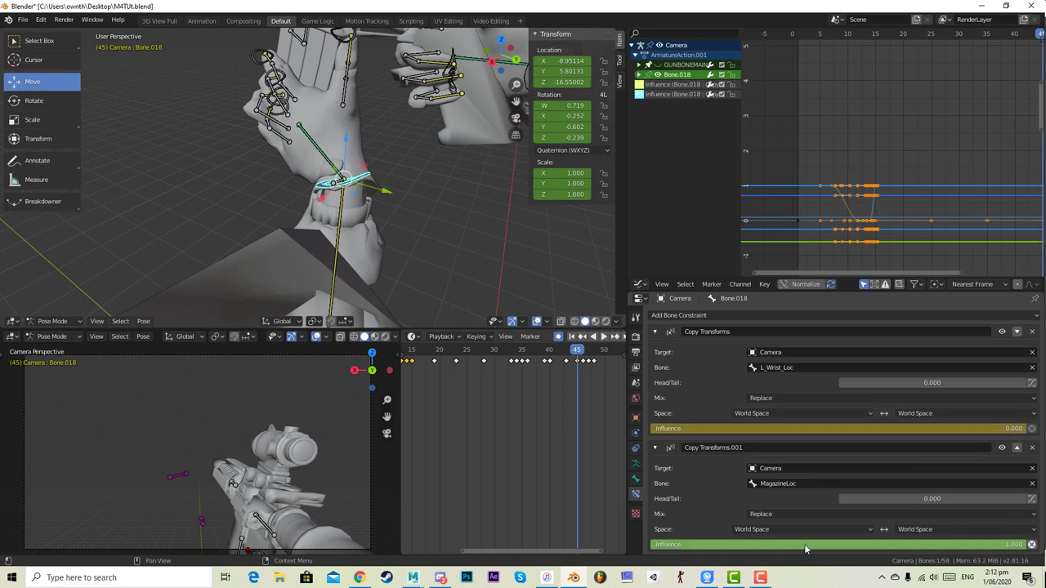
left_click(329, 166)
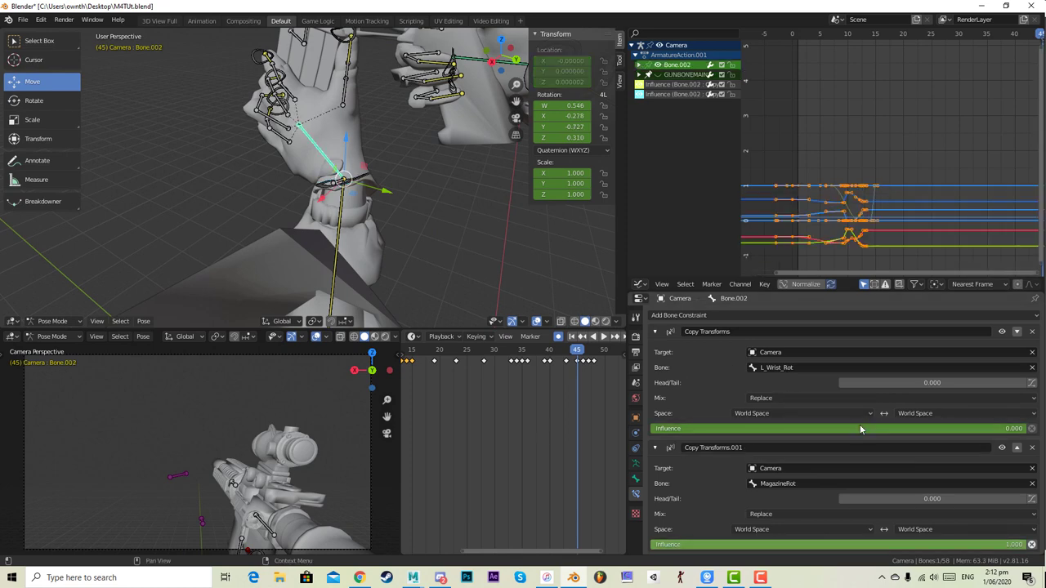
key("i")
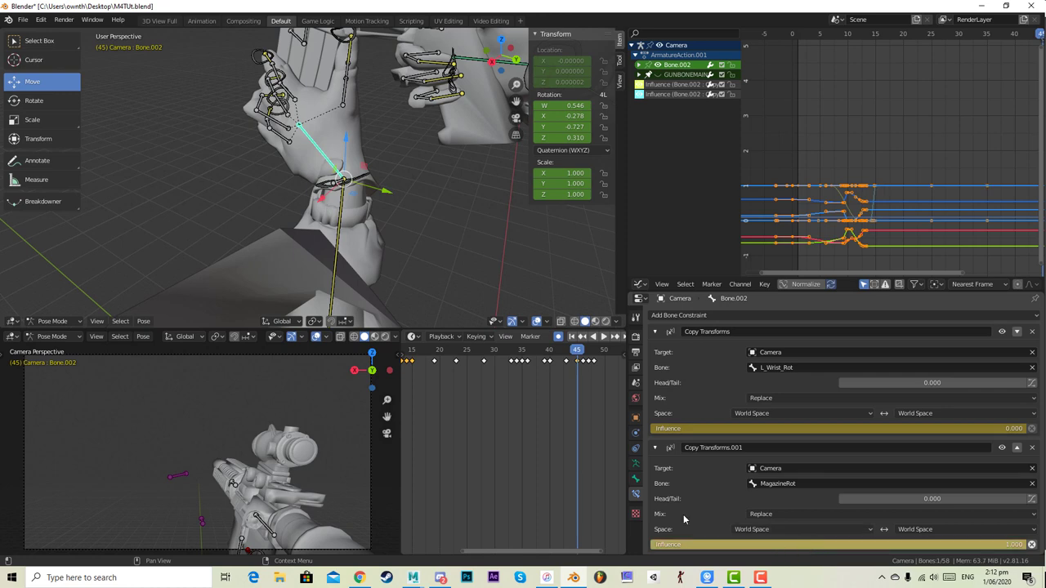
- At frame 48, set and key the magazine Copy Transforms.001 influences of Bone.002 and Bone.018 at 0
left_click_drag(582, 349, 594, 349)
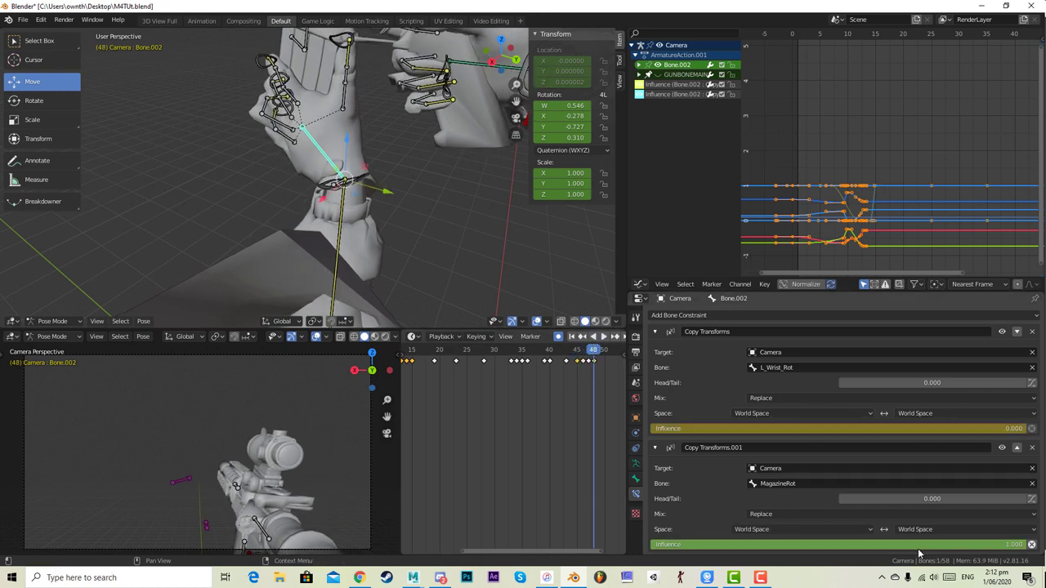
left_click_drag(919, 546, 652, 545)
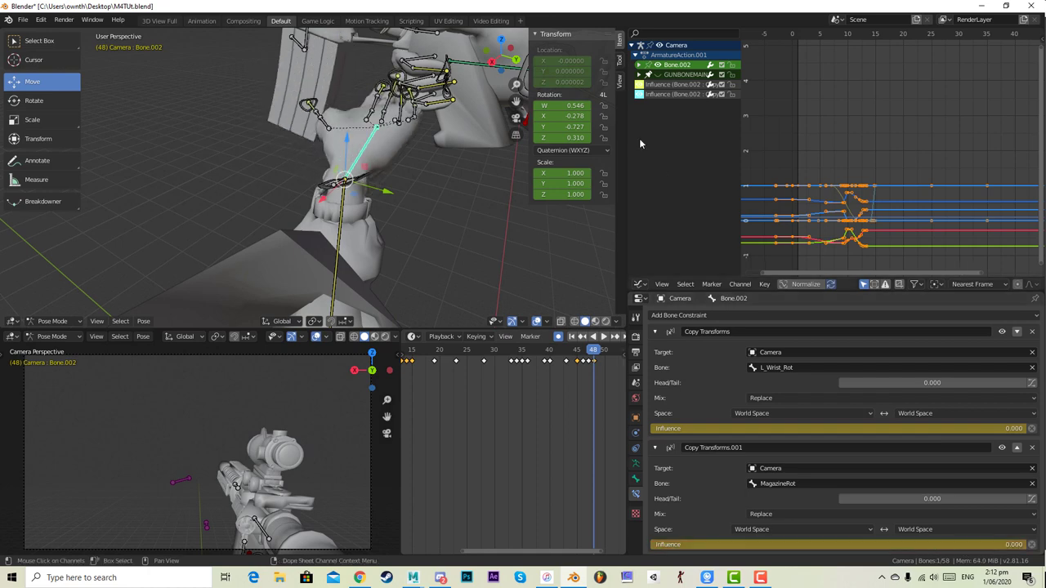
left_click(321, 189)
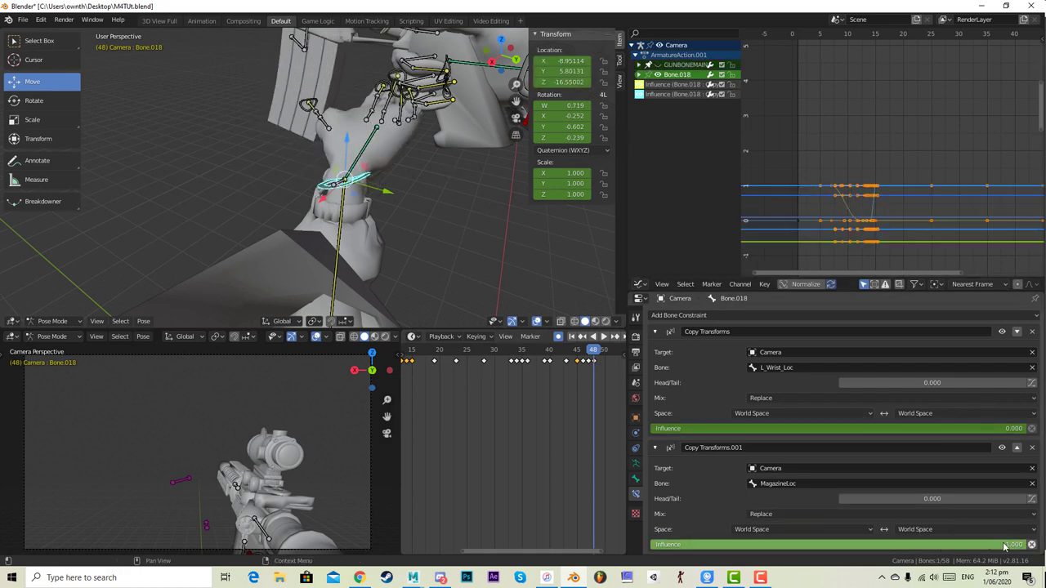
left_click_drag(1005, 546, 667, 544)
key("i")
- At frame 48, move Bone.018 away from the magazine towards the handguard, to location about X -7.64, Y 10.37, Z -22.64
middle_click_drag(239, 163, 223, 227)
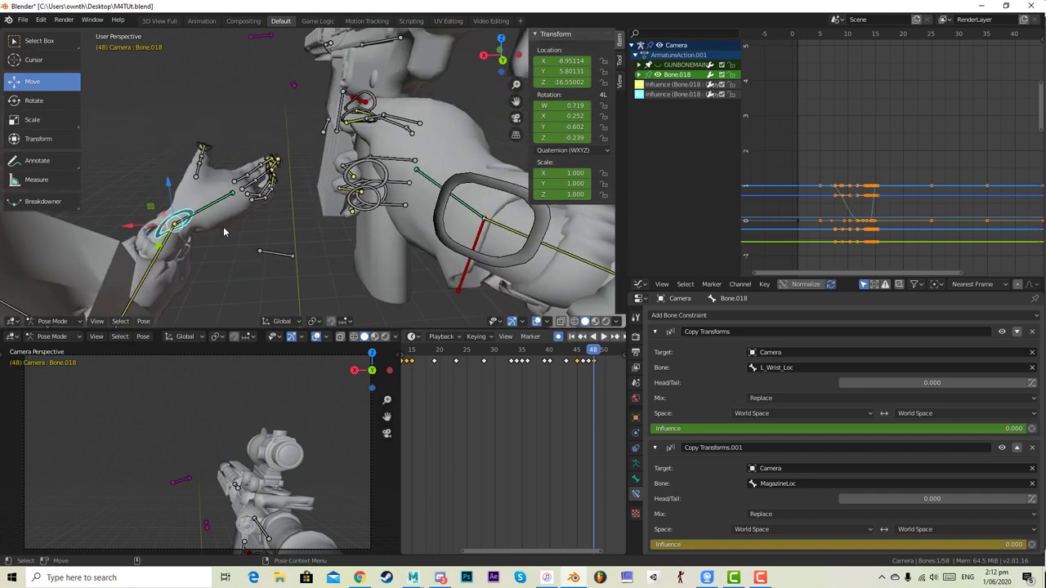
key("g")
left_click(324, 167)
middle_click_drag(324, 167, 387, 198)
key("g")
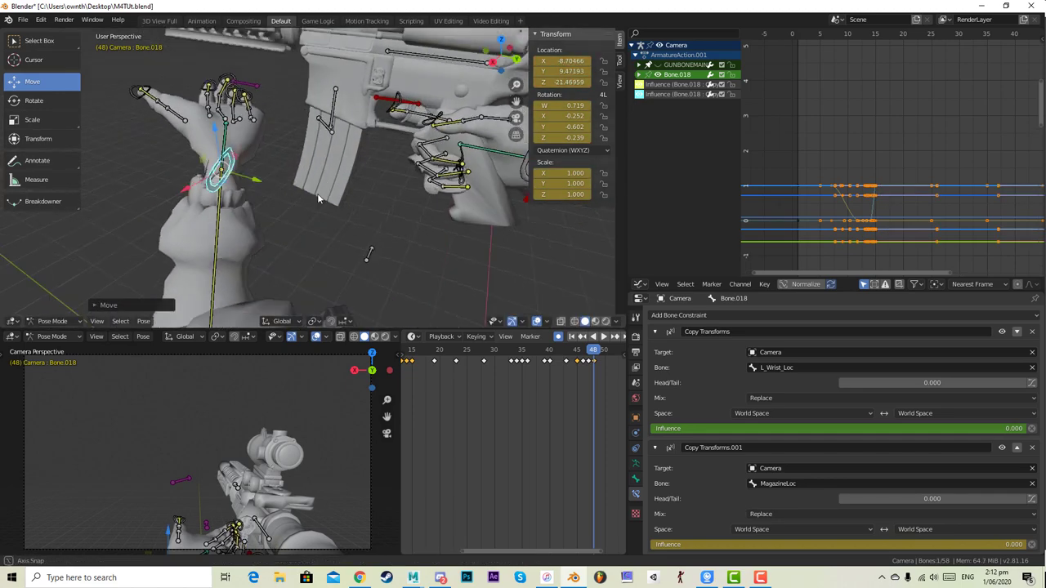
left_click(319, 232)
key("g")
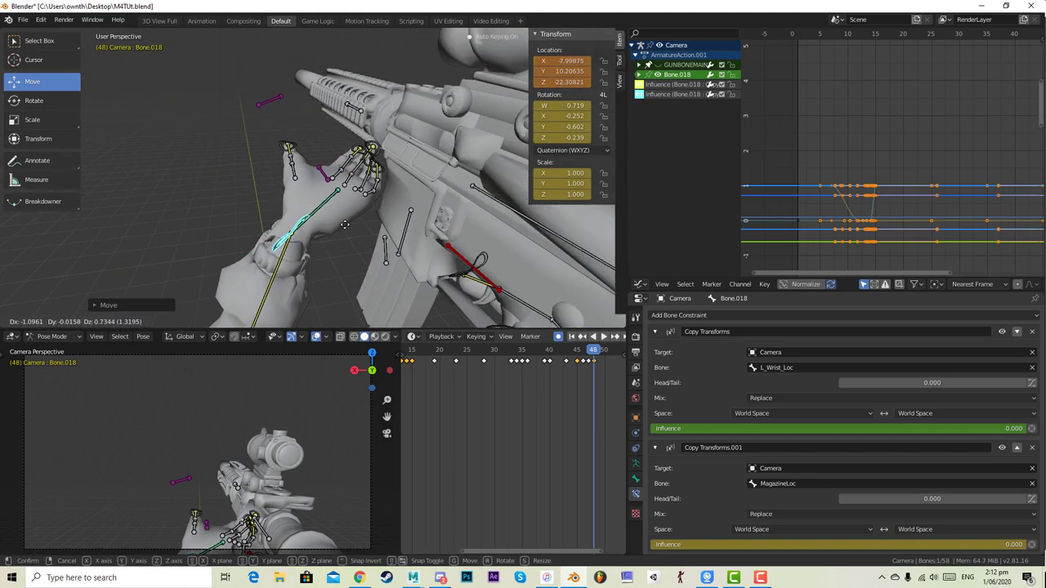
left_click(338, 232)
middle_click_drag(339, 233, 399, 231)
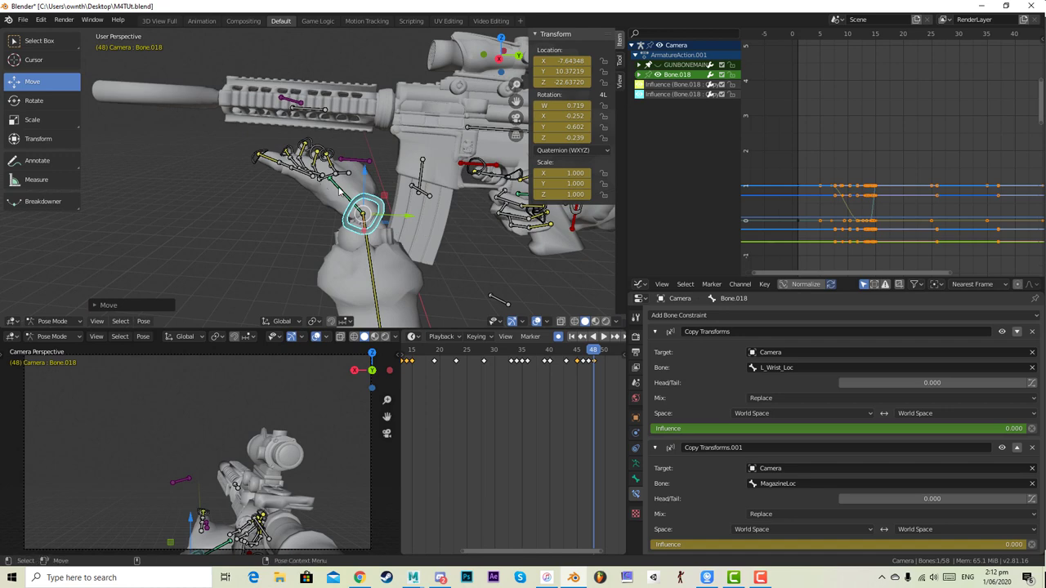
- Rotate the left hand bone Bone.002 towards the handguard at frame 48, to about W 0.814, X -0.275, Y -0.479, Z 0.182
left_click(340, 190)
middle_click_drag(339, 191, 353, 152)
key("r")
left_click(413, 210)
middle_click_drag(412, 211, 476, 181)
key("r")
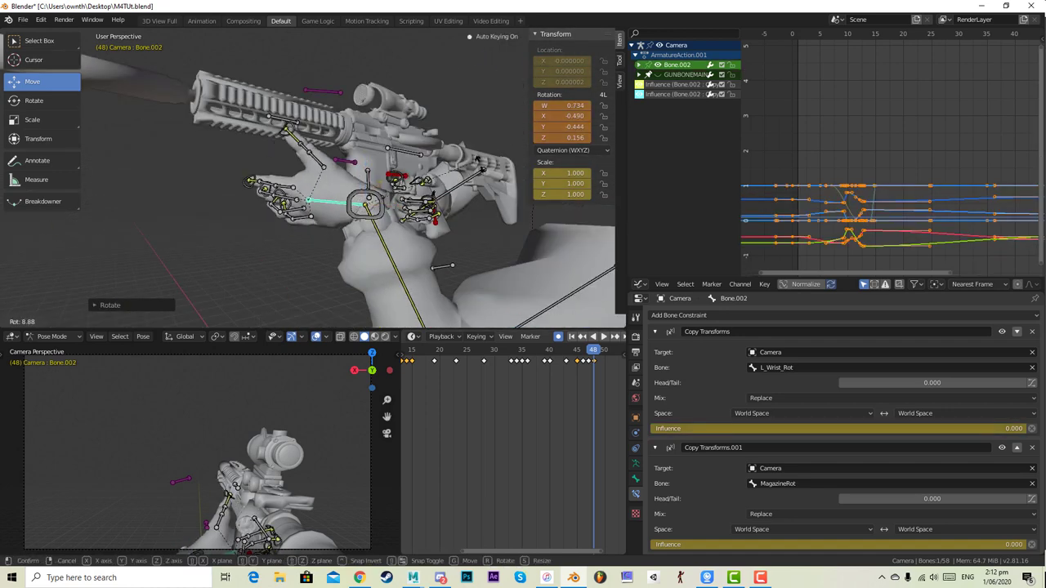
left_click(505, 216)
middle_click_drag(504, 216, 372, 240)
key("g")
left_click(418, 243)
- Refine Bone.018's frame 48 location to about X -7.42, Y 9.56, Z -22.68 beside the handguard
left_click(326, 206)
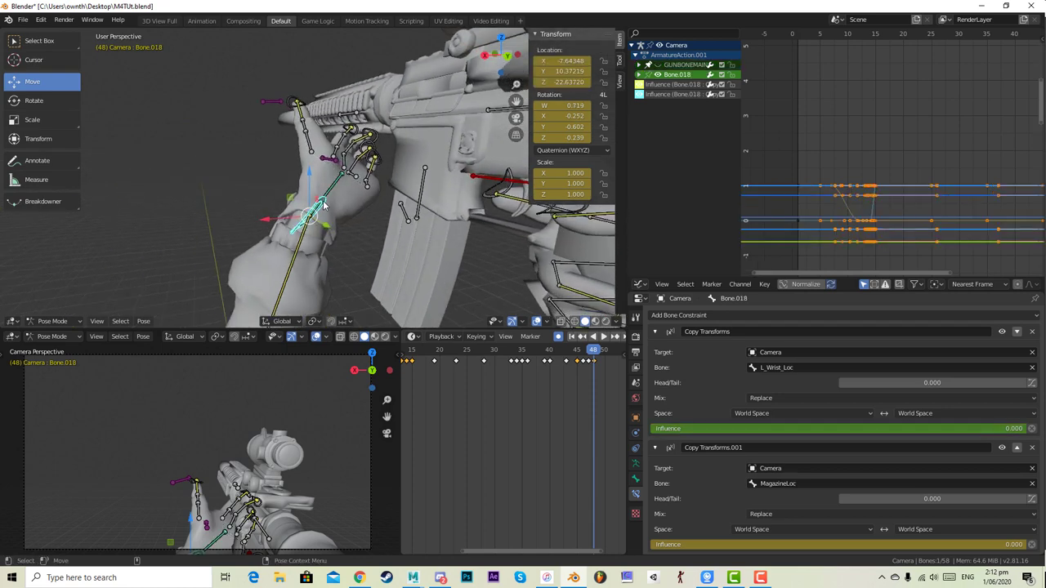
key("g")
key("space")
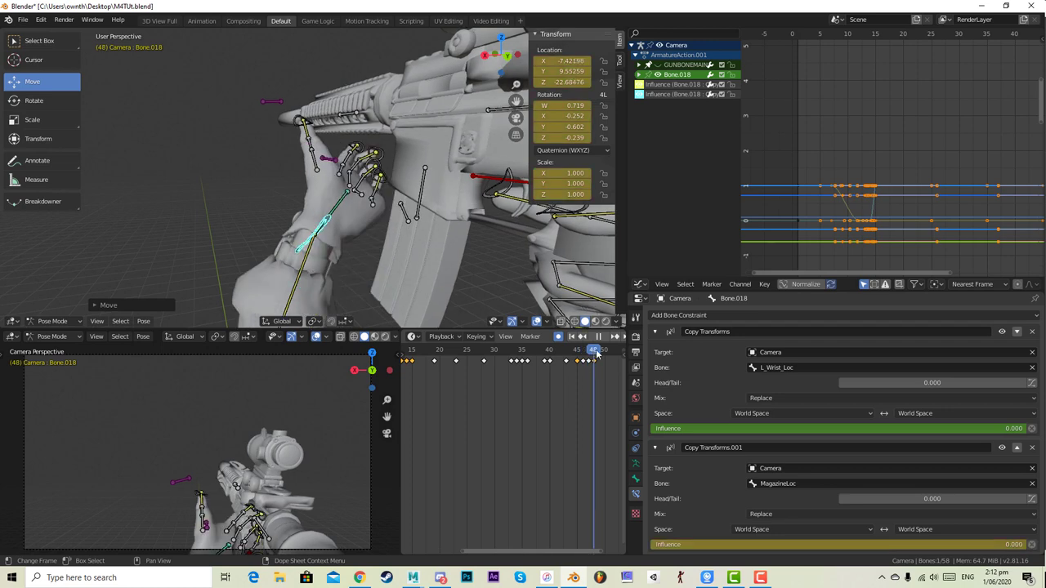
- At frame 51, set the L_Wrist_Loc influence on Bone.018 and the L_Wrist_Rot influence on Bone.002 to 1
mouse_move(594, 353)
left_mouse_down()
mouse_move(565, 358)
mouse_move(609, 353)
left_mouse_up()
key("space")
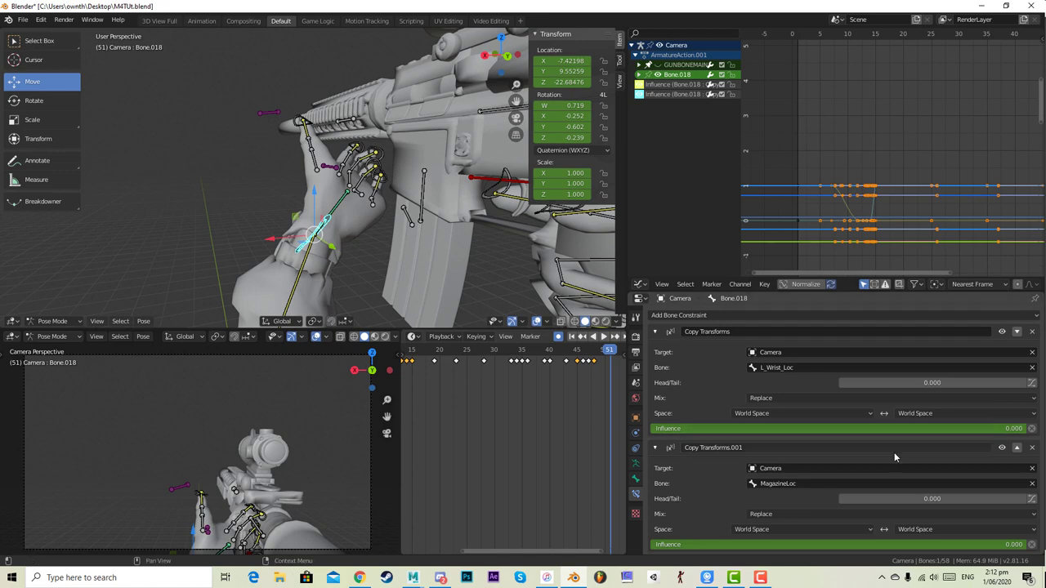
left_click_drag(670, 429, 1027, 428)
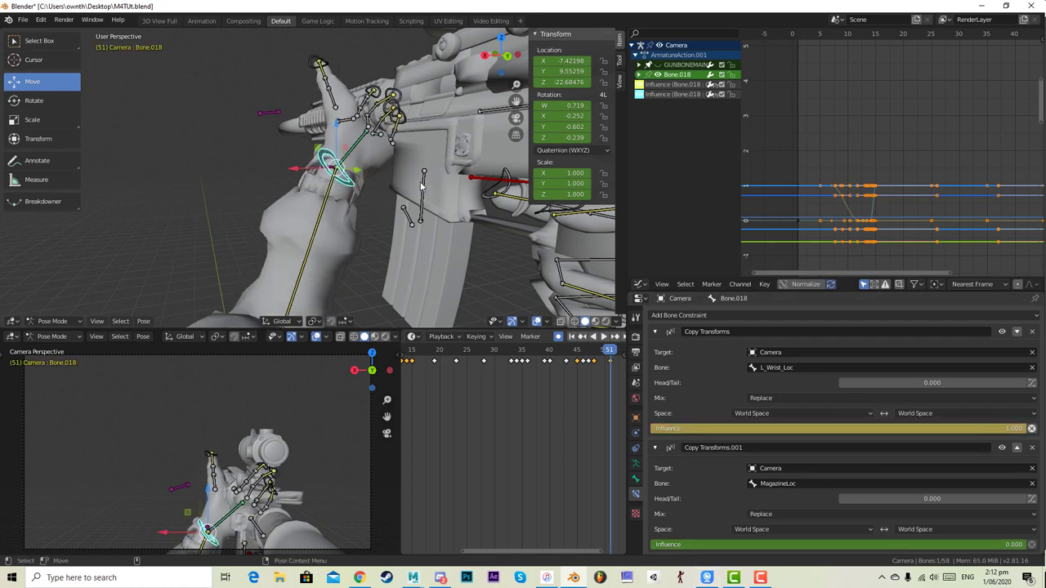
middle_click_drag(376, 194, 352, 161)
left_click(353, 161)
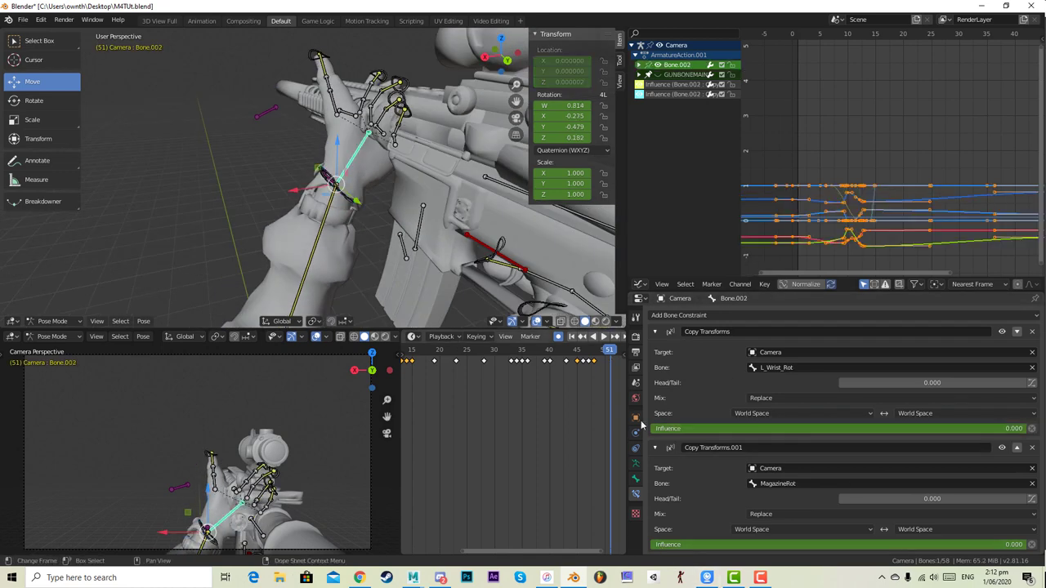
left_click_drag(668, 430, 1027, 429)
middle_click_drag(237, 161, 215, 209)
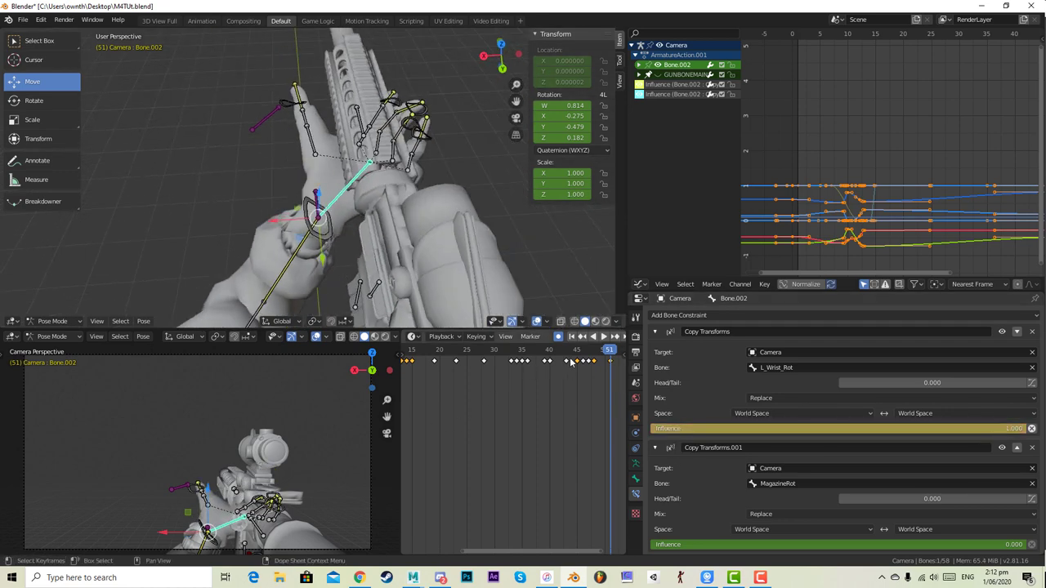
key("space")
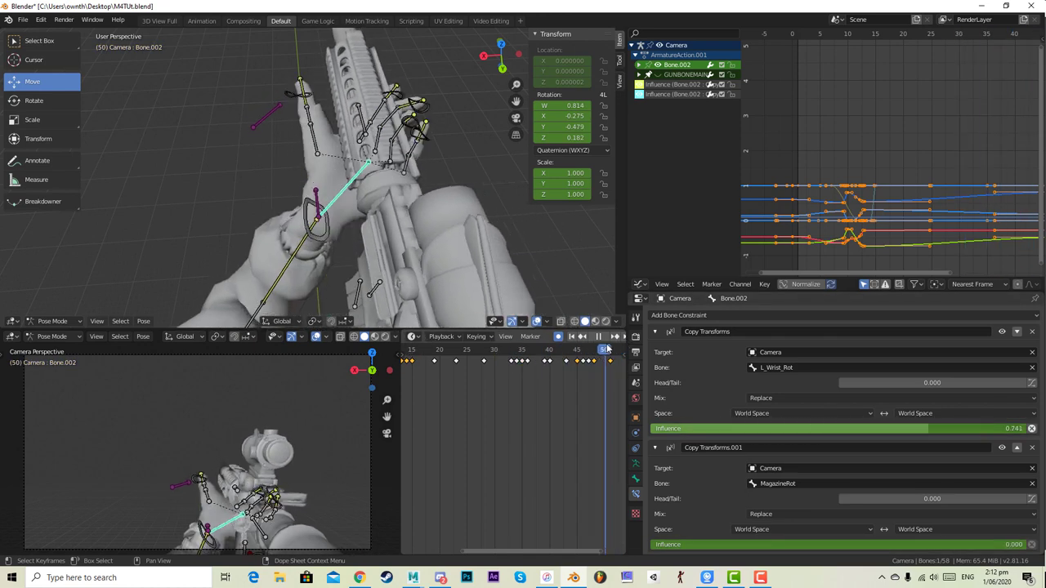
- Select the five left-hand finger controls, key their pose at frame 1 and paste it at frame 51
mouse_move(607, 349)
left_mouse_down()
mouse_move(618, 350)
mouse_move(583, 354)
mouse_move(596, 354)
left_mouse_up()
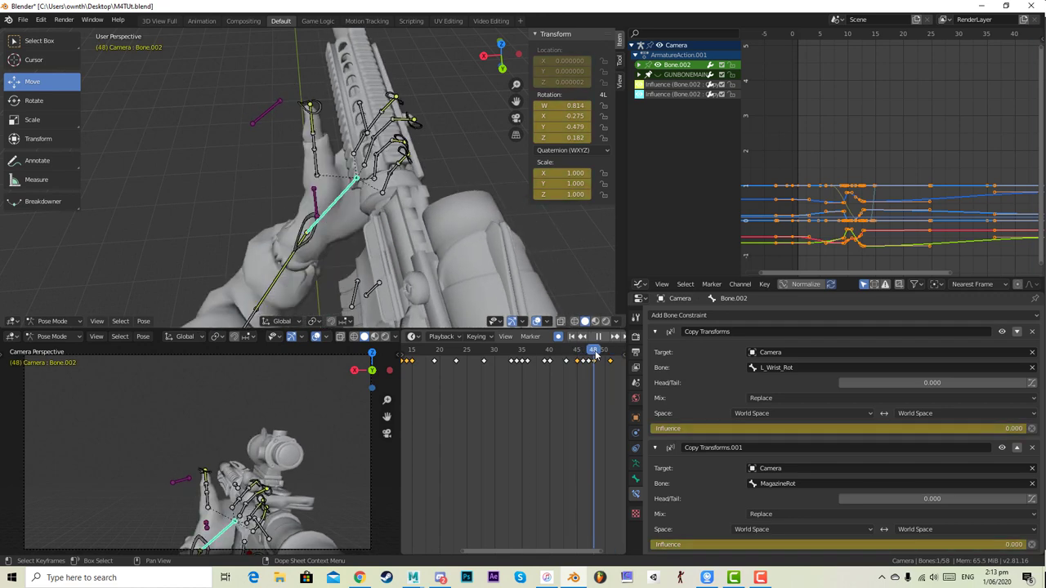
left_click(314, 109)
middle_click_drag(314, 109, 420, 155)
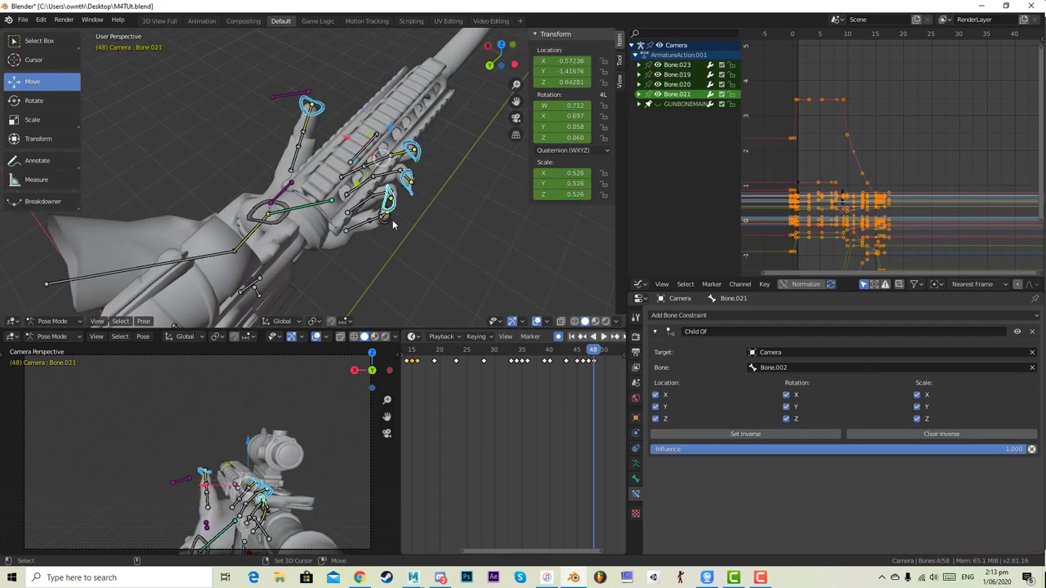
left_click_drag(460, 553, 428, 553)
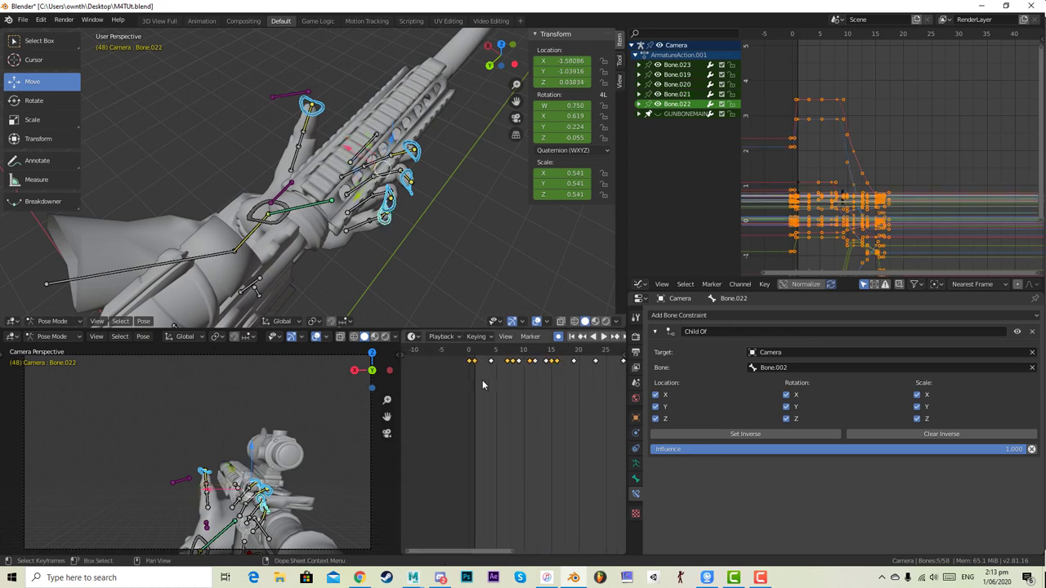
left_click(474, 350)
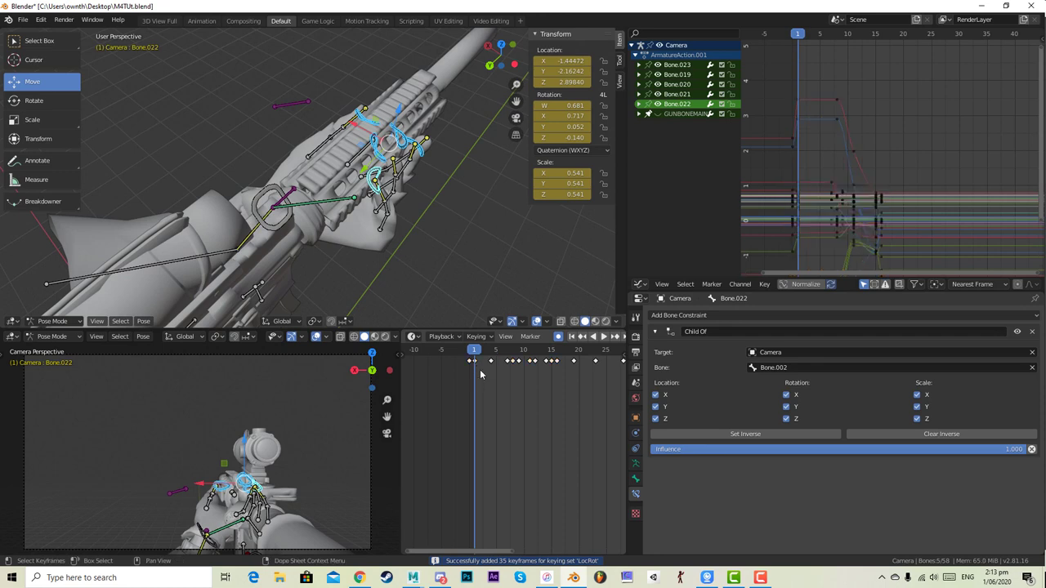
left_click_drag(474, 553, 562, 549)
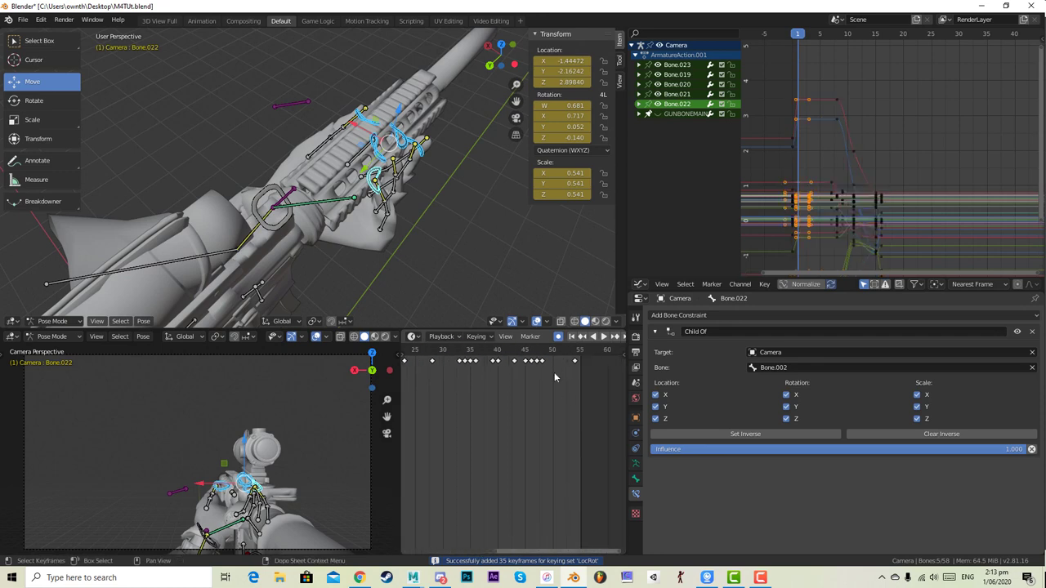
left_click_drag(548, 351, 554, 350)
left_click(559, 350)
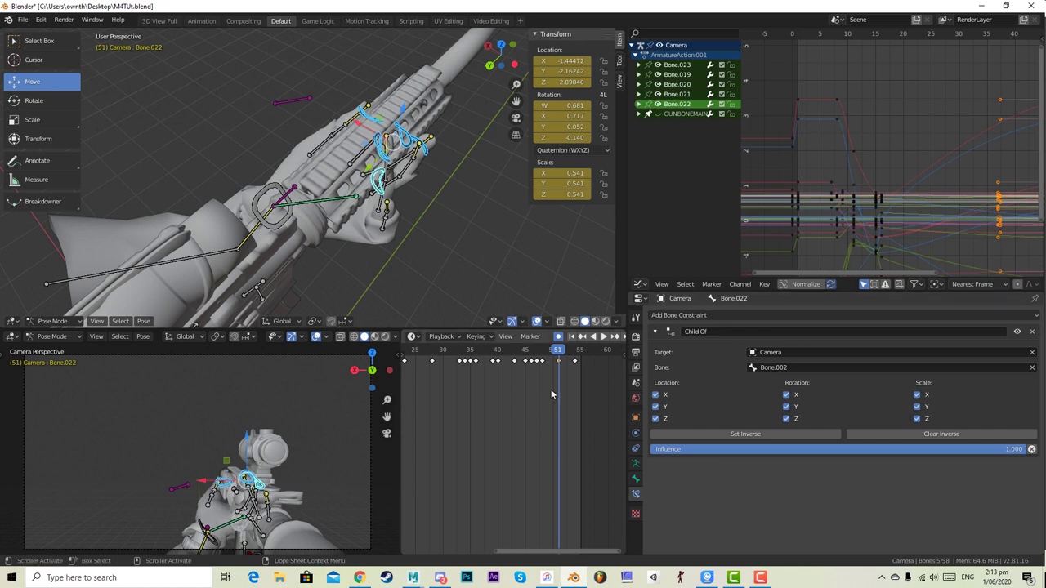
- At frame 48, move the left thumb control Bone.023 away from the handguard to about X -0.26, Y 0.48, Z 0.22
key("space")
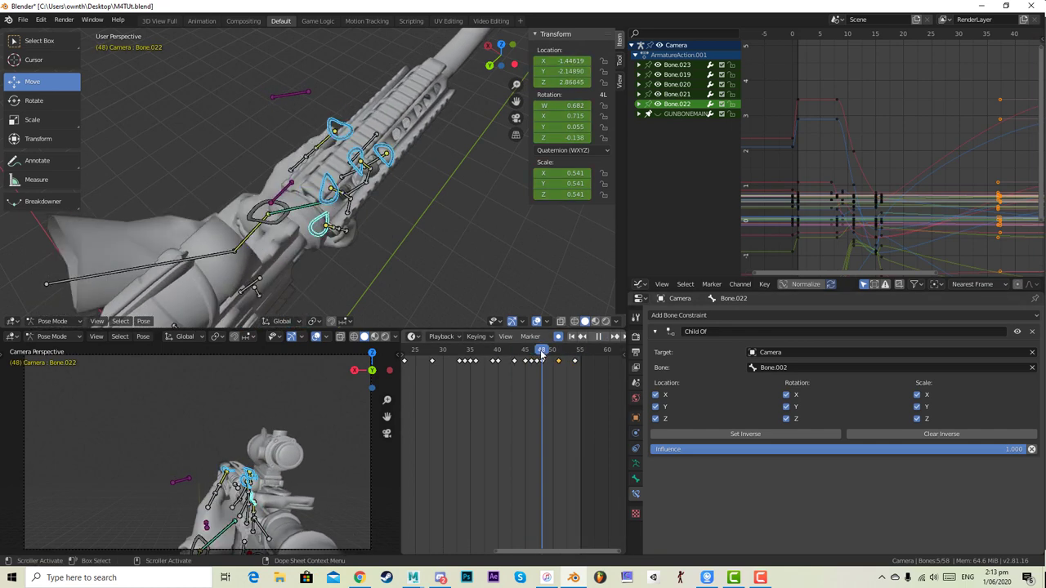
key("space")
middle_click_drag(396, 168, 446, 153)
left_click(371, 145)
middle_click_drag(429, 221, 436, 158)
key("g")
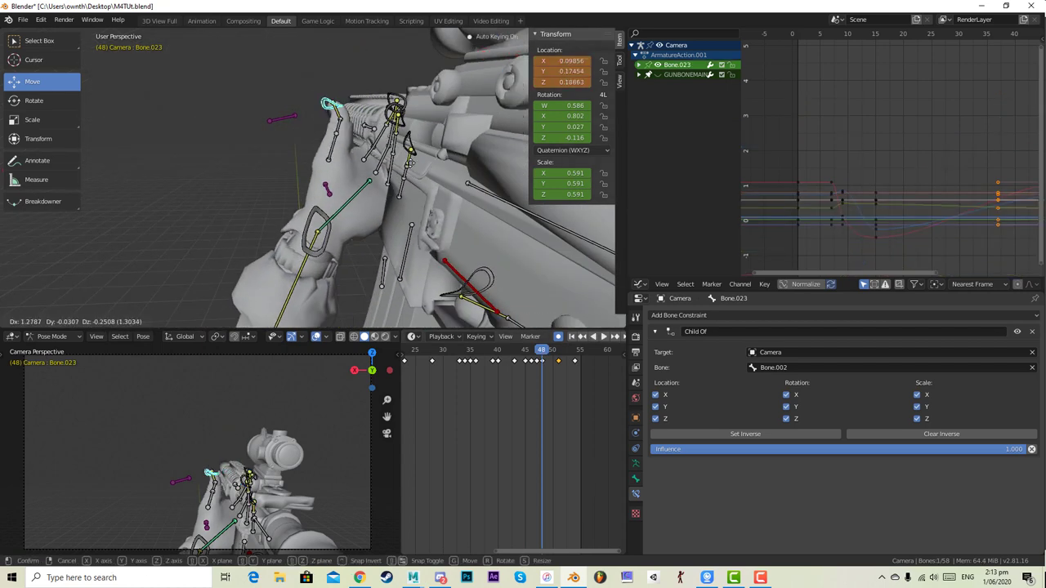
left_click(407, 155)
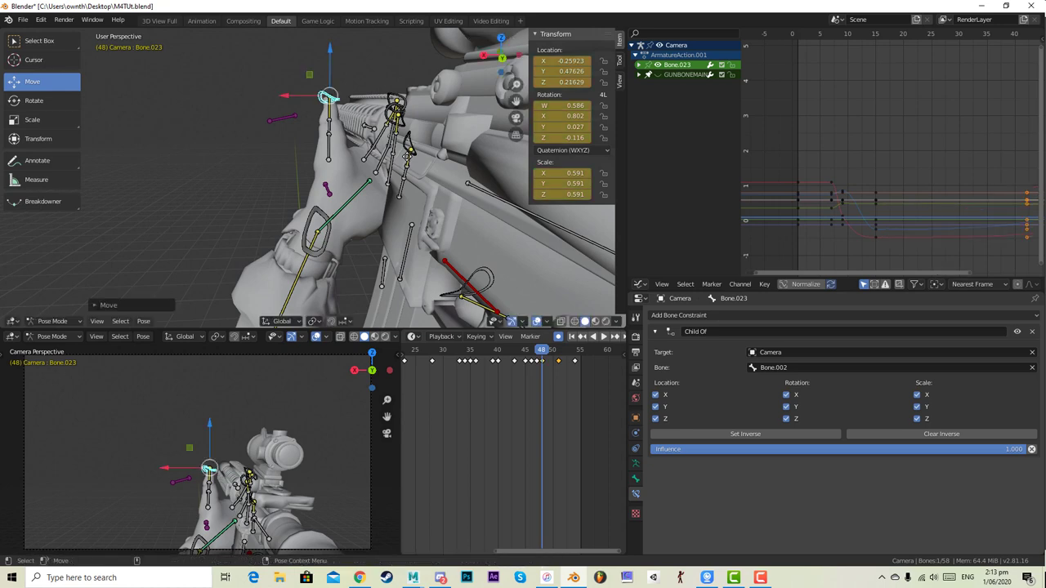
- Scrub and play back the reload animation, with all the pose bones hidden for a clear view
key("space")
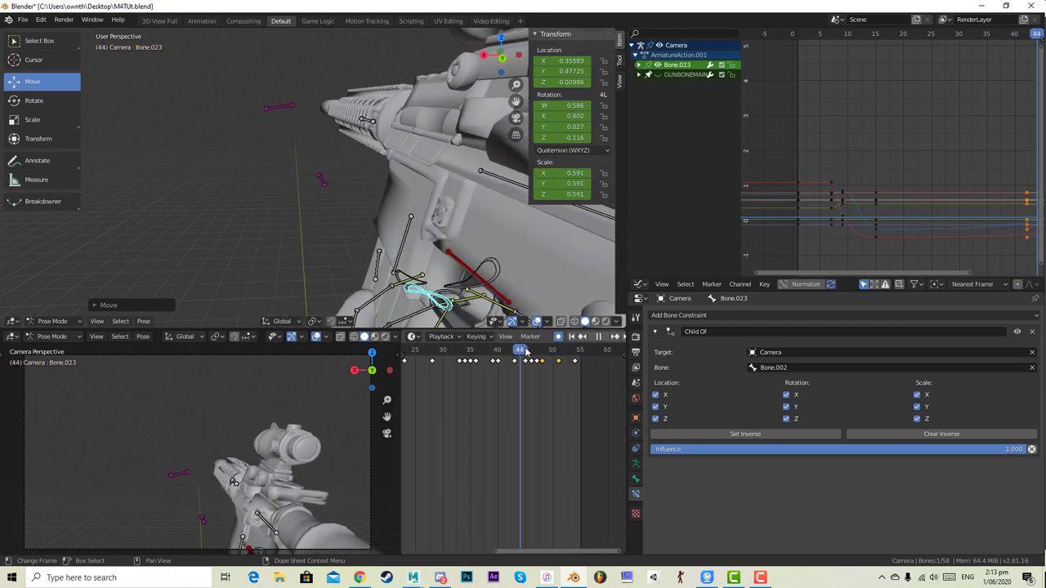
left_click_drag(589, 344, 537, 348)
key("Escape")
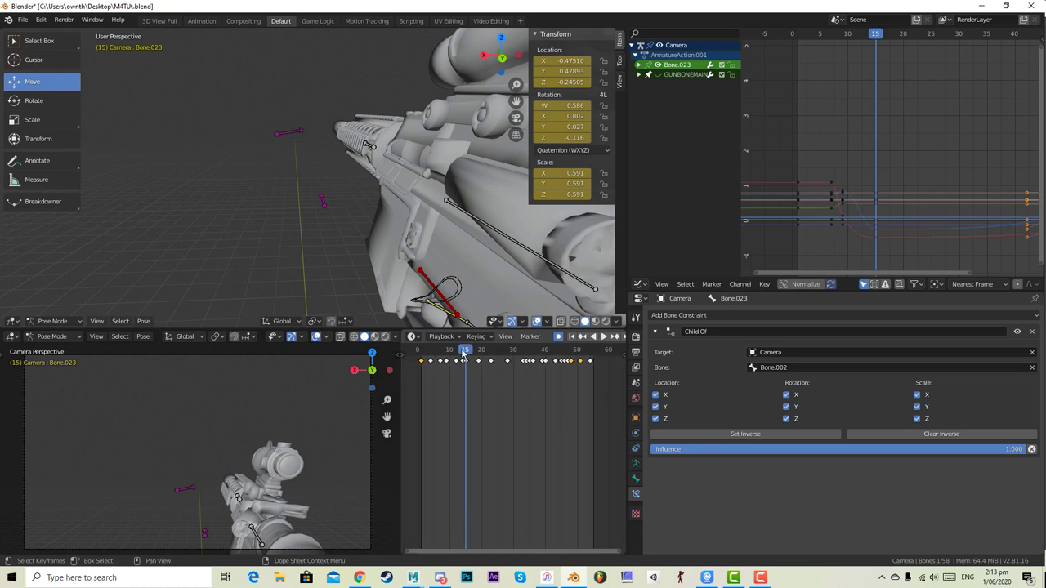
key("shift+Left")
left_click(605, 337)
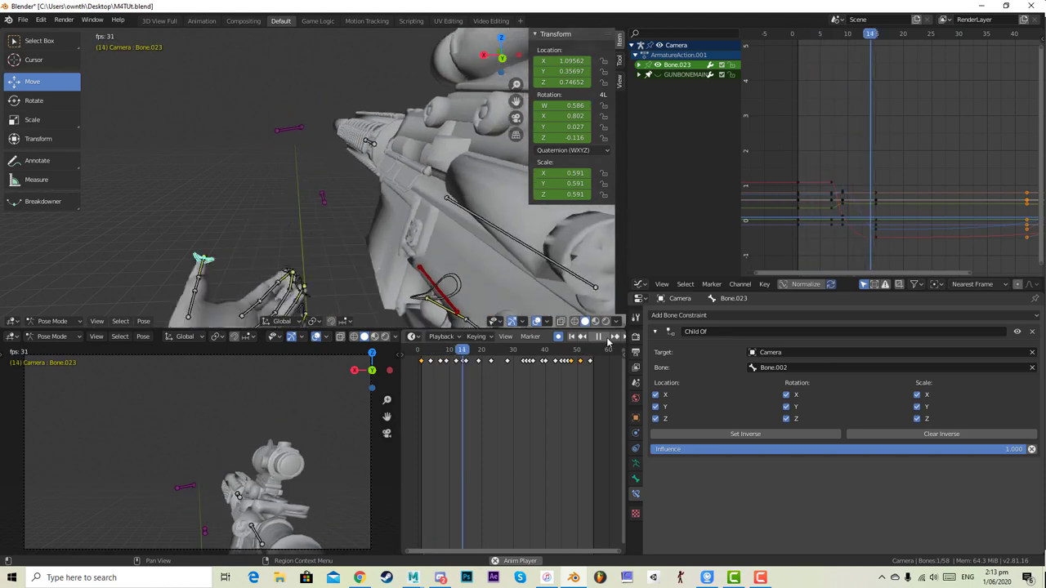
key("a")
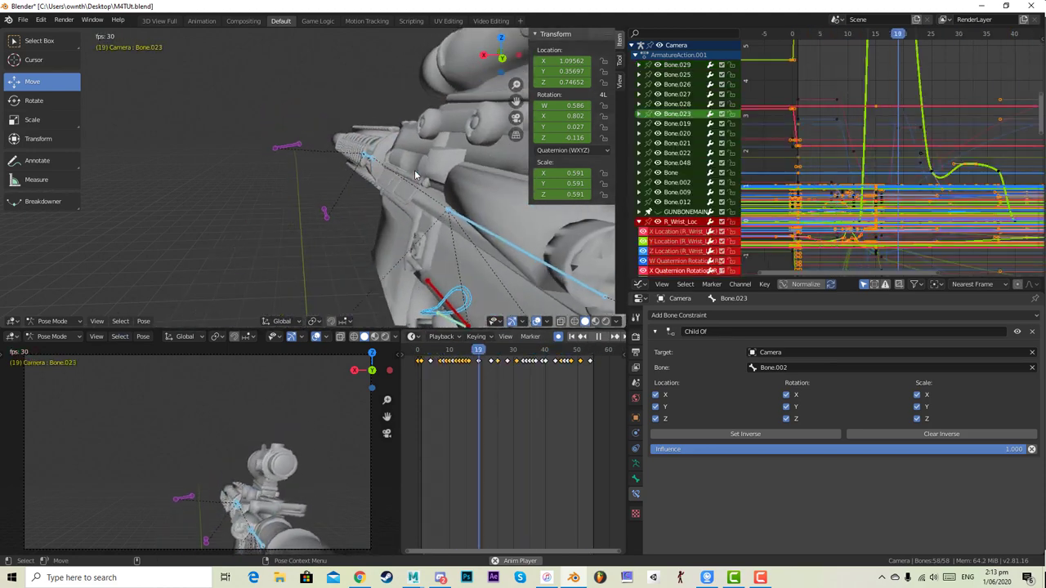
key("h")
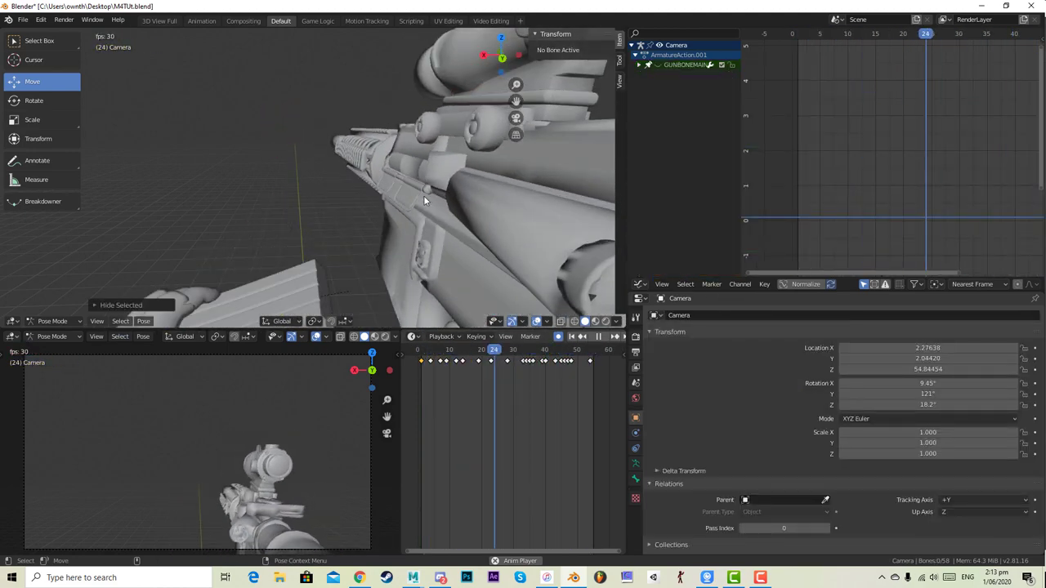